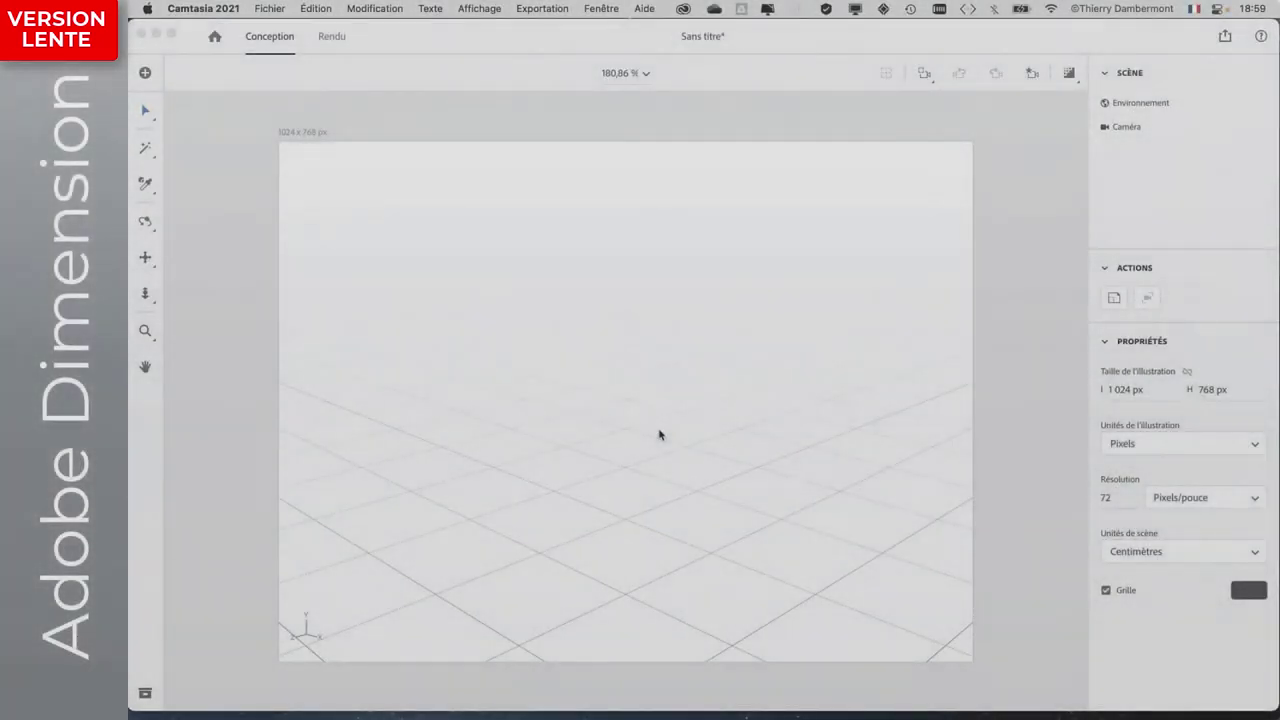
Show Dimension's starter content and scroll to the Modèles list with Bouteille carrée.
click(362, 322)
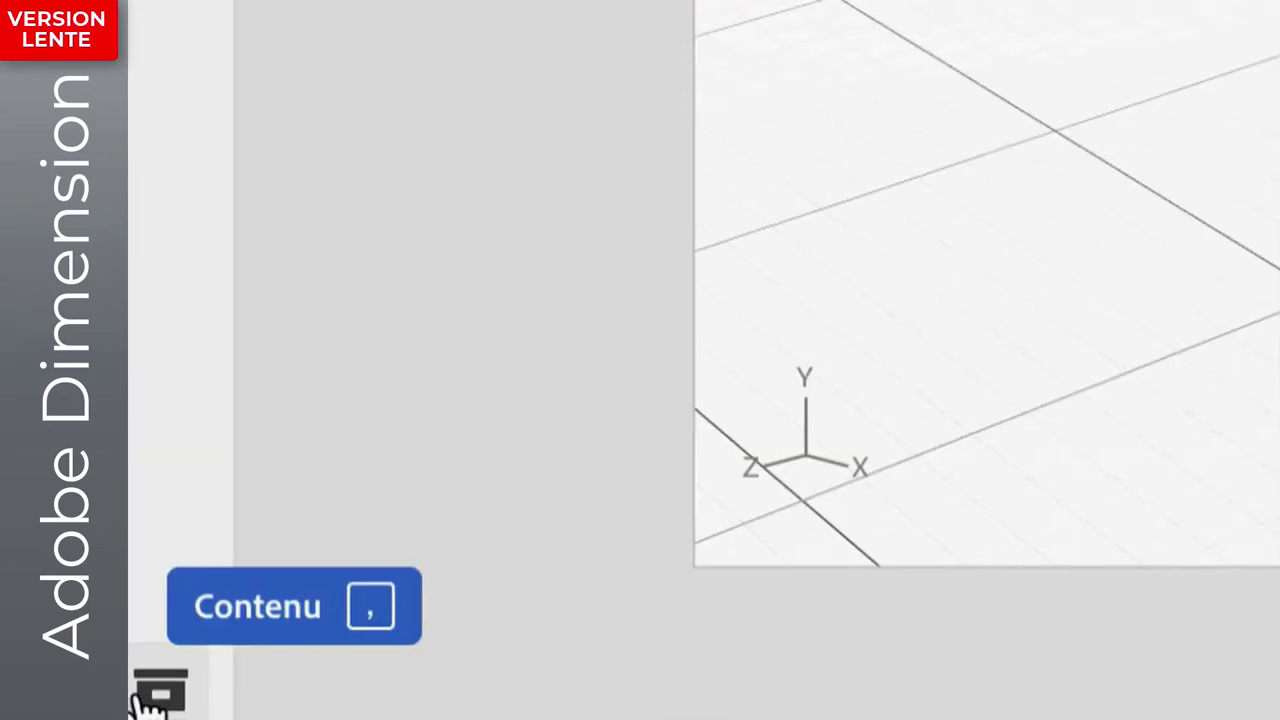
click(141, 700)
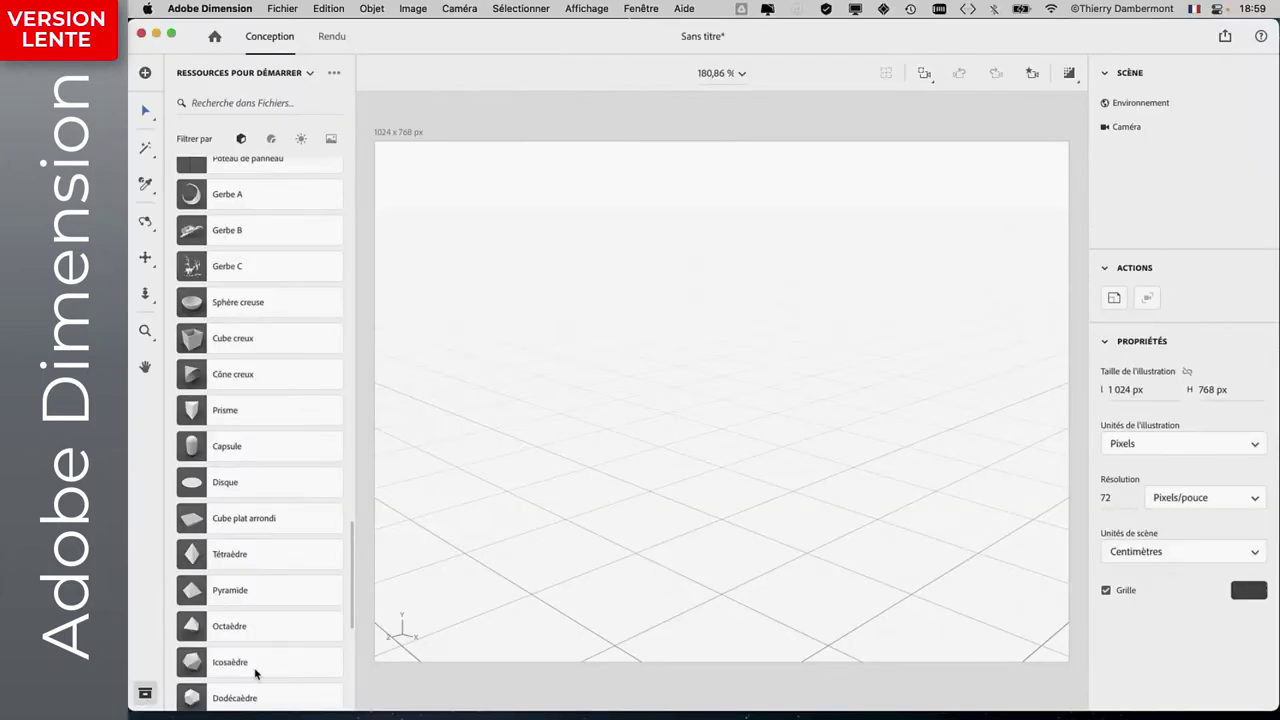
scroll(253, 382, up, 10)
scroll(255, 388, up, 5)
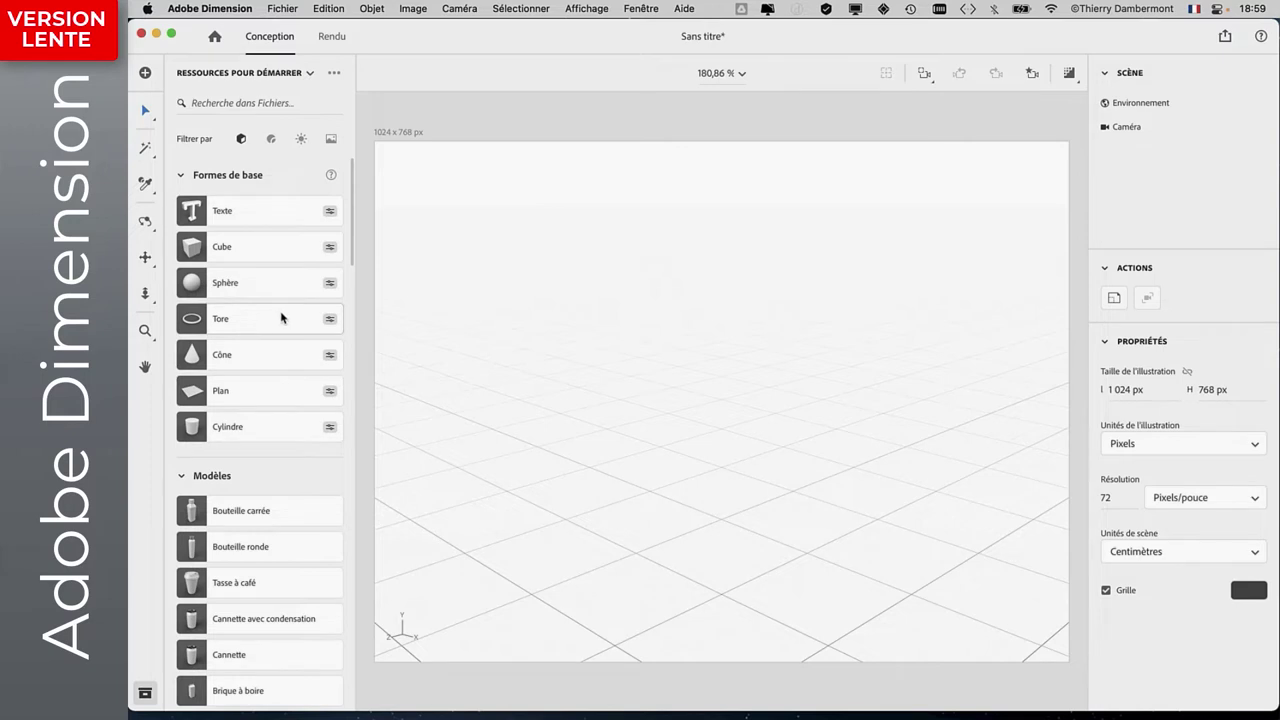
scroll(283, 320, down, 3)
scroll(281, 321, down, 3)
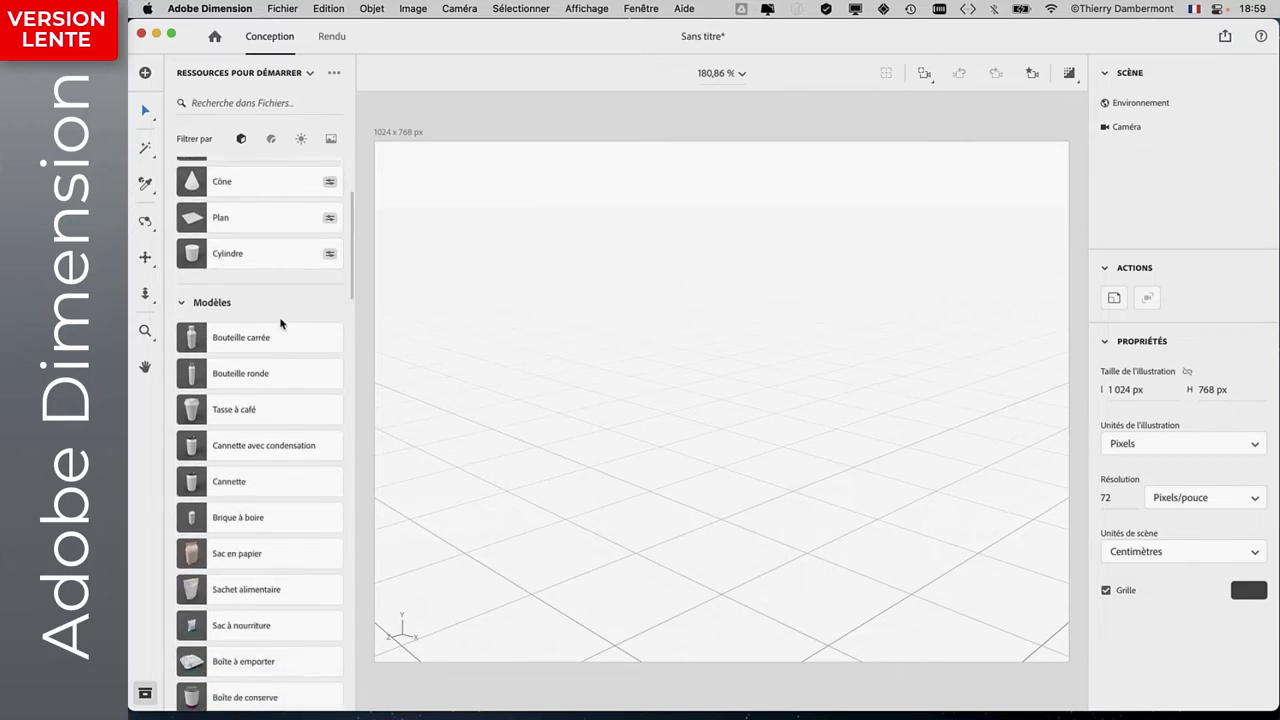
scroll(273, 331, down, 1)
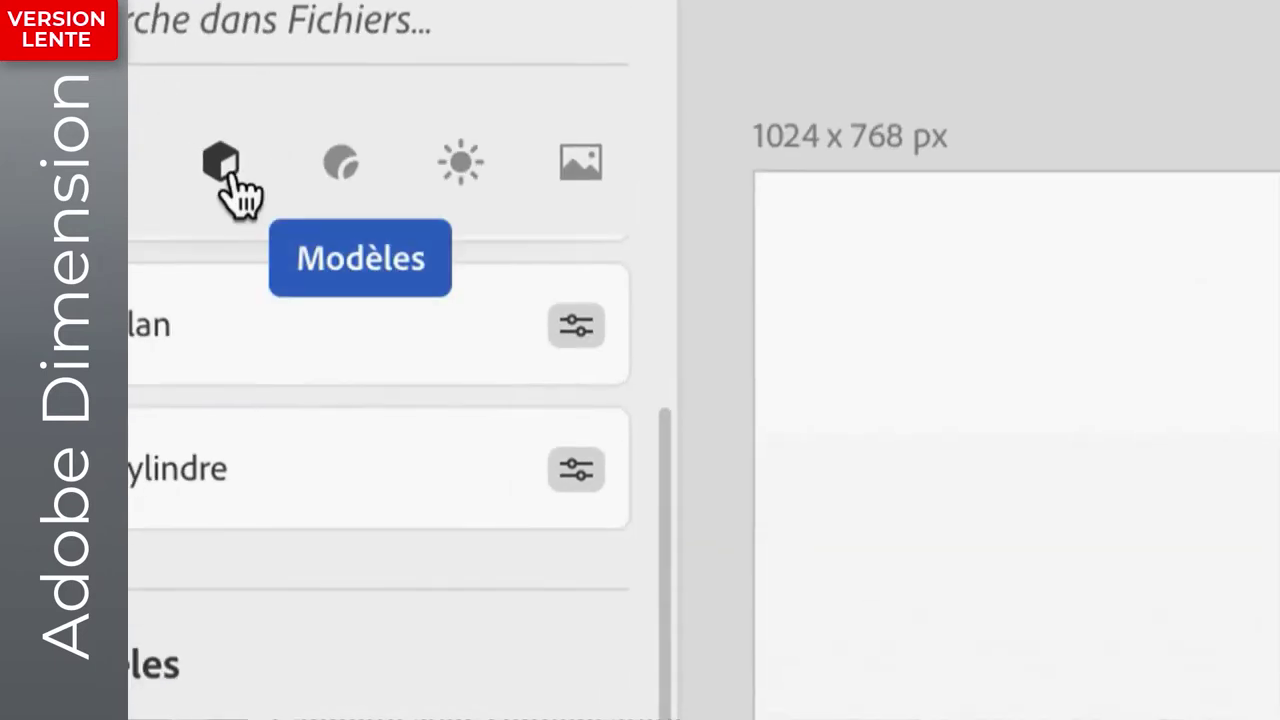
scroll(180, 266, down, 3)
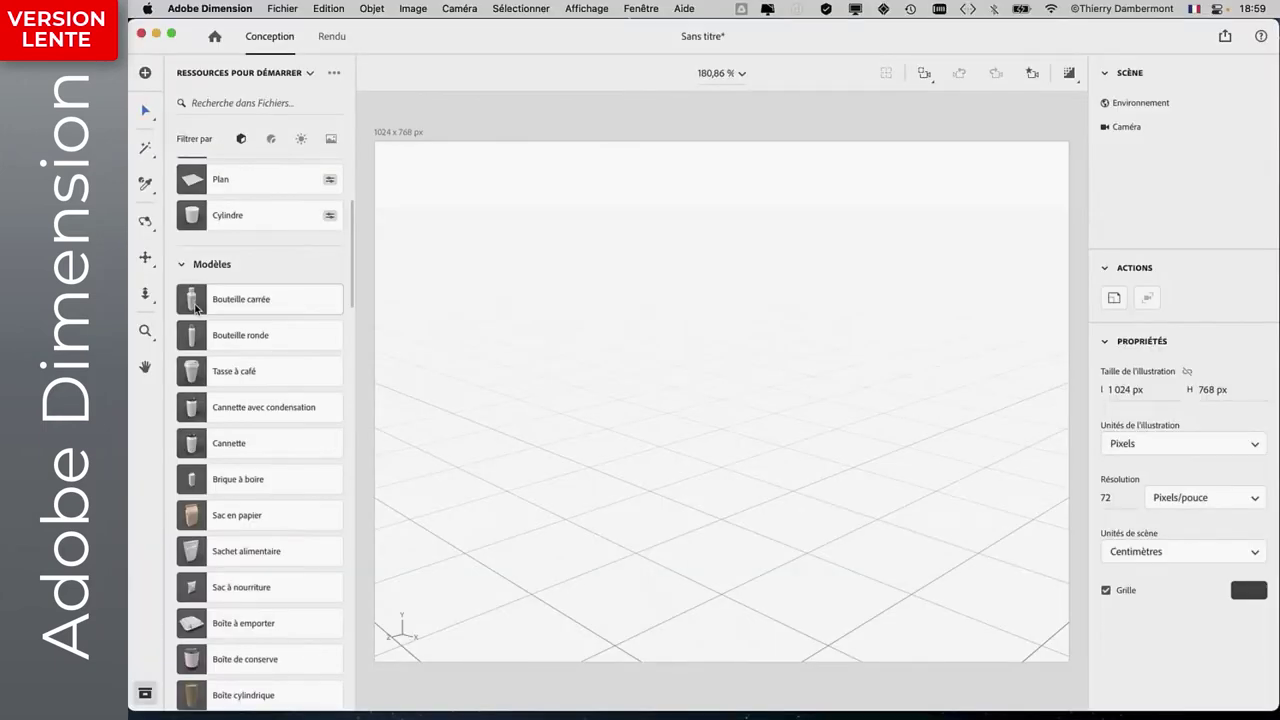
Add Bouteille carrée six times so the scene lists up to Bouteille carrée 6.
click(196, 307)
click(196, 307)
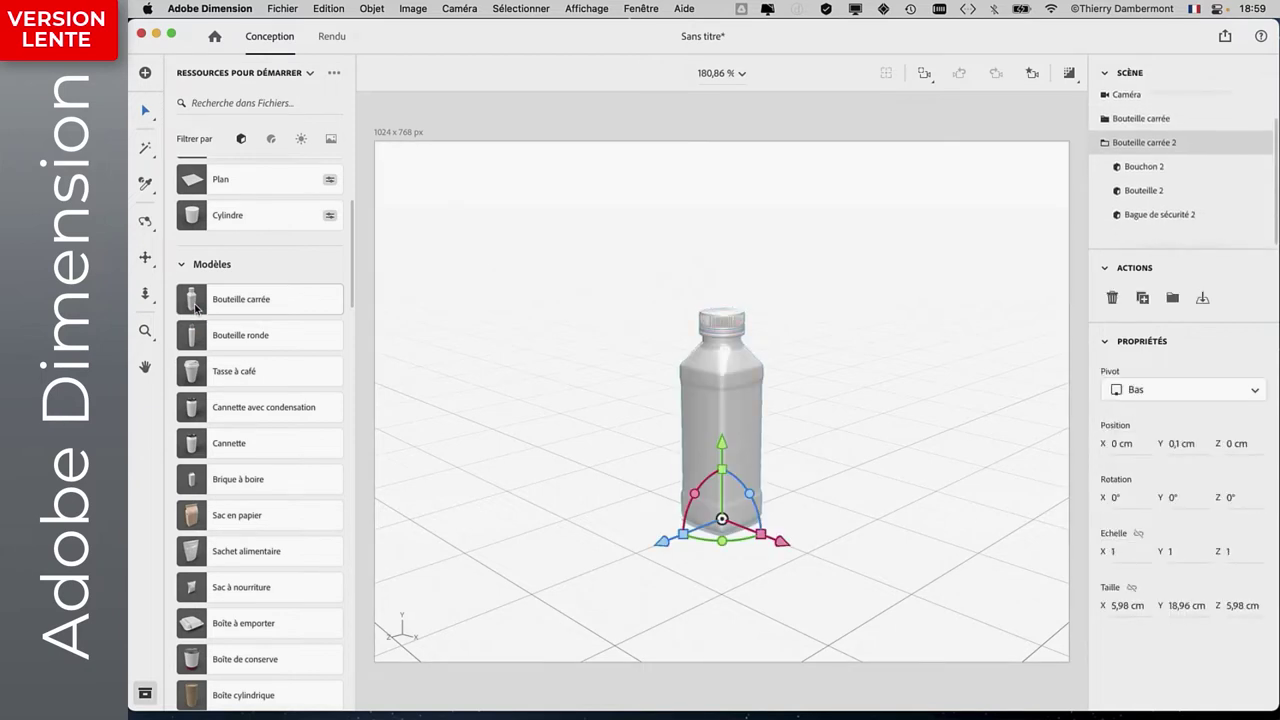
click(196, 307)
click(197, 308)
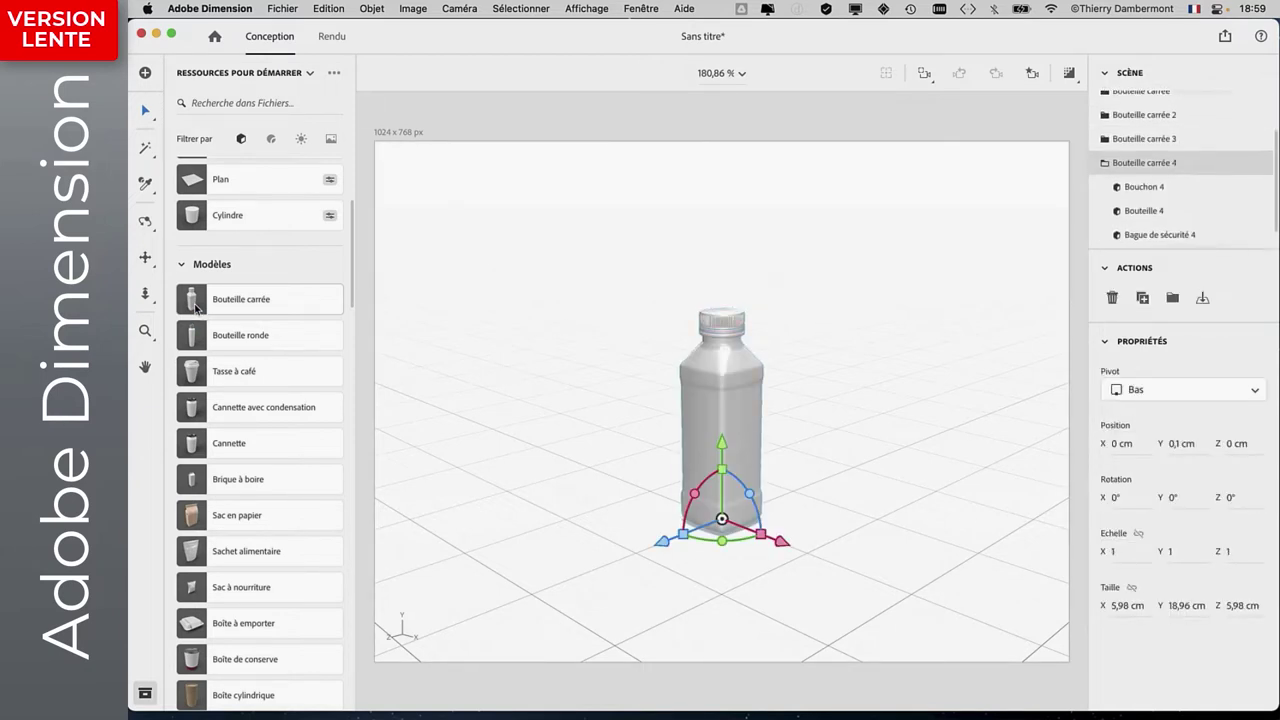
click(197, 308)
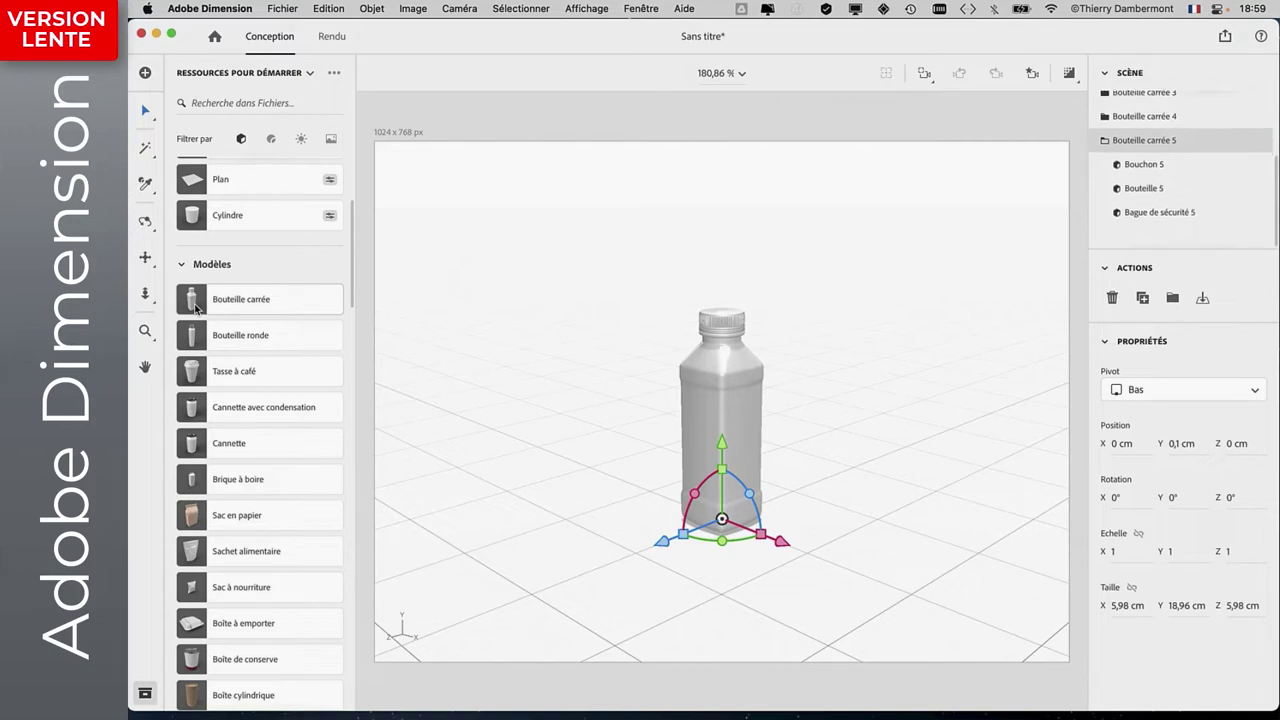
click(196, 307)
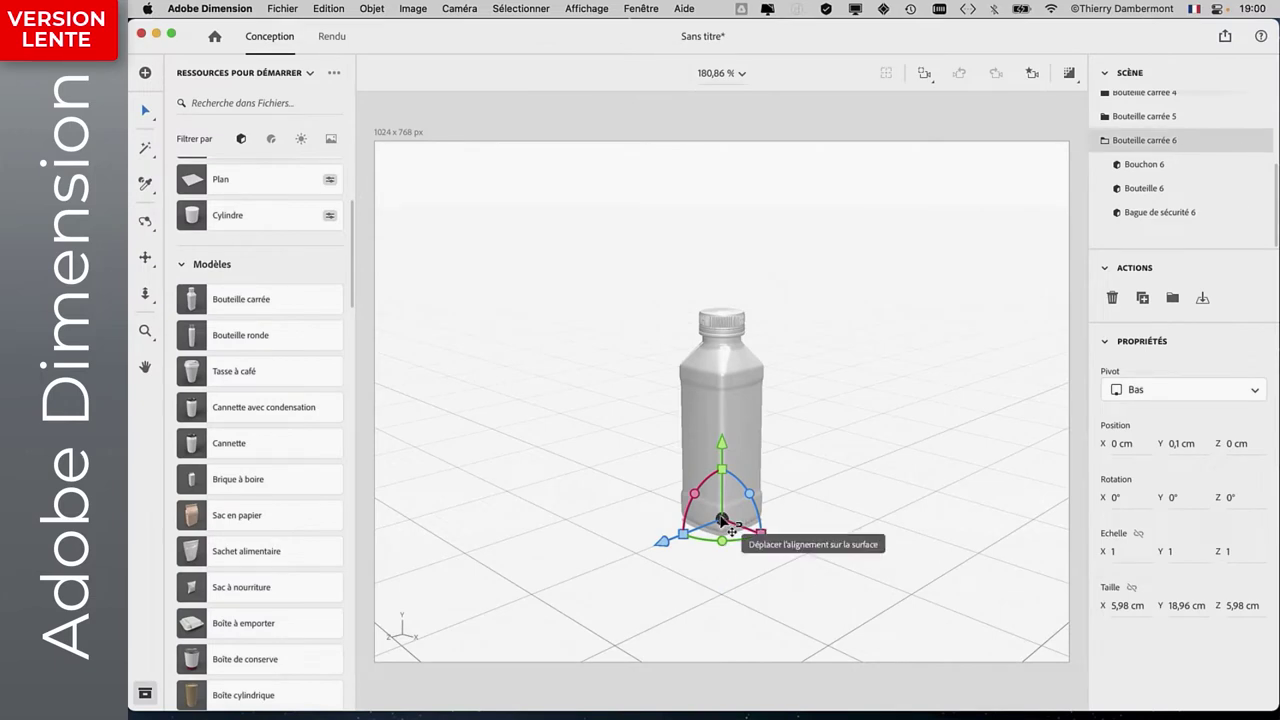
Drag the stacked bottles apart one by one to separate spots on the floor.
drag(722, 519, 512, 450)
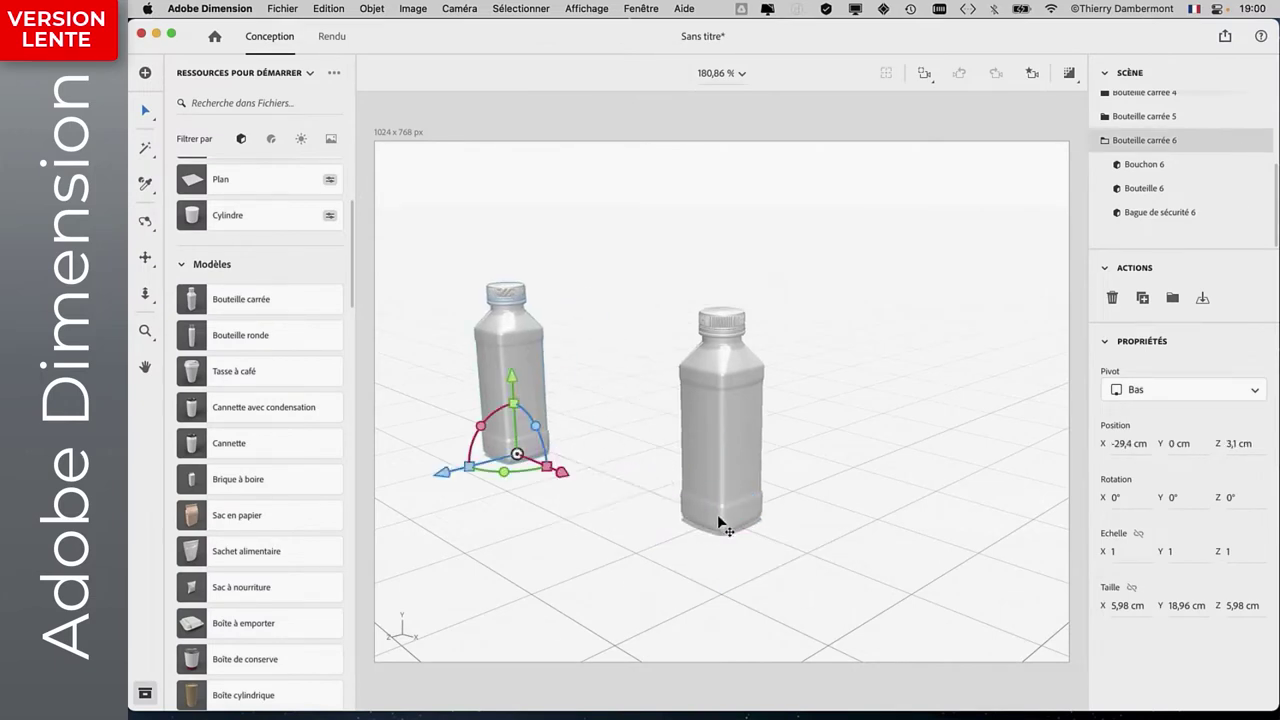
click(722, 521)
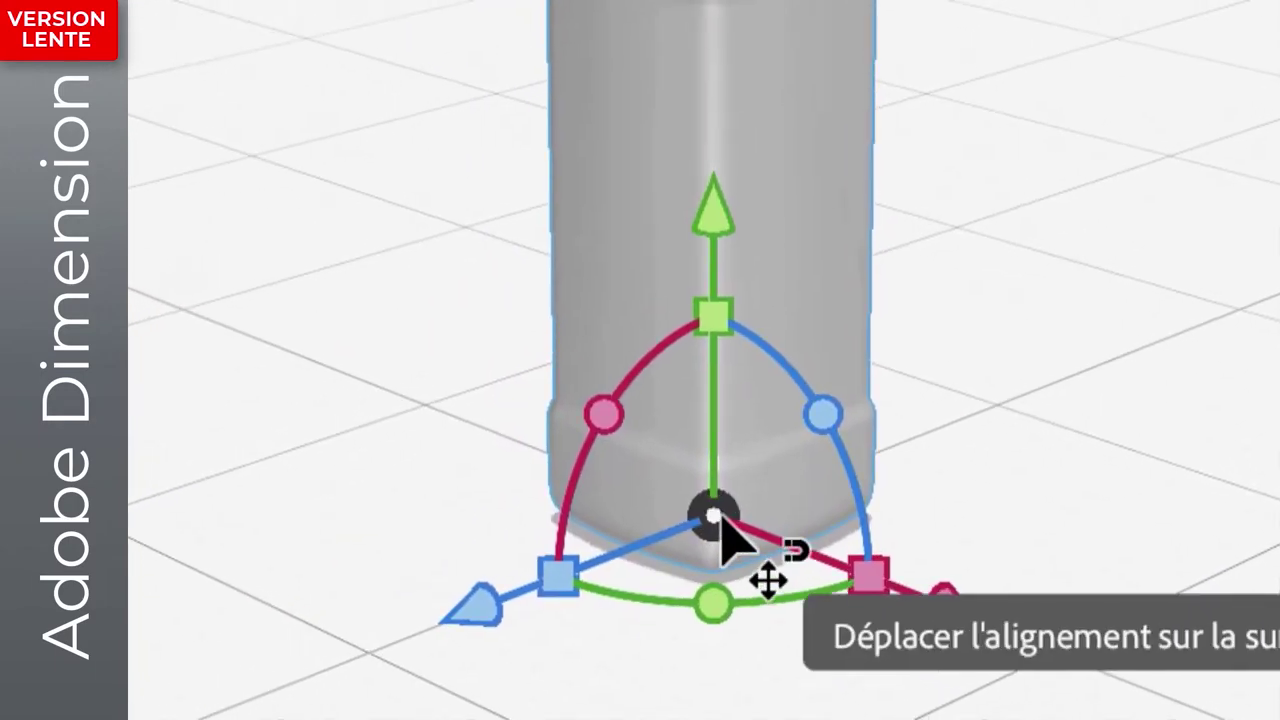
mouse_move(723, 514)
mouse_down()
mouse_move(775, 503)
mouse_move(720, 522)
mouse_move(755, 553)
mouse_move(596, 548)
mouse_move(606, 566)
mouse_up()
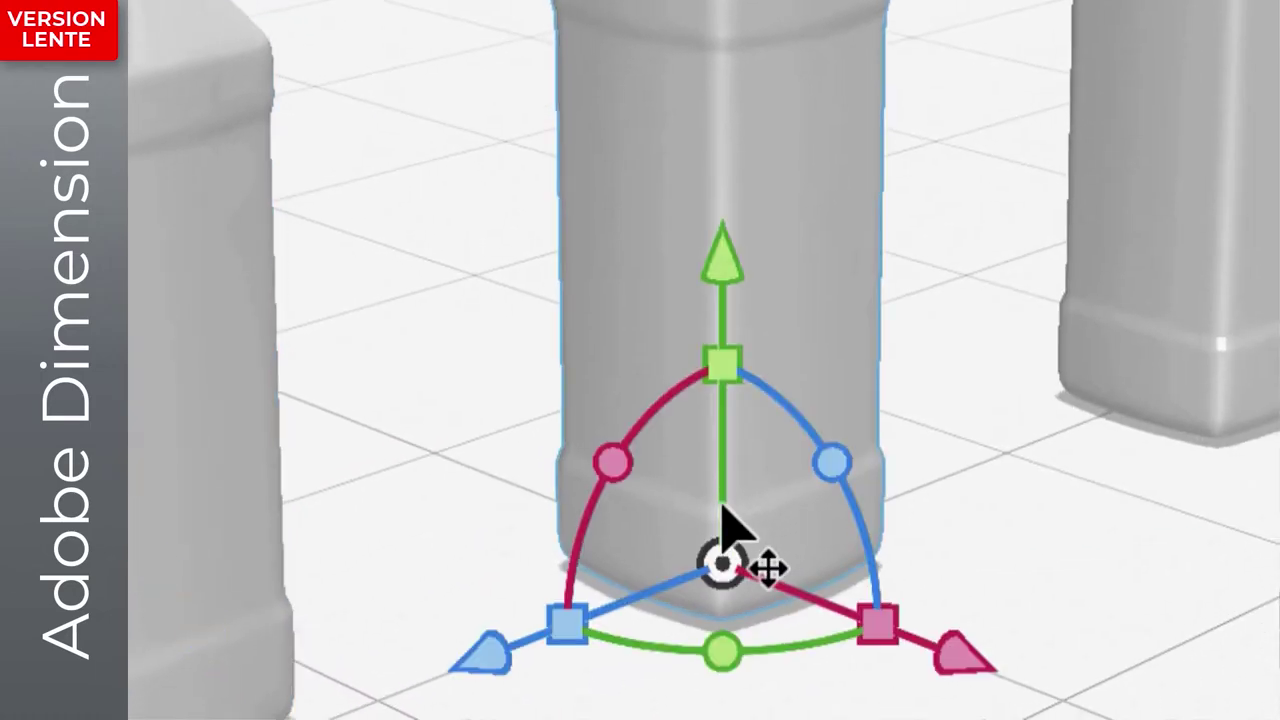
drag(722, 522, 814, 580)
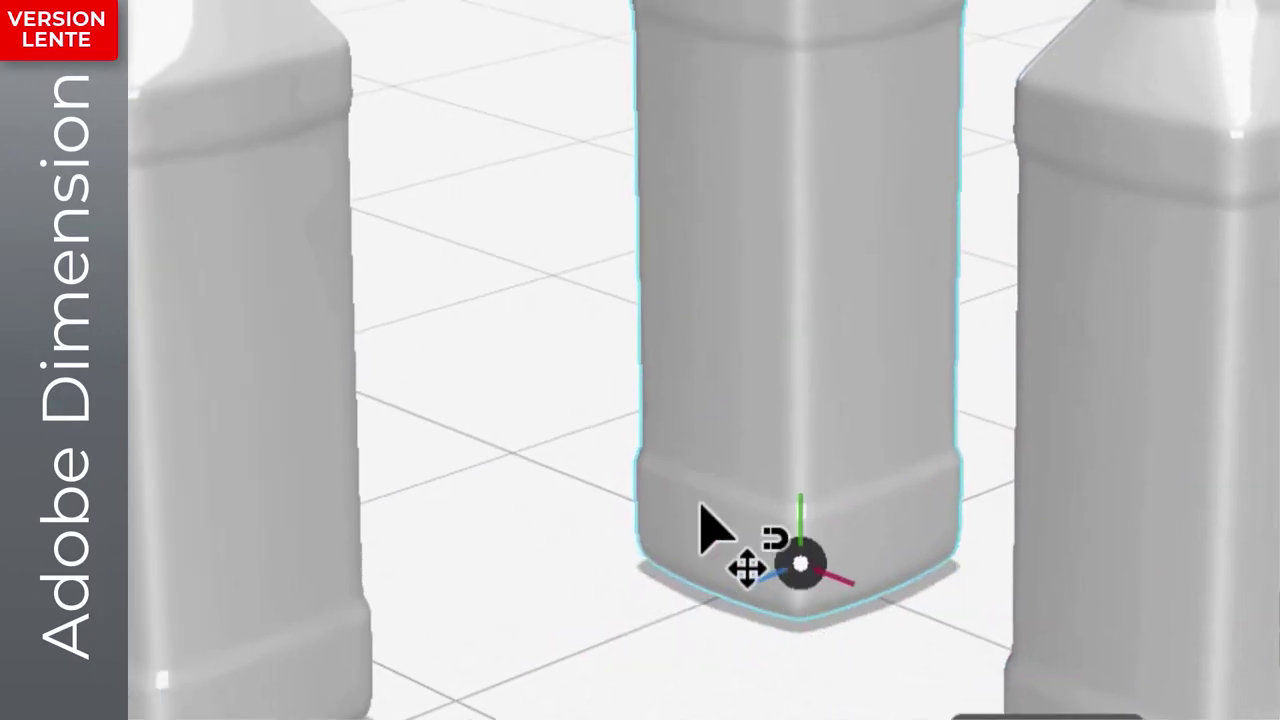
drag(720, 530, 695, 515)
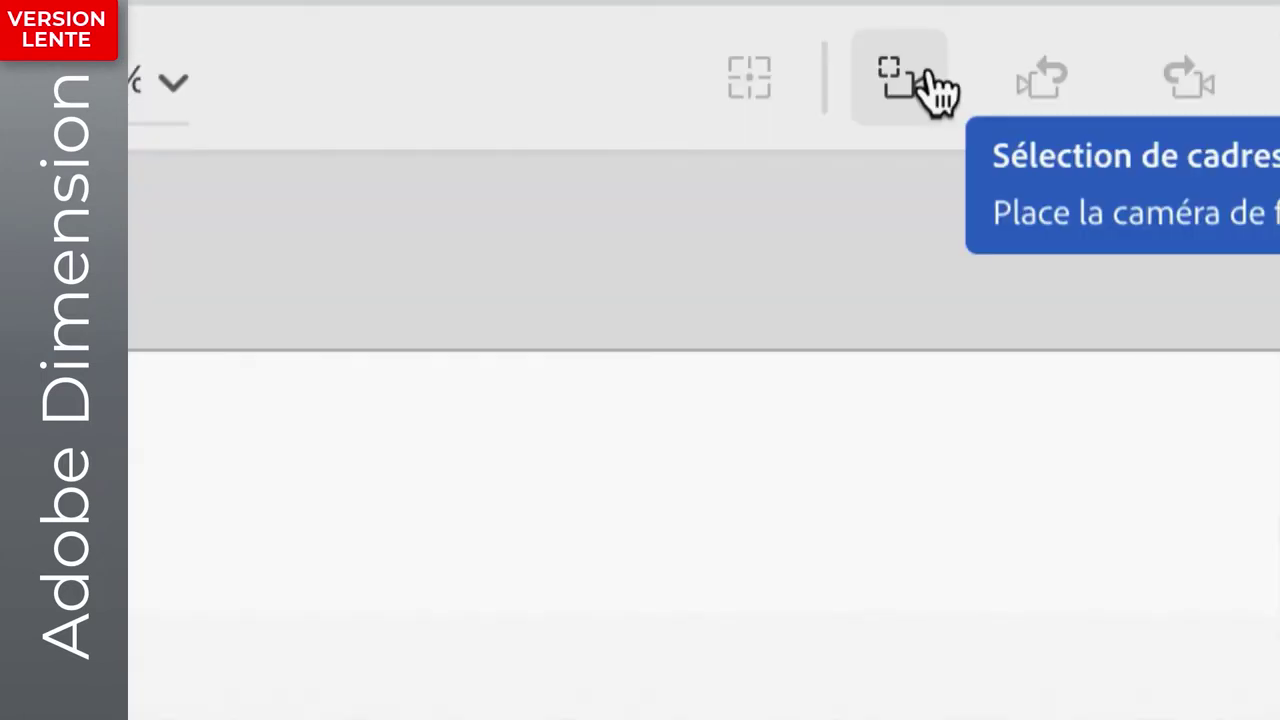
Frame the selected bottle, then orbit and zoom to view the bottles from the side.
click(929, 72)
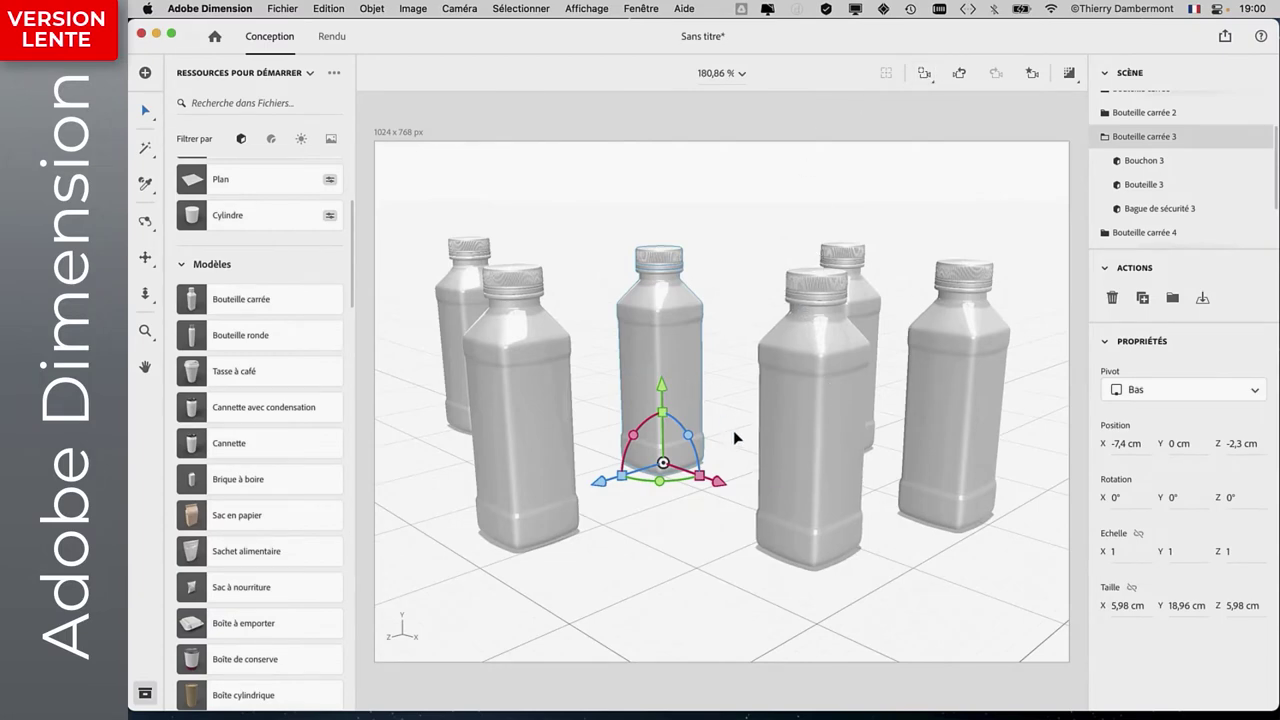
mouse_move(736, 416)
mouse_down()
mouse_move(466, 586)
mouse_move(497, 352)
mouse_move(874, 529)
mouse_move(983, 504)
mouse_up()
scroll(983, 500, down, 2)
scroll(930, 205, down, 3)
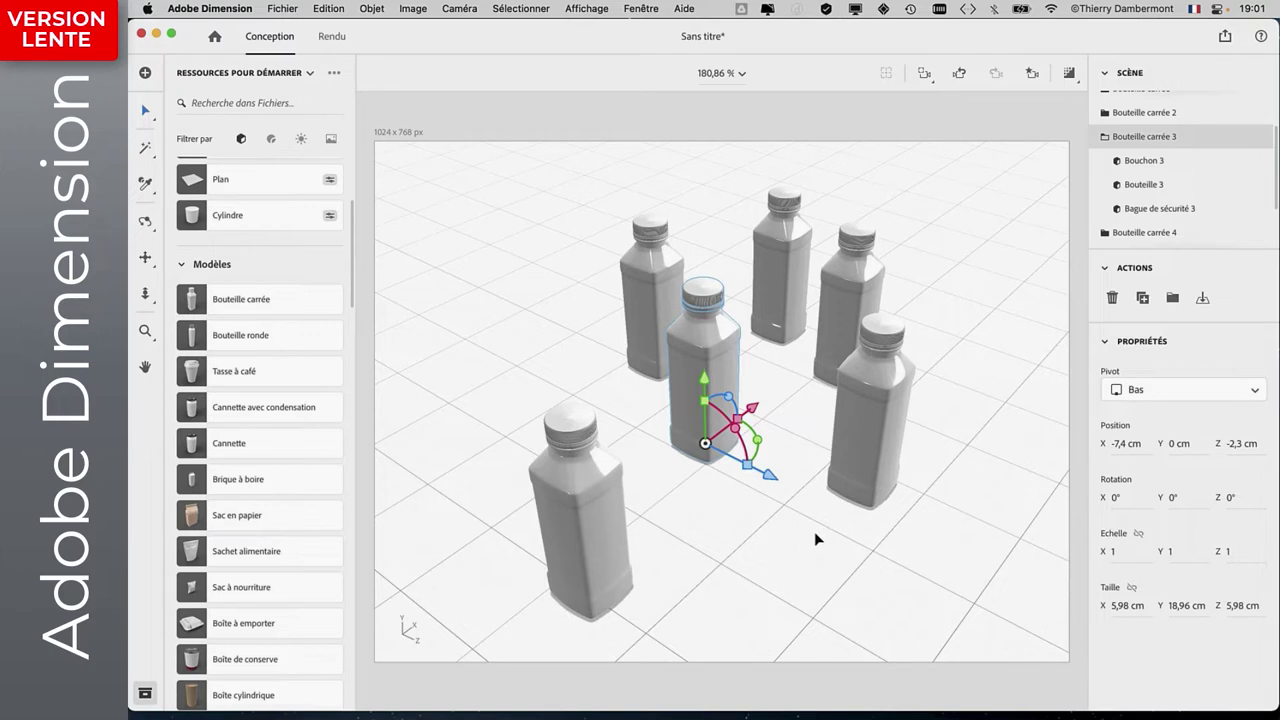
Select all six bottles with Cmd+A and bring up the Align and Distribute actions.
key(super+a)
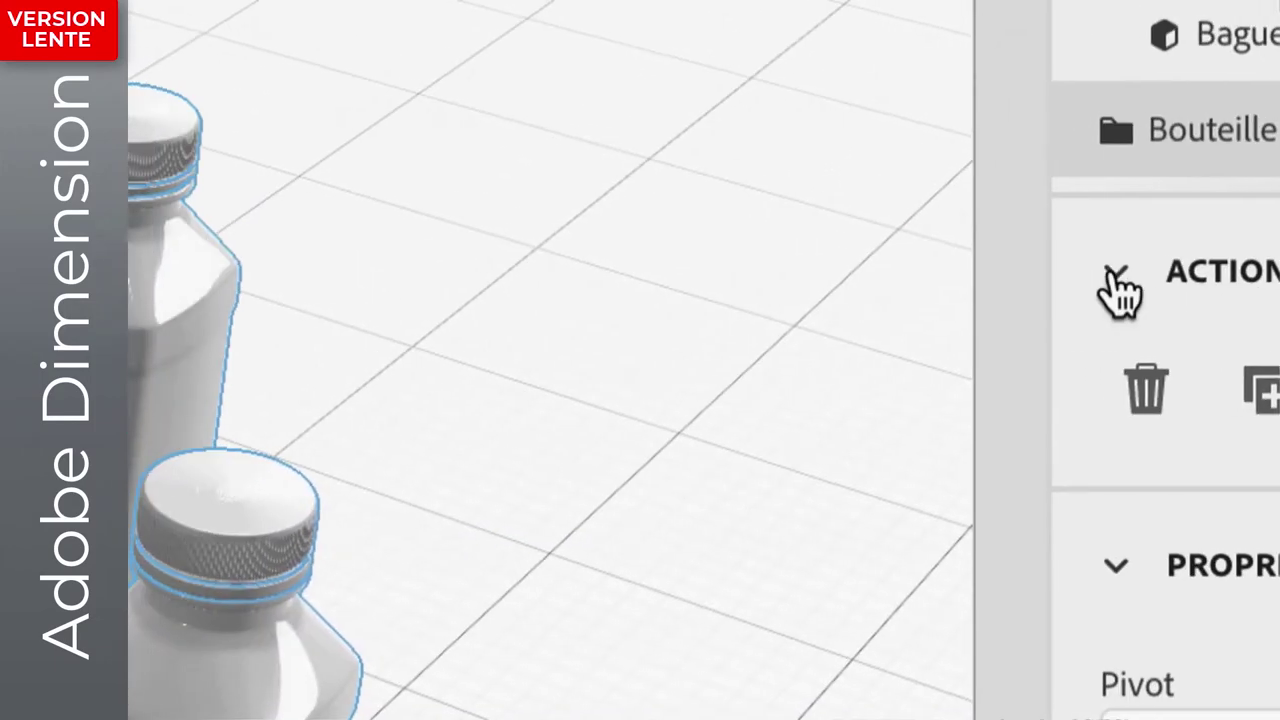
click(1112, 300)
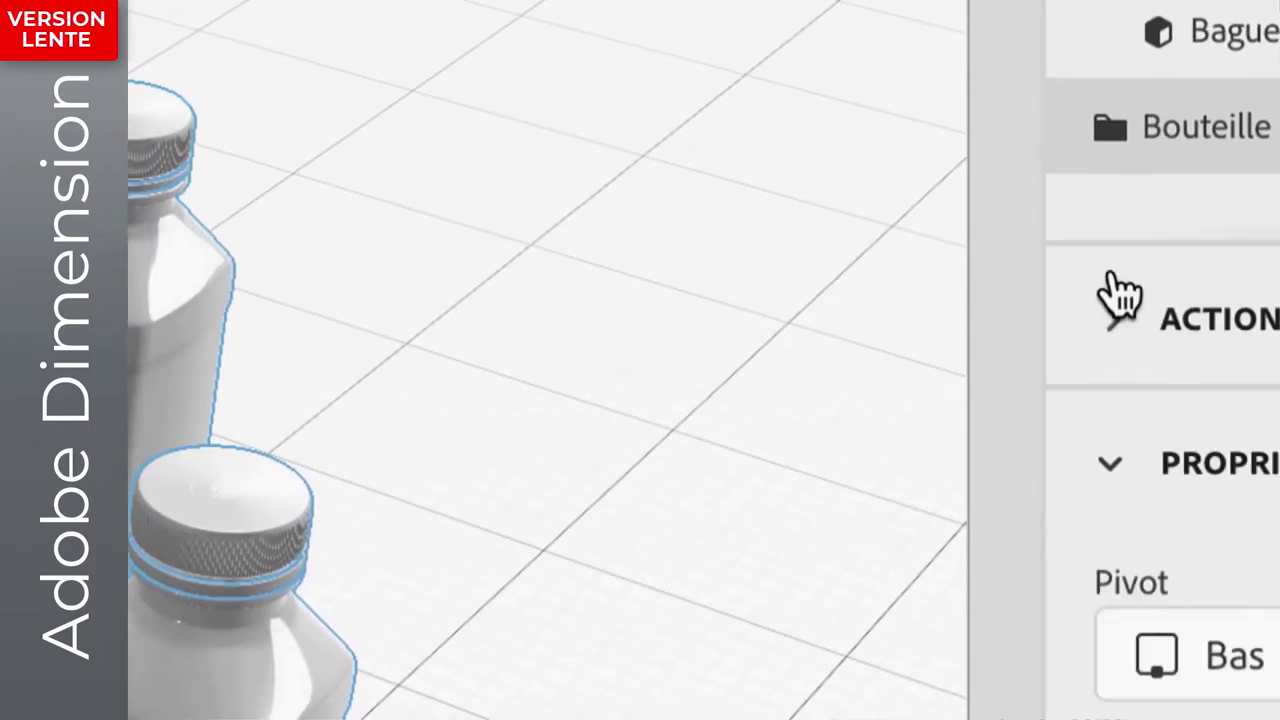
click(1118, 300)
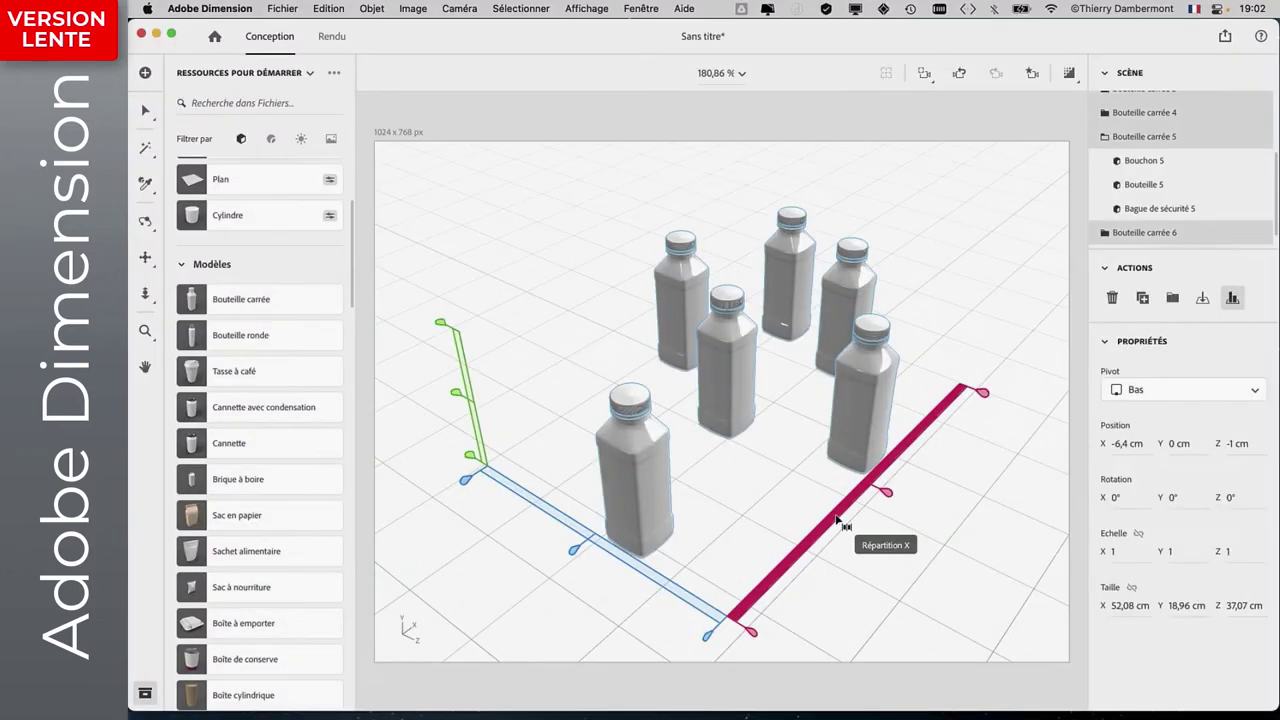
Apply Répartition X and Alignement au centre Z, tighten the spacing, and check the row.
click(838, 520)
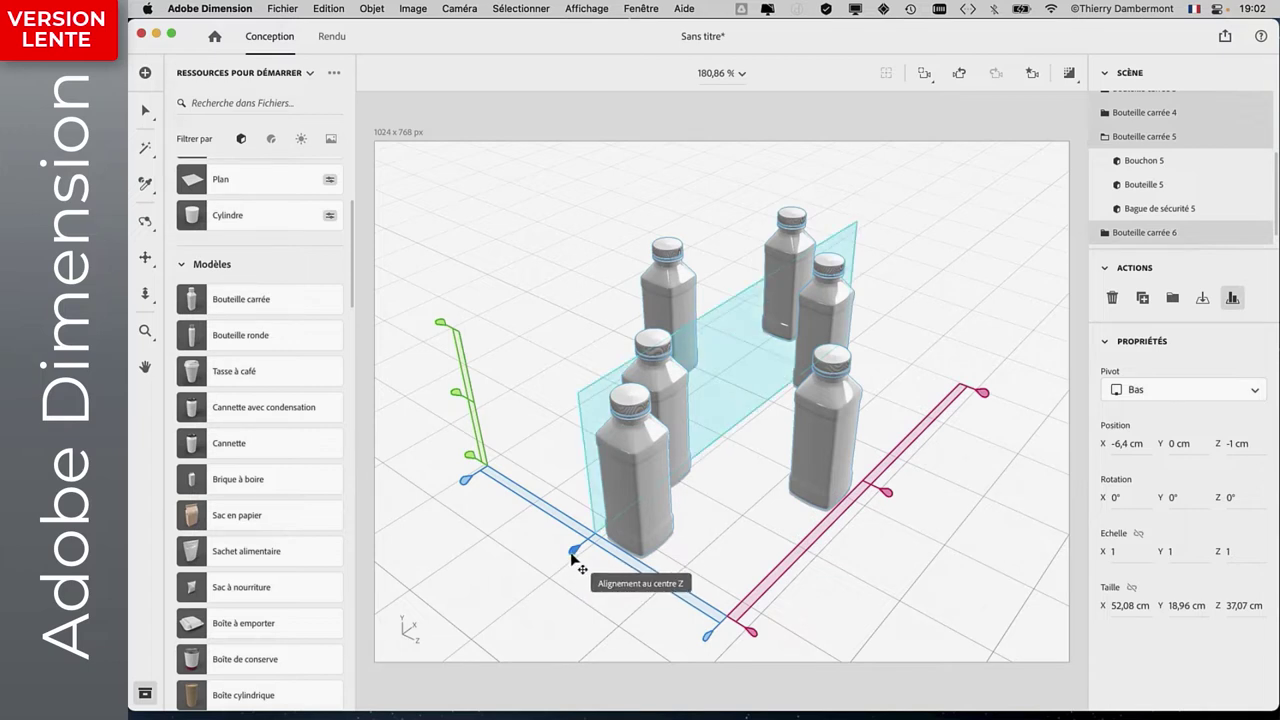
click(573, 551)
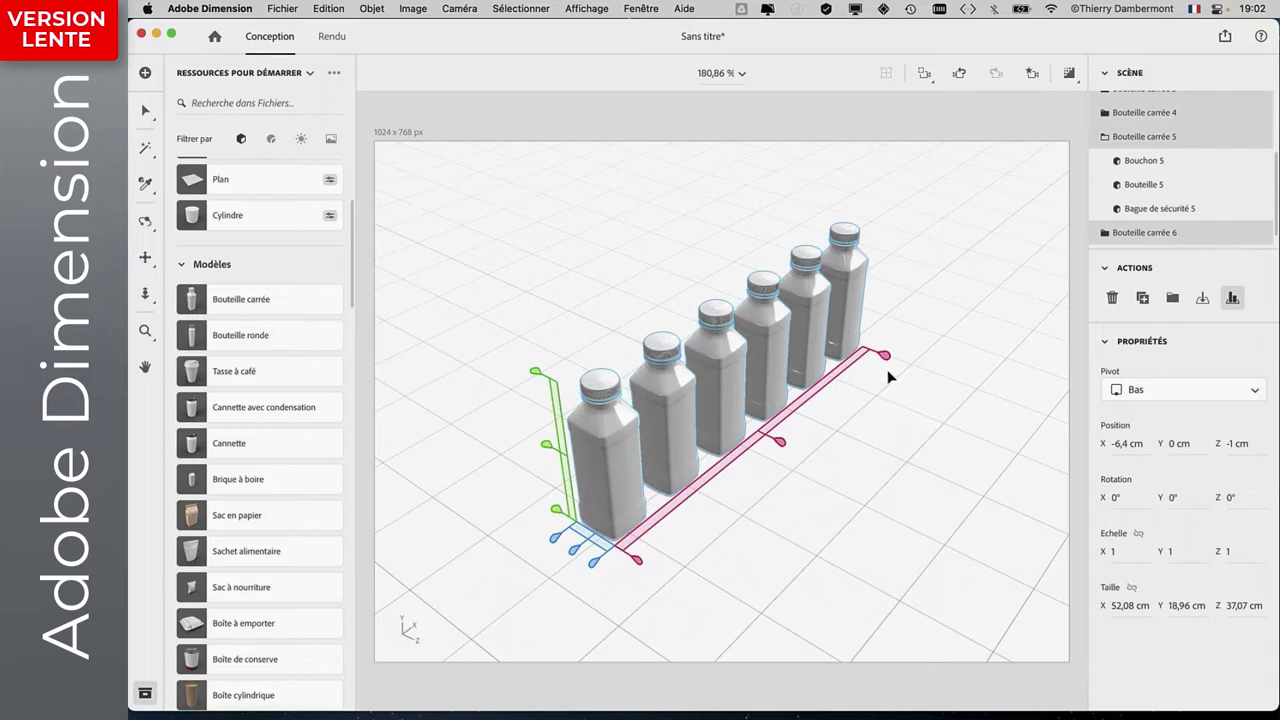
mouse_move(886, 365)
mouse_down()
mouse_move(829, 407)
mouse_move(990, 265)
mouse_move(818, 443)
mouse_move(1048, 249)
mouse_move(930, 378)
mouse_move(722, 490)
mouse_up()
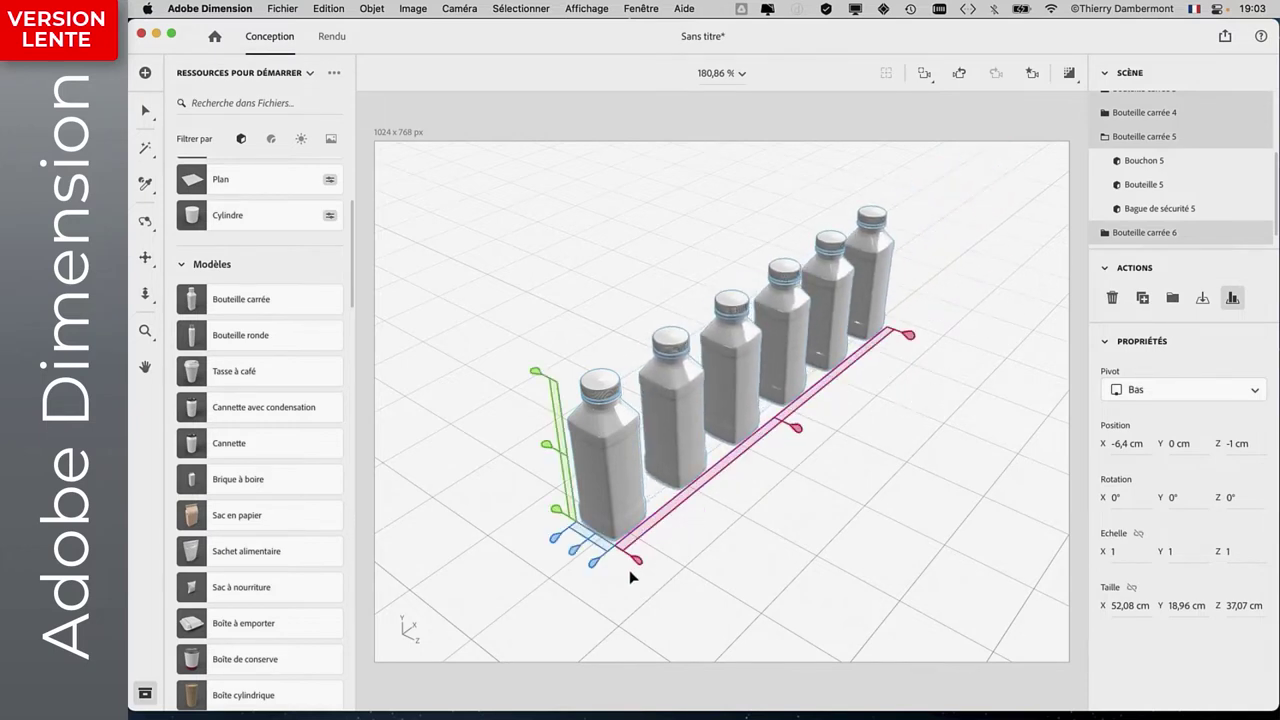
mouse_move(594, 563)
mouse_down()
mouse_move(663, 608)
mouse_move(771, 640)
mouse_move(494, 489)
mouse_move(417, 414)
mouse_move(565, 520)
mouse_move(777, 606)
mouse_up()
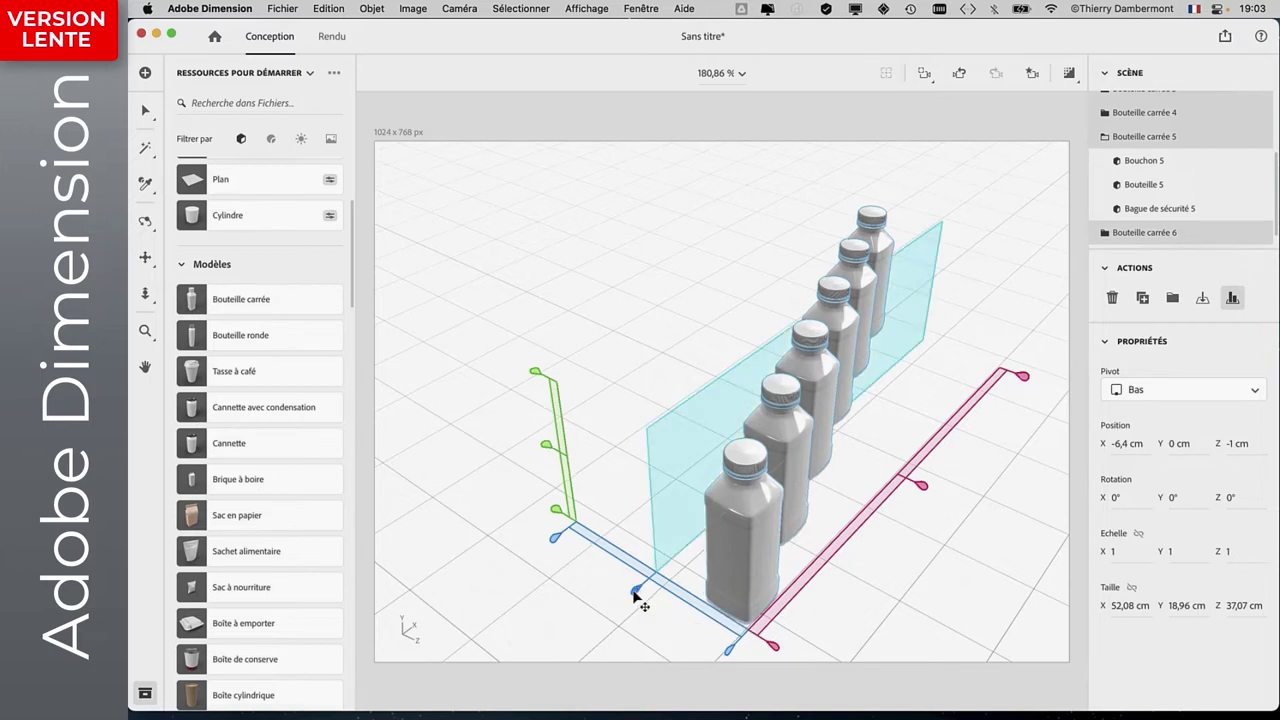
drag(634, 591, 634, 595)
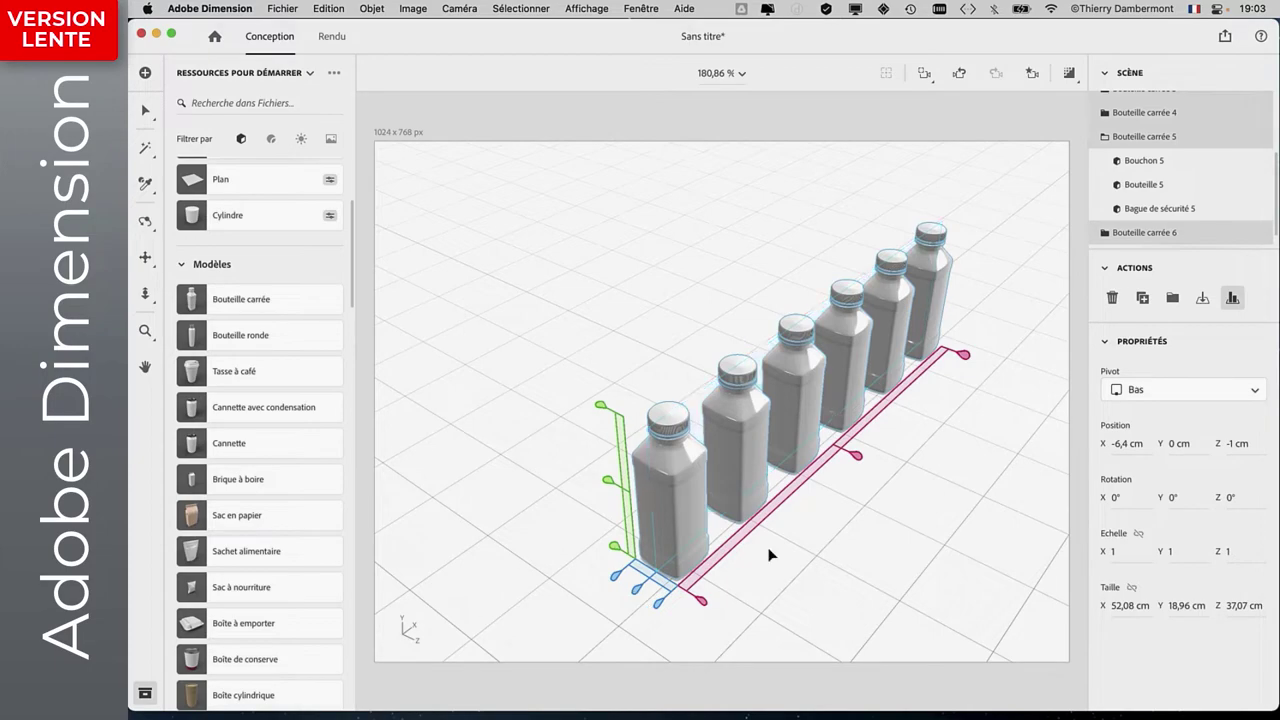
mouse_move(770, 545)
middle_down()
mouse_move(534, 491)
mouse_move(766, 514)
mouse_move(889, 463)
mouse_move(760, 590)
mouse_move(640, 528)
middle_up()
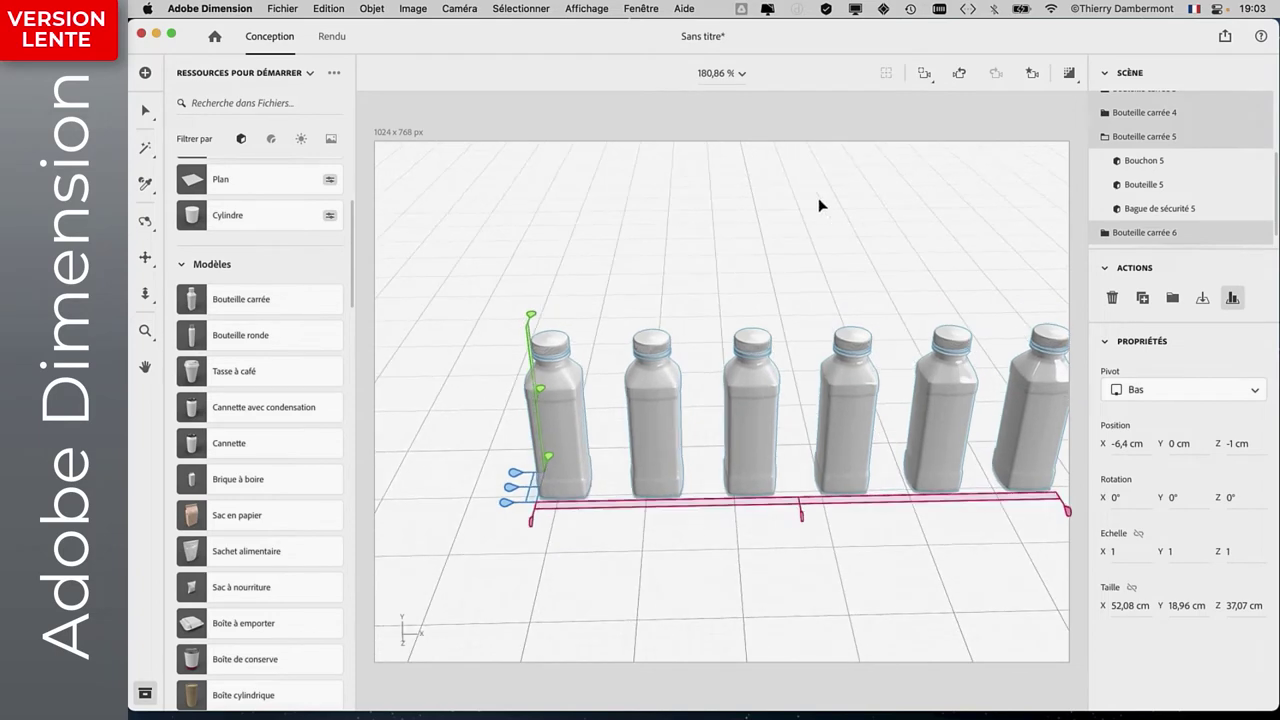
mouse_move(689, 271)
middle_down()
mouse_move(669, 366)
mouse_move(860, 370)
mouse_move(822, 282)
middle_up()
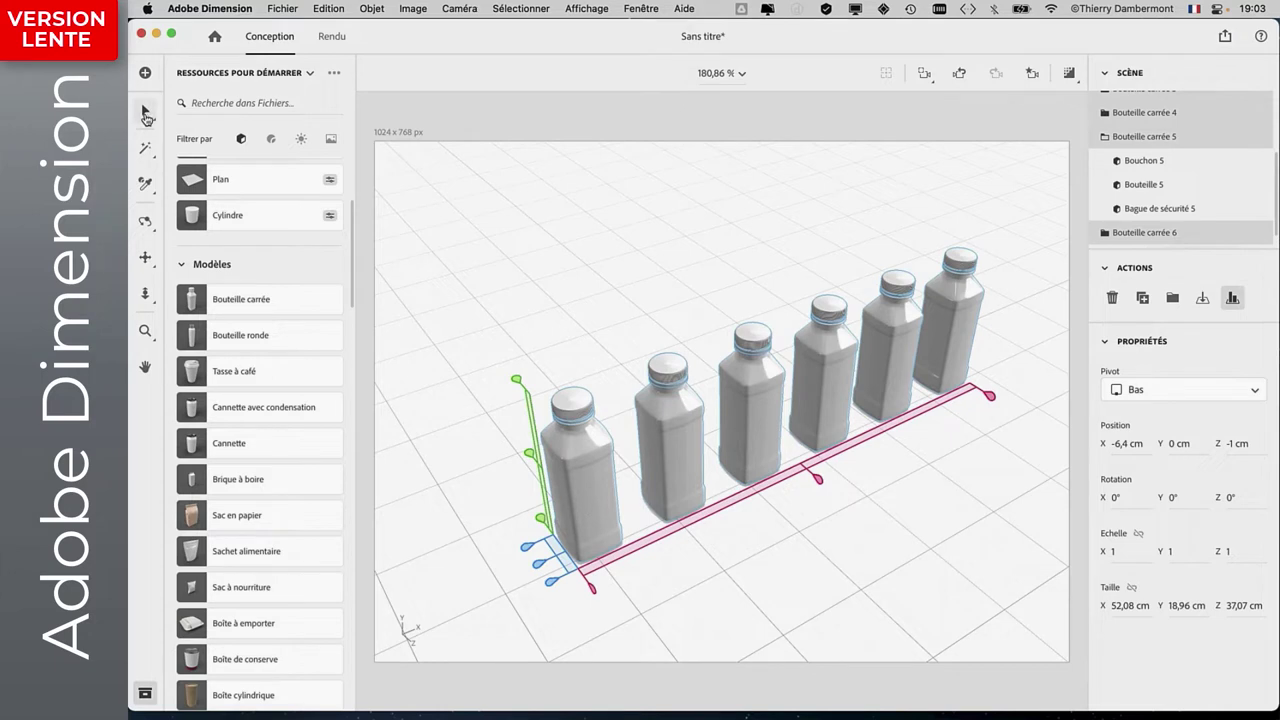
Select only the front bottle's body, Bouteille 6, without its cap or ring.
click(145, 117)
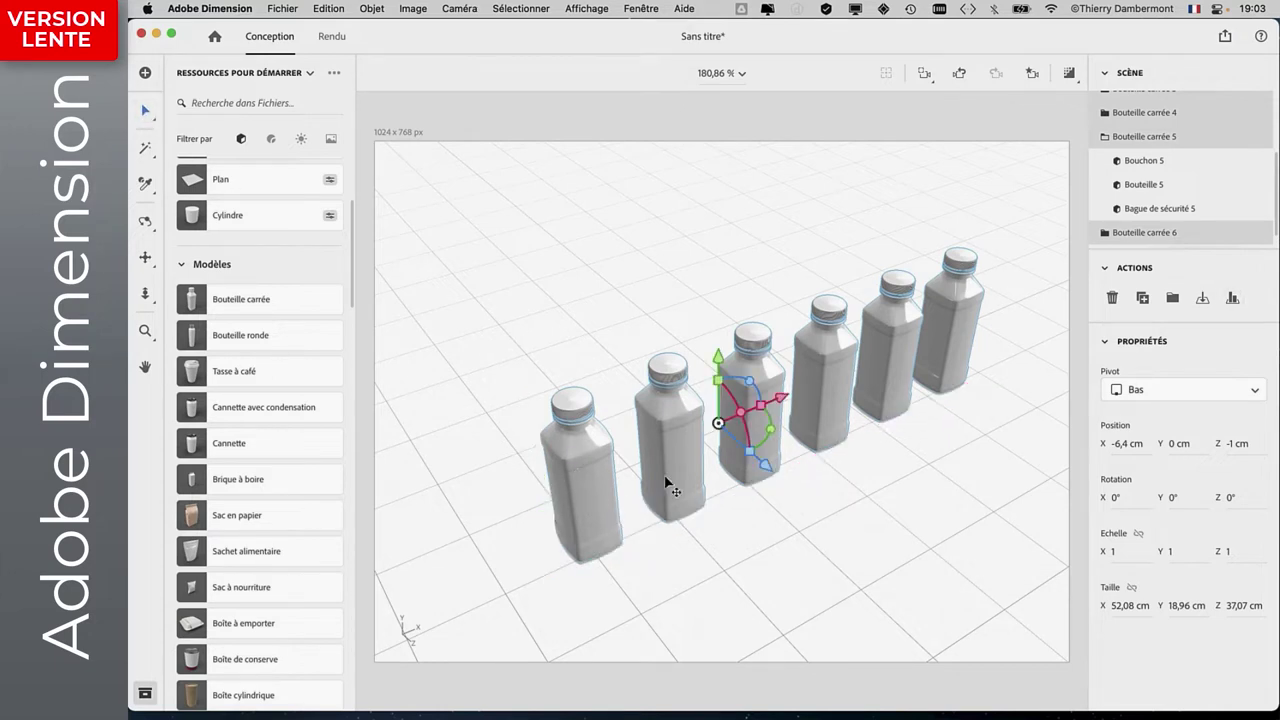
click(612, 277)
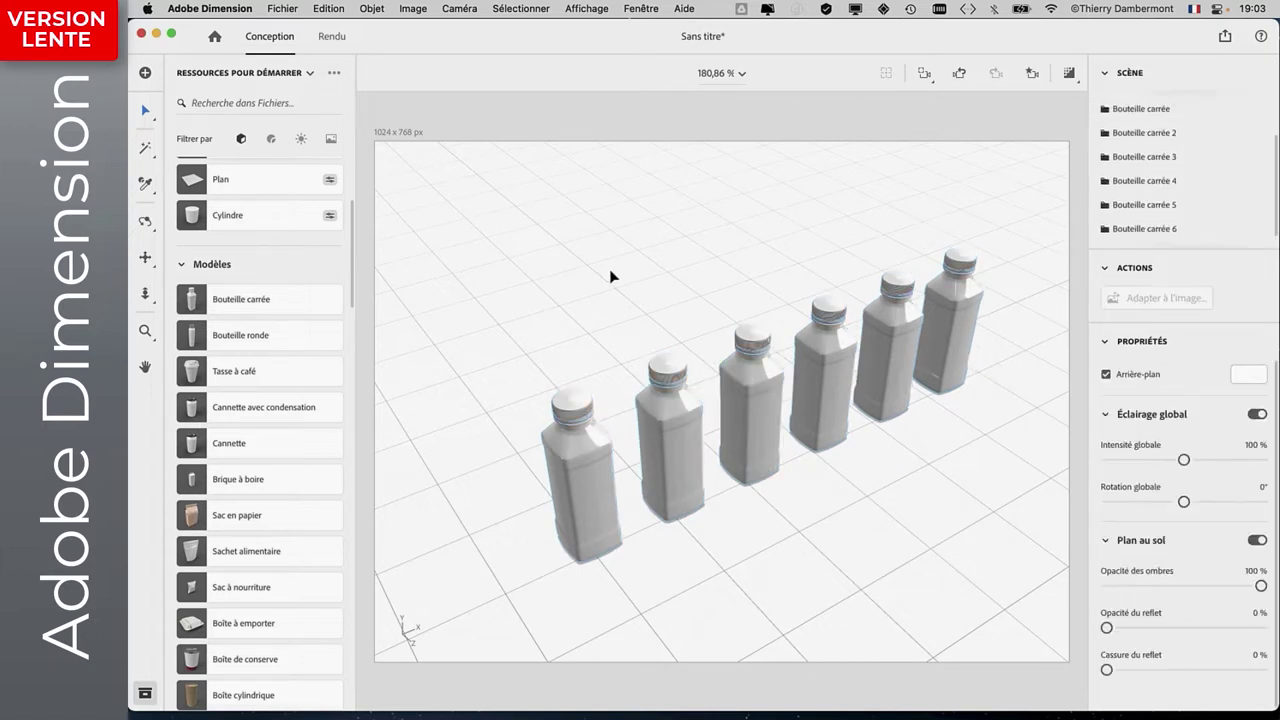
click(575, 486)
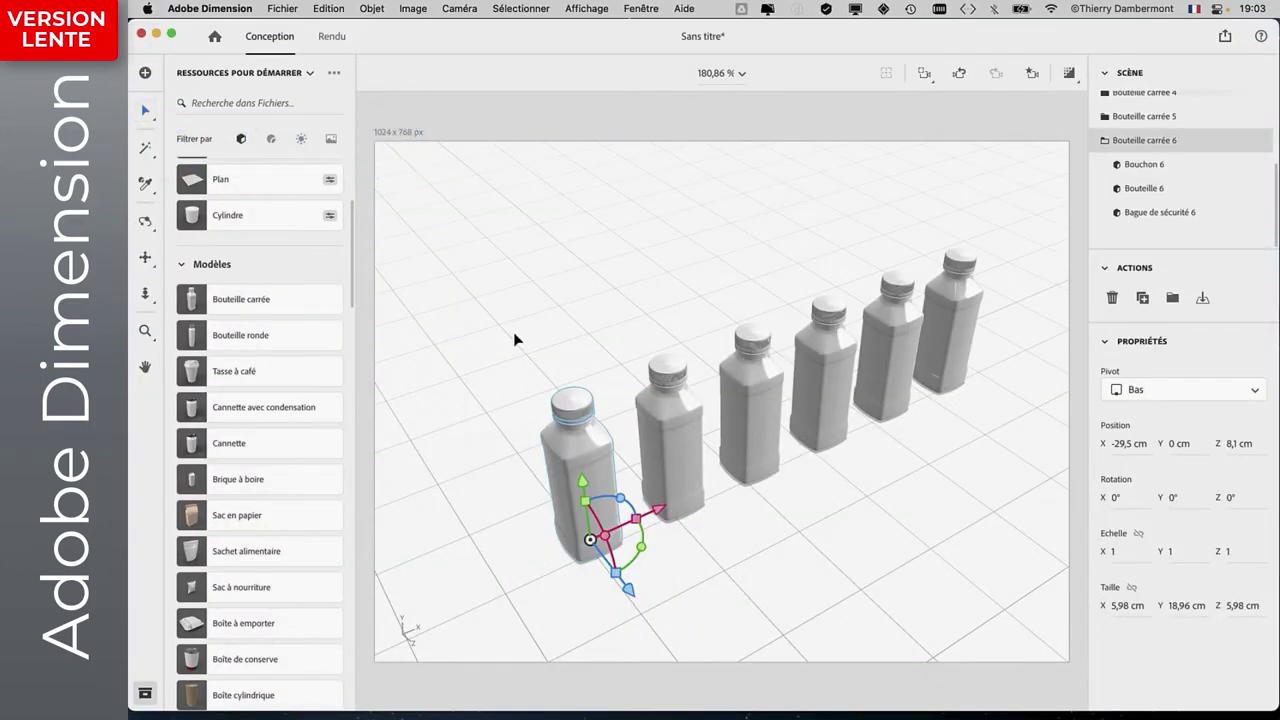
click(517, 390)
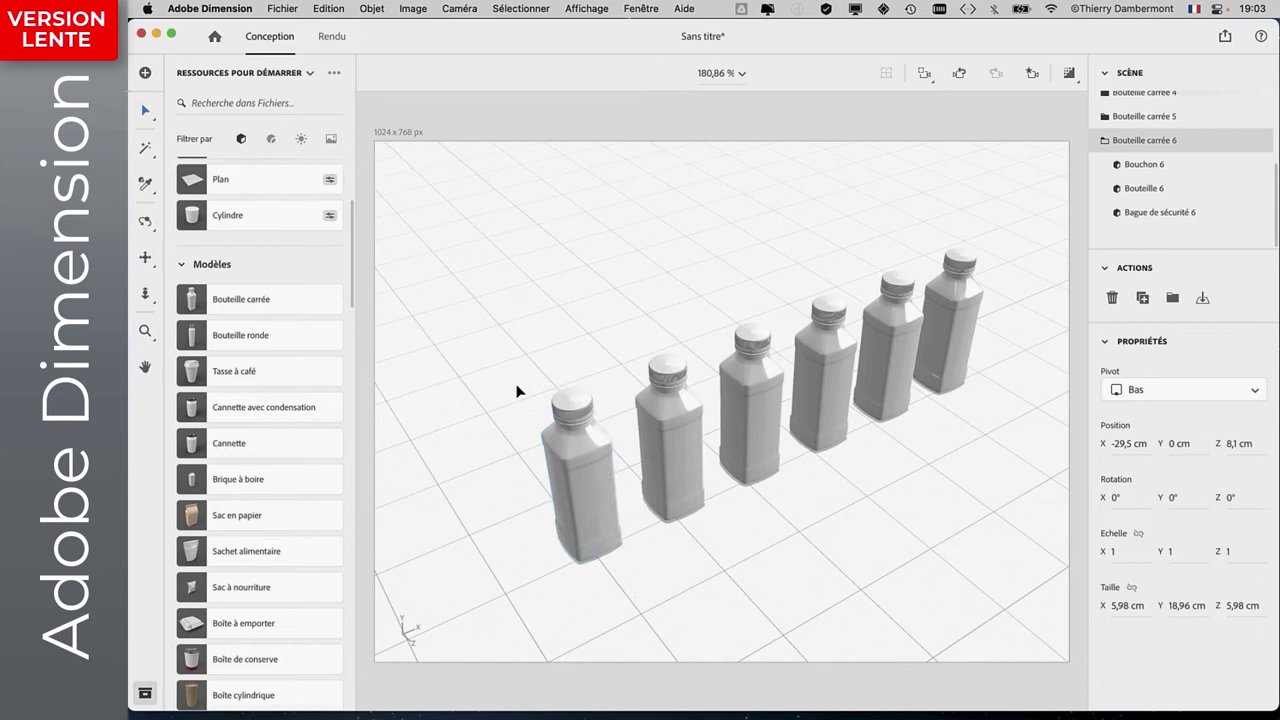
click(588, 500)
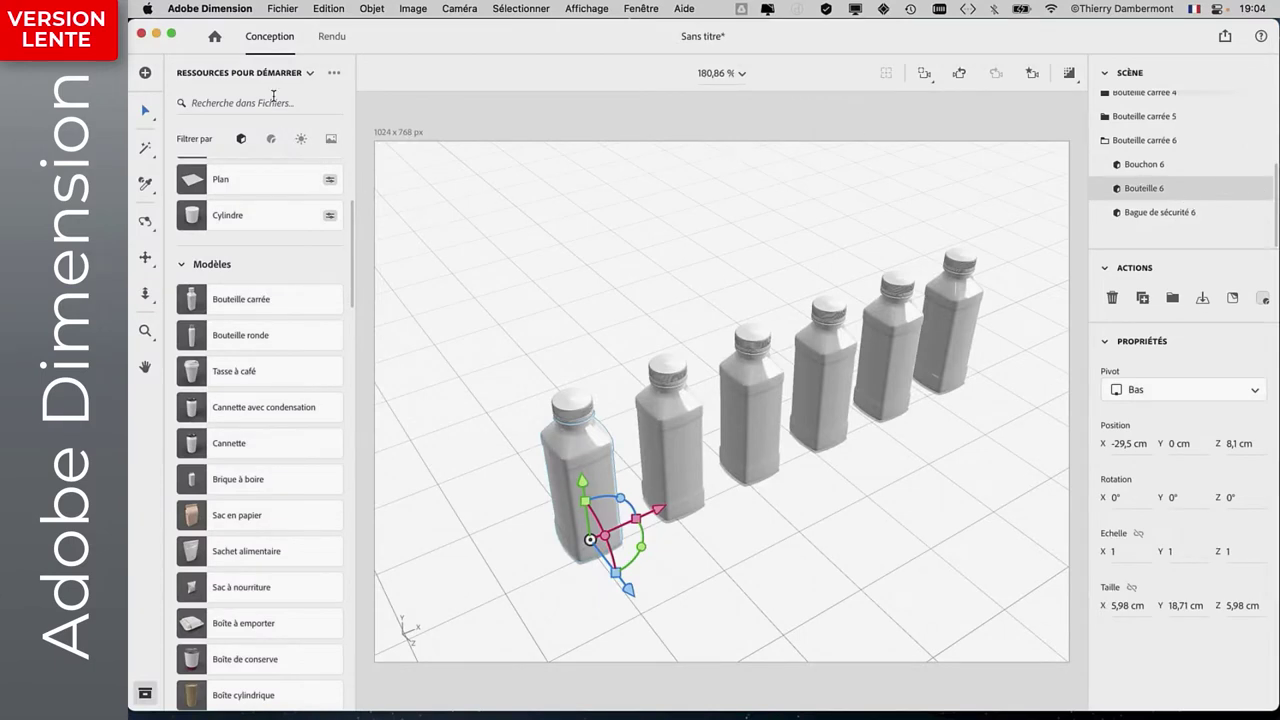
Apply the red Gélatine material to the front bottle's body.
click(270, 139)
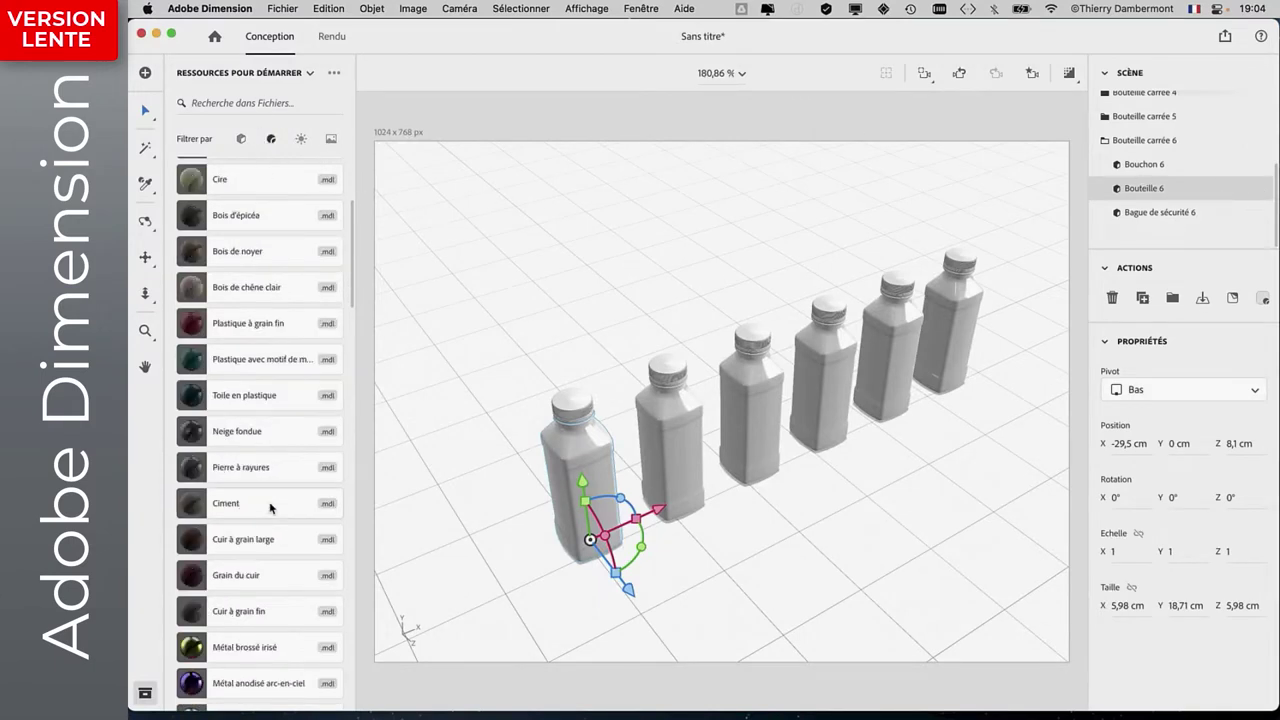
scroll(270, 509, down, 2)
scroll(272, 511, down, 5)
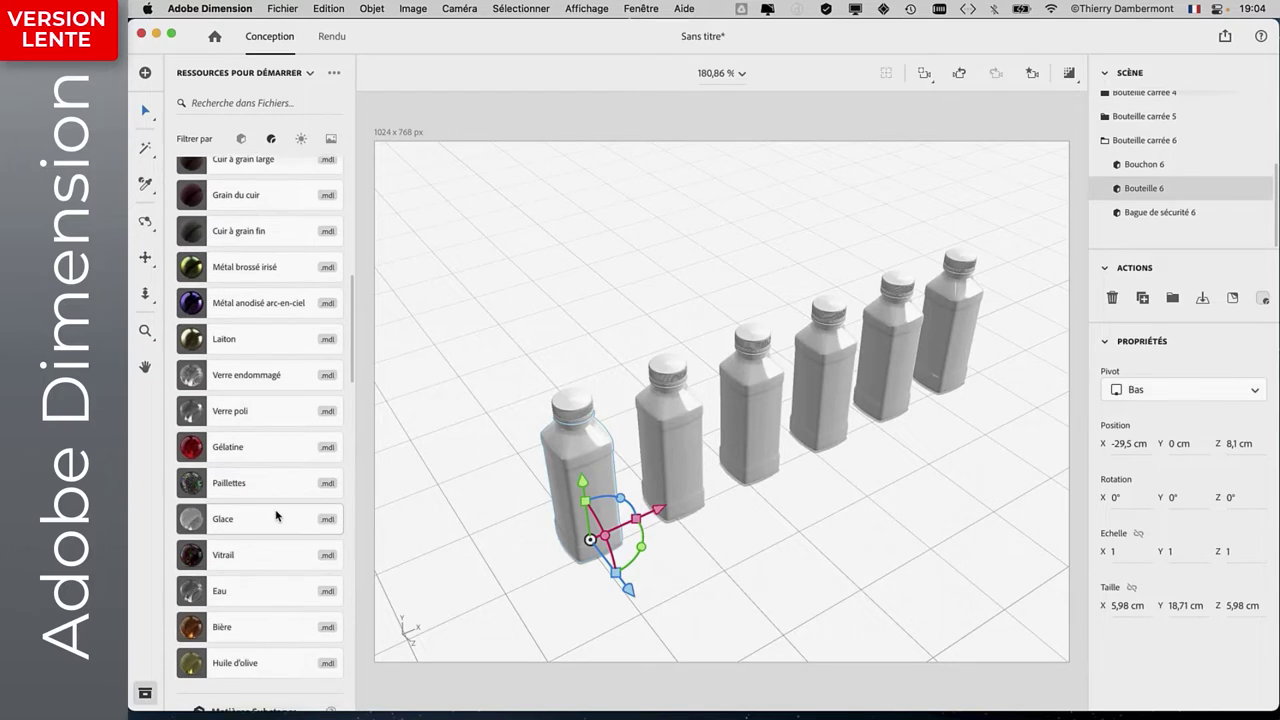
click(190, 452)
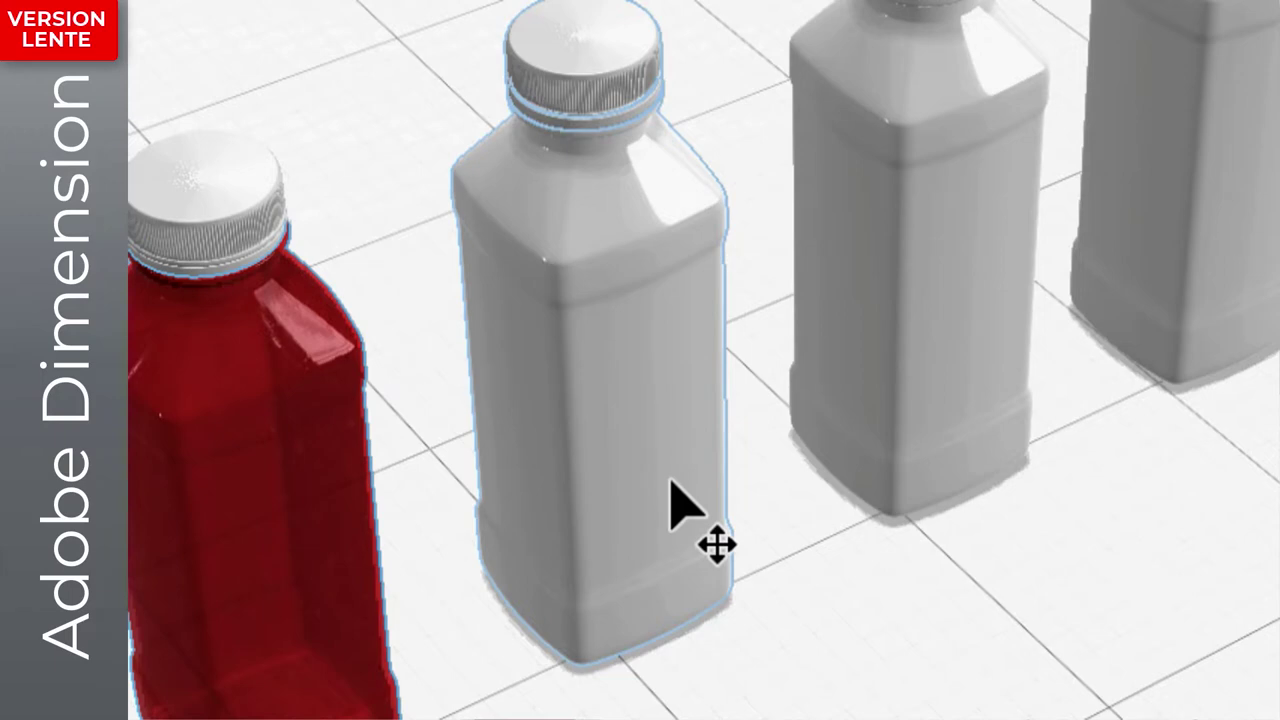
Apply Gélatine to the second and third bottle bodies as well.
click(671, 484)
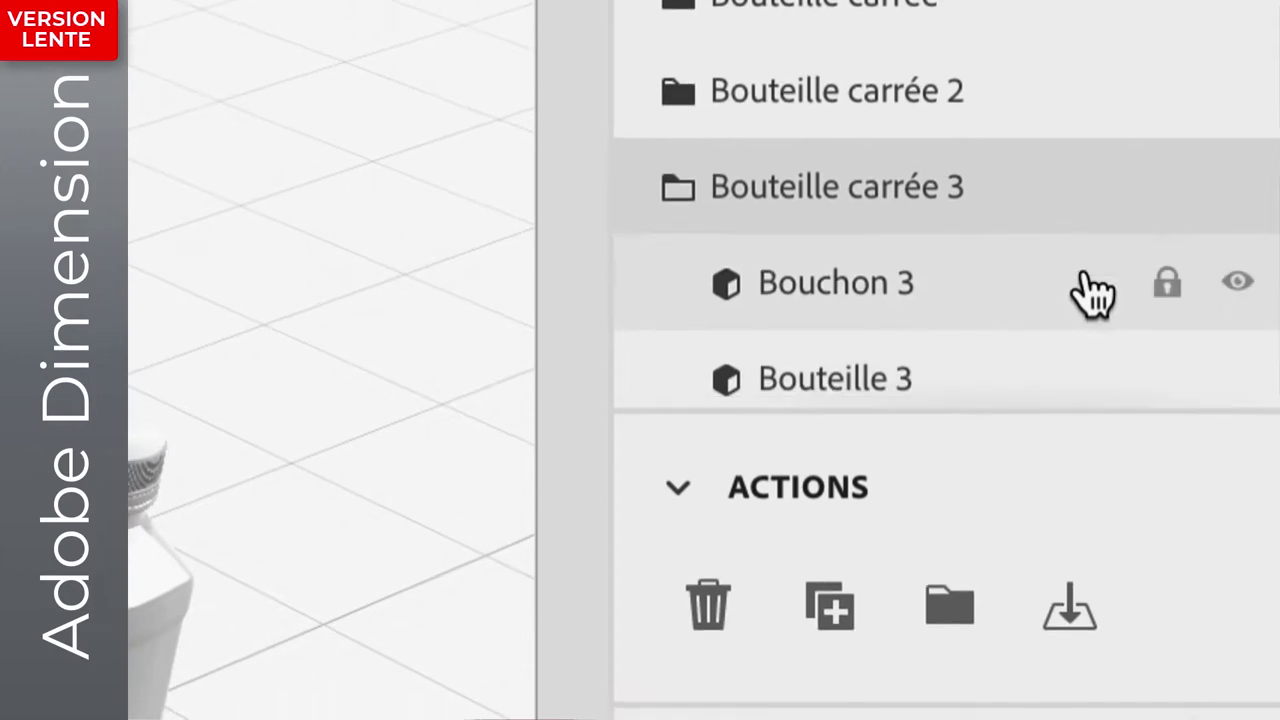
scroll(1085, 295, down, 2)
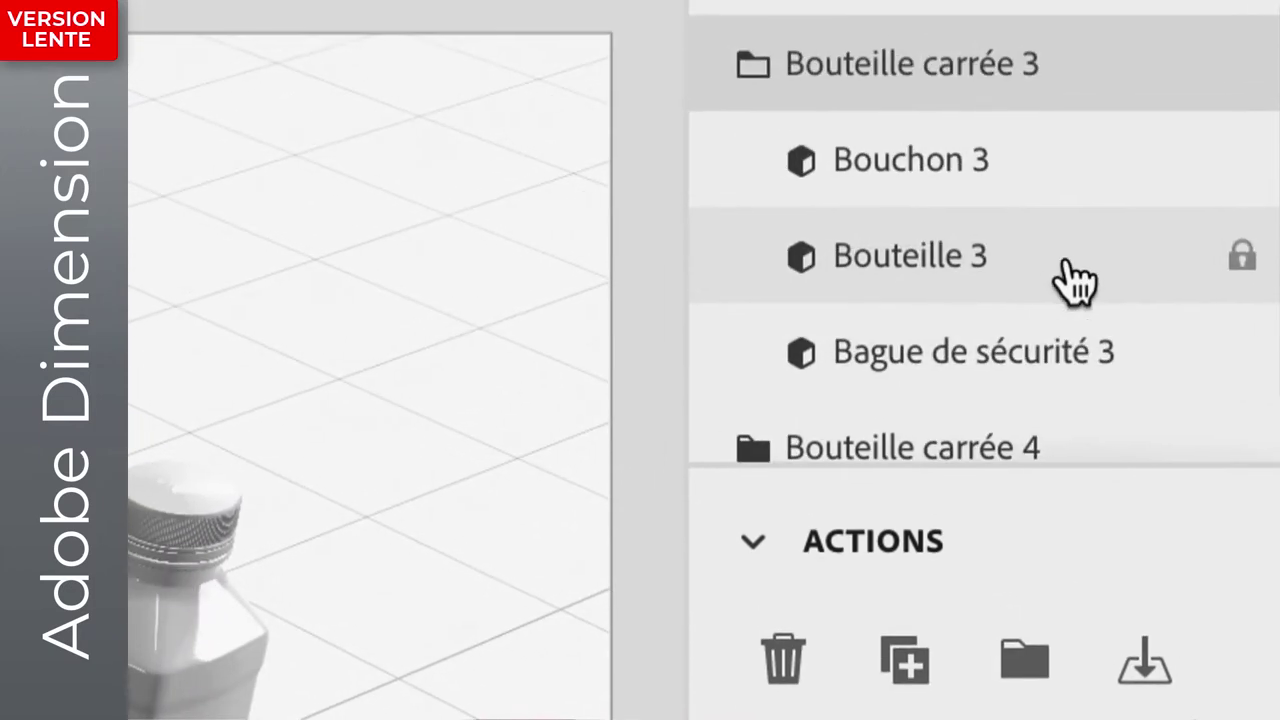
click(1066, 262)
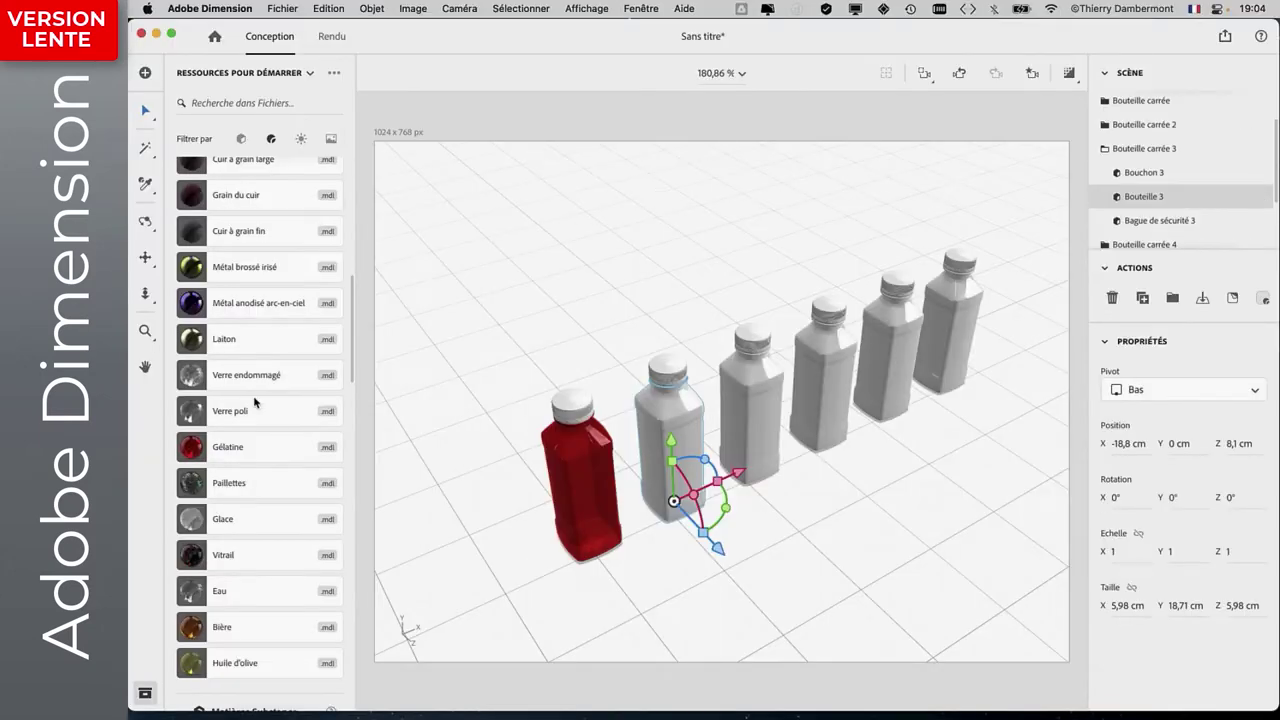
click(229, 449)
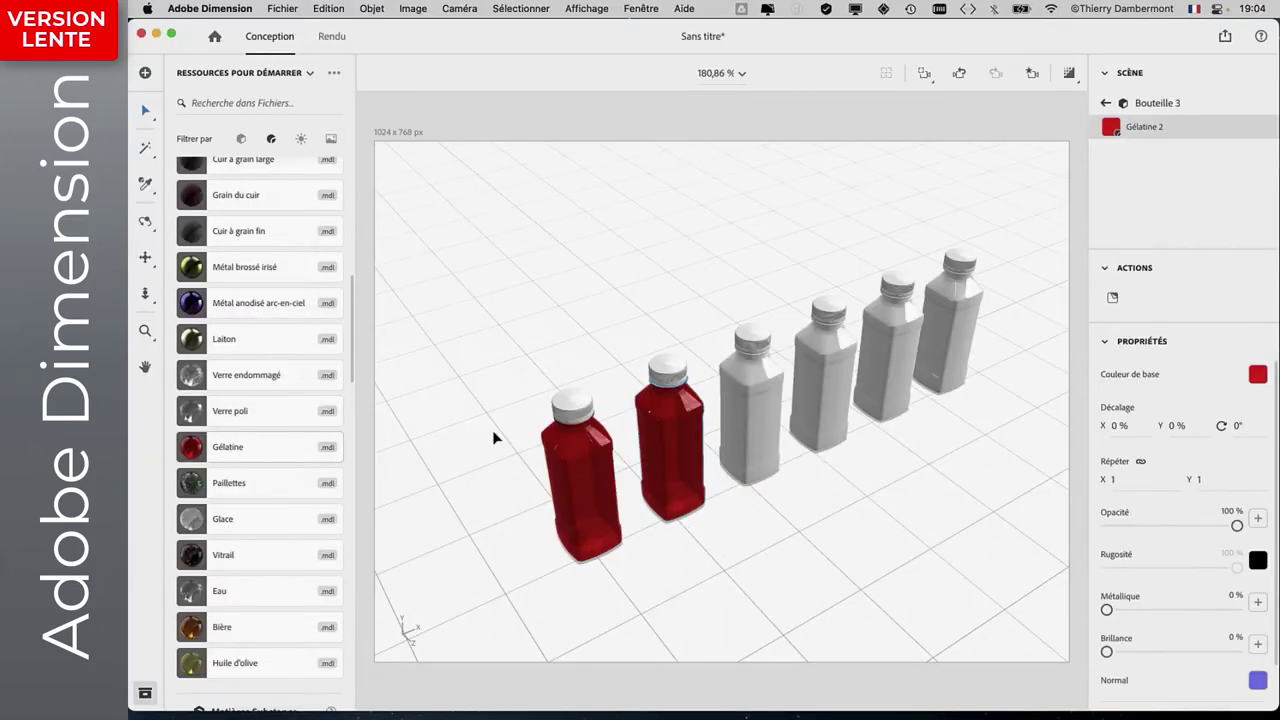
click(758, 423)
click(229, 447)
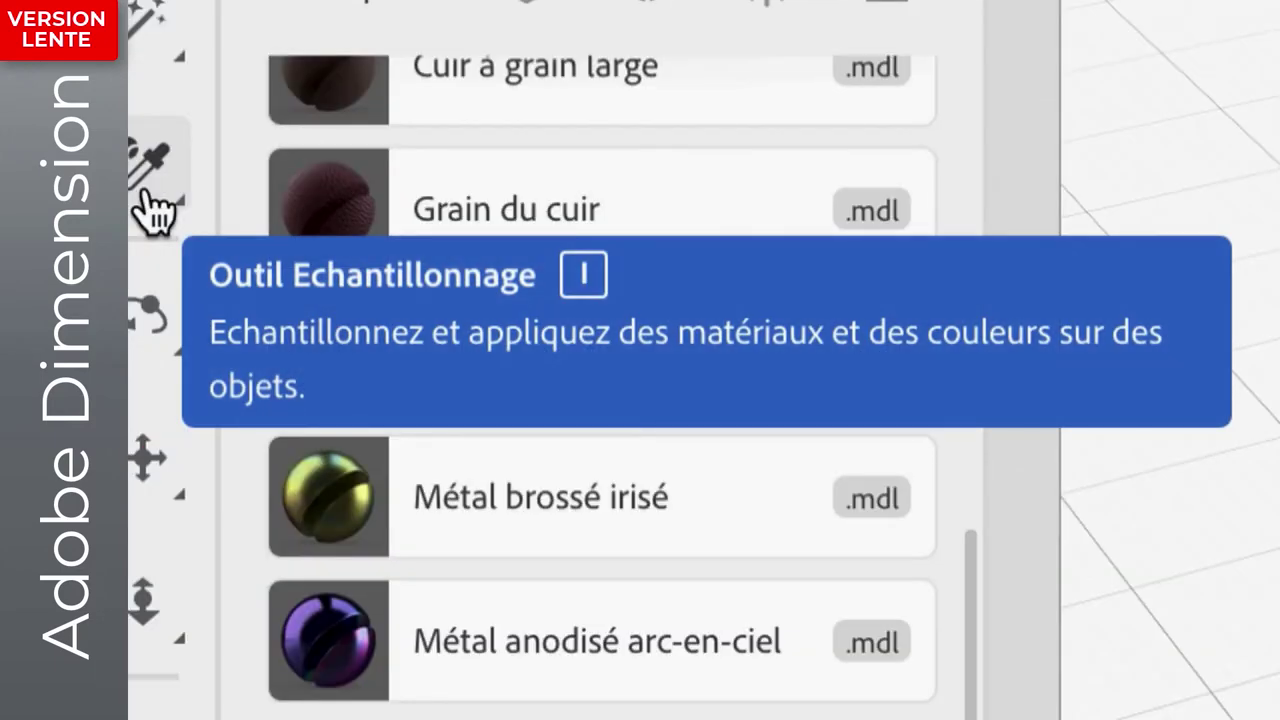
Sample the red Gélatine material and paint it onto the fourth bottle.
click(146, 191)
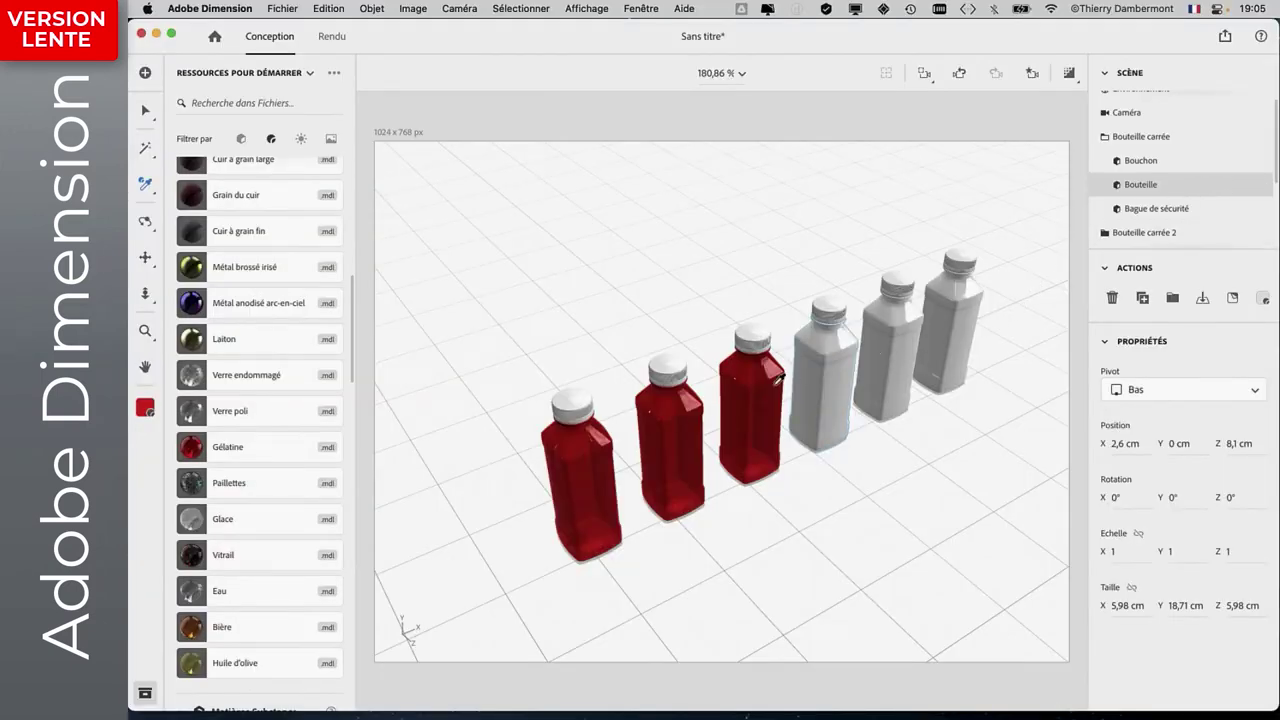
click(784, 376)
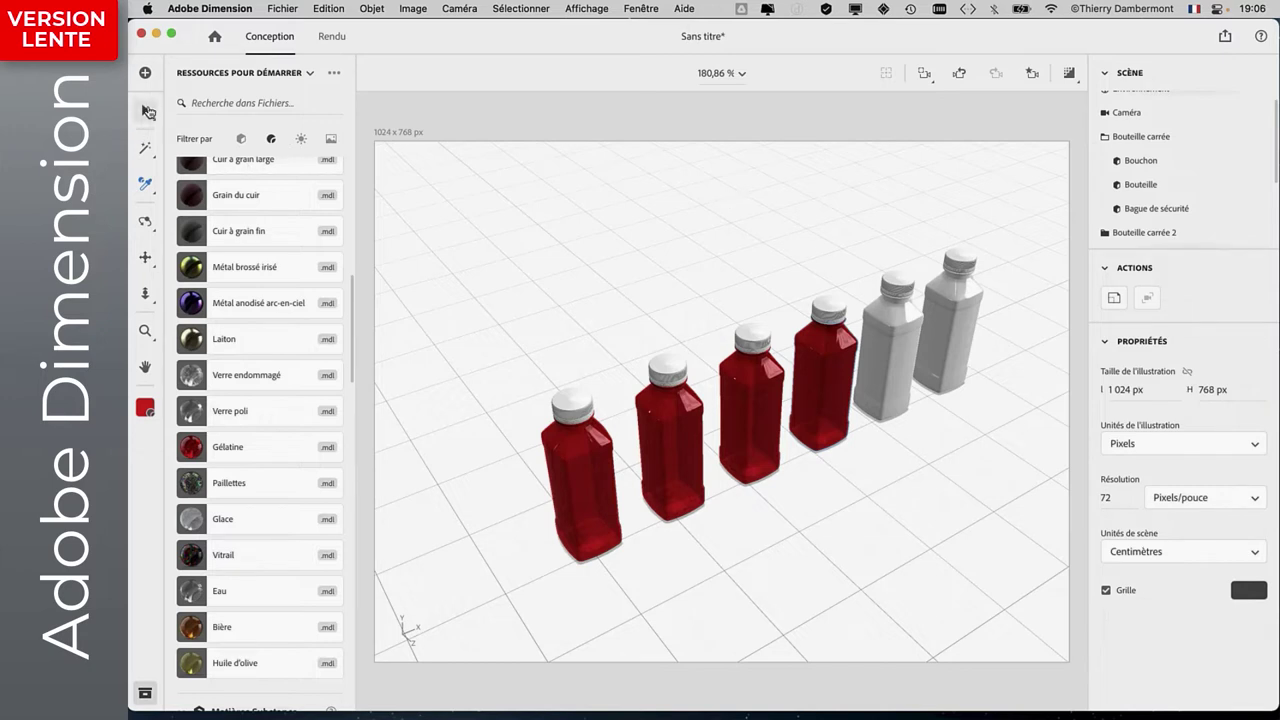
Marquee-select and delete bottles 2–6, then select the remaining red Bouteille carrée 6.
click(145, 110)
drag(666, 234, 861, 369)
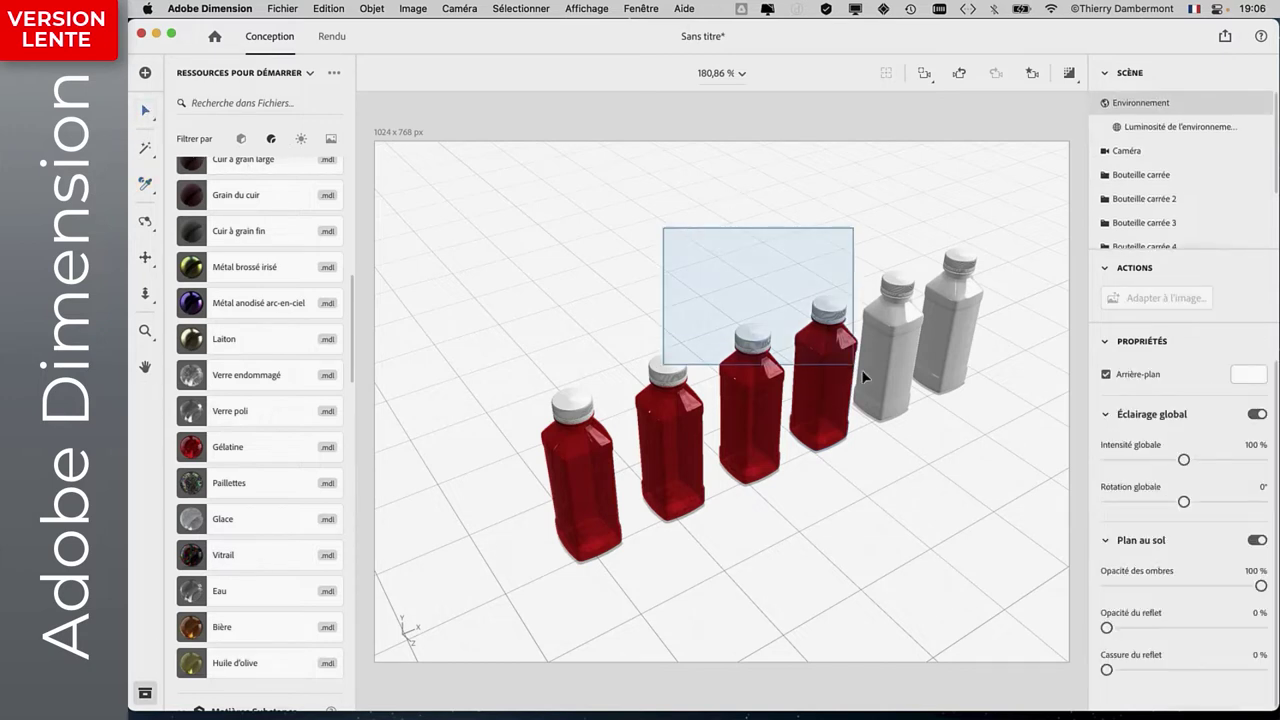
key(Delete)
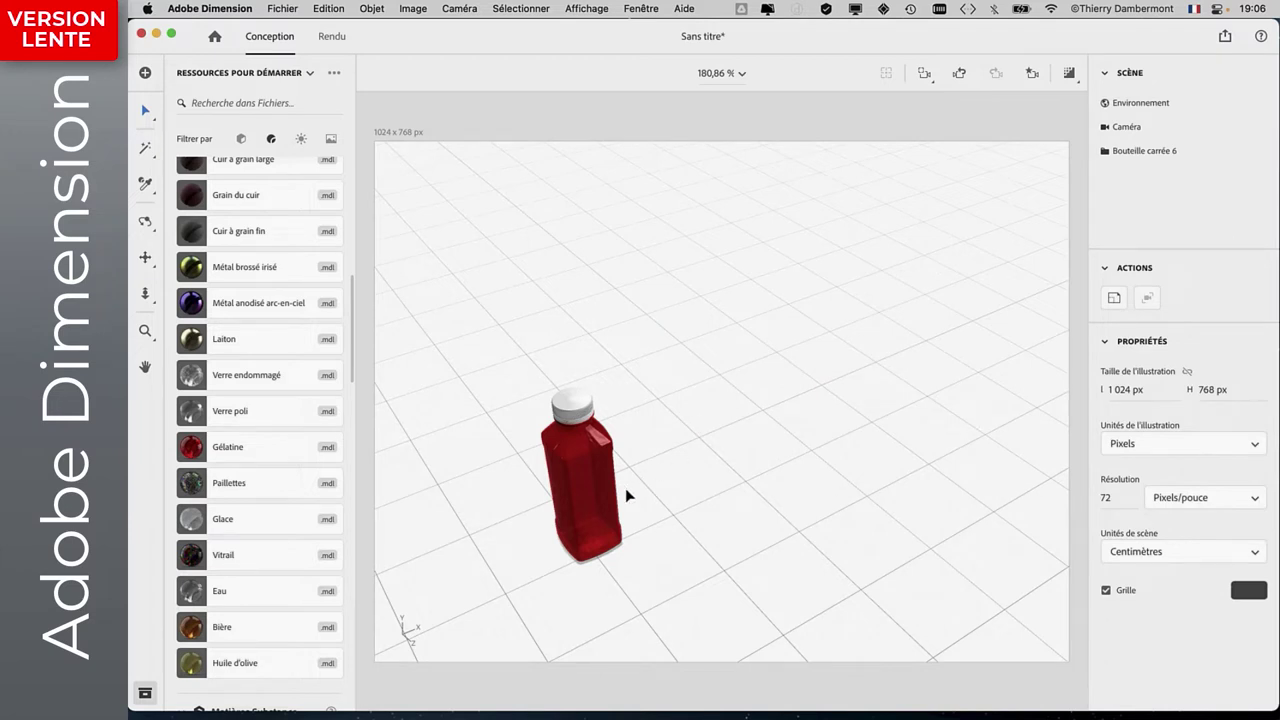
click(600, 468)
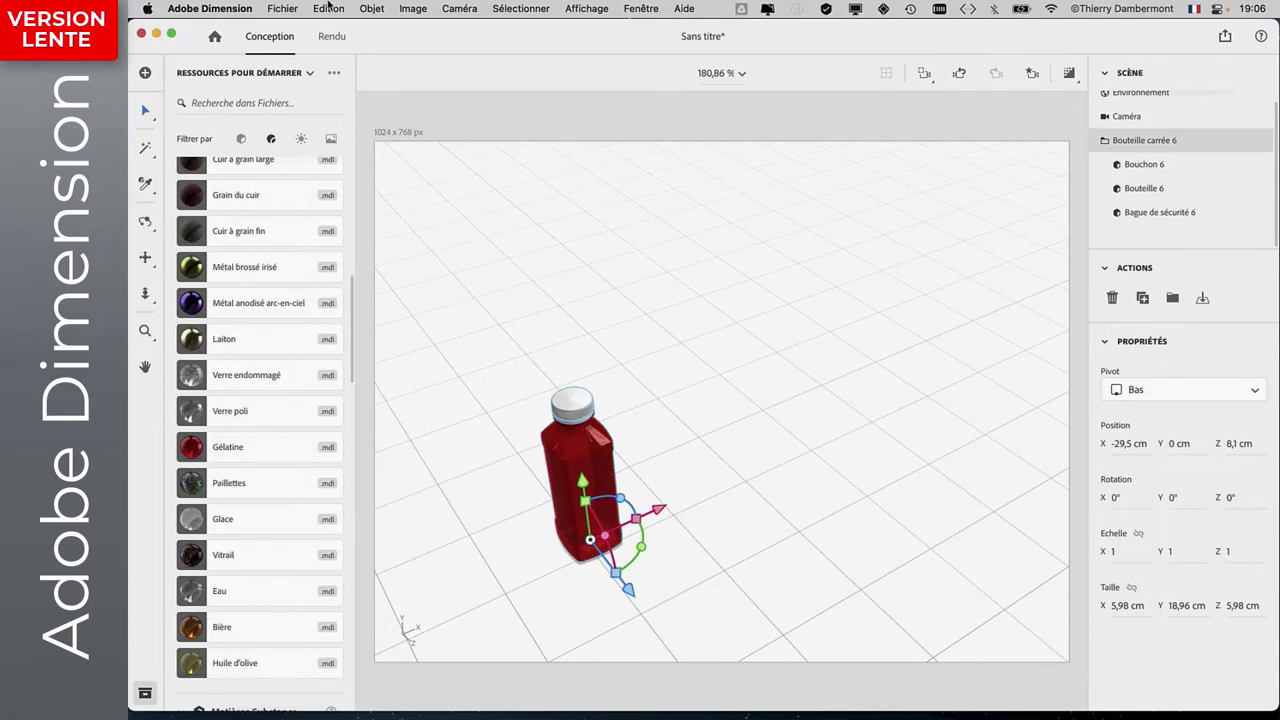
click(329, 8)
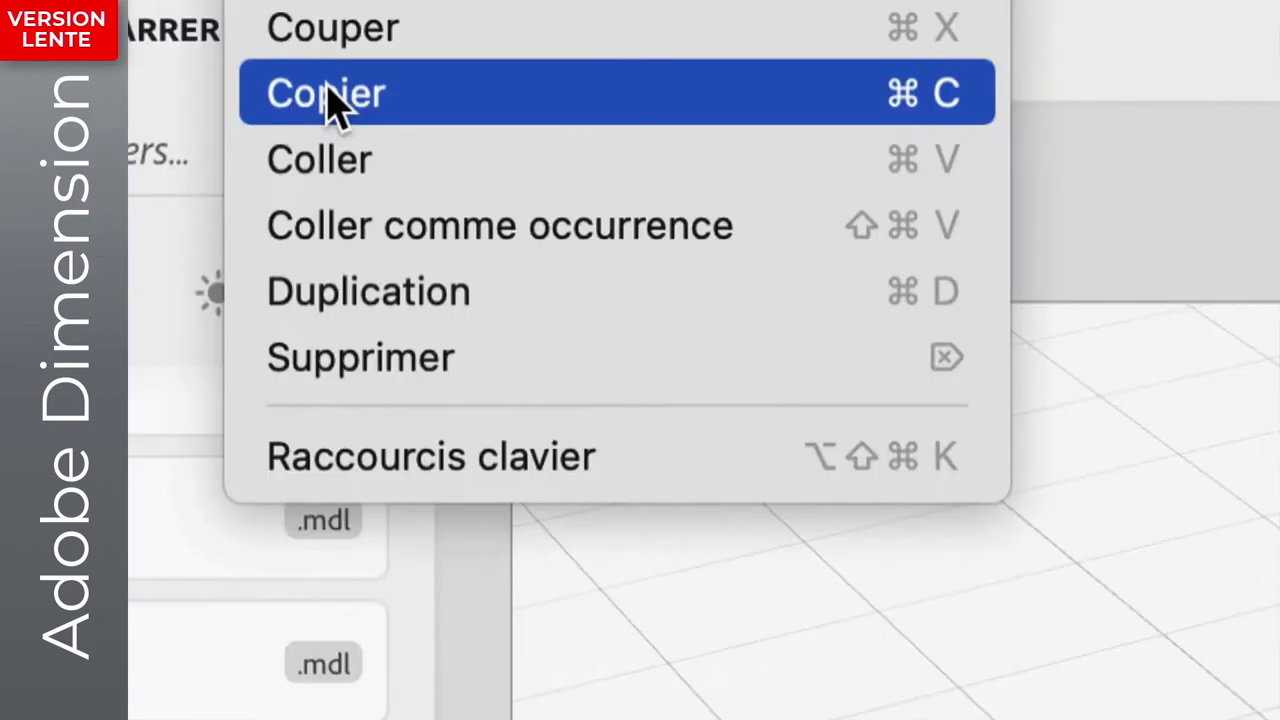
Copy the red bottle, paste it in place as a linked instance, then deselect.
click(328, 92)
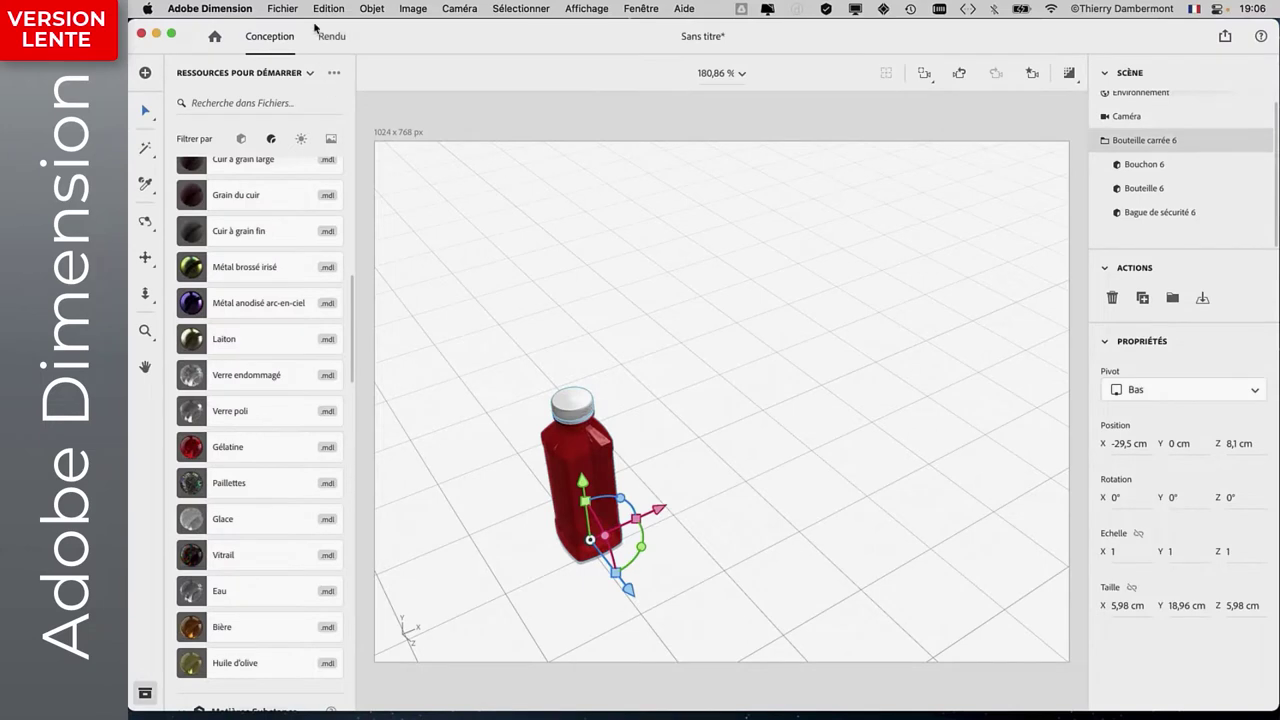
click(327, 8)
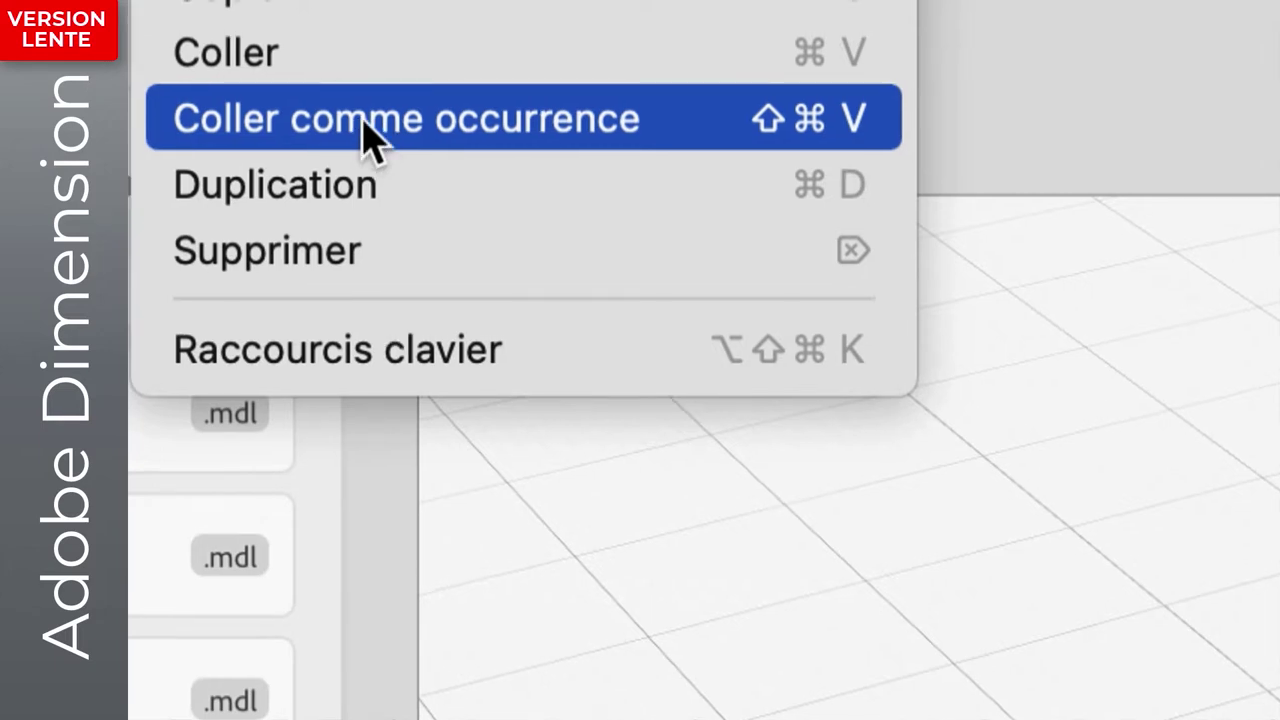
click(363, 122)
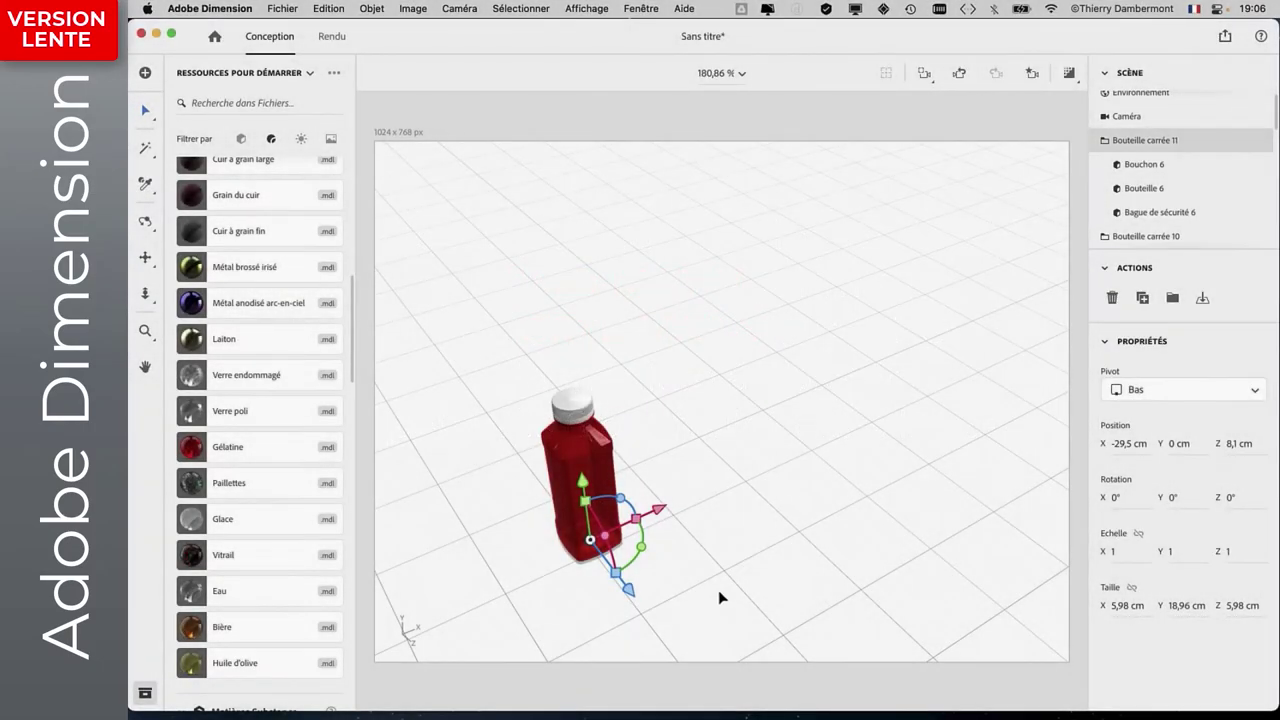
click(510, 369)
Try spreading all the stacked bottles into a row with Aligner et répartir, then undo it.
key(super+a)
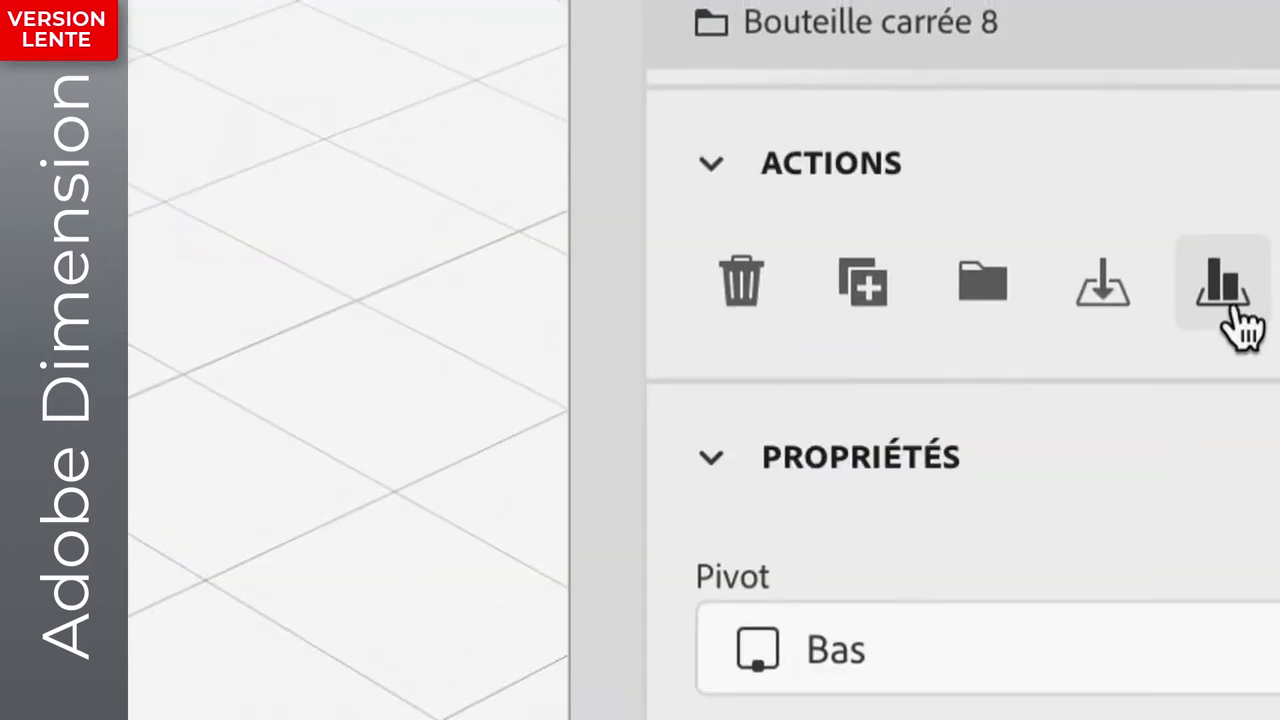
click(1230, 307)
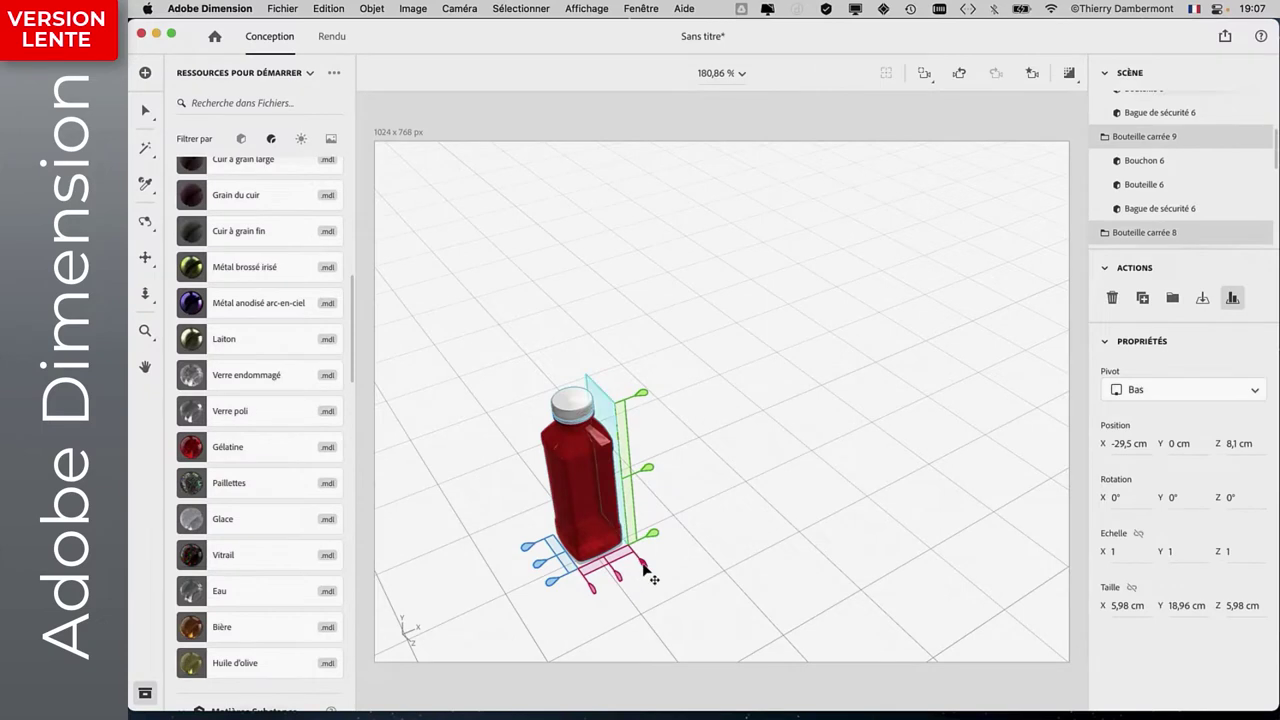
drag(650, 558, 1048, 446)
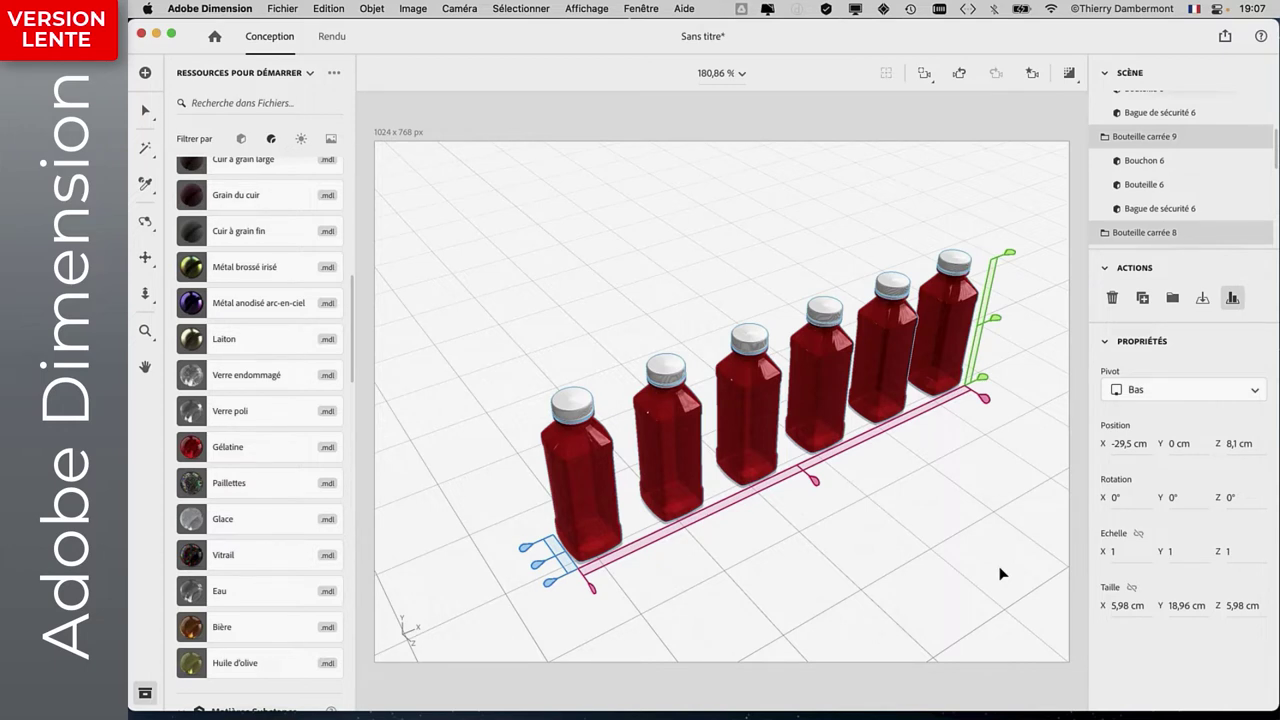
key(super+z)
Reselect all six bottles and redistribute them into an evenly spaced row.
click(734, 412)
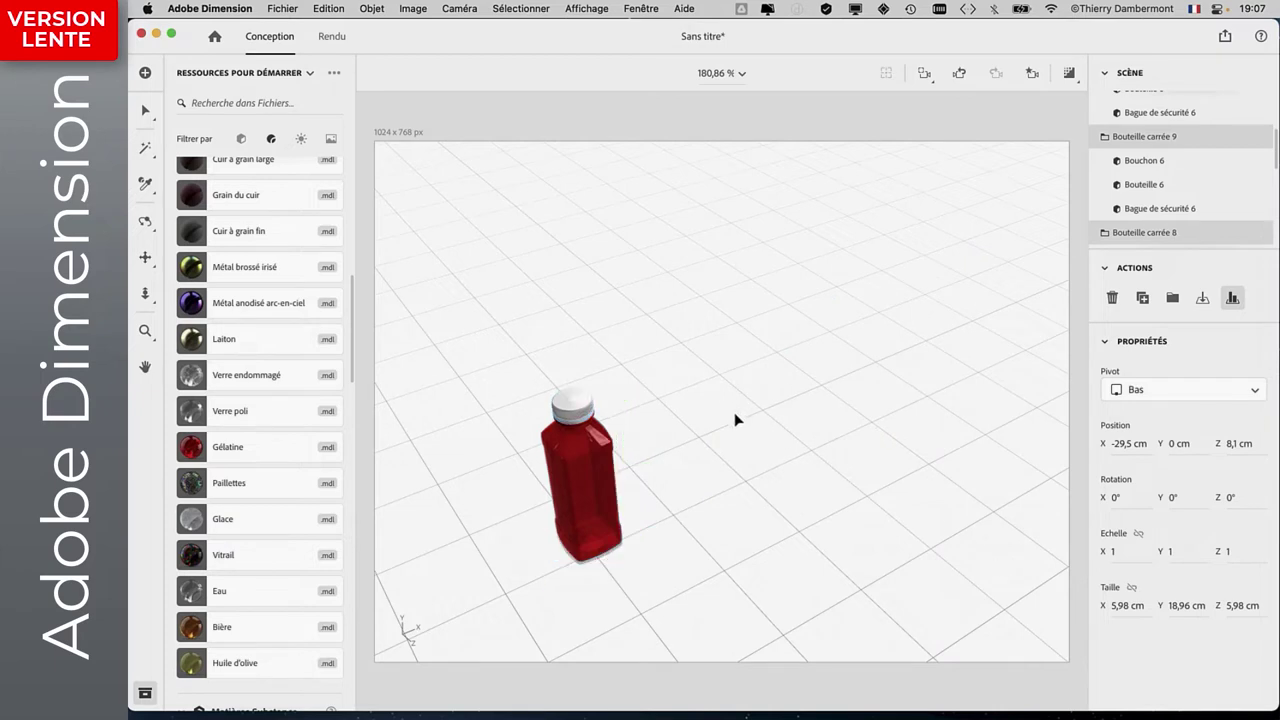
key(super+a)
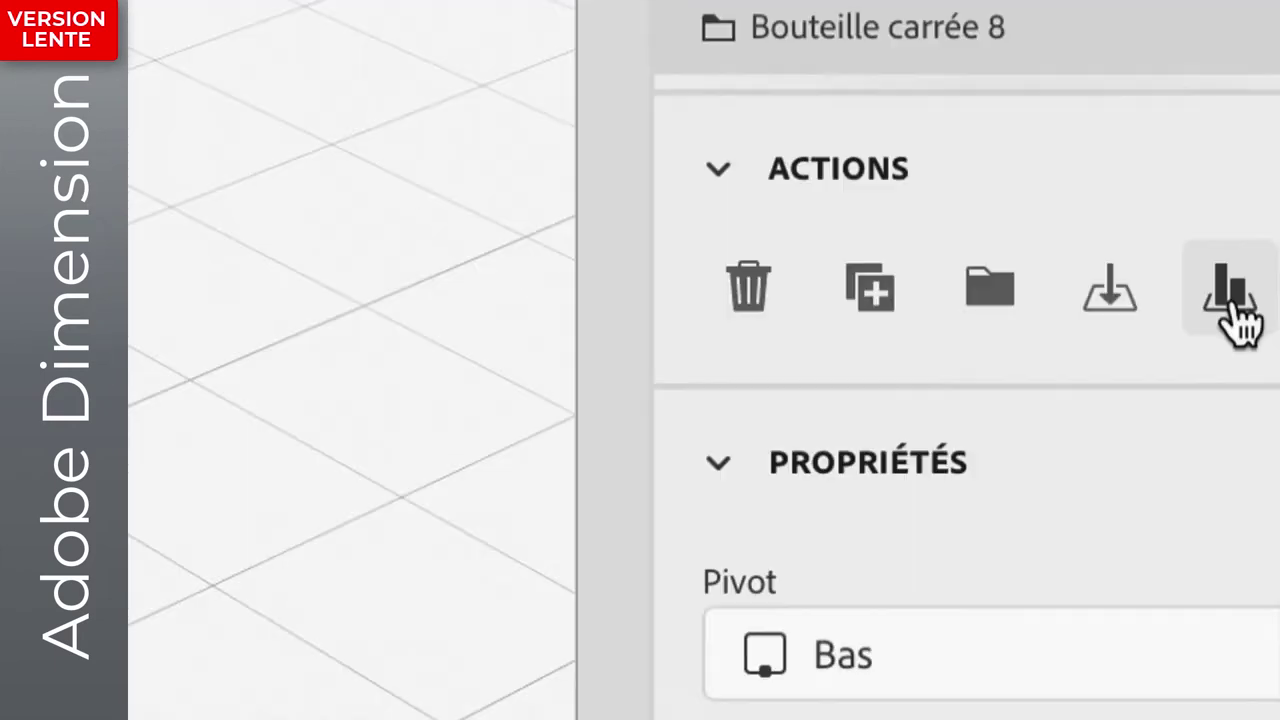
click(1238, 320)
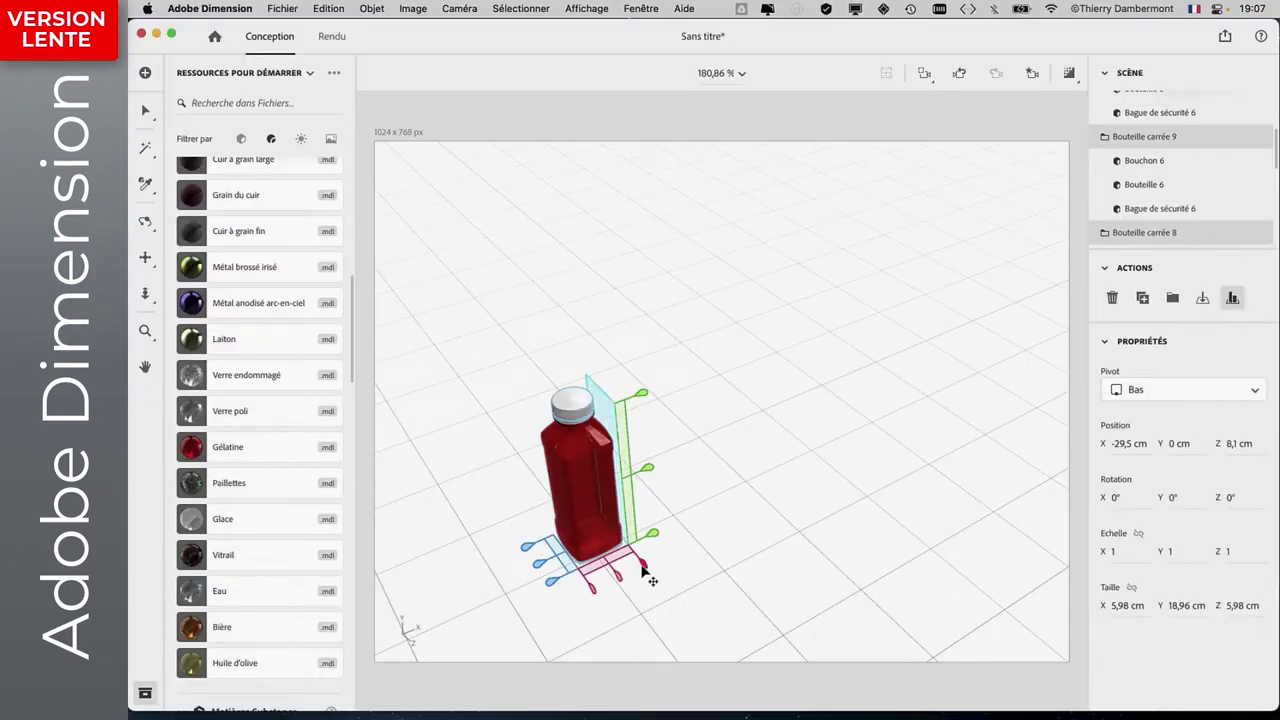
mouse_move(648, 570)
mouse_down()
mouse_move(1012, 377)
mouse_move(943, 409)
mouse_up()
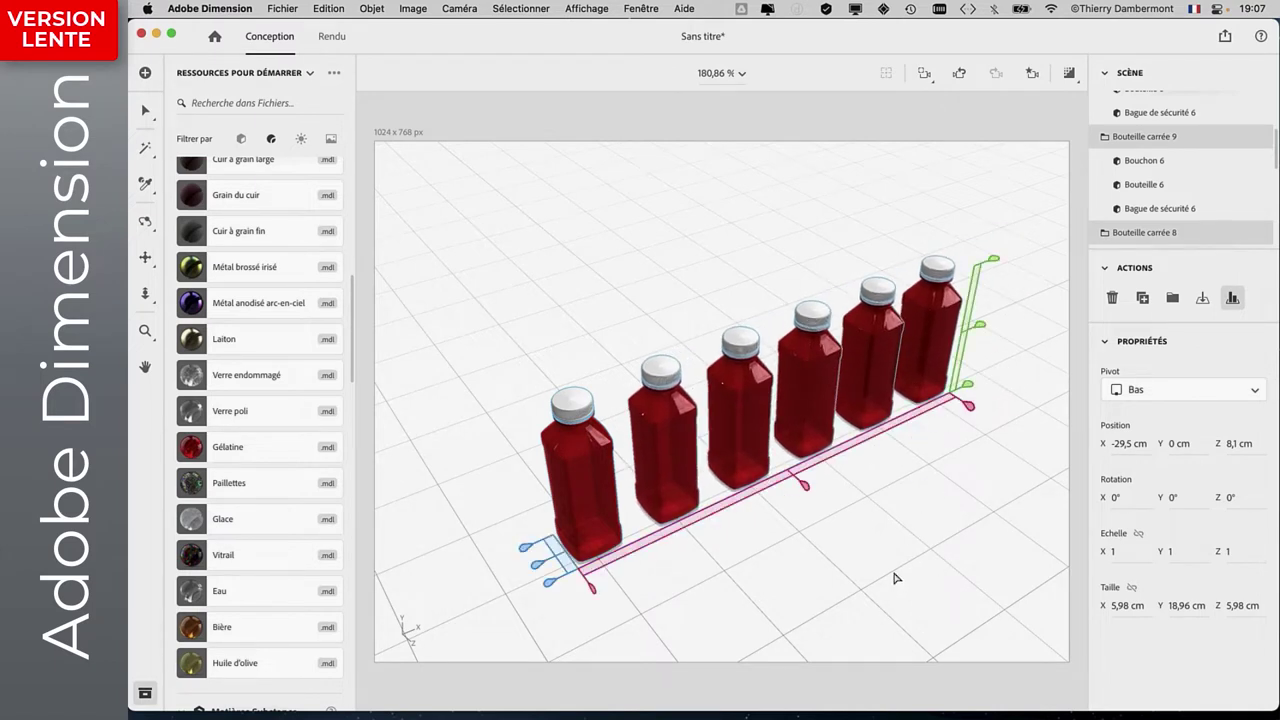
click(527, 325)
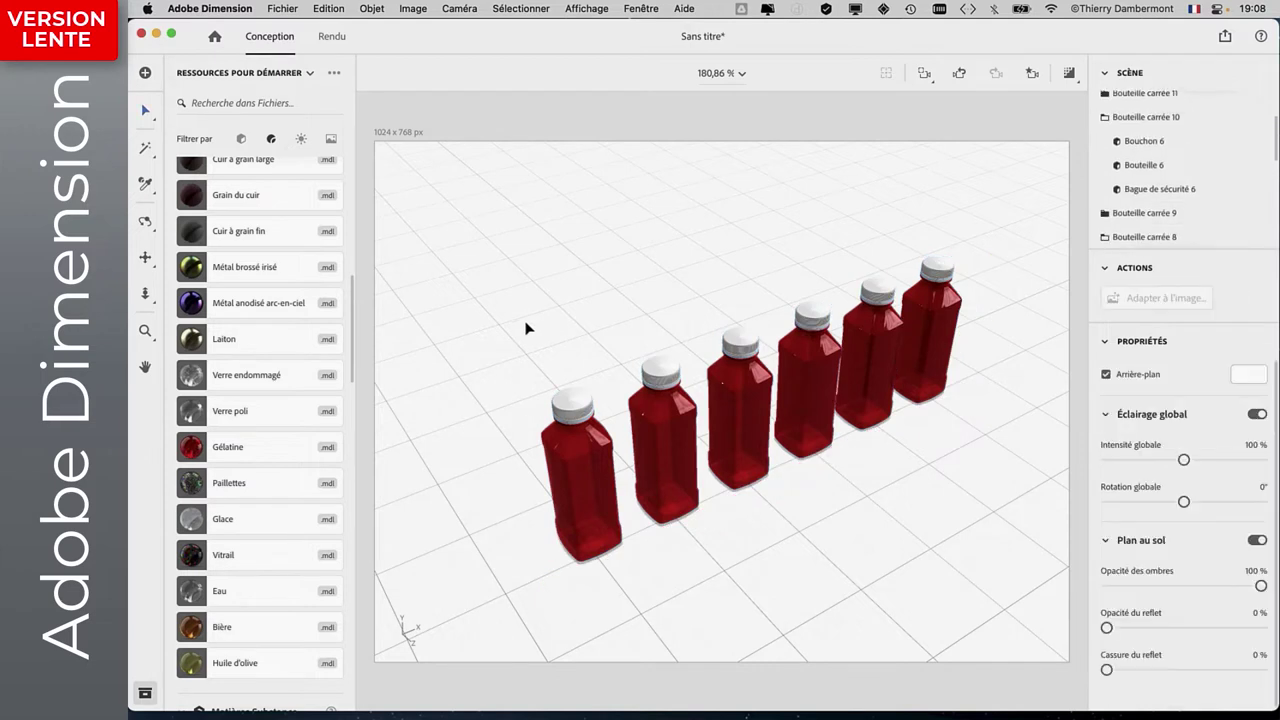
Try Laiton and Métal brossé irisé on the bottles, then apply a dark brushed Substance material.
click(597, 511)
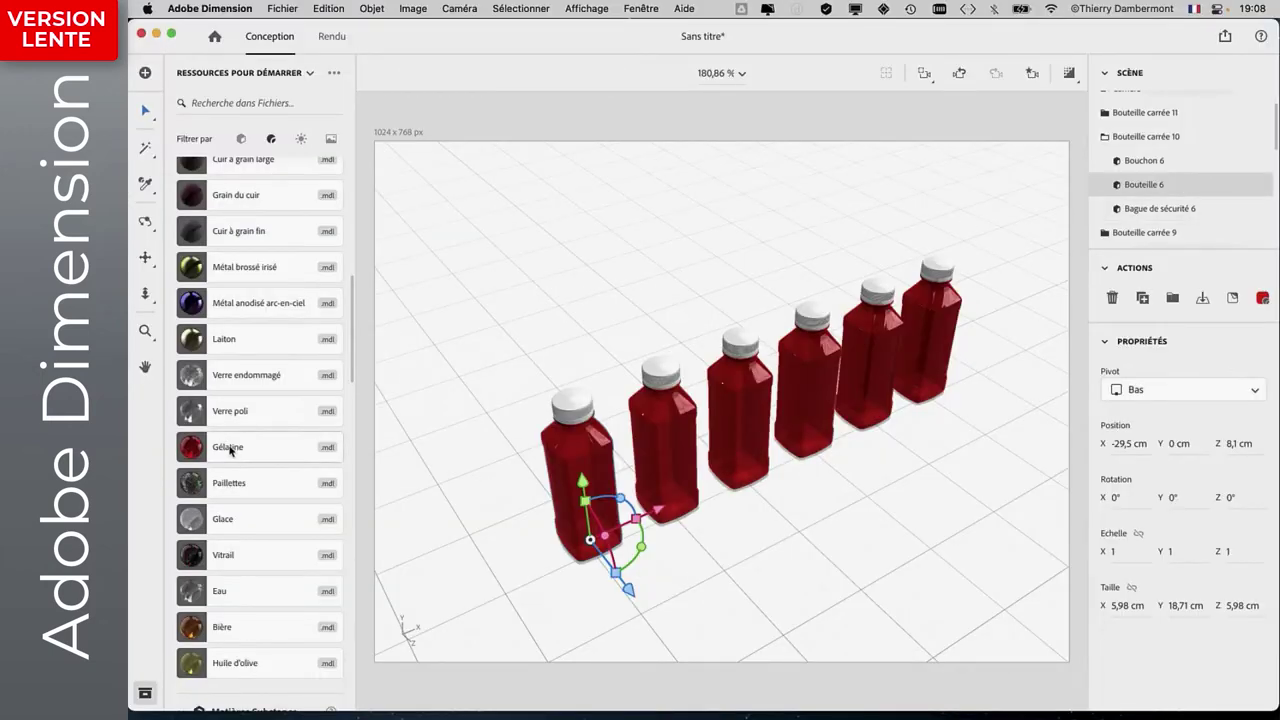
click(196, 345)
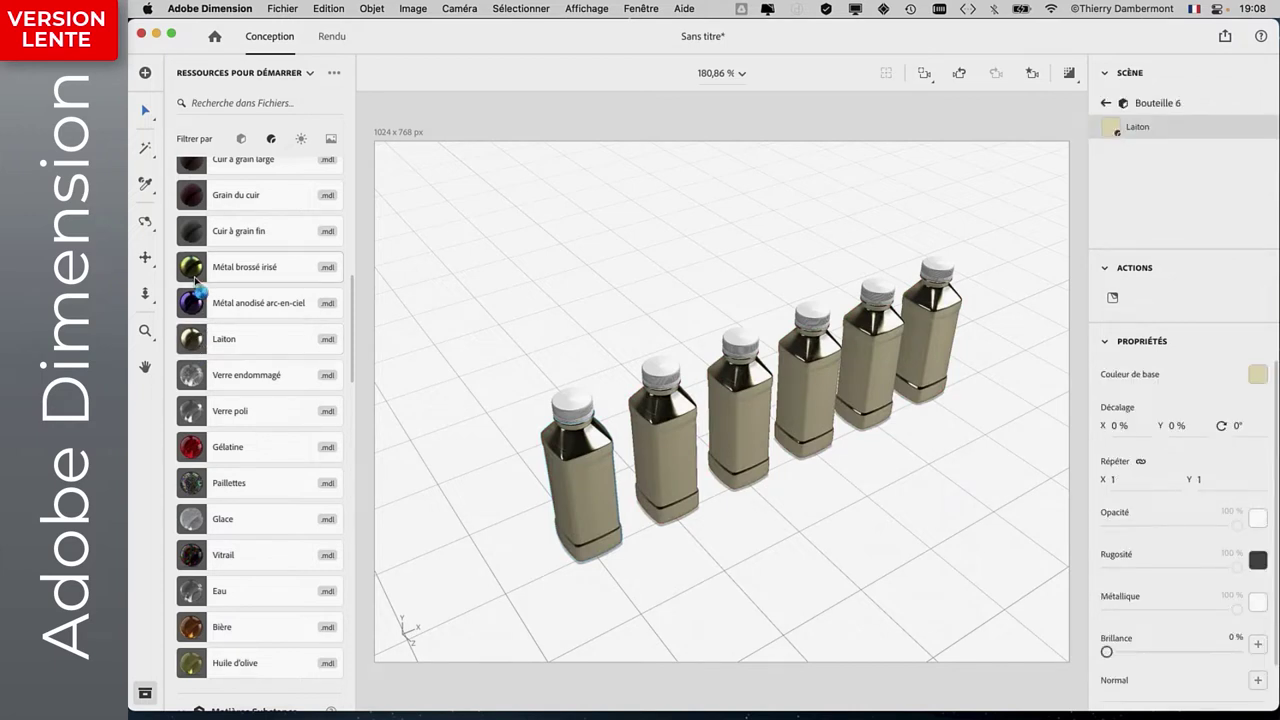
click(196, 282)
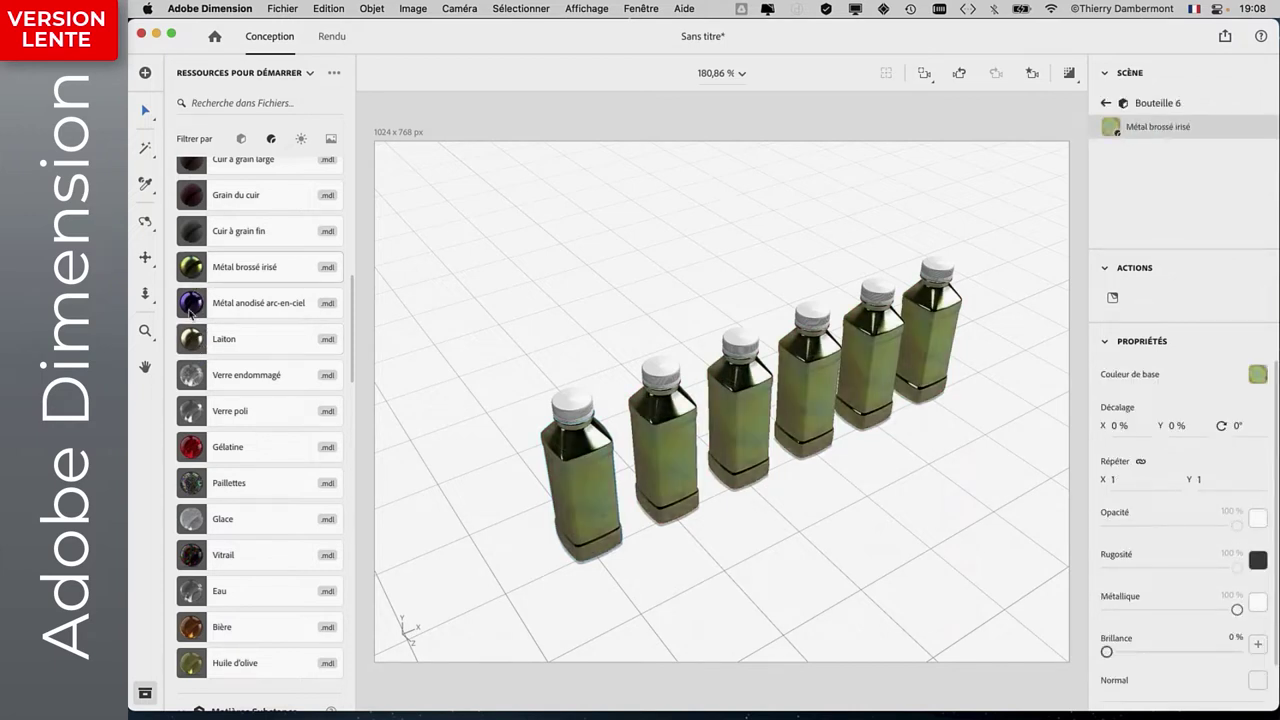
scroll(209, 505, down, 2)
scroll(209, 505, down, 3)
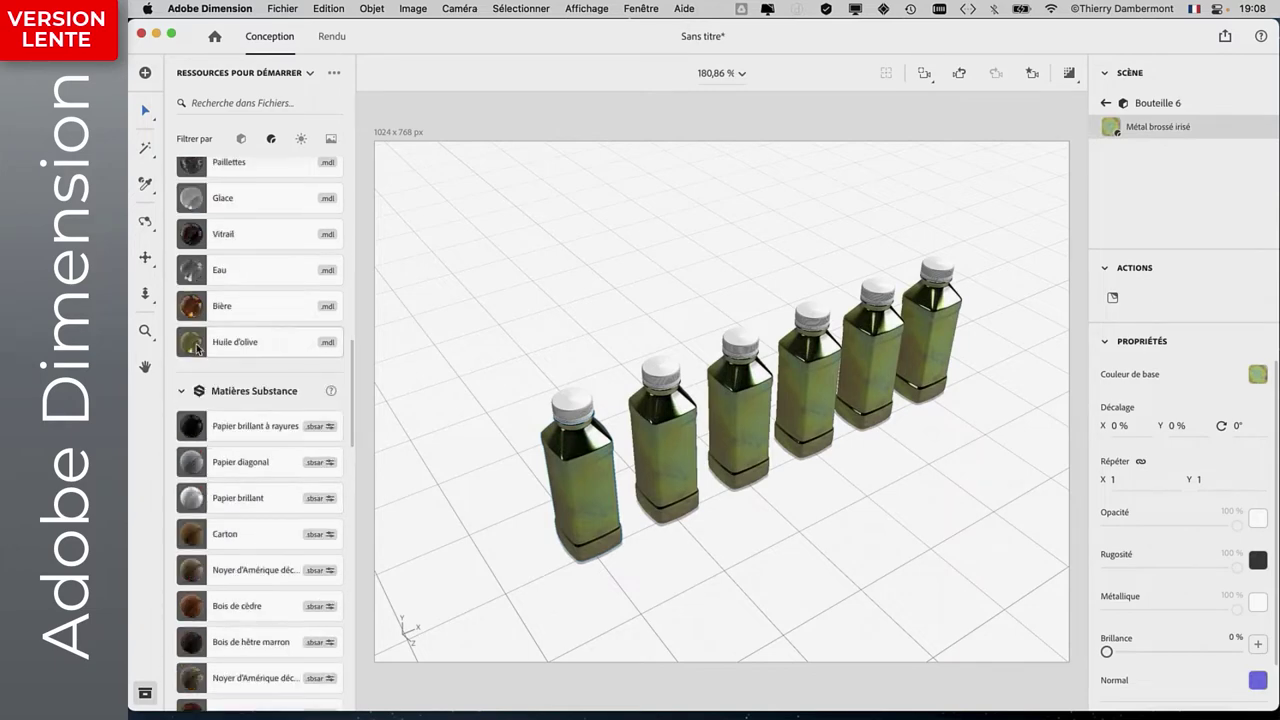
drag(197, 349, 566, 457)
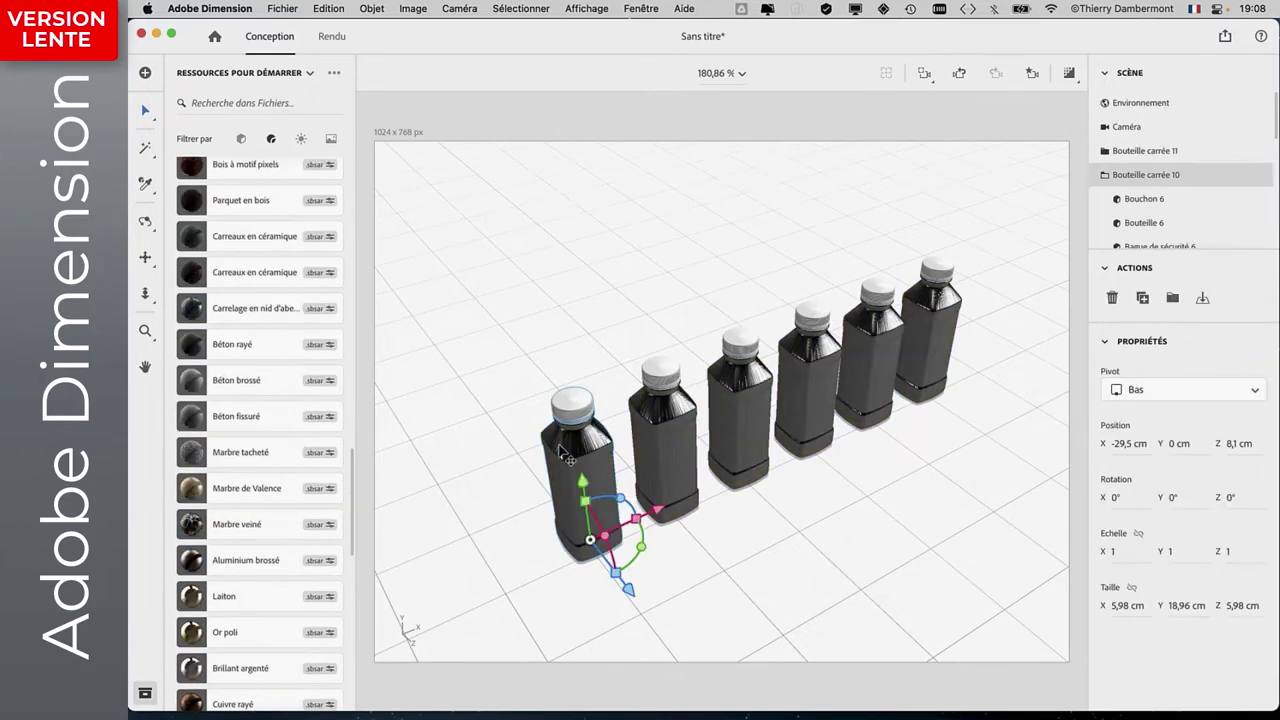
Give the first bottle's cap and safety ring the Marbre de Valence marble.
key(f)
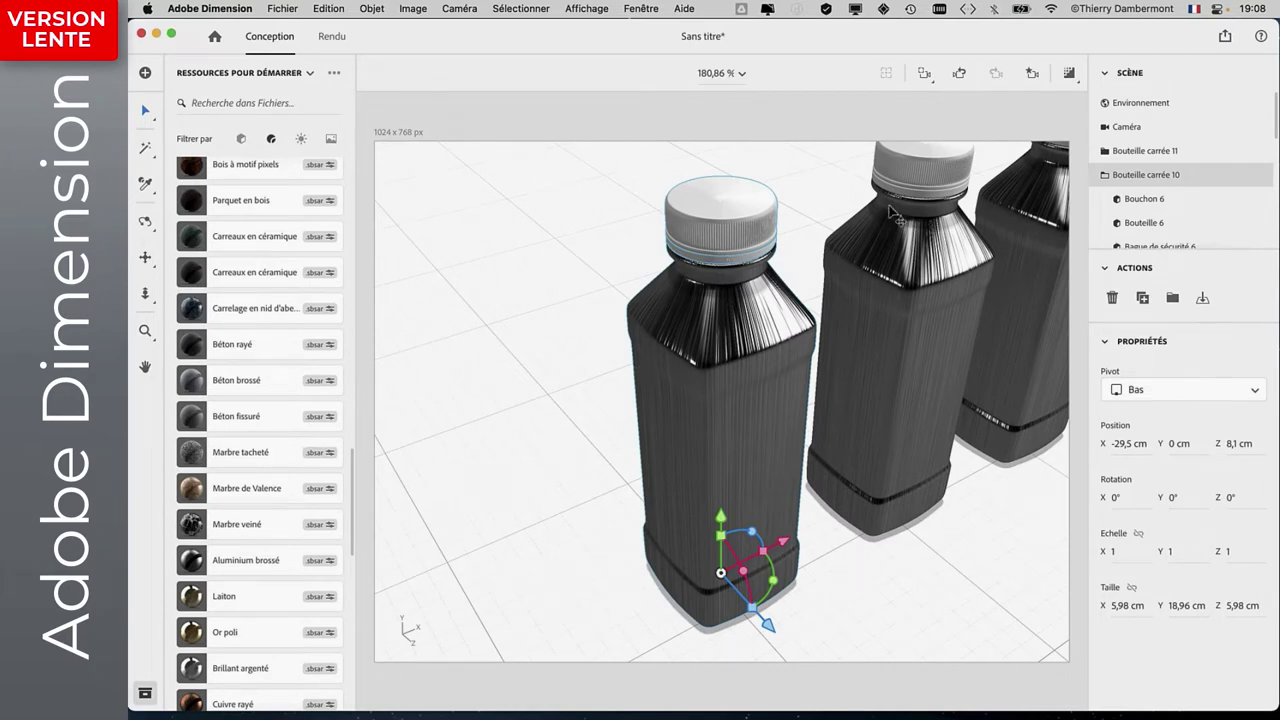
click(1145, 199)
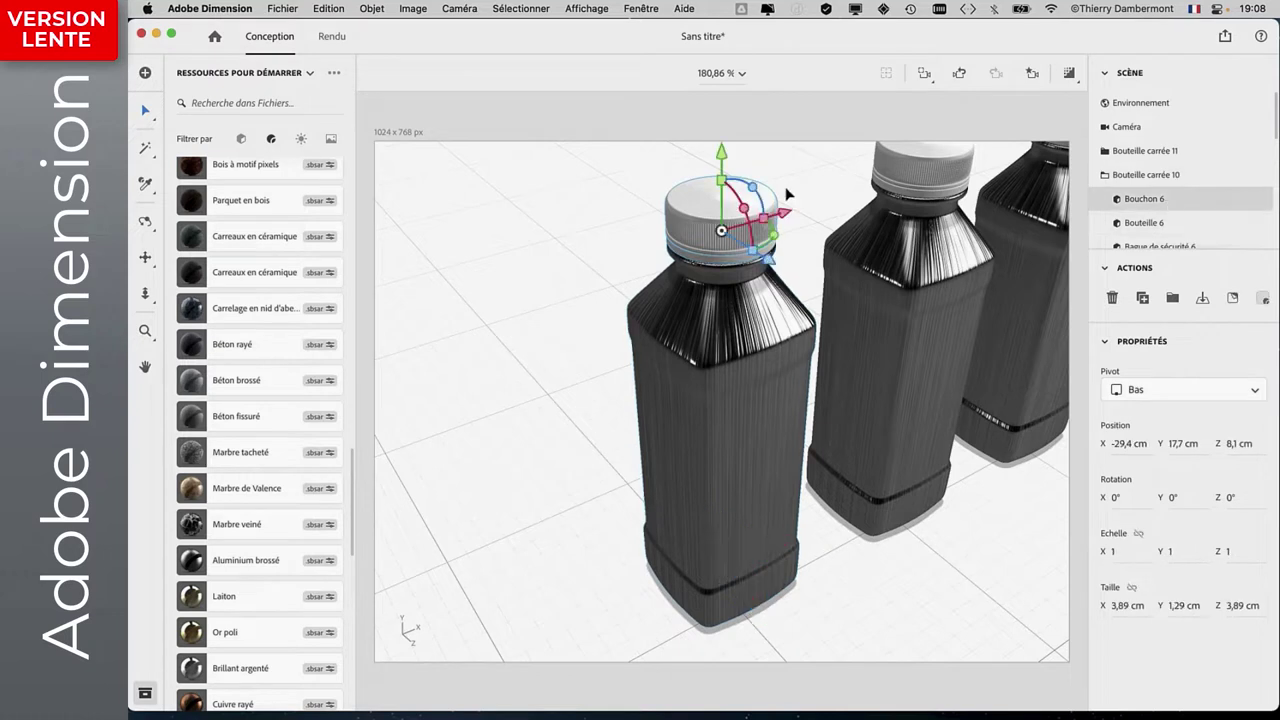
click(228, 490)
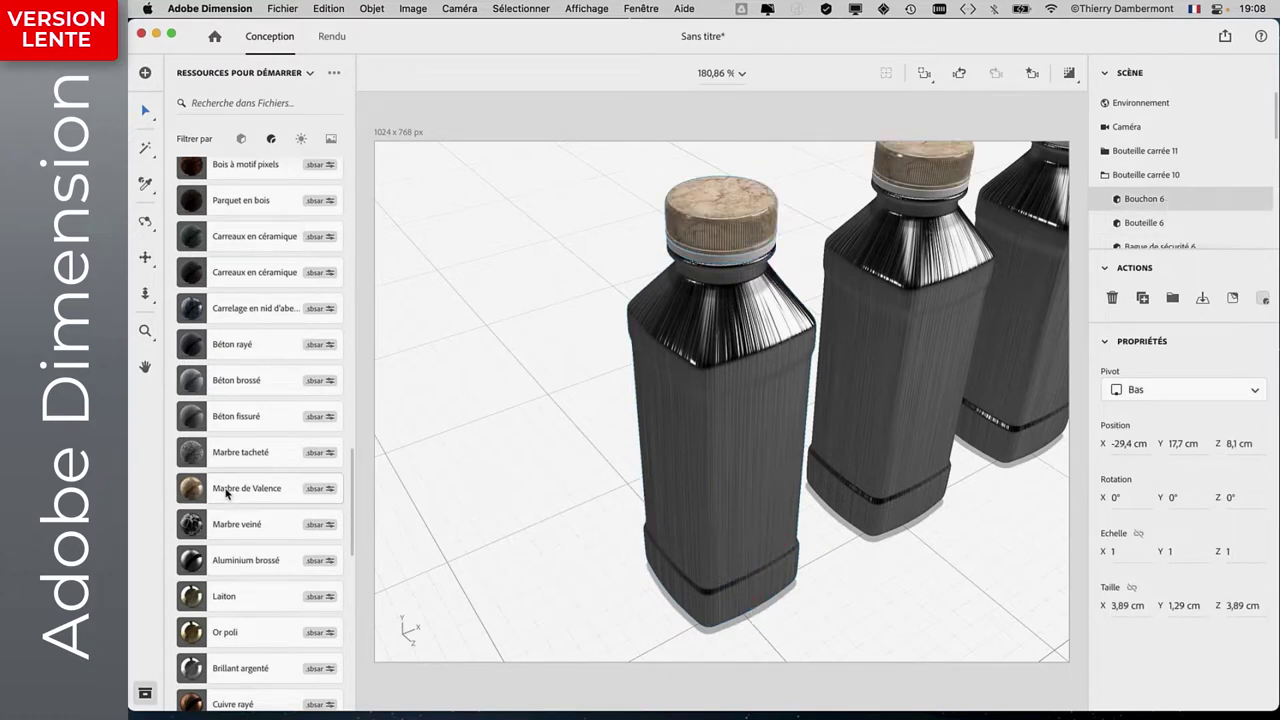
click(727, 262)
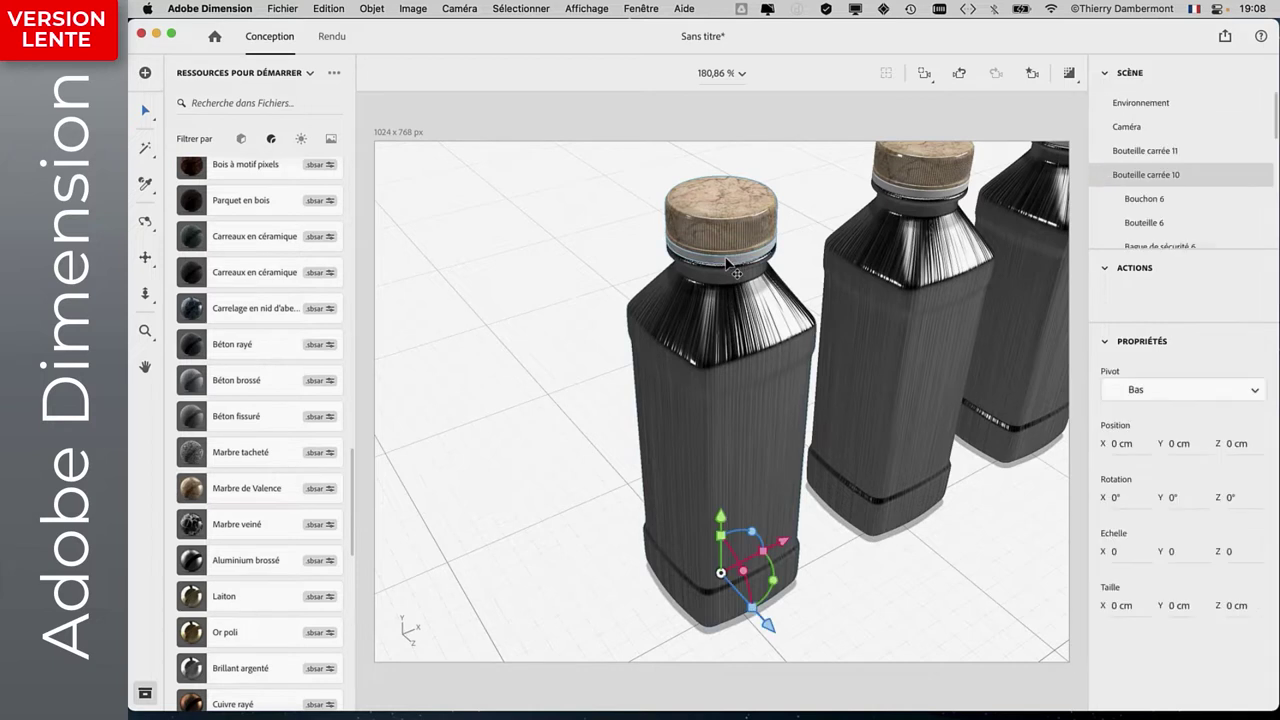
click(222, 489)
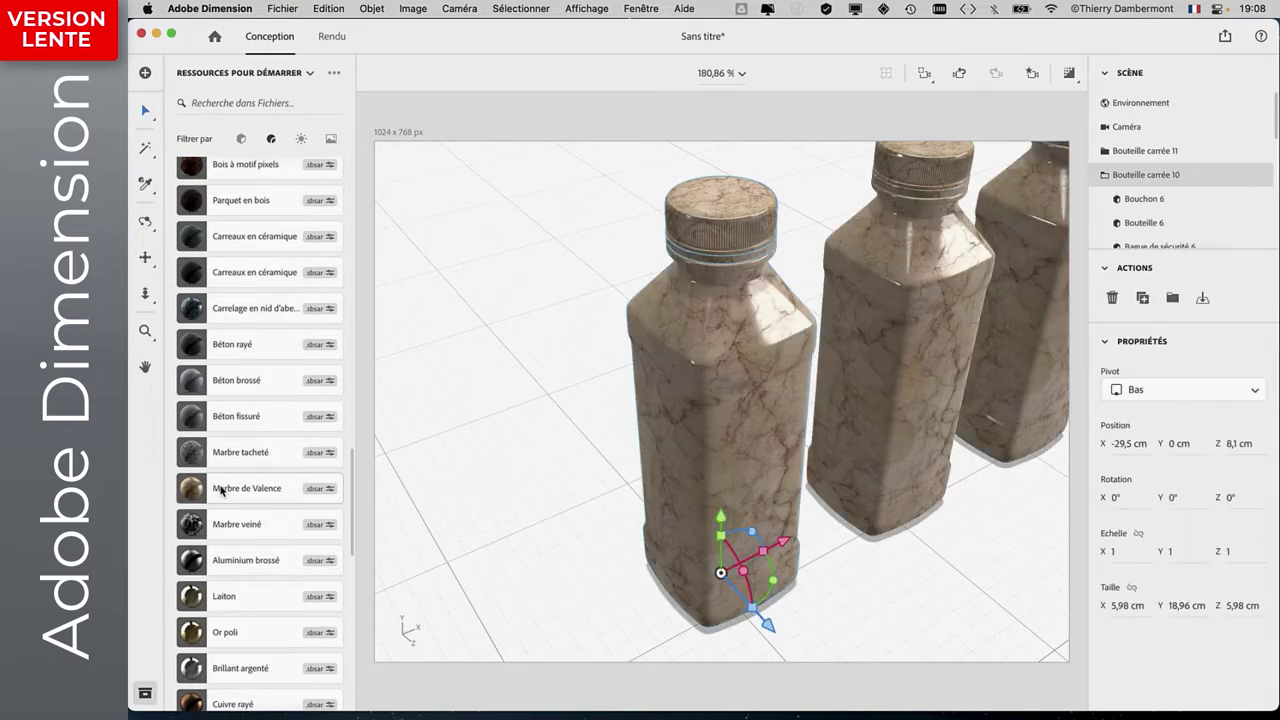
key(ctrl+z)
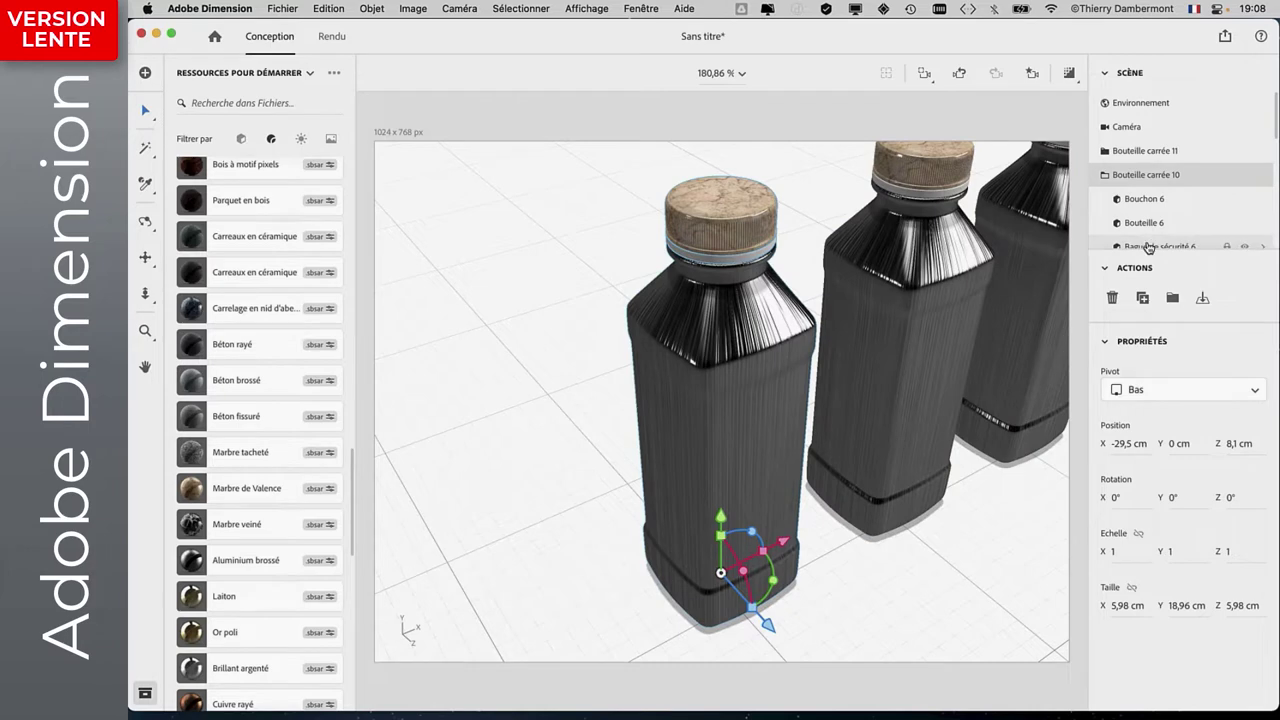
click(1149, 247)
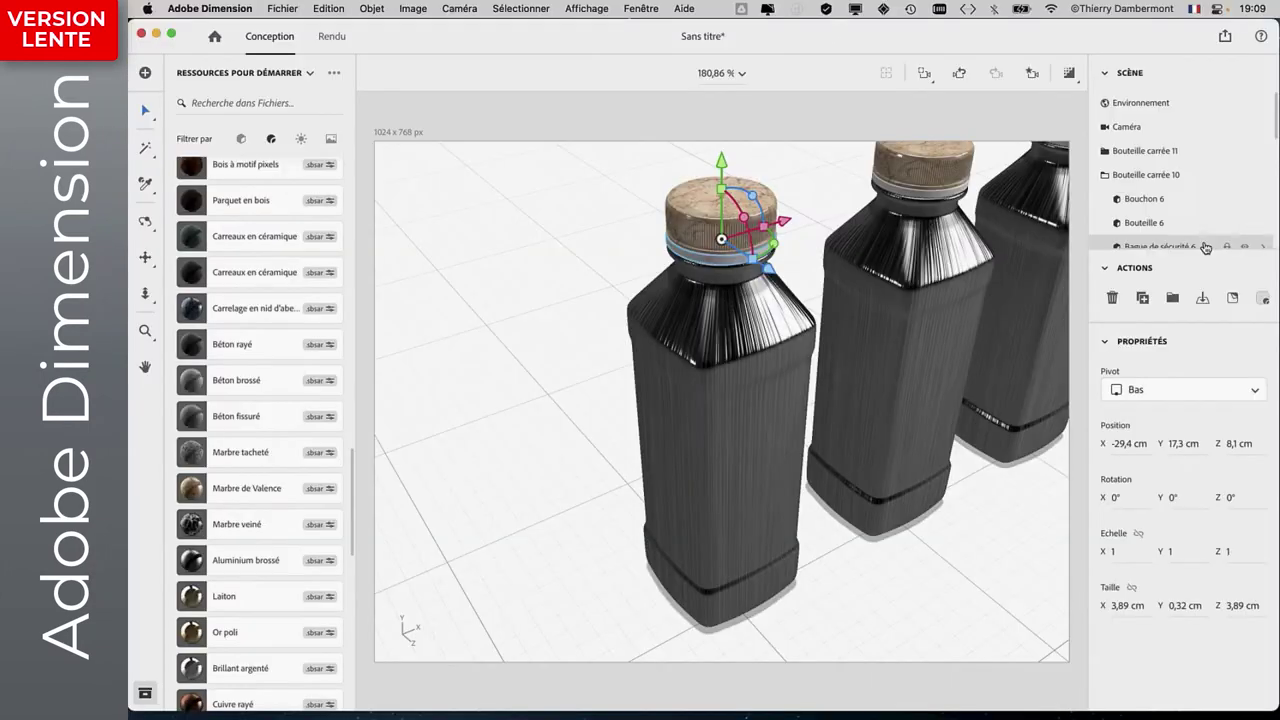
click(240, 490)
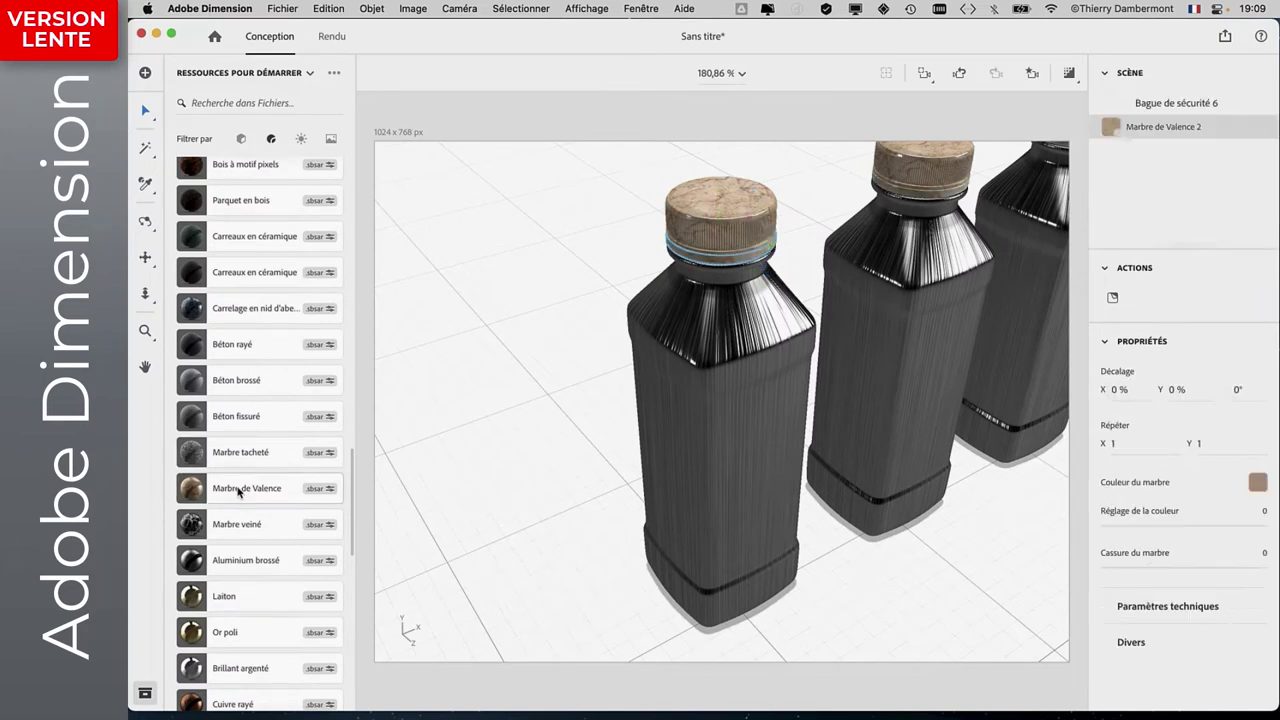
Turn the Bouteille 6 bottle bodies polished gold (Or poli) and frame all bottles.
click(743, 360)
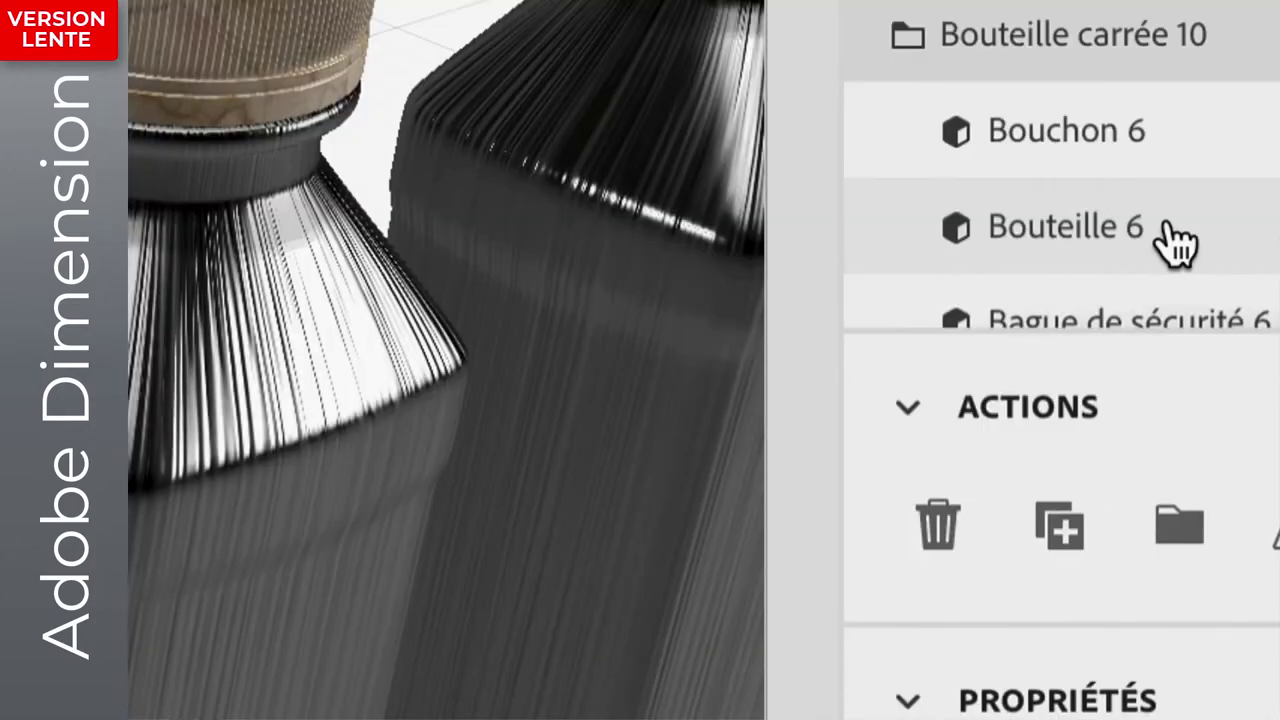
click(1172, 235)
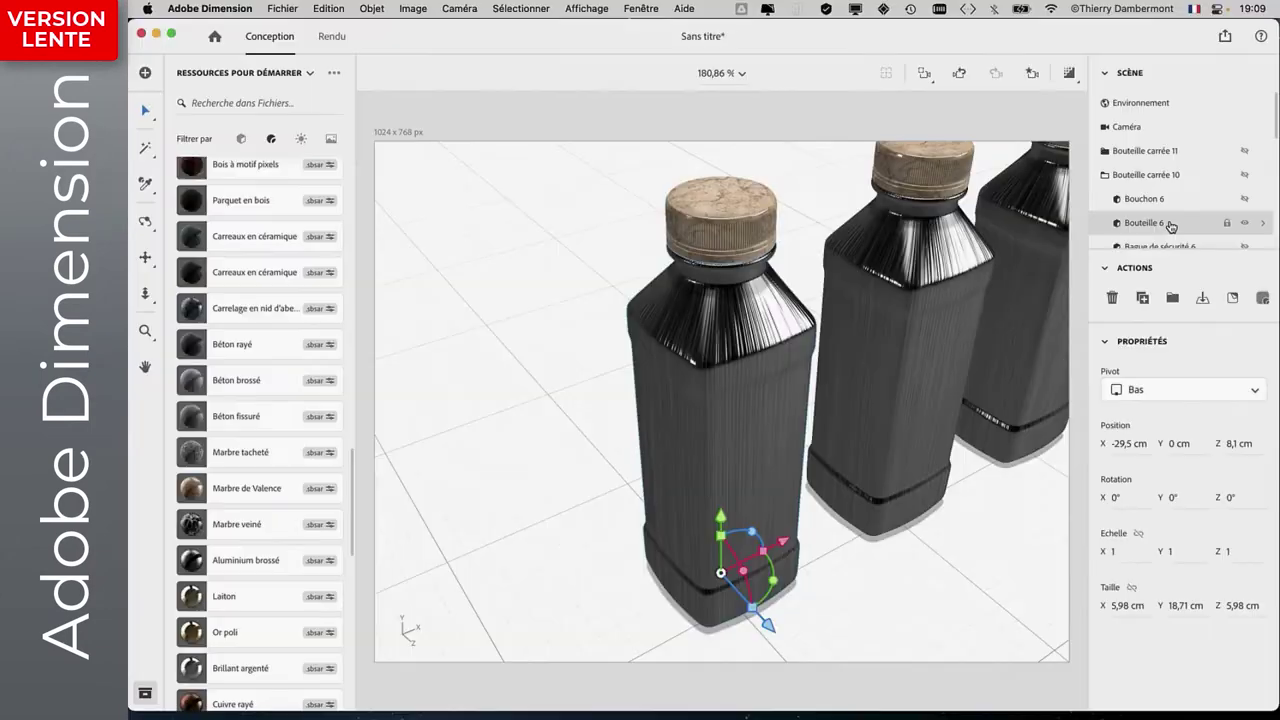
click(258, 632)
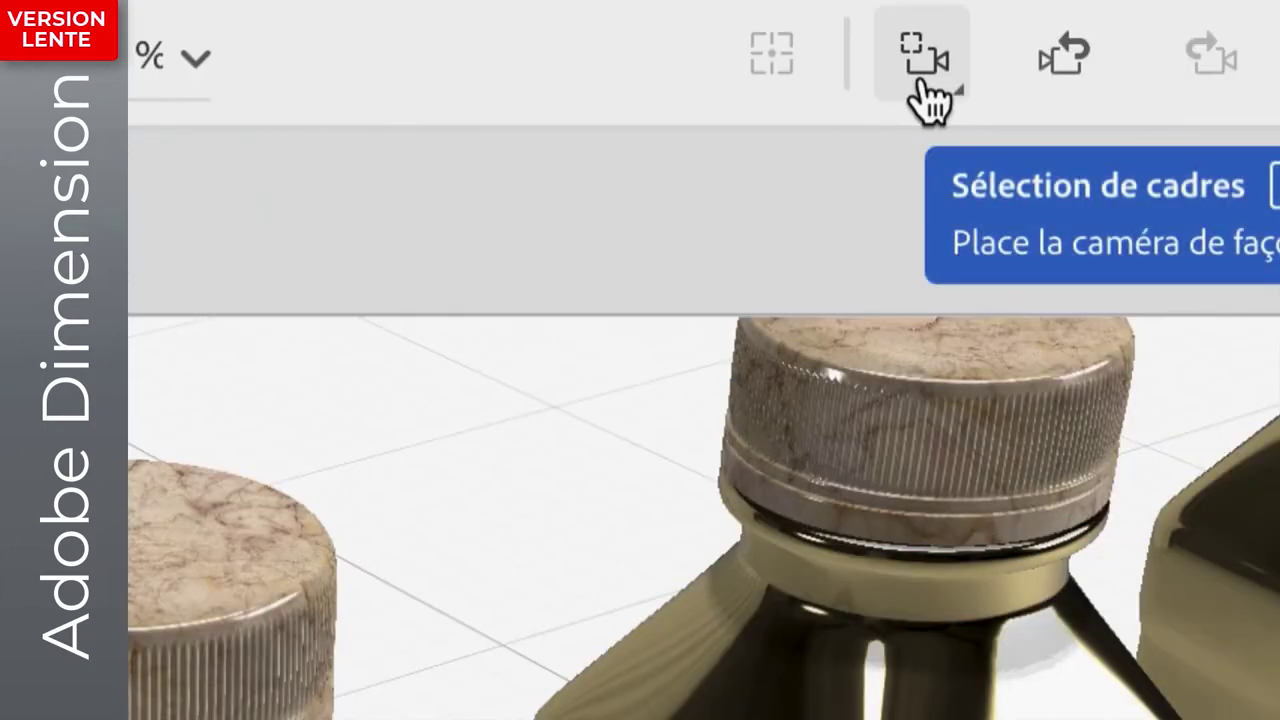
click(925, 80)
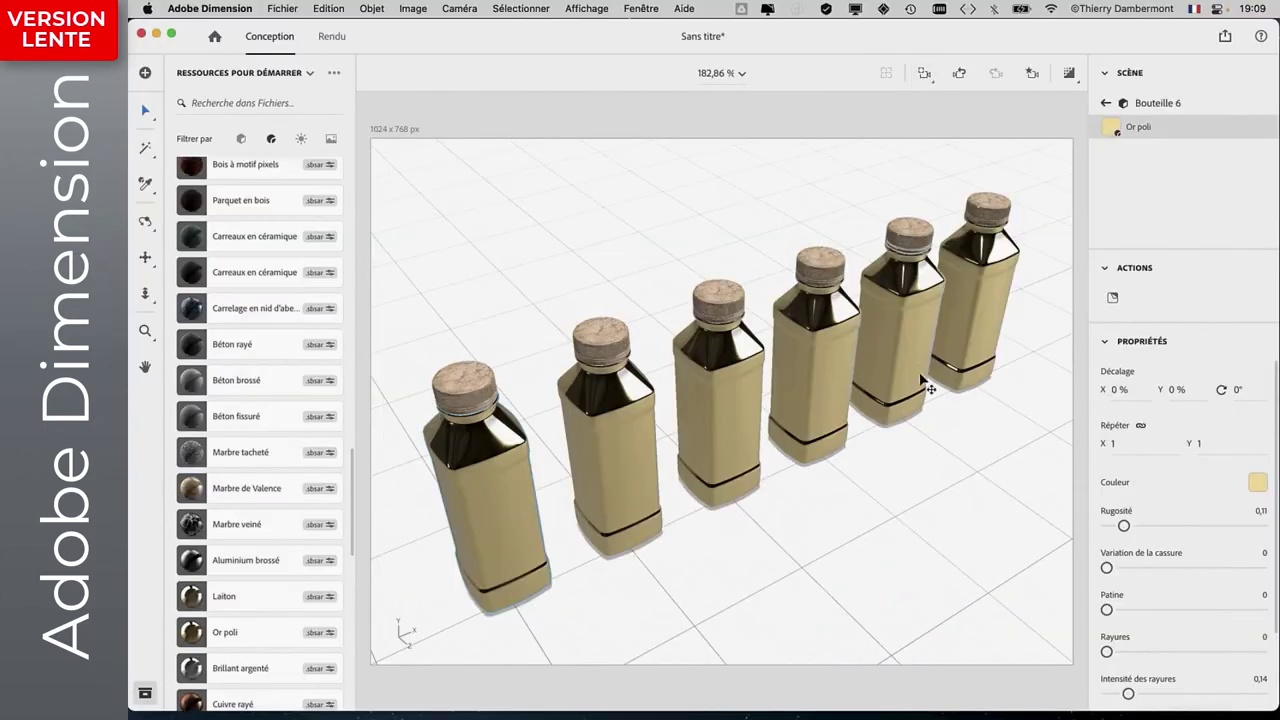
mouse_move(943, 480)
mouse_down()
mouse_move(713, 590)
mouse_move(508, 443)
mouse_move(514, 351)
mouse_move(614, 323)
mouse_move(710, 328)
mouse_move(903, 434)
mouse_move(966, 440)
mouse_up()
From a top view, move a group of three bottles beside the others, forming two rows of three.
click(912, 566)
mouse_move(910, 515)
mouse_down()
mouse_move(903, 586)
mouse_move(887, 525)
mouse_up()
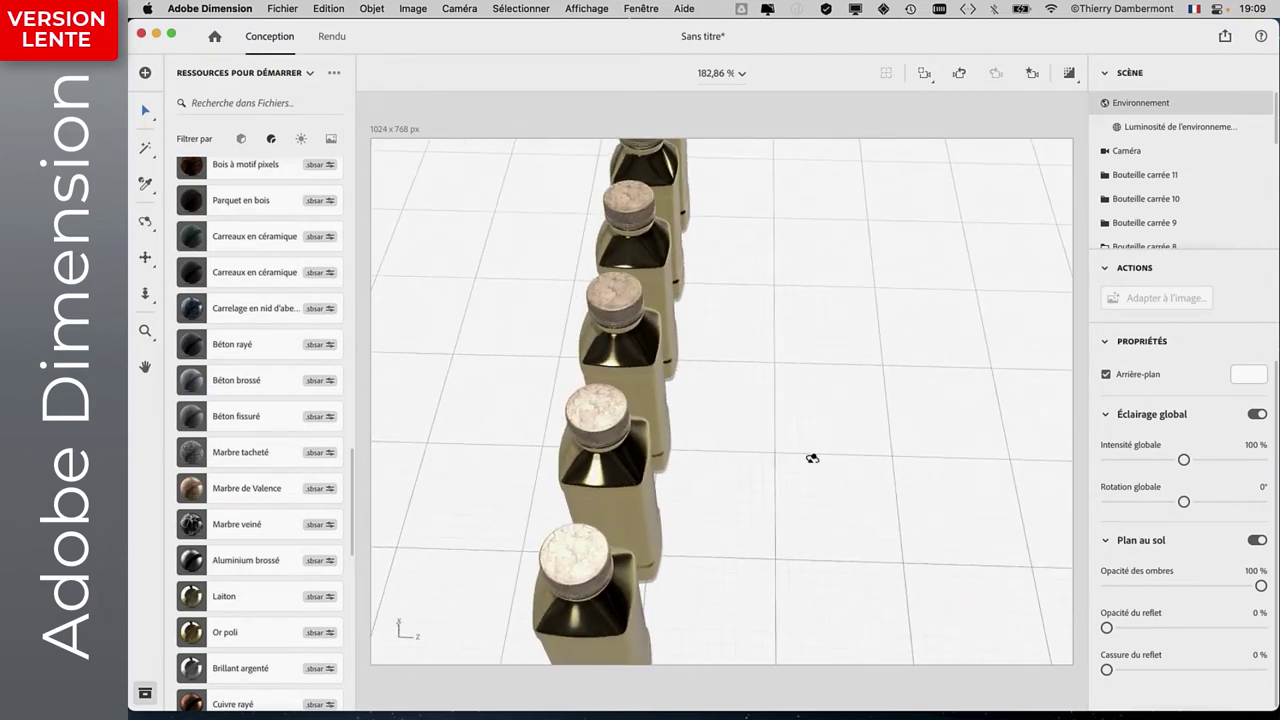
mouse_move(811, 454)
mouse_down()
mouse_move(903, 537)
mouse_move(1001, 524)
mouse_move(1014, 420)
mouse_move(962, 109)
mouse_up()
click(923, 68)
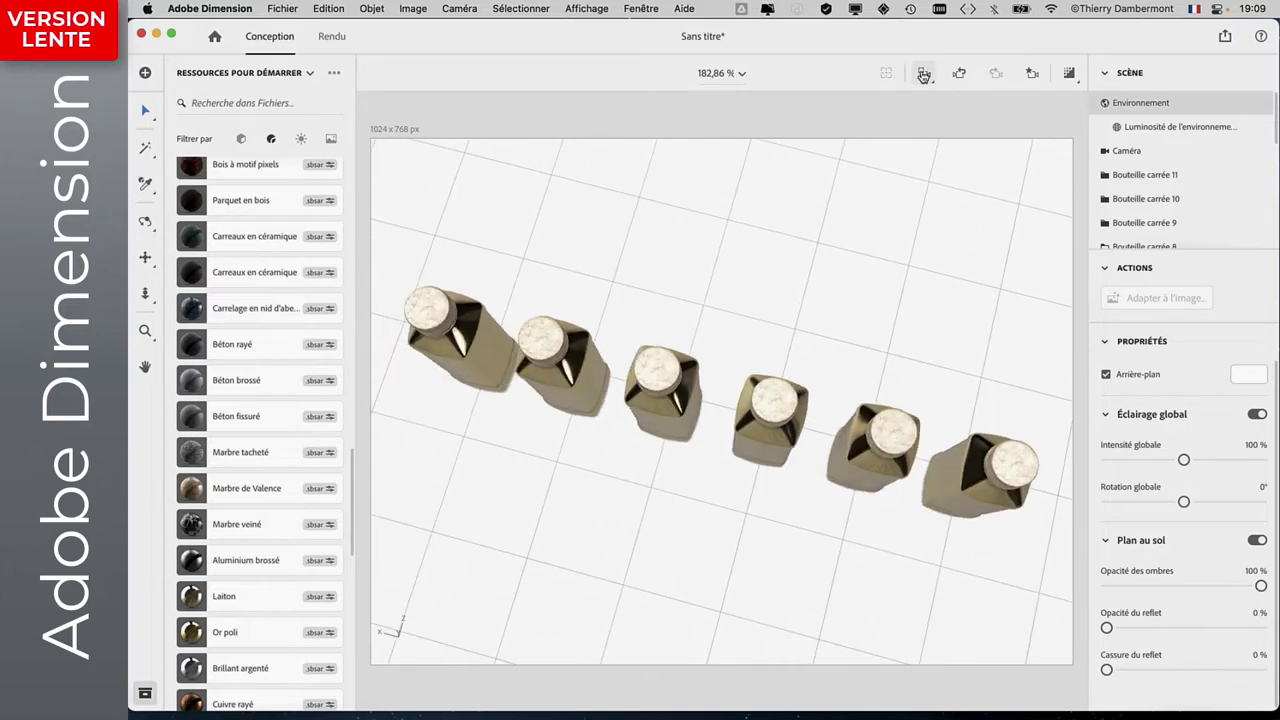
drag(844, 281, 860, 300)
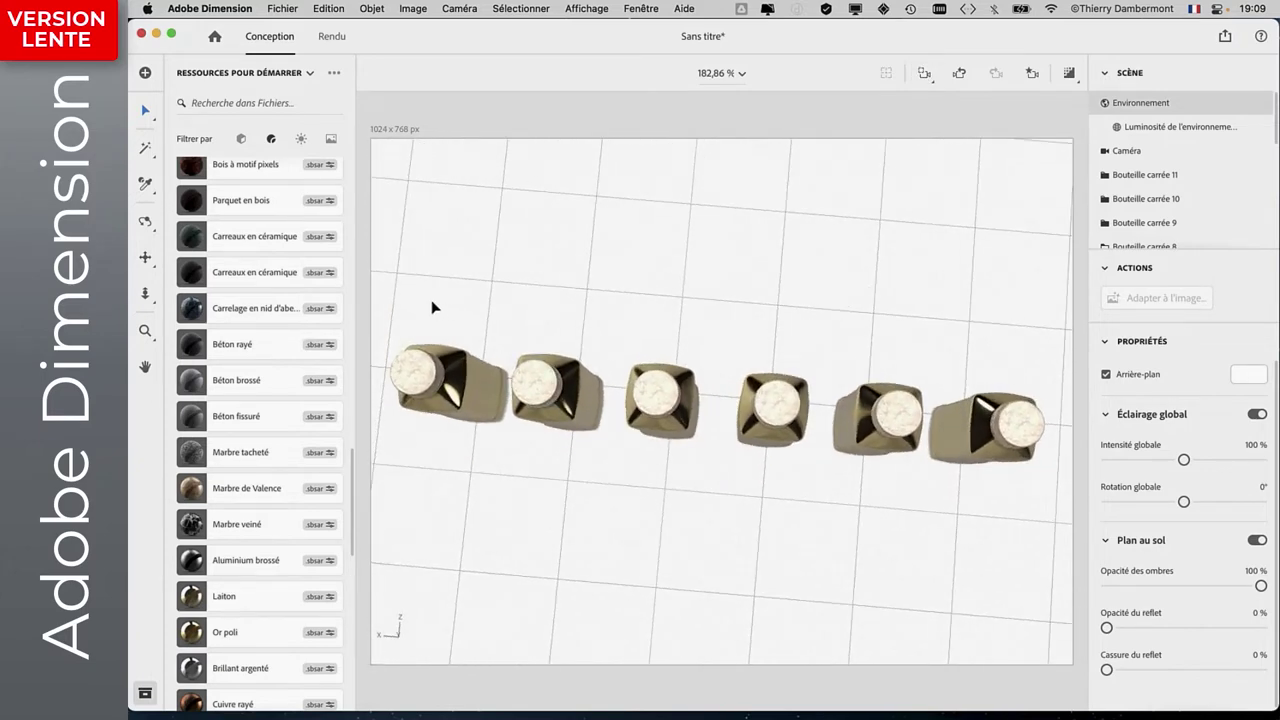
drag(432, 307, 724, 498)
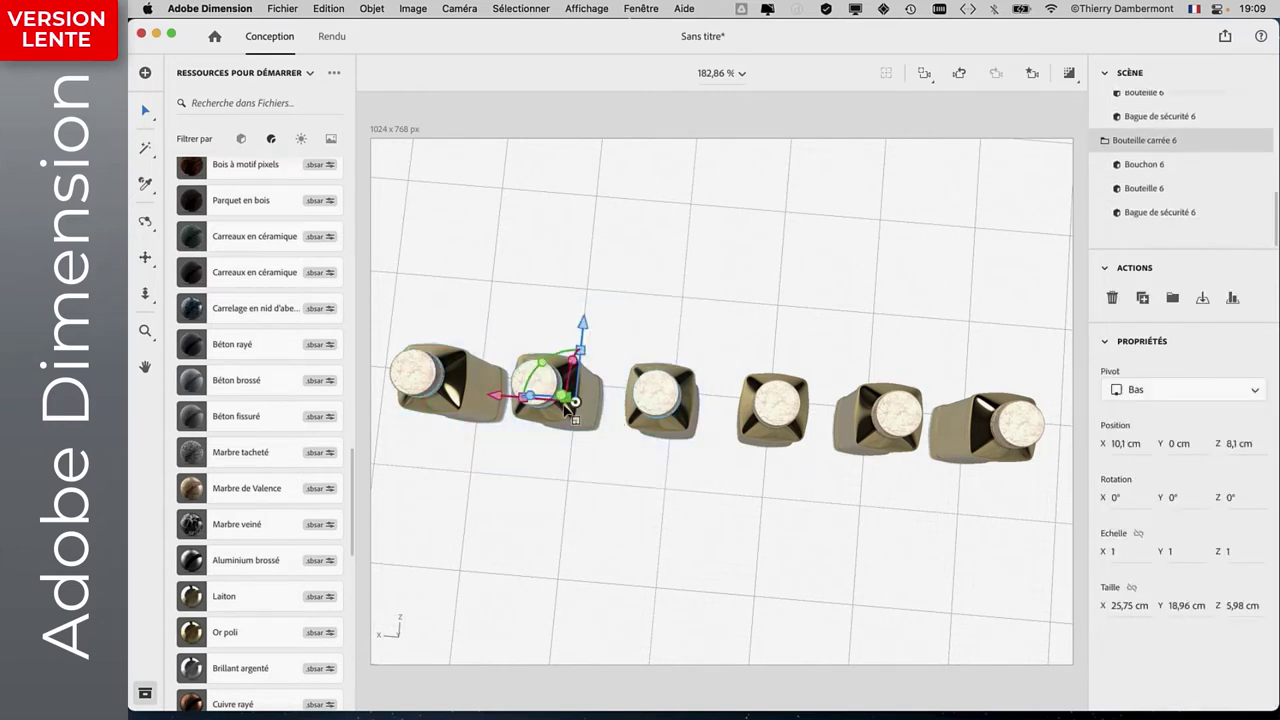
mouse_move(587, 415)
mouse_down()
mouse_move(889, 339)
mouse_move(881, 355)
mouse_up()
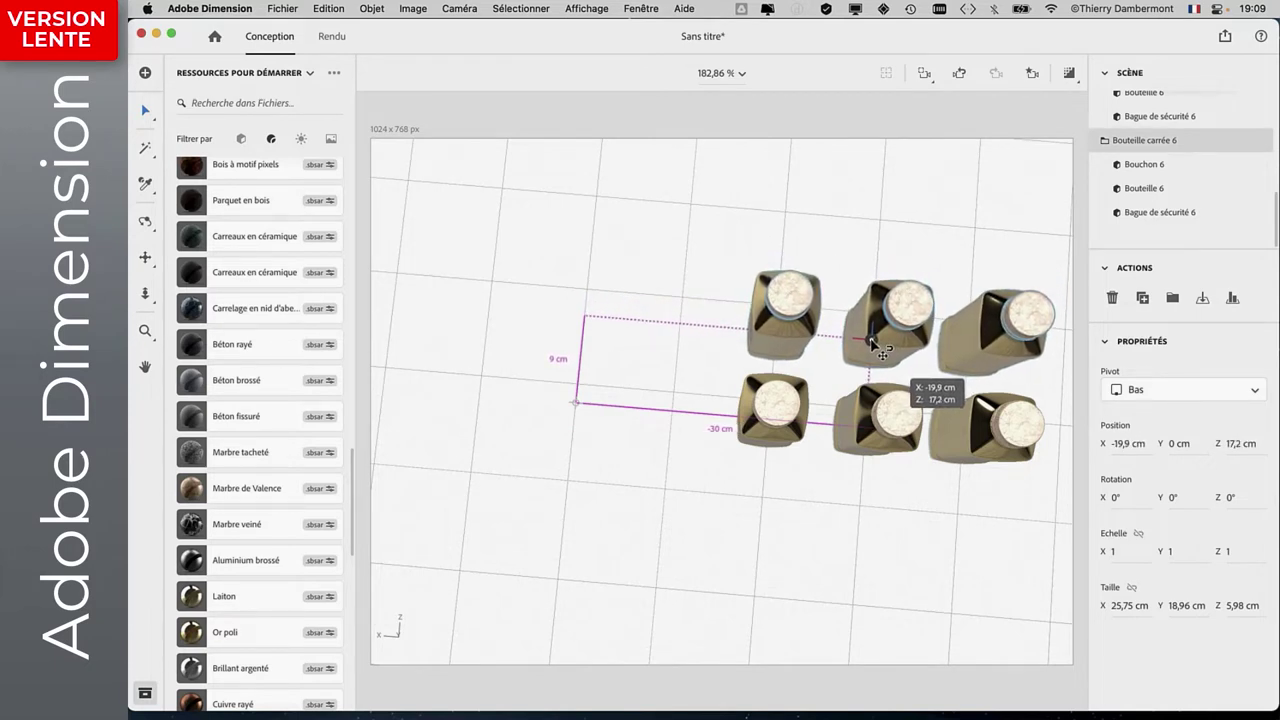
drag(881, 355, 873, 346)
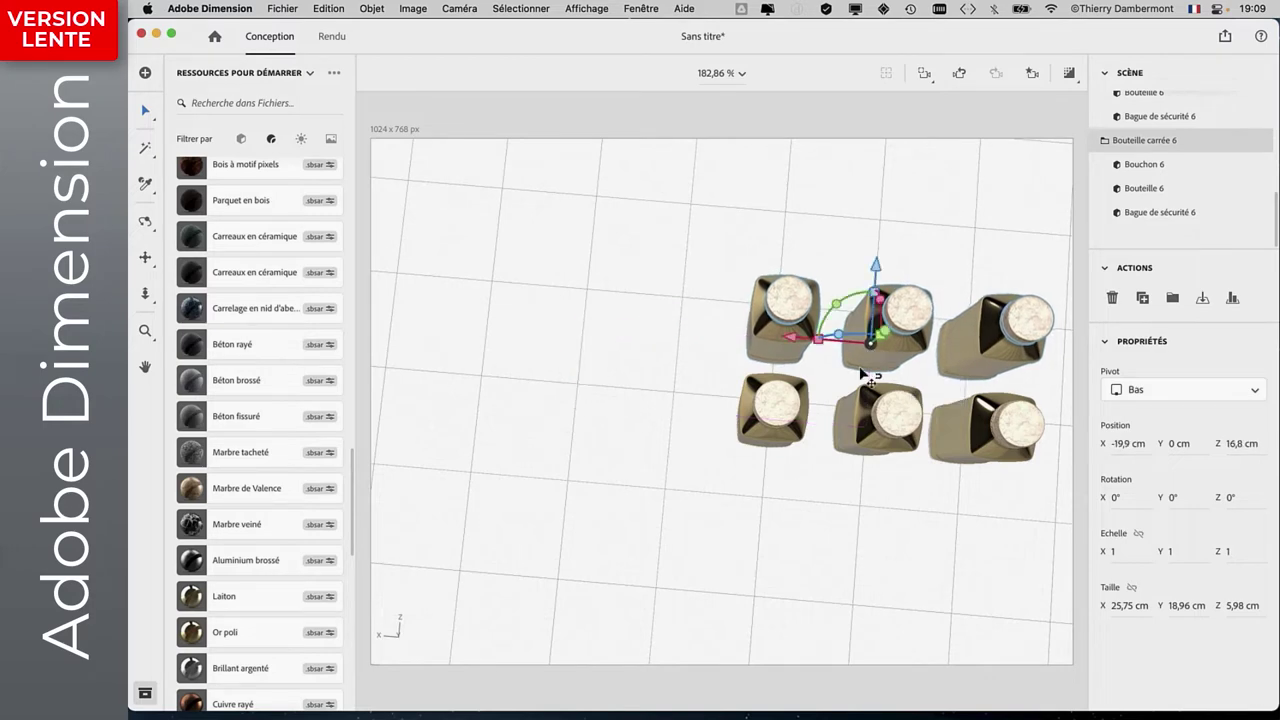
click(851, 519)
mouse_move(846, 514)
right_down()
mouse_move(548, 293)
mouse_move(869, 456)
mouse_move(1036, 466)
mouse_move(614, 494)
mouse_move(763, 514)
mouse_move(863, 449)
mouse_move(736, 522)
mouse_move(606, 531)
right_up()
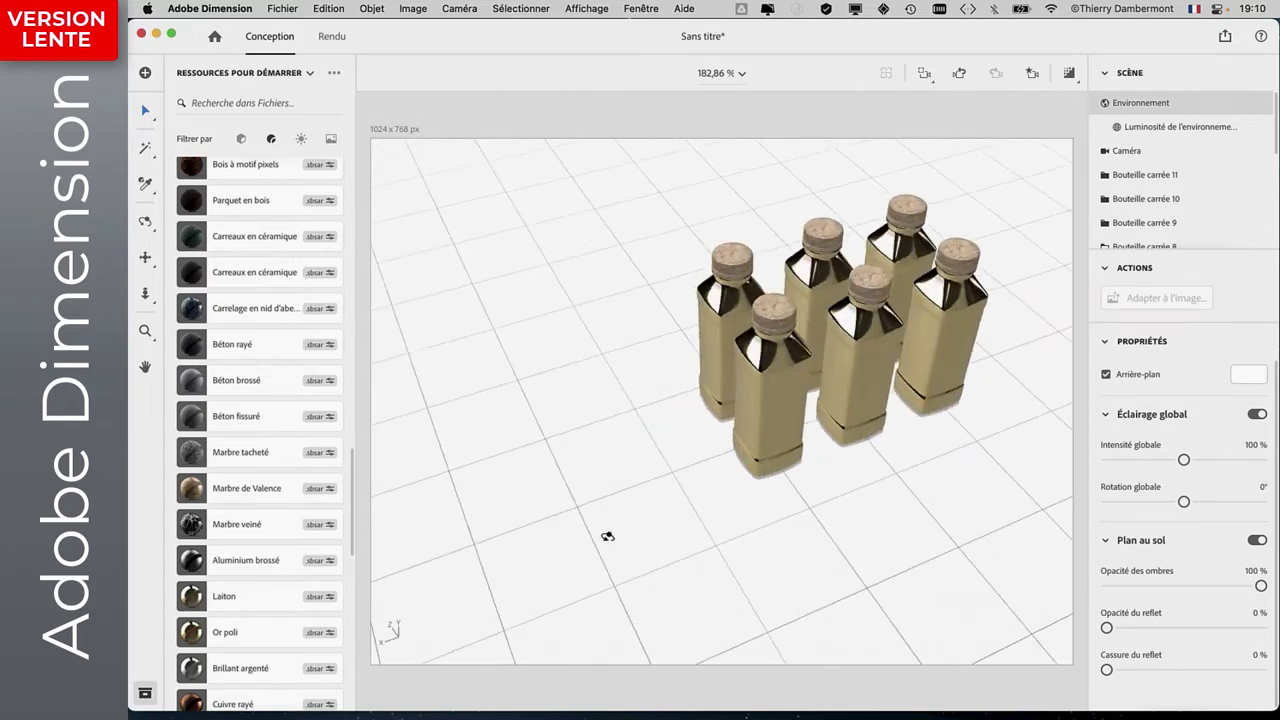
Add a Cube creux from the 3D model starter assets and place it beside the bottles.
click(241, 140)
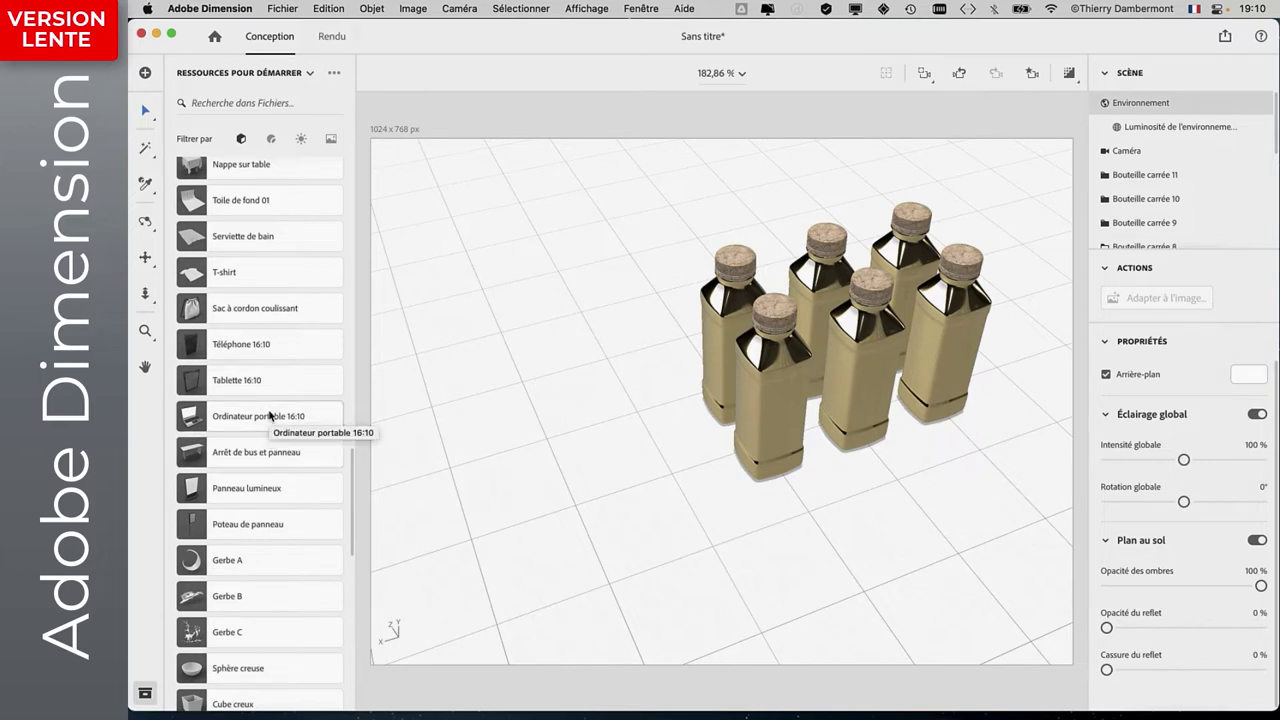
scroll(268, 415, down, 2)
scroll(268, 425, down, 3)
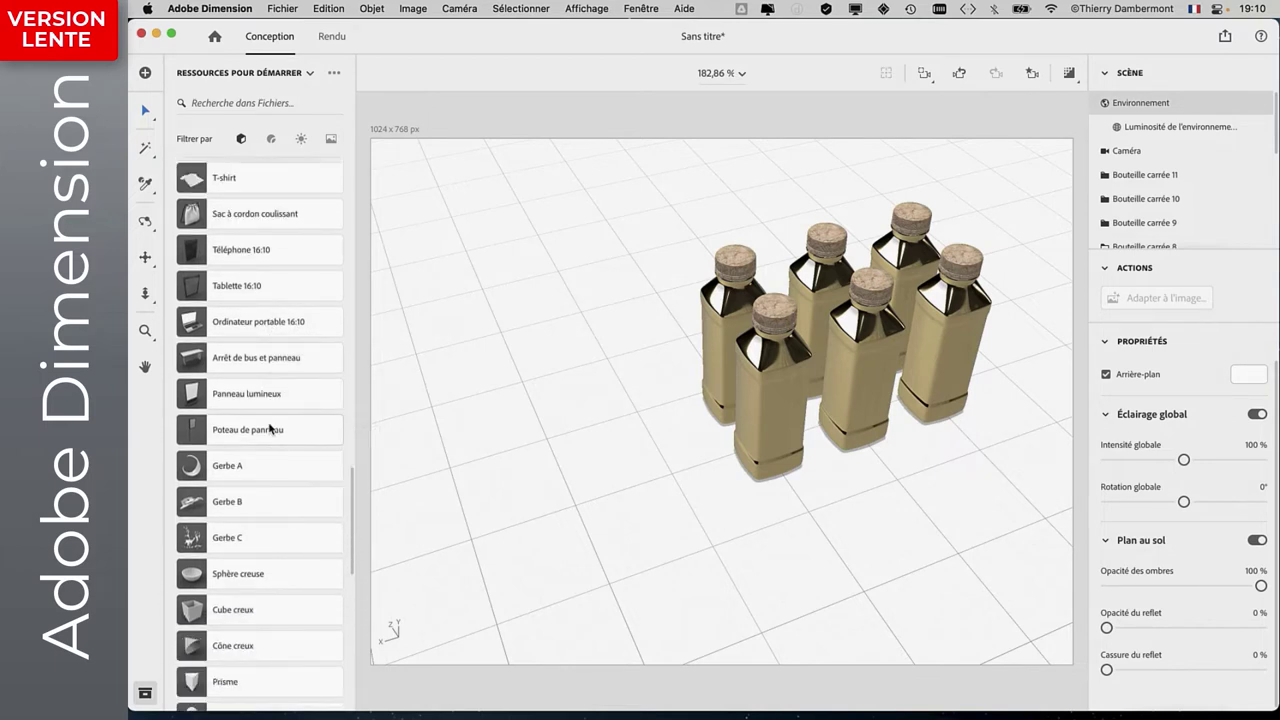
scroll(268, 428, down, 5)
scroll(245, 566, up, 2)
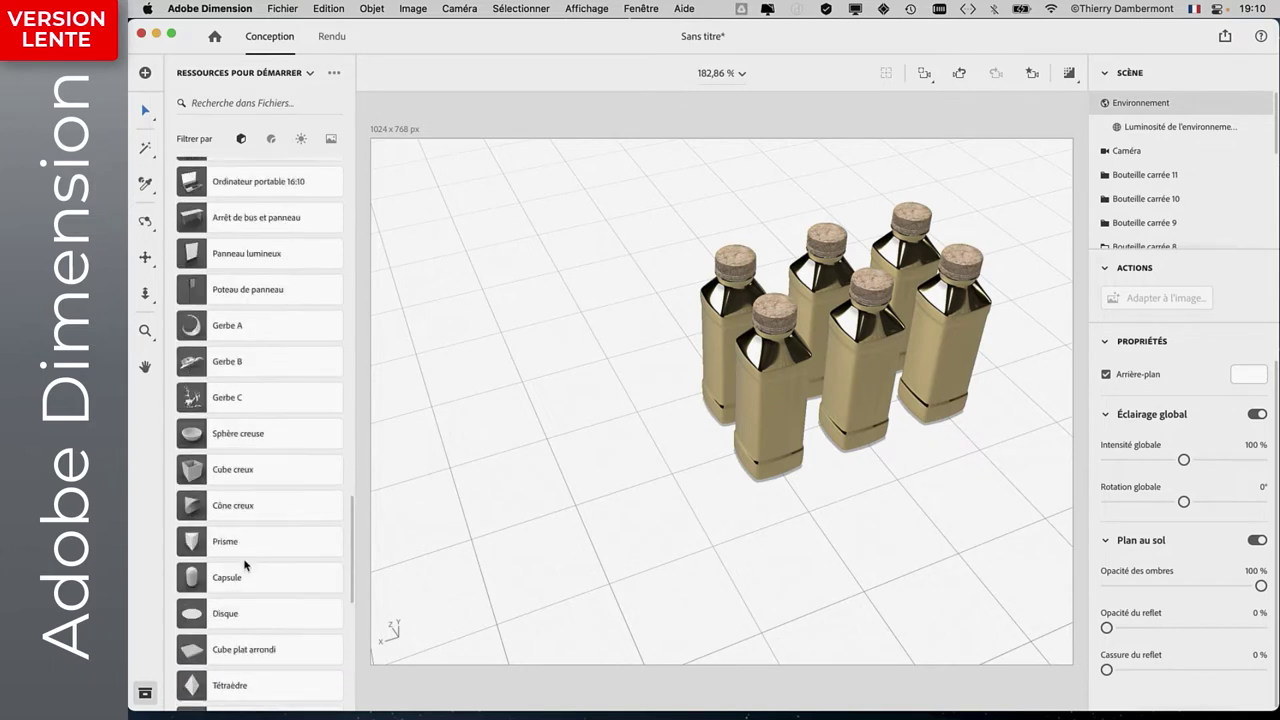
click(193, 474)
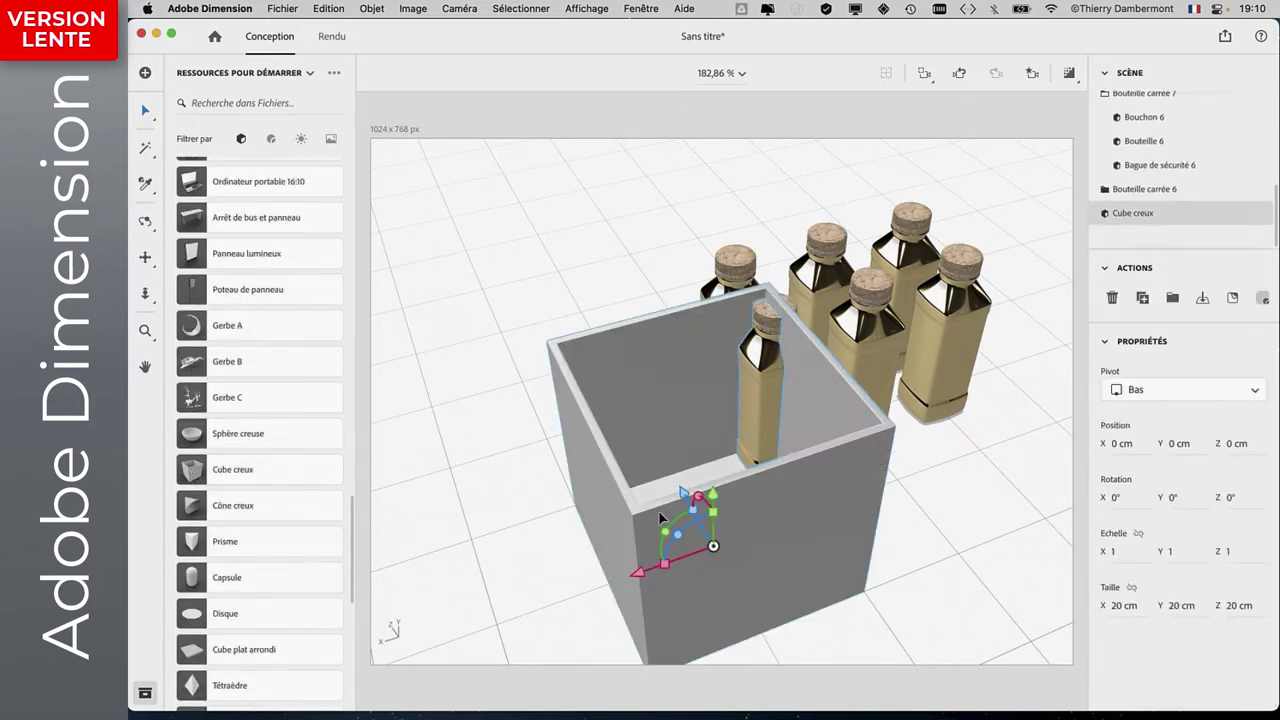
drag(716, 549, 580, 497)
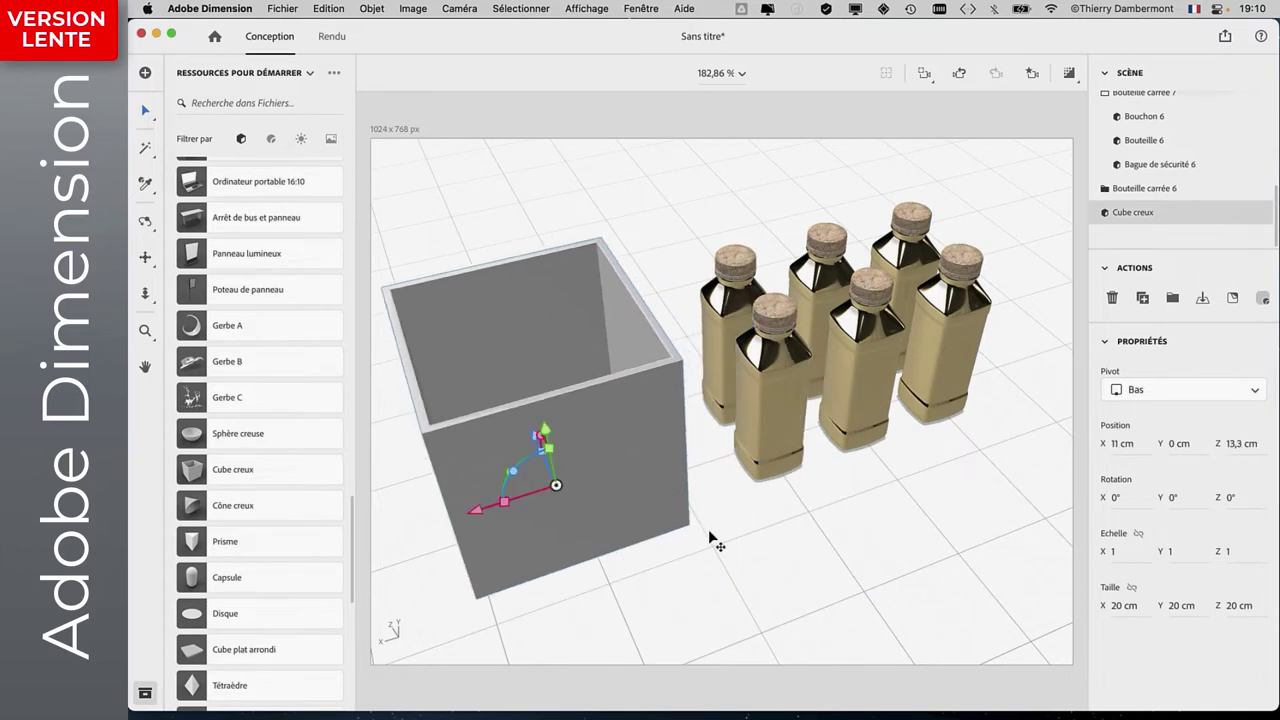
mouse_move(740, 534)
middle_down()
mouse_move(964, 479)
mouse_move(594, 529)
mouse_move(531, 509)
middle_up()
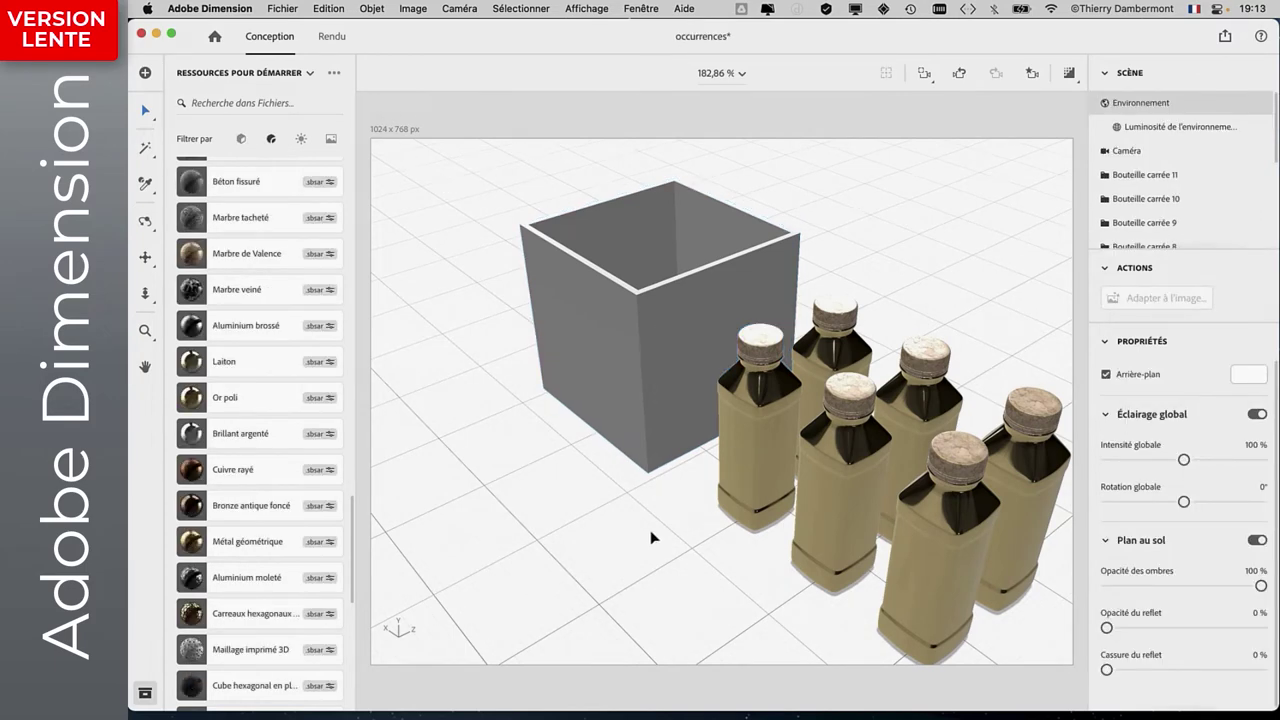
Select the three front bottles, delete them, then restore them with undo.
mouse_move(651, 534)
middle_down()
mouse_move(583, 536)
mouse_move(369, 400)
mouse_move(288, 455)
mouse_move(132, 475)
mouse_move(130, 452)
mouse_move(360, 655)
mouse_move(623, 443)
mouse_move(720, 557)
mouse_move(777, 580)
mouse_move(782, 612)
mouse_move(937, 626)
mouse_move(880, 660)
mouse_move(861, 656)
middle_up()
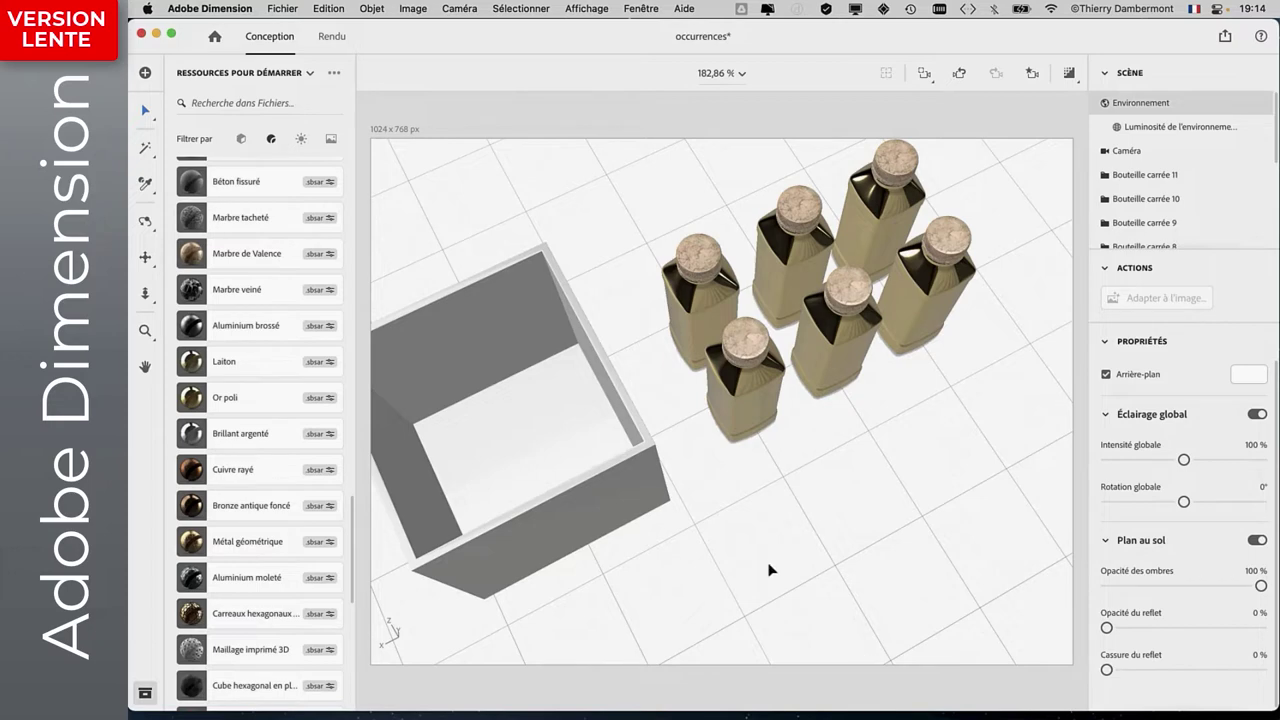
mouse_move(732, 530)
middle_down()
mouse_move(537, 491)
mouse_move(323, 363)
mouse_move(313, 372)
mouse_move(290, 342)
middle_up()
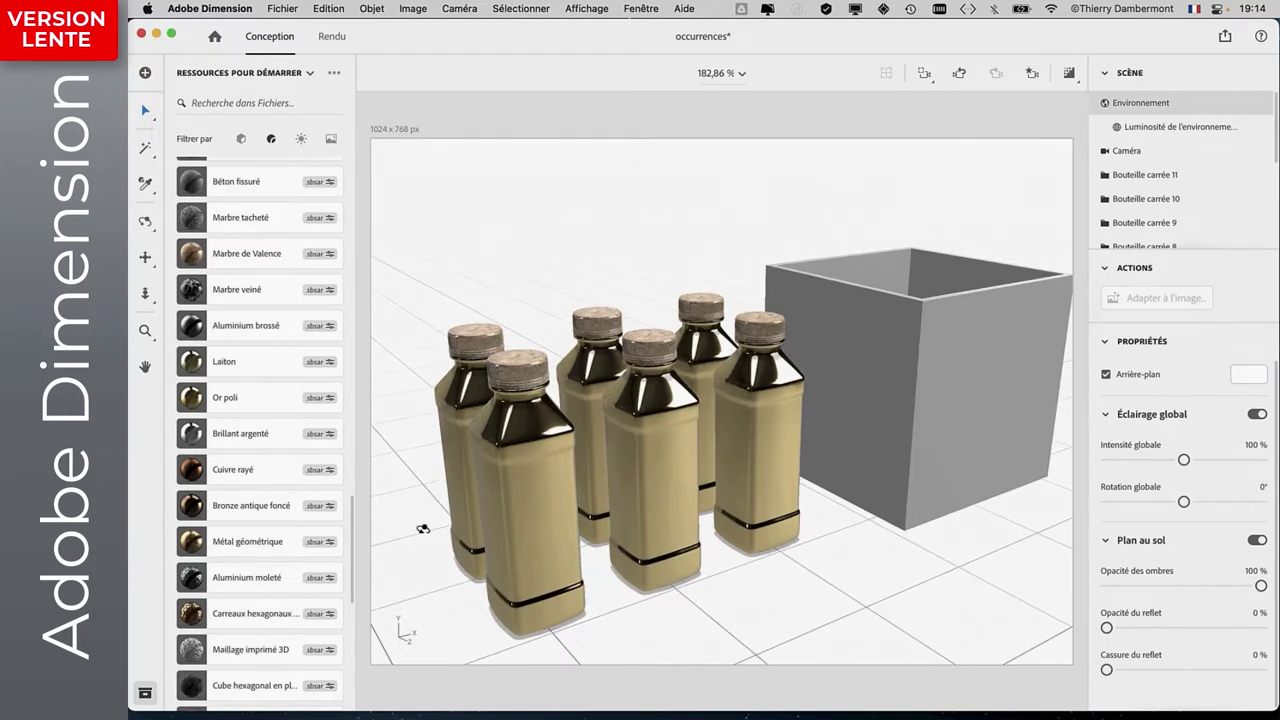
middle_drag(423, 529, 973, 509)
click(973, 509)
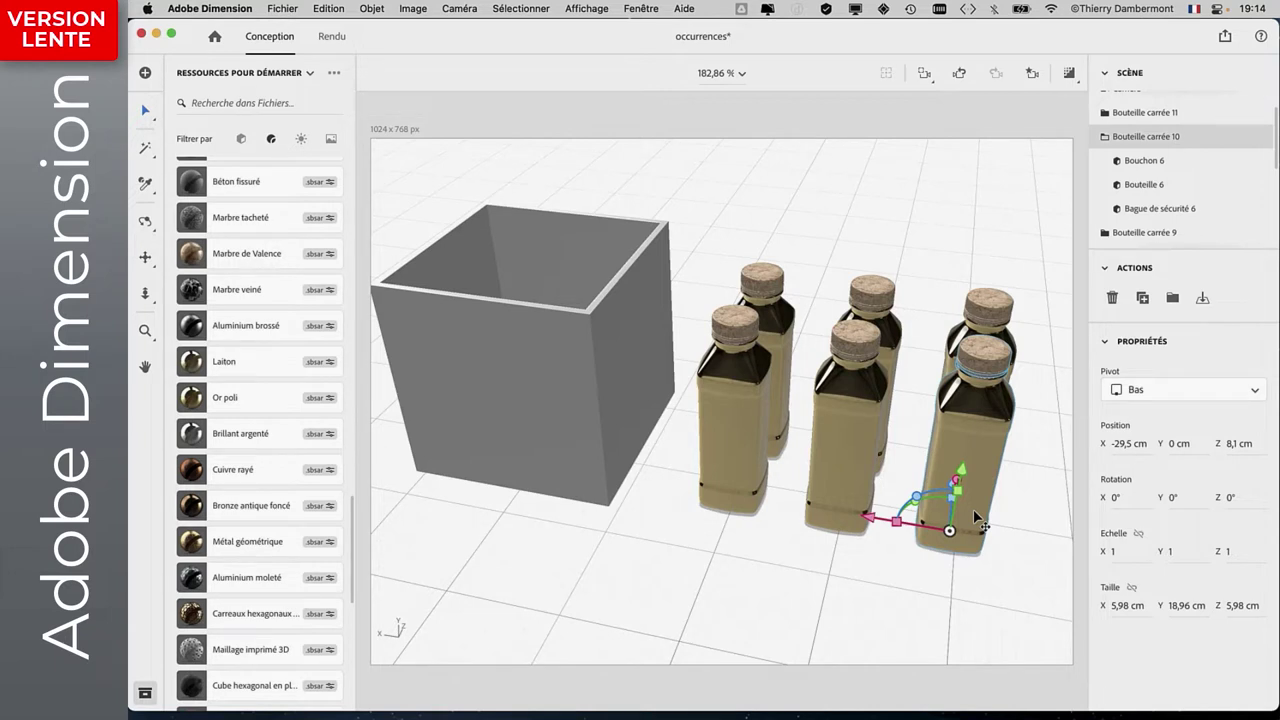
shift+click(858, 483)
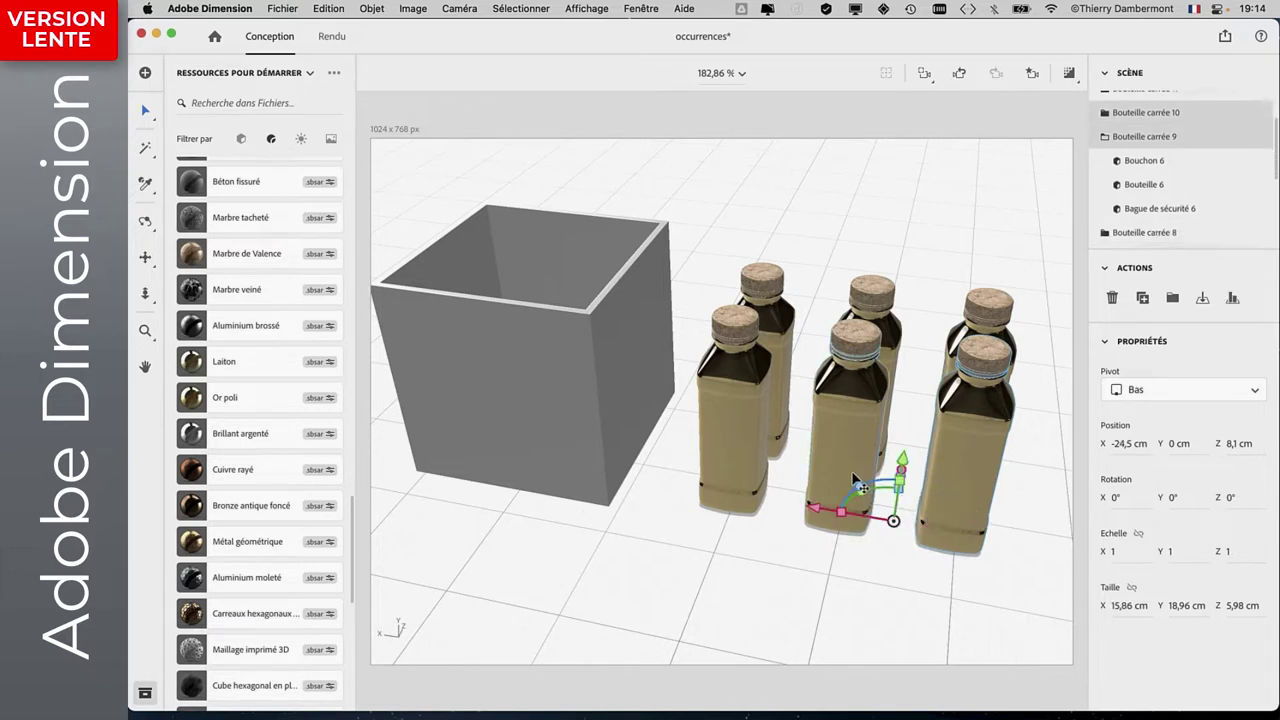
shift+click(728, 480)
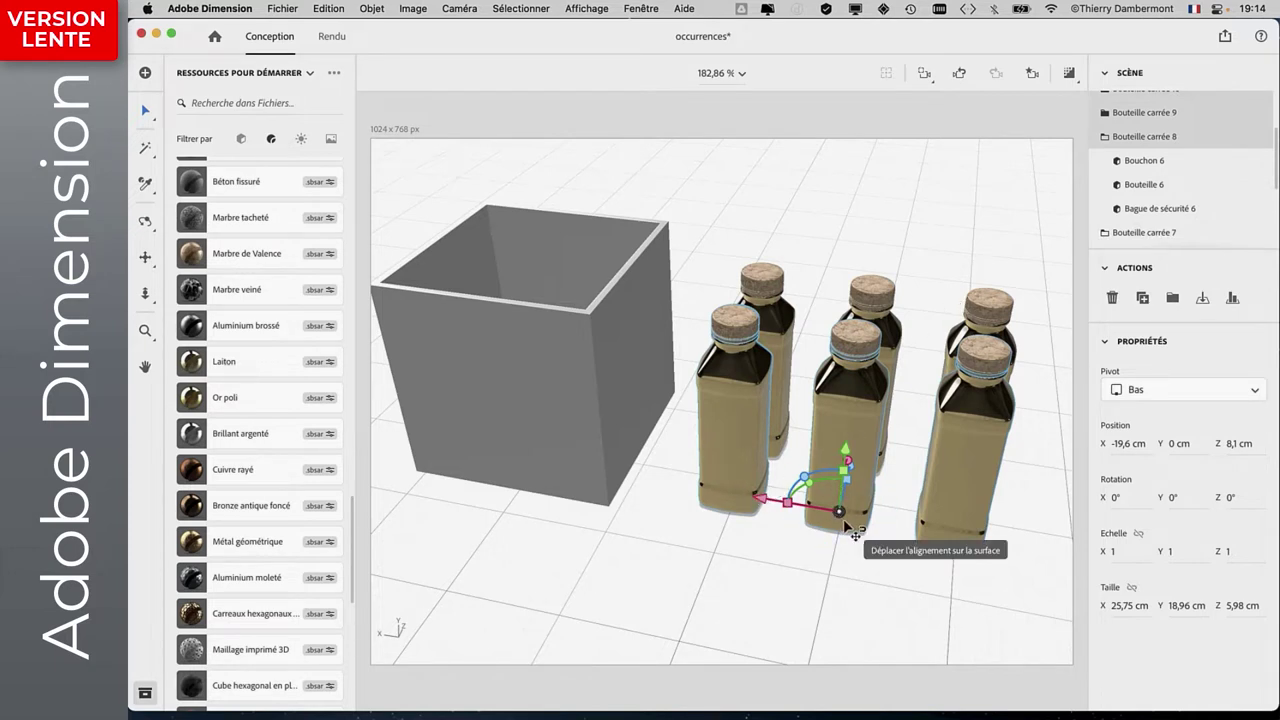
key(Delete)
key(ctrl+z)
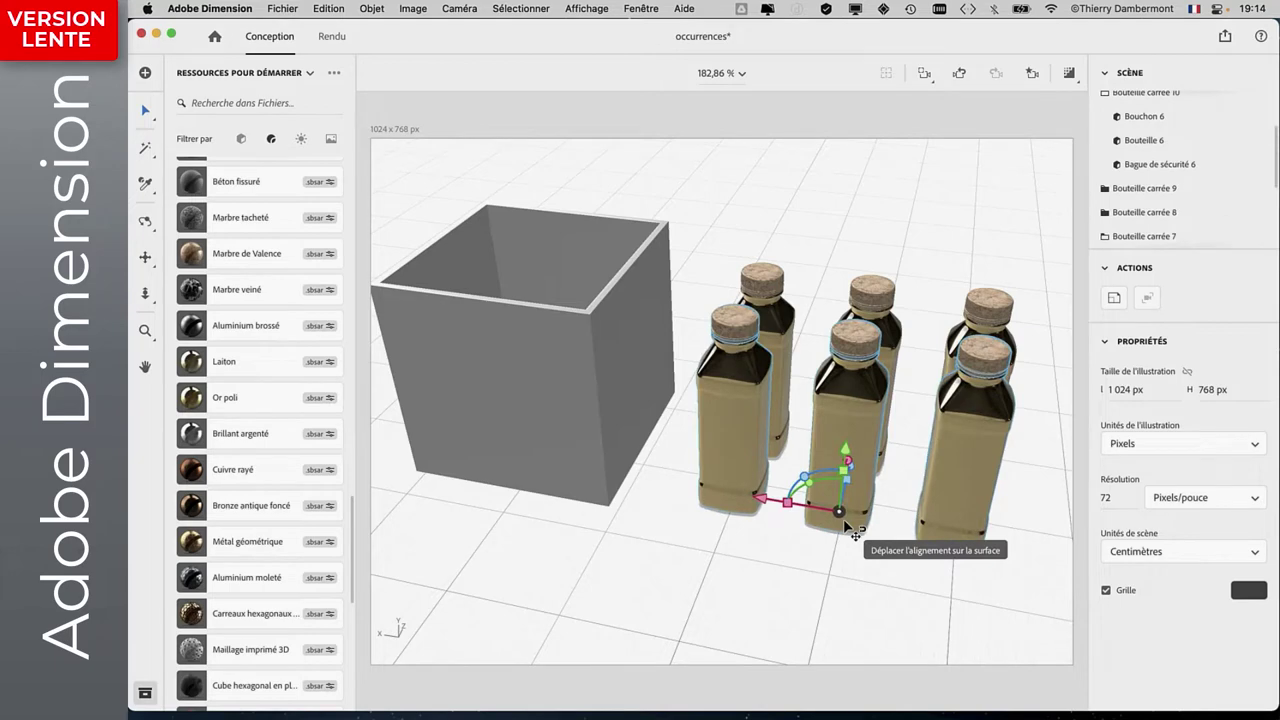
Reselect the front row of bottles and orbit to view them from the front.
click(855, 603)
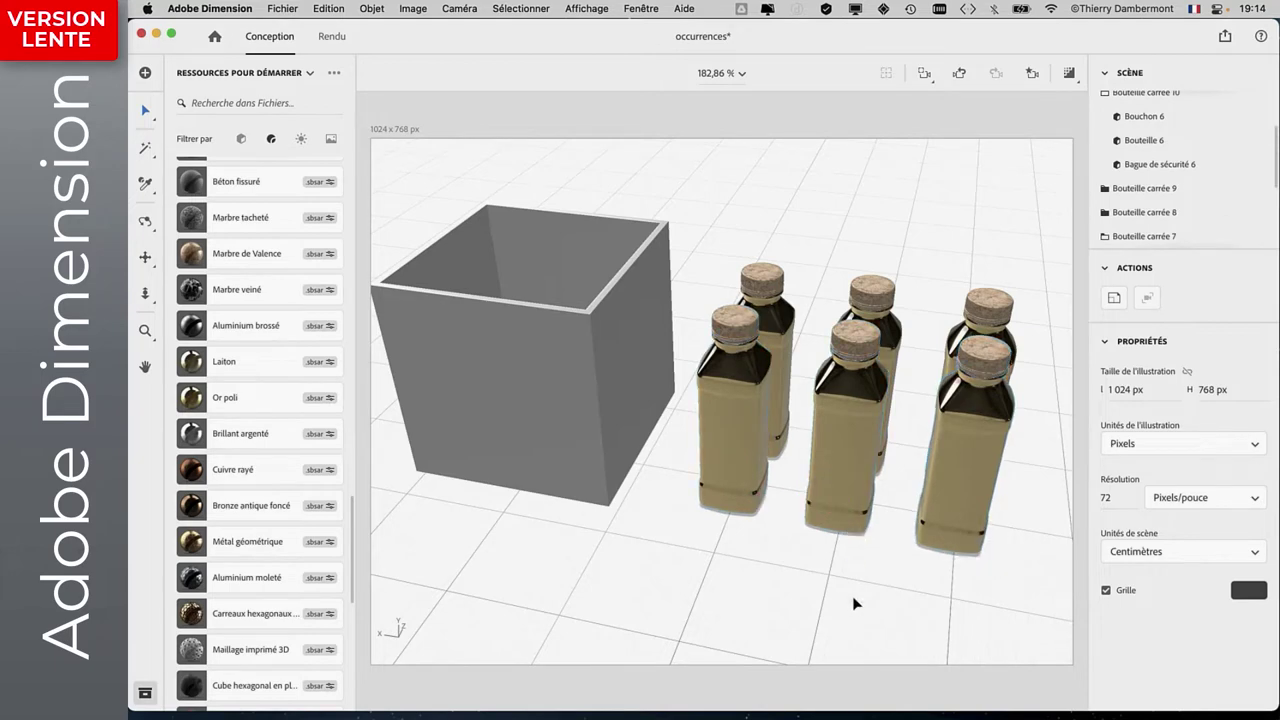
scroll(986, 515, up, 5)
scroll(985, 517, up, 2)
click(986, 515)
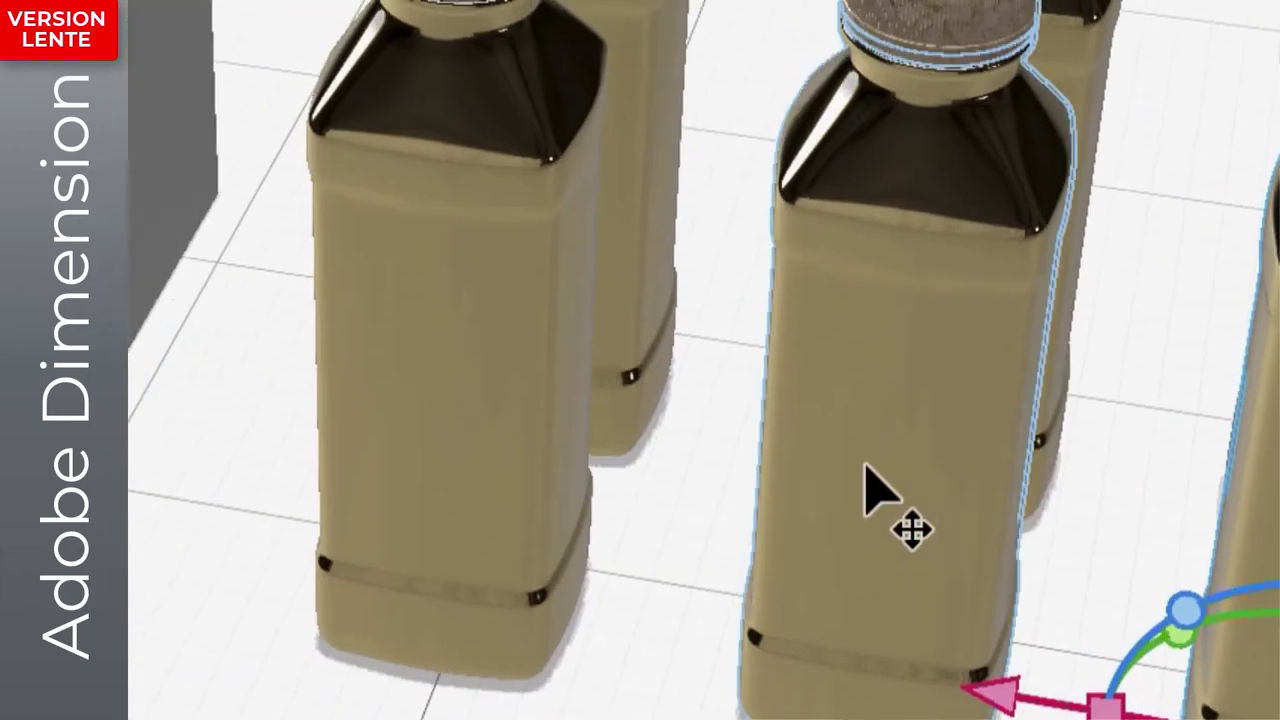
scroll(868, 490, up, 2)
mouse_move(866, 465)
middle_down()
mouse_move(796, 460)
mouse_move(946, 503)
middle_up()
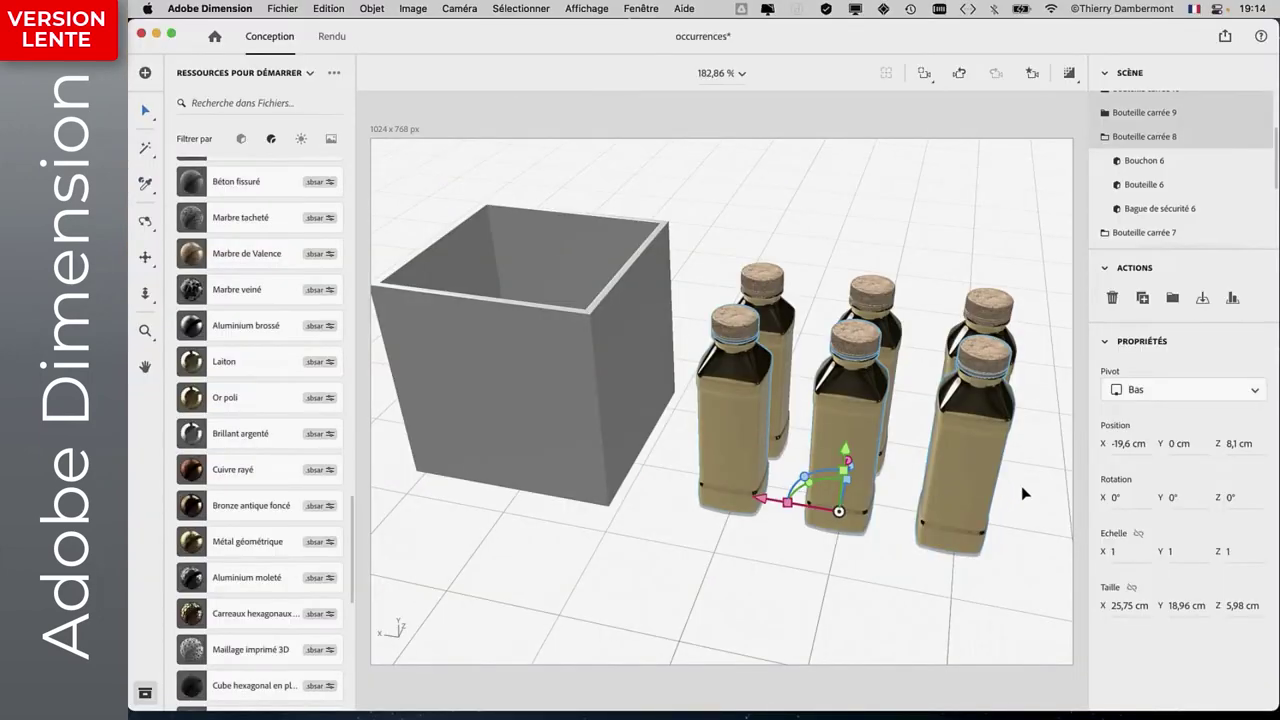
mouse_move(1023, 493)
middle_down()
mouse_move(881, 468)
mouse_move(1010, 496)
middle_up()
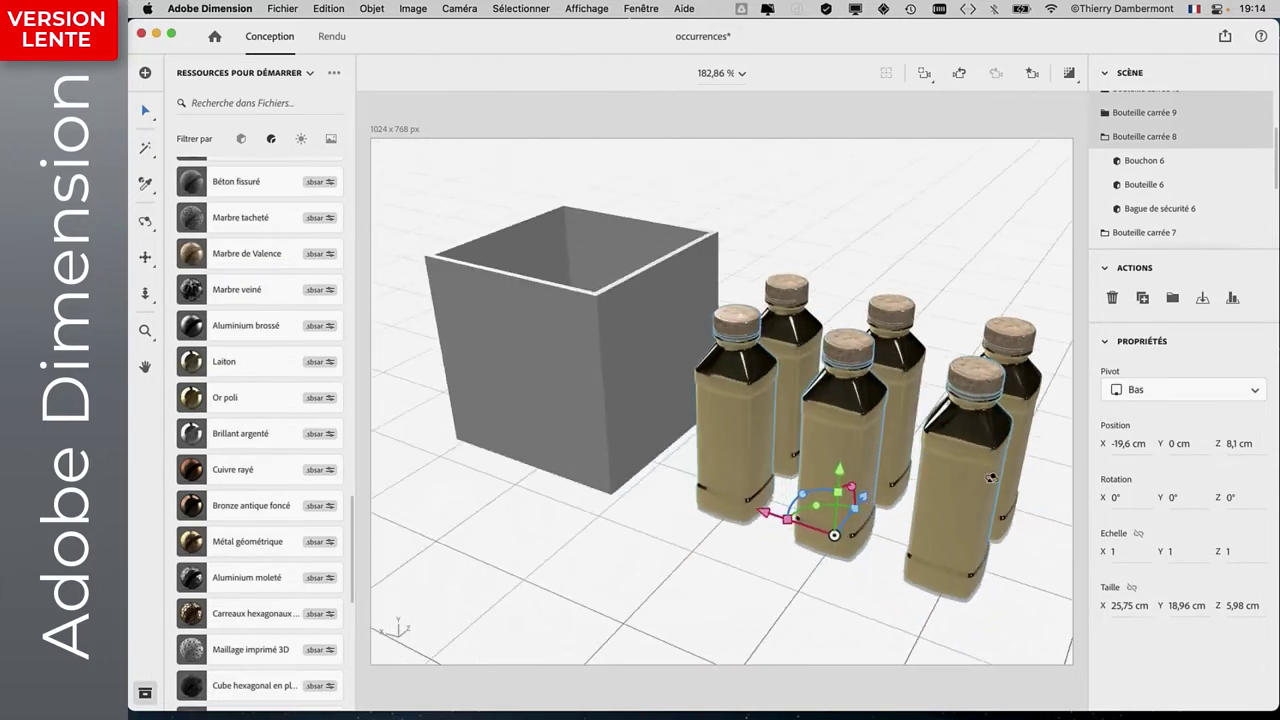
Cut the three front bottles with Edition > Couper, paste them back, and select one pasted bottle body.
click(327, 9)
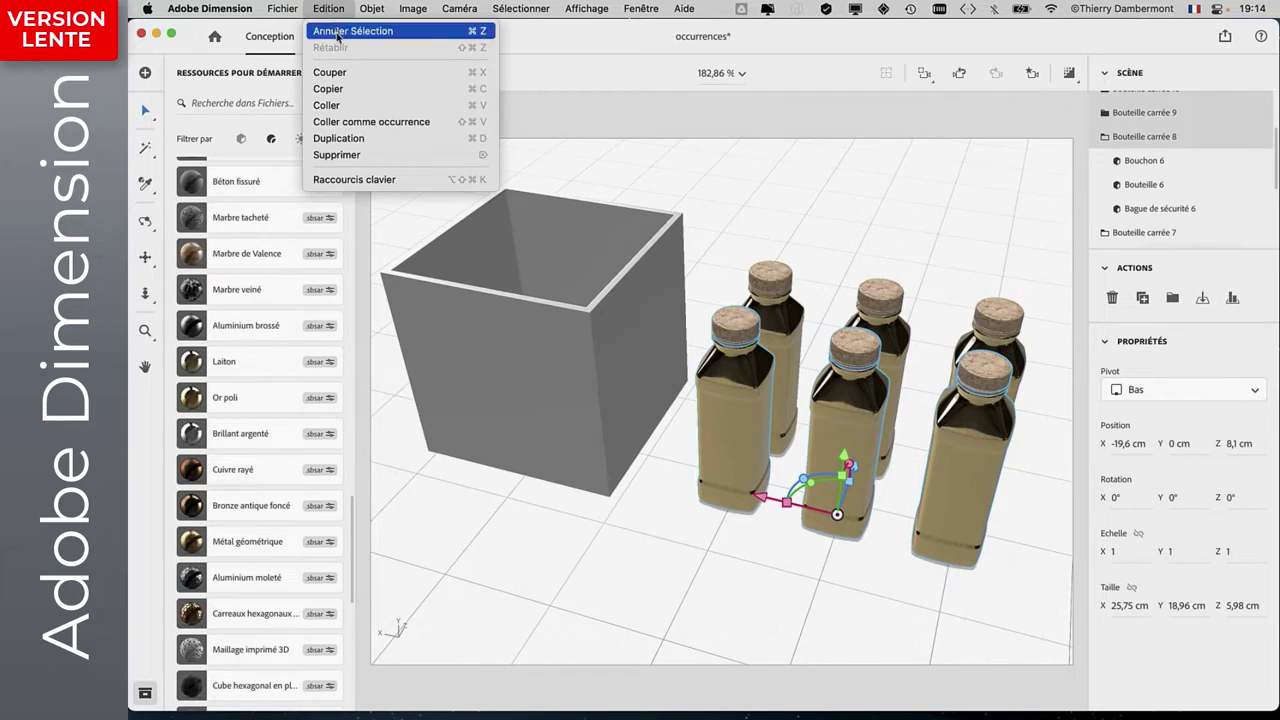
click(333, 73)
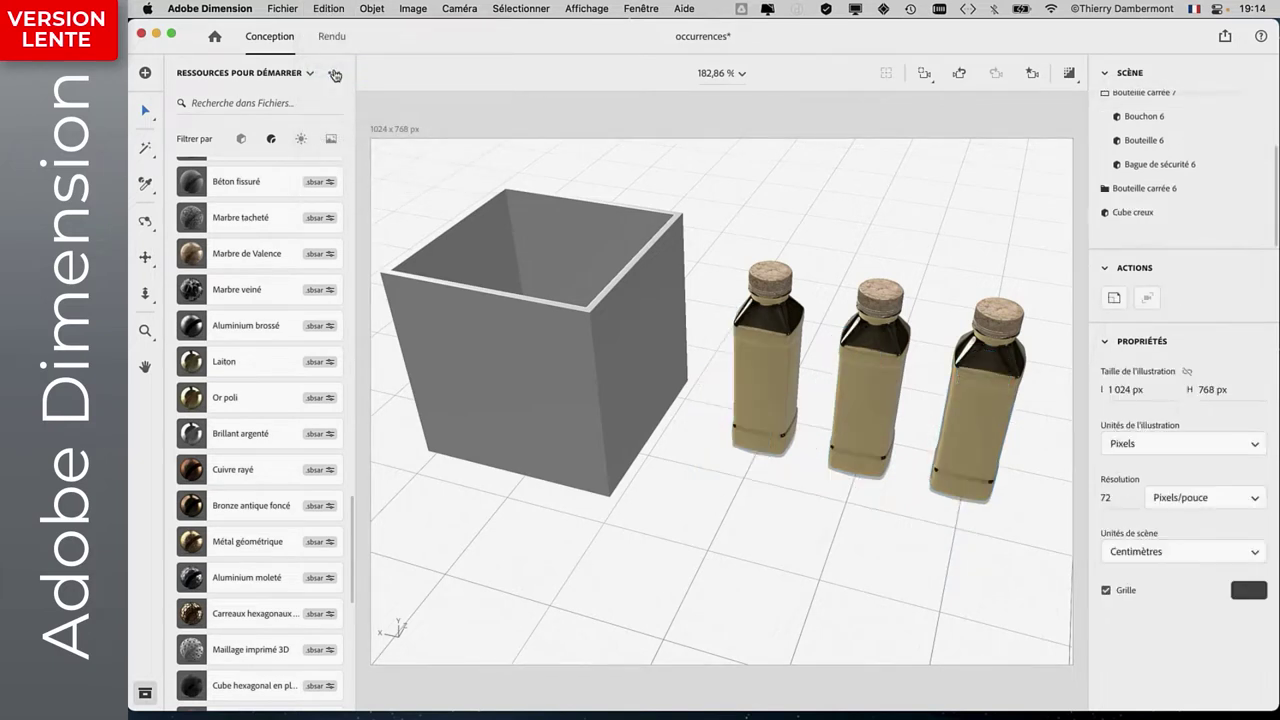
click(318, 9)
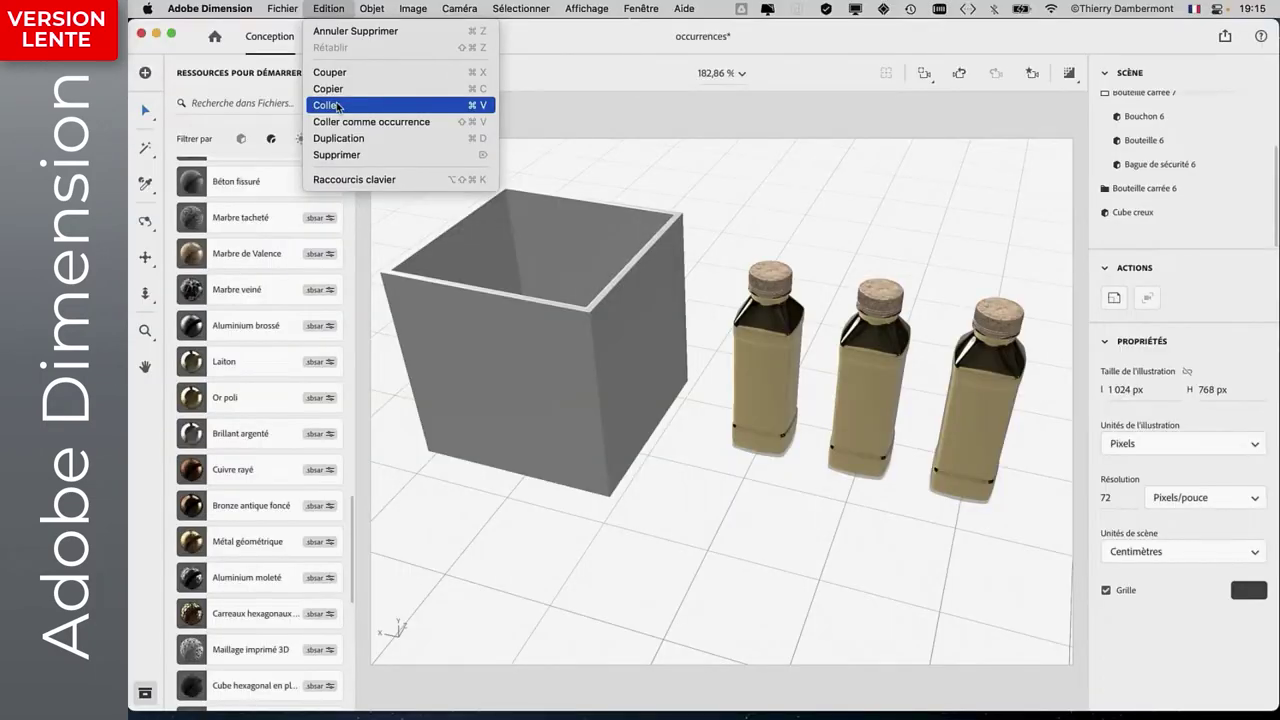
click(338, 106)
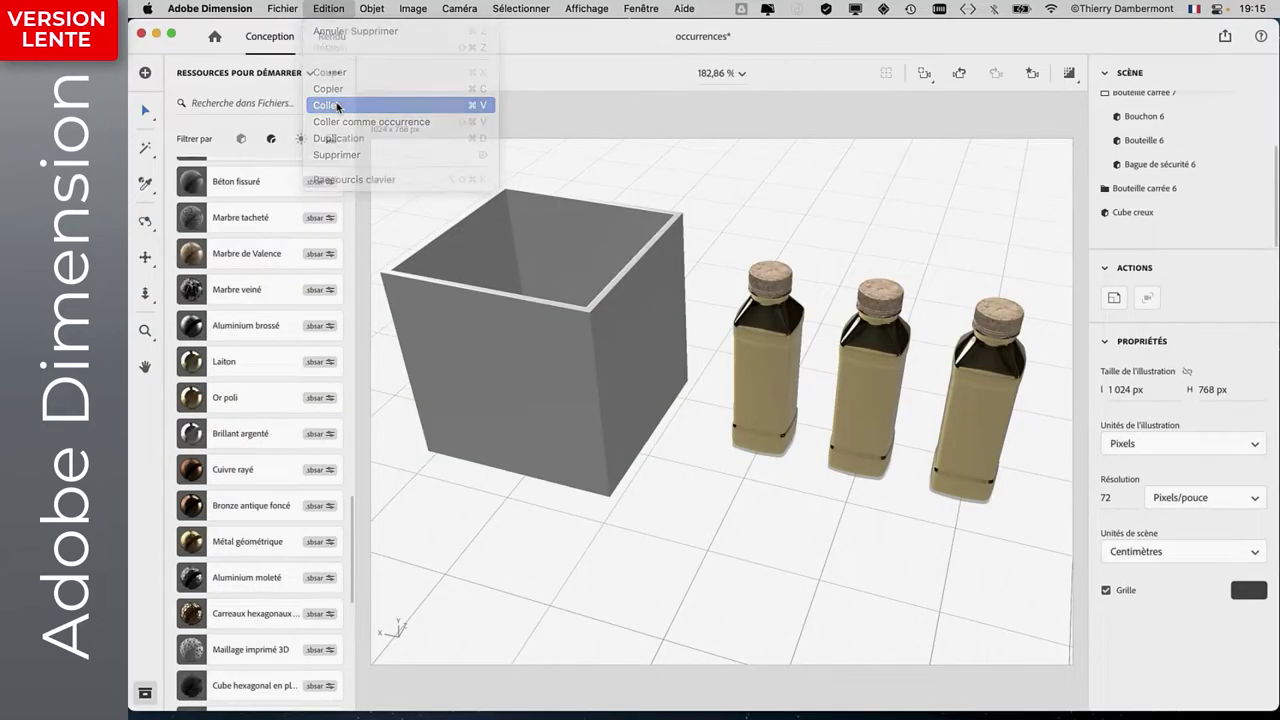
click(690, 485)
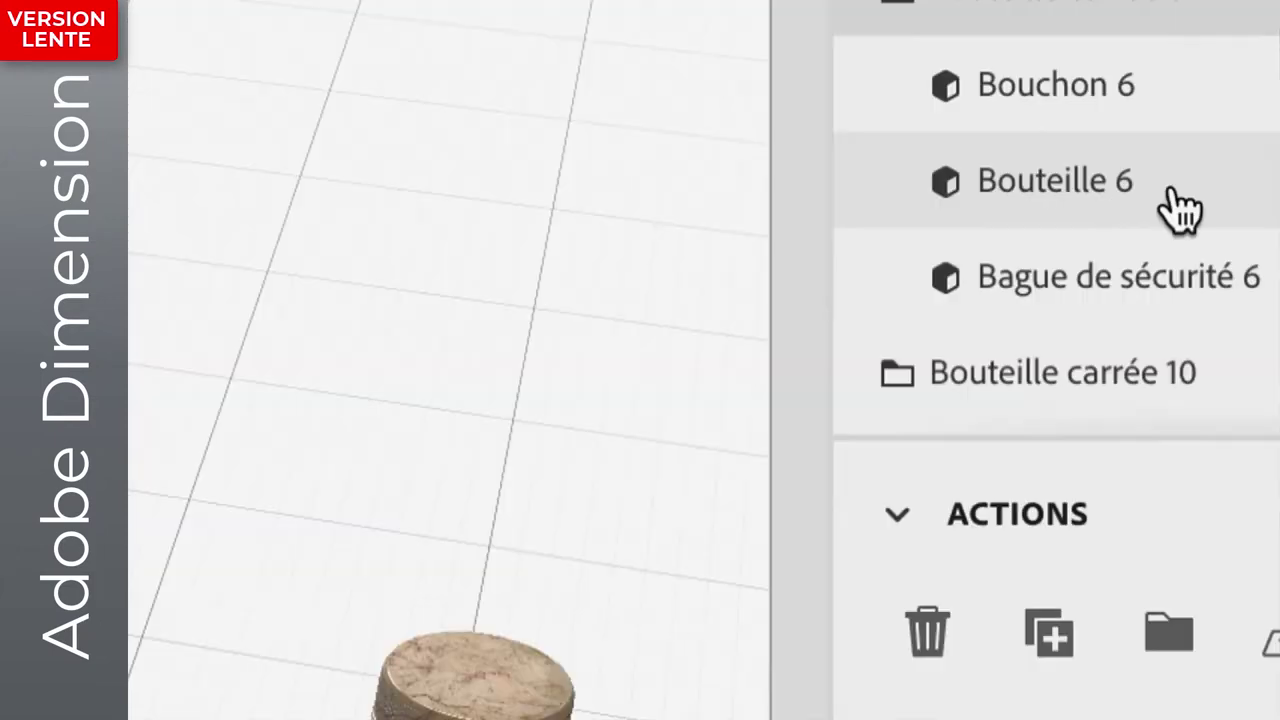
click(1176, 207)
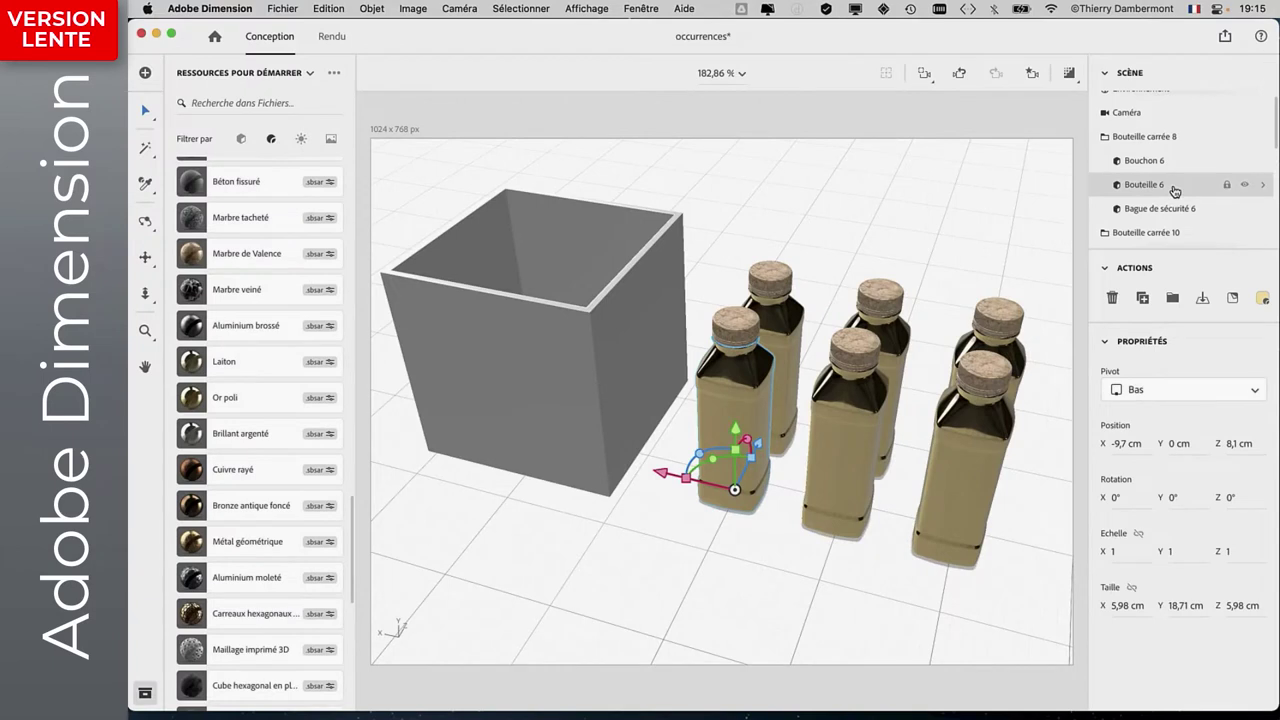
Try Aluminium moleté, then apply red Plastique rempli de paillettes métalliques to the pasted bottles.
scroll(212, 601, down, 2)
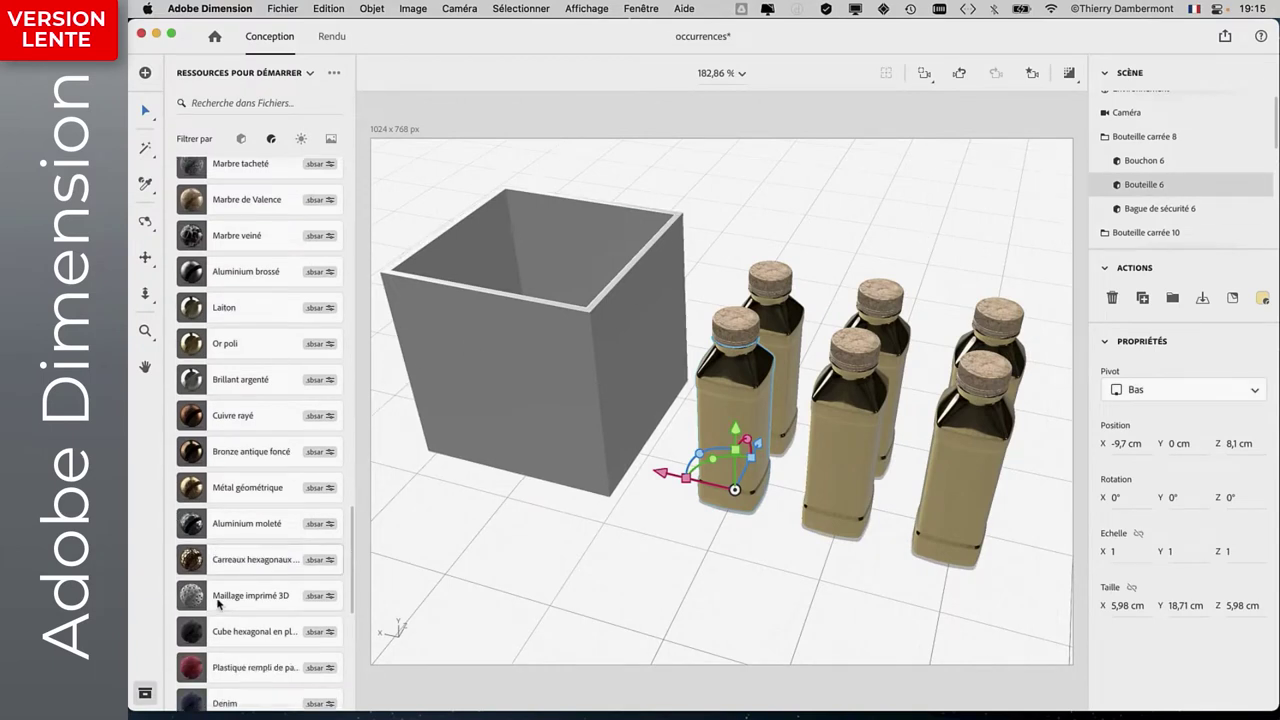
click(198, 531)
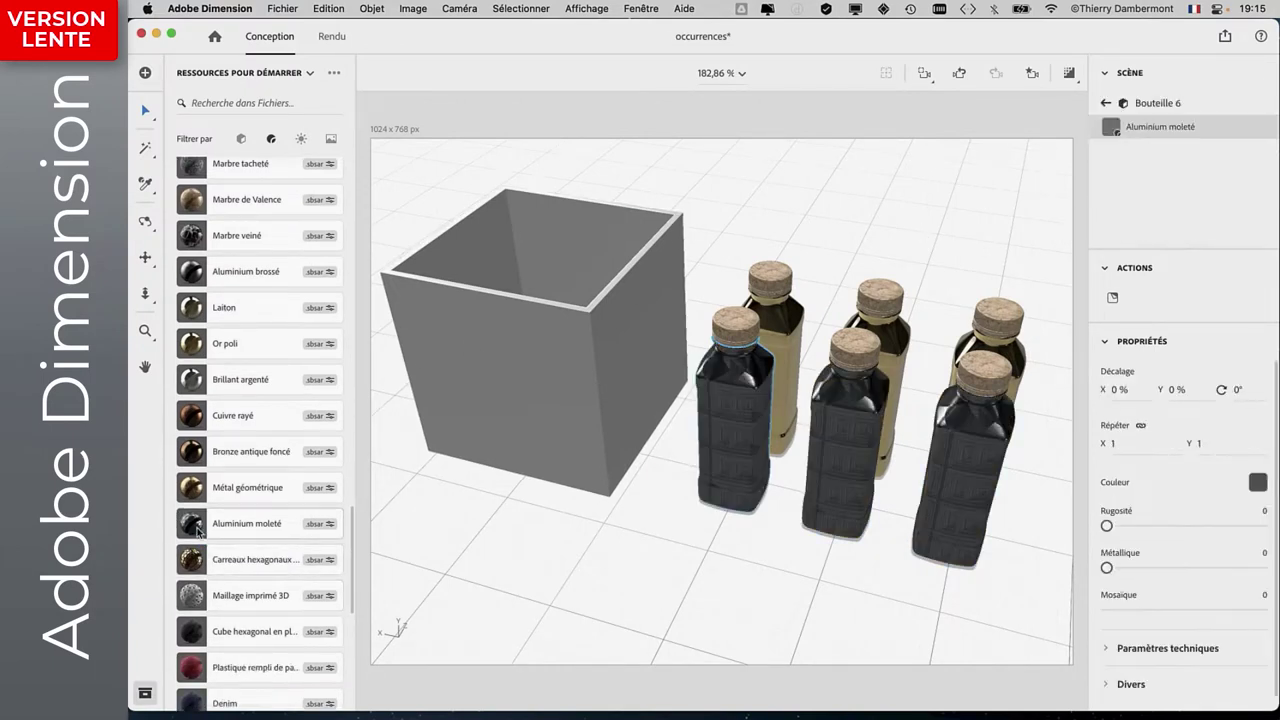
scroll(195, 622, down, 2)
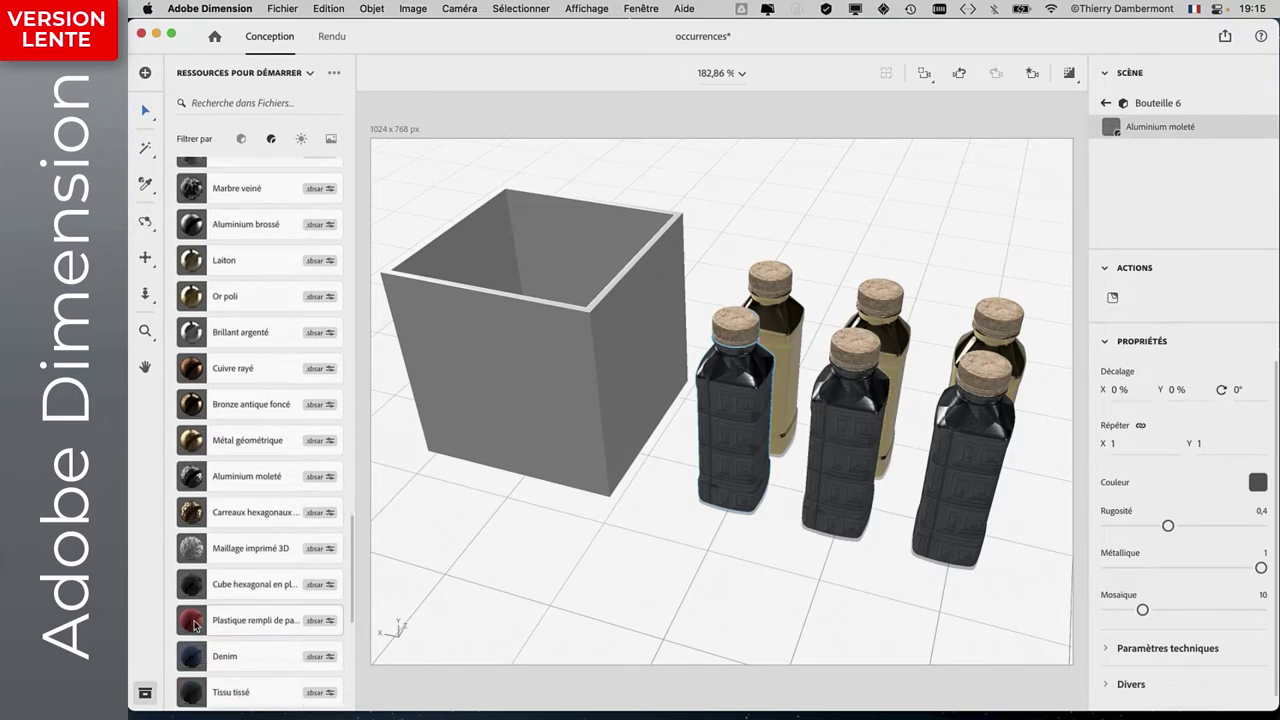
click(193, 622)
scroll(255, 552, down, 1)
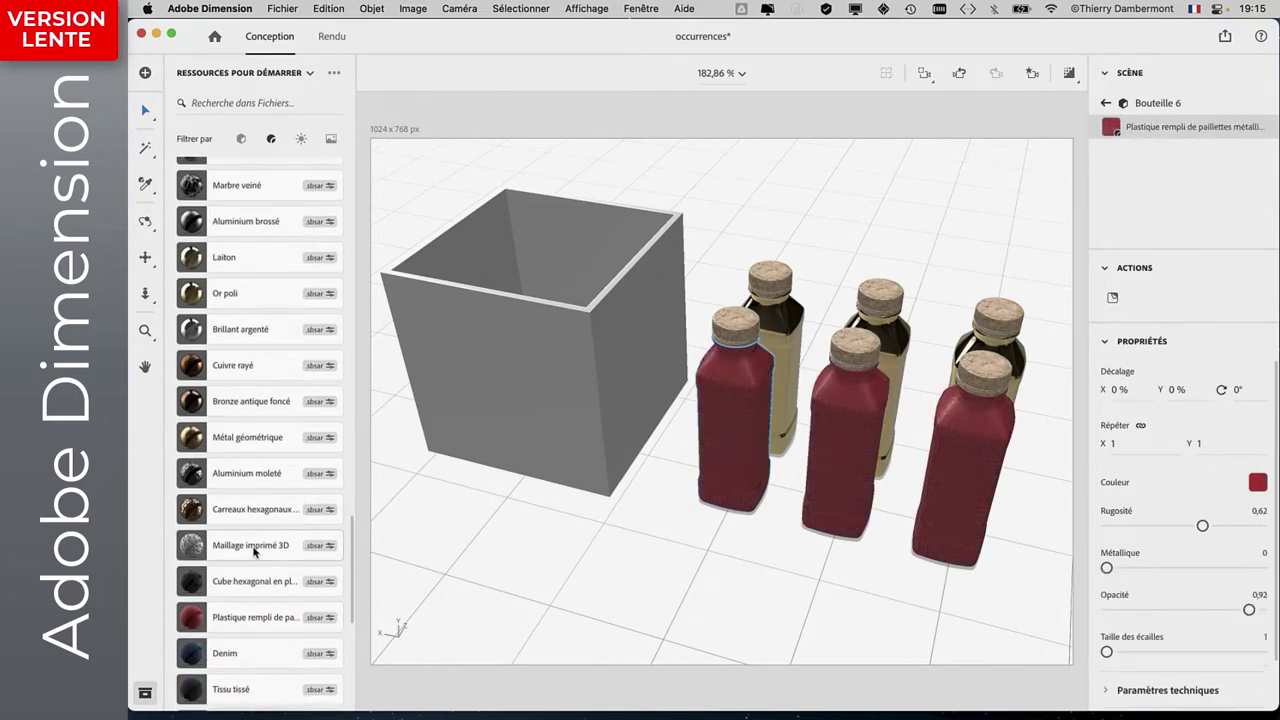
Orbit around the bottles and box from several angles, then select the front-left bottle.
drag(645, 588, 646, 206)
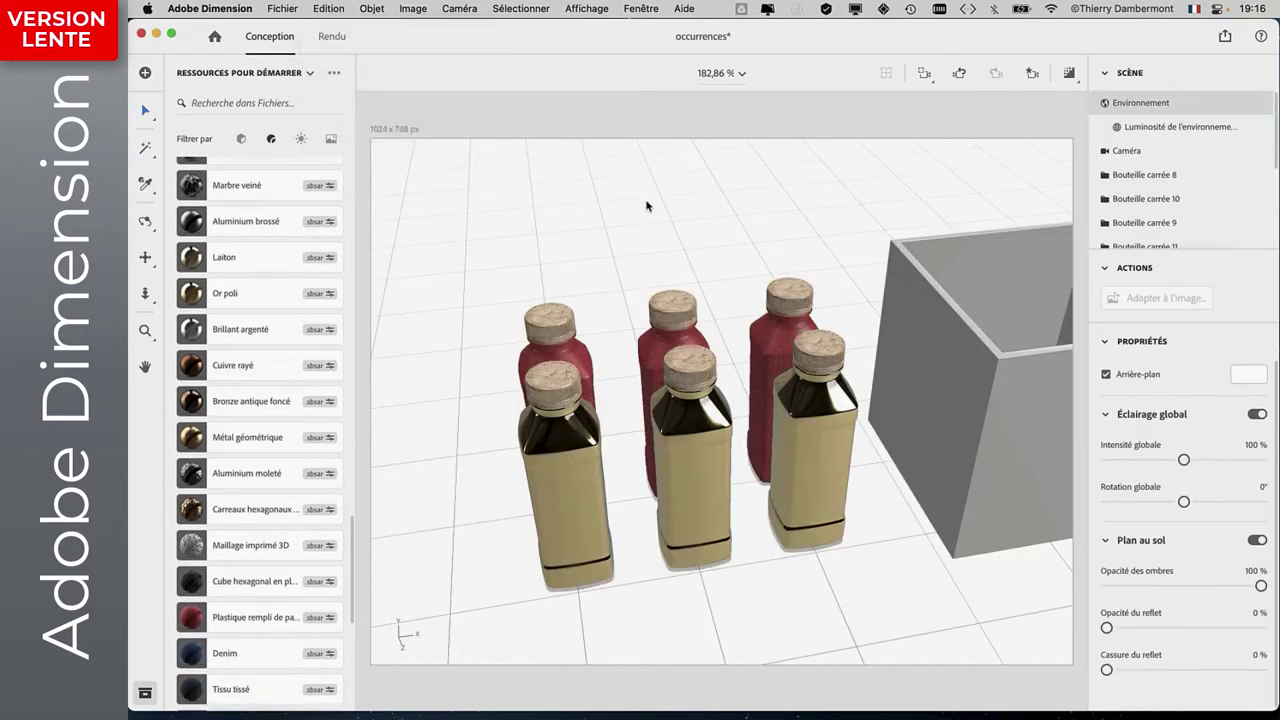
drag(565, 243, 1007, 267)
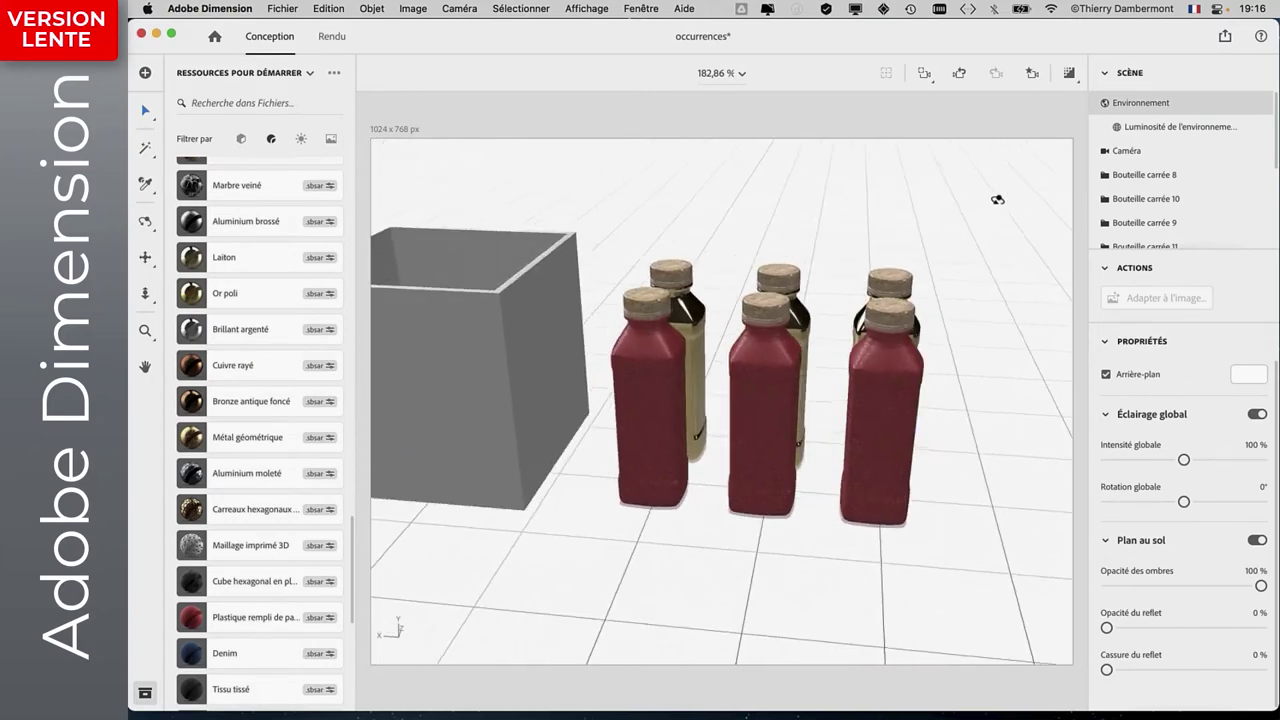
drag(1007, 267, 994, 277)
drag(584, 452, 572, 527)
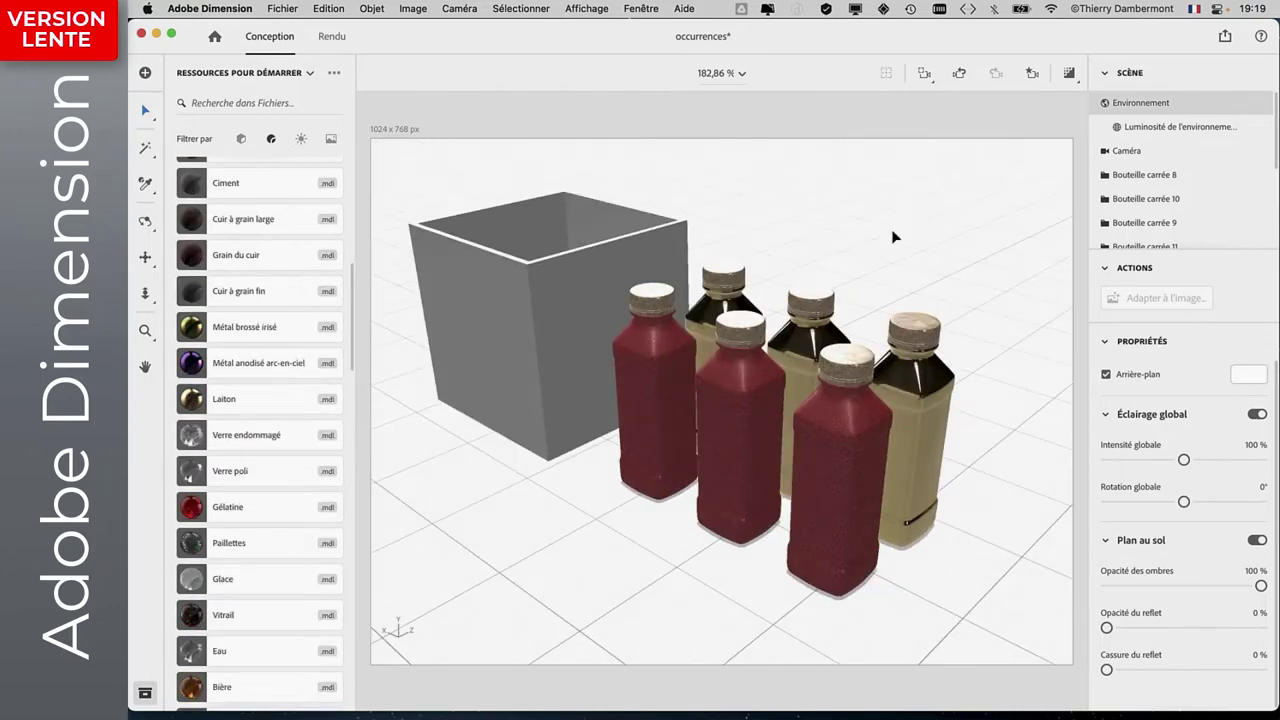
drag(893, 236, 542, 213)
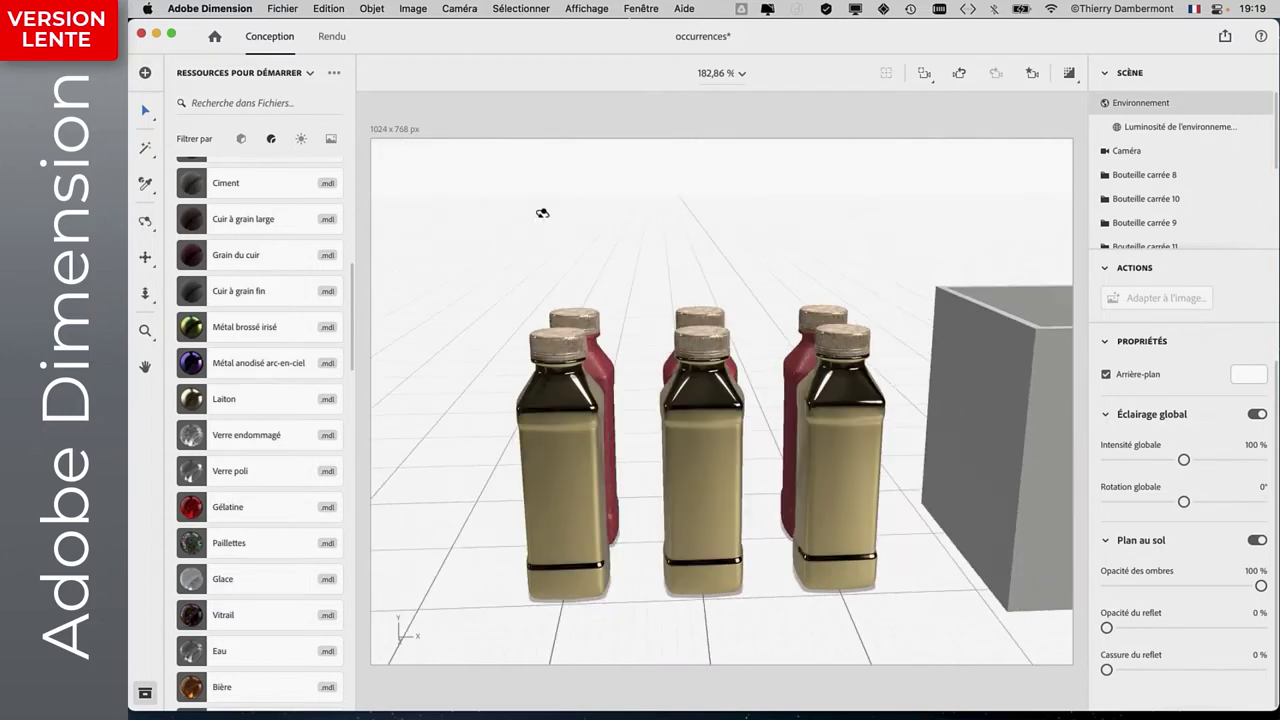
drag(768, 436, 792, 451)
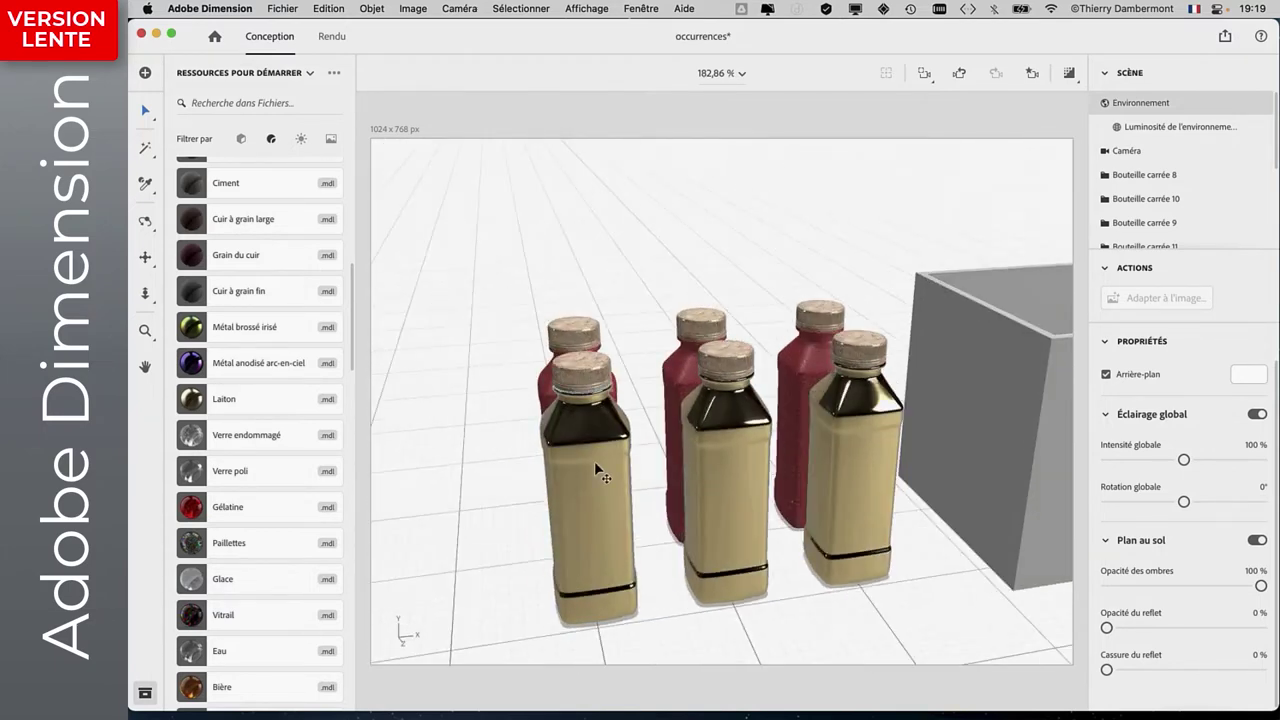
click(600, 466)
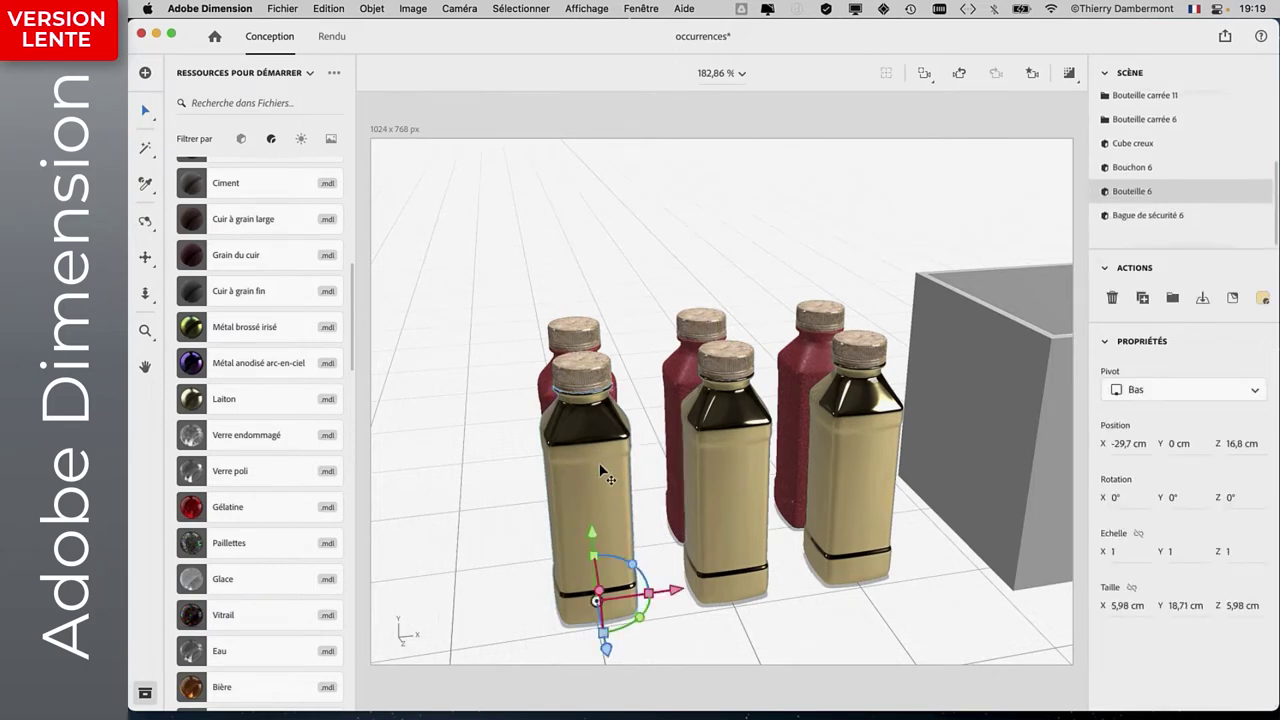
key(f)
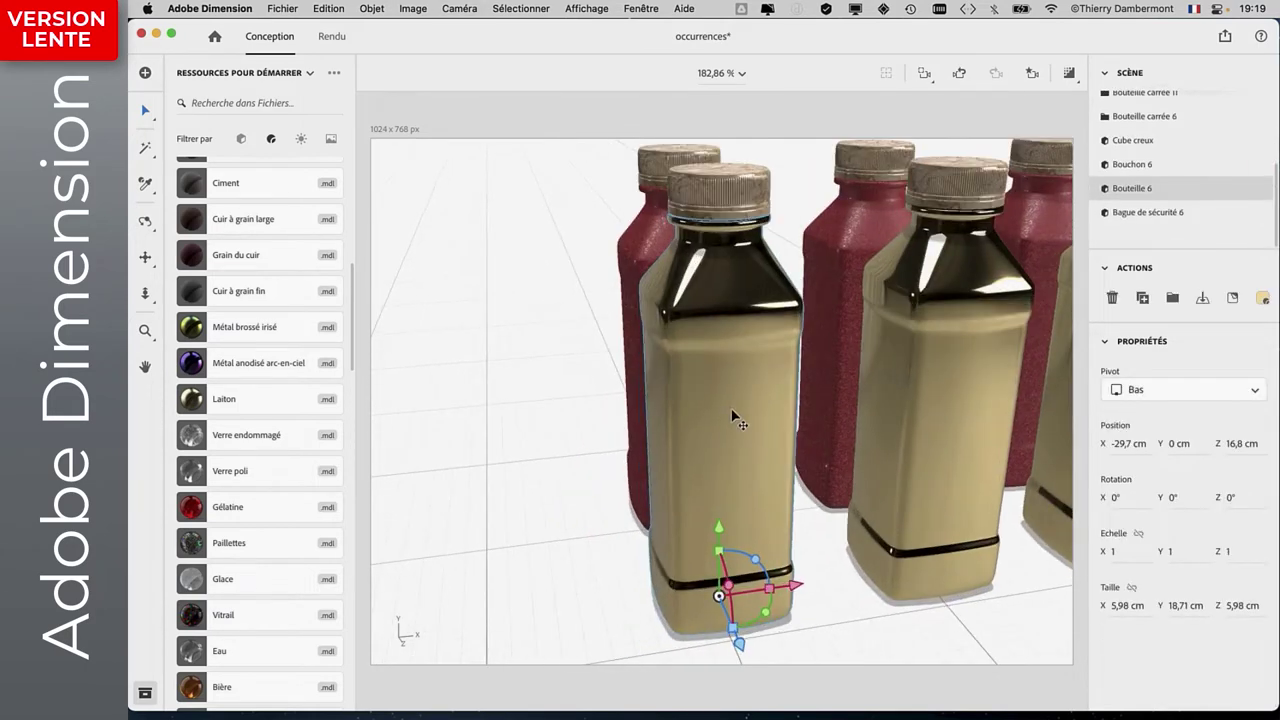
double_click(733, 418)
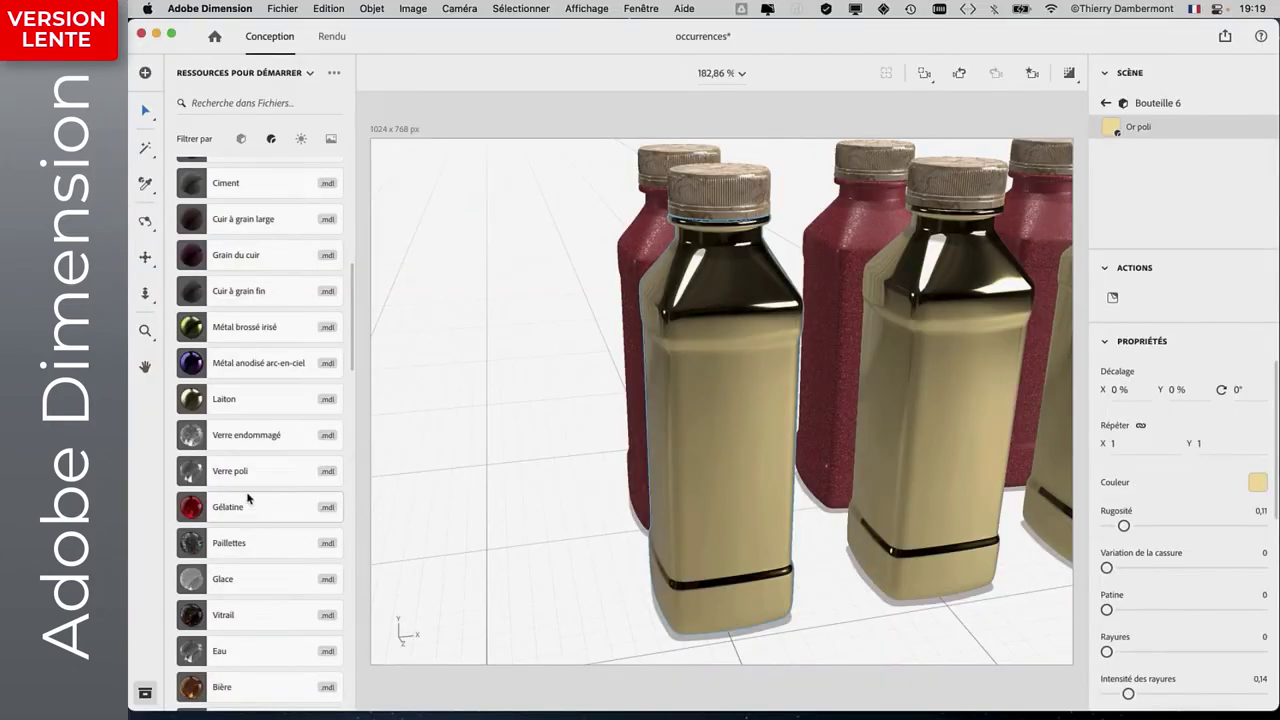
scroll(251, 500, down, 5)
scroll(252, 497, down, 5)
scroll(252, 497, down, 1)
scroll(252, 500, down, 2)
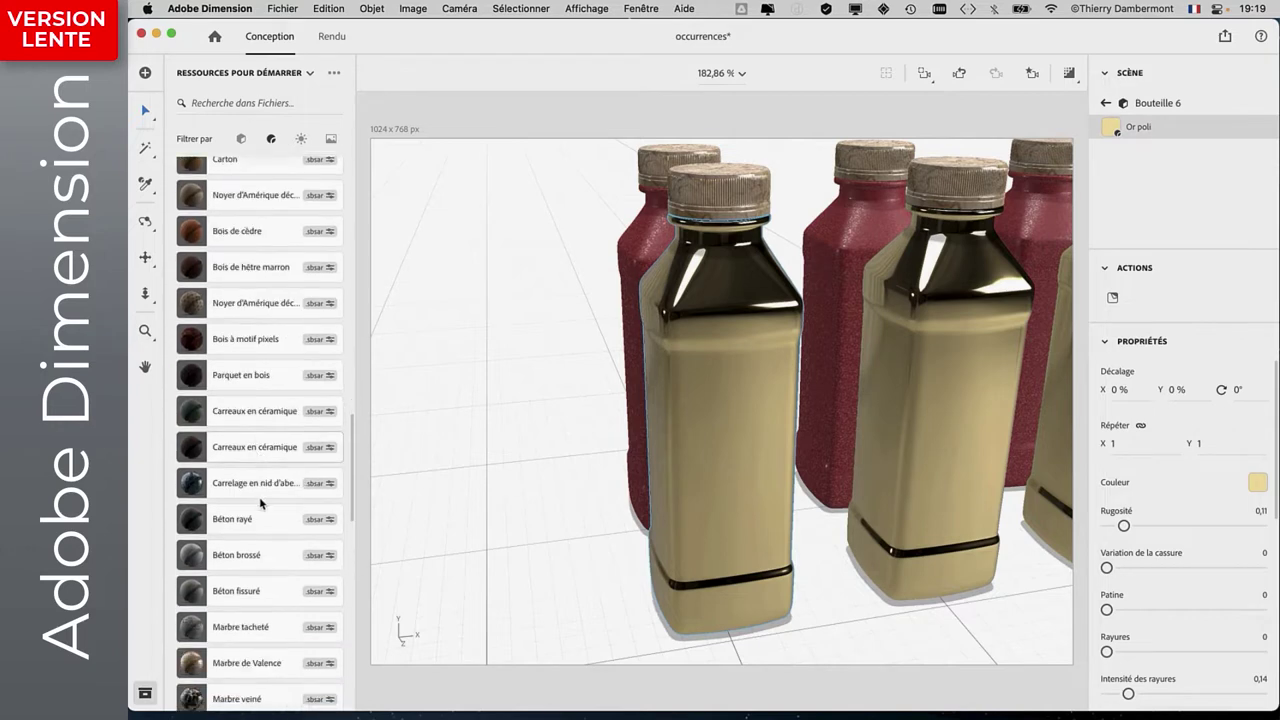
scroll(252, 500, down, 7)
scroll(252, 450, up, 10)
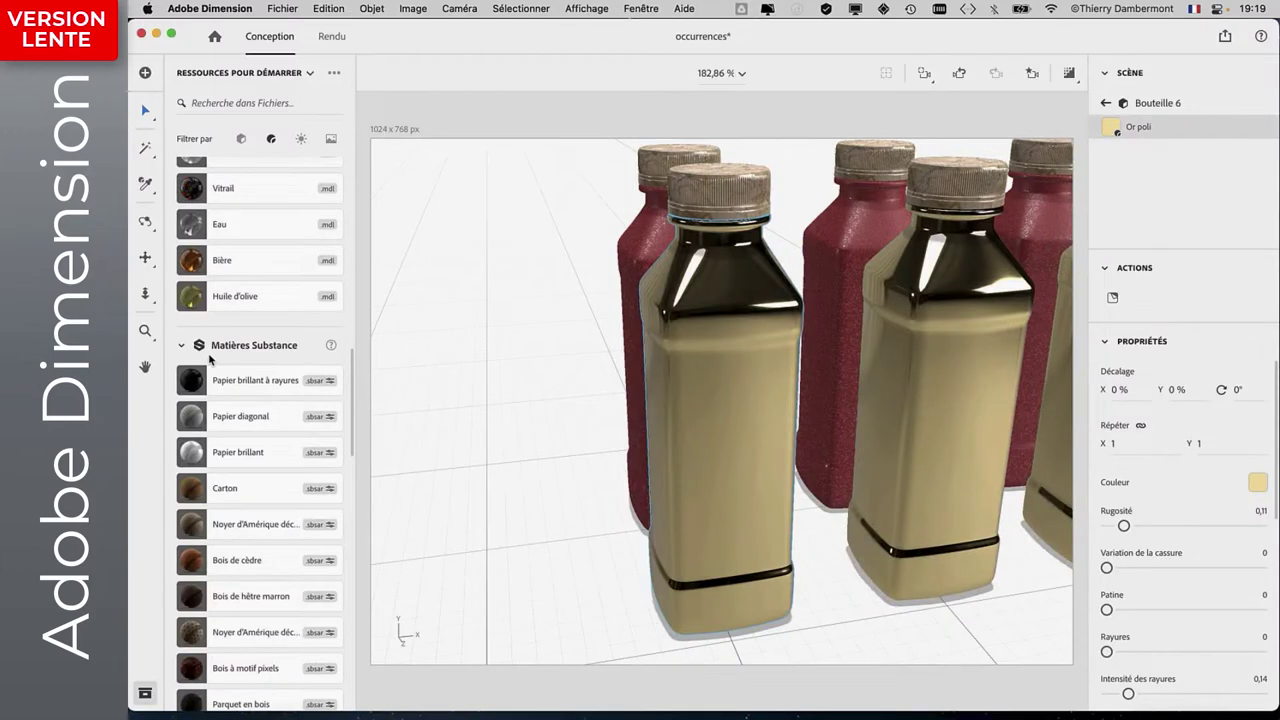
scroll(1150, 500, down, 3)
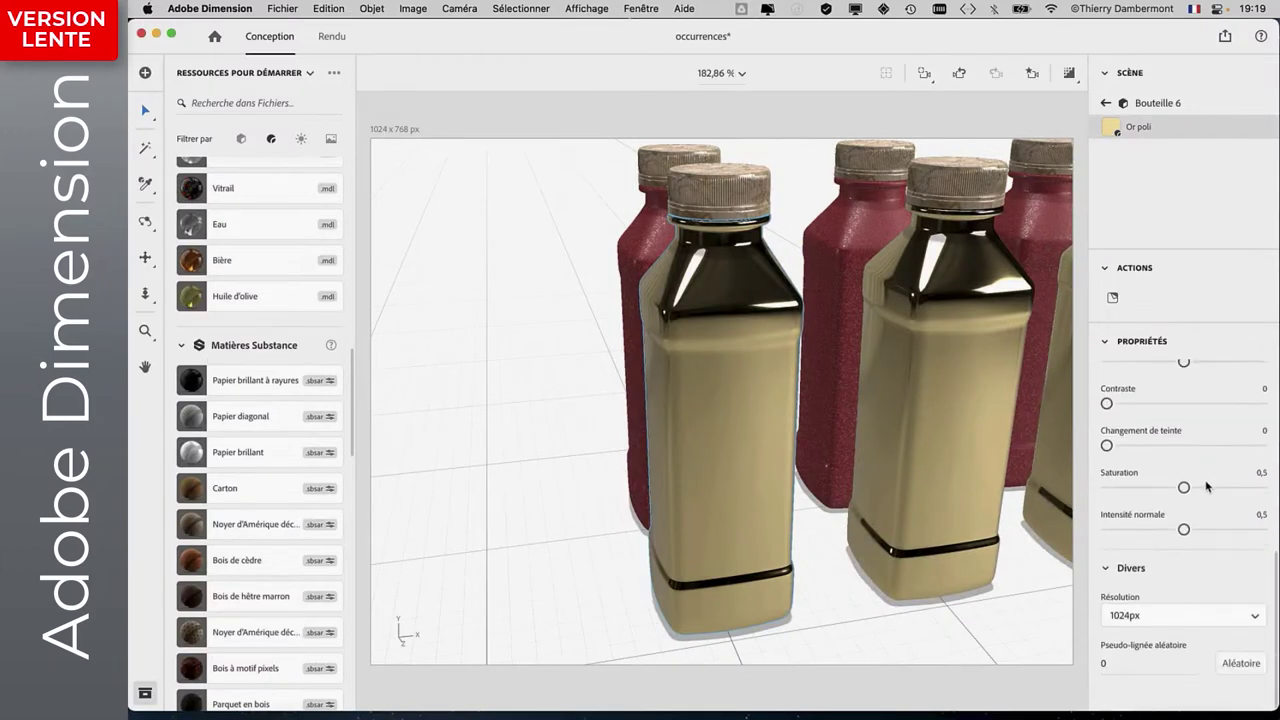
scroll(1211, 562, up, 3)
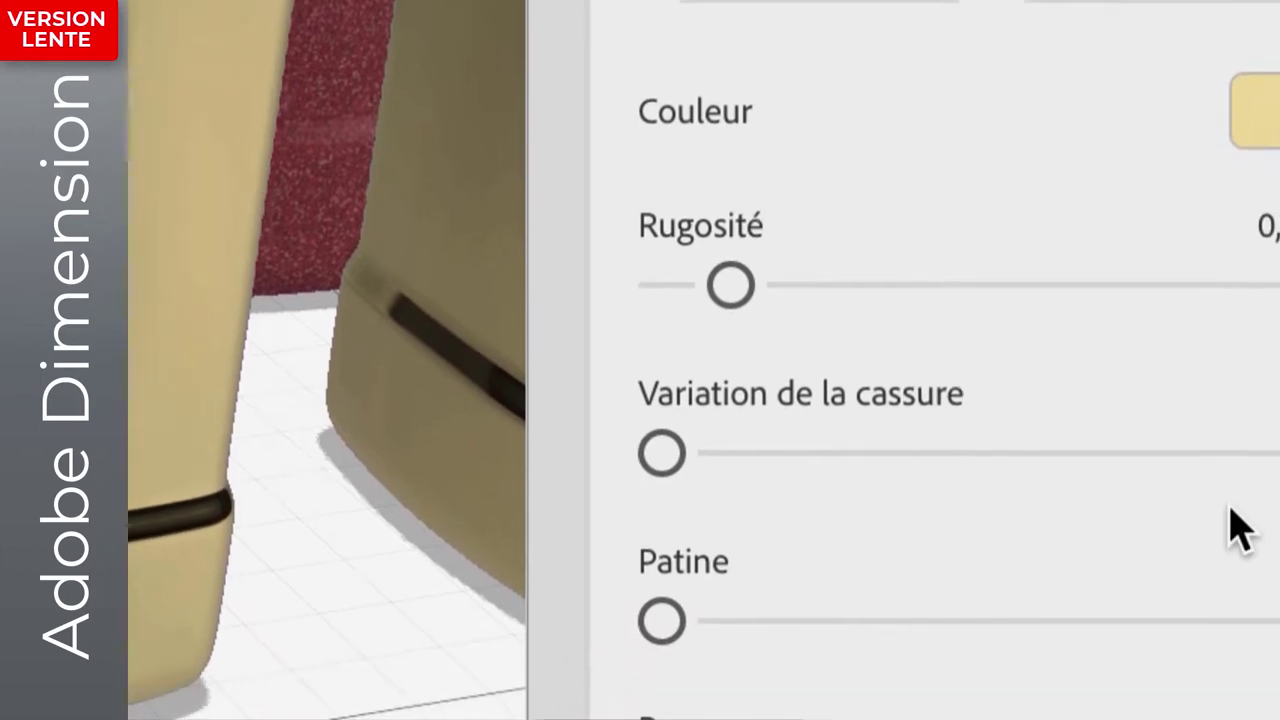
scroll(1240, 530, down, 1)
scroll(1240, 530, down, 2)
scroll(1240, 530, down, 1)
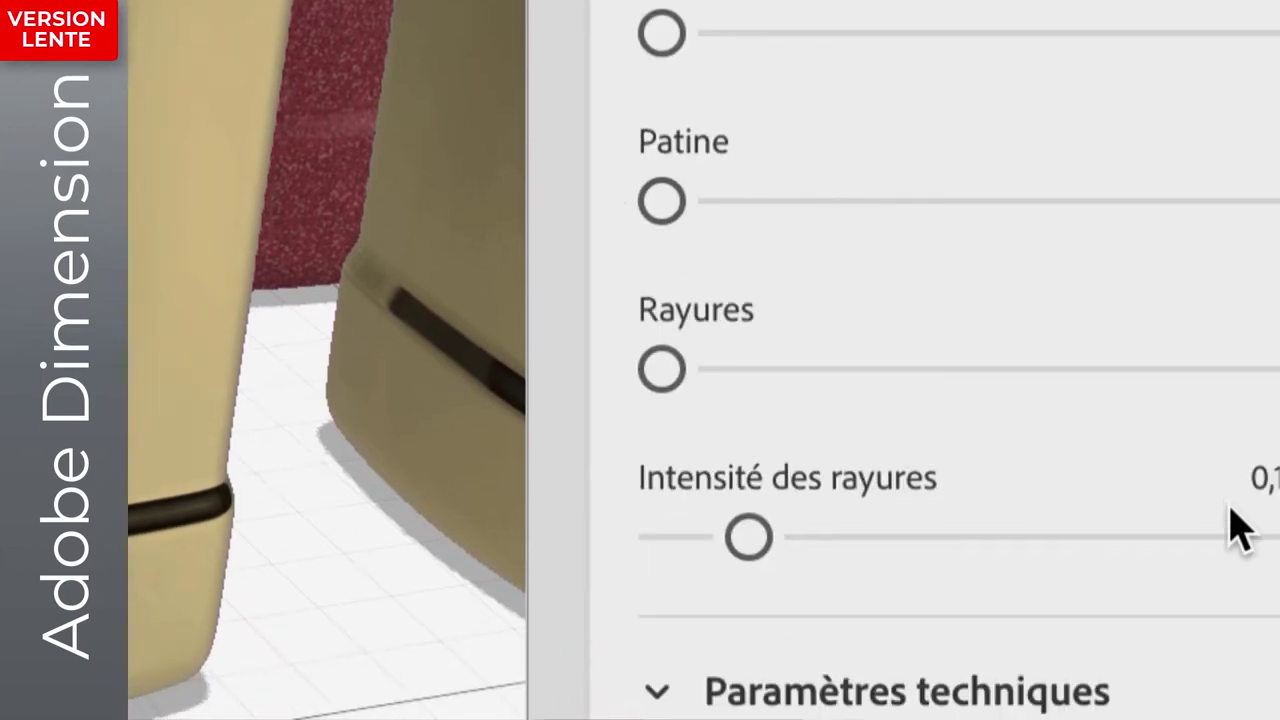
scroll(1240, 530, down, 1)
scroll(1240, 530, down, 5)
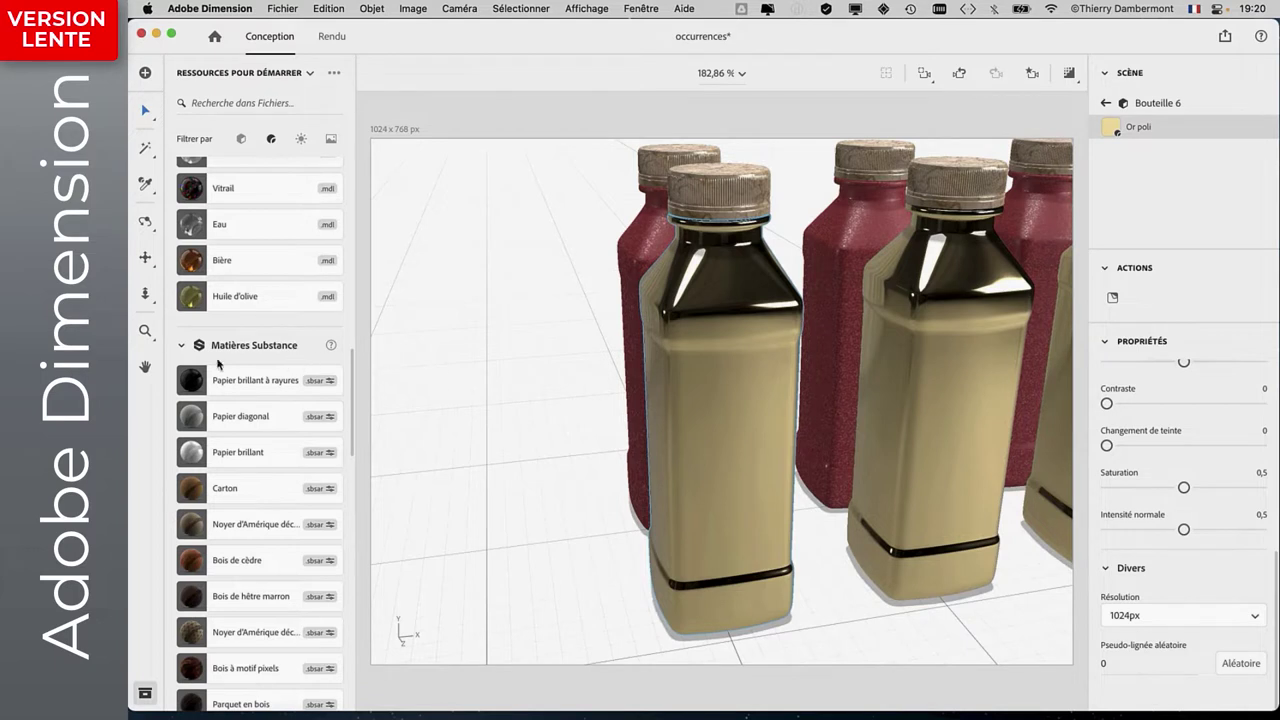
scroll(249, 299, up, 1)
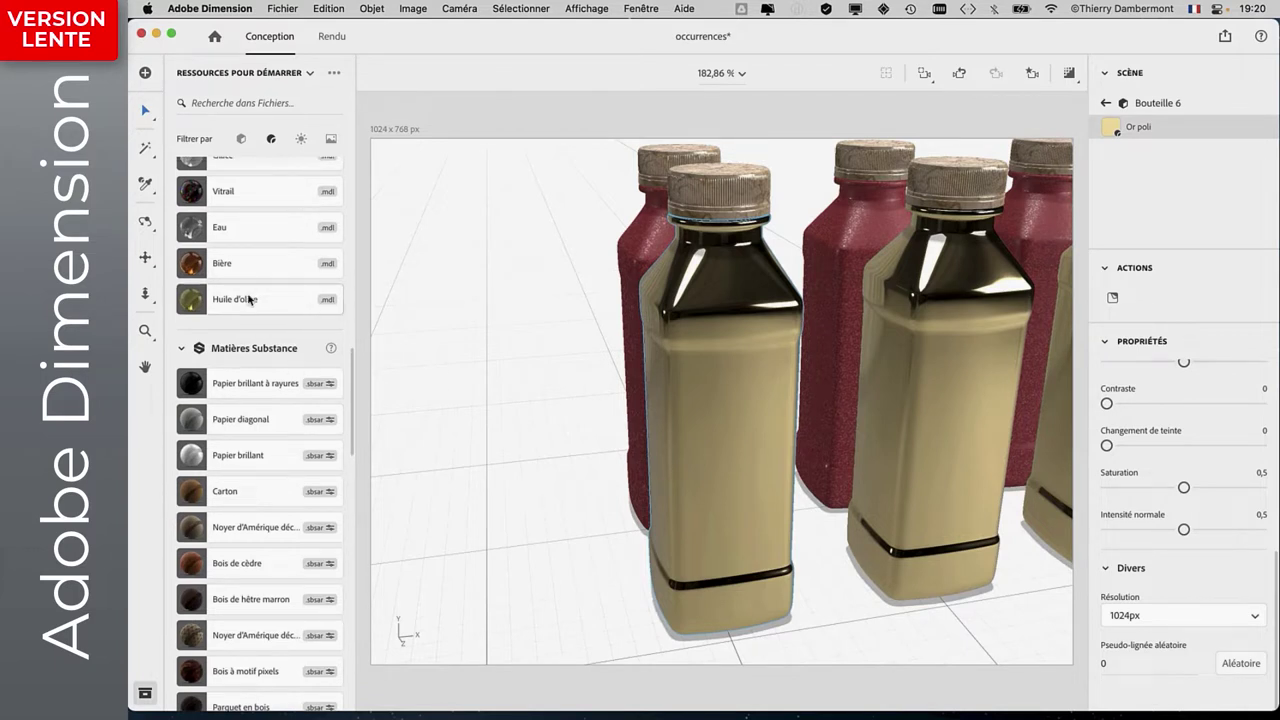
scroll(249, 299, up, 10)
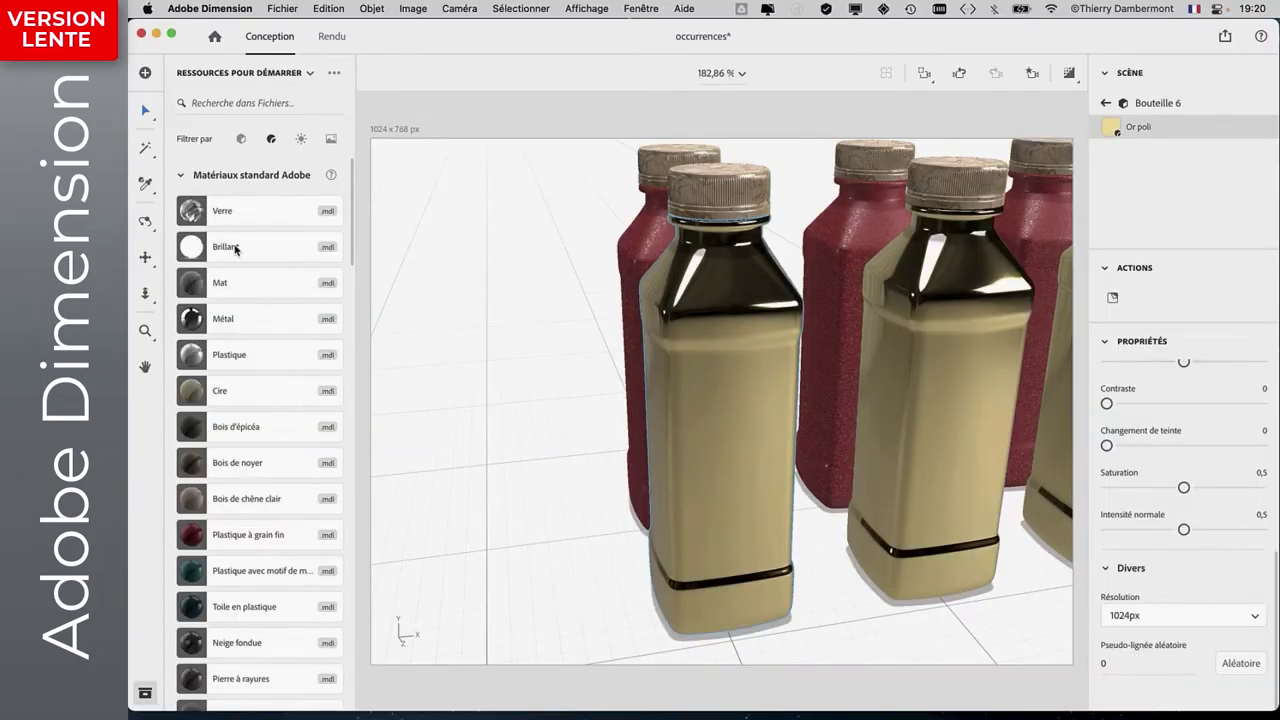
scroll(240, 260, down, 5)
scroll(255, 320, down, 5)
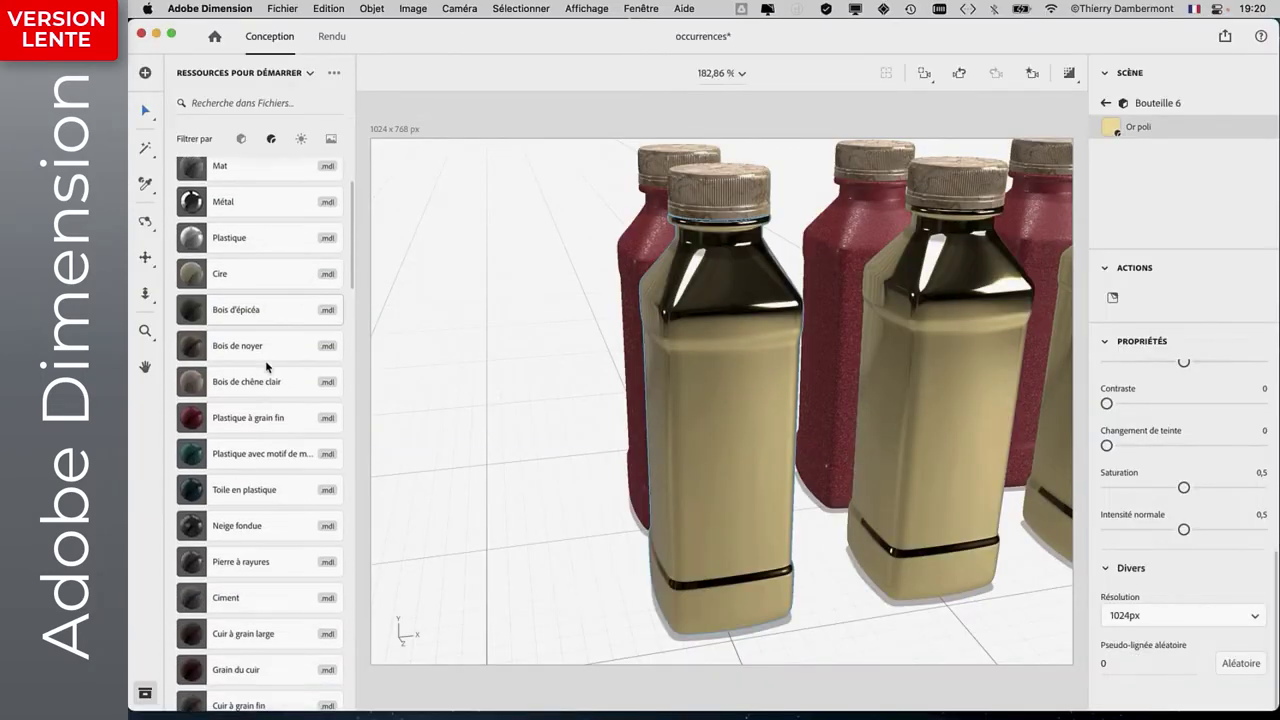
scroll(265, 361, down, 5)
scroll(265, 367, down, 1)
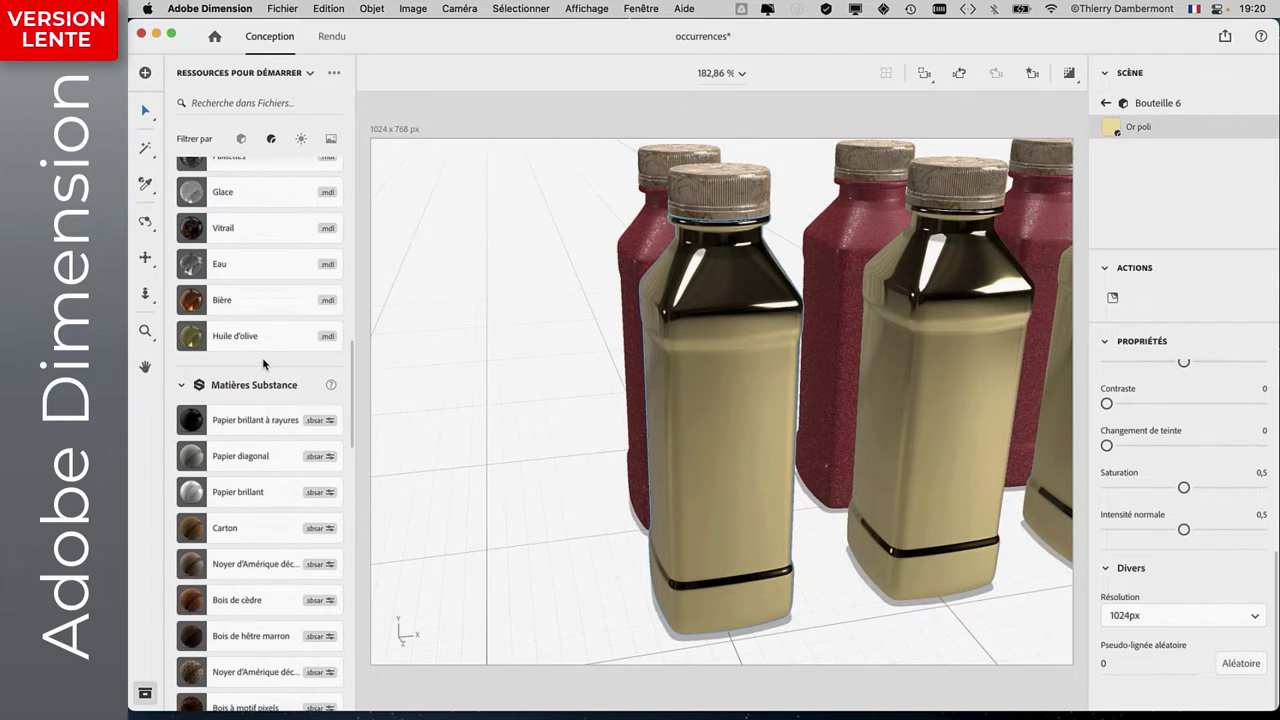
scroll(262, 357, up, 2)
scroll(261, 352, up, 2)
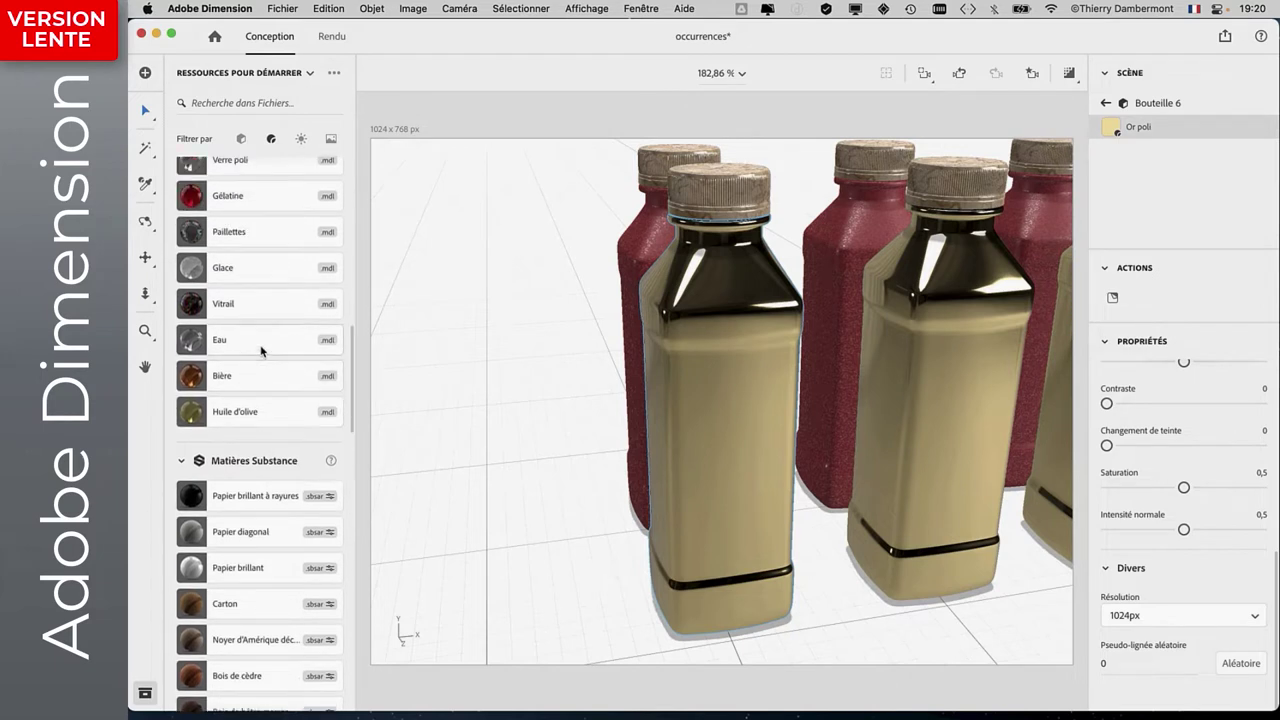
scroll(262, 345, up, 2)
scroll(255, 330, up, 1)
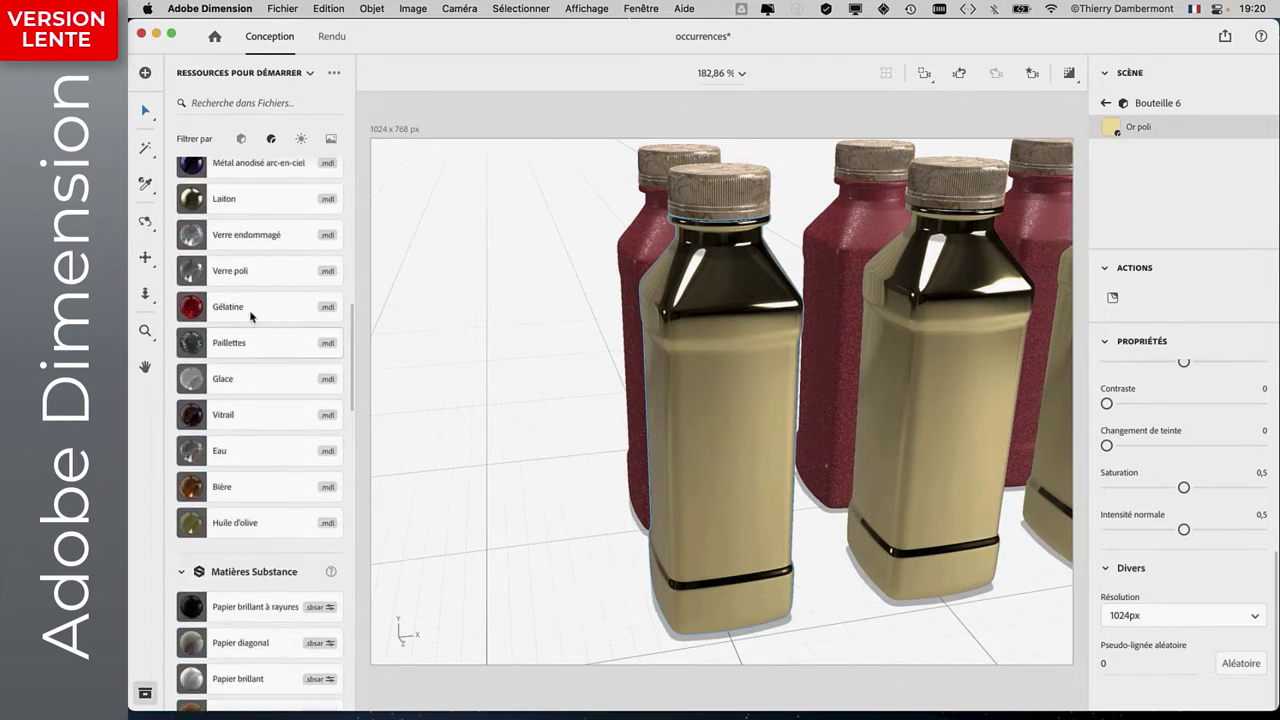
Apply the Laiton brass material to the selected square bottles.
click(233, 205)
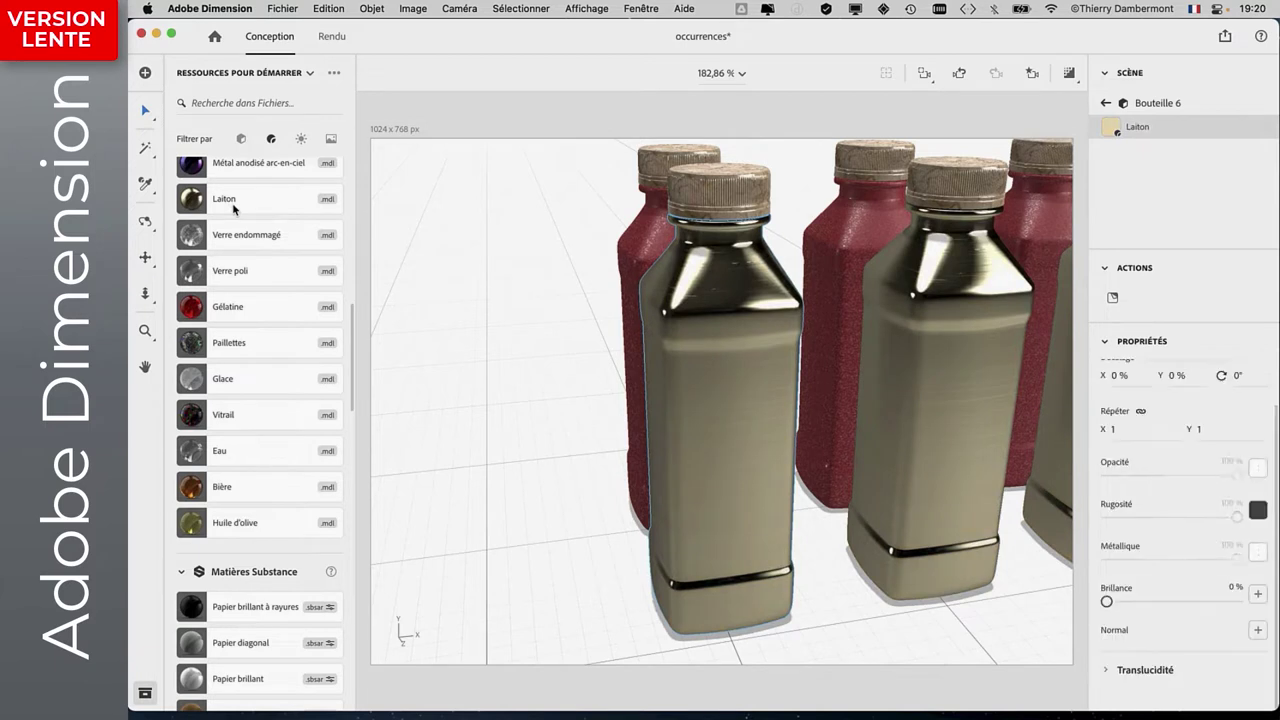
scroll(1180, 453, up, 1)
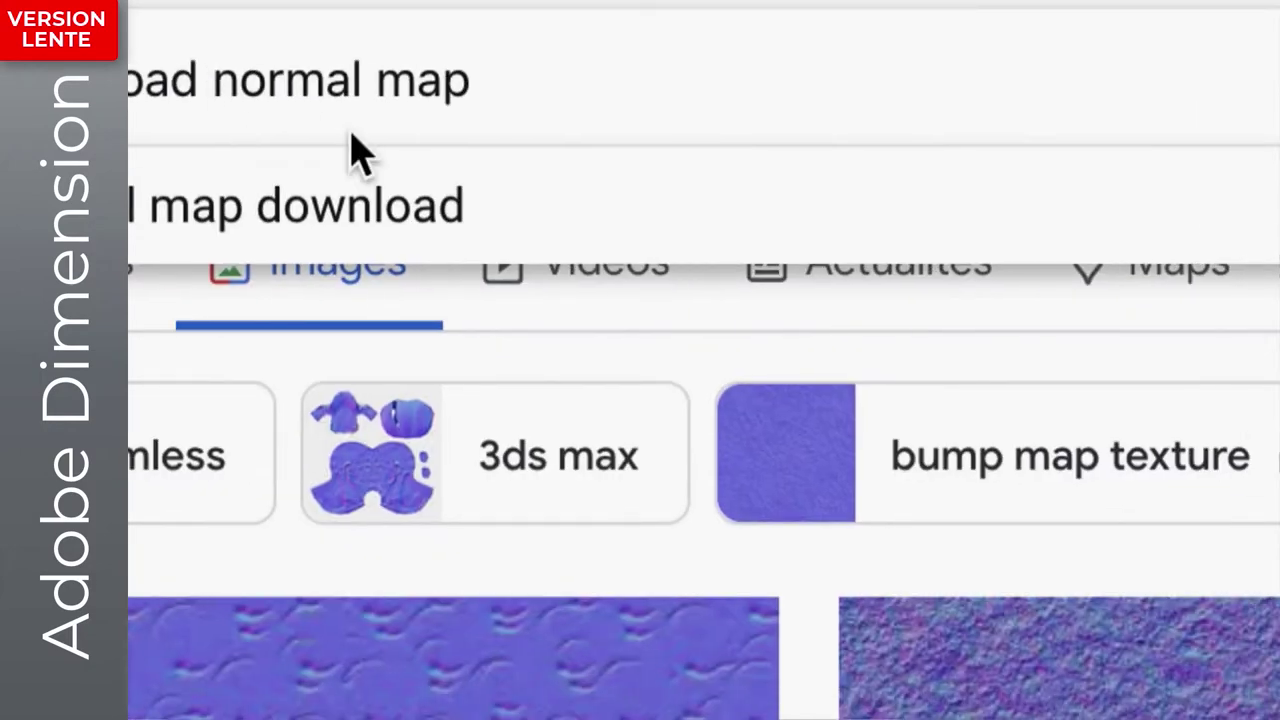
Search Google Images for 'art deco download free normal map'.
text(fr)
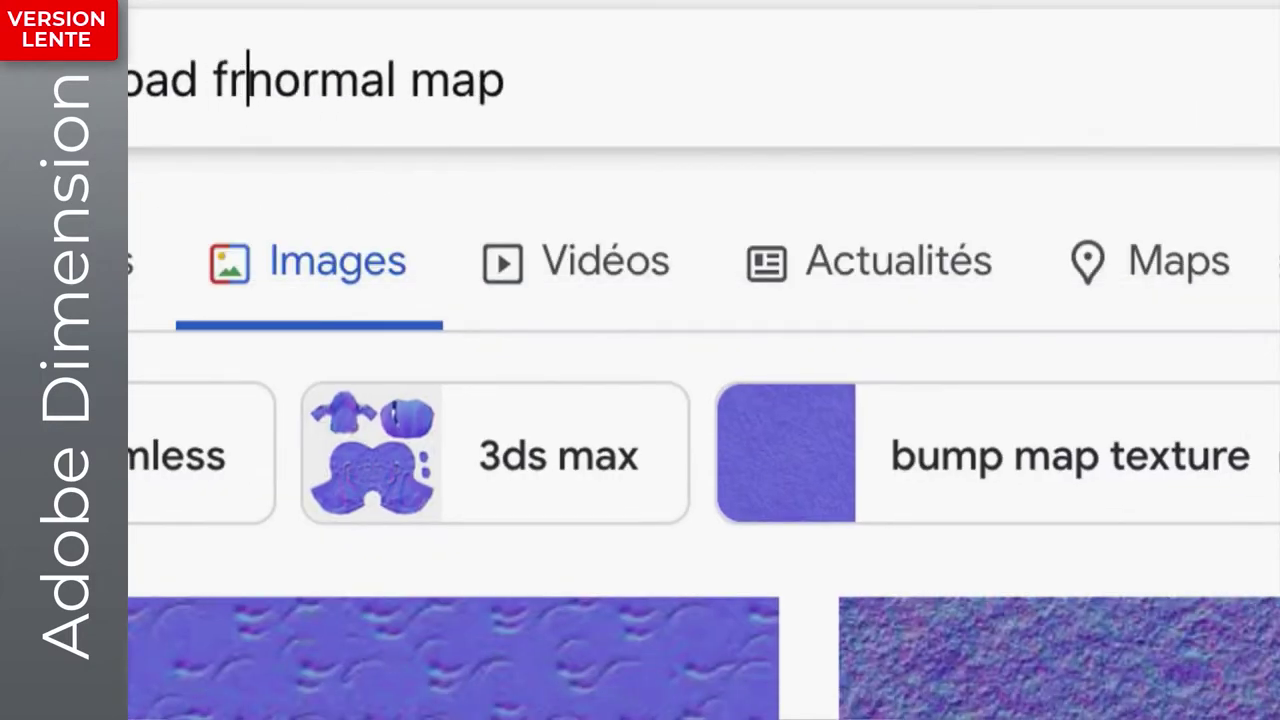
text(ee)
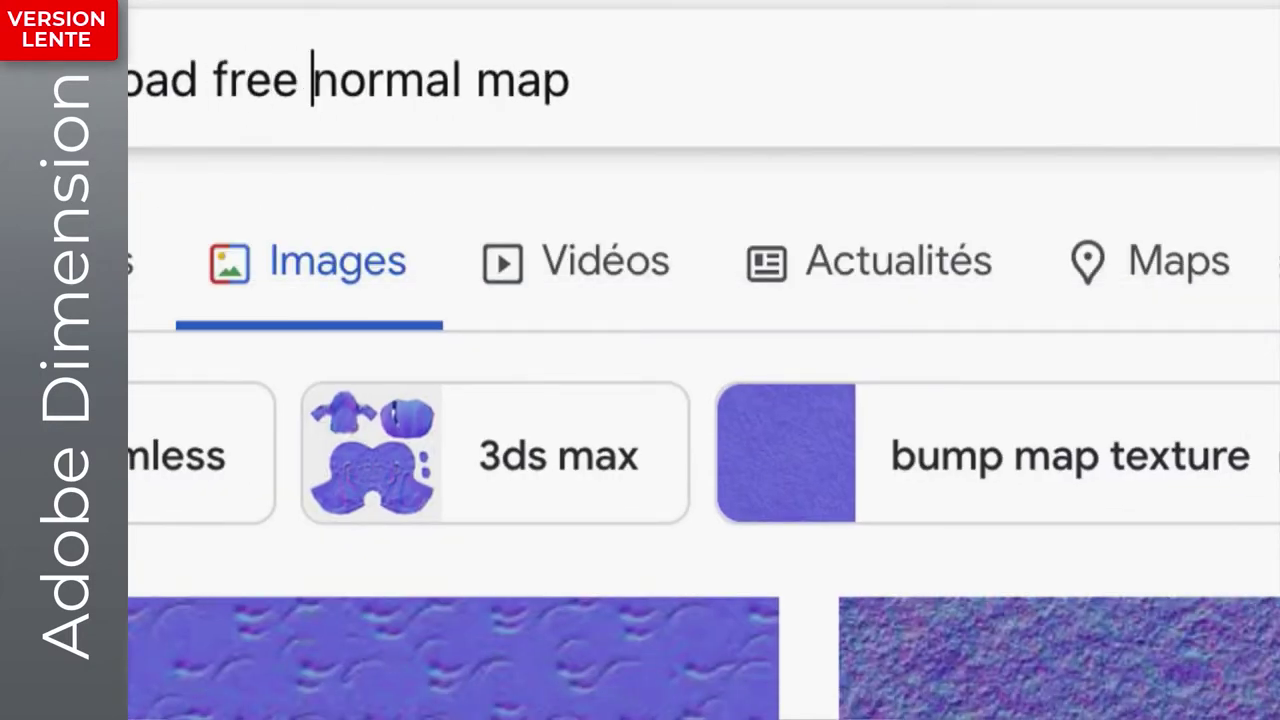
key(Return)
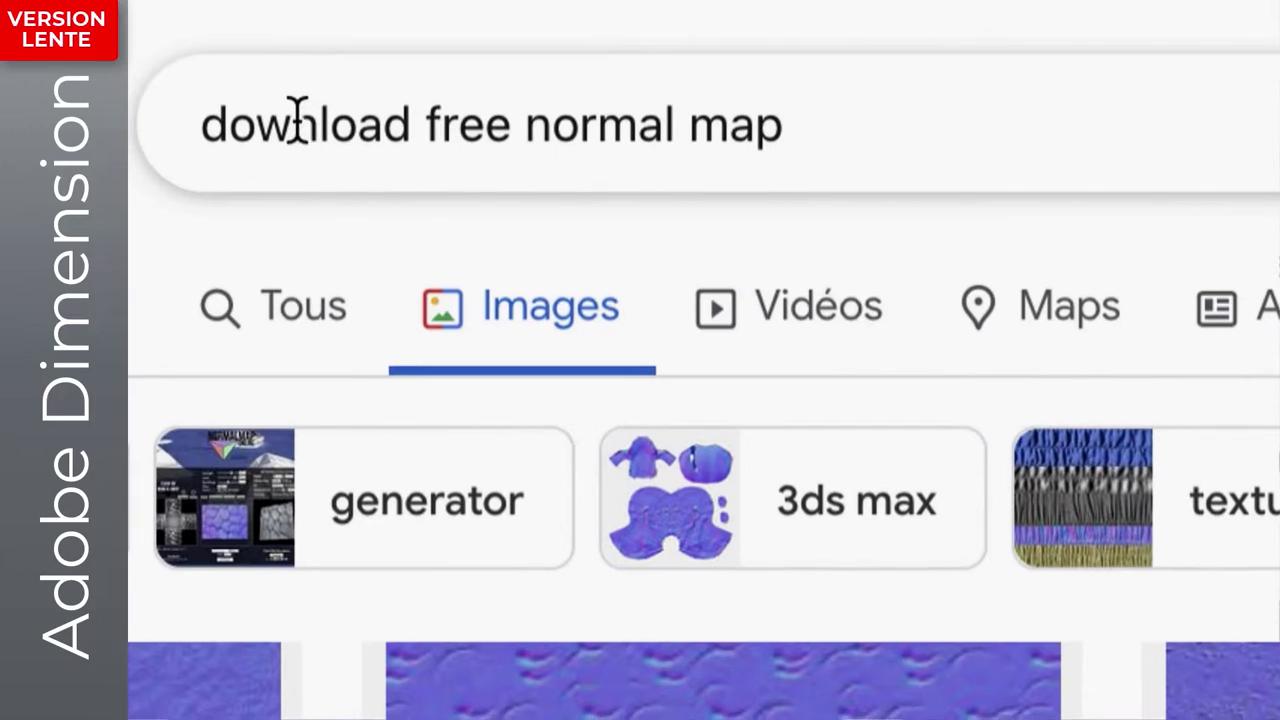
click(279, 115)
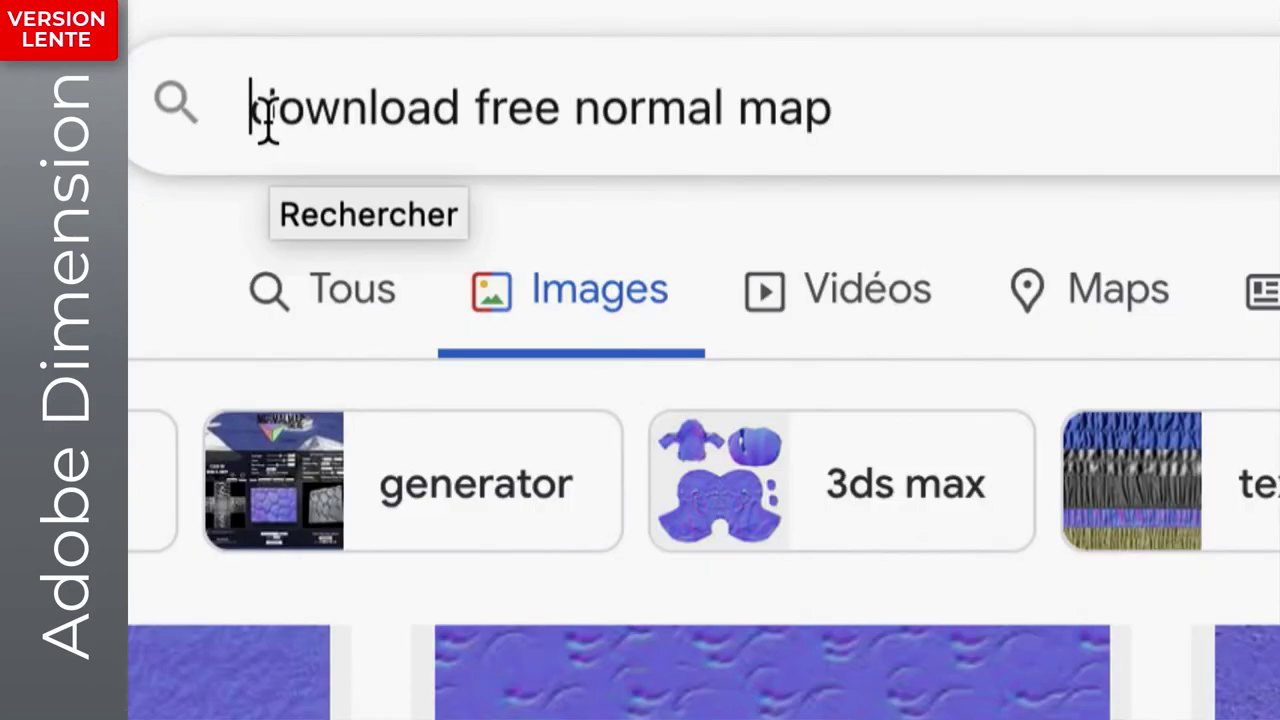
text(art dec)
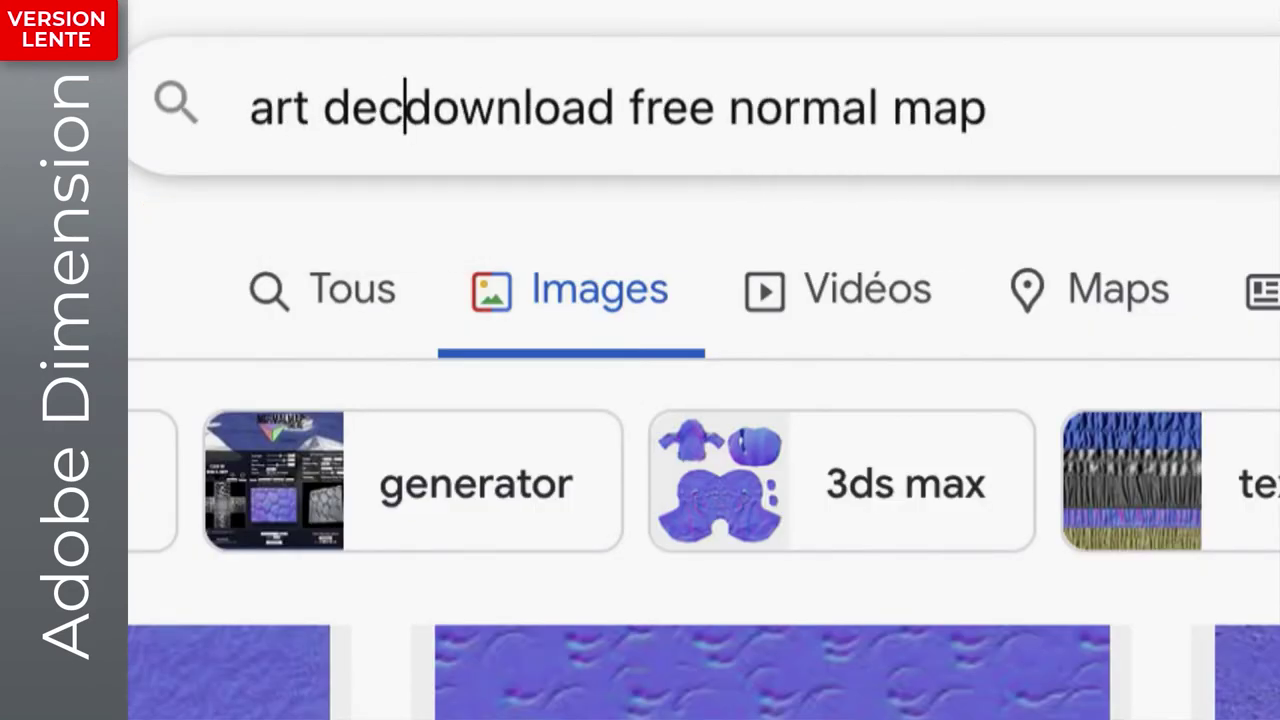
text(o)
key(Return)
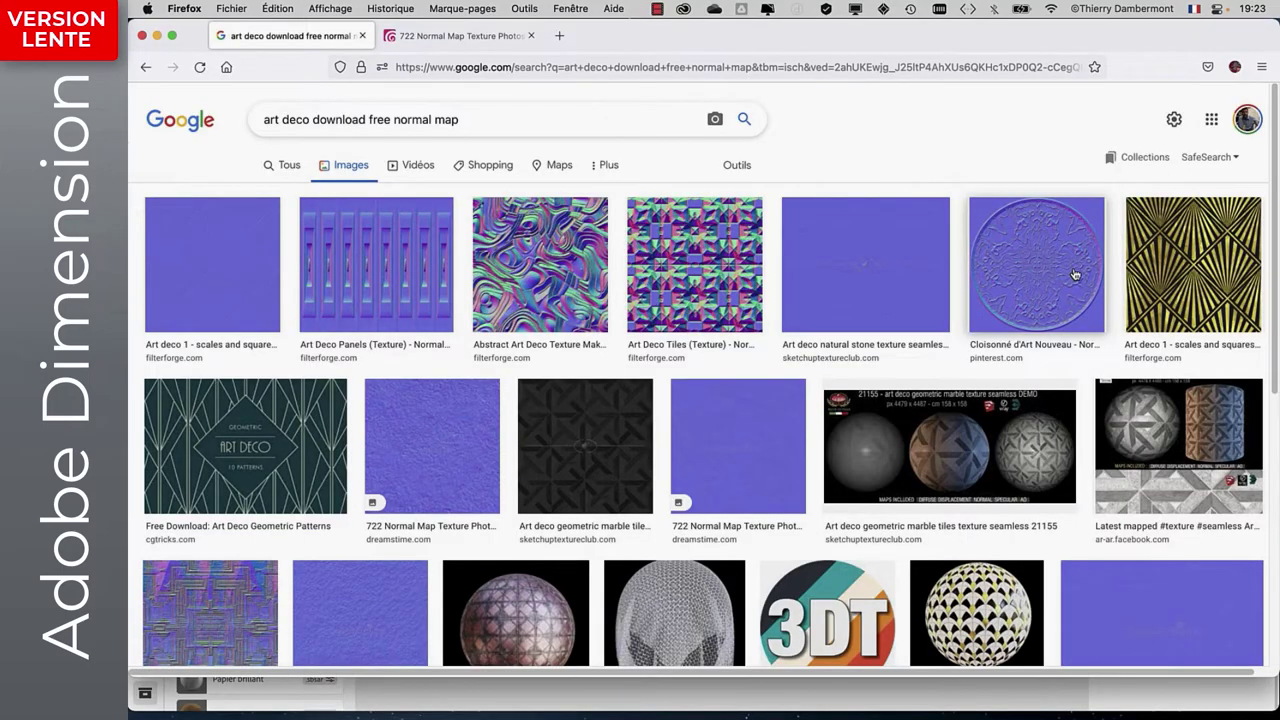
Save the Cloisonné d'Art Nouveau normal map image into the docs cours 4 Dimension folder.
click(1055, 276)
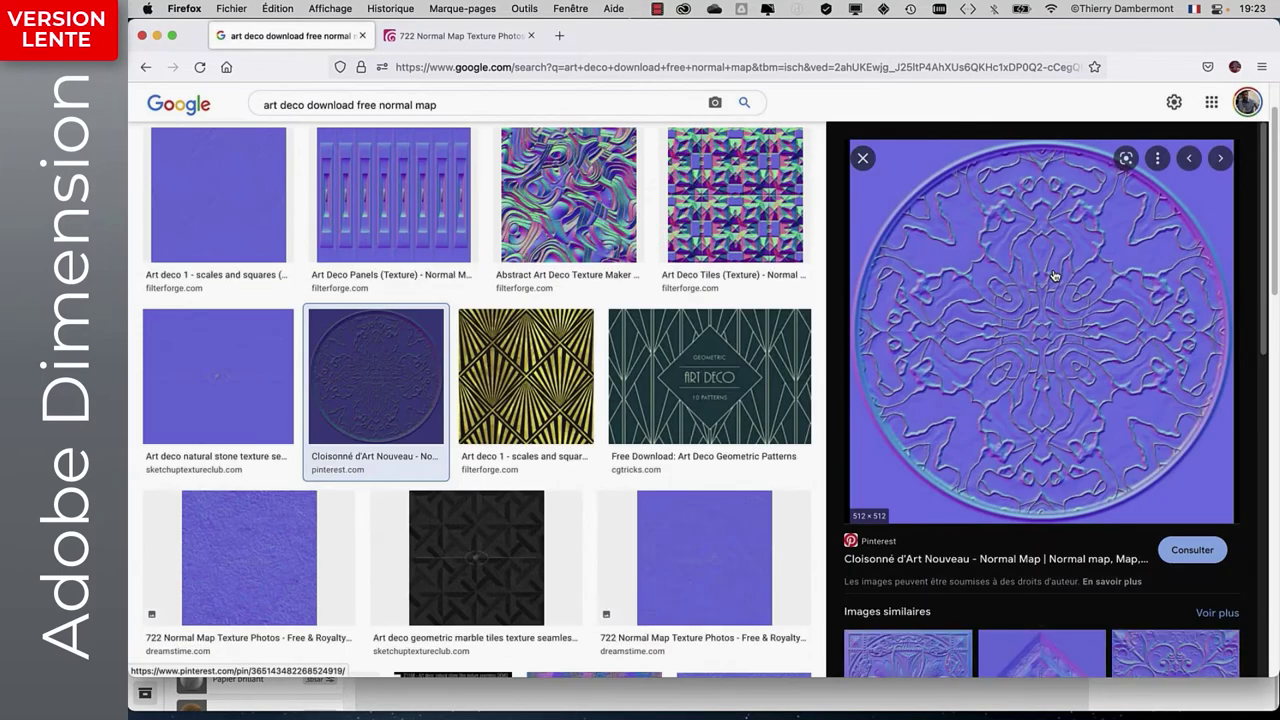
click(1071, 323)
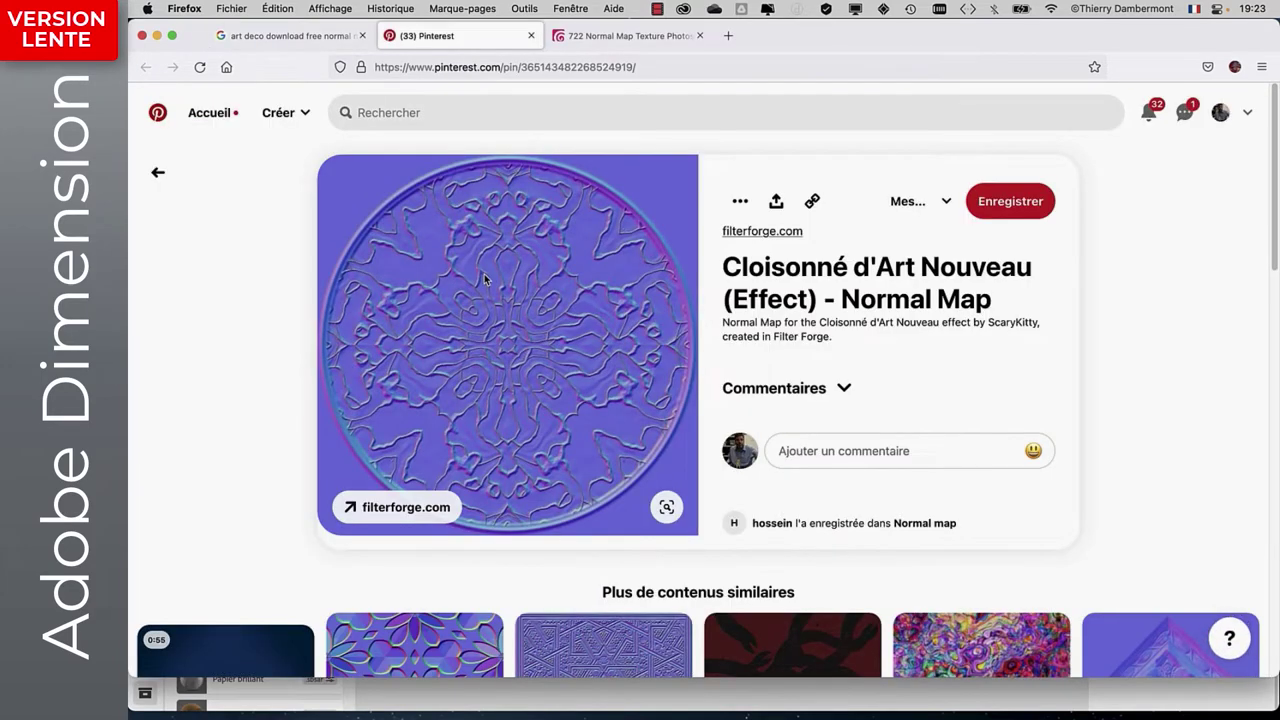
right_click(488, 281)
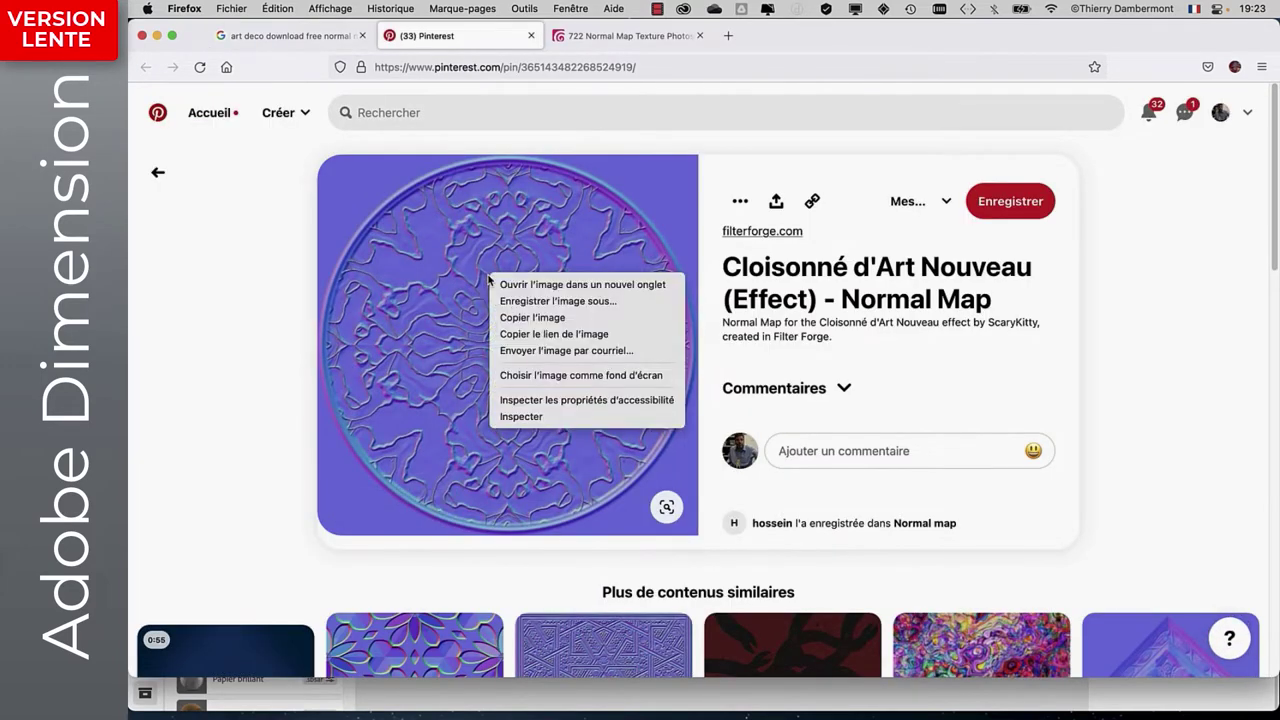
click(571, 303)
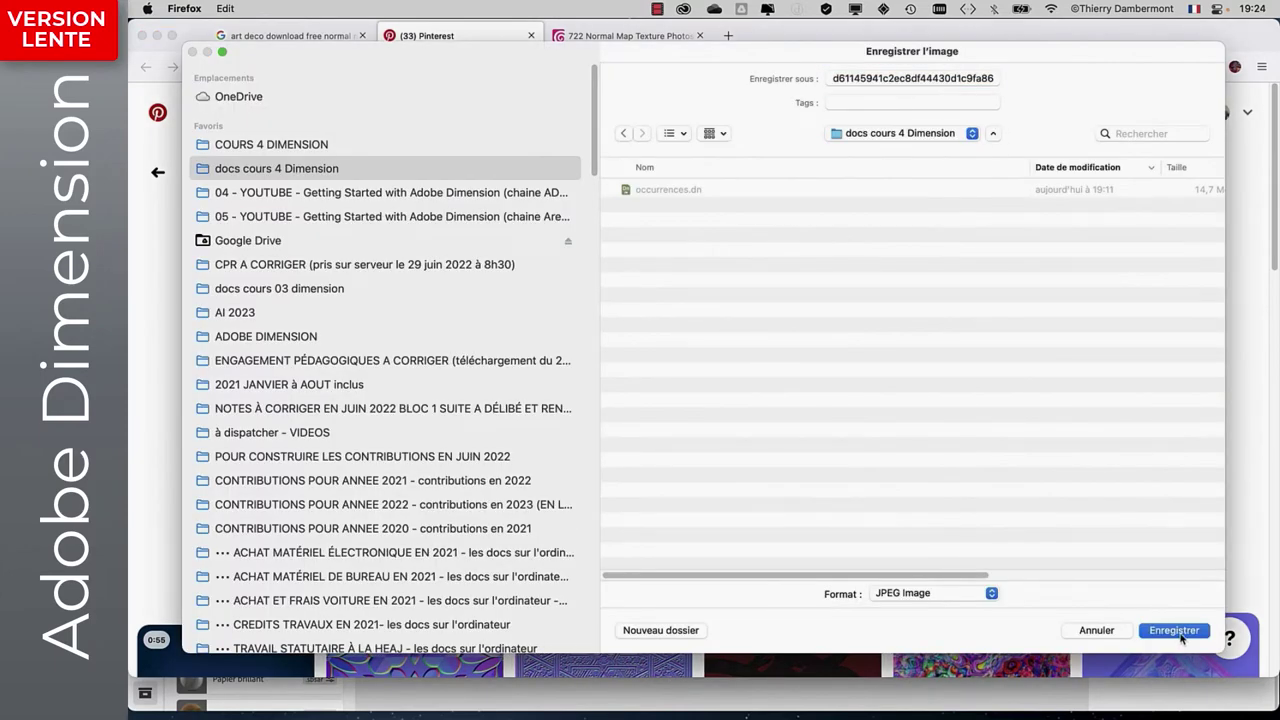
click(1180, 632)
key(super+Tab)
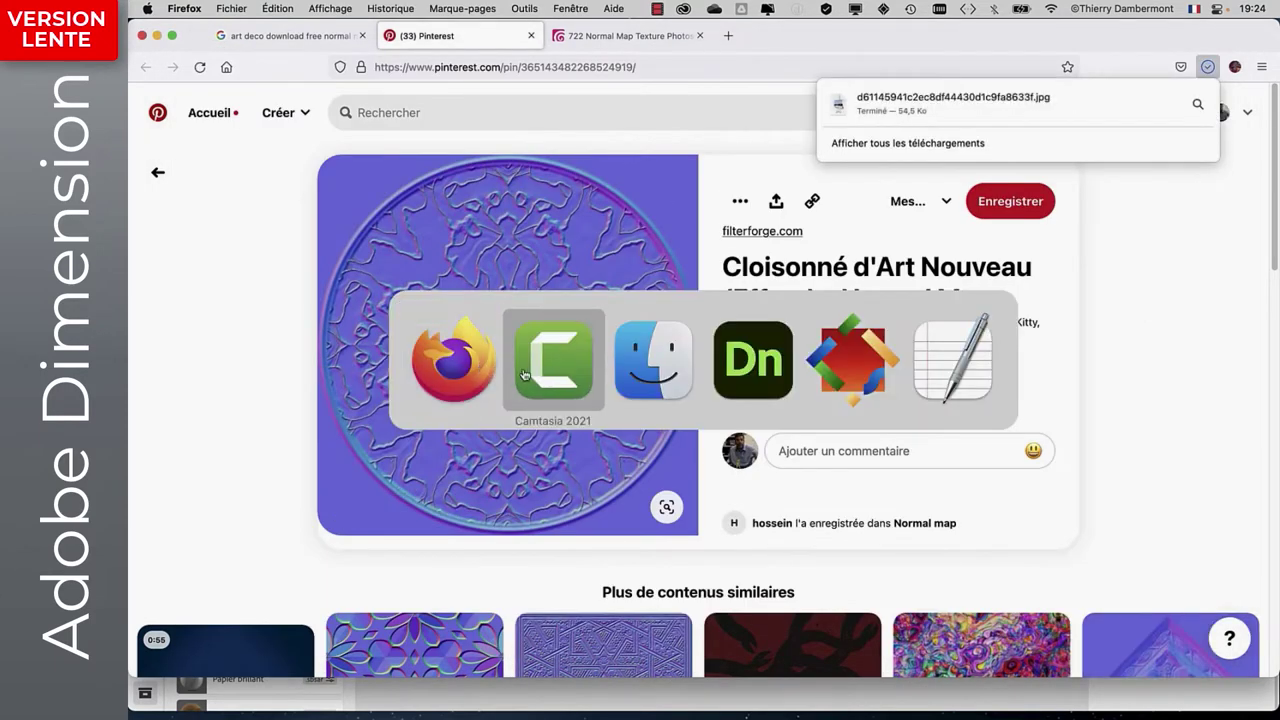
Back in Dimension, load the downloaded Cloisonné medallion .jpg as the brass material's Normal map.
click(157, 35)
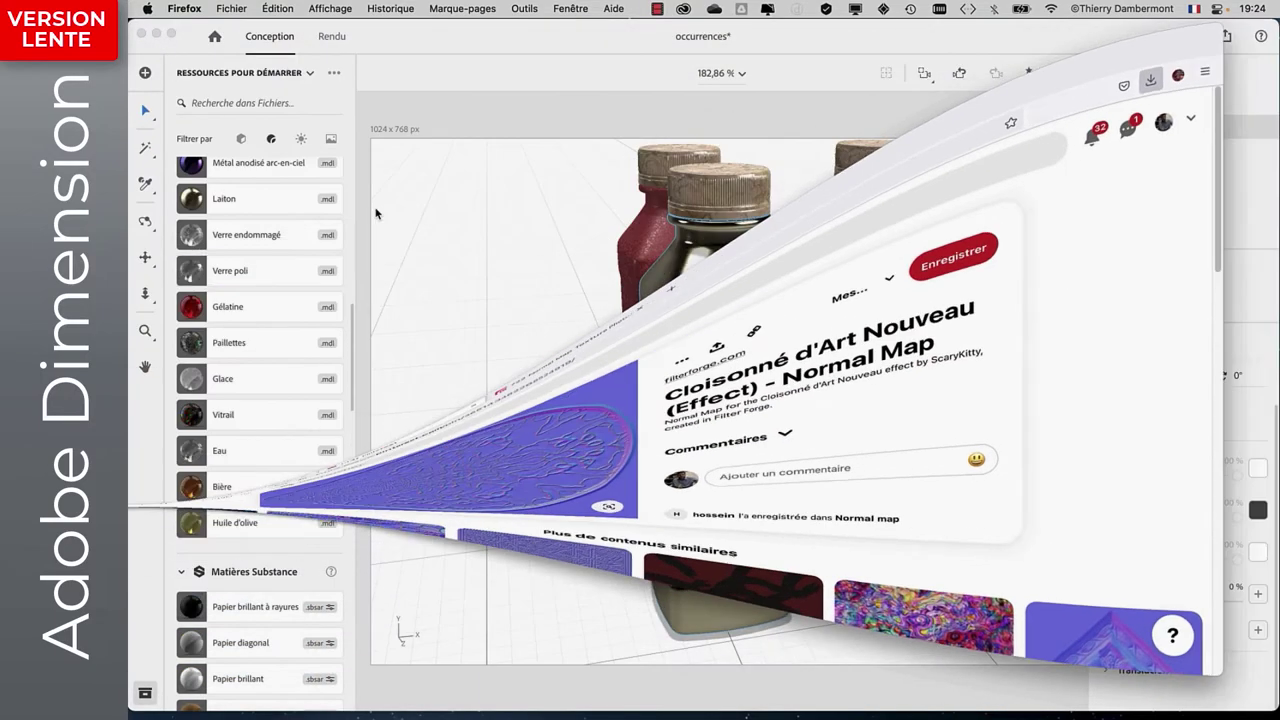
click(410, 40)
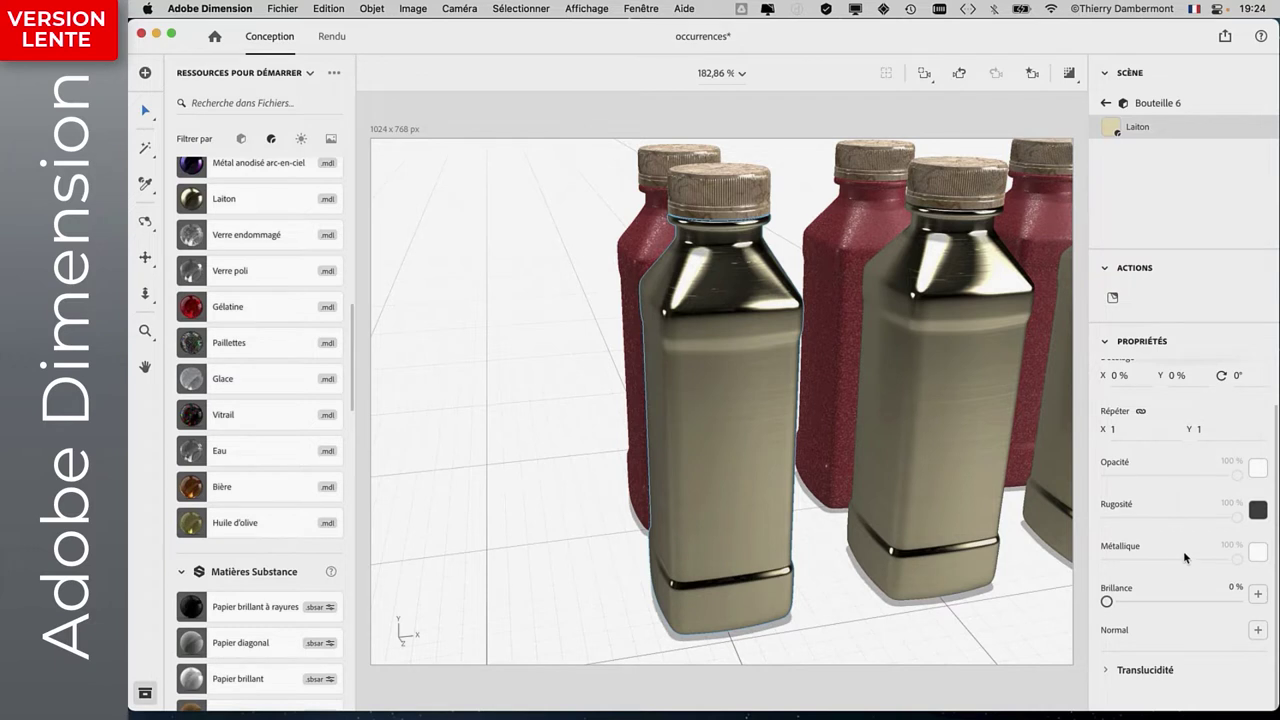
click(1256, 632)
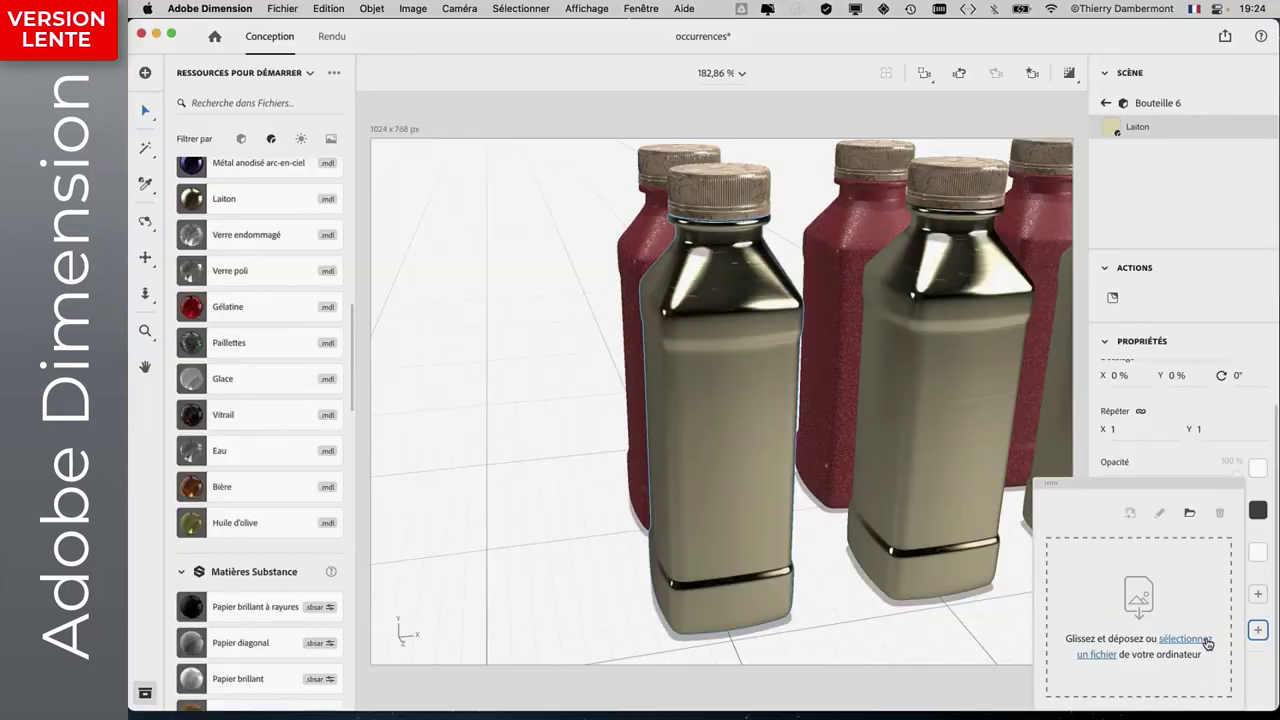
click(1208, 644)
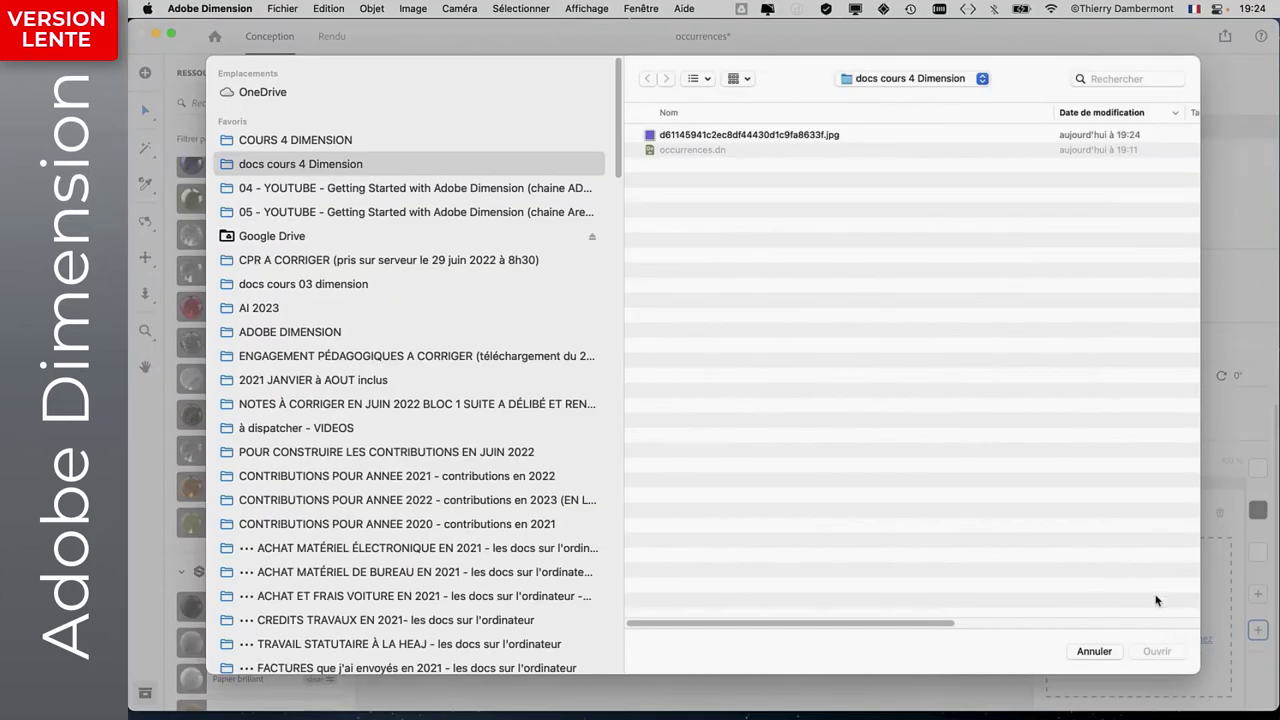
click(722, 134)
click(1152, 651)
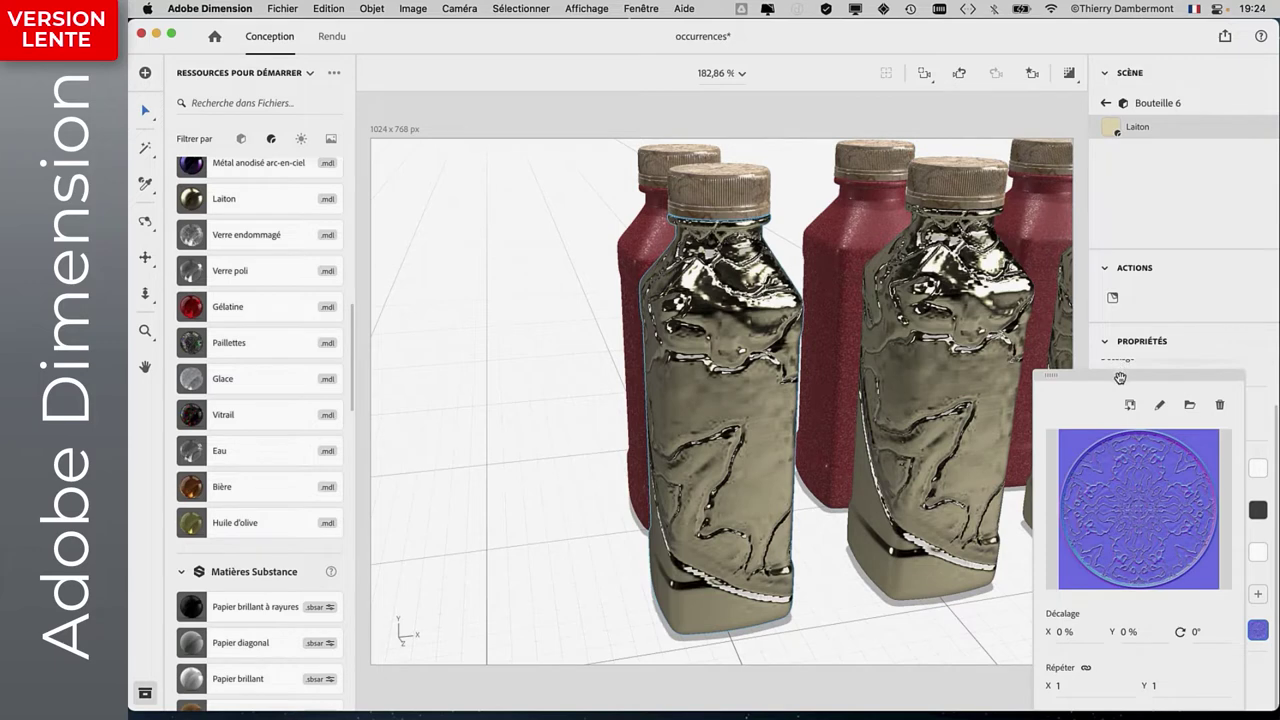
Set the brass normal map offset to X -7 %, Y 32 % and repeat to 4,7, checking the bottles.
drag(1120, 377, 437, 170)
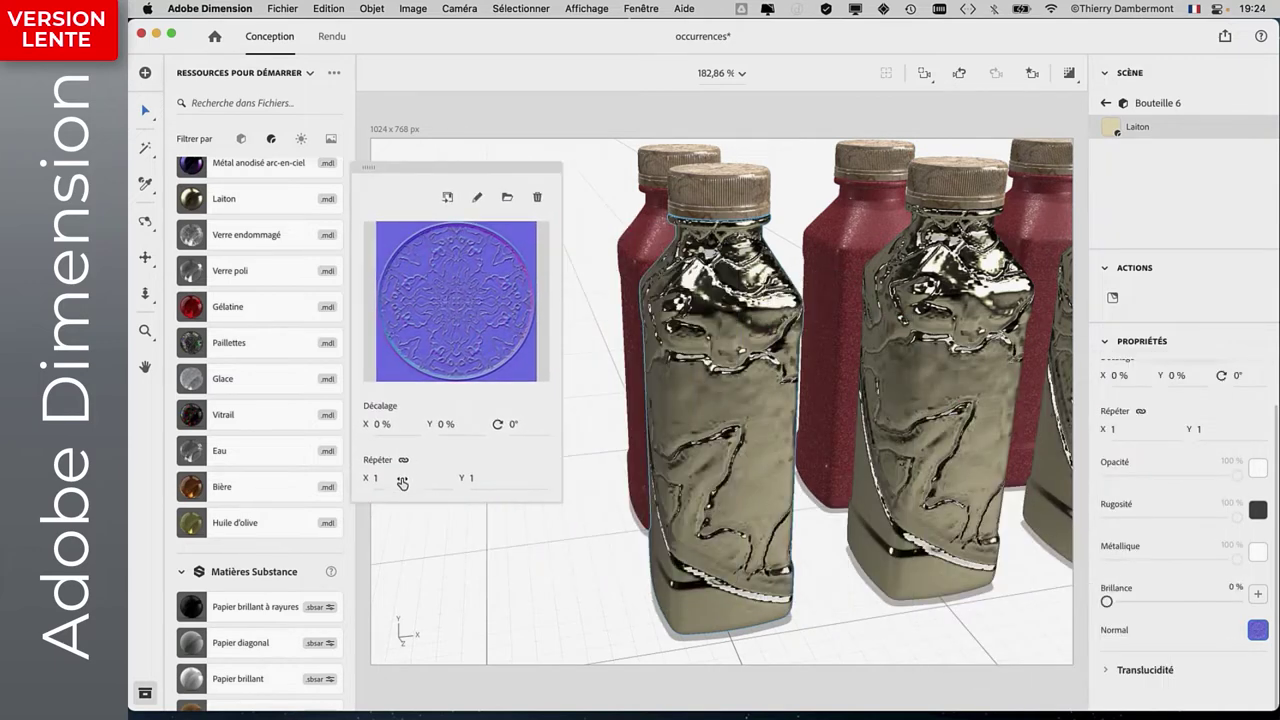
drag(403, 449, 390, 440)
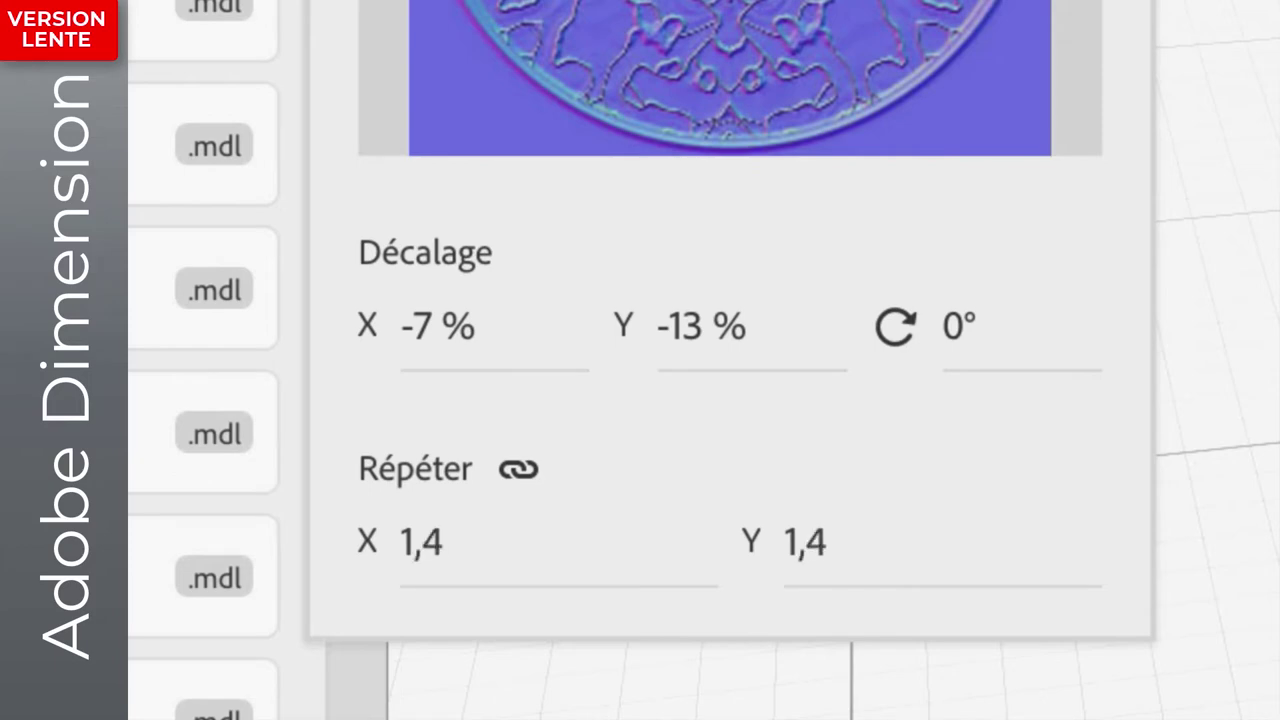
drag(367, 541, 355, 541)
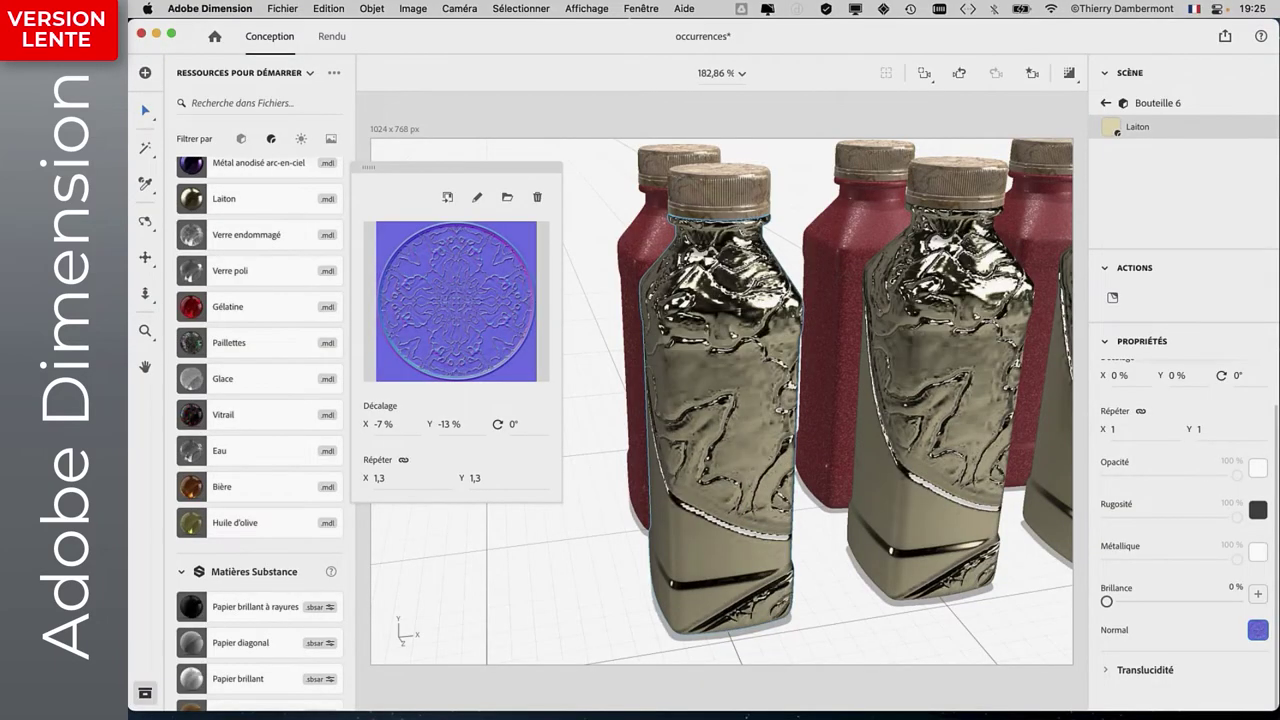
mouse_move(378, 478)
mouse_down()
mouse_move(400, 478)
mouse_move(384, 481)
mouse_up()
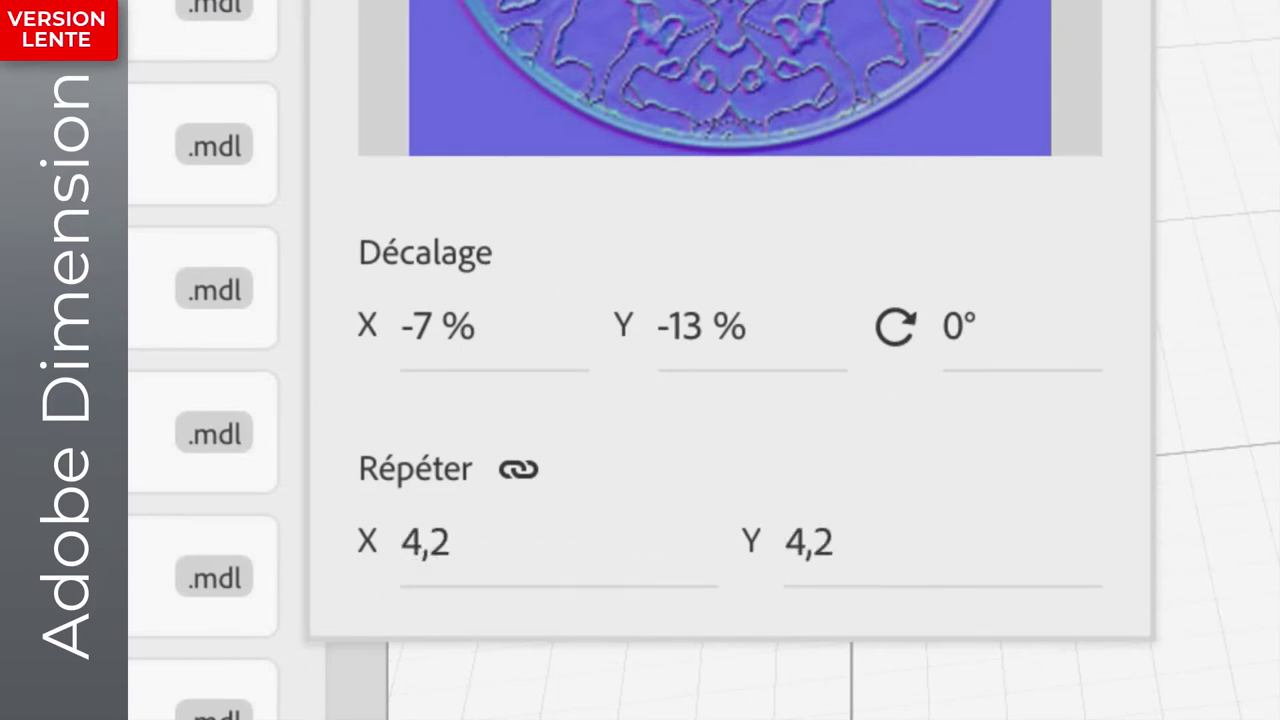
drag(806, 563, 830, 563)
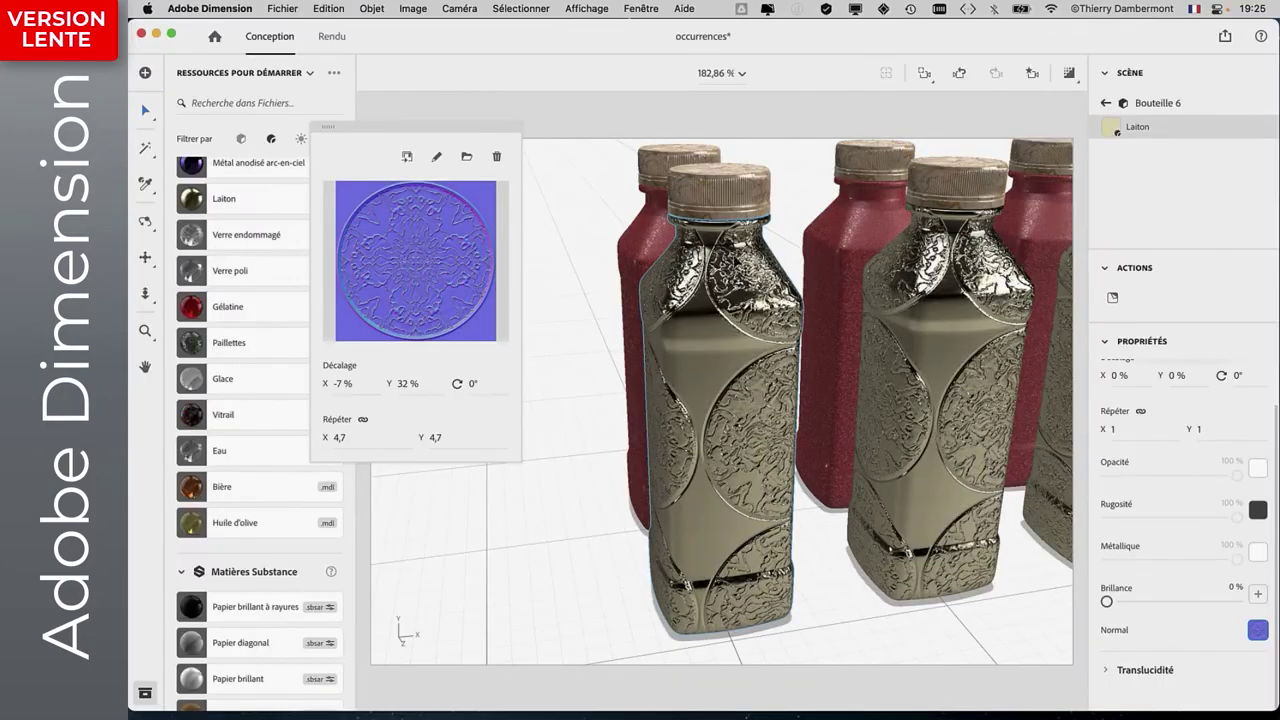
mouse_move(805, 383)
middle_down()
mouse_move(575, 409)
mouse_move(775, 345)
mouse_move(745, 425)
mouse_move(974, 437)
mouse_move(903, 409)
mouse_move(891, 437)
mouse_move(820, 391)
mouse_move(855, 309)
mouse_move(763, 437)
mouse_move(731, 437)
mouse_move(810, 455)
mouse_move(778, 435)
middle_up()
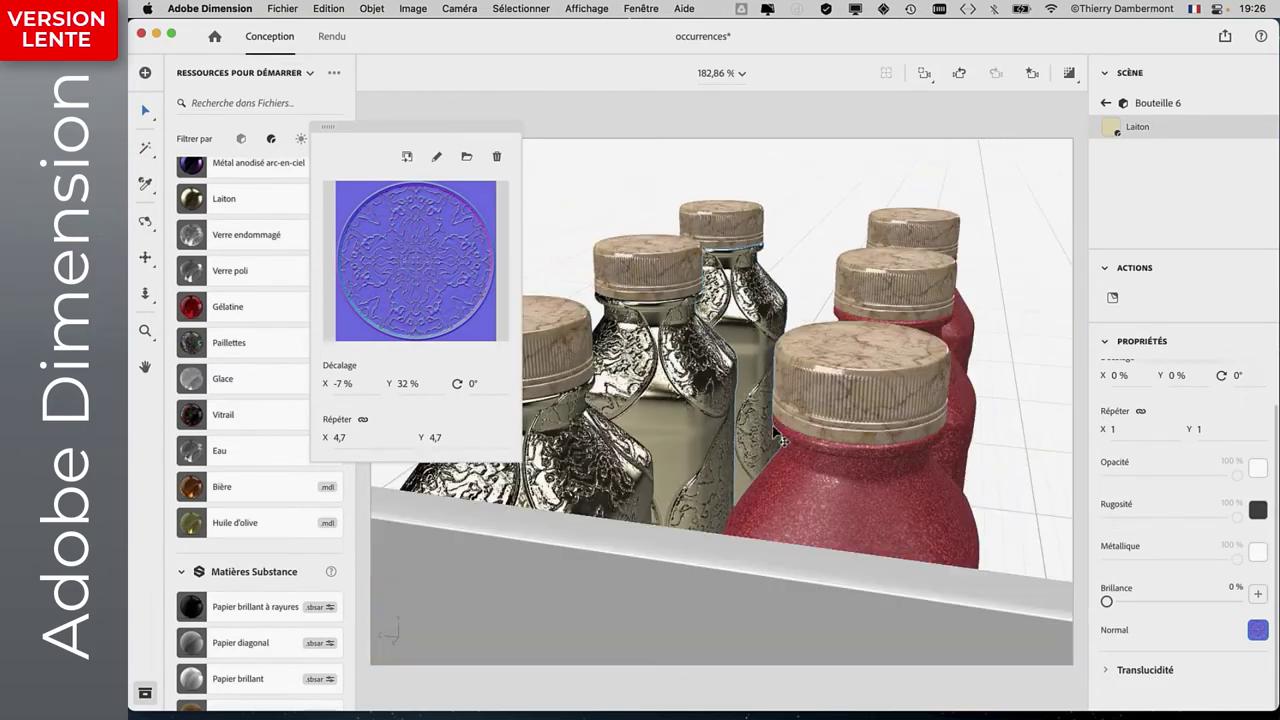
click(919, 75)
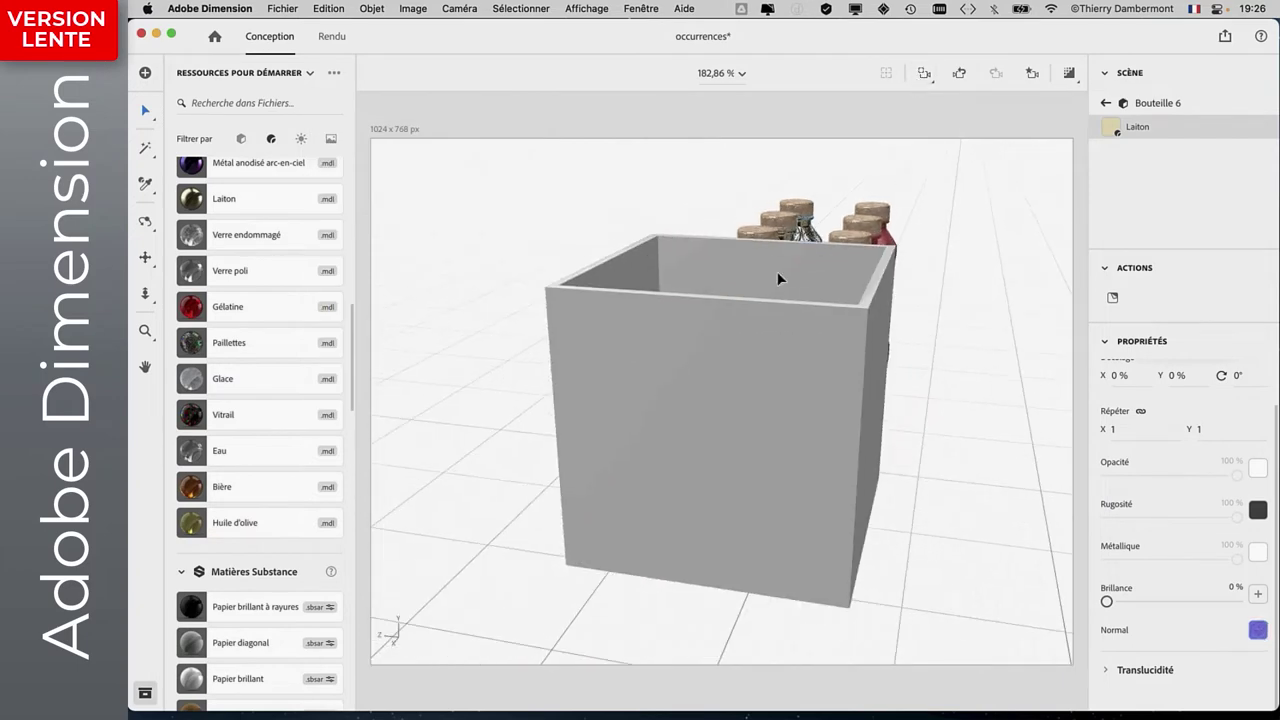
Select and frame the front-middle brass bottle, then zoom in to inspect its embossed medallion.
mouse_move(777, 271)
middle_down()
mouse_move(763, 334)
mouse_move(920, 362)
mouse_move(909, 366)
middle_up()
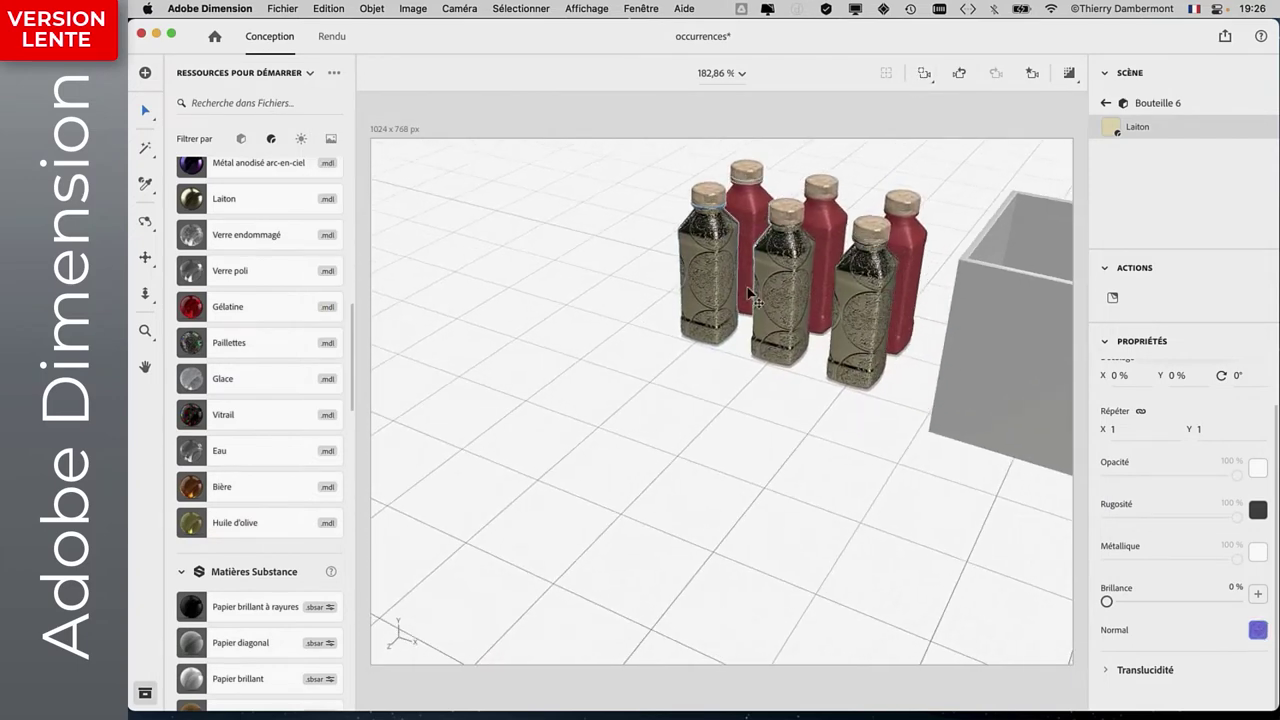
click(797, 256)
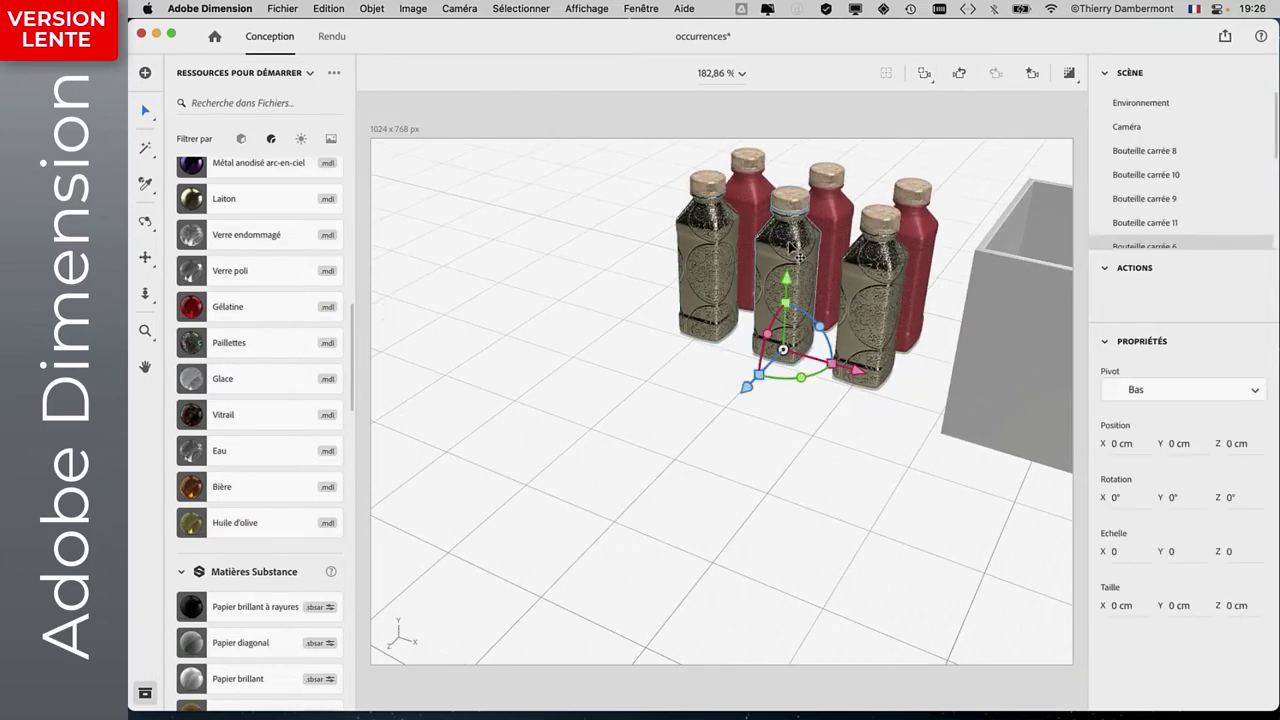
click(917, 88)
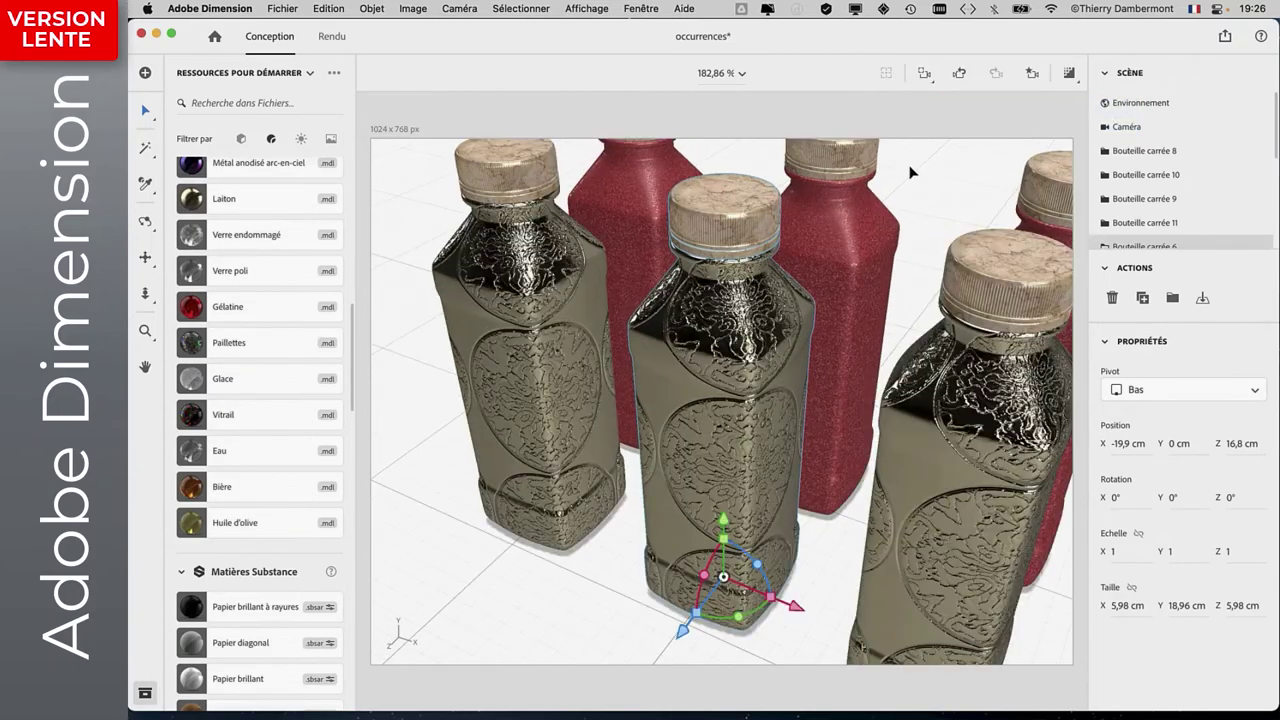
mouse_move(852, 329)
middle_down()
mouse_move(903, 300)
mouse_move(480, 148)
middle_up()
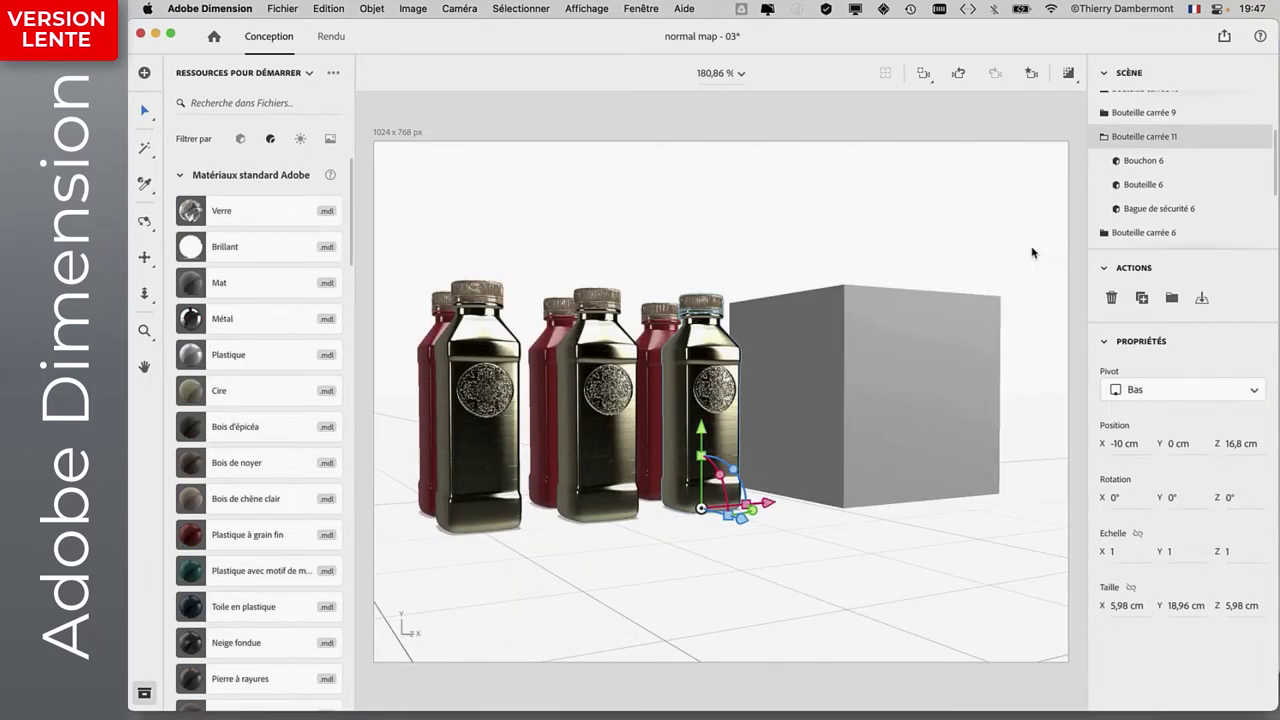
scroll(478, 397, up, 3)
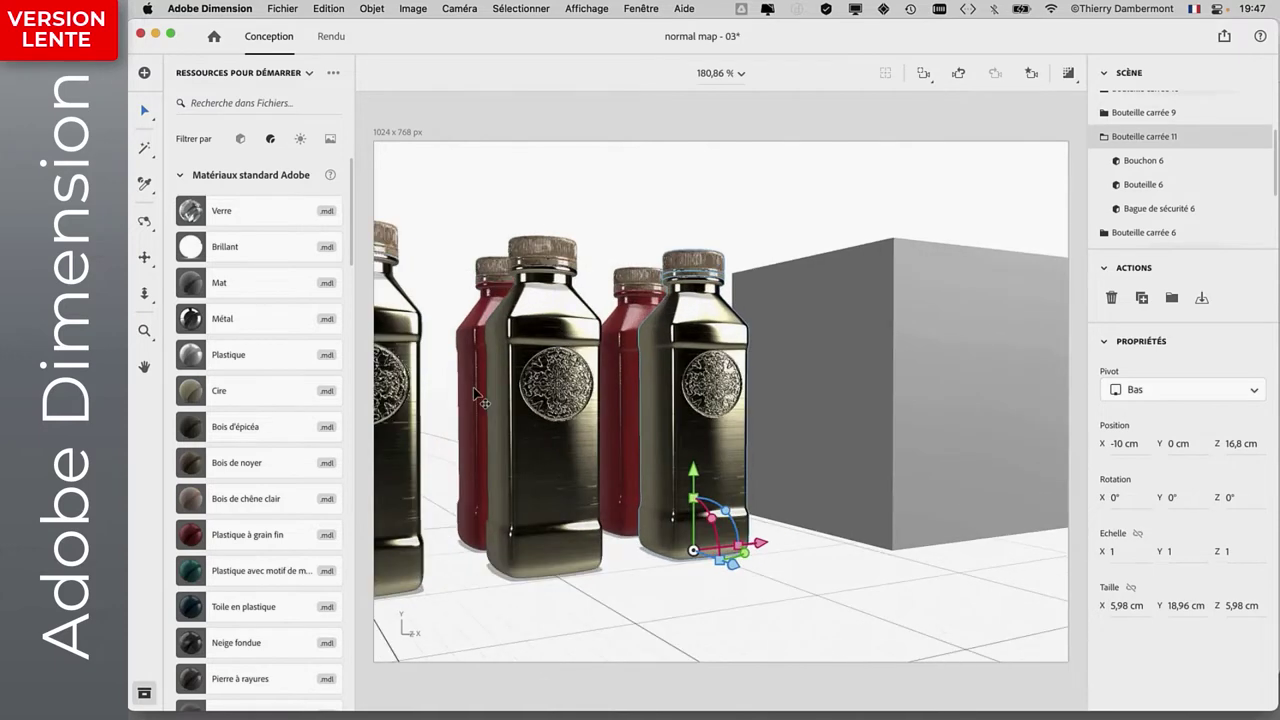
scroll(480, 400, up, 3)
scroll(484, 405, up, 2)
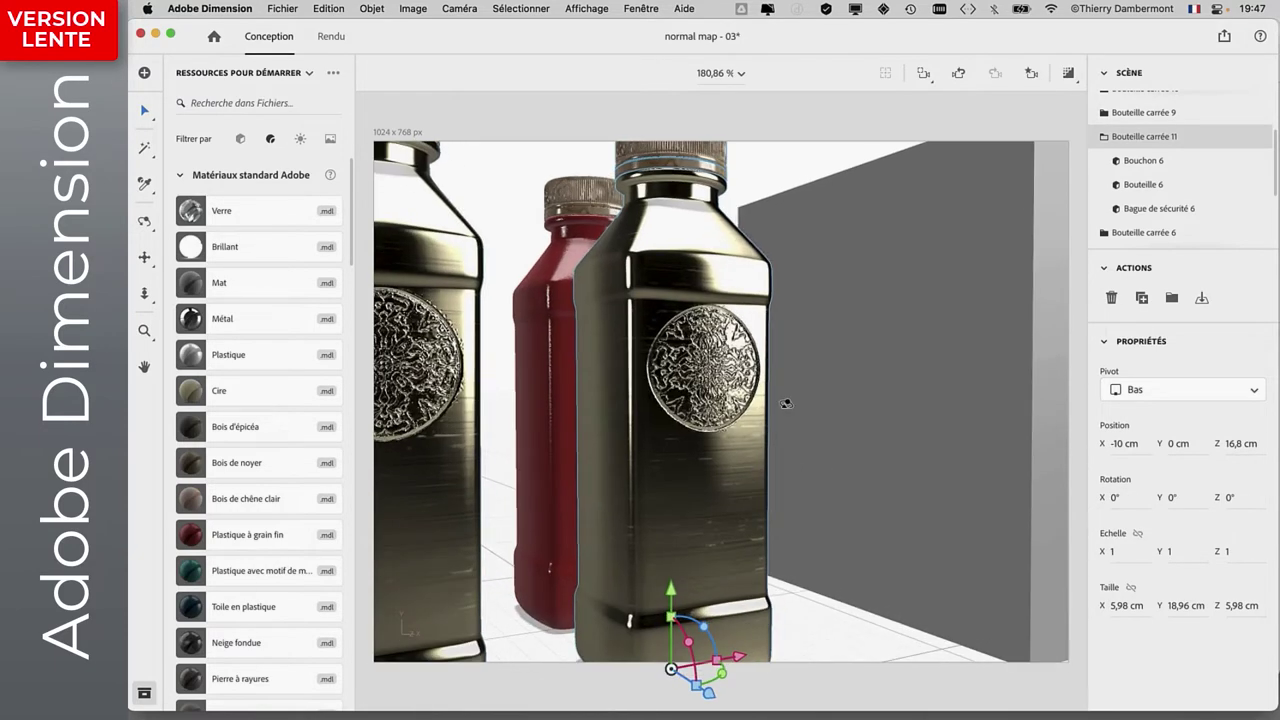
mouse_move(786, 403)
middle_down()
mouse_move(498, 411)
mouse_move(780, 463)
mouse_move(826, 457)
mouse_move(872, 424)
mouse_move(891, 389)
mouse_move(914, 386)
mouse_move(934, 399)
mouse_move(804, 418)
mouse_move(582, 414)
mouse_move(616, 551)
mouse_move(917, 583)
mouse_move(871, 514)
mouse_move(971, 517)
mouse_move(843, 466)
mouse_move(846, 446)
mouse_move(1006, 406)
mouse_move(800, 406)
mouse_move(866, 523)
mouse_move(945, 534)
mouse_move(863, 371)
mouse_move(703, 404)
mouse_move(586, 294)
mouse_move(512, 310)
mouse_move(561, 391)
mouse_move(724, 467)
mouse_move(803, 368)
mouse_move(781, 343)
mouse_move(870, 298)
mouse_move(790, 318)
mouse_move(679, 397)
mouse_move(647, 385)
mouse_move(796, 331)
mouse_move(840, 331)
mouse_move(805, 331)
mouse_move(813, 361)
middle_up()
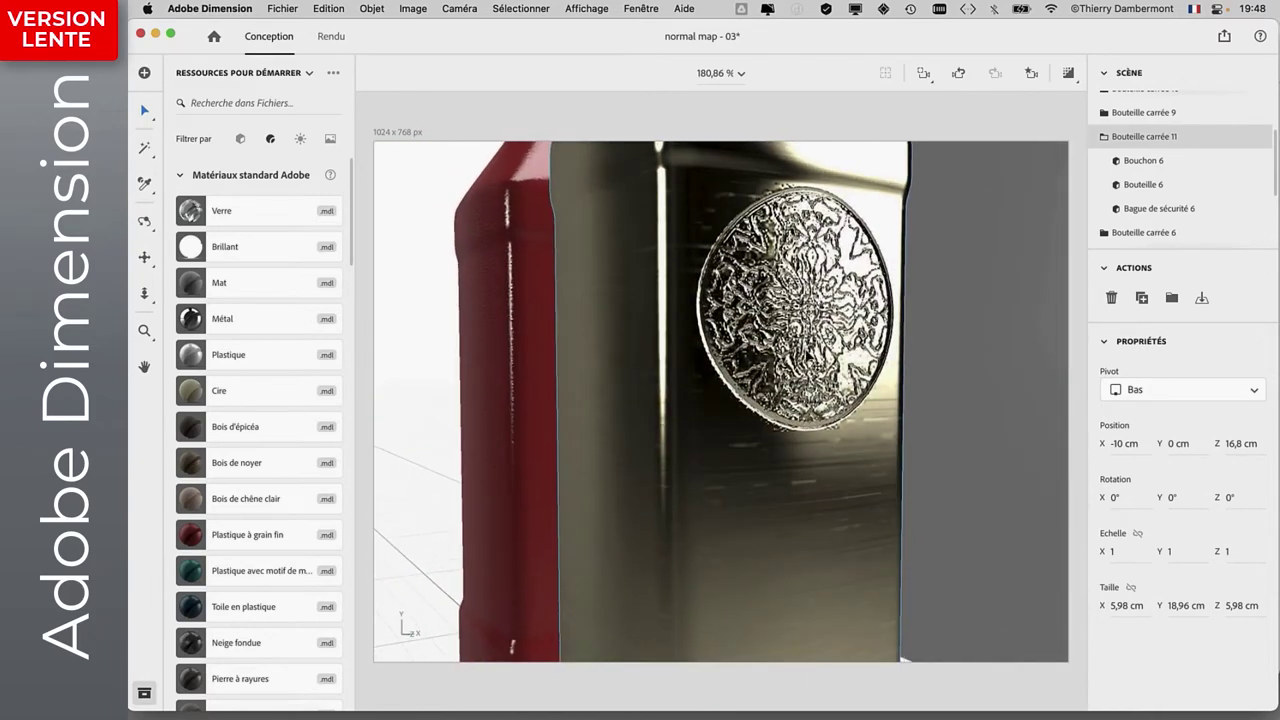
Save and close the normal map - 03 scene, then open normal map - 02.dn.
click(141, 35)
click(717, 393)
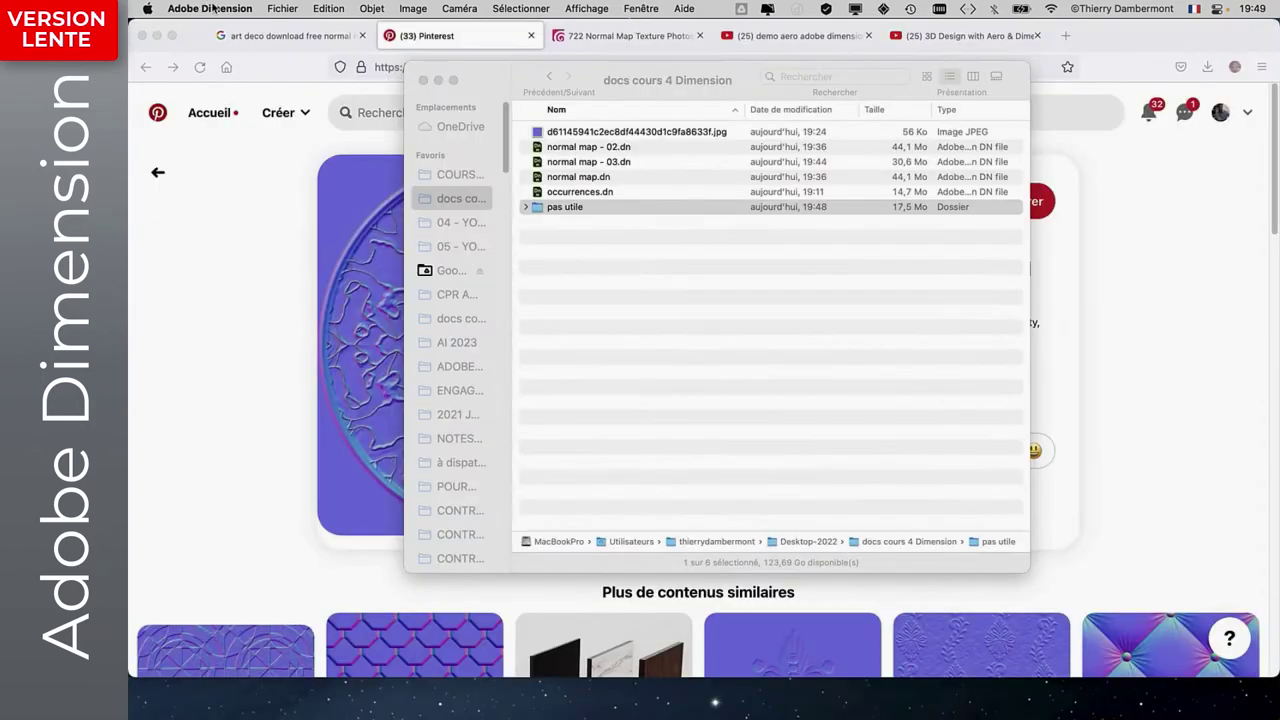
click(268, 8)
click(266, 8)
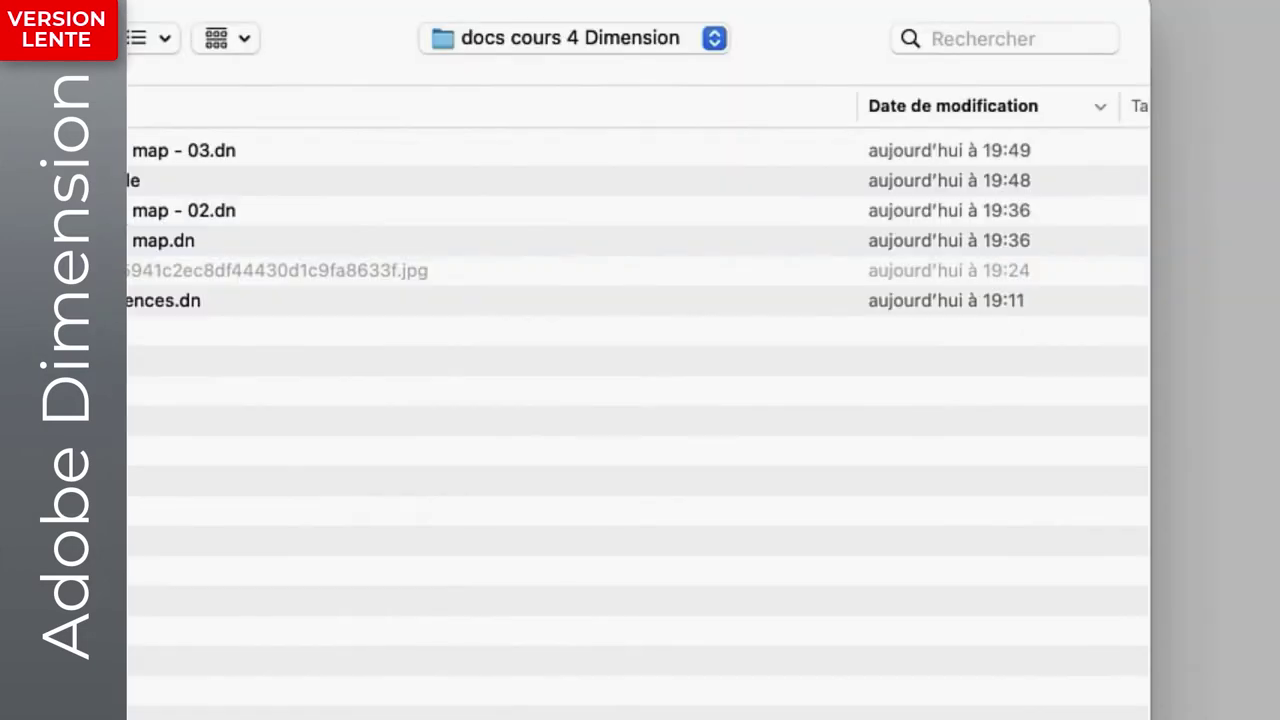
click(128, 218)
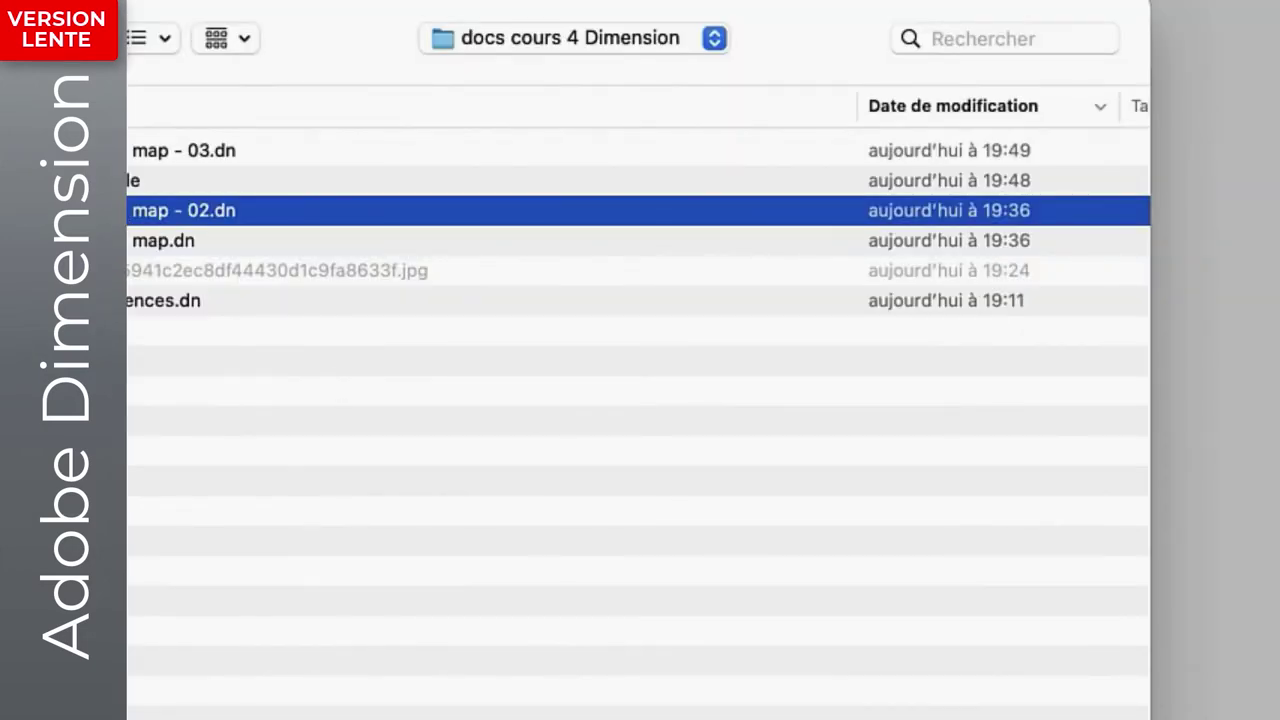
key(Return)
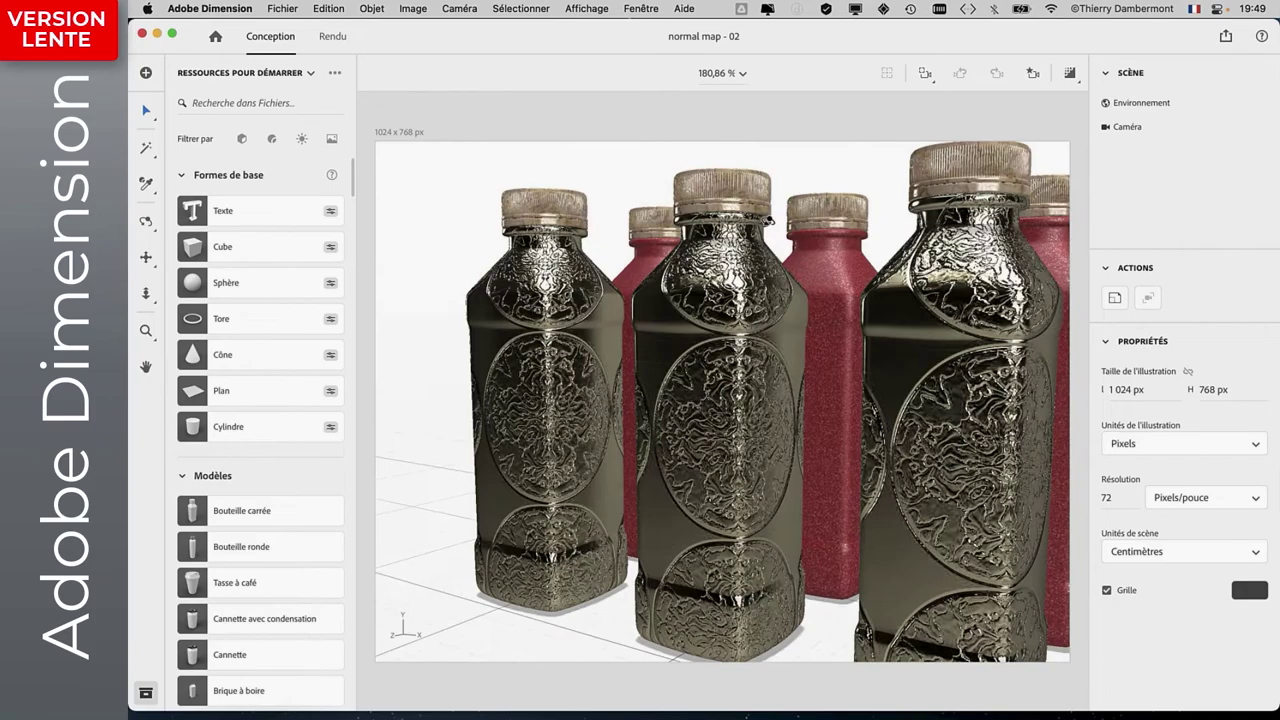
Select the front-left brass bottle and send its Laiton normal map texture to Photoshop for editing.
mouse_move(770, 220)
right_down()
mouse_move(909, 301)
mouse_move(835, 291)
right_up()
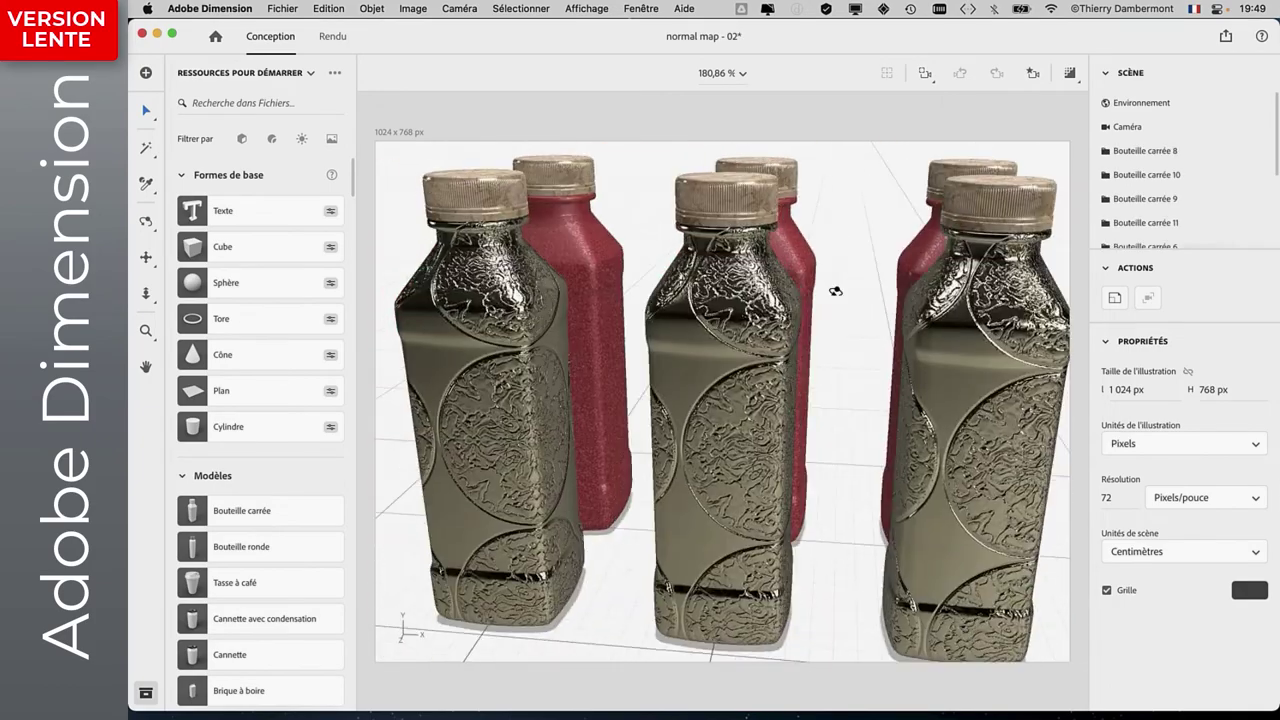
click(468, 350)
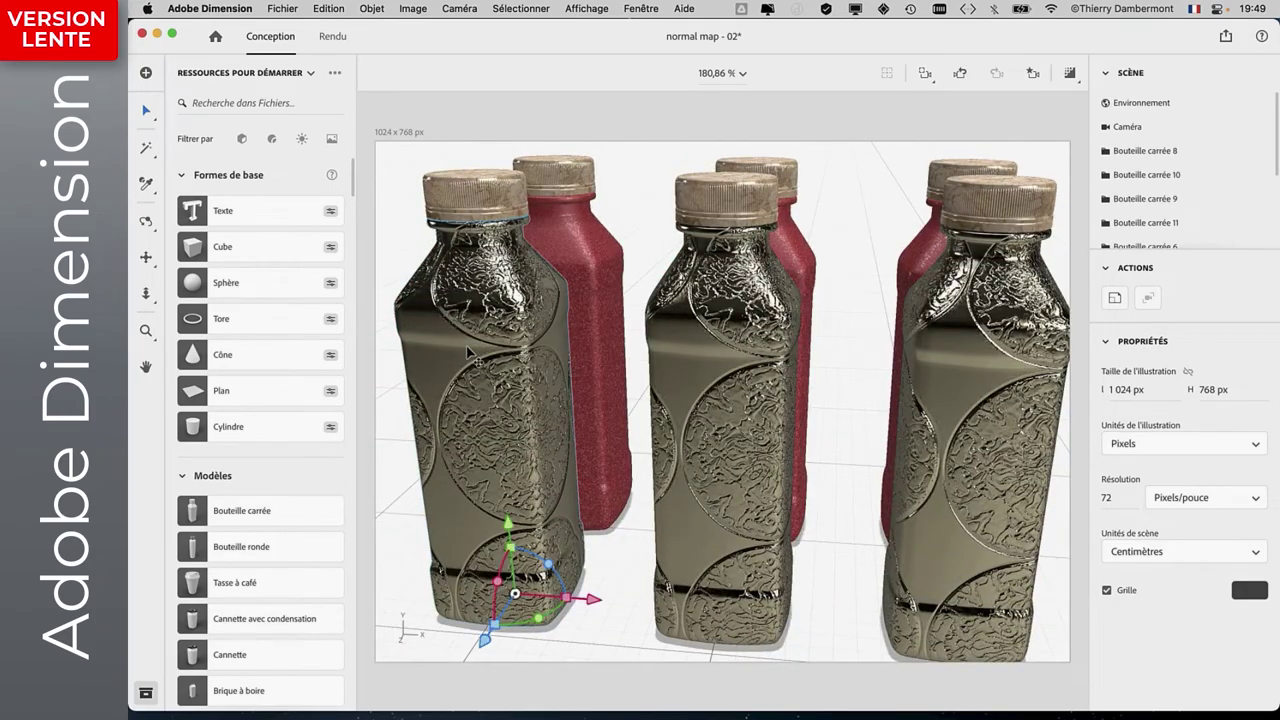
double_click(468, 350)
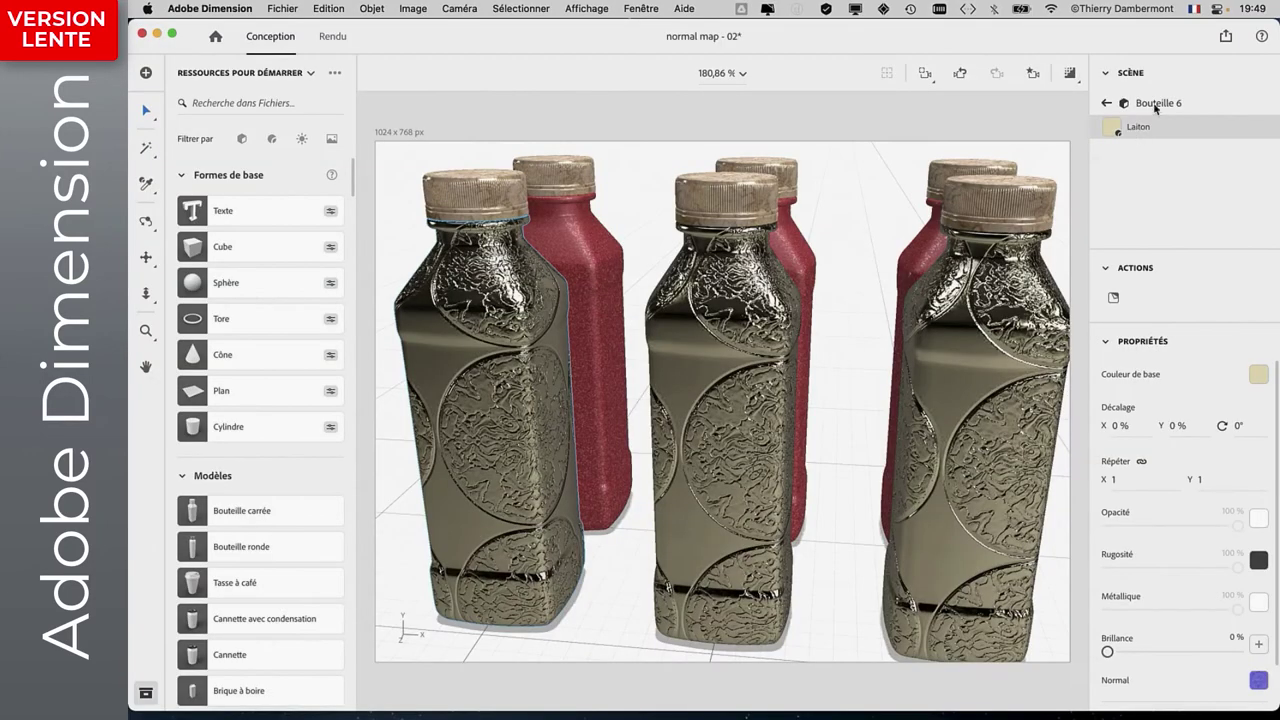
scroll(1219, 432, down, 2)
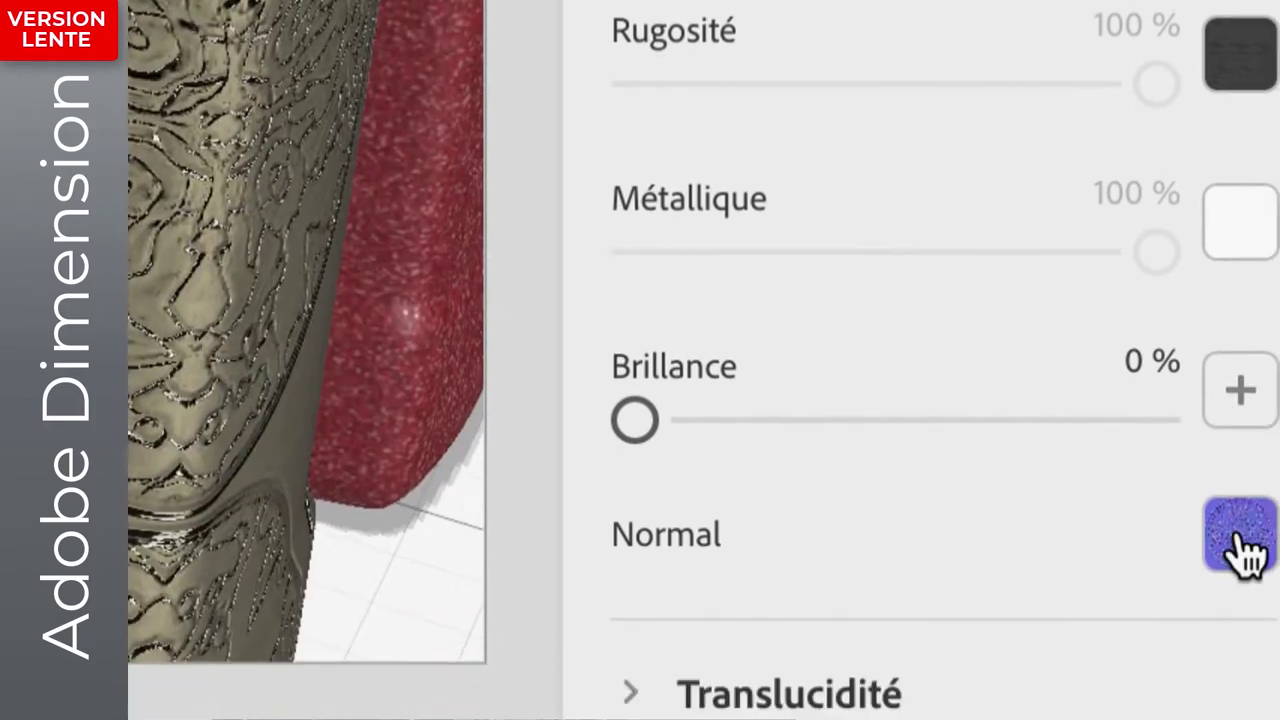
click(1236, 532)
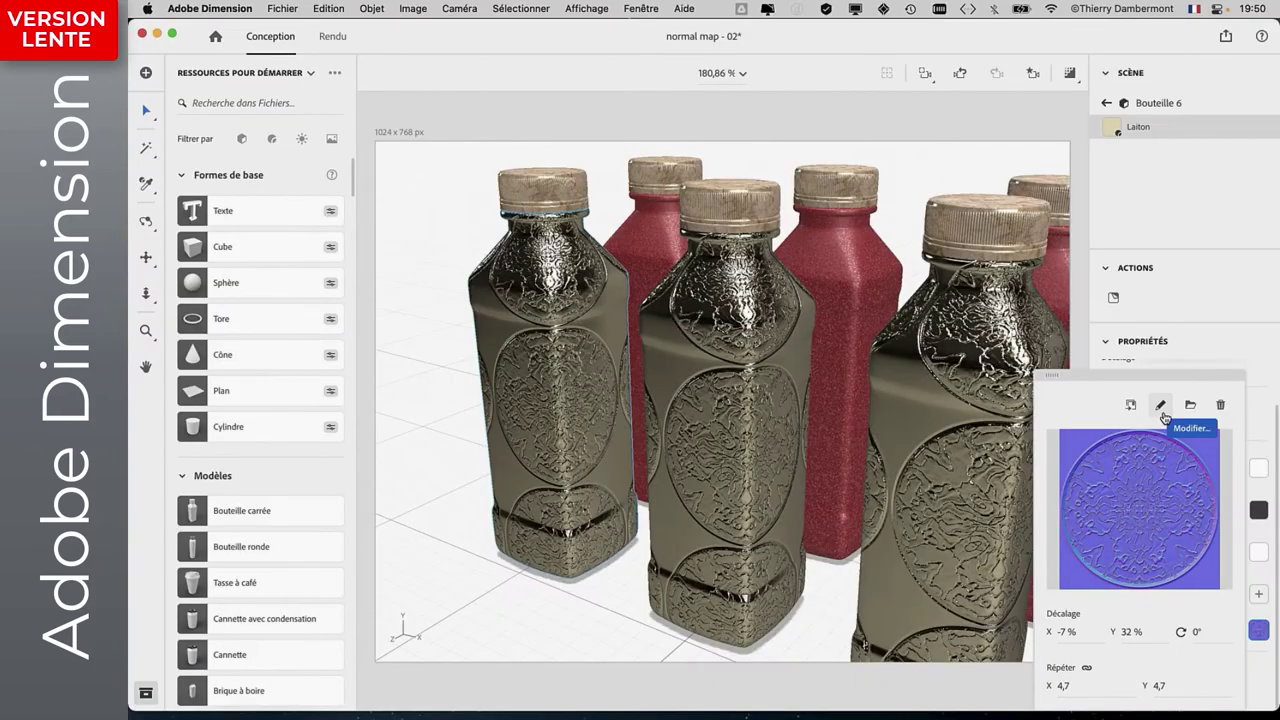
click(1163, 412)
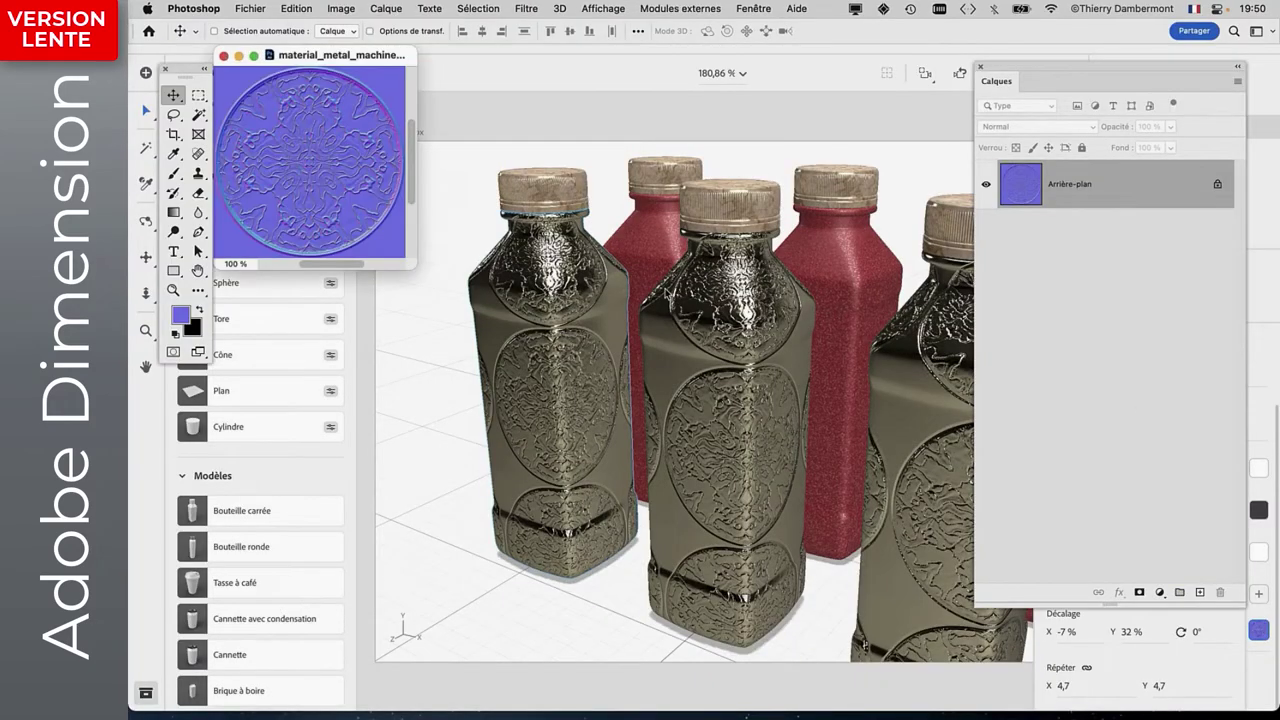
Enlarge the texture window, then in Dimension close the normal map settings and deselect the bottle.
mouse_move(414, 264)
mouse_down()
mouse_move(978, 618)
mouse_move(980, 632)
mouse_up()
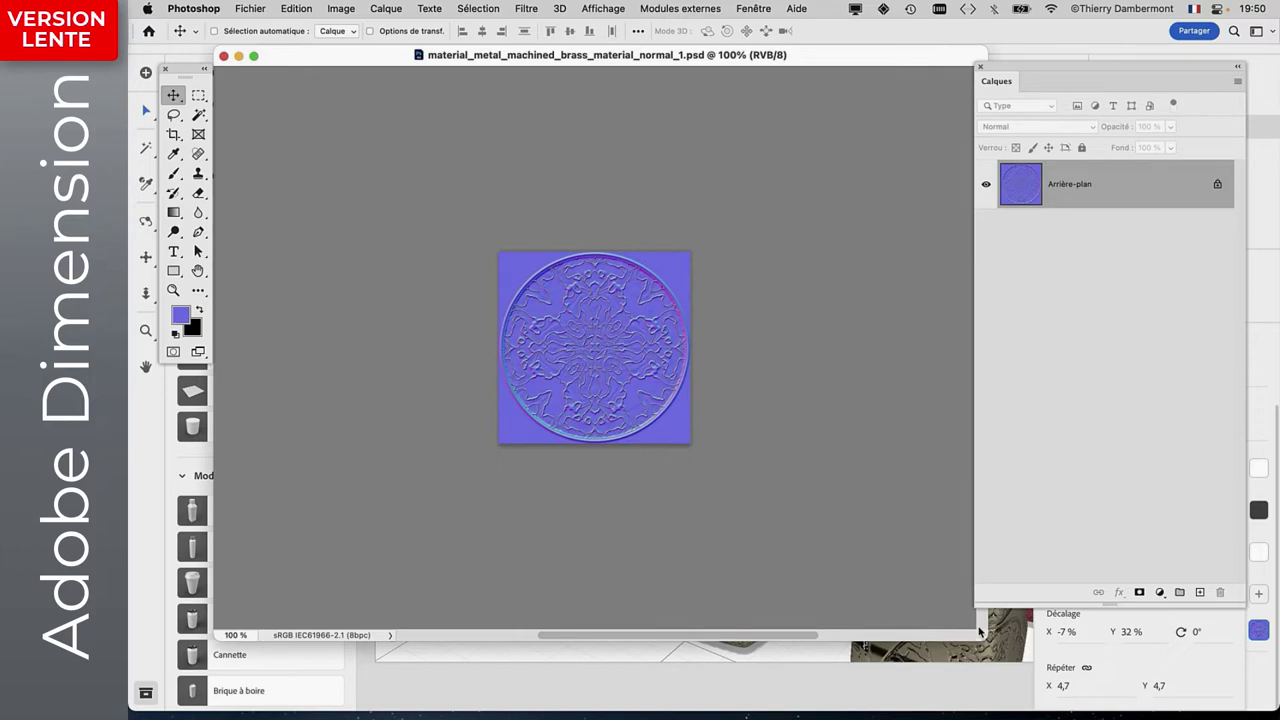
click(971, 697)
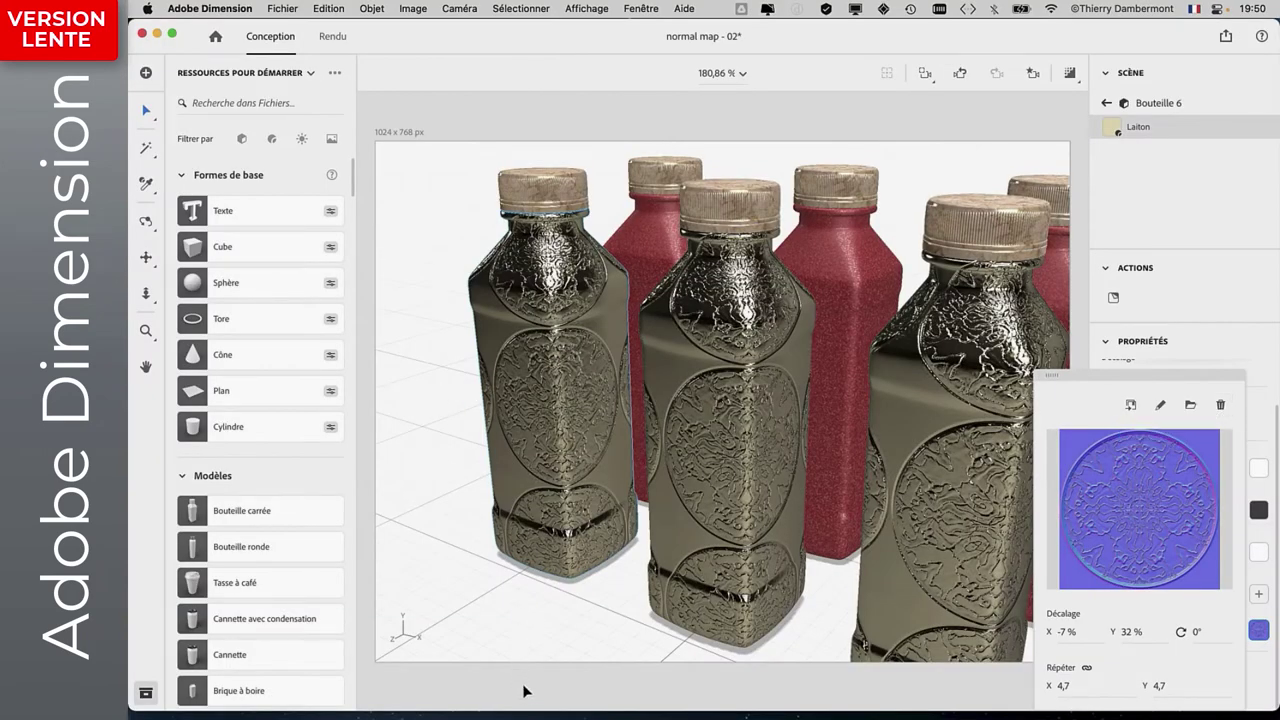
click(671, 687)
click(671, 687)
In Photoshop, show the texture full-screen and reset colours to default black and white.
key(super+Tab)
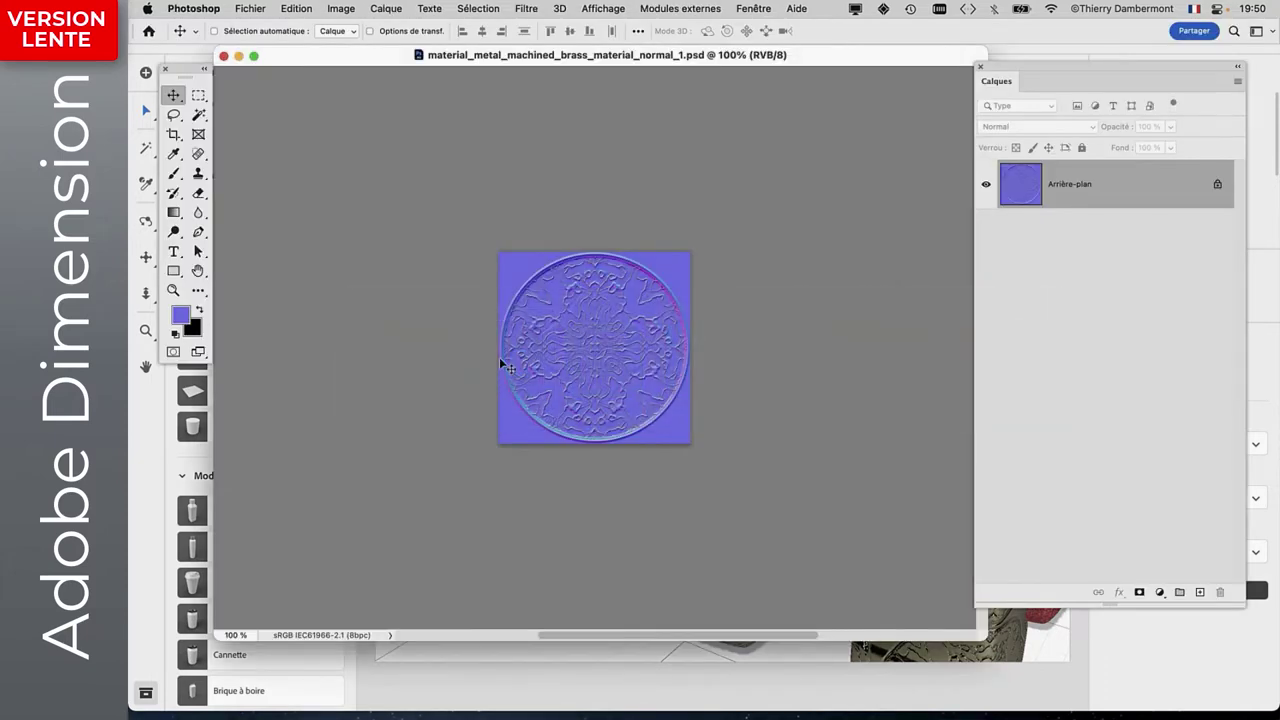
key(f)
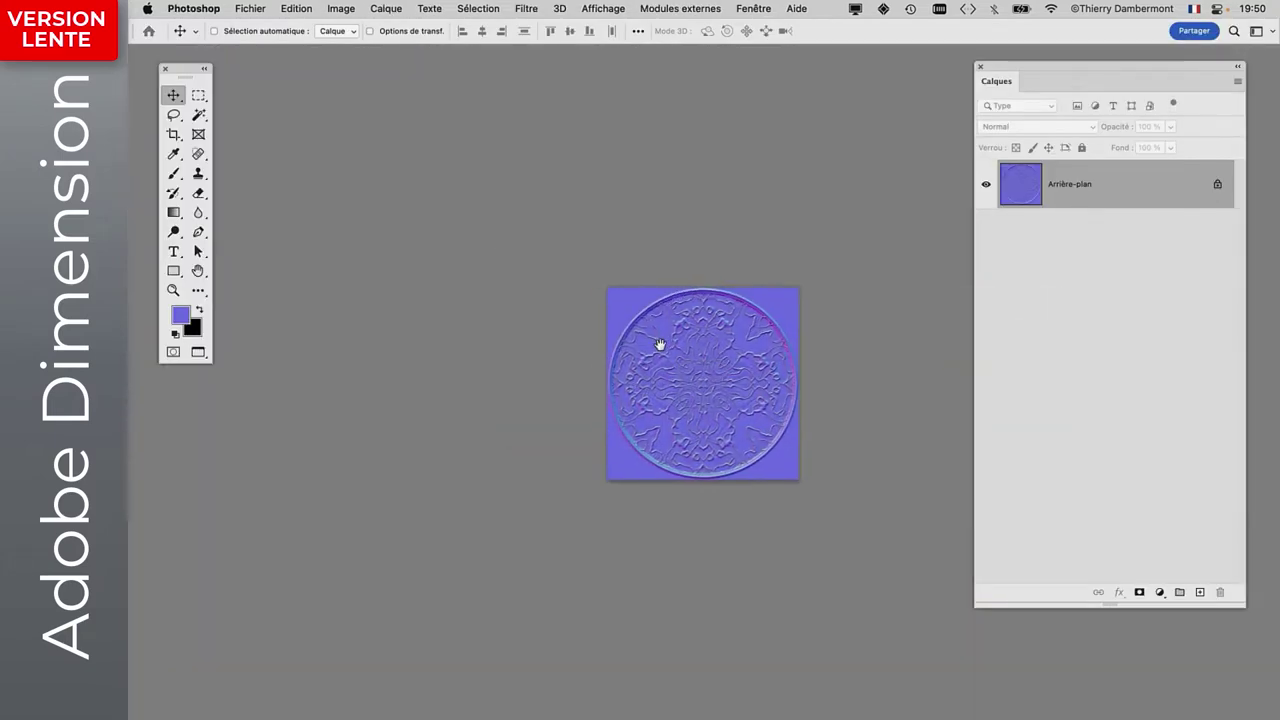
drag(660, 343, 566, 340)
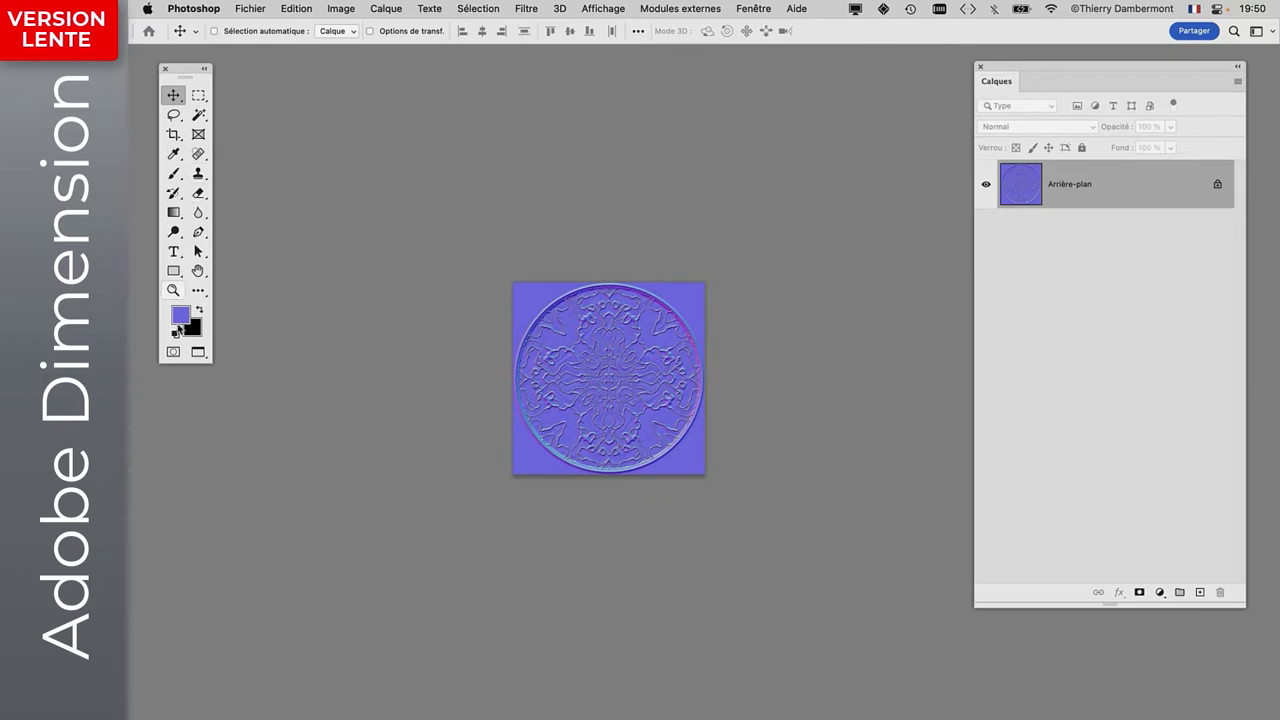
key(d)
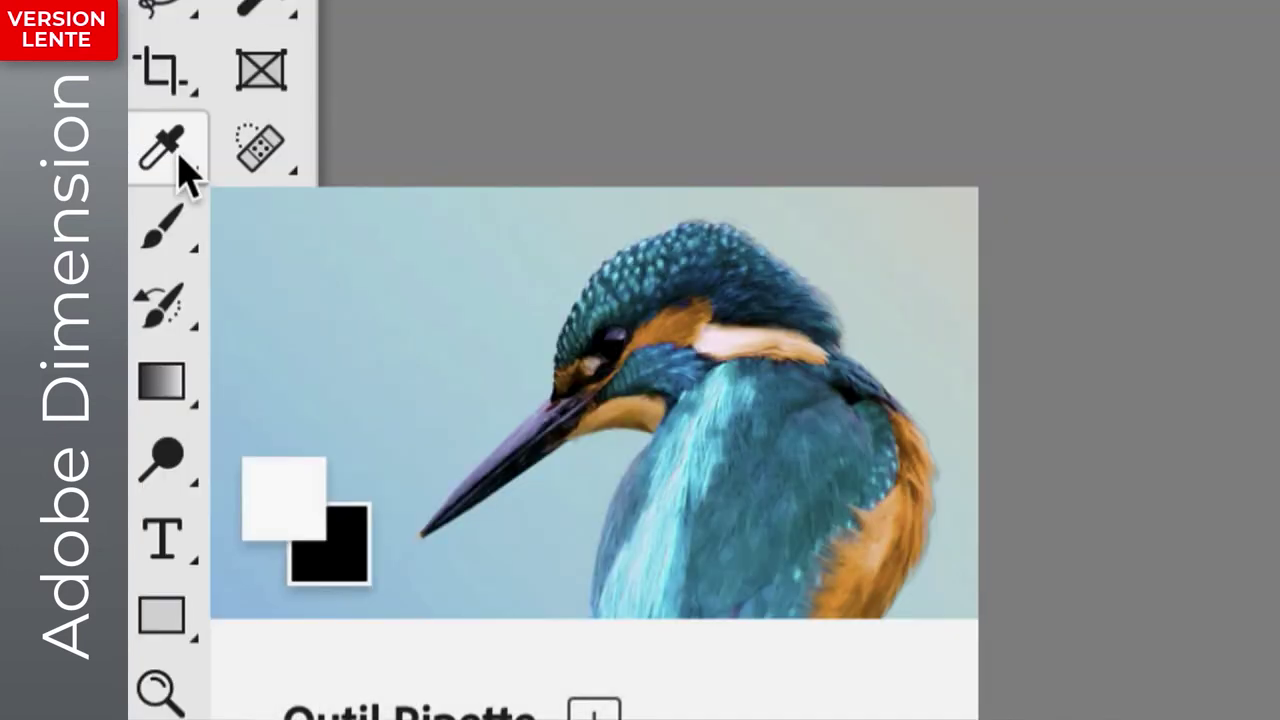
Sample the normal map's flat purple background as the foreground colour with the Eyedropper.
click(163, 148)
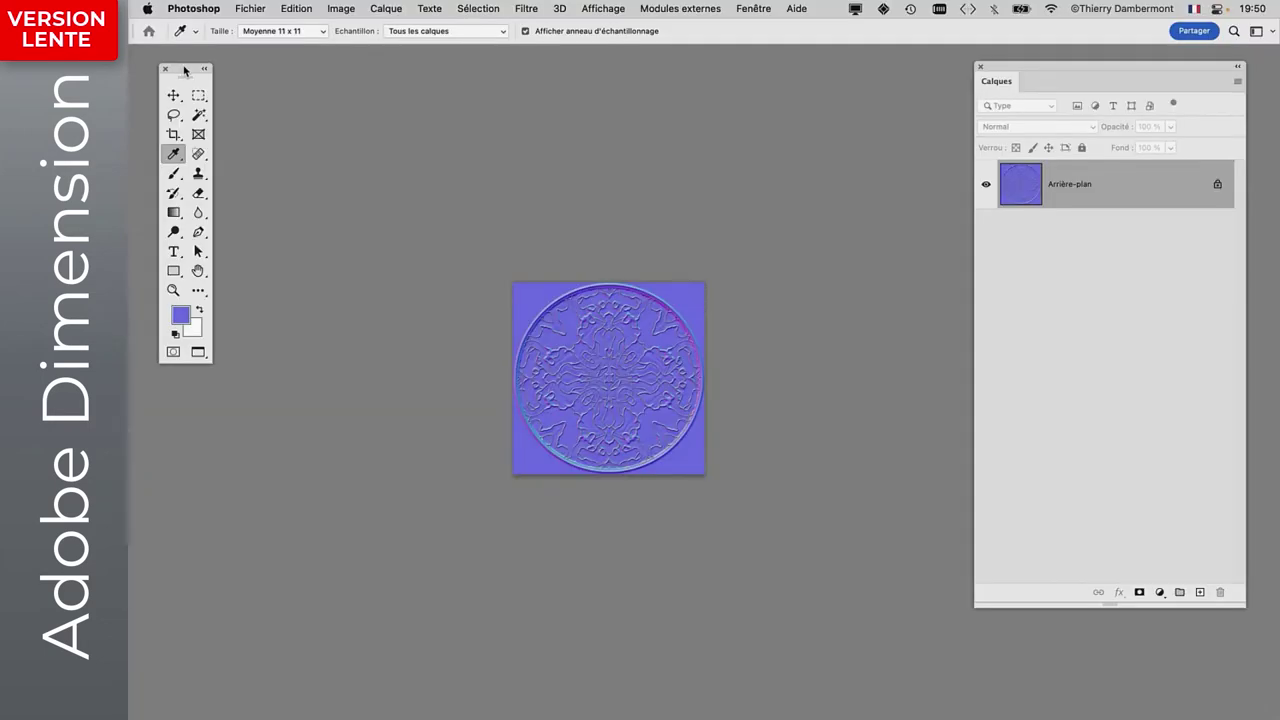
mouse_move(185, 70)
mouse_down()
mouse_move(401, 126)
mouse_move(429, 114)
mouse_up()
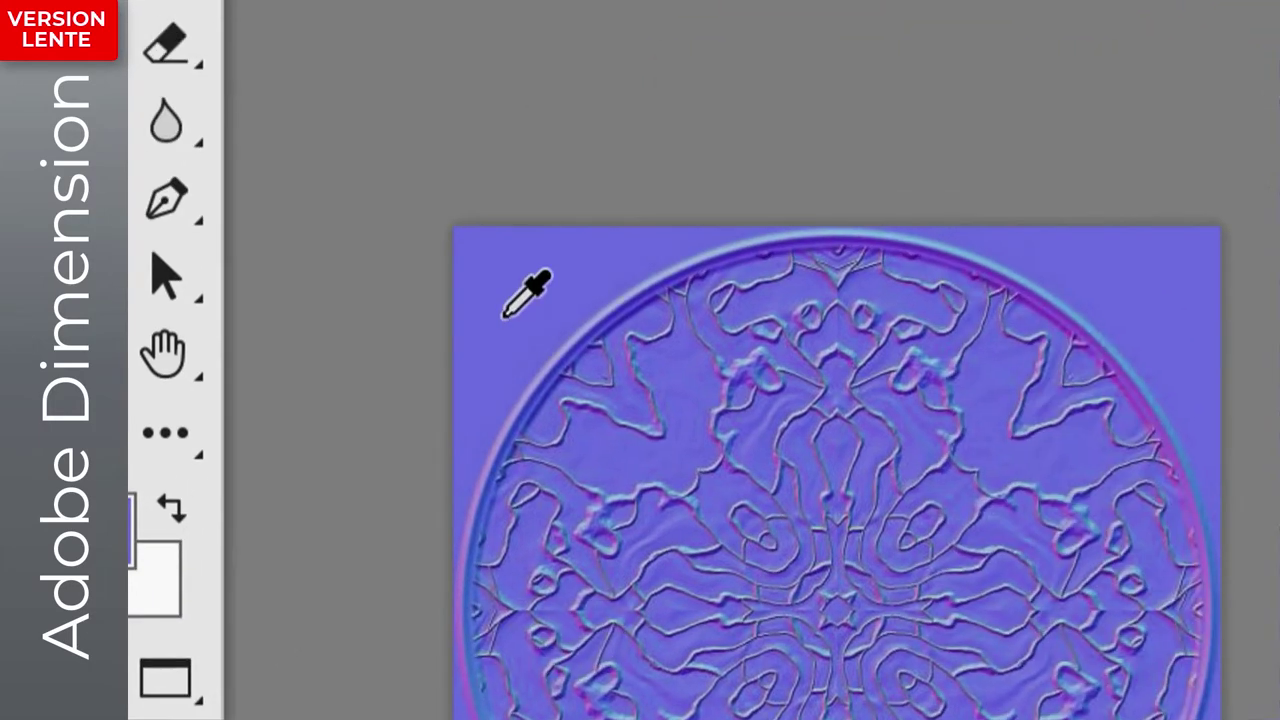
click(506, 313)
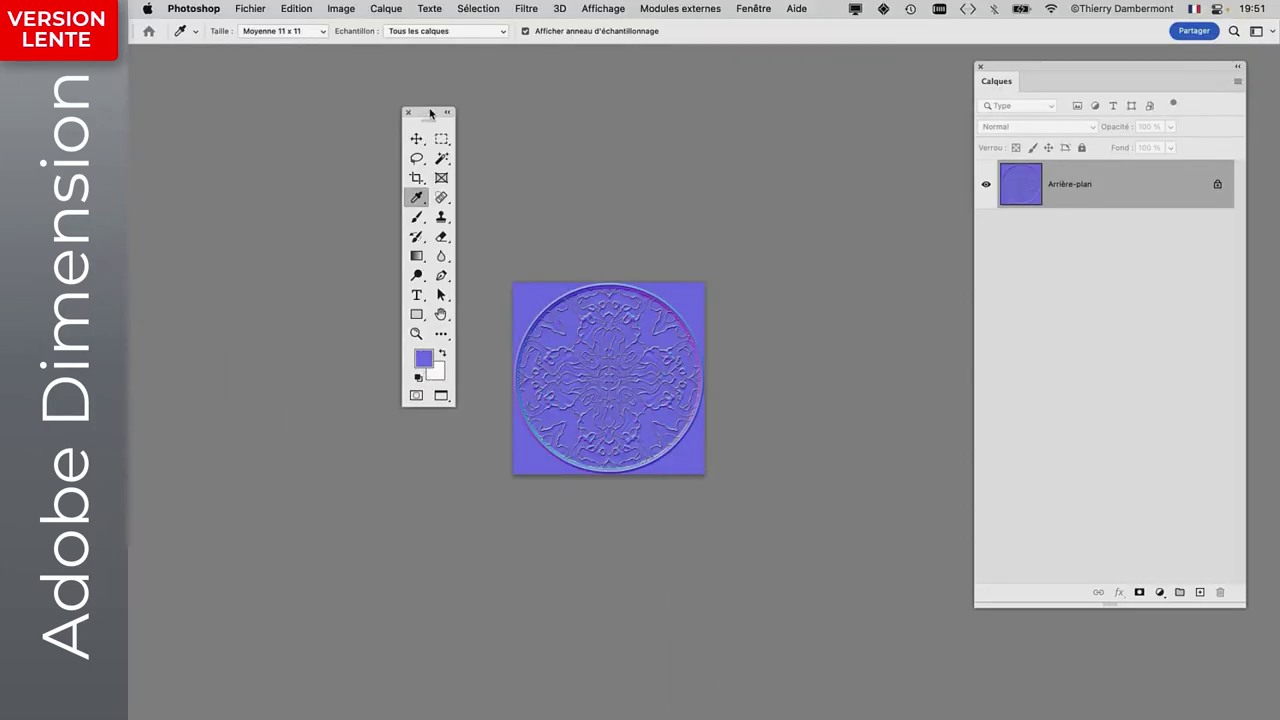
drag(406, 117, 160, 119)
alt+scroll(571, 391, down, 2)
alt+scroll(571, 391, down, 1)
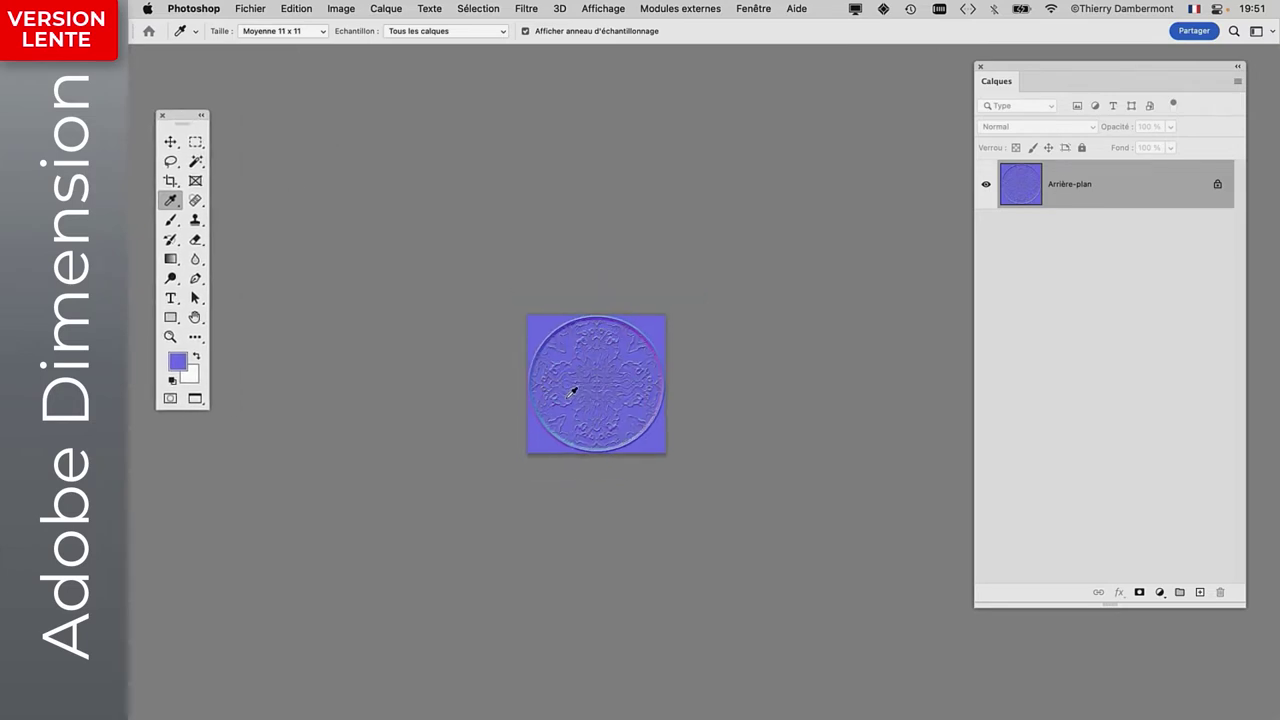
alt+scroll(571, 391, down, 1)
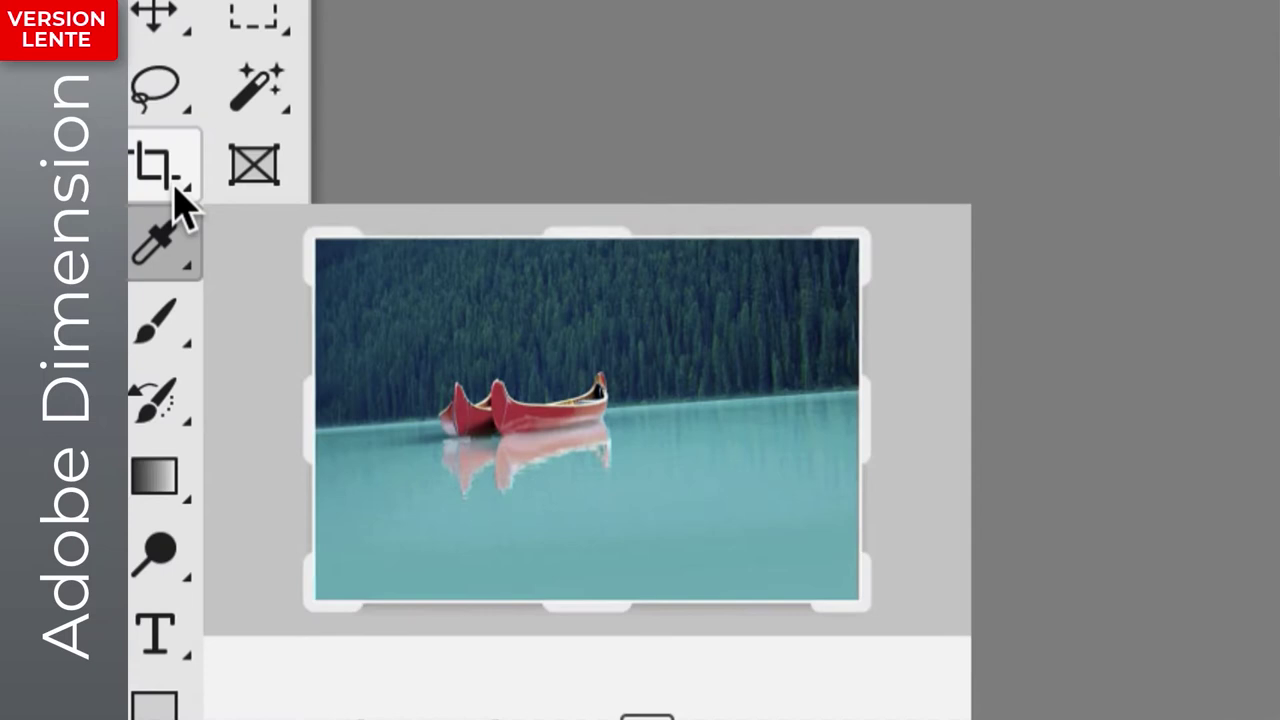
Crop outward far beyond the medallion to enlarge the canvas, then resize and reposition the Calques panel.
click(176, 190)
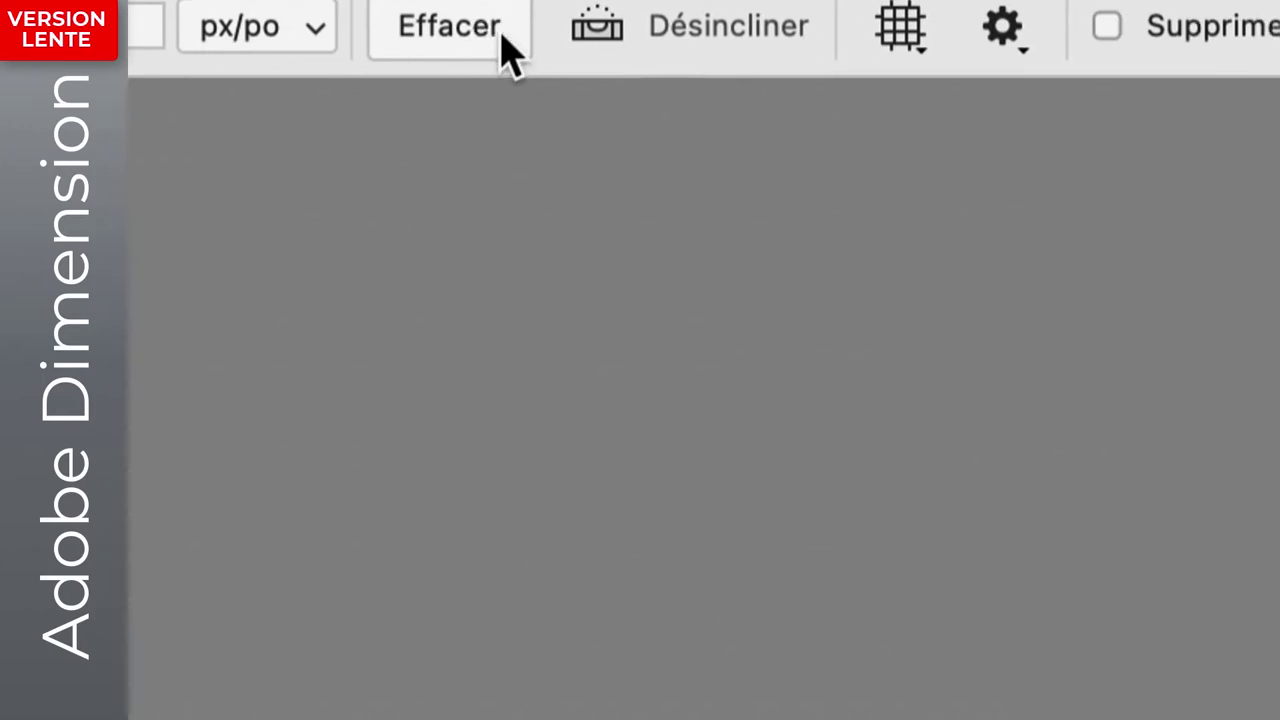
click(505, 36)
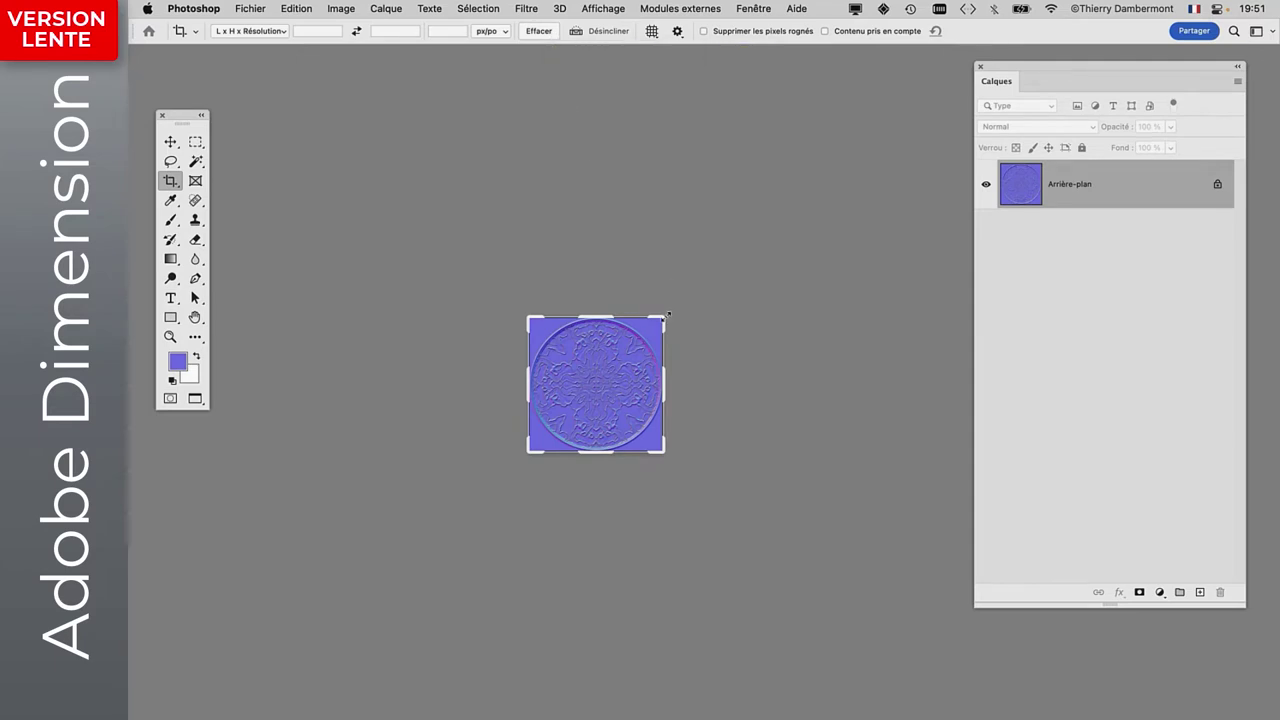
mouse_move(668, 315)
mouse_down()
mouse_move(711, 334)
mouse_move(689, 299)
mouse_move(713, 274)
mouse_move(994, 141)
mouse_move(950, 164)
mouse_up()
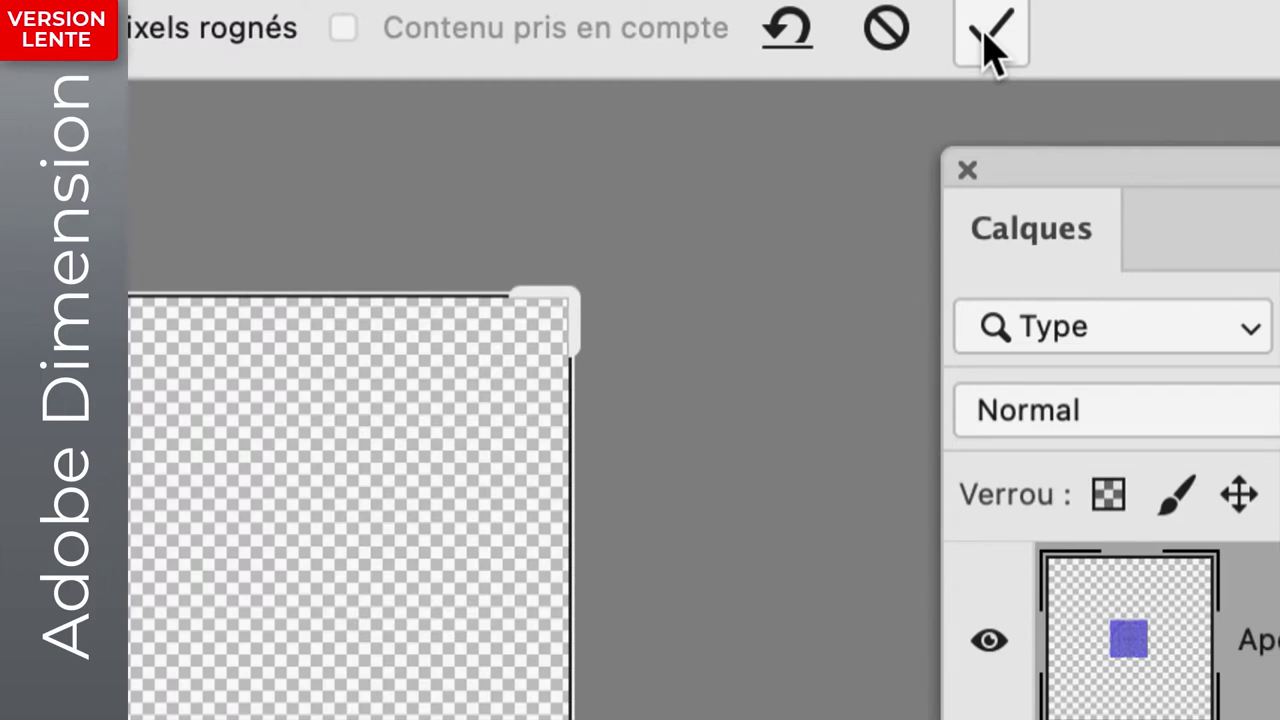
click(985, 45)
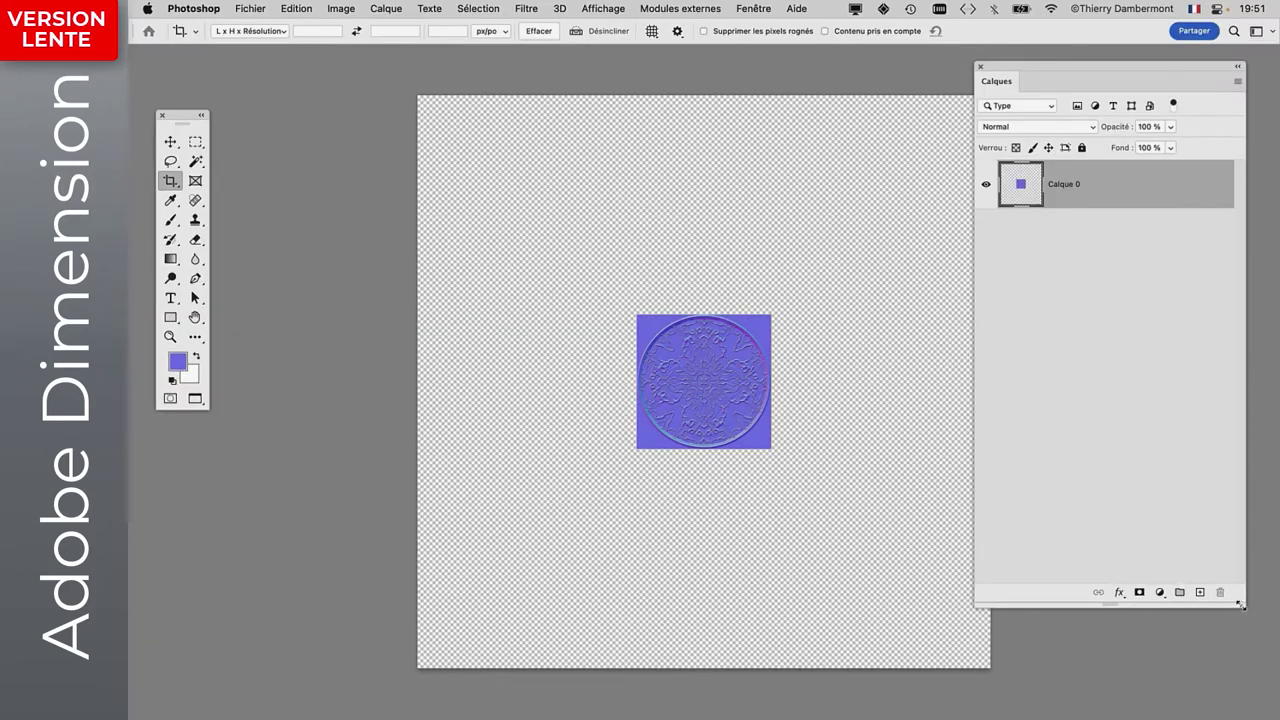
drag(1246, 606, 1181, 339)
drag(1025, 67, 963, 174)
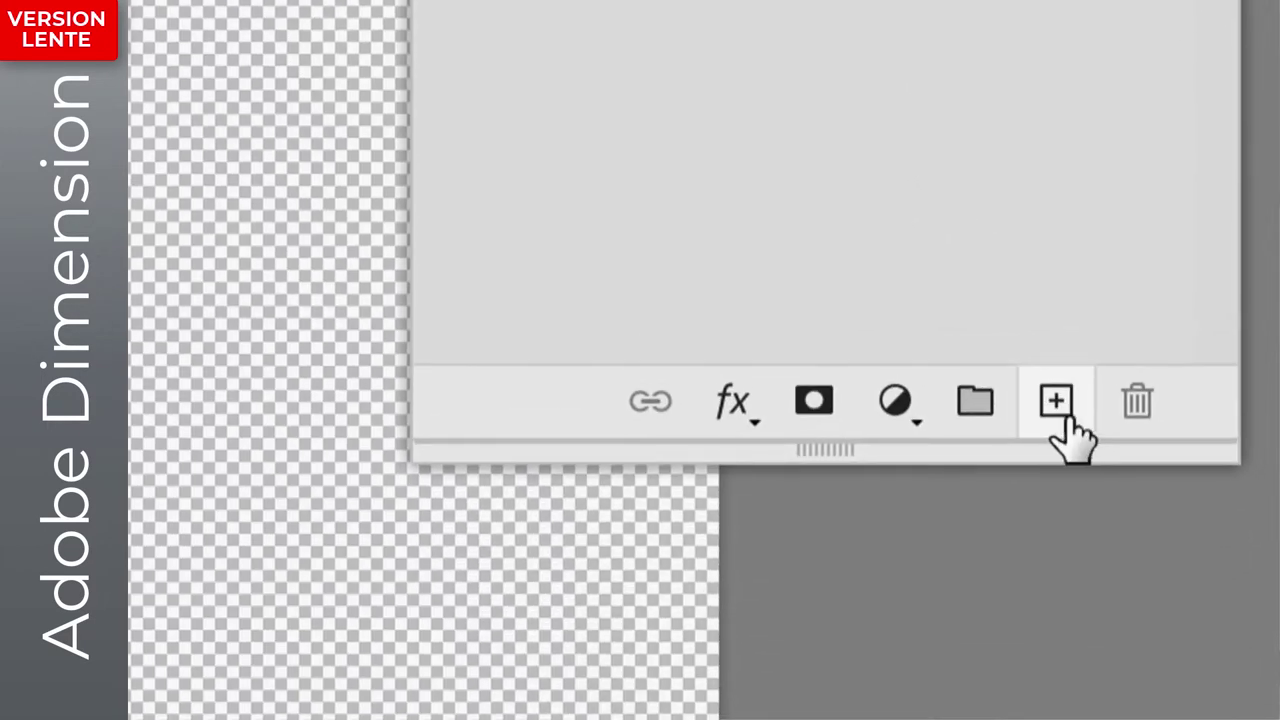
Create Calque 1 and fill it with the foreground purple at 100 %.
click(1062, 415)
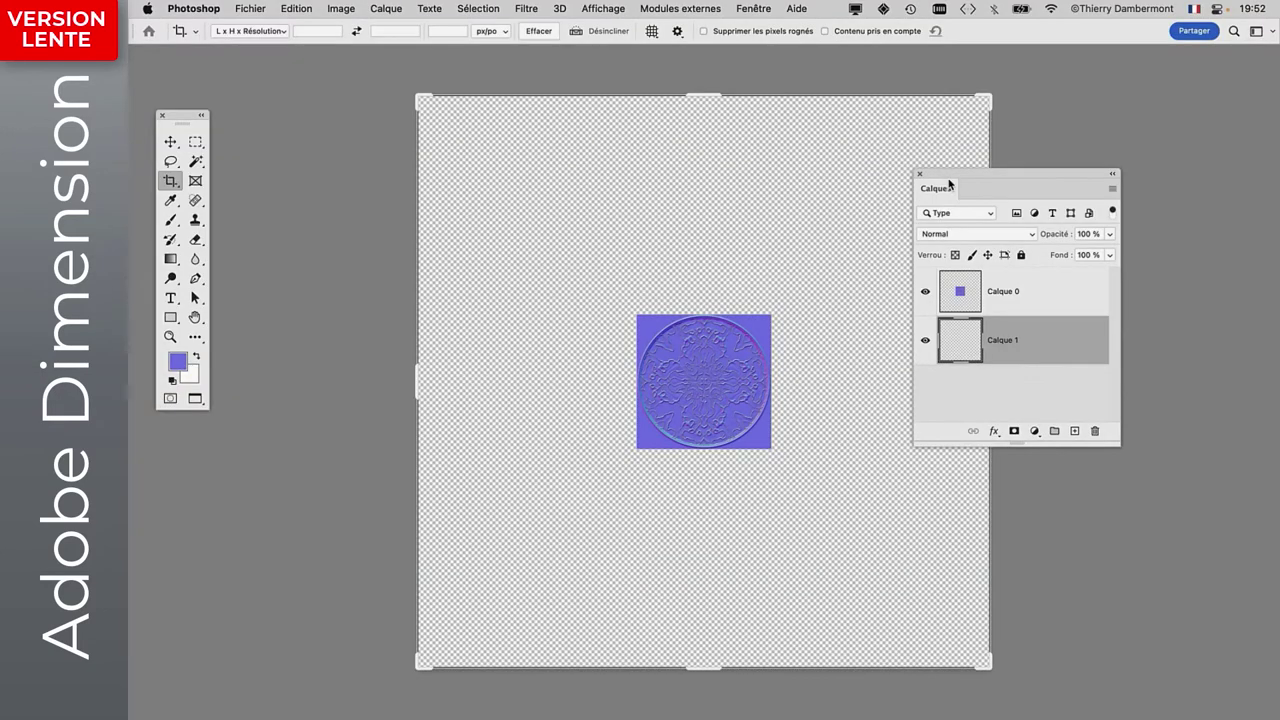
key(alt+BackSpace)
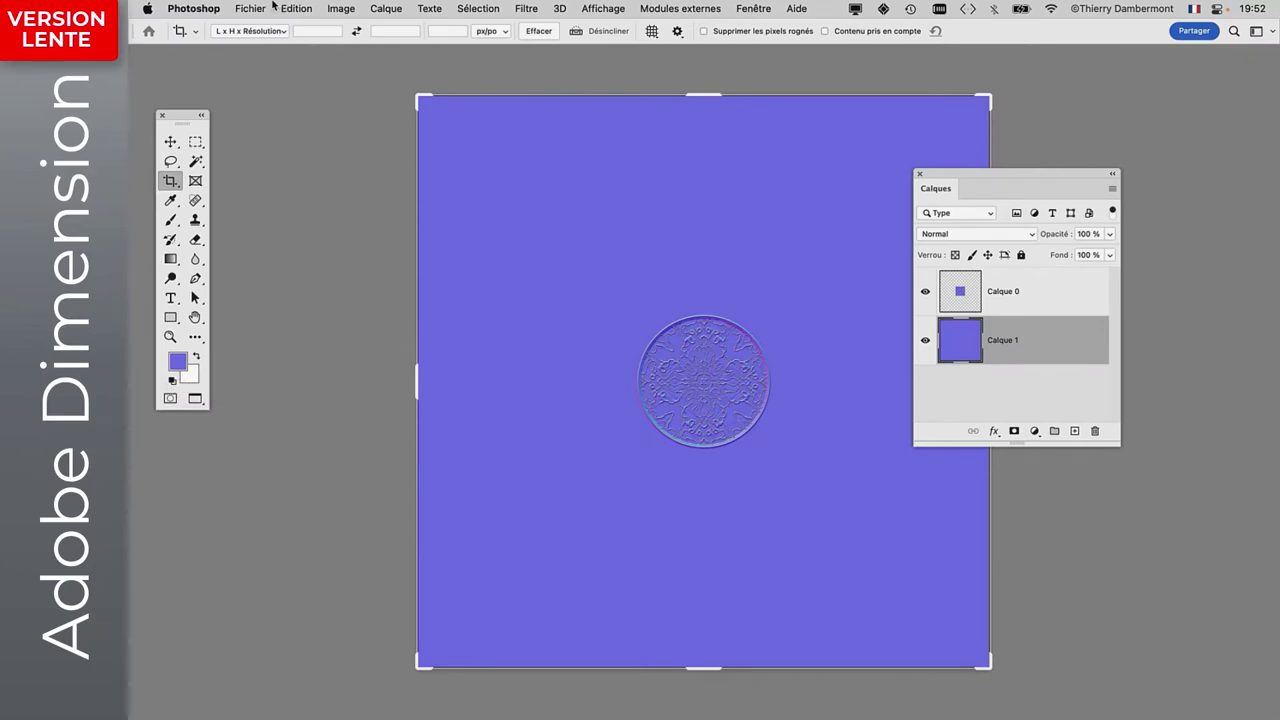
key(i)
key(shift+F5)
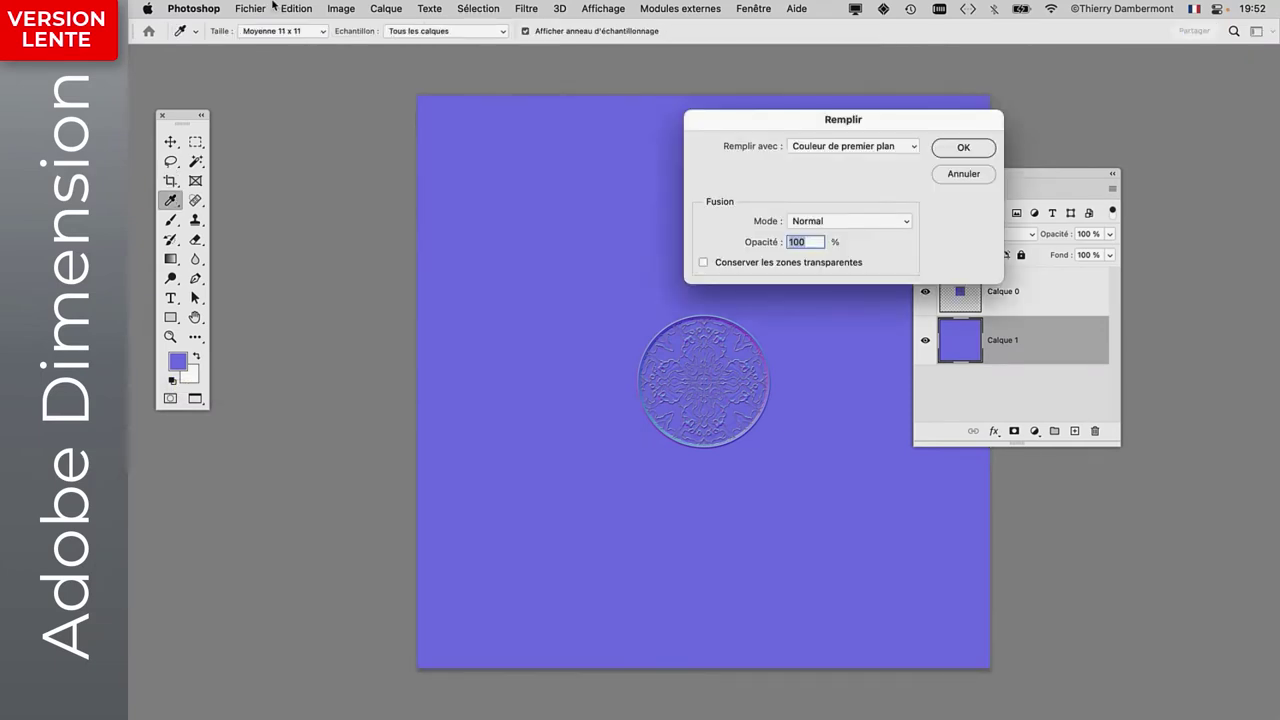
drag(745, 116, 490, 99)
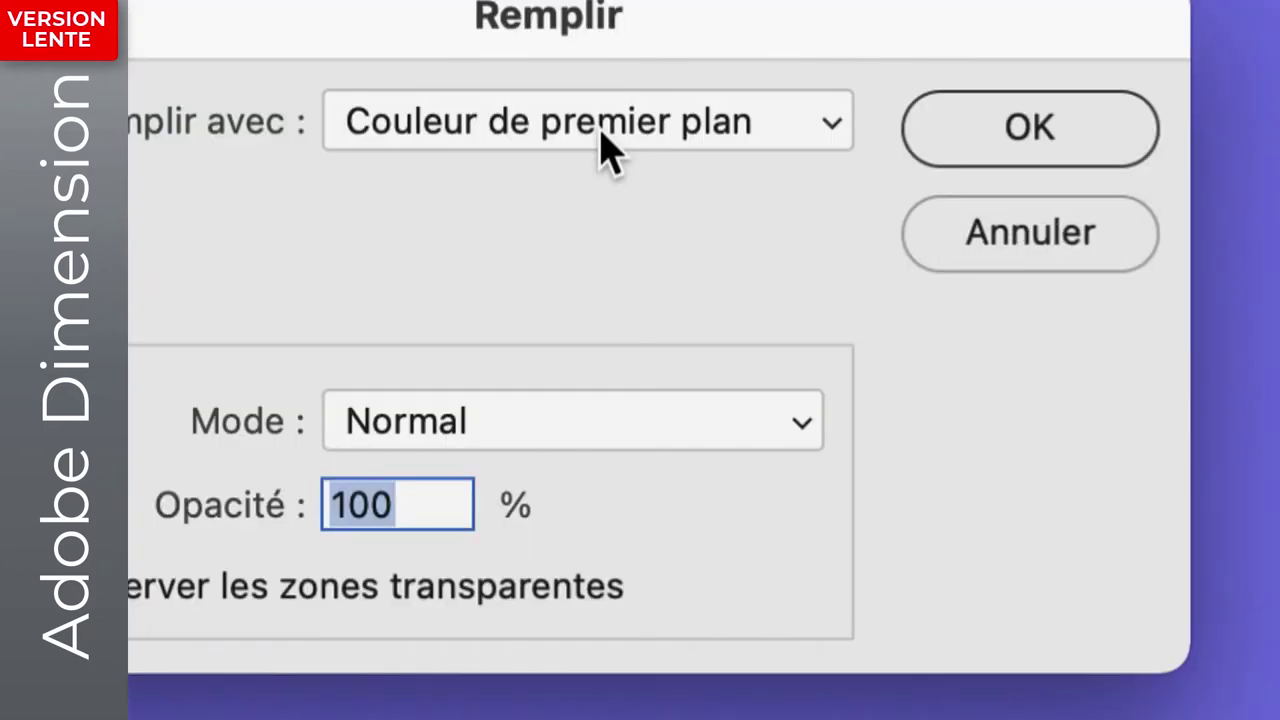
click(602, 133)
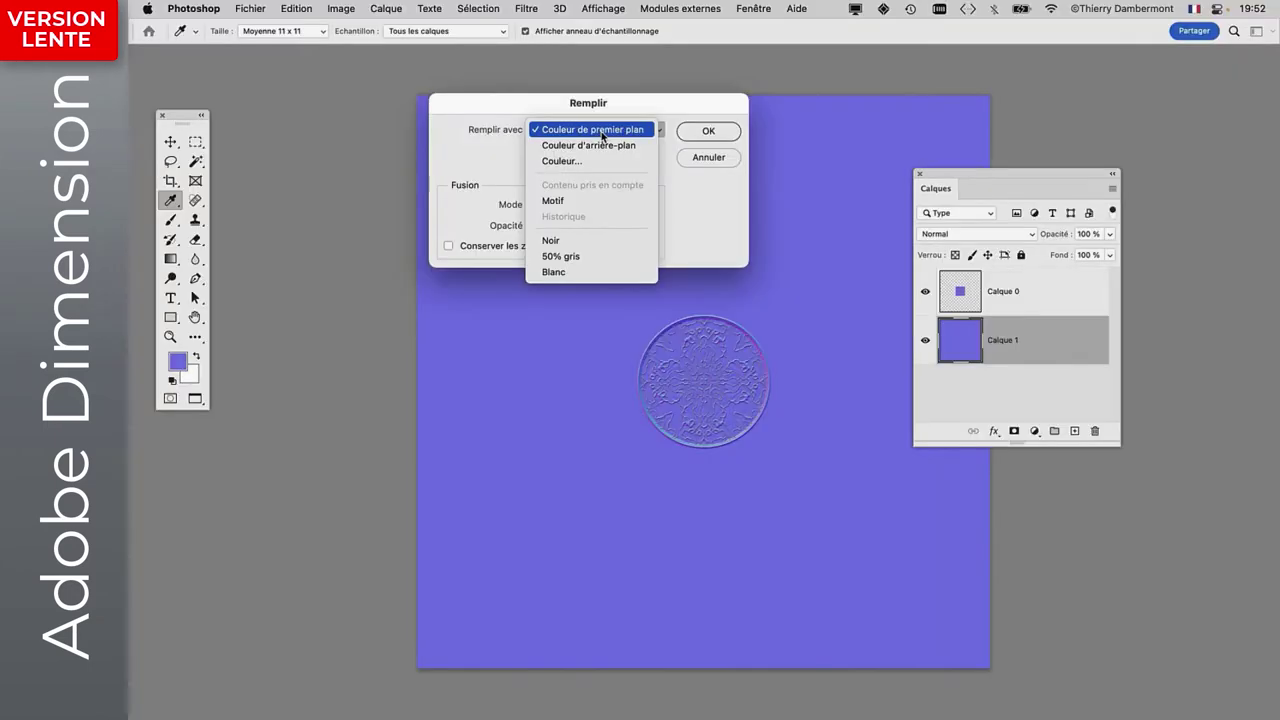
click(697, 136)
click(705, 133)
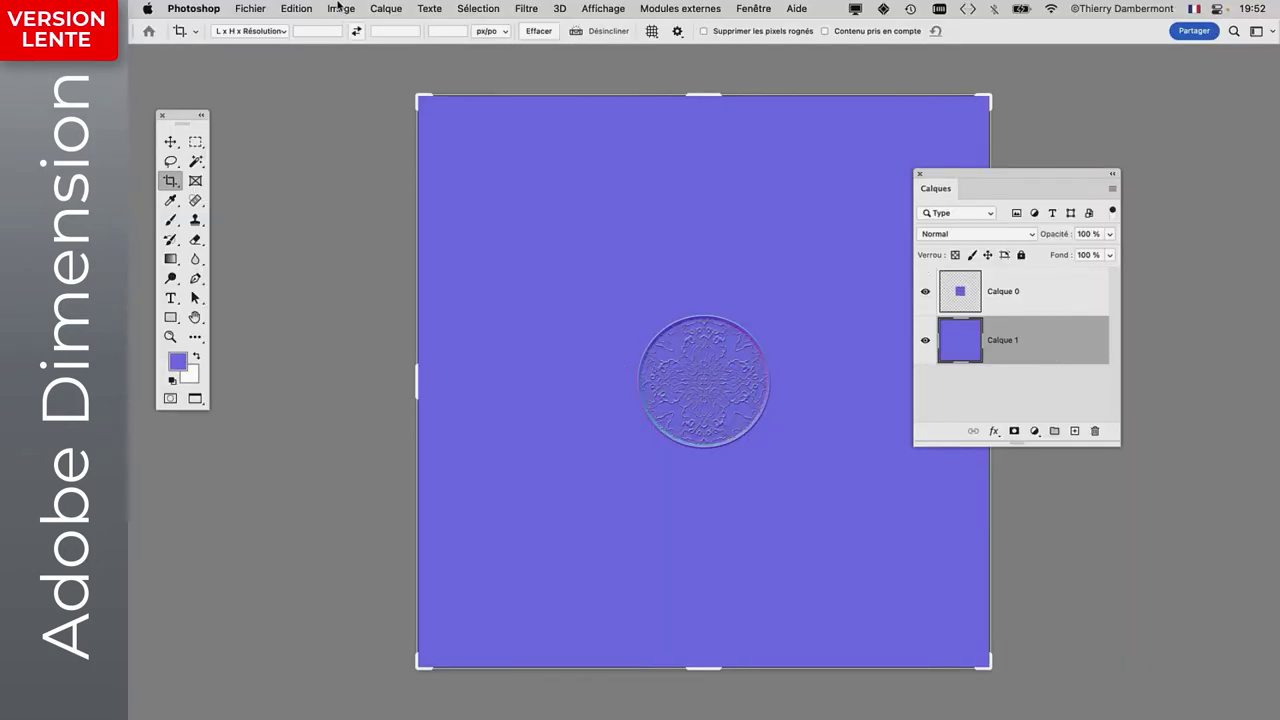
Check the file name in Enregistrer sous, then save the document with Fichier > Enregistrer.
click(250, 8)
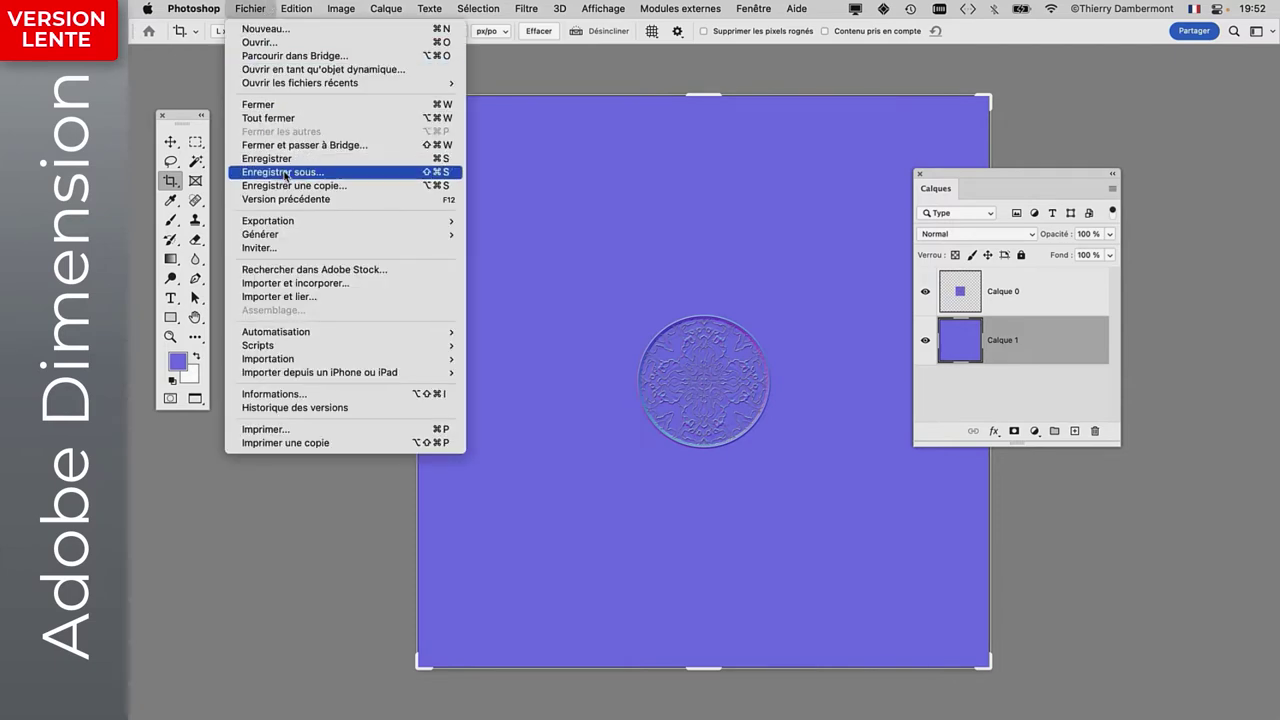
click(285, 172)
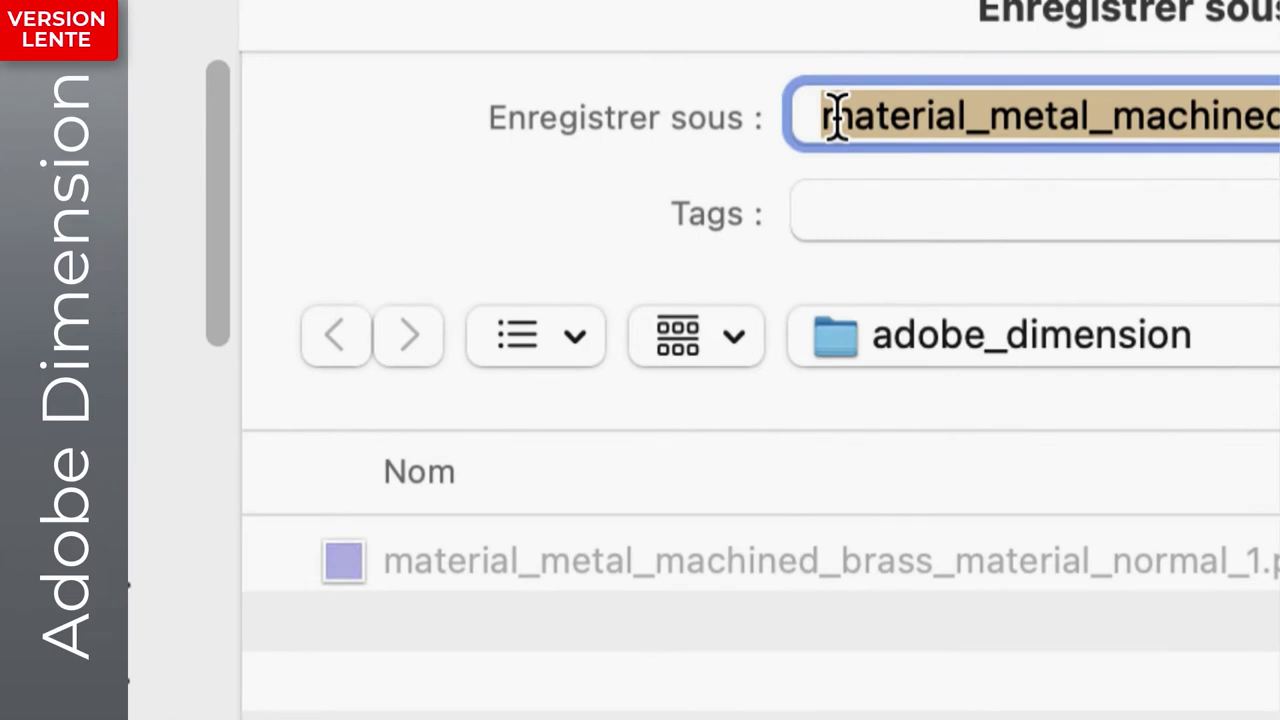
click(828, 116)
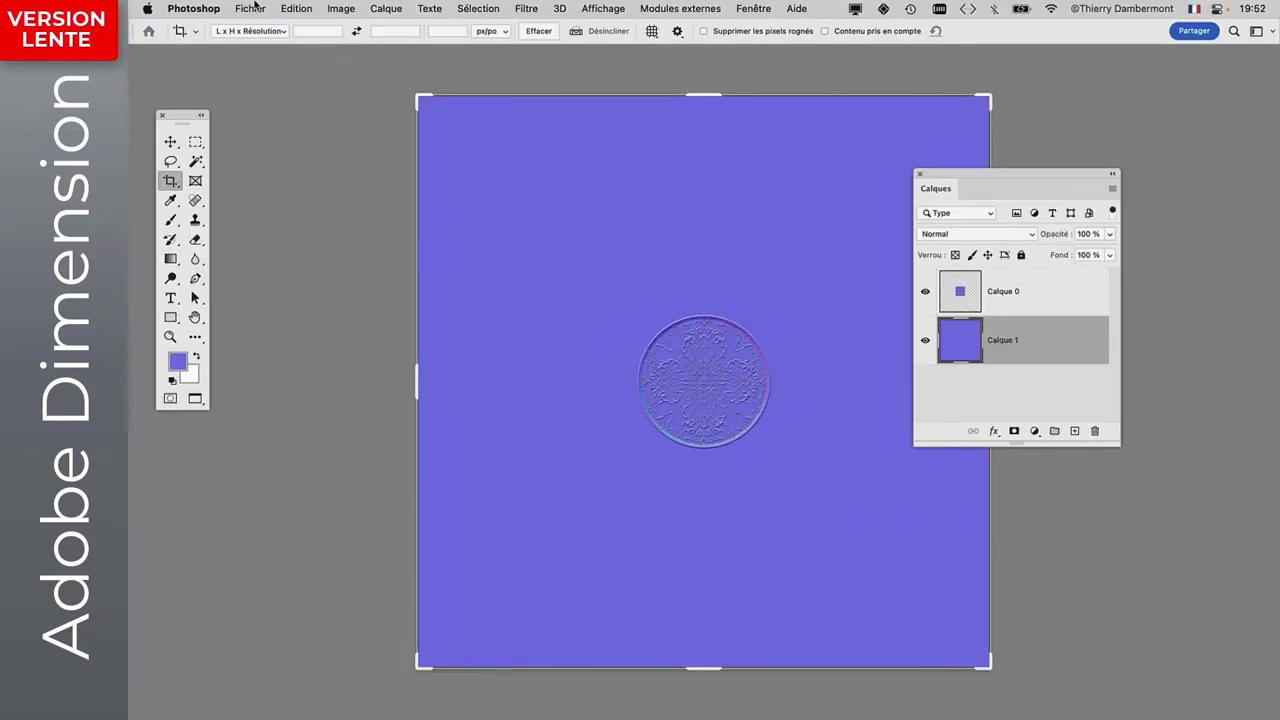
click(255, 6)
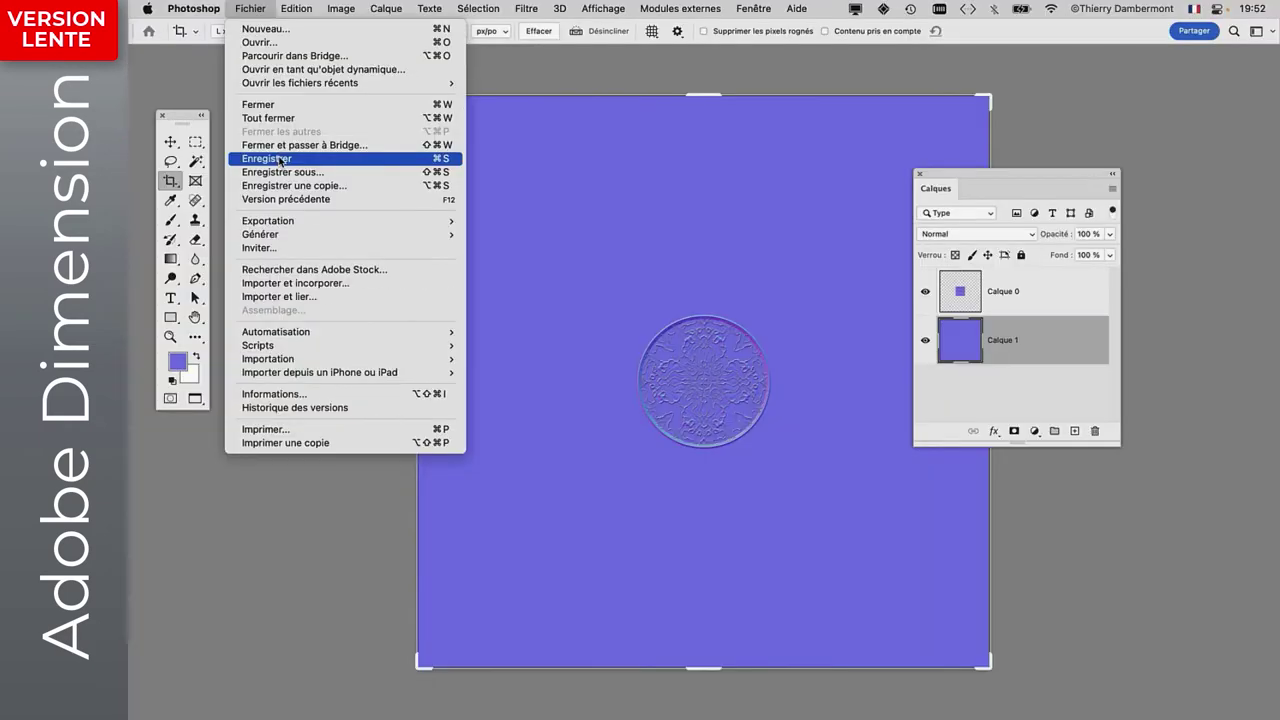
click(280, 161)
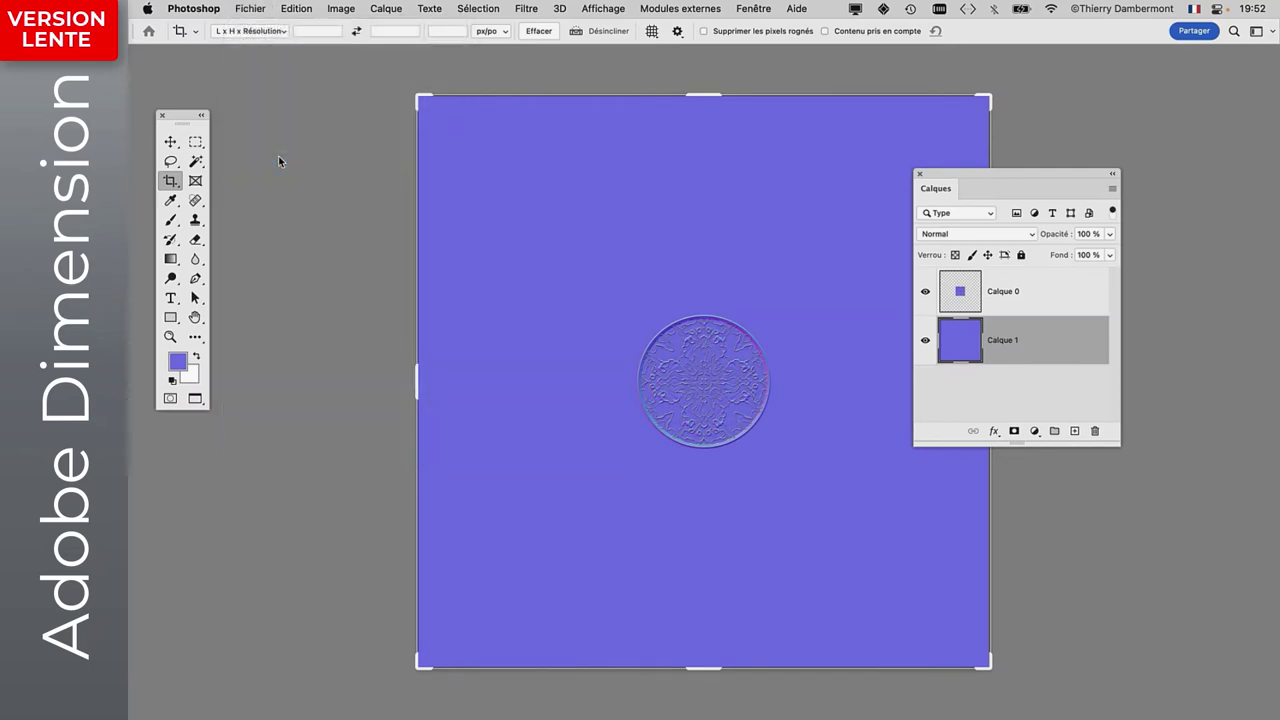
key(super+Tab)
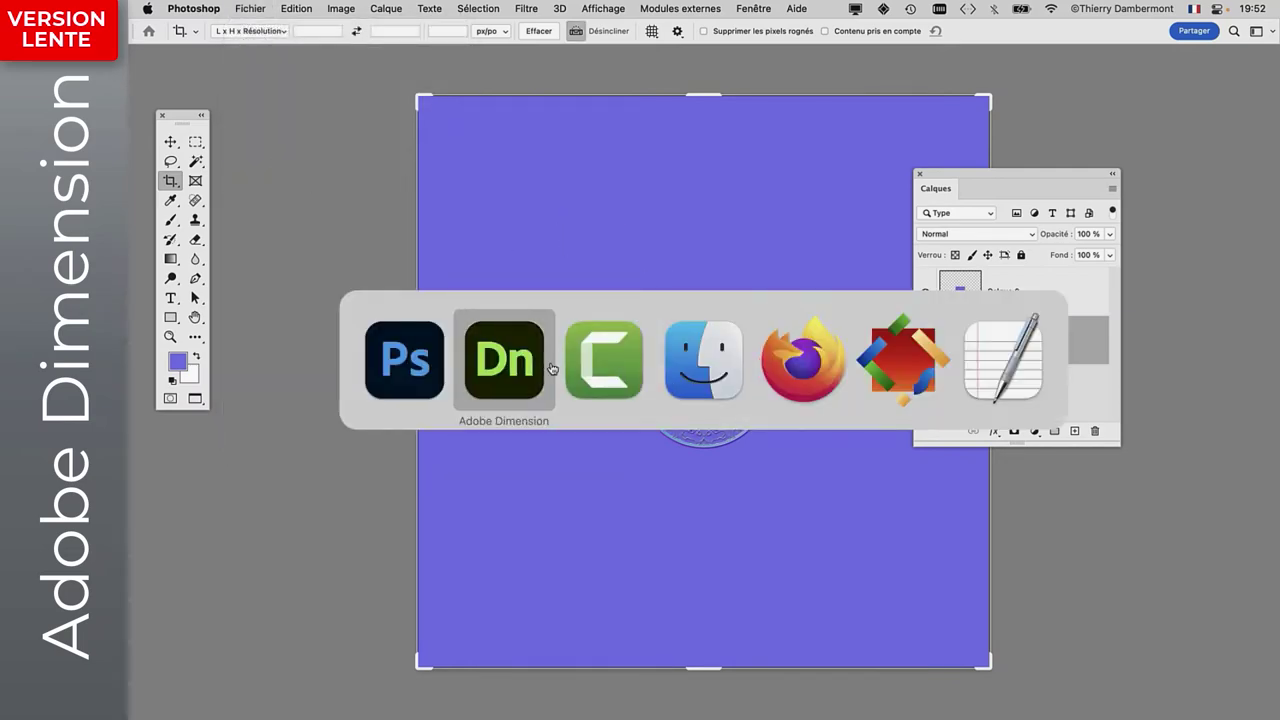
In Dimension, open the front bottle's Laiton Normal texture settings, showing the purple map at repeat 4,6.
click(531, 364)
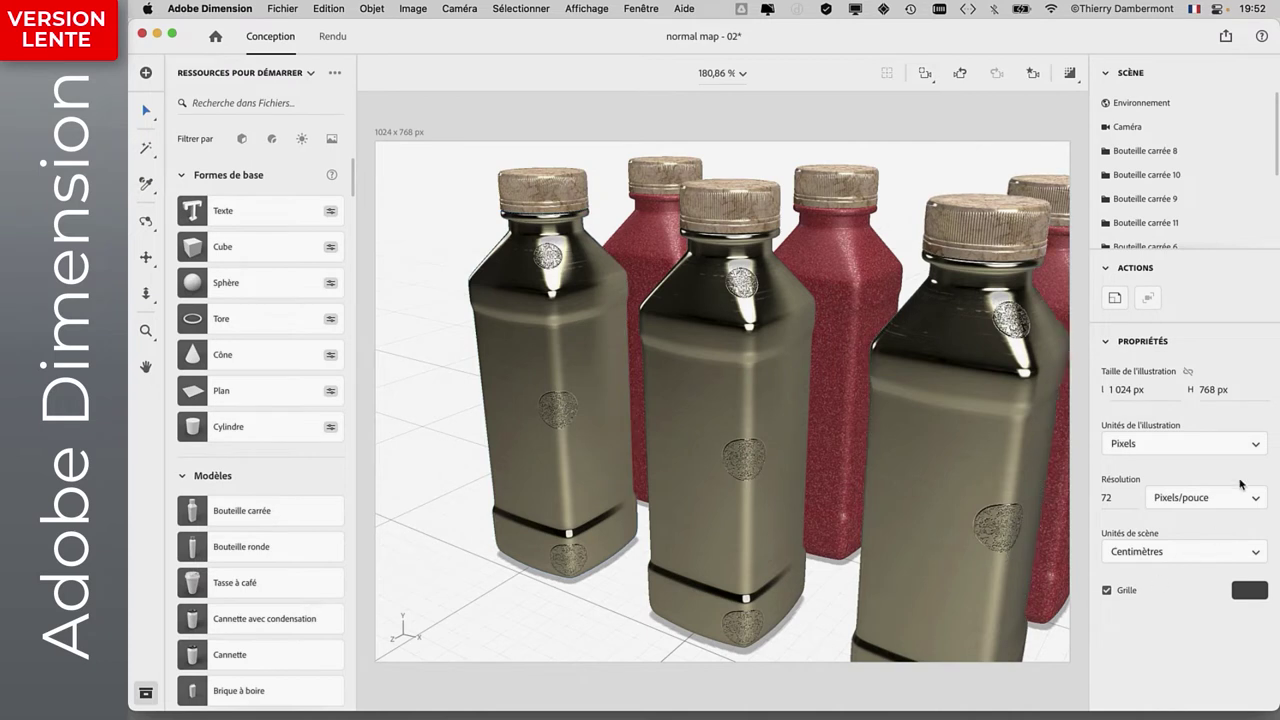
double_click(608, 387)
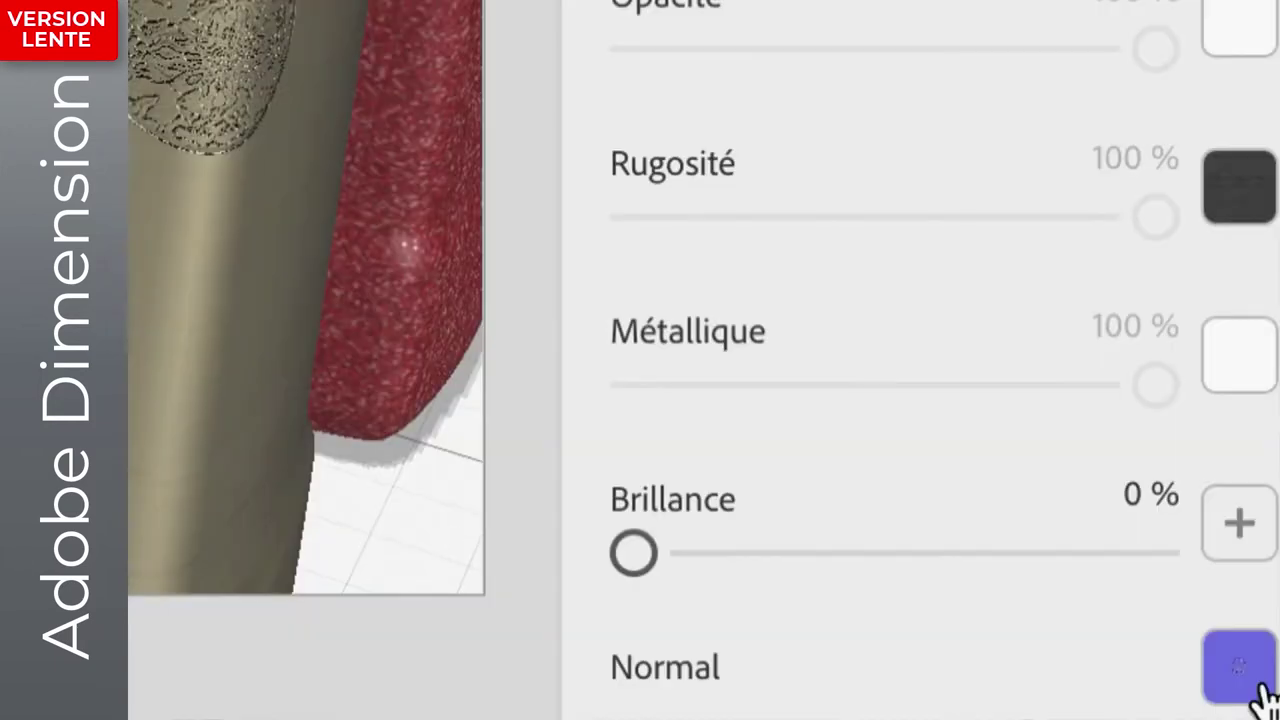
click(1262, 690)
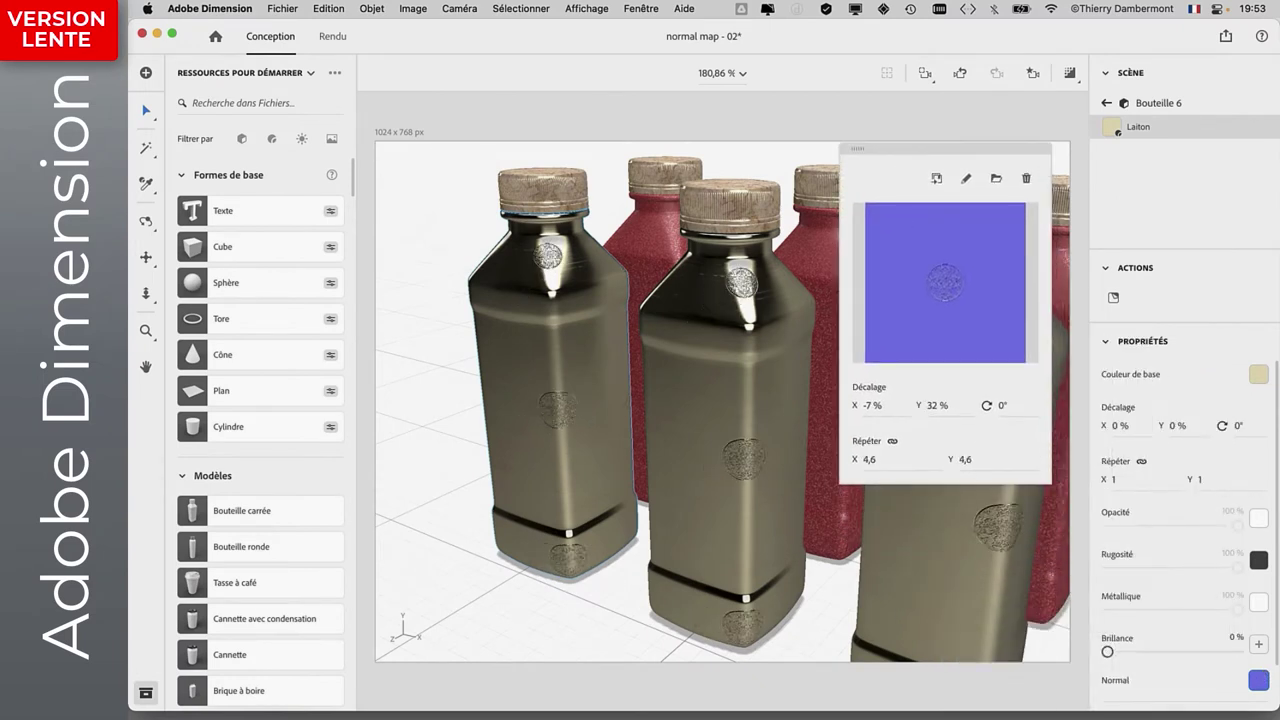
Enlarge the medallion to repeat 1,1 and shift its offset to X -14 %, Y 37 %.
mouse_move(868, 459)
mouse_down()
mouse_move(840, 459)
mouse_move(867, 459)
mouse_up()
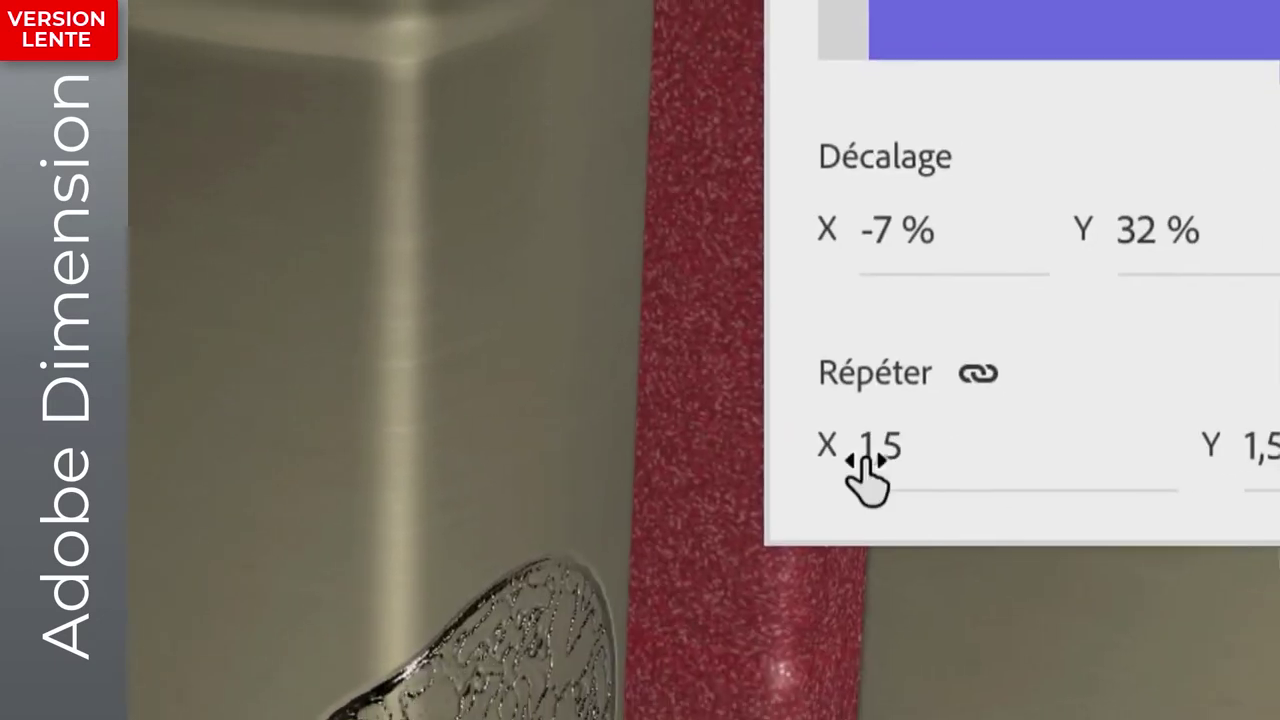
mouse_move(866, 471)
mouse_down()
mouse_move(842, 471)
mouse_move(910, 456)
mouse_up()
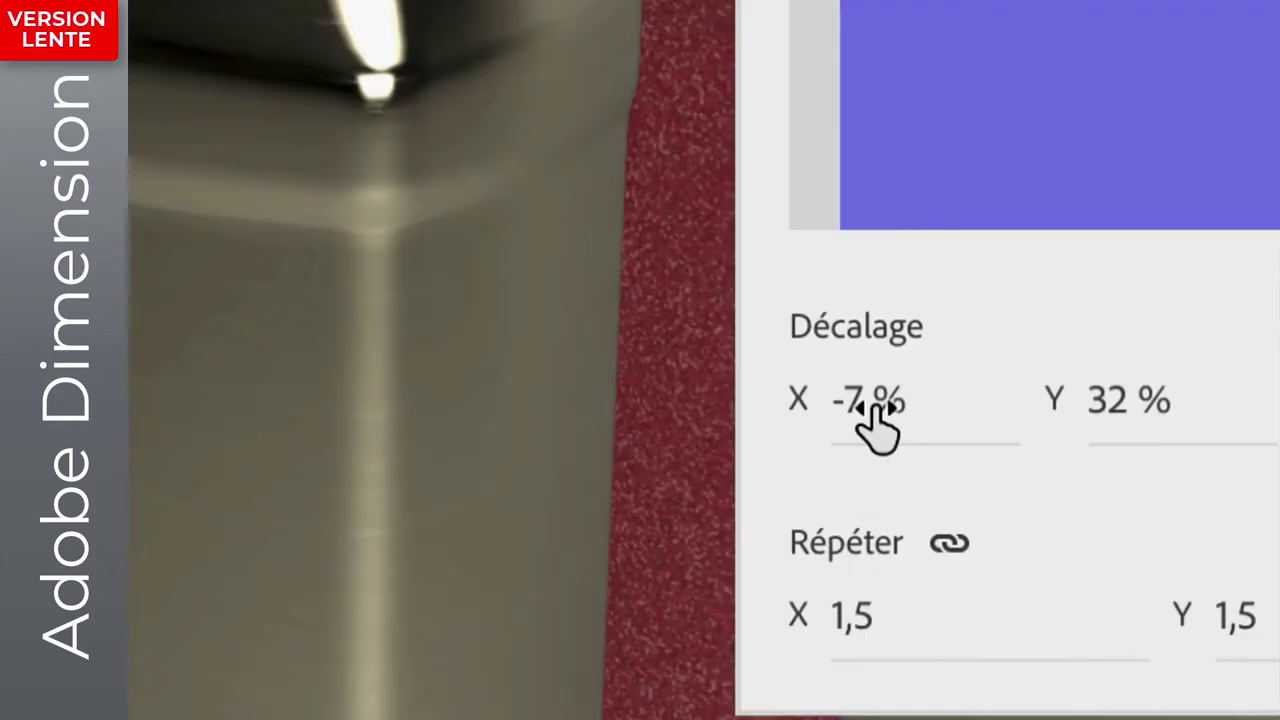
drag(873, 410, 828, 410)
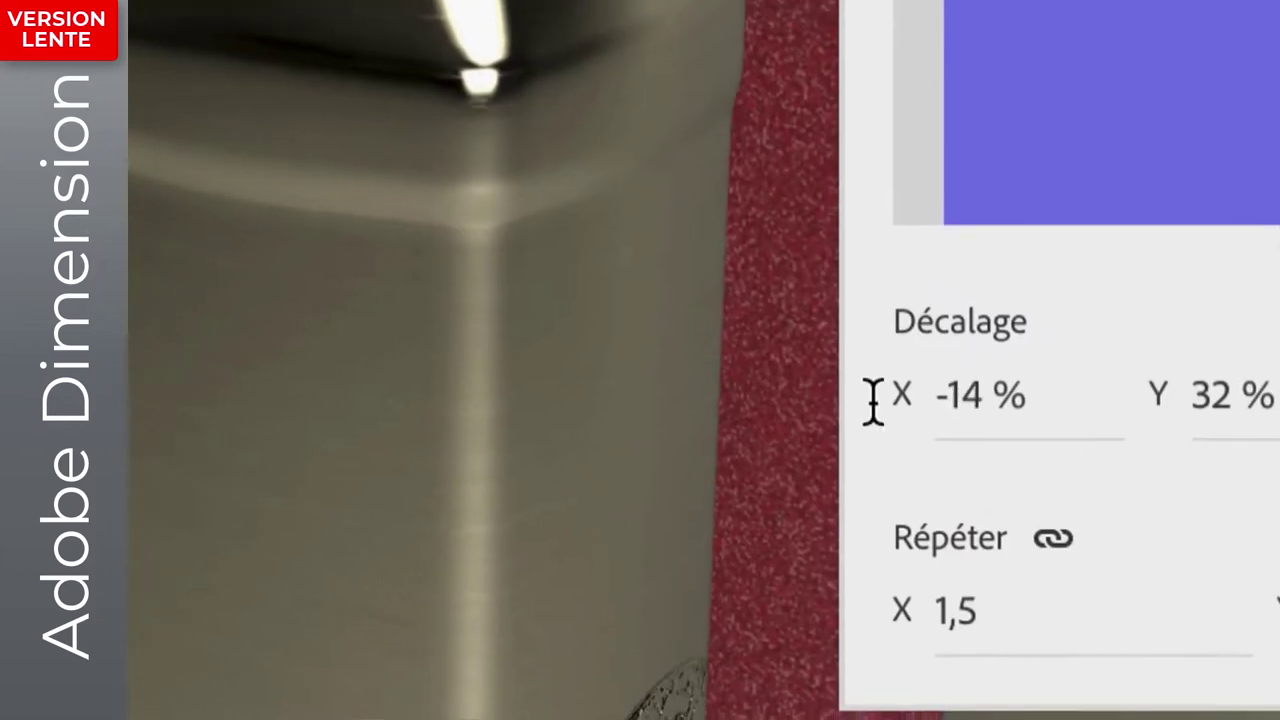
drag(1165, 405, 1175, 405)
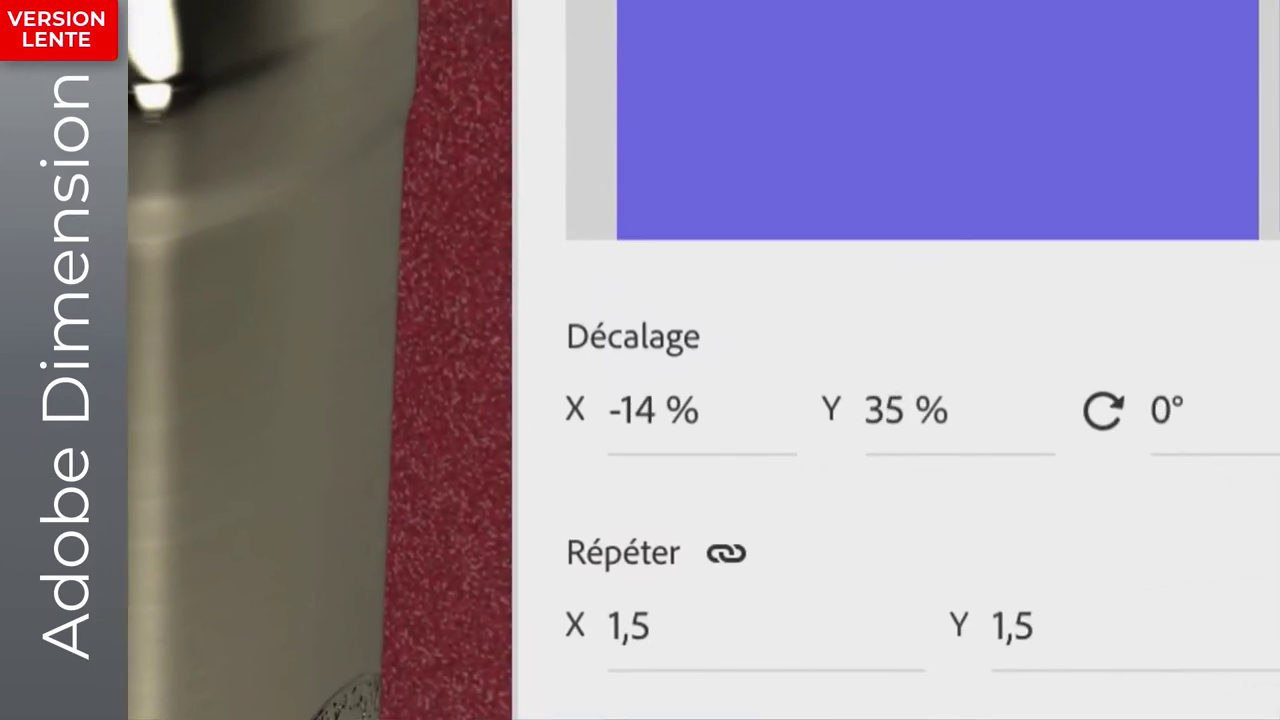
mouse_move(925, 412)
mouse_down()
mouse_move(943, 420)
mouse_move(939, 407)
mouse_up()
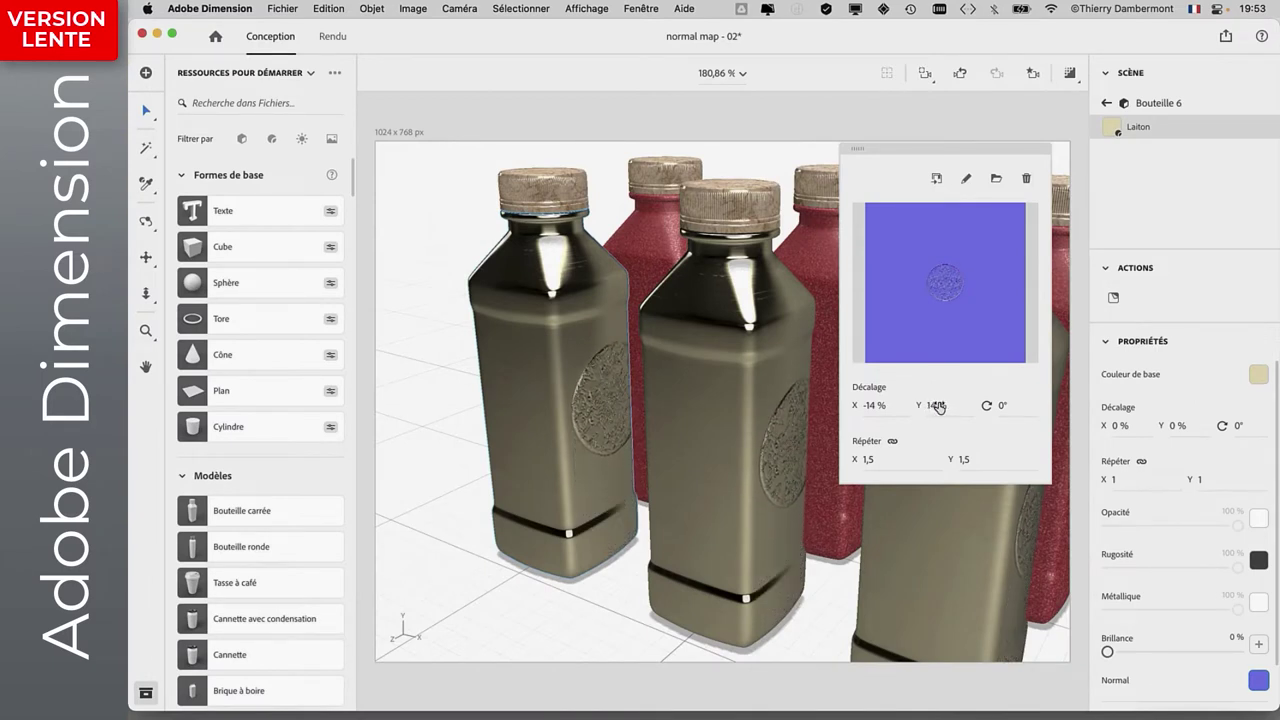
Raise the normal map repeat to 1,9 and slide the emblem to offset X -5 %.
drag(856, 405, 914, 405)
drag(864, 465, 872, 470)
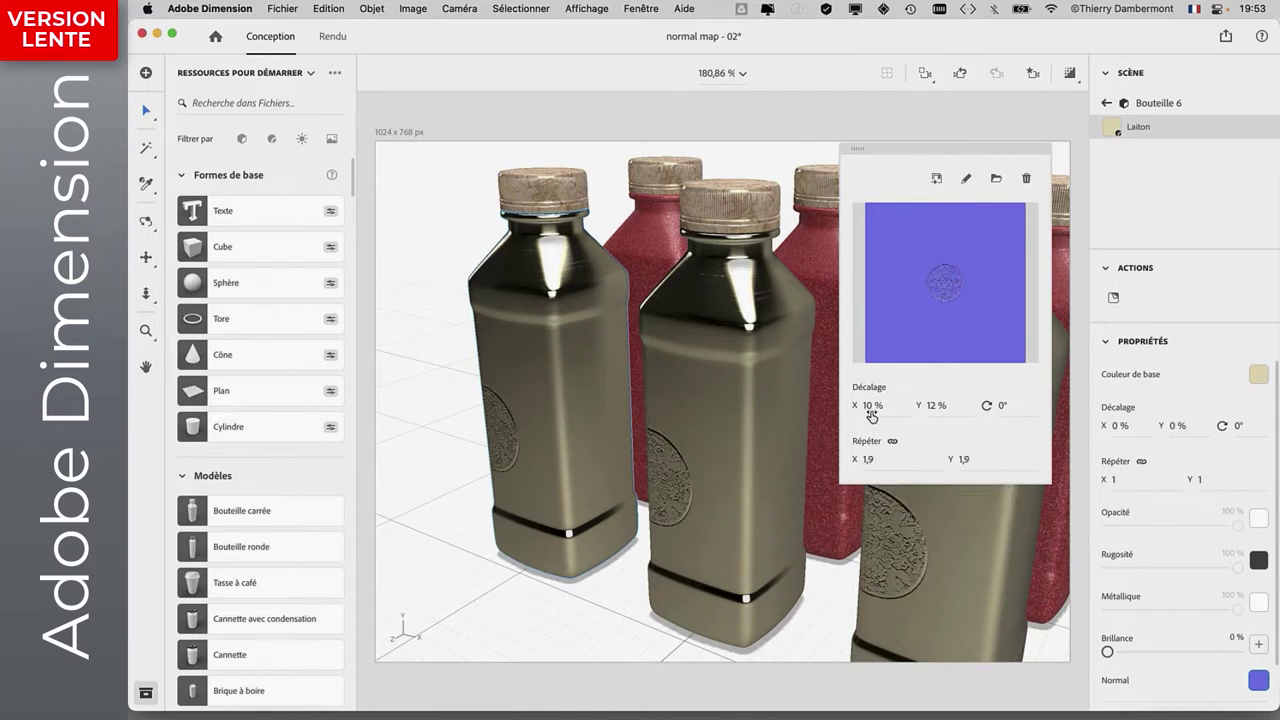
mouse_move(872, 405)
mouse_down()
mouse_move(856, 405)
mouse_move(904, 405)
mouse_up()
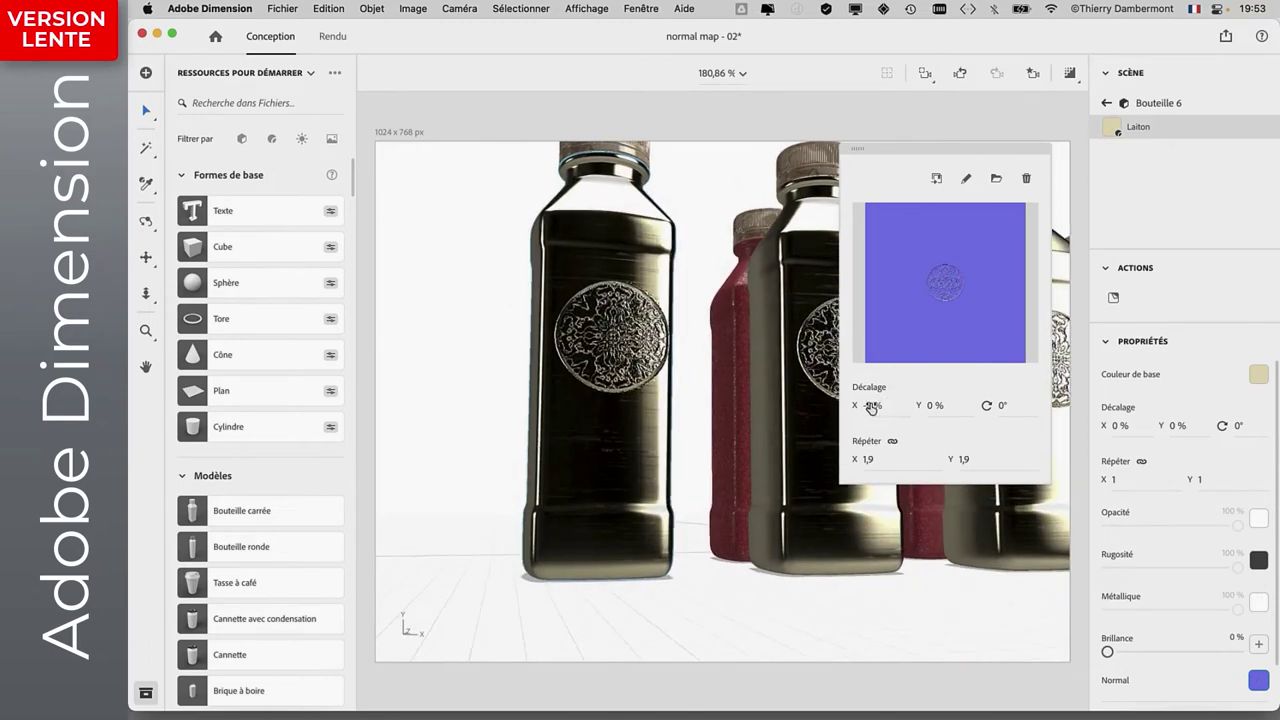
drag(872, 410, 875, 405)
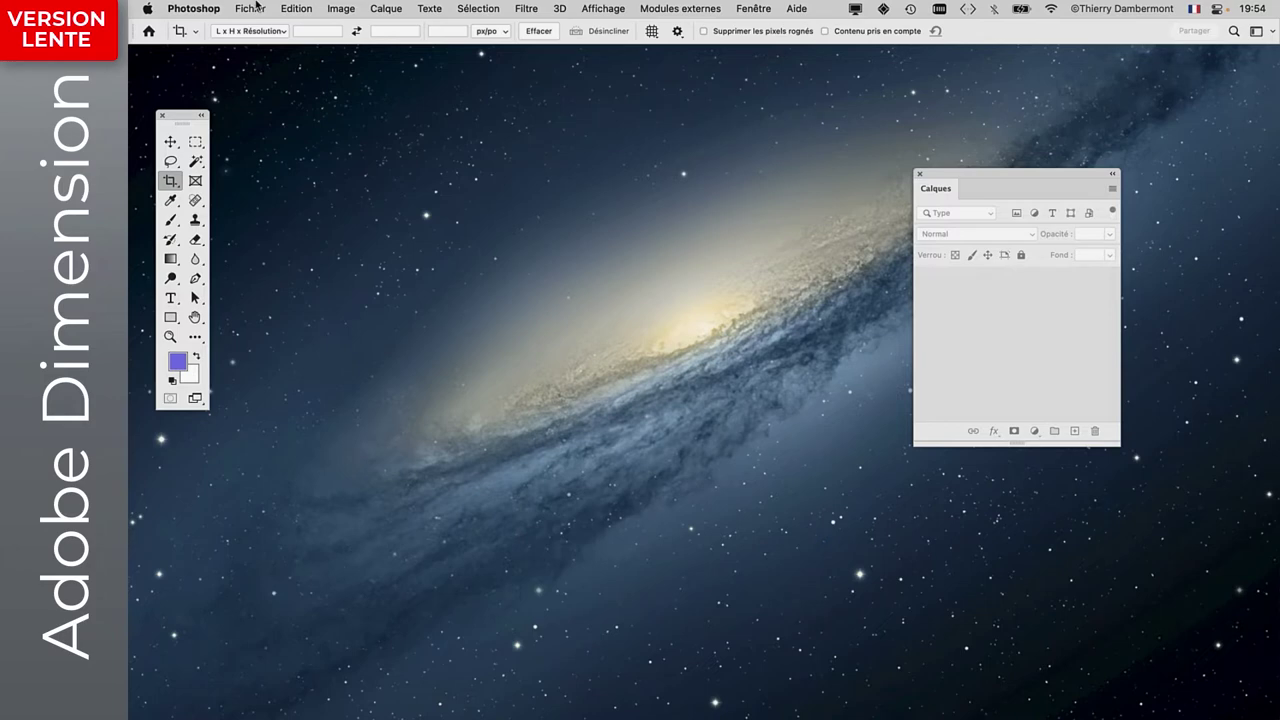
Open the medallion normal-map JPG in Photoshop.
click(256, 6)
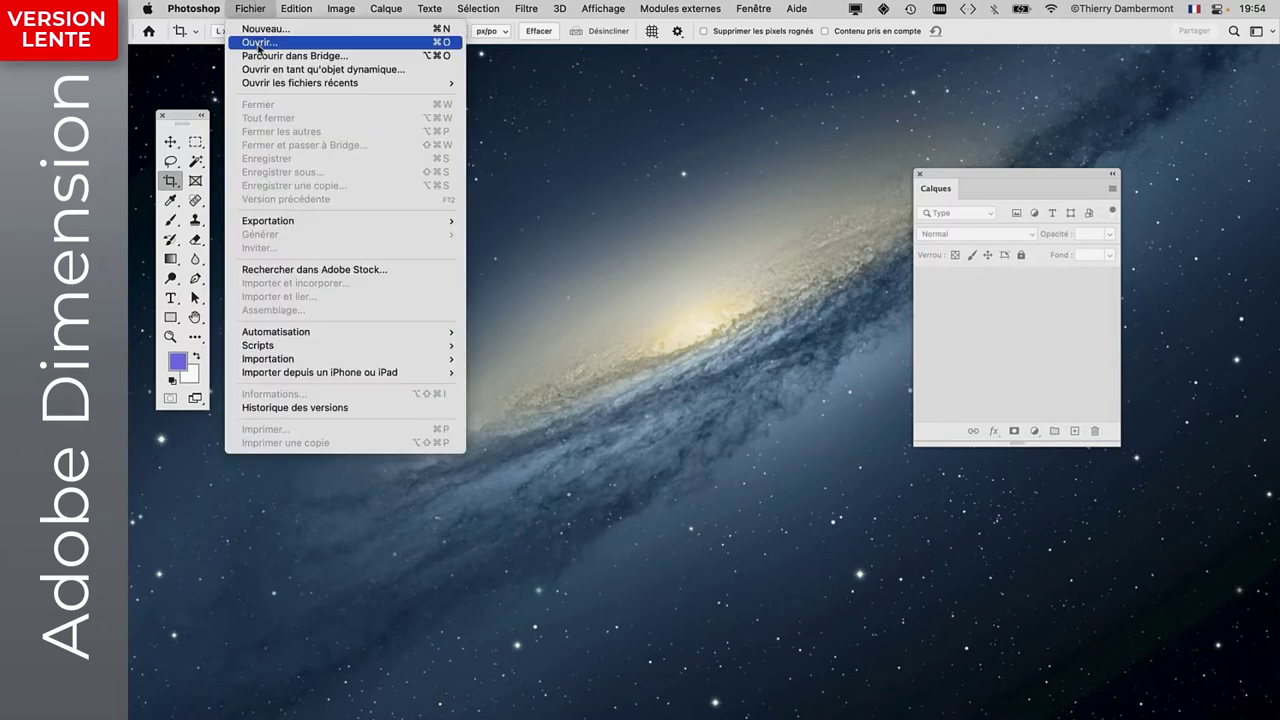
click(760, 247)
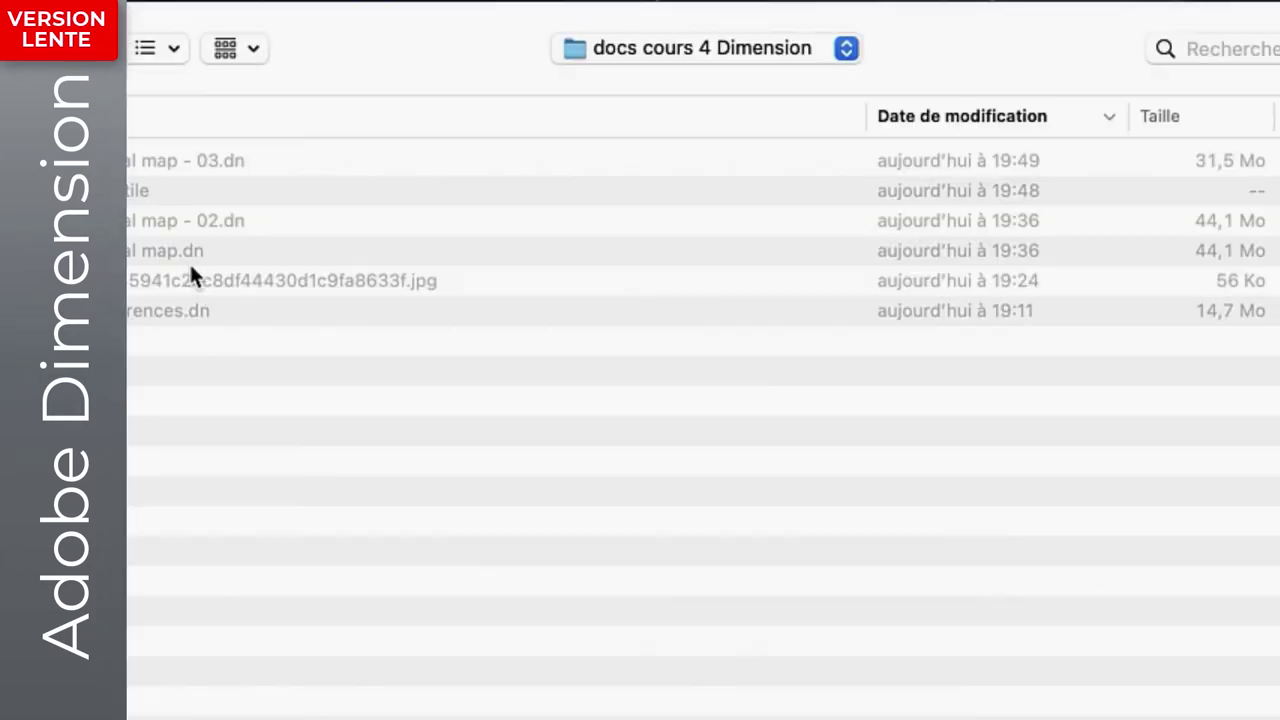
click(130, 281)
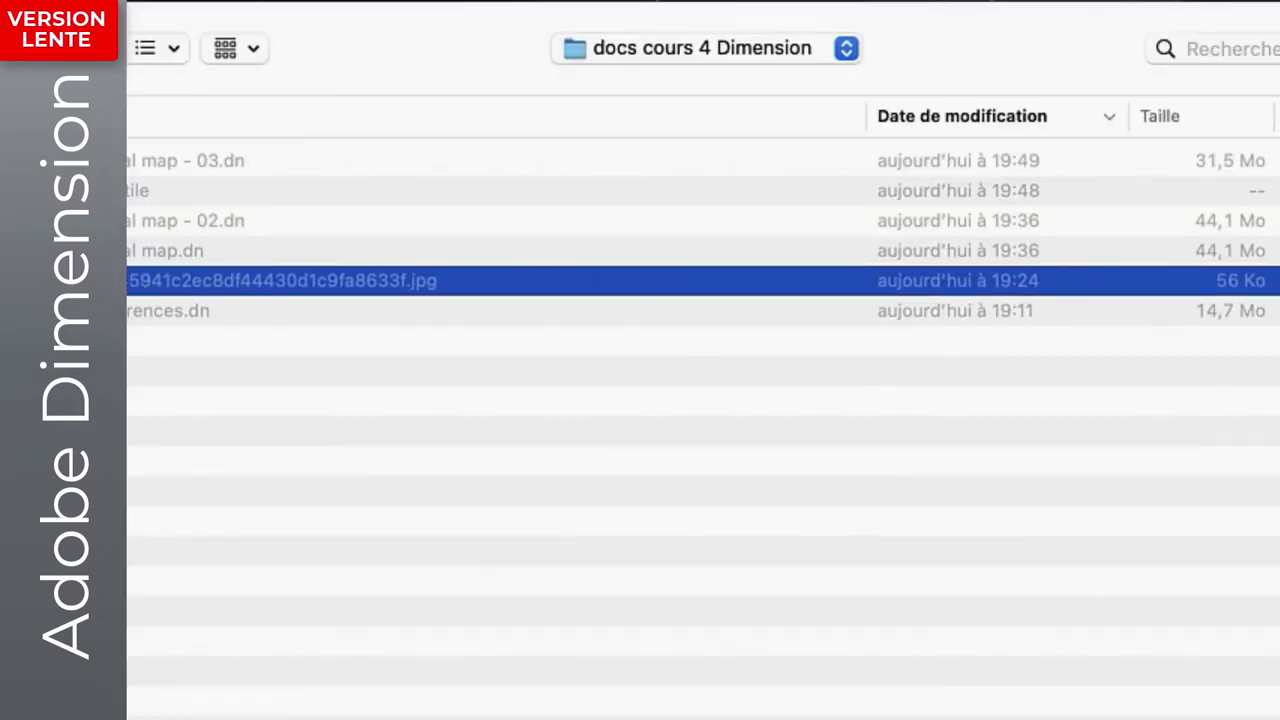
key(Return)
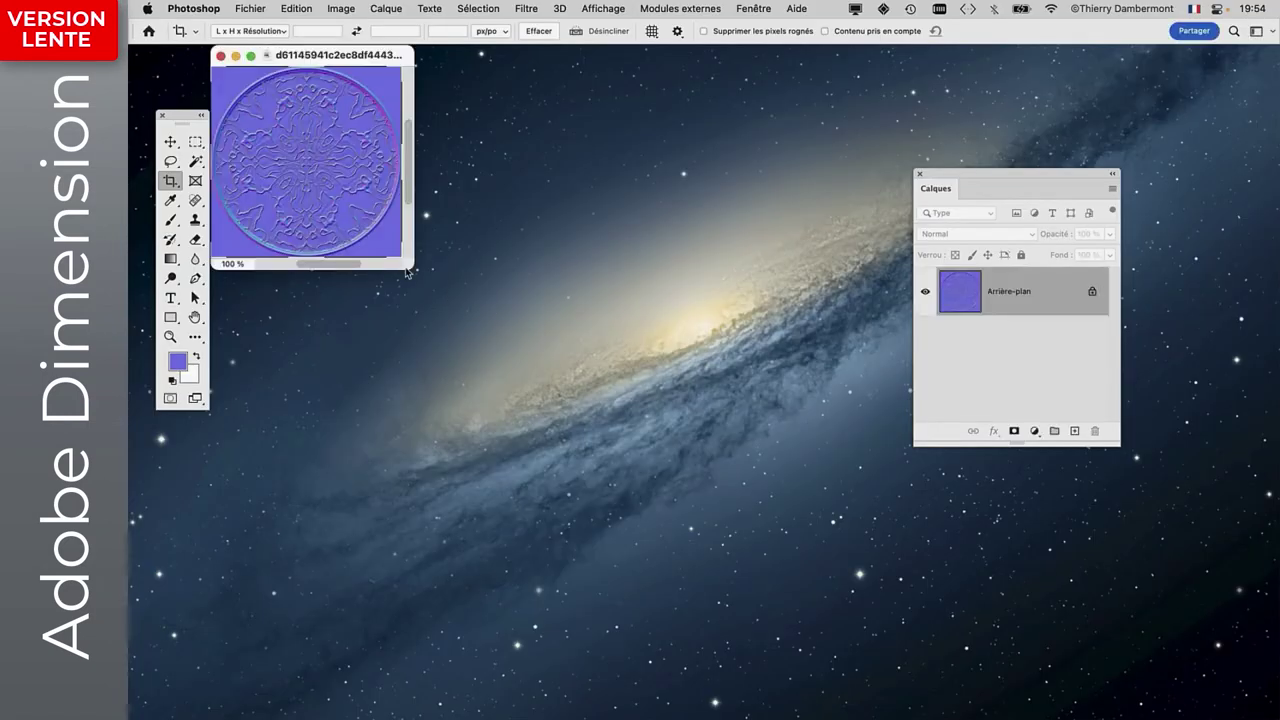
Enlarge the image window, show it full-screen with the Move tool, then switch applications.
mouse_move(407, 272)
mouse_down()
mouse_move(786, 563)
mouse_move(654, 523)
mouse_up()
key(f)
key(v)
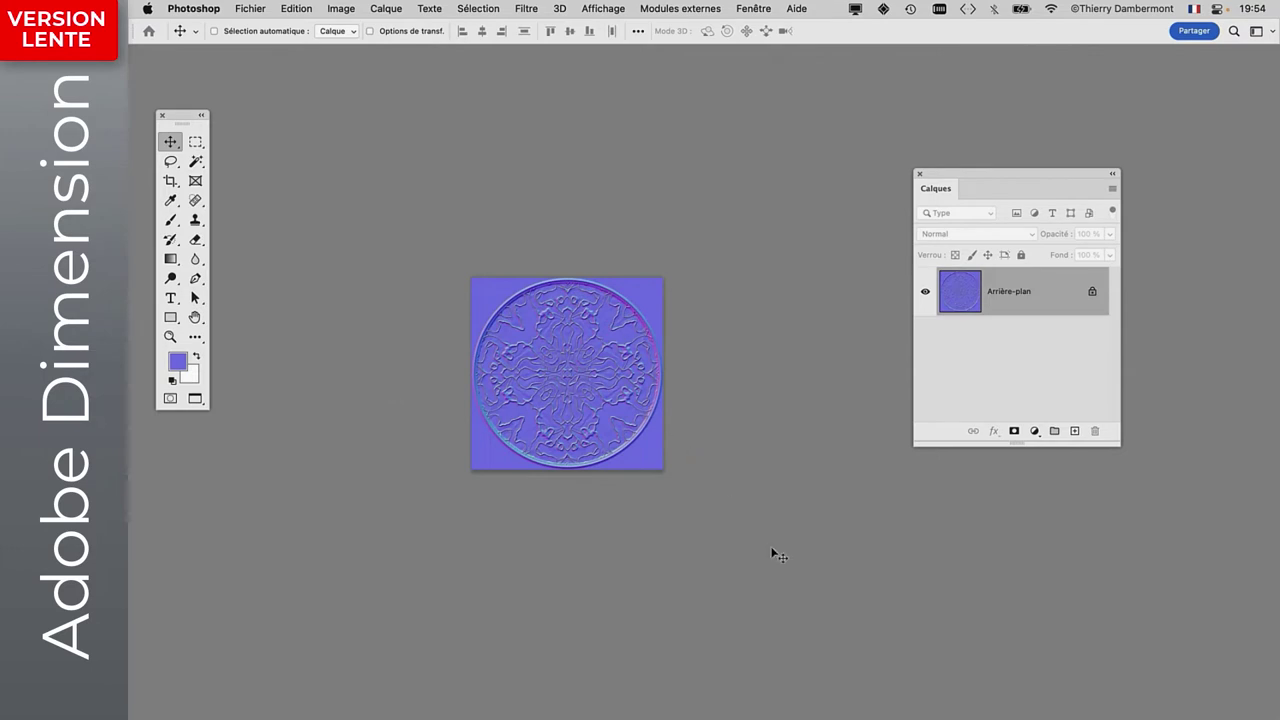
key(super)
key(super+Tab)
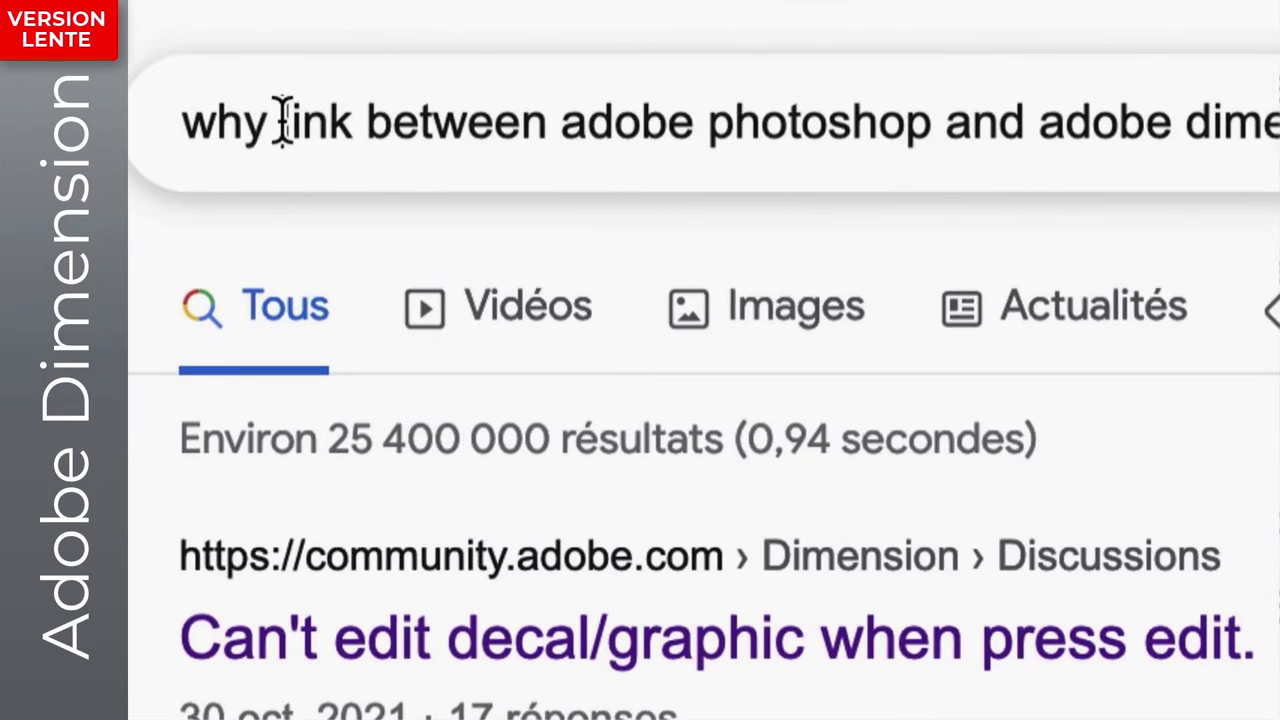
Select 'link' in the Google query, then go to the resolved 'Can't edit decal' thread.
drag(284, 121, 352, 121)
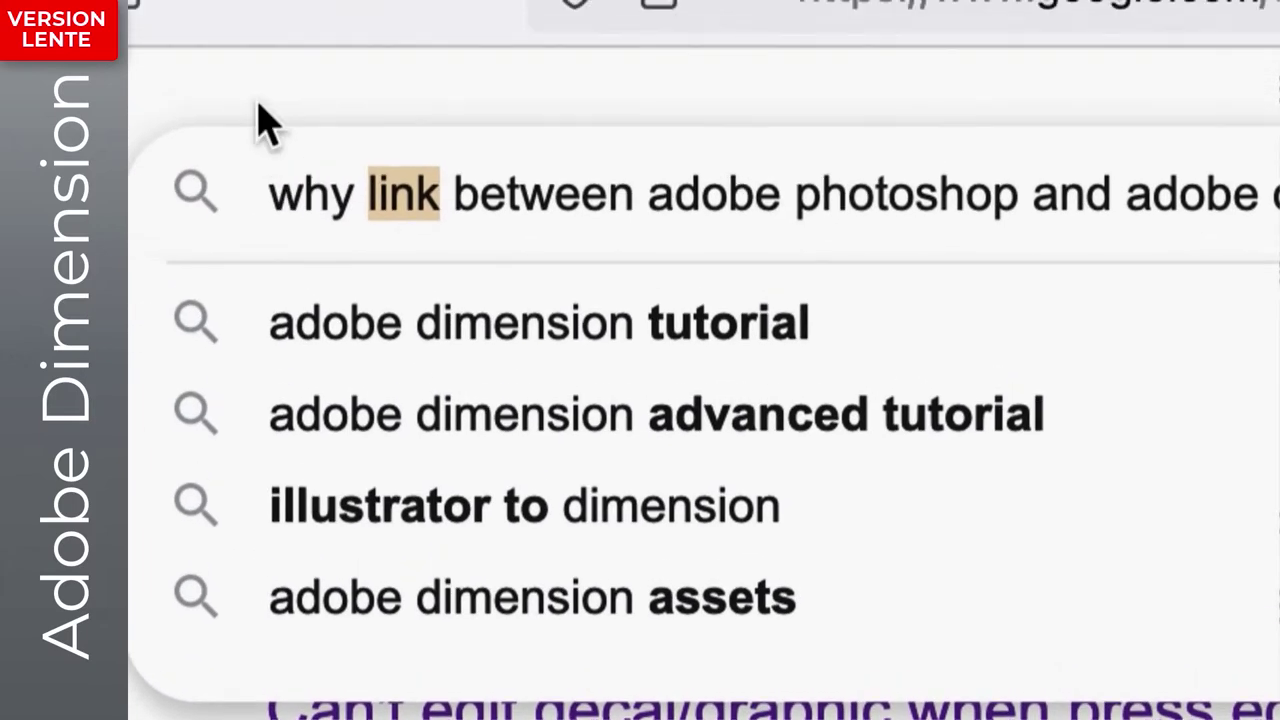
click(257, 120)
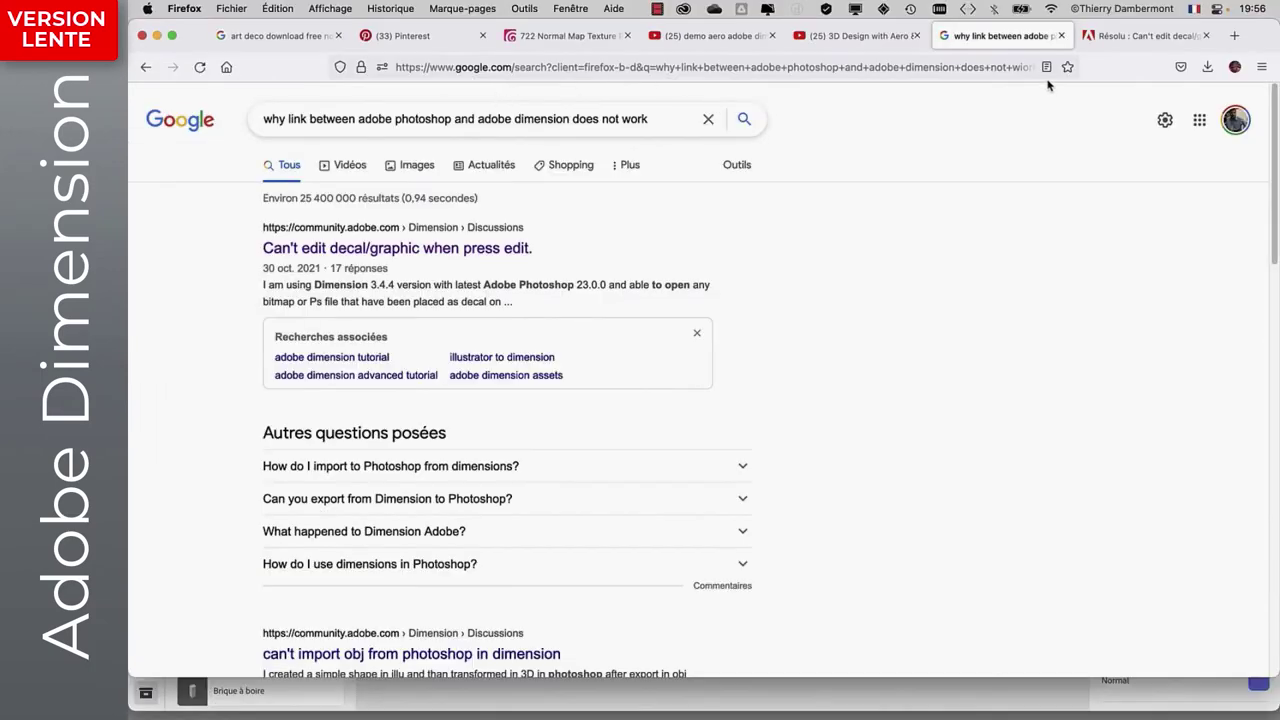
click(1118, 36)
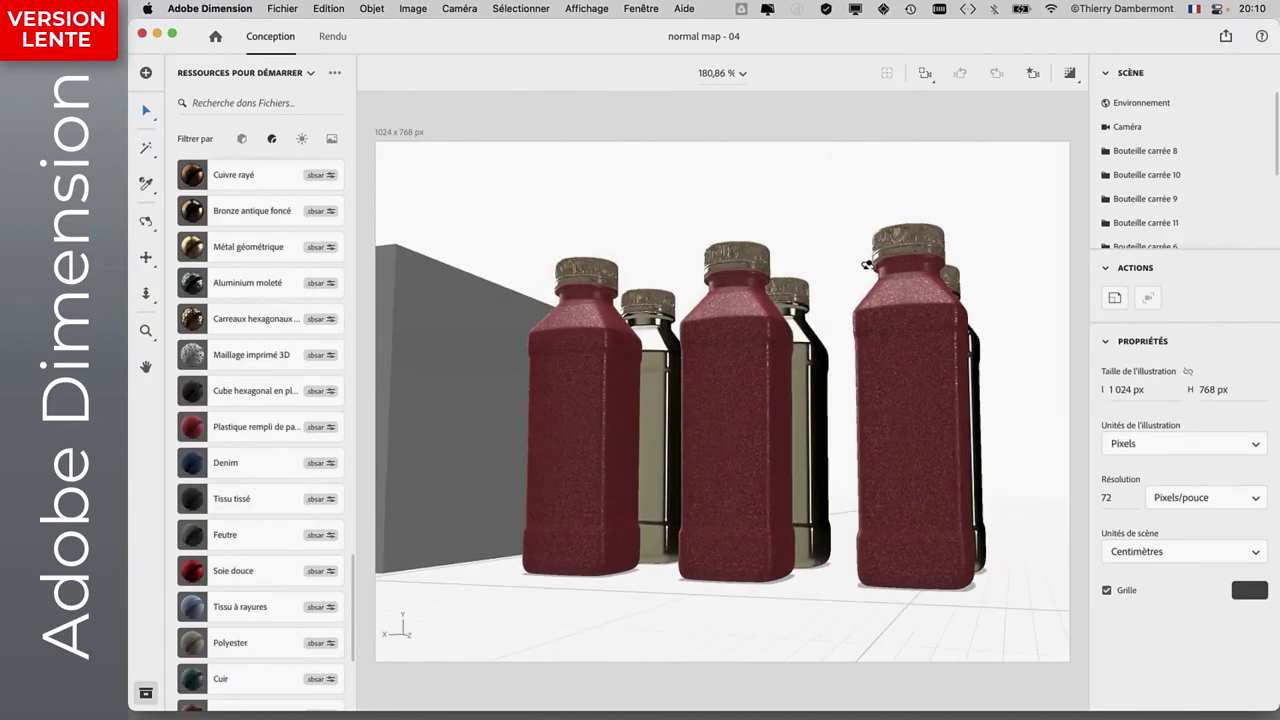
Frame the left red bottle and select its Plastique rempli de paillettes métalliques material.
click(605, 378)
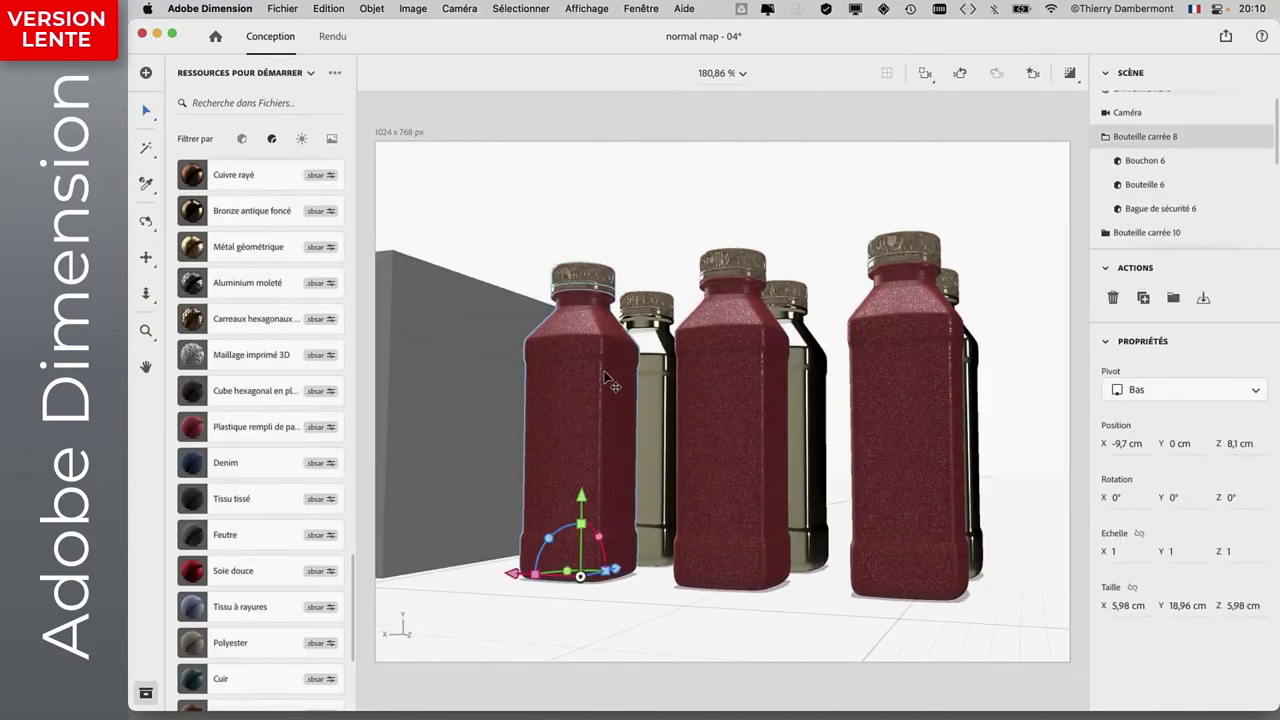
key(f)
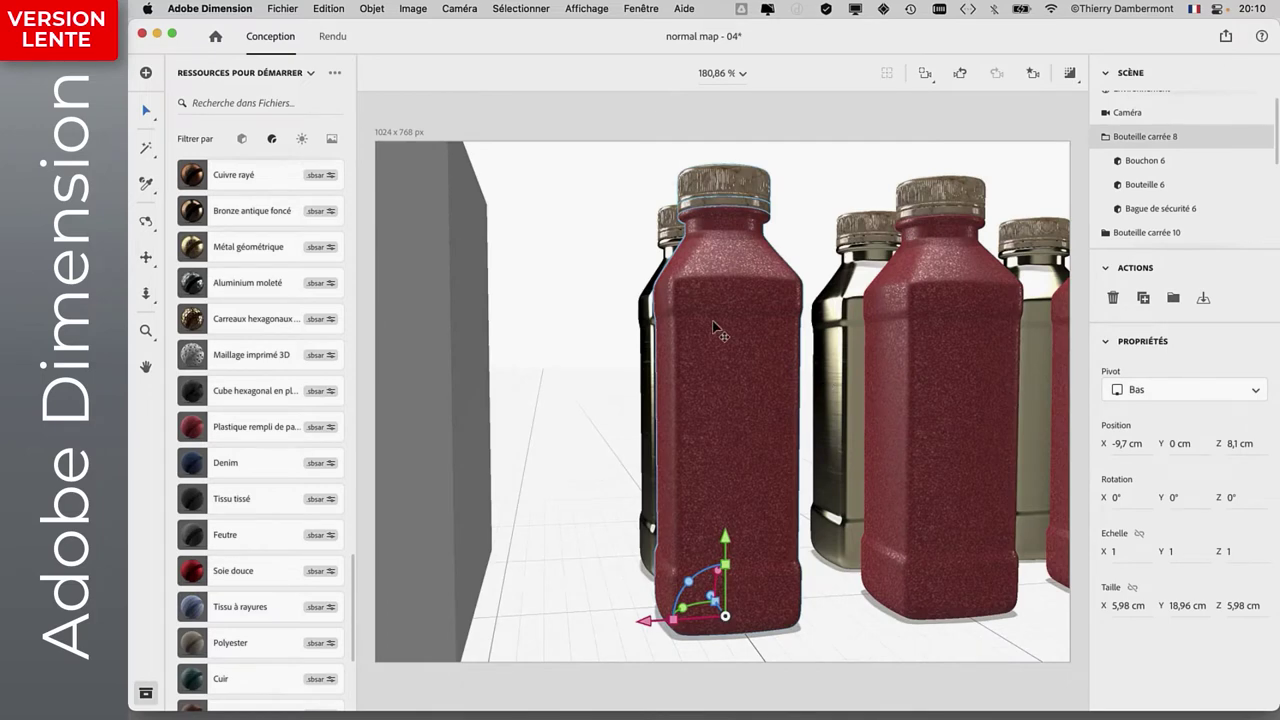
double_click(715, 328)
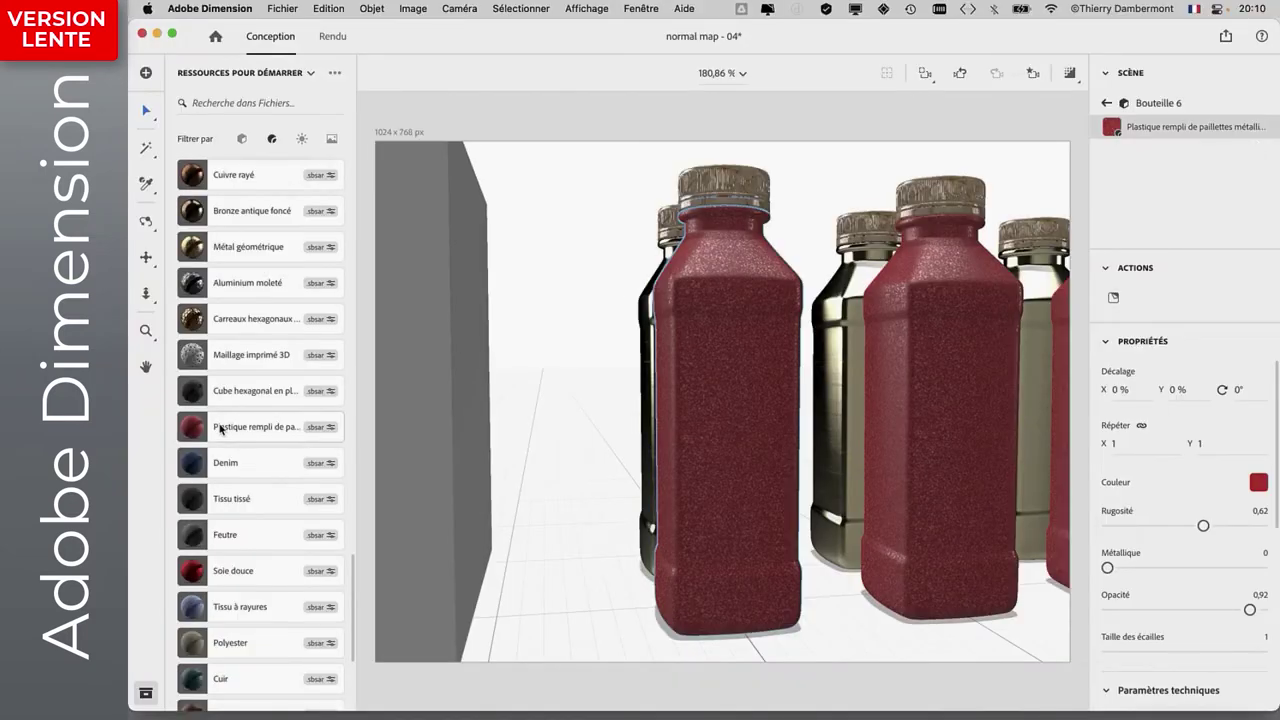
click(217, 435)
Find Plastique à grain fin in Matériaux standard Adobe and drop it on the left red bottle.
scroll(219, 434, up, 1)
scroll(219, 434, up, 3)
scroll(219, 434, up, 5)
scroll(219, 434, up, 3)
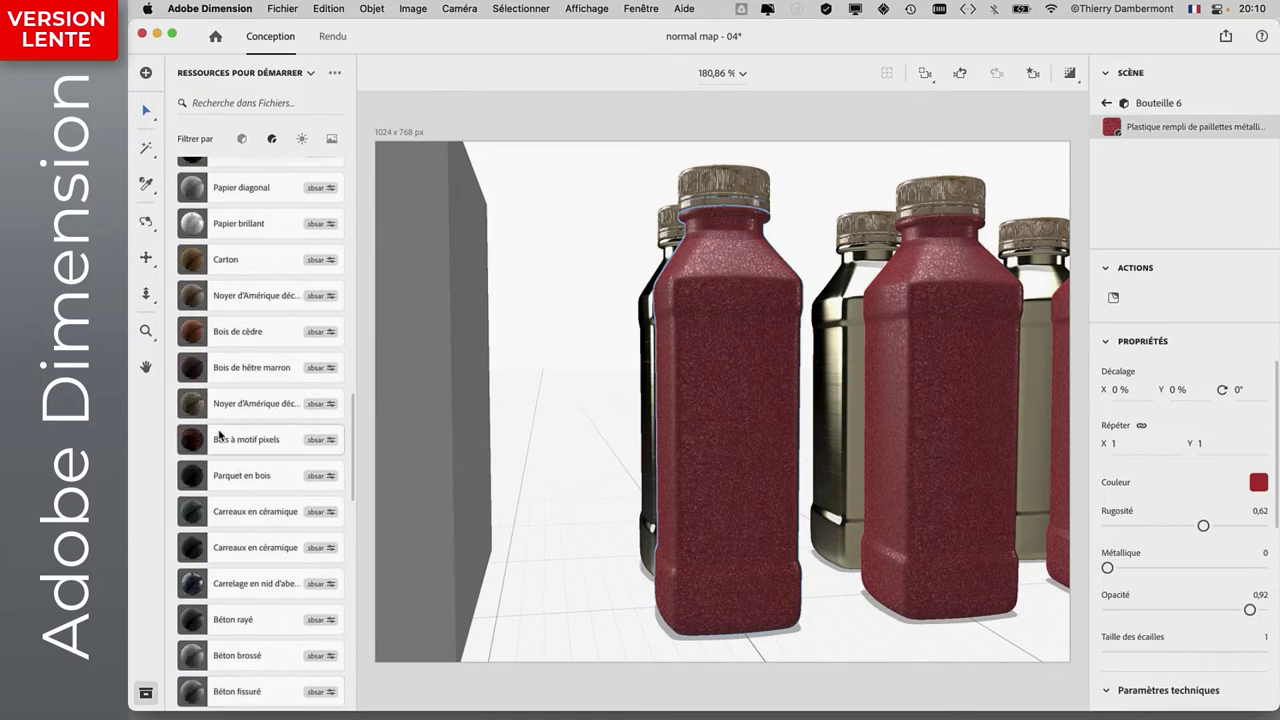
scroll(219, 434, up, 5)
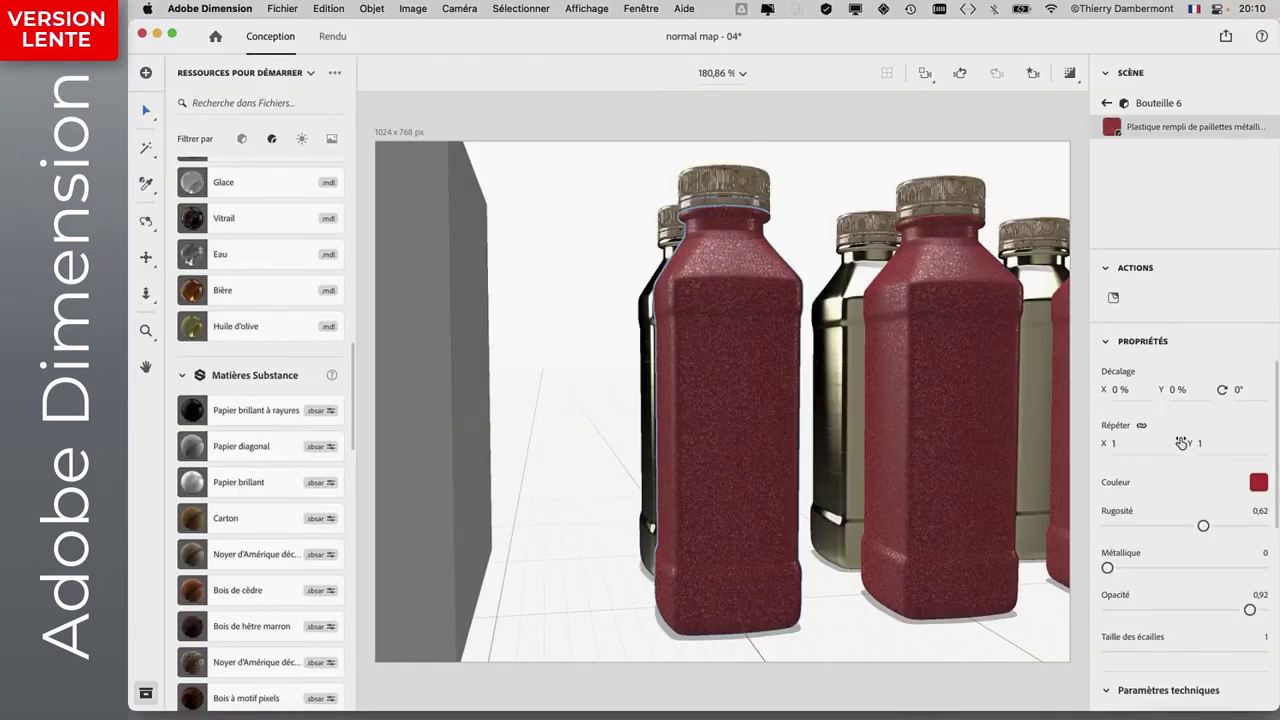
scroll(1195, 455, down, 2)
scroll(1205, 520, down, 6)
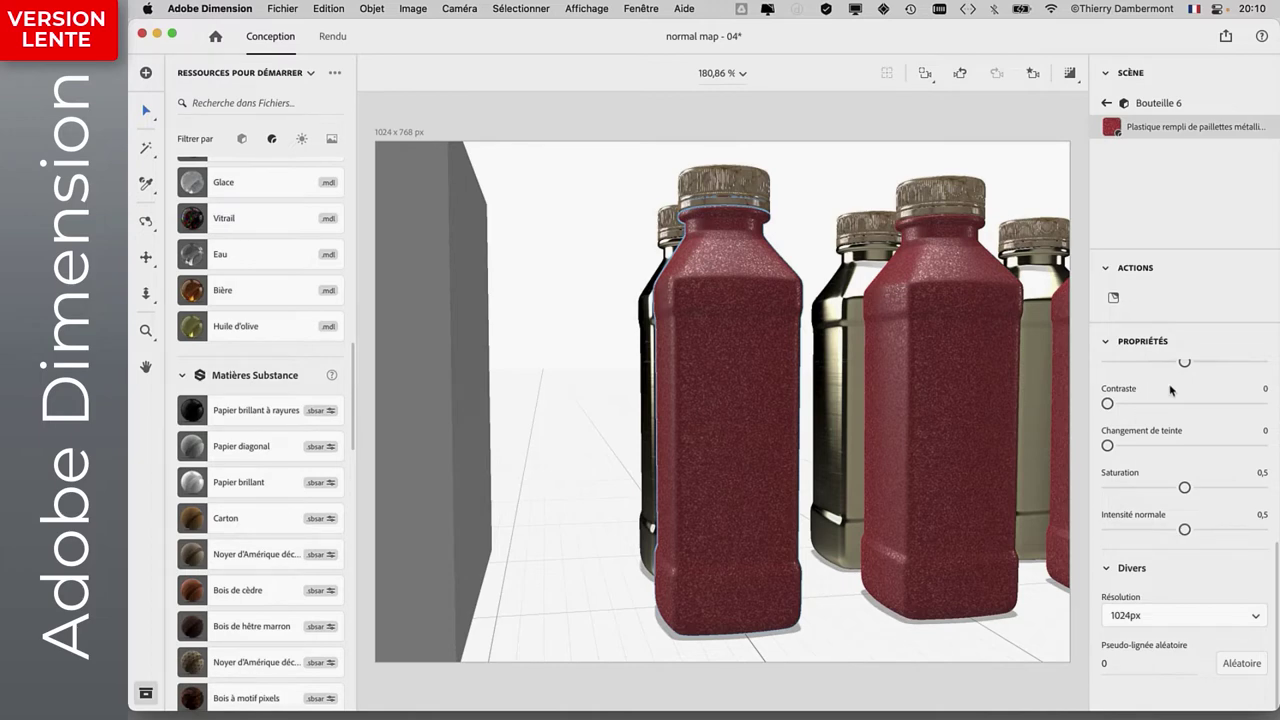
scroll(288, 380, up, 5)
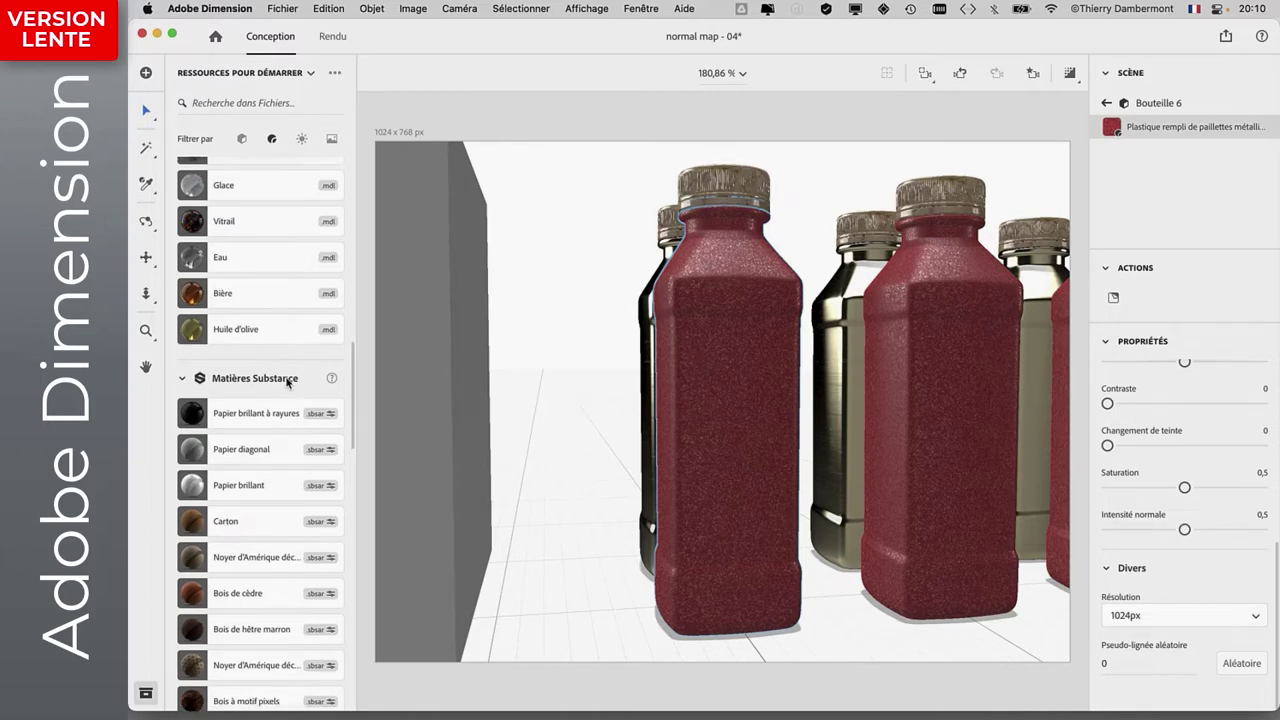
scroll(286, 381, up, 2)
scroll(287, 381, up, 1)
scroll(288, 381, up, 1)
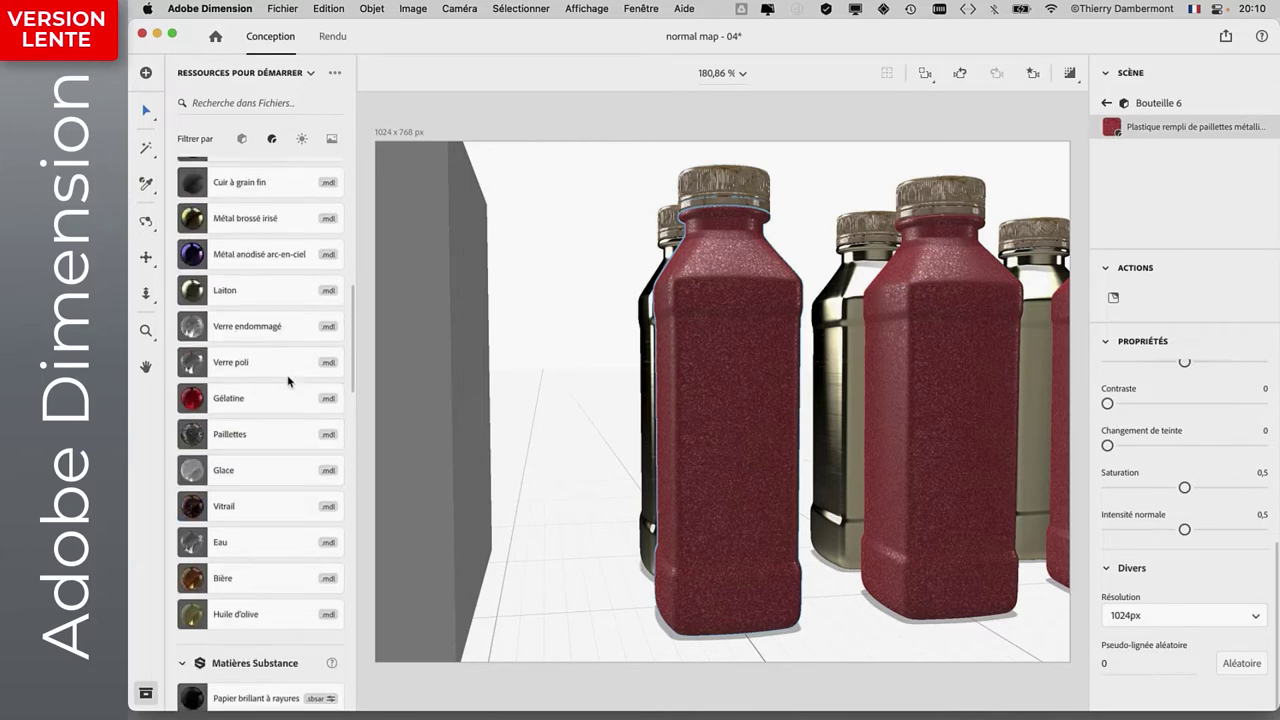
scroll(289, 381, up, 1)
scroll(288, 379, up, 3)
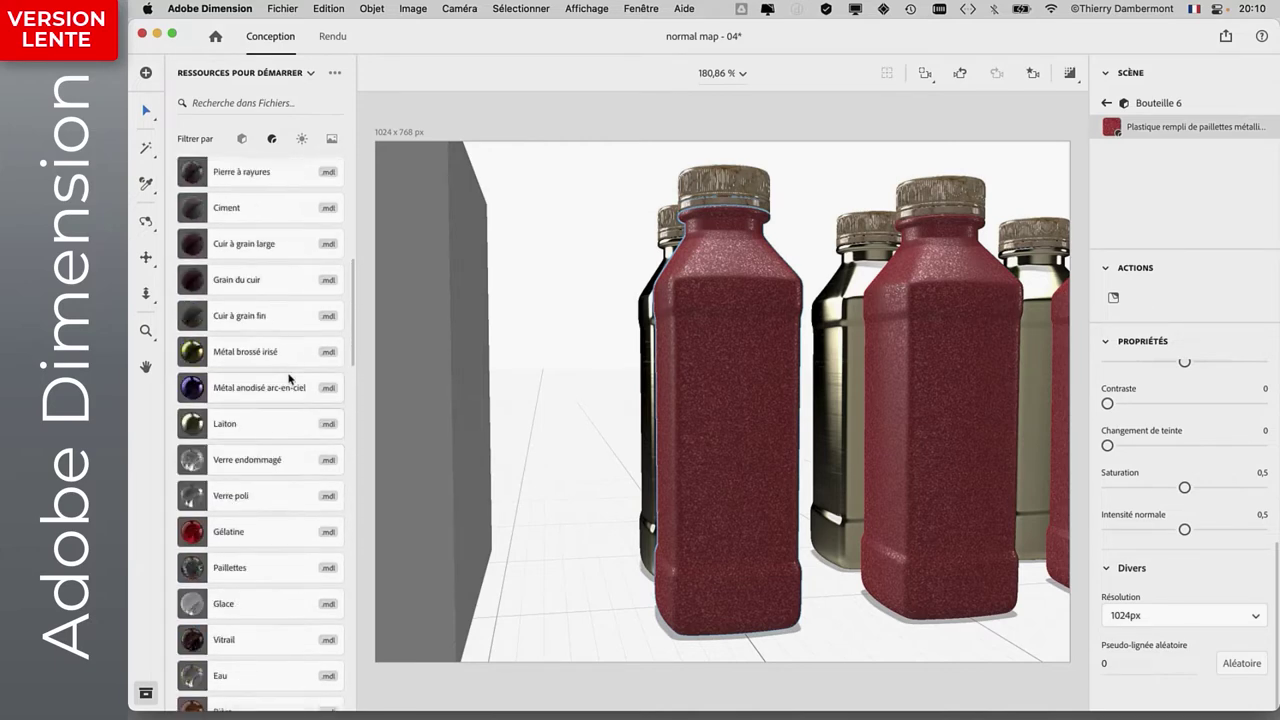
scroll(288, 379, up, 4)
scroll(288, 379, up, 4)
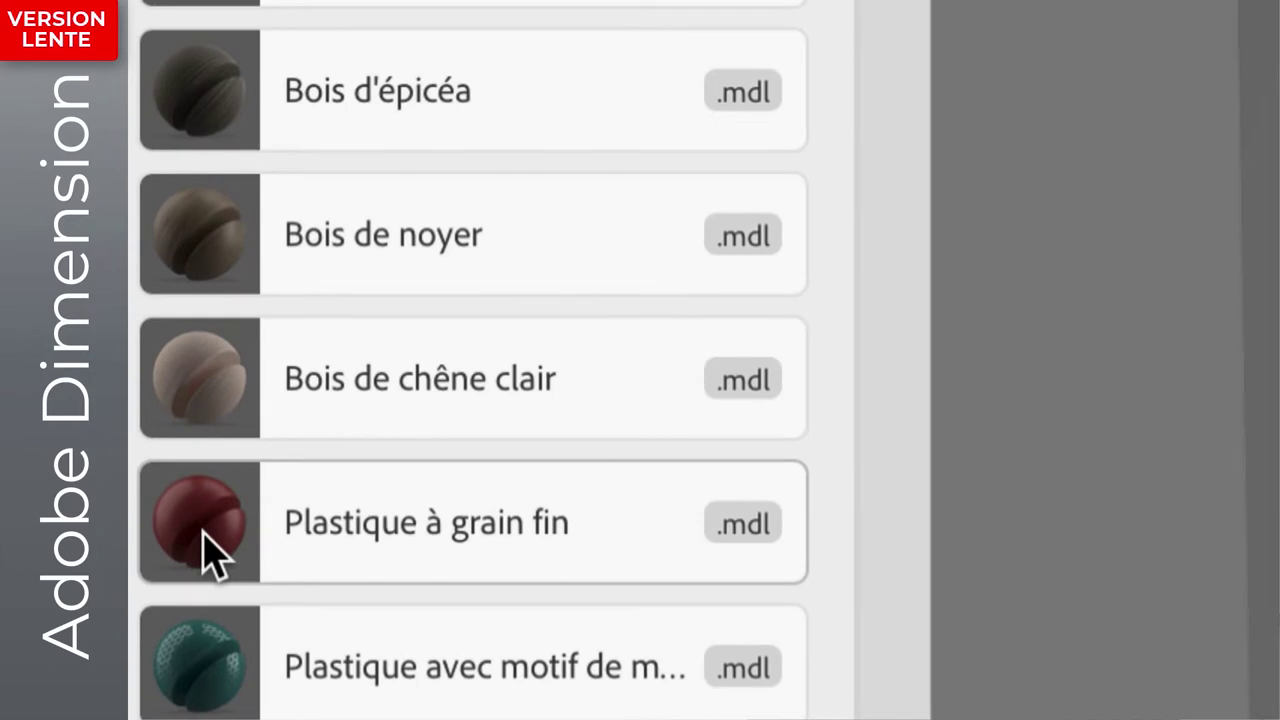
drag(201, 533, 203, 540)
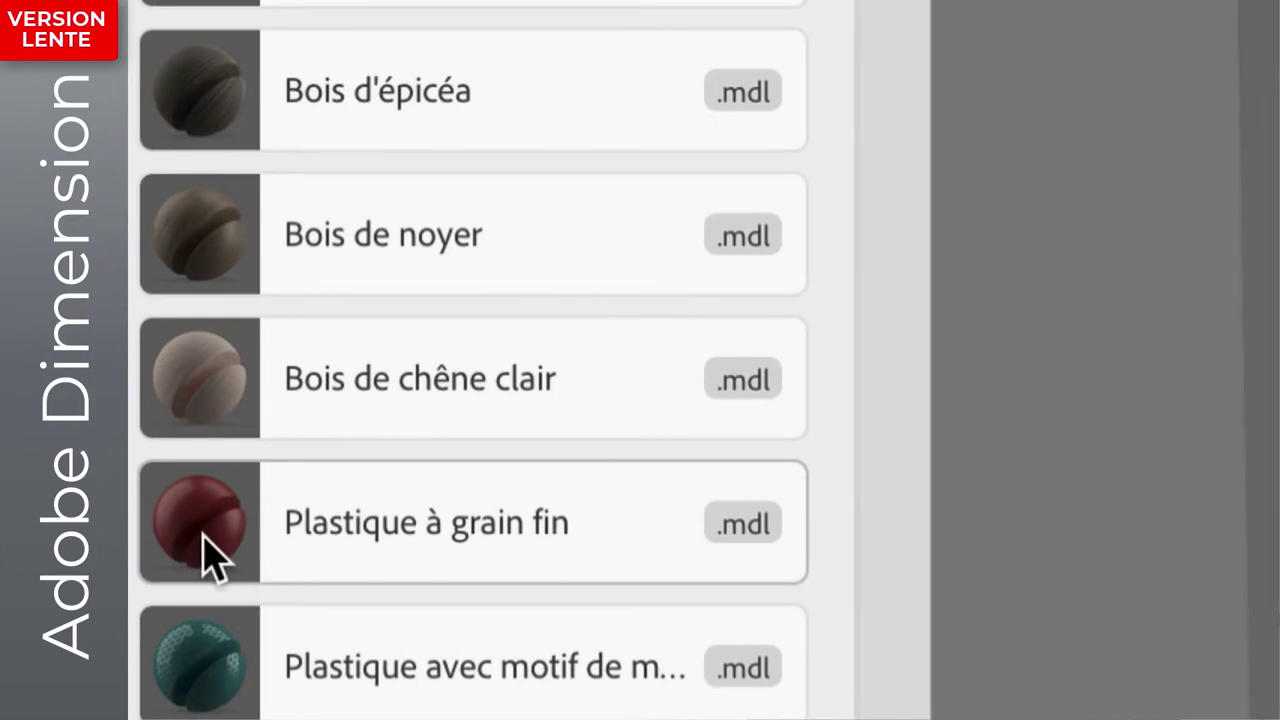
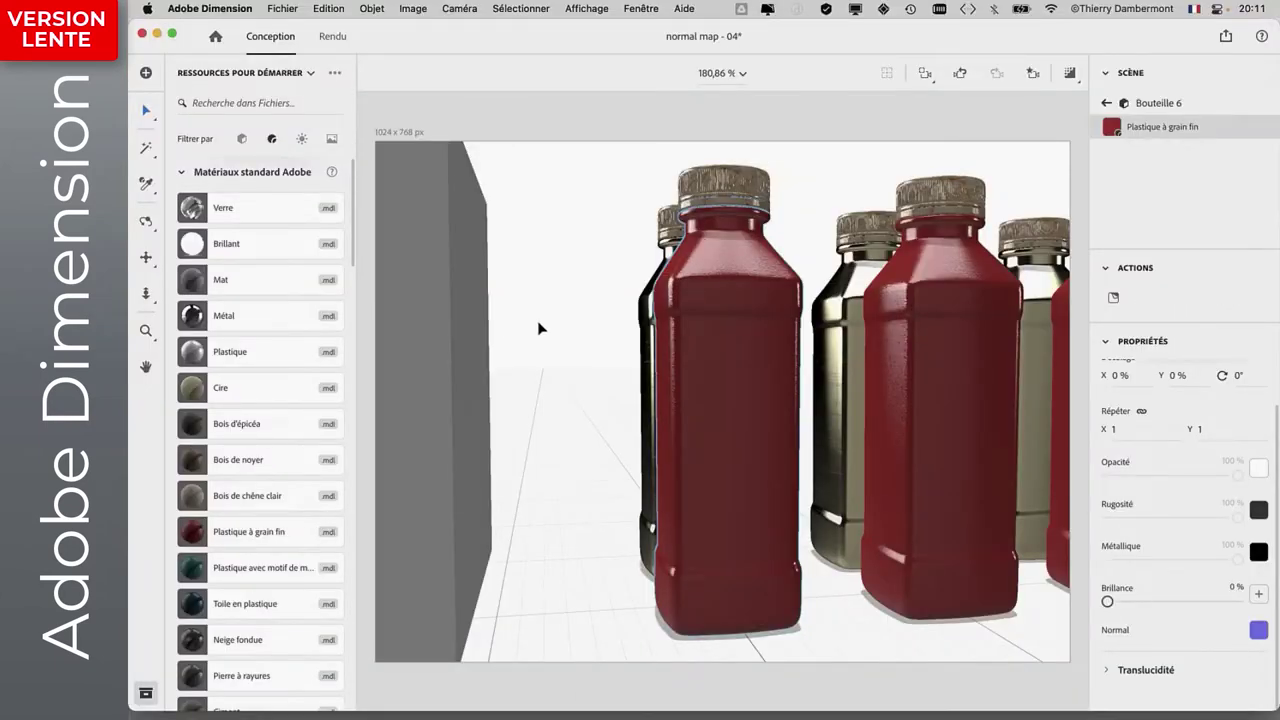
Orbit around the bottles and go back from the material view to the scene object list.
mouse_move(569, 343)
middle_down()
mouse_move(549, 360)
mouse_move(491, 363)
mouse_move(480, 389)
mouse_move(611, 365)
middle_up()
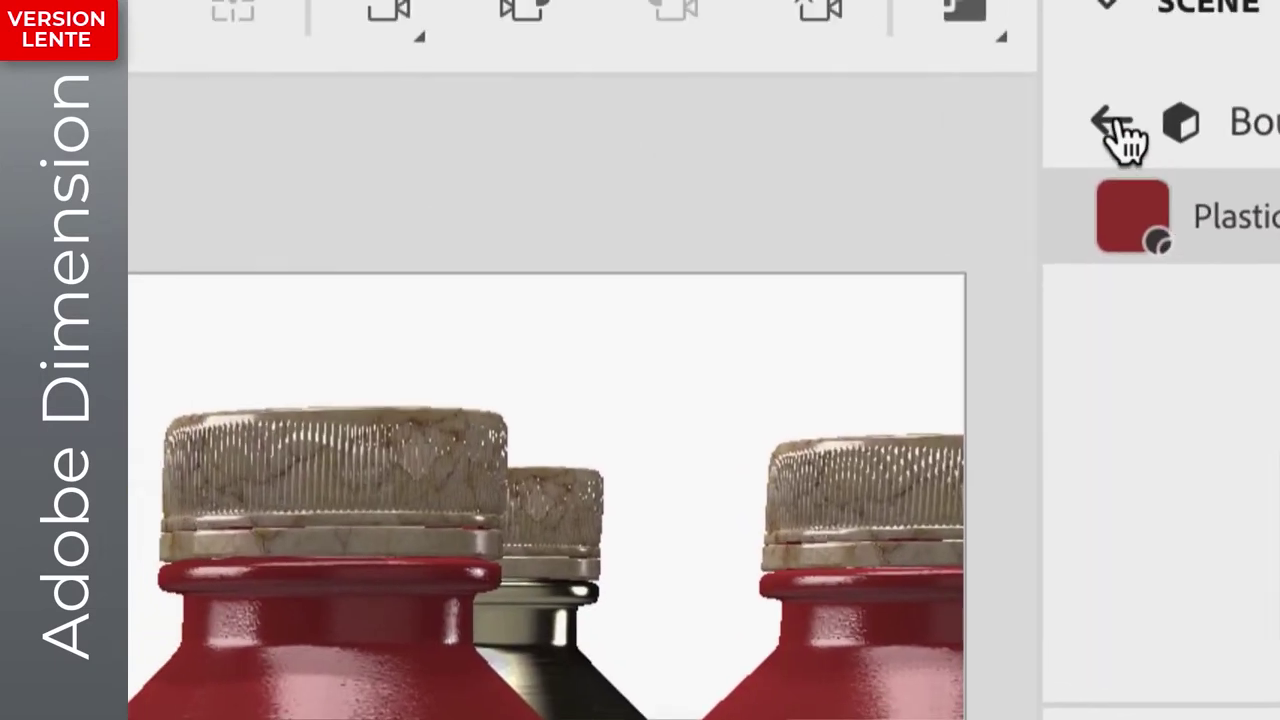
click(1116, 126)
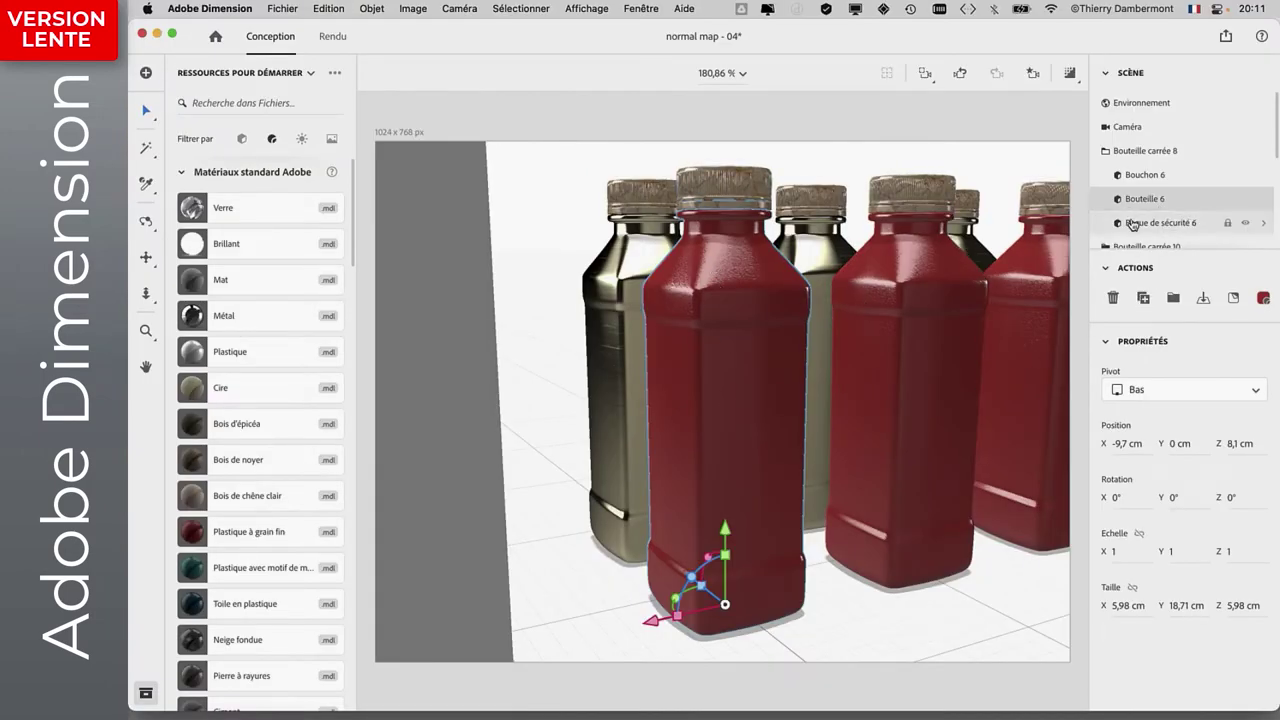
mouse_move(1150, 199)
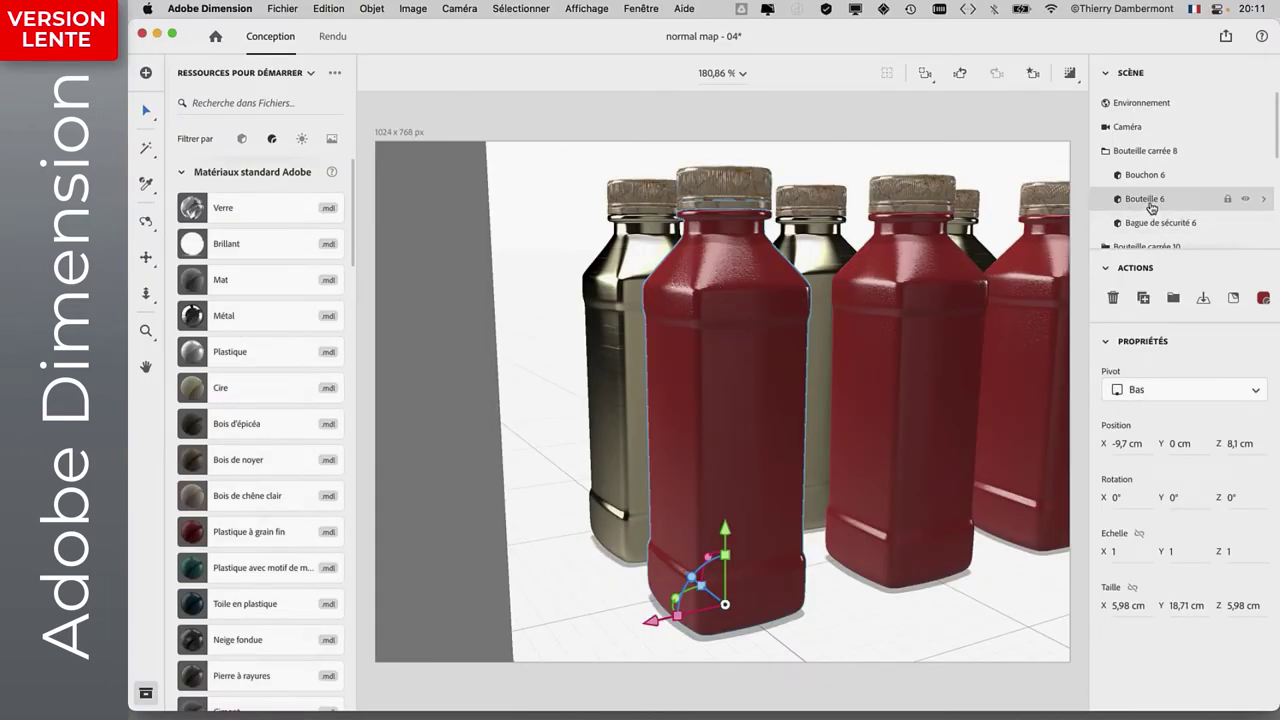
Generate UVs for Bouteille 6 and export them as a 2048 x 2048 PSD.
click(377, 9)
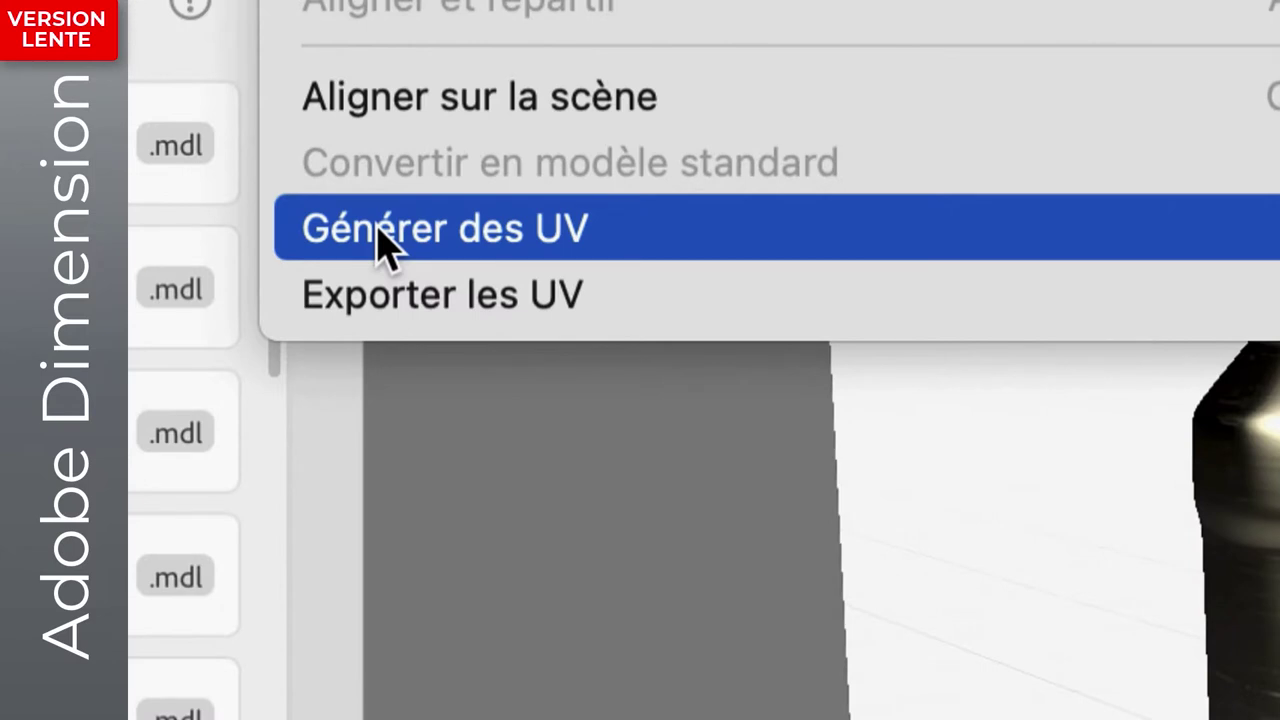
click(385, 240)
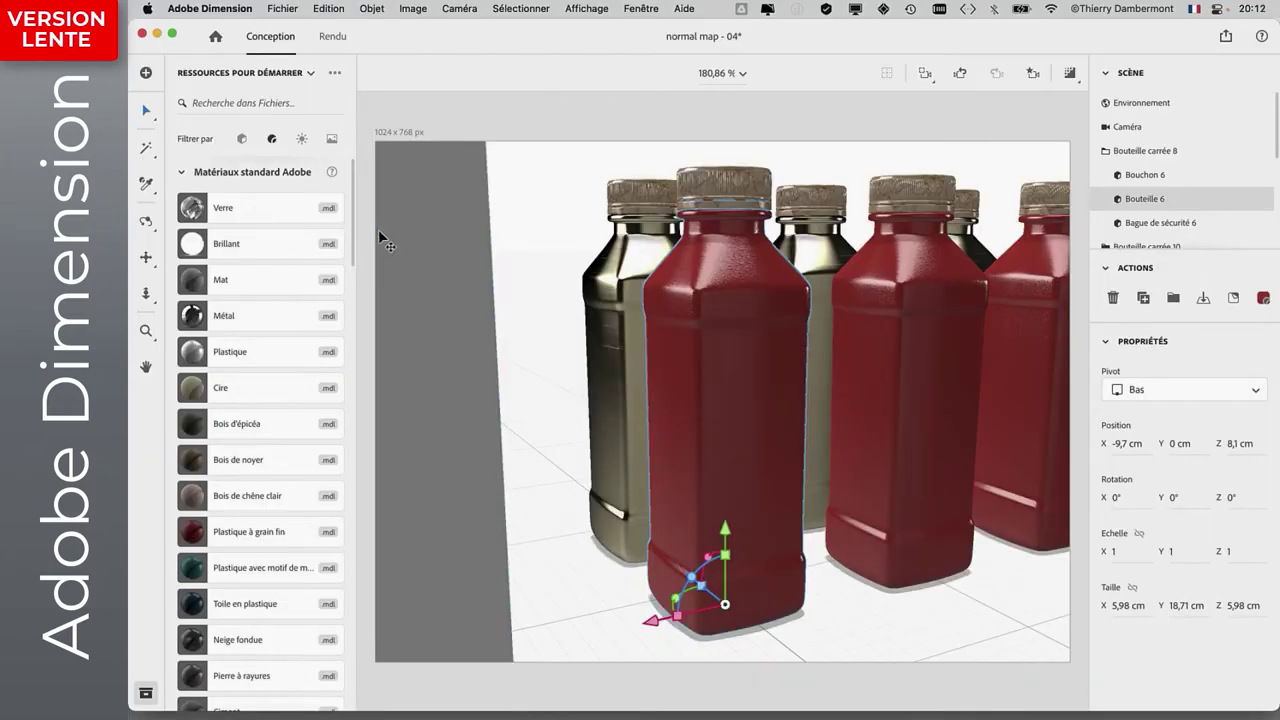
click(376, 7)
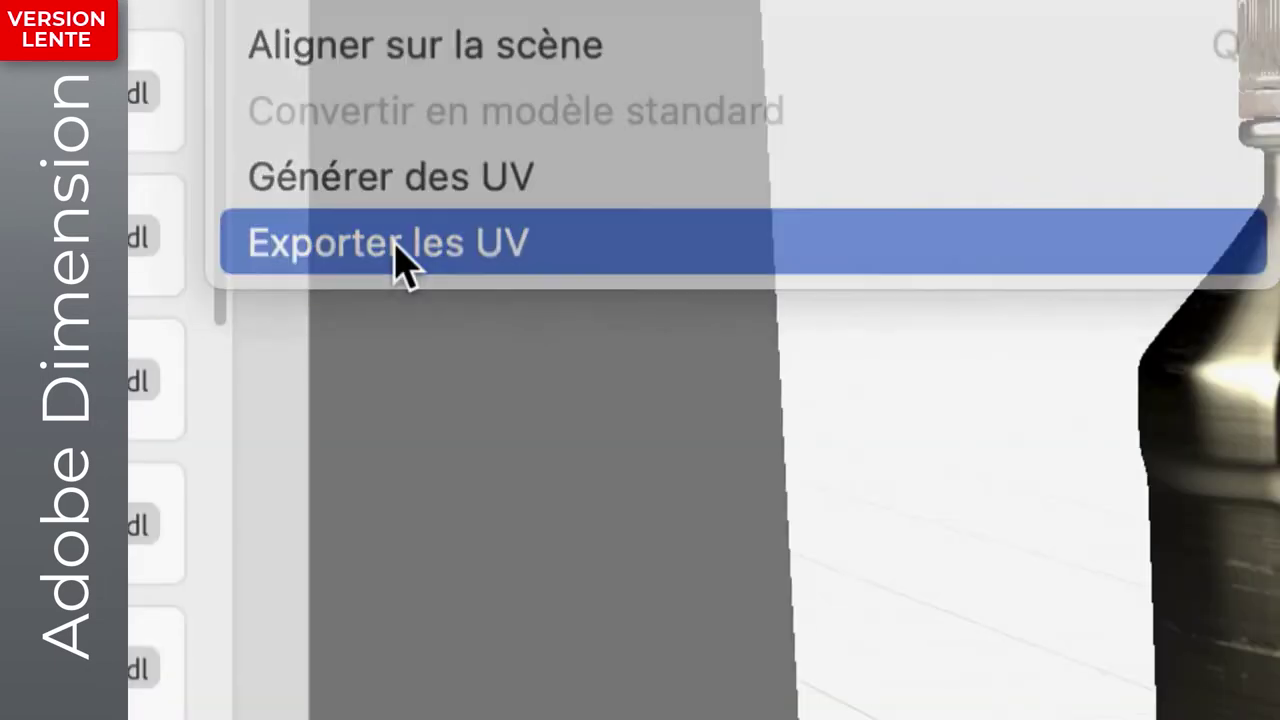
click(397, 246)
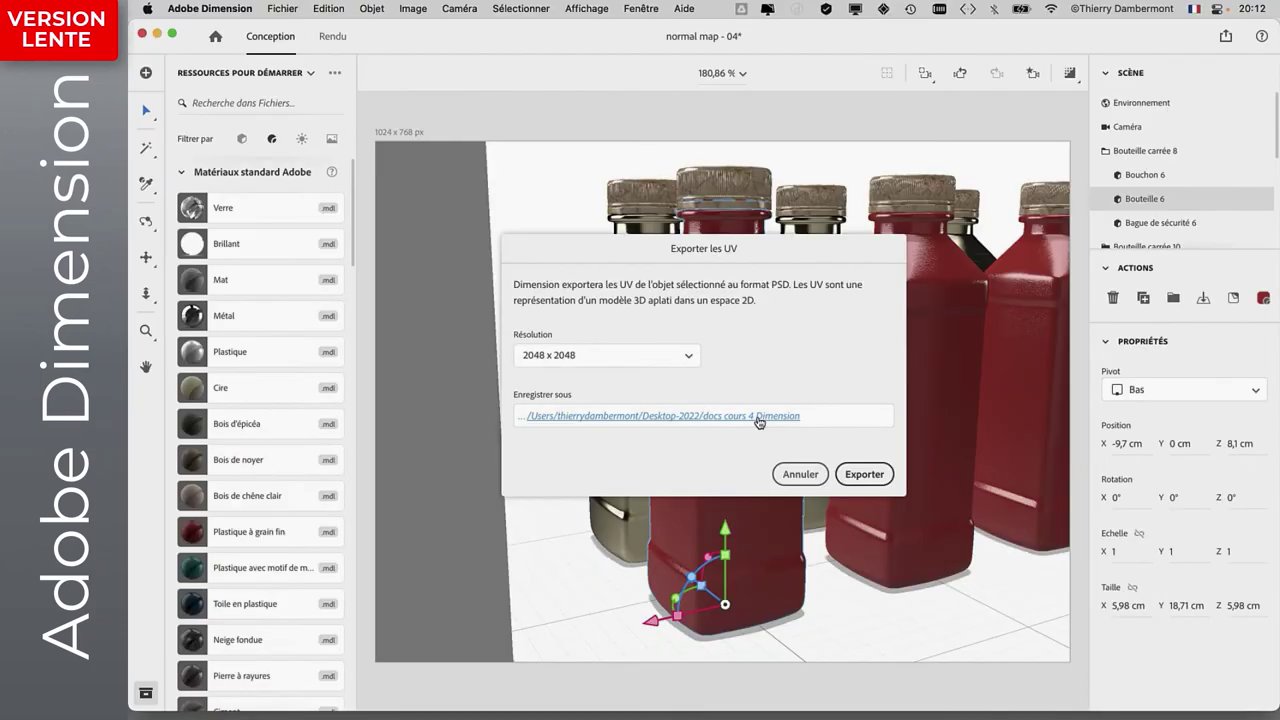
click(857, 481)
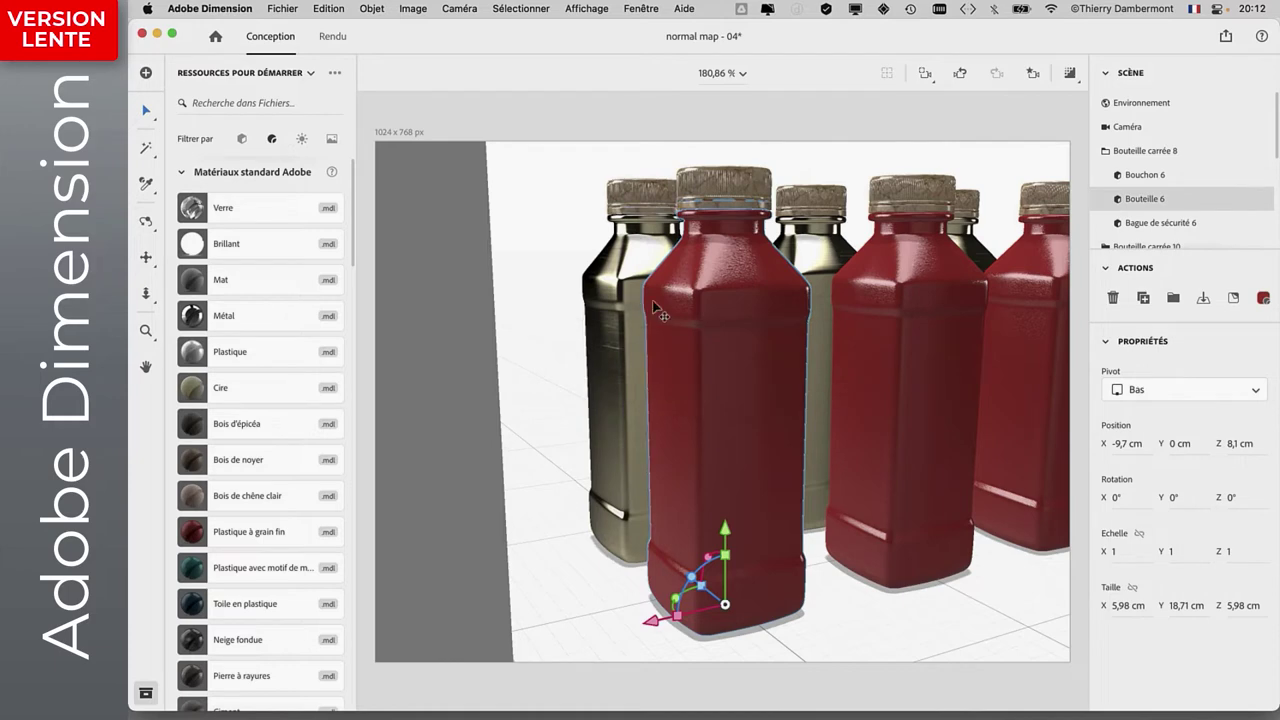
key(super+Tab)
Close the blank Photoshop document and open Bouteille_6_UV.psd.
click(689, 386)
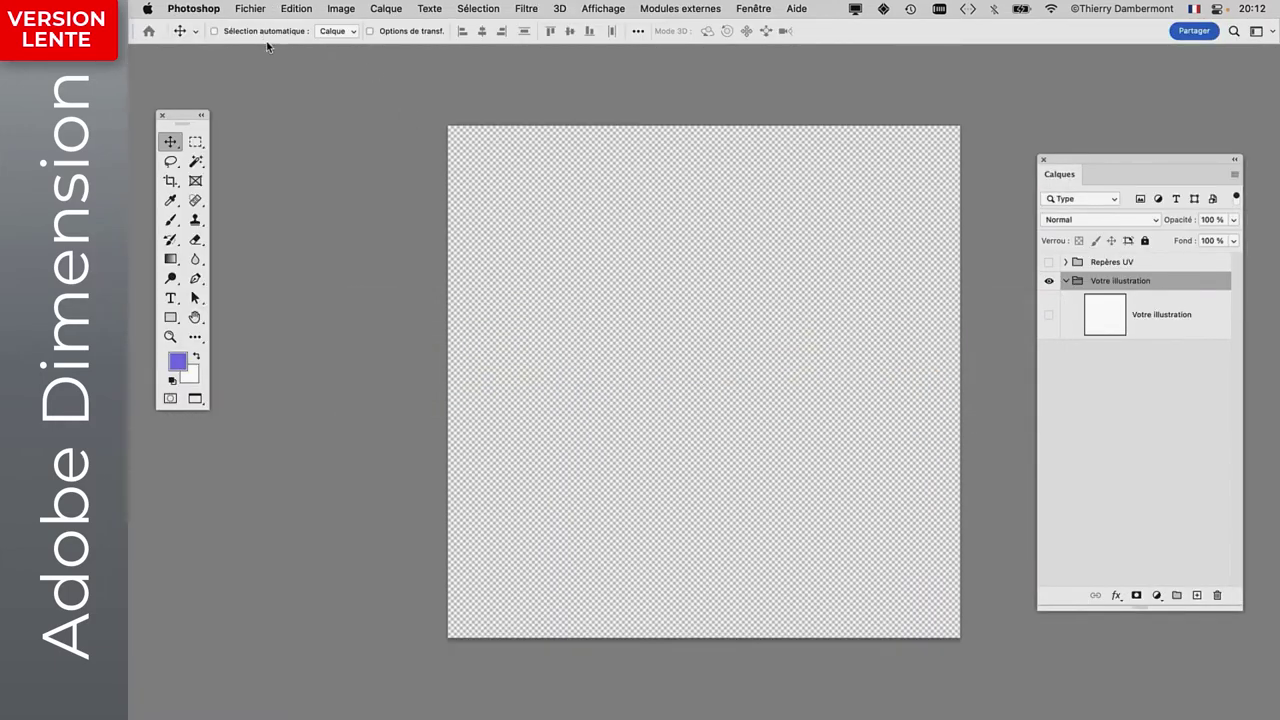
key(super+w)
click(250, 8)
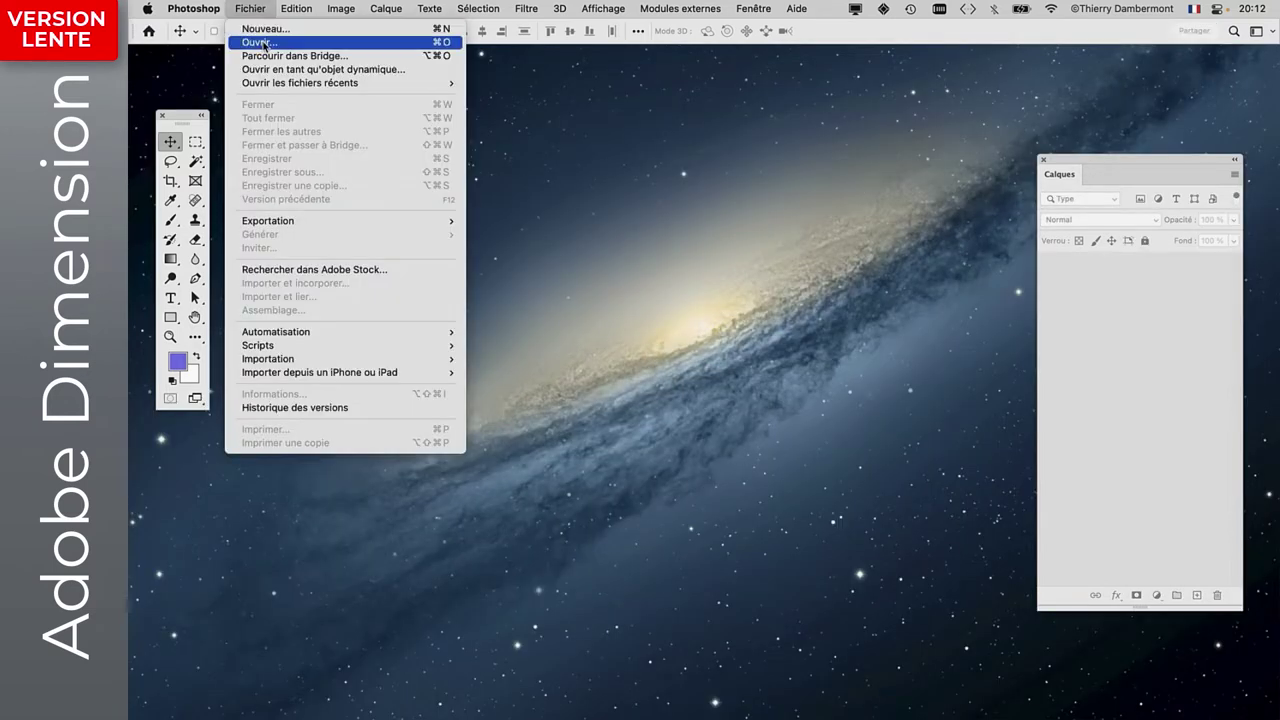
key(Return)
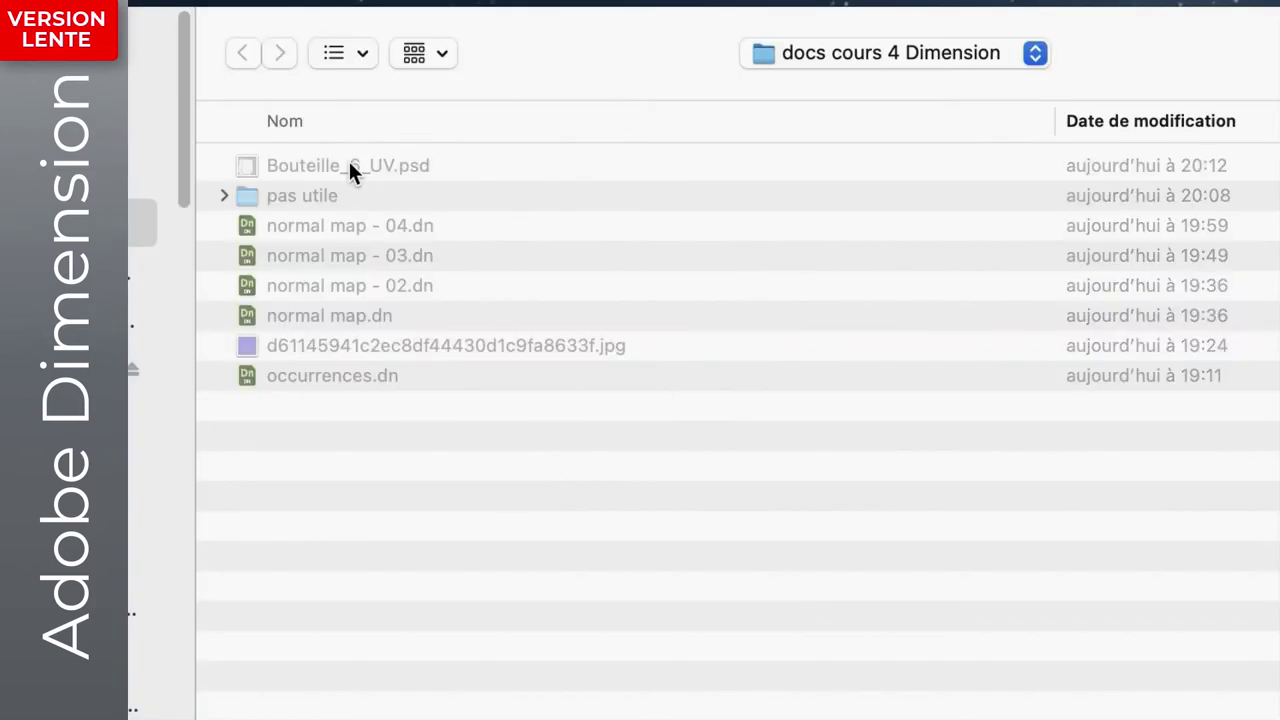
click(349, 161)
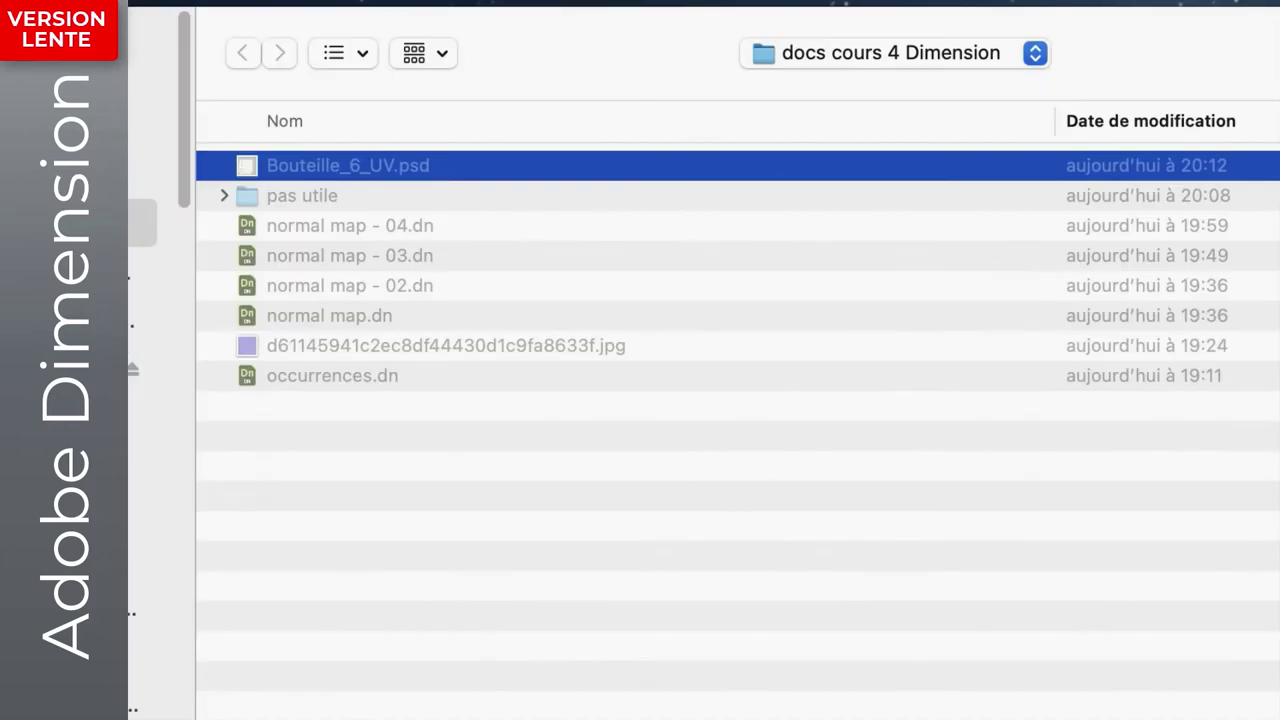
key(Return)
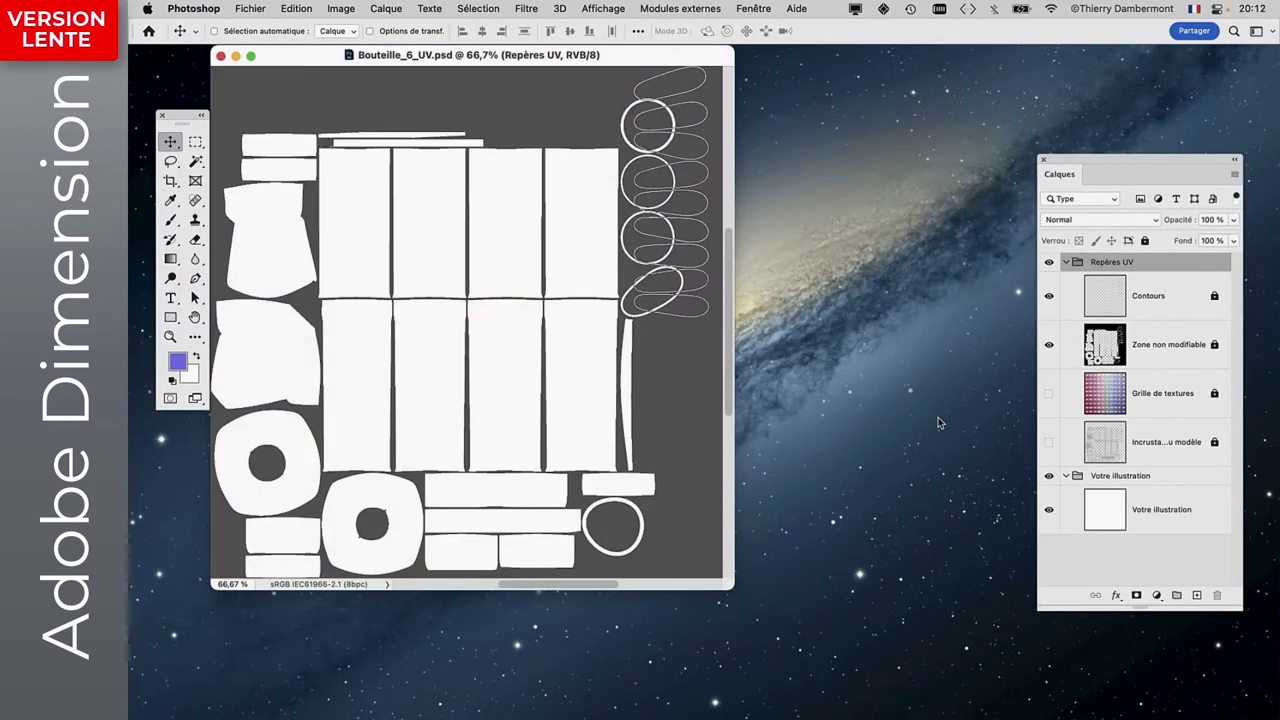
Enlarge the document window, show the Grille de textures layer, and save the file.
drag(728, 580, 996, 636)
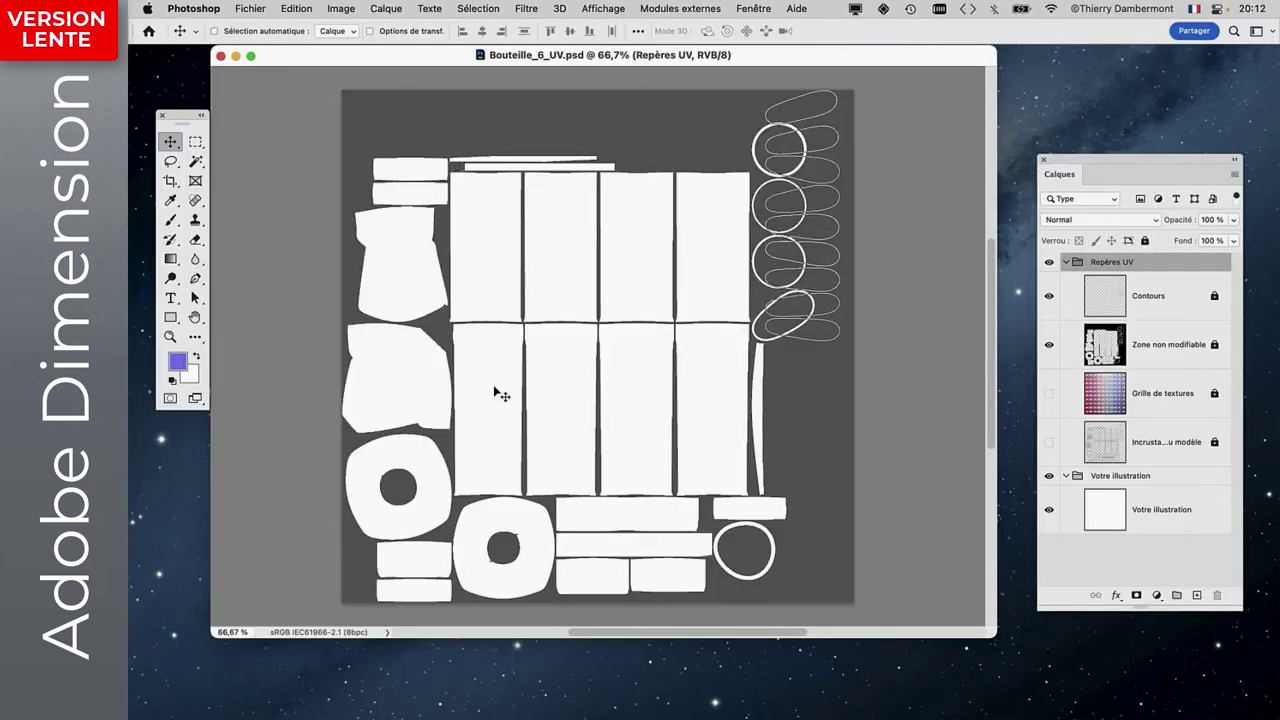
drag(1087, 167, 994, 104)
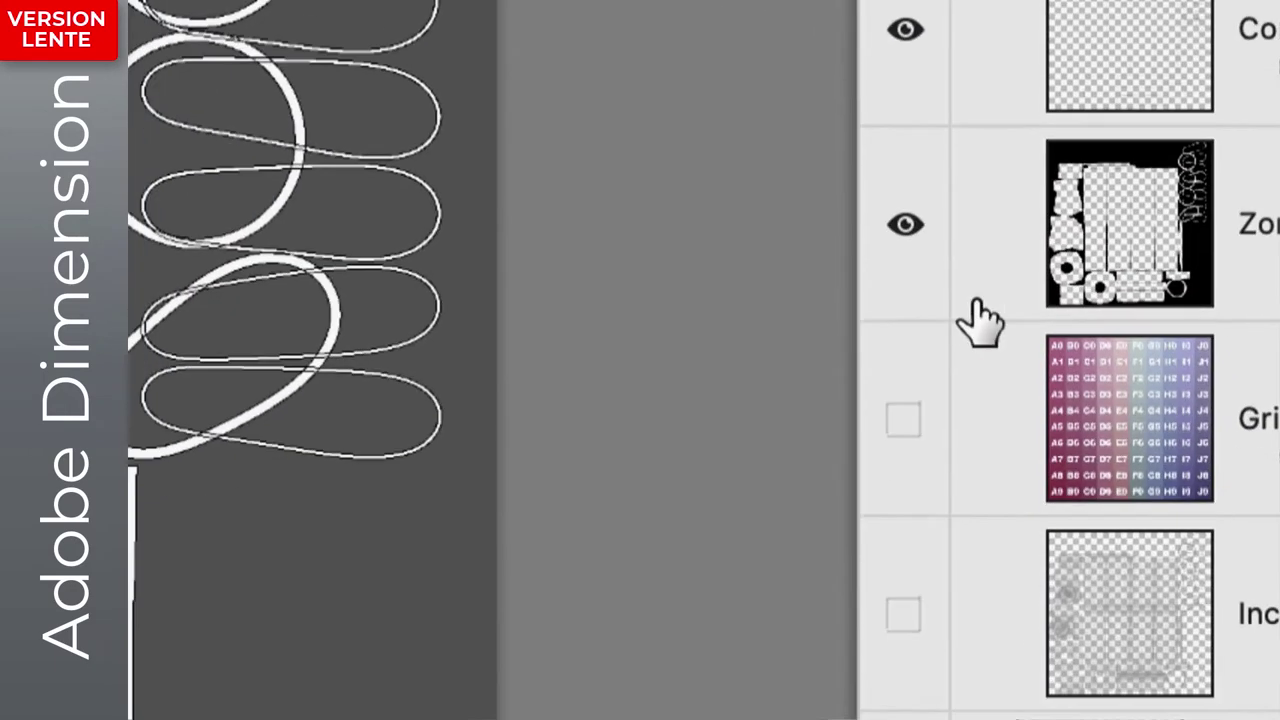
click(950, 318)
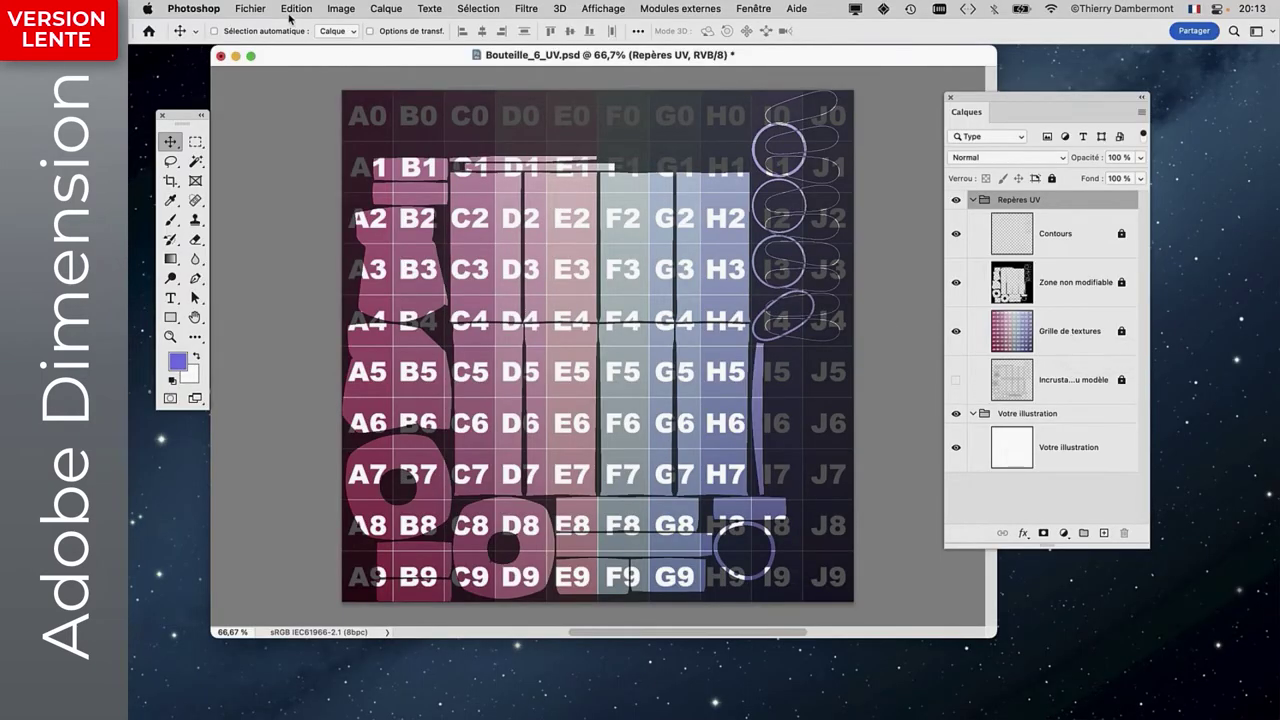
click(250, 8)
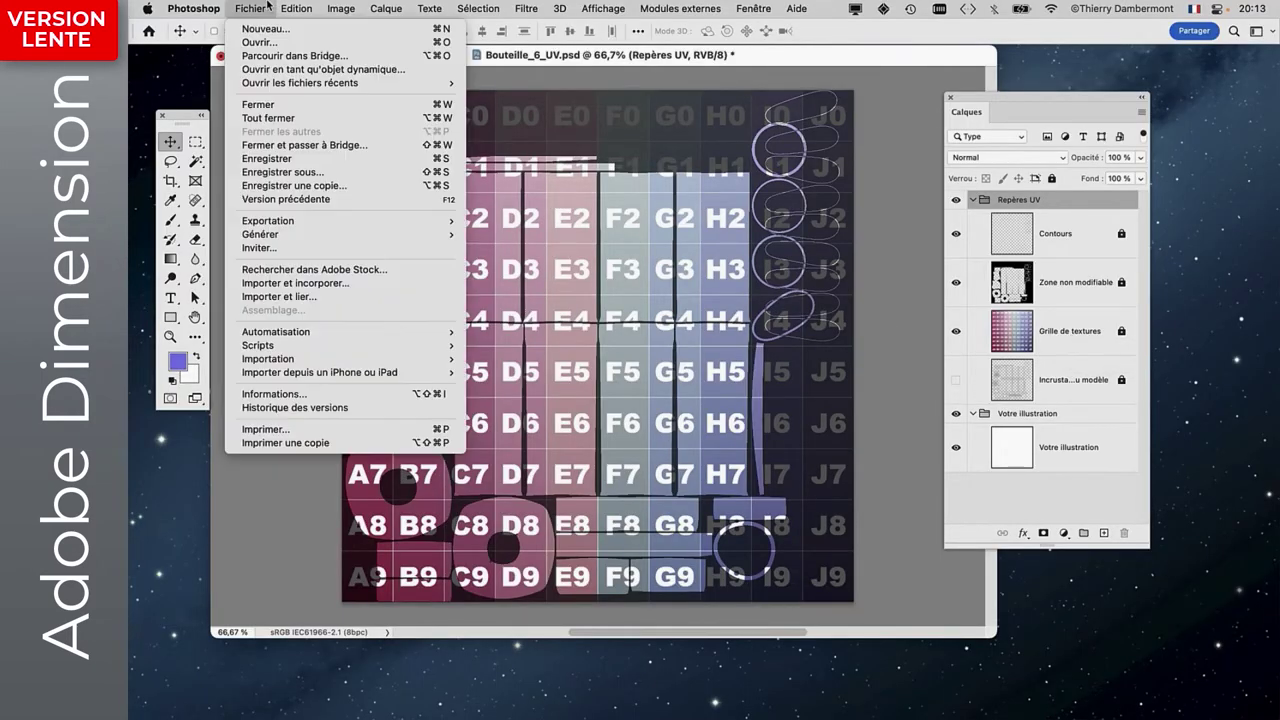
click(270, 159)
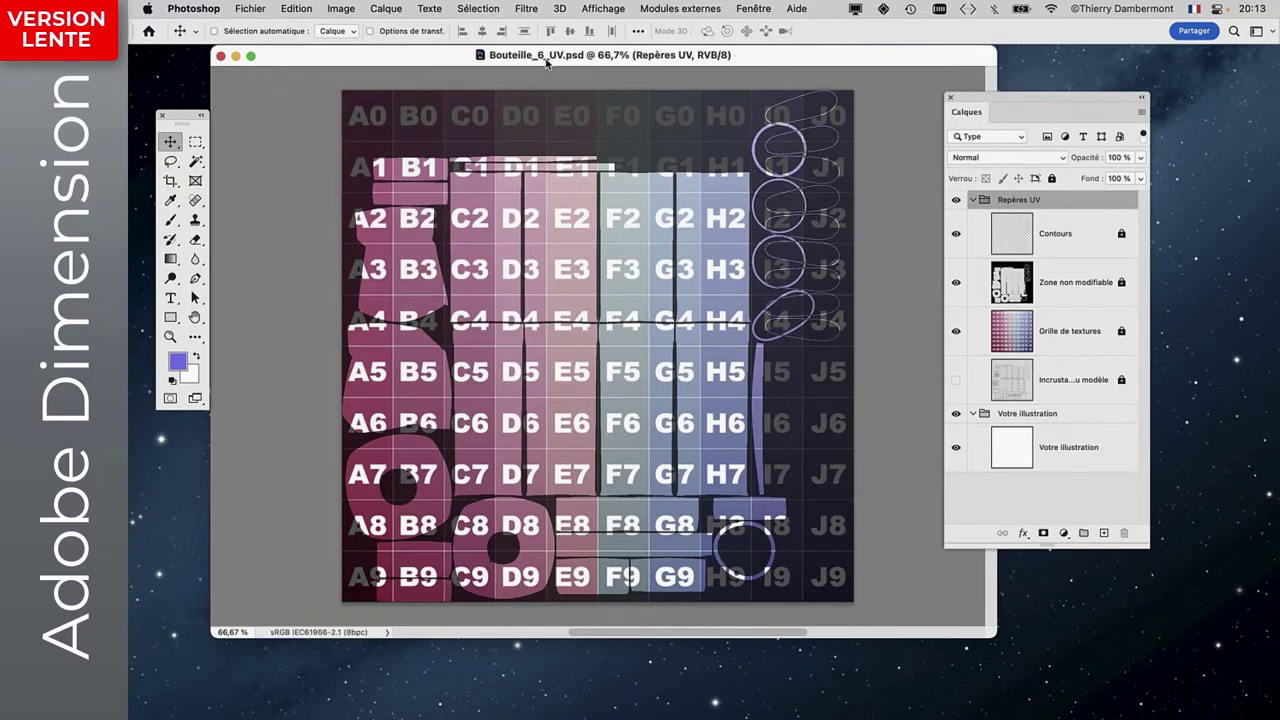
key(super+Tab)
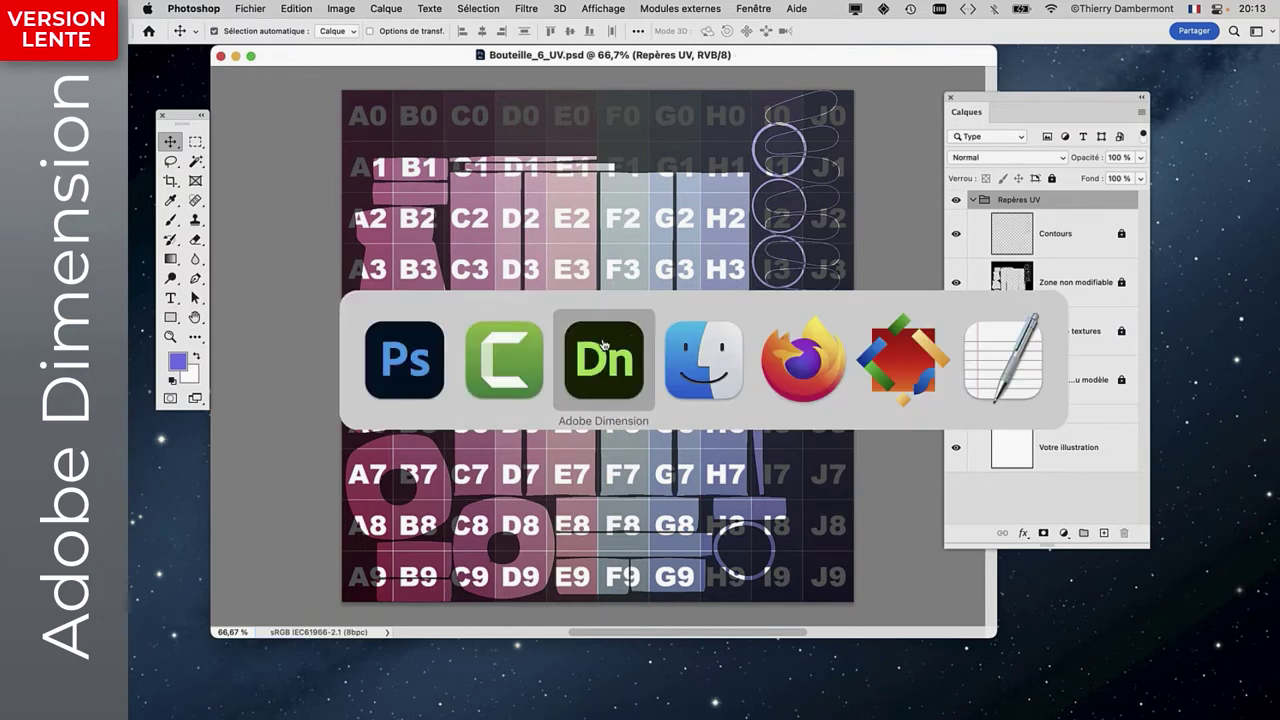
Place Bouteille_6_UV.psd on the bottle model and set its Position to Fond.
click(577, 363)
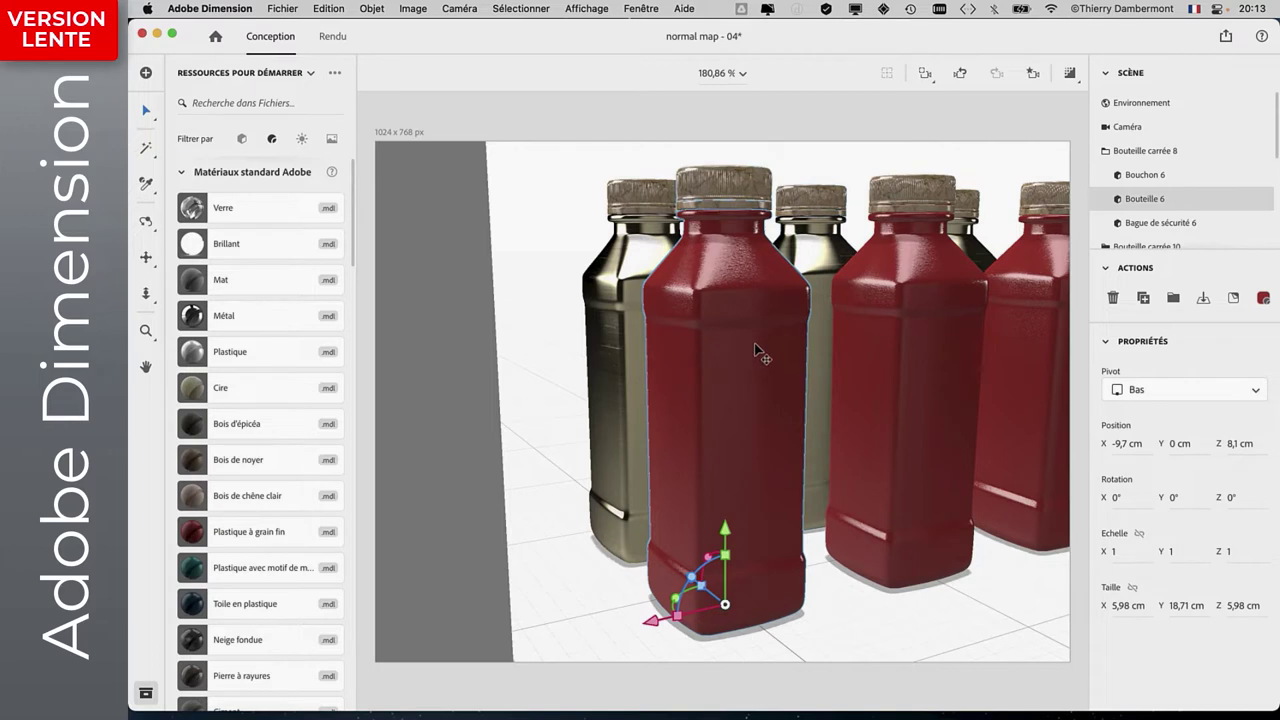
click(292, 9)
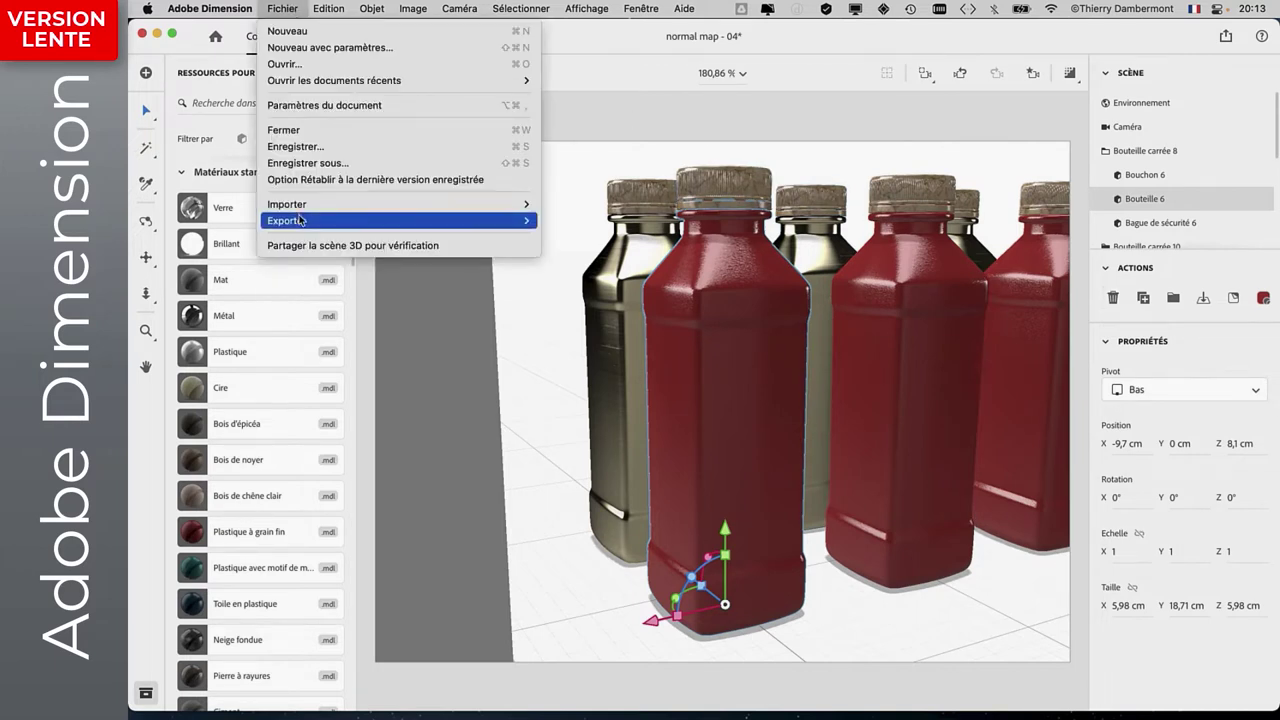
mouse_move(340, 204)
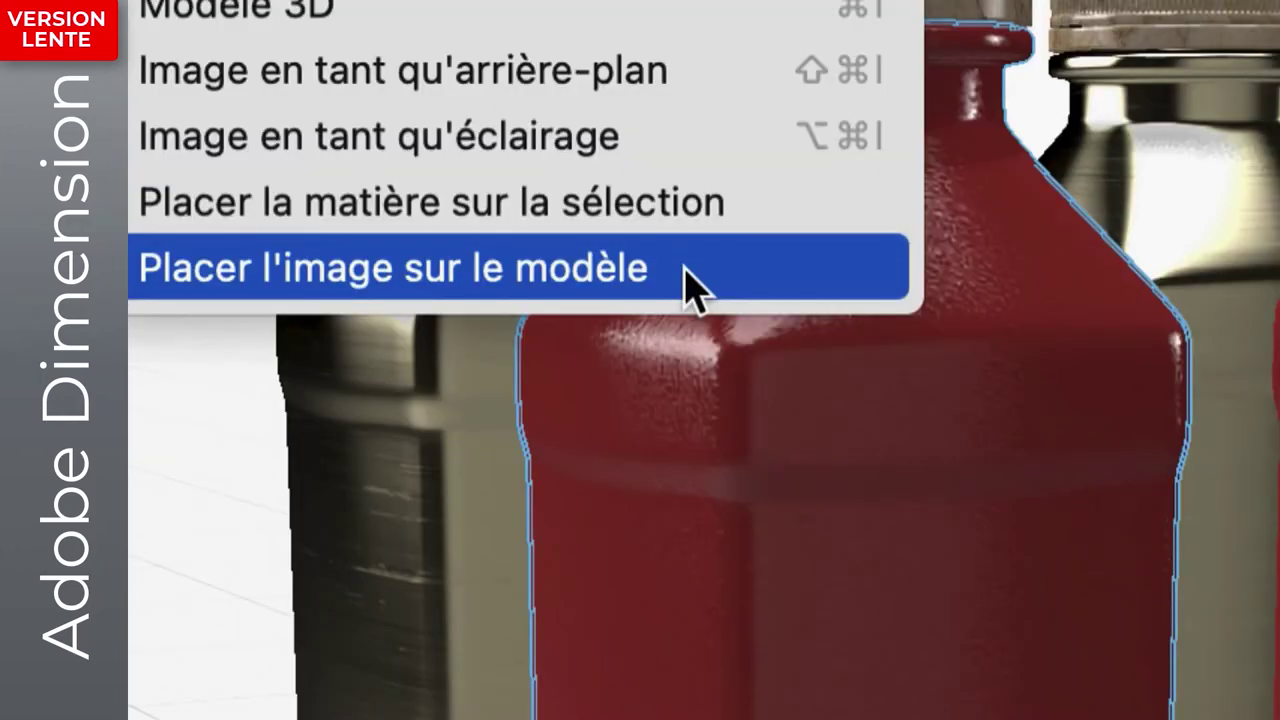
click(694, 290)
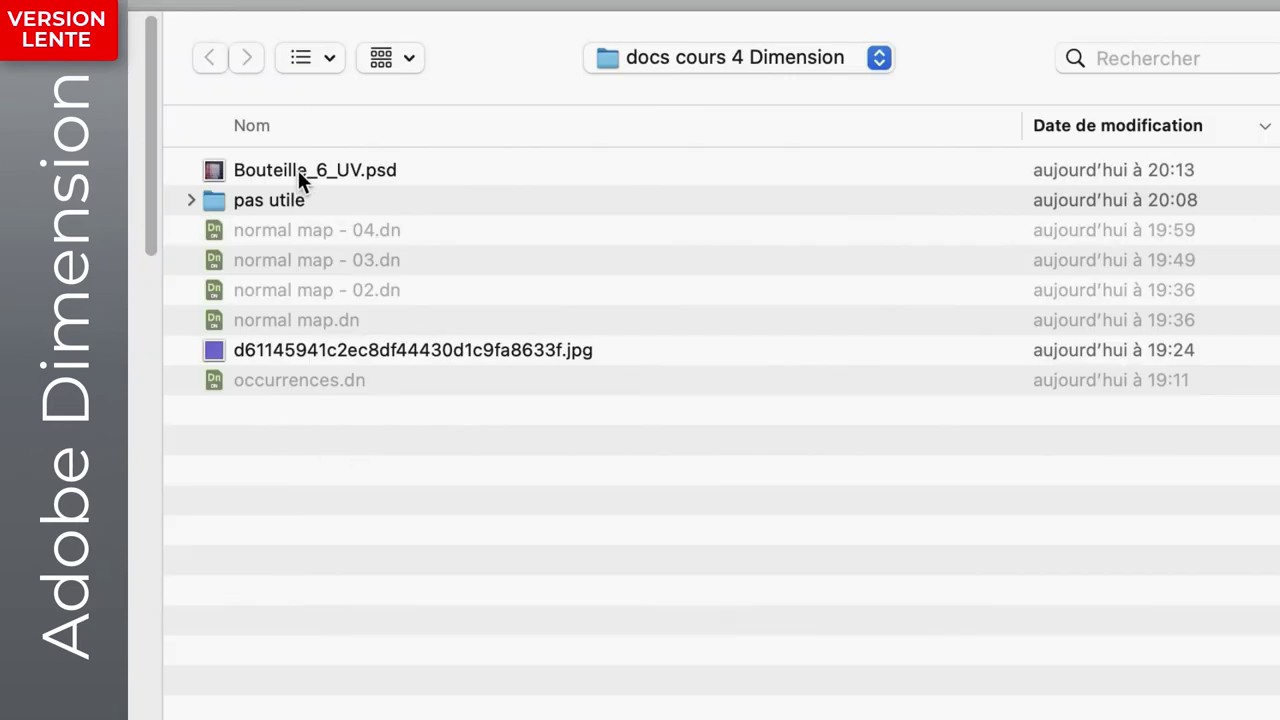
click(297, 169)
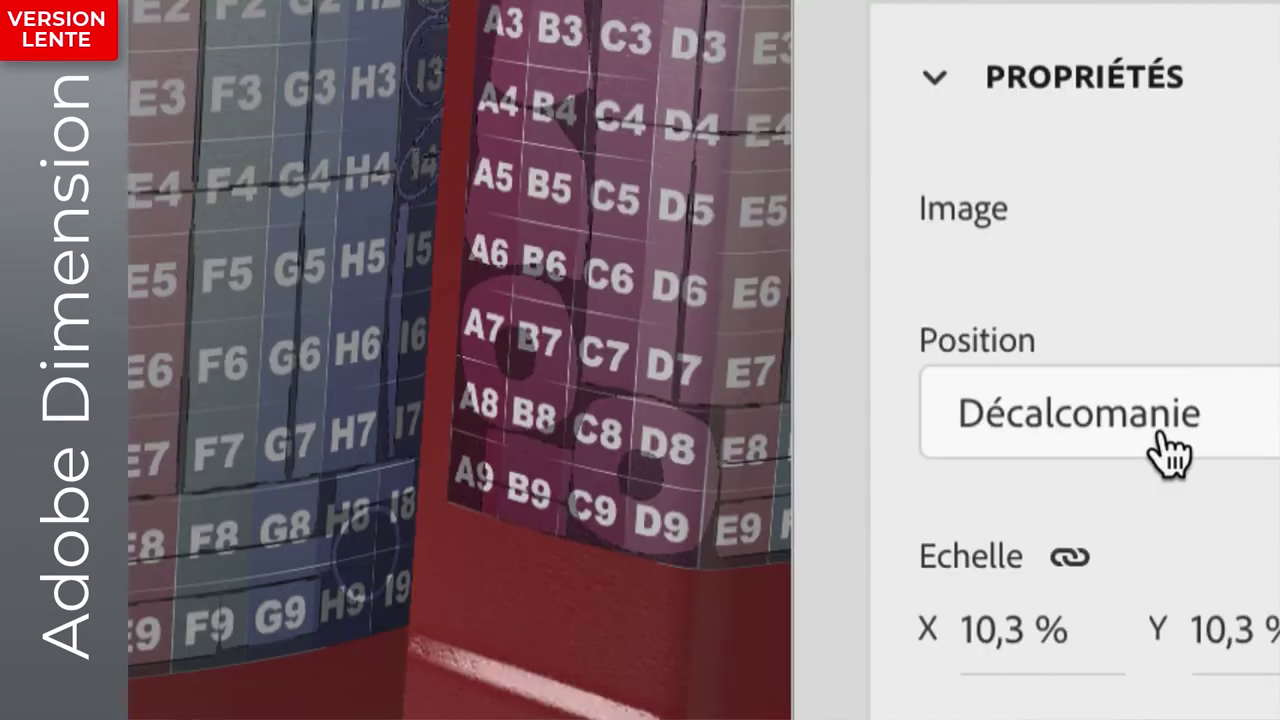
click(1162, 436)
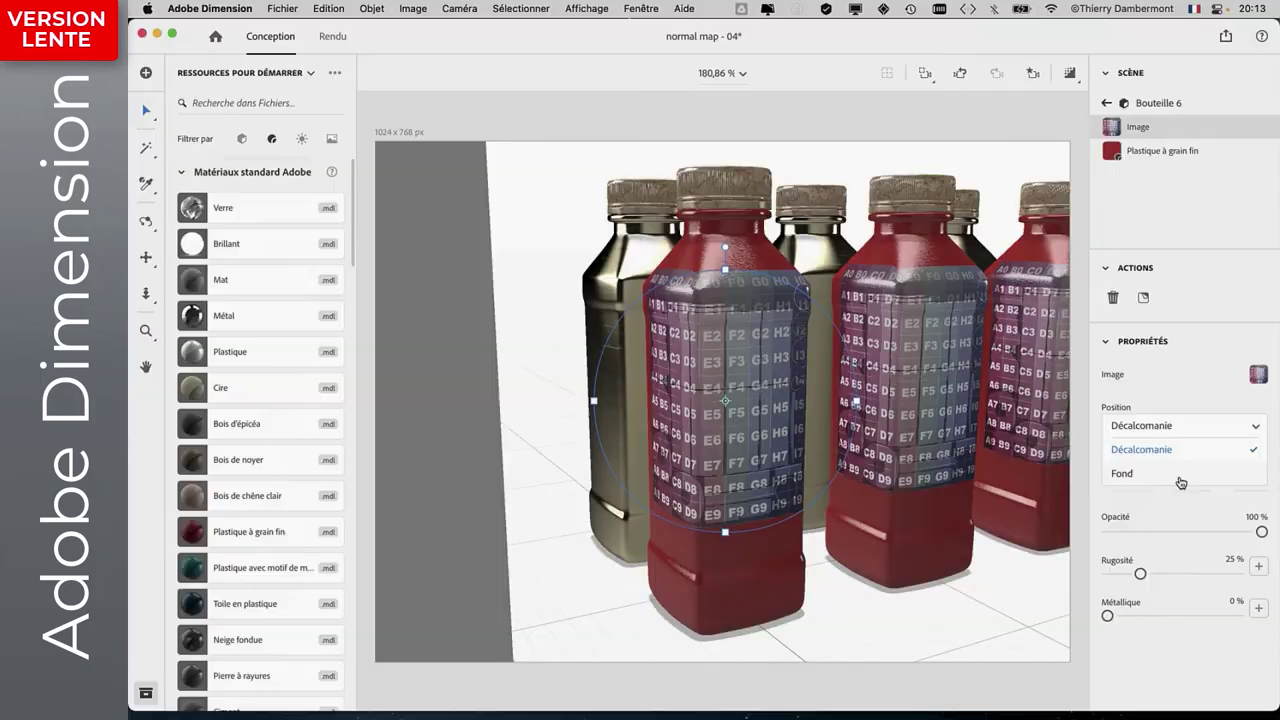
click(1177, 476)
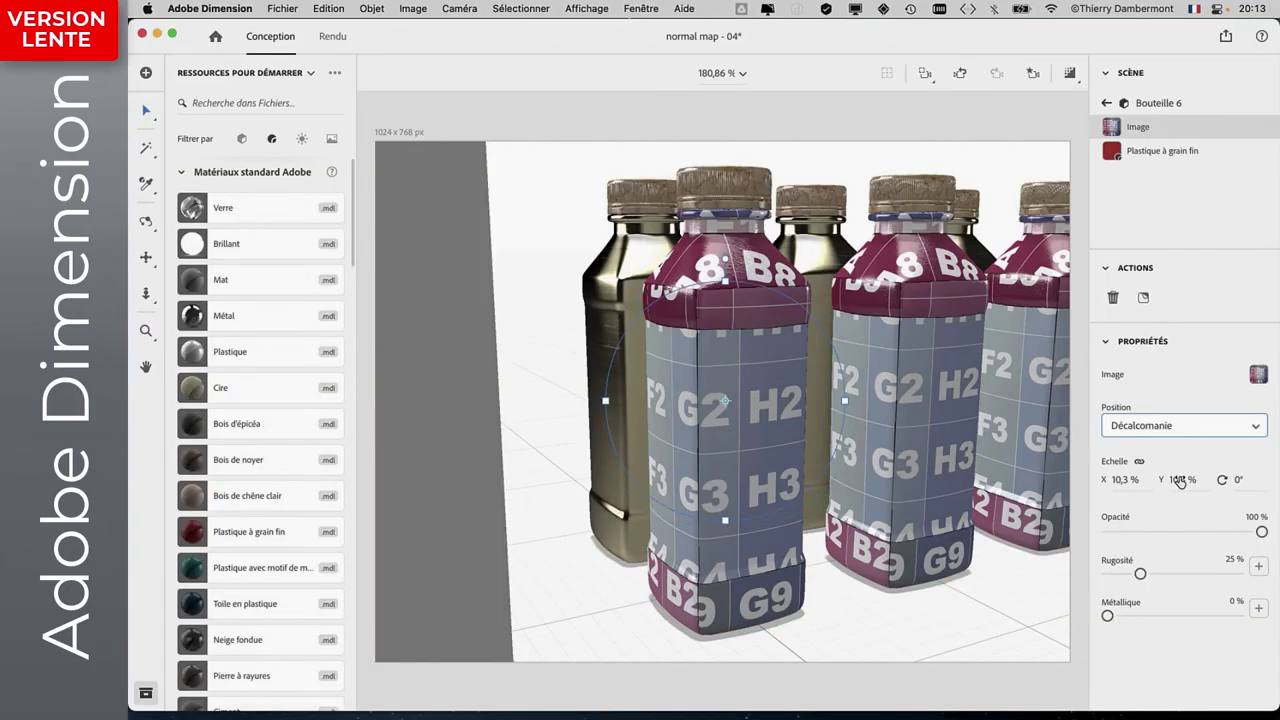
mouse_move(857, 458)
middle_down()
mouse_move(675, 385)
mouse_move(883, 410)
mouse_move(865, 402)
middle_up()
Orbit and zoom the 3D view to inspect the grid texture wrapped on the bottles.
key(super+Tab)
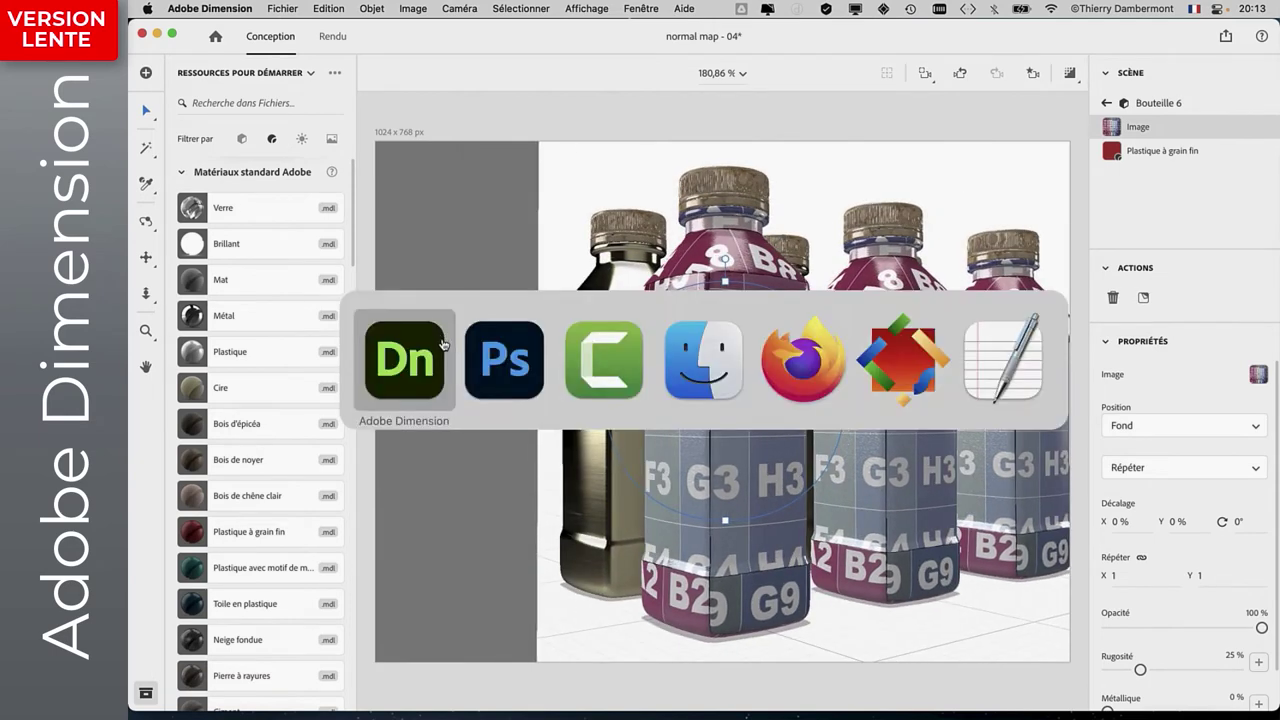
click(504, 352)
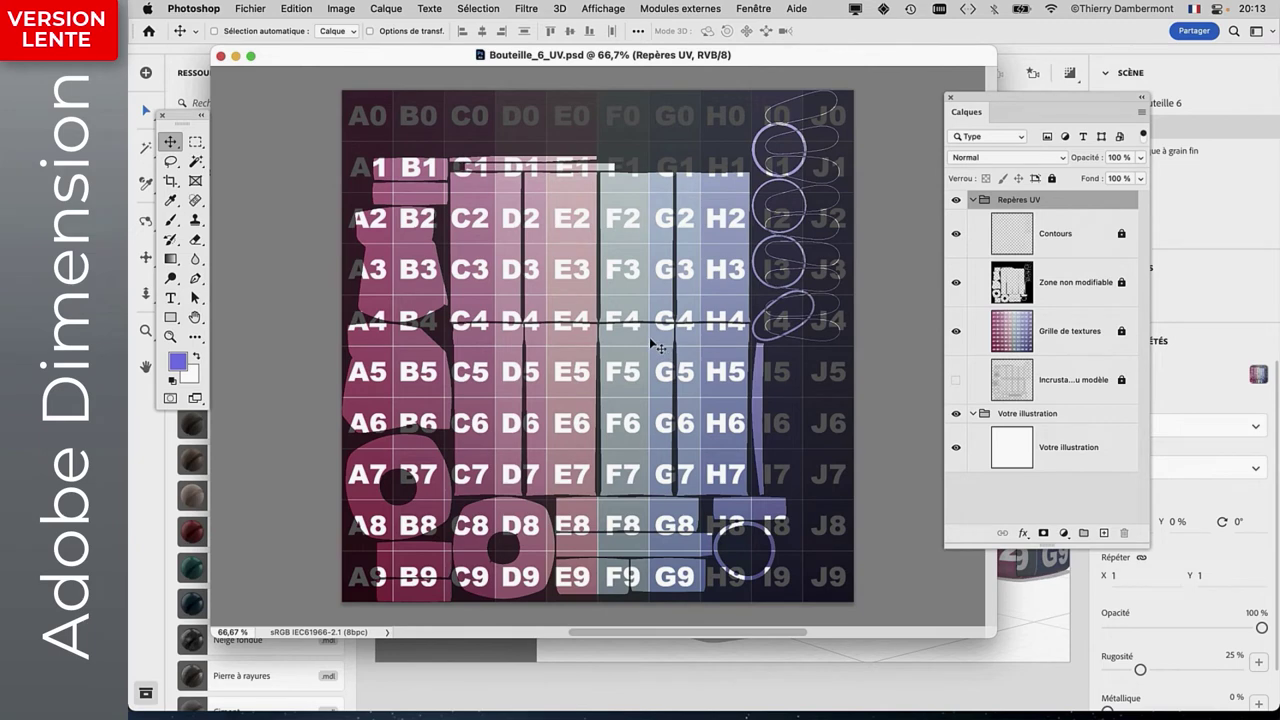
key(super+Tab)
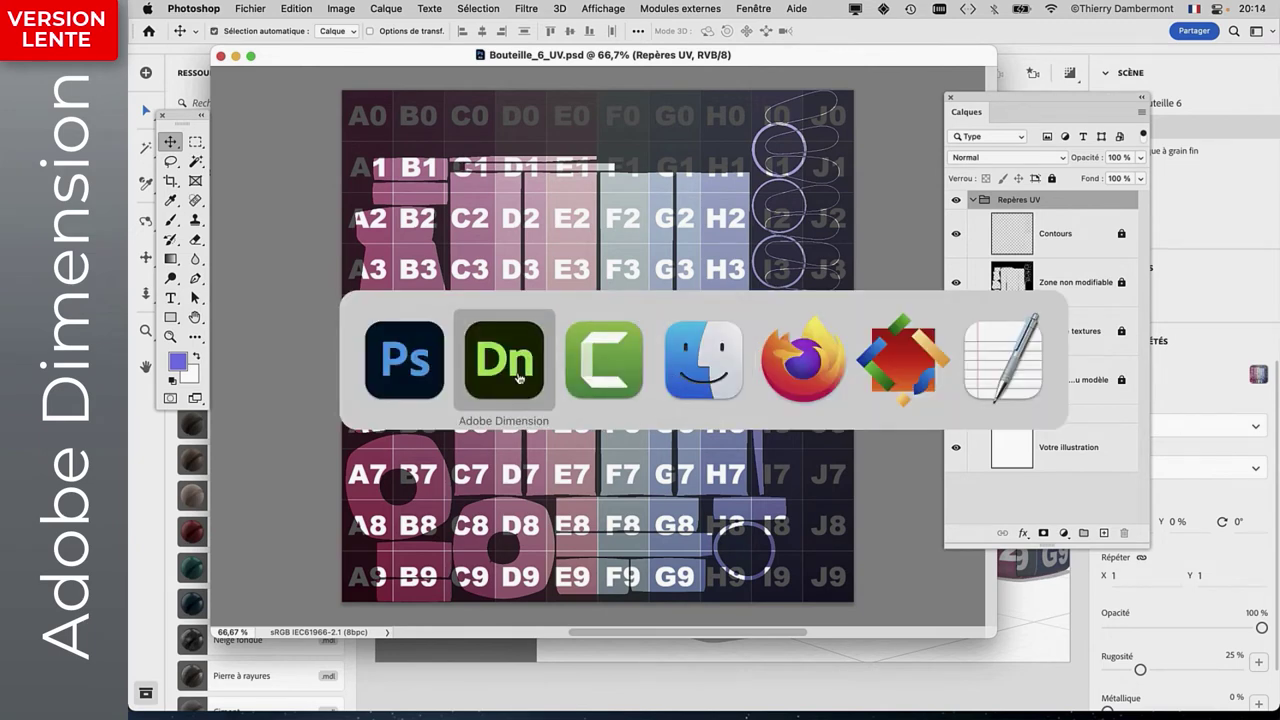
click(518, 376)
mouse_move(703, 457)
middle_down()
mouse_move(603, 400)
mouse_move(502, 431)
mouse_move(643, 408)
mouse_move(614, 443)
mouse_move(583, 450)
mouse_move(600, 443)
middle_up()
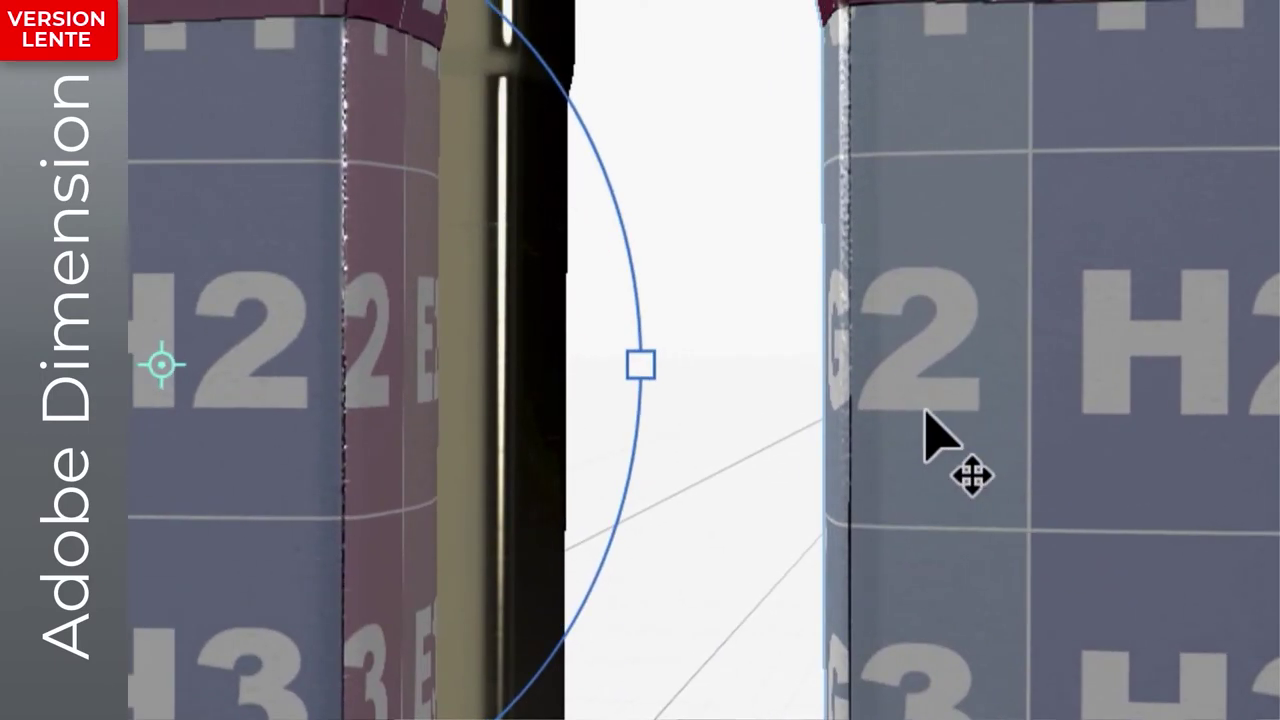
mouse_move(925, 413)
middle_down()
mouse_move(948, 428)
mouse_move(930, 405)
mouse_move(989, 406)
mouse_move(914, 406)
mouse_move(985, 408)
middle_up()
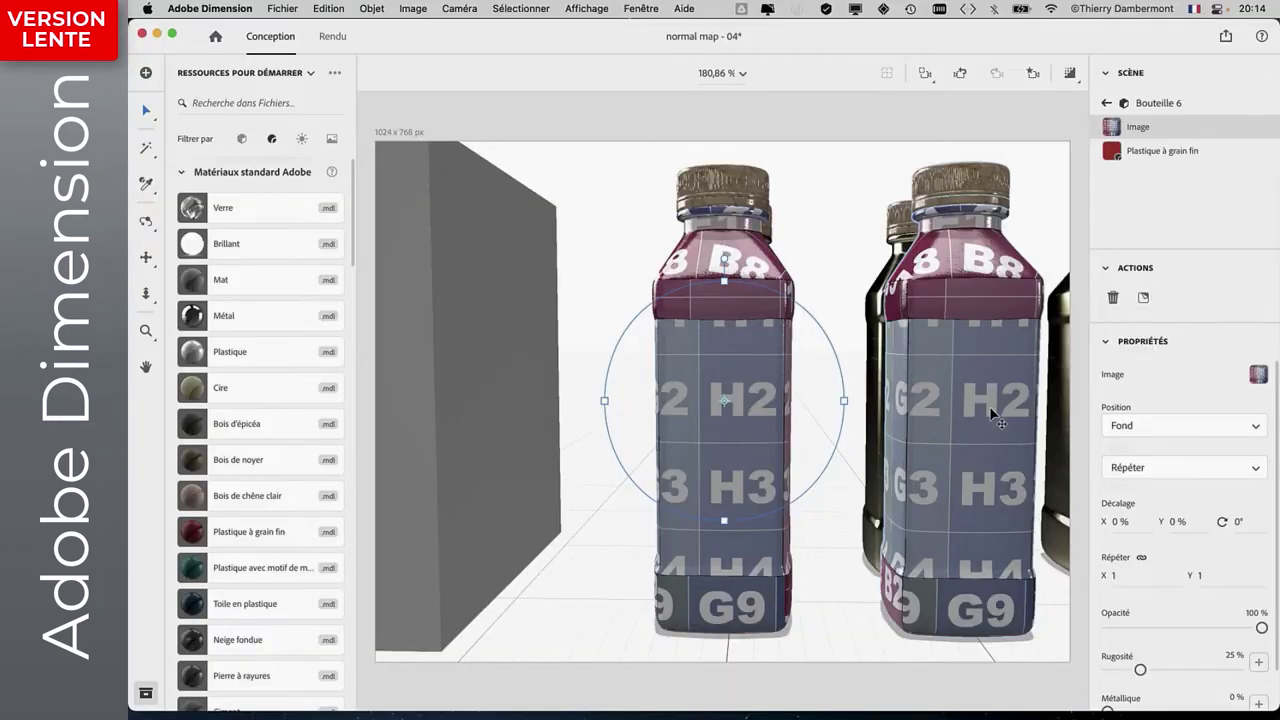
key(super+Tab)
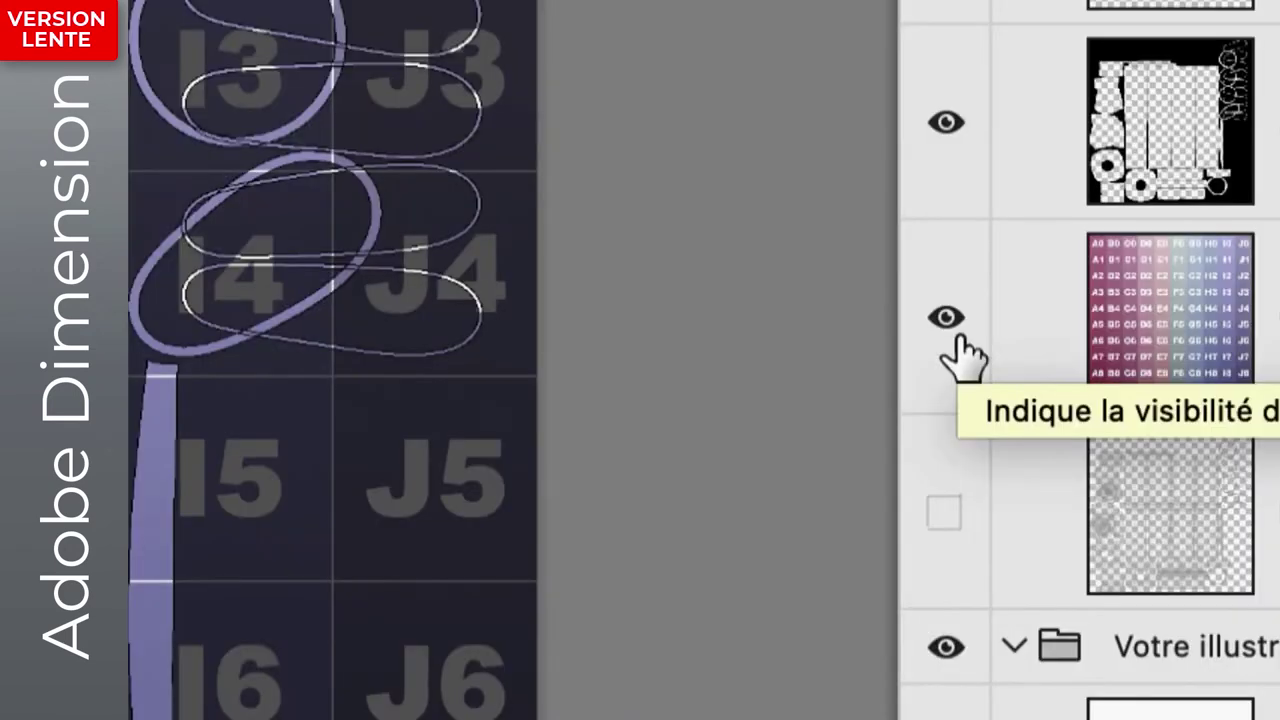
Hide the Grille de textures layer and UV guide outlines, then save Bouteille_6_UV.psd.
click(955, 340)
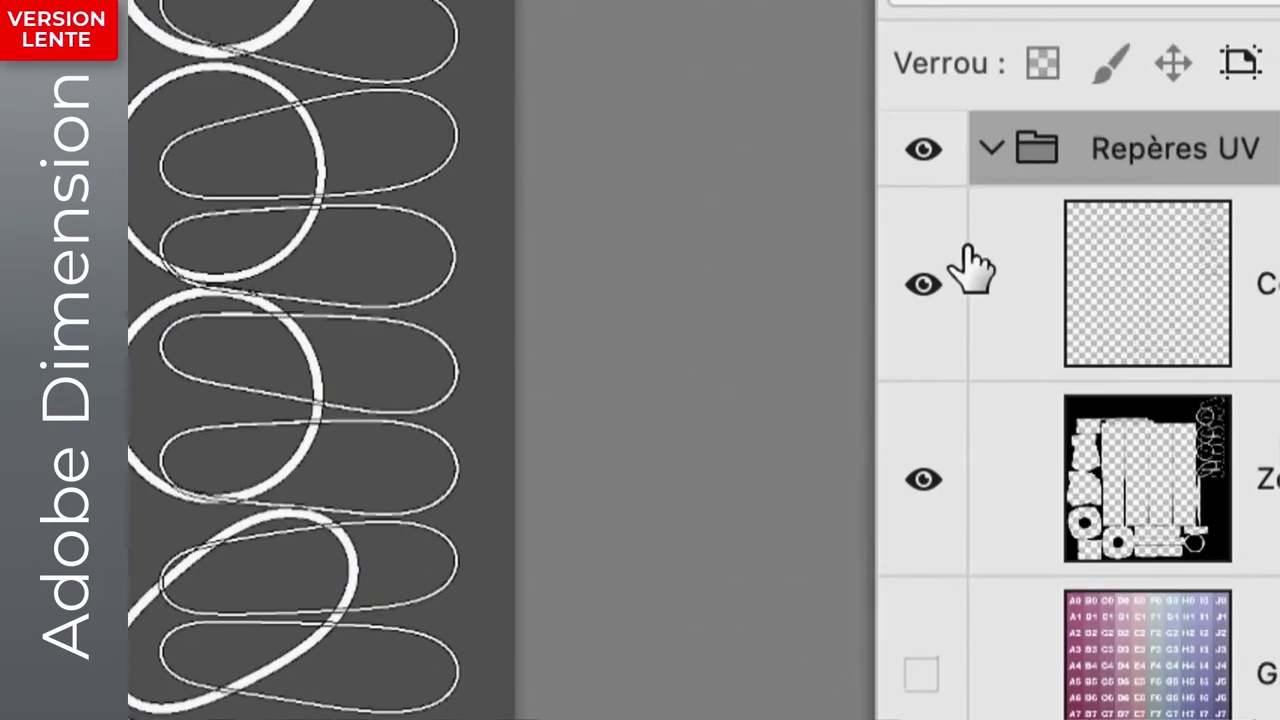
click(948, 210)
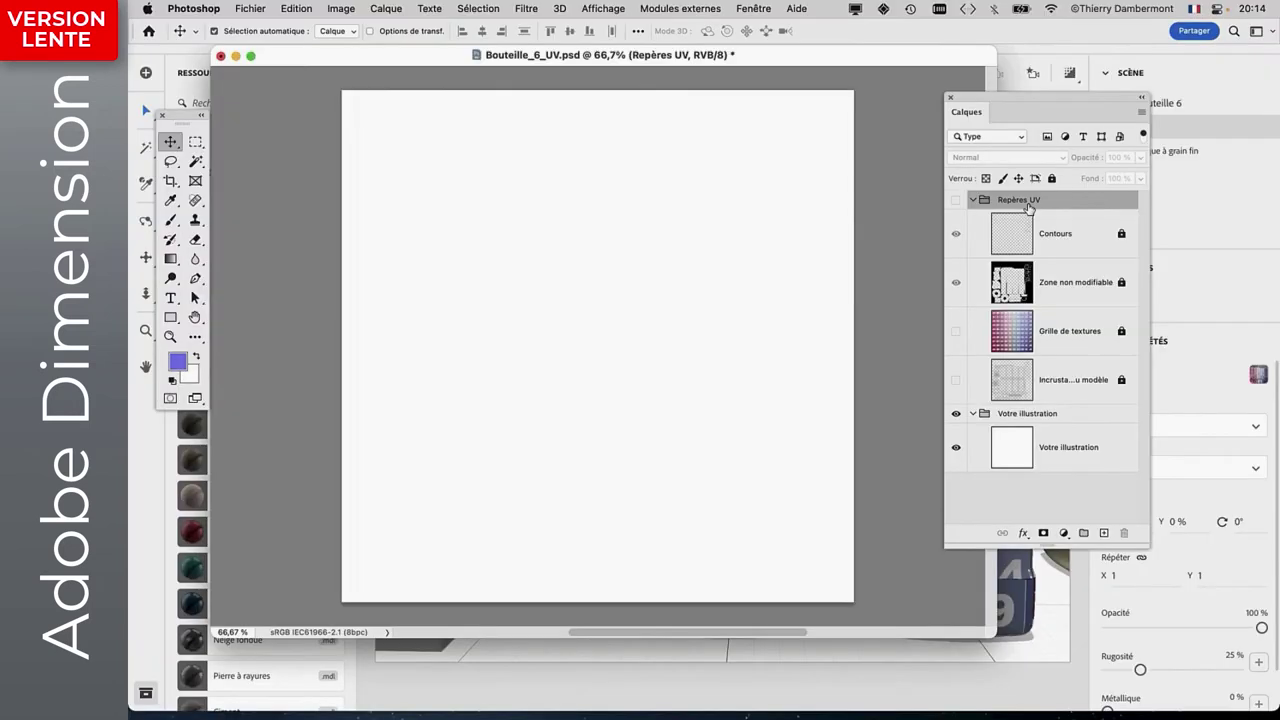
click(266, 8)
mouse_move(268, 220)
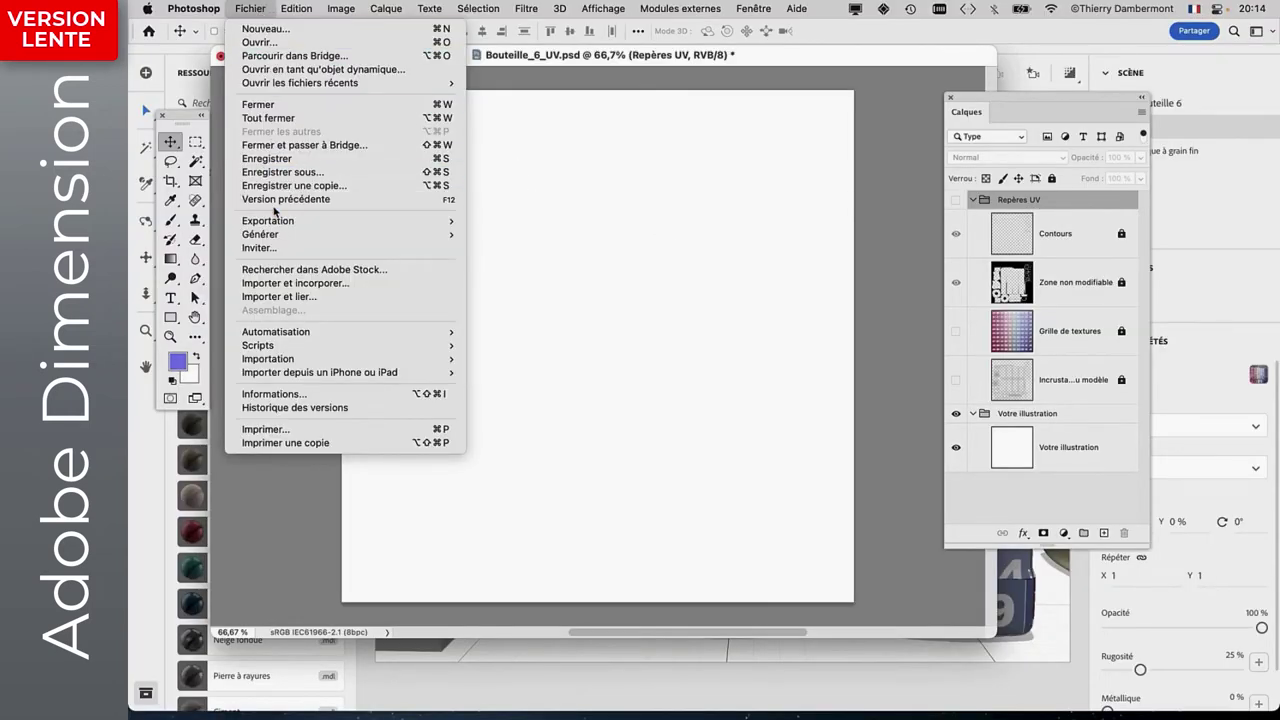
click(272, 158)
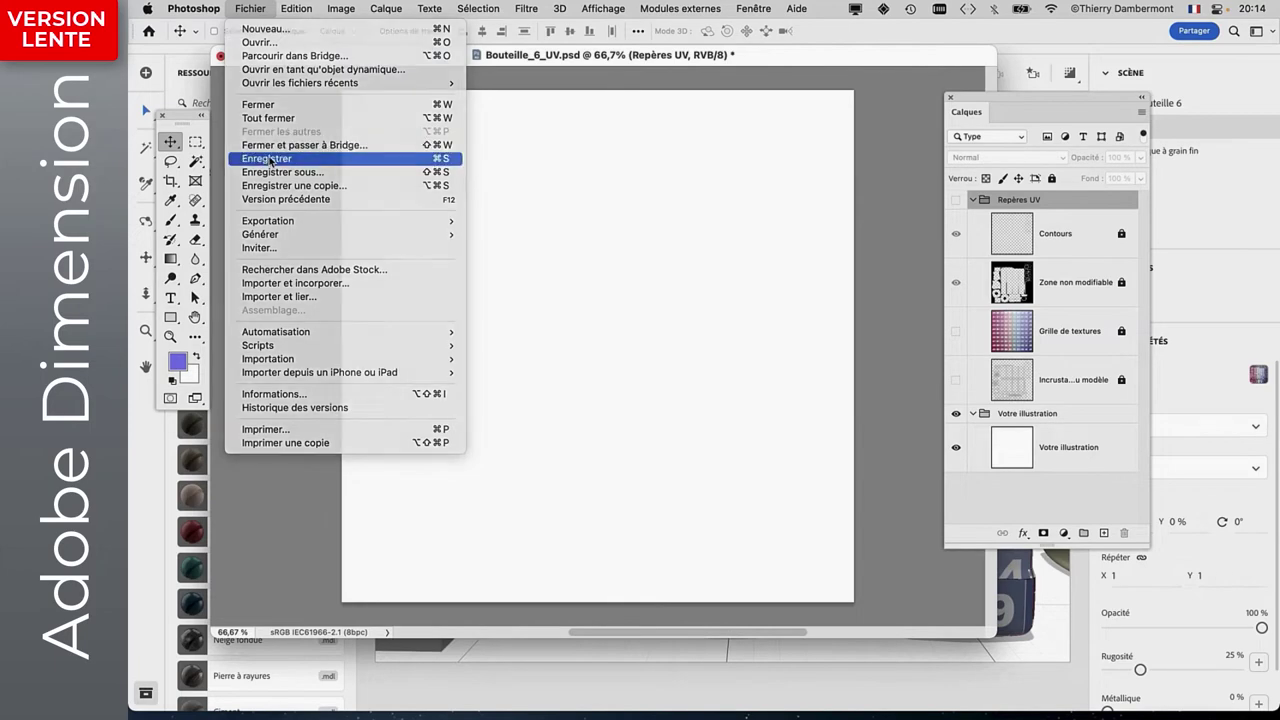
key(super+Tab)
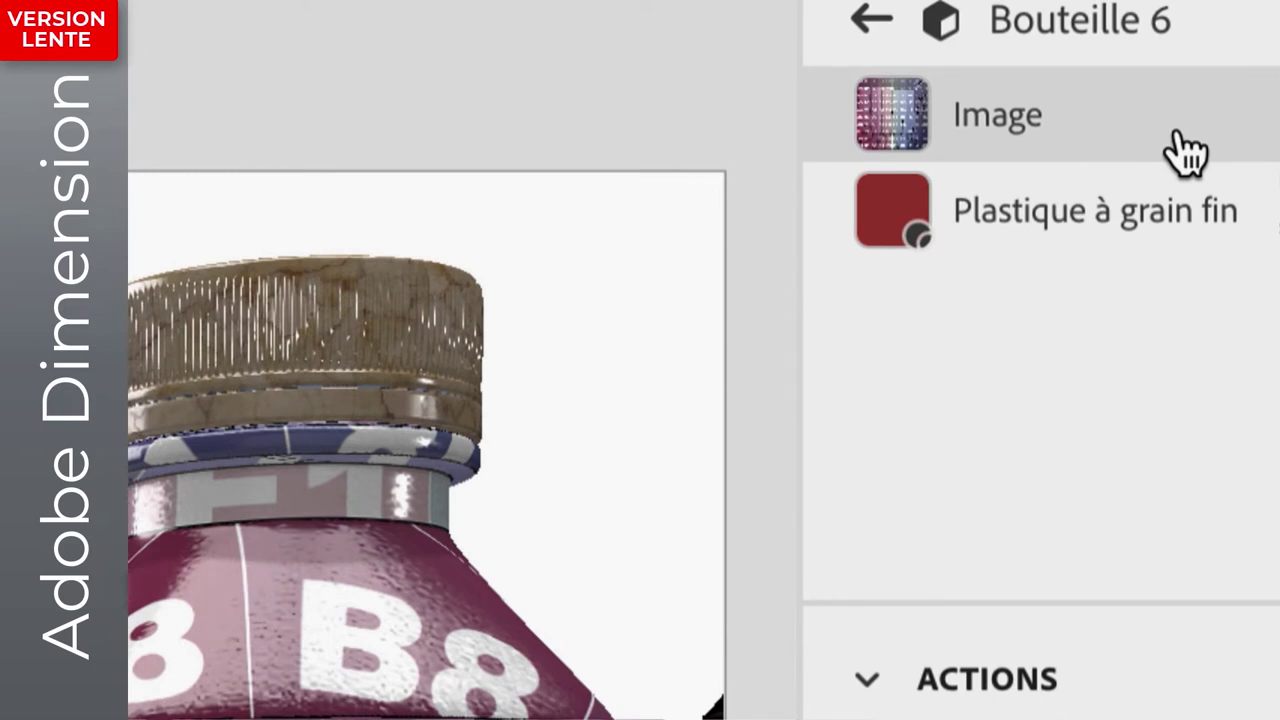
Exit Bouteille 6's material to the scene list and return to Photoshop.
key(Delete)
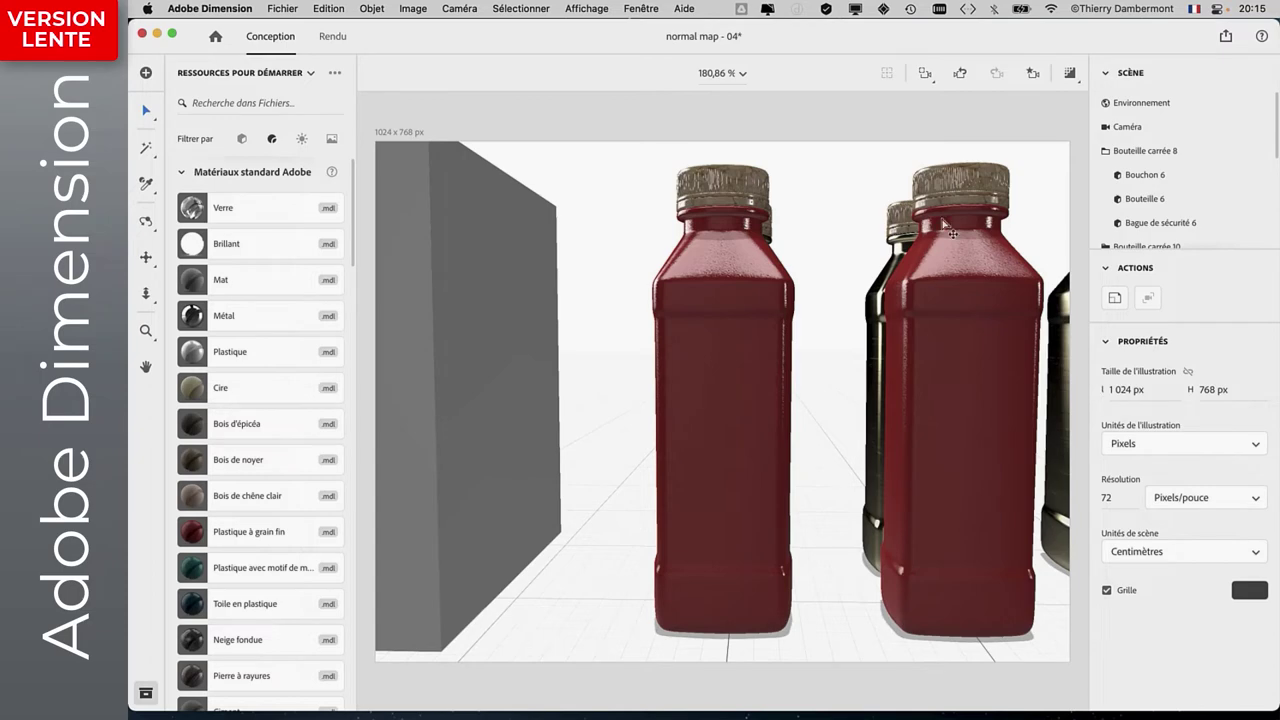
key(super+Tab)
click(258, 9)
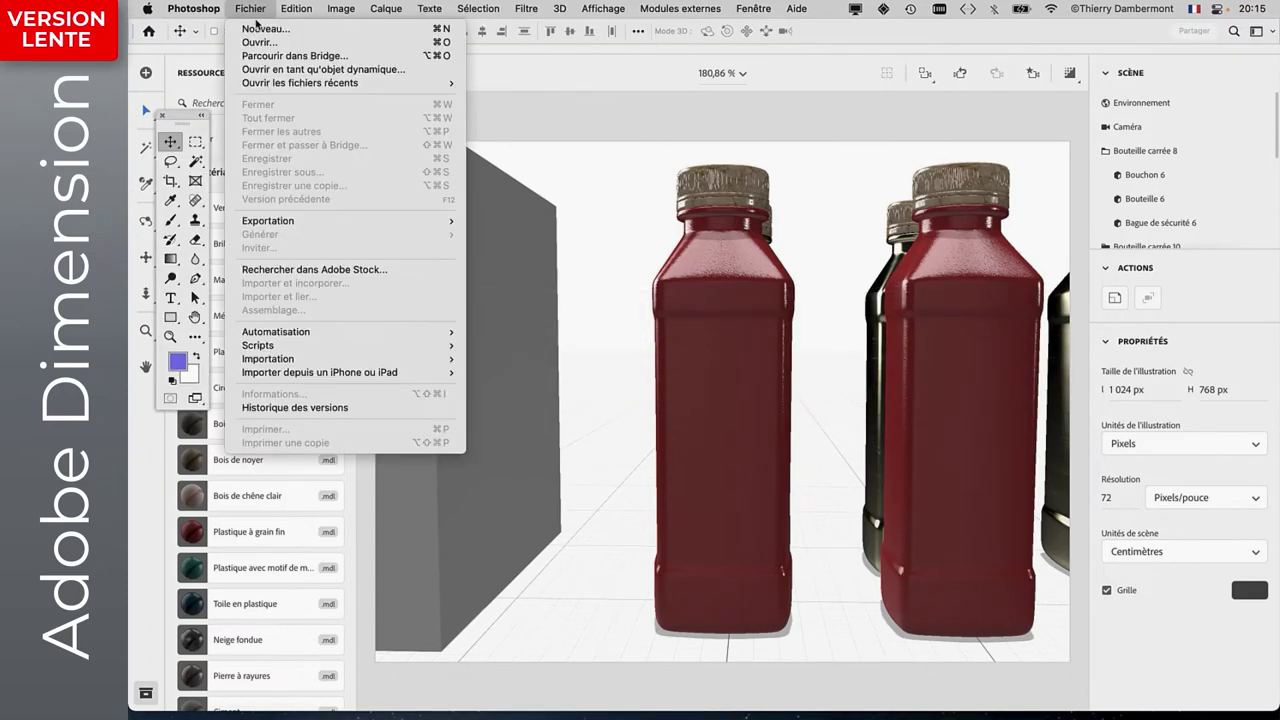
Reopen Bouteille_6_UV.psd via Ouvrir les fichiers récents and enlarge its document window.
click(258, 9)
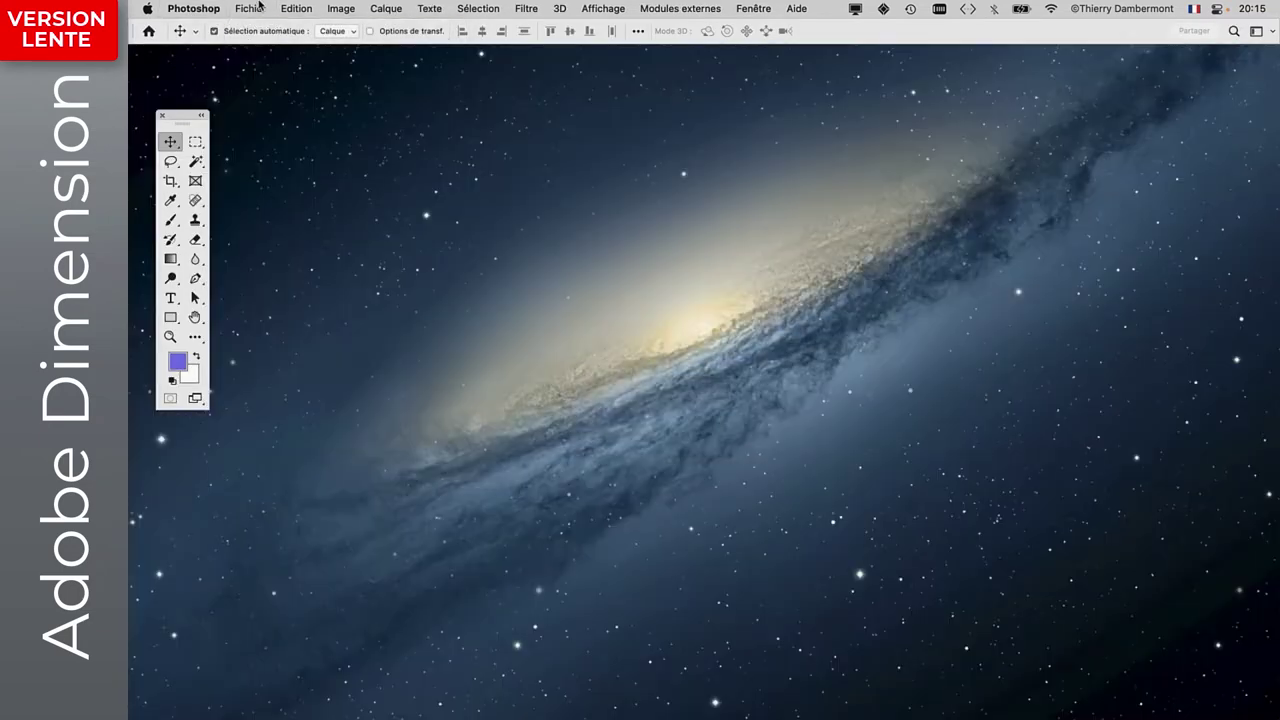
click(258, 8)
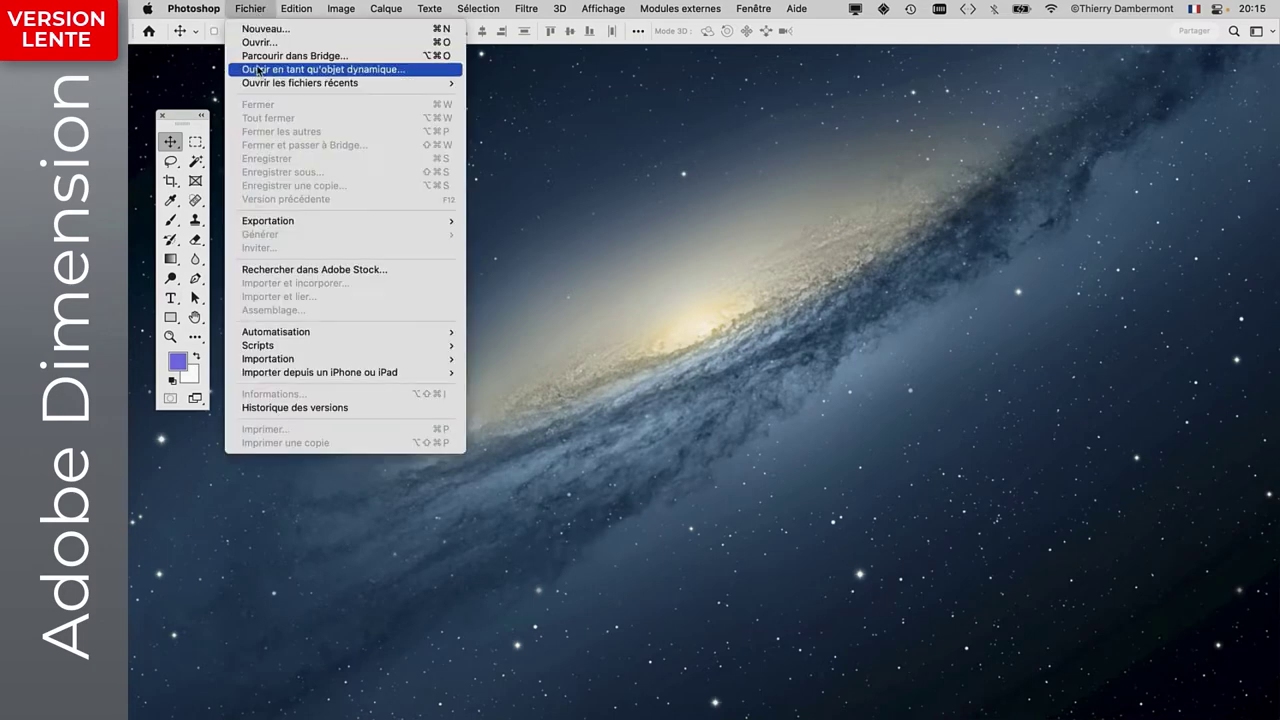
mouse_move(300, 83)
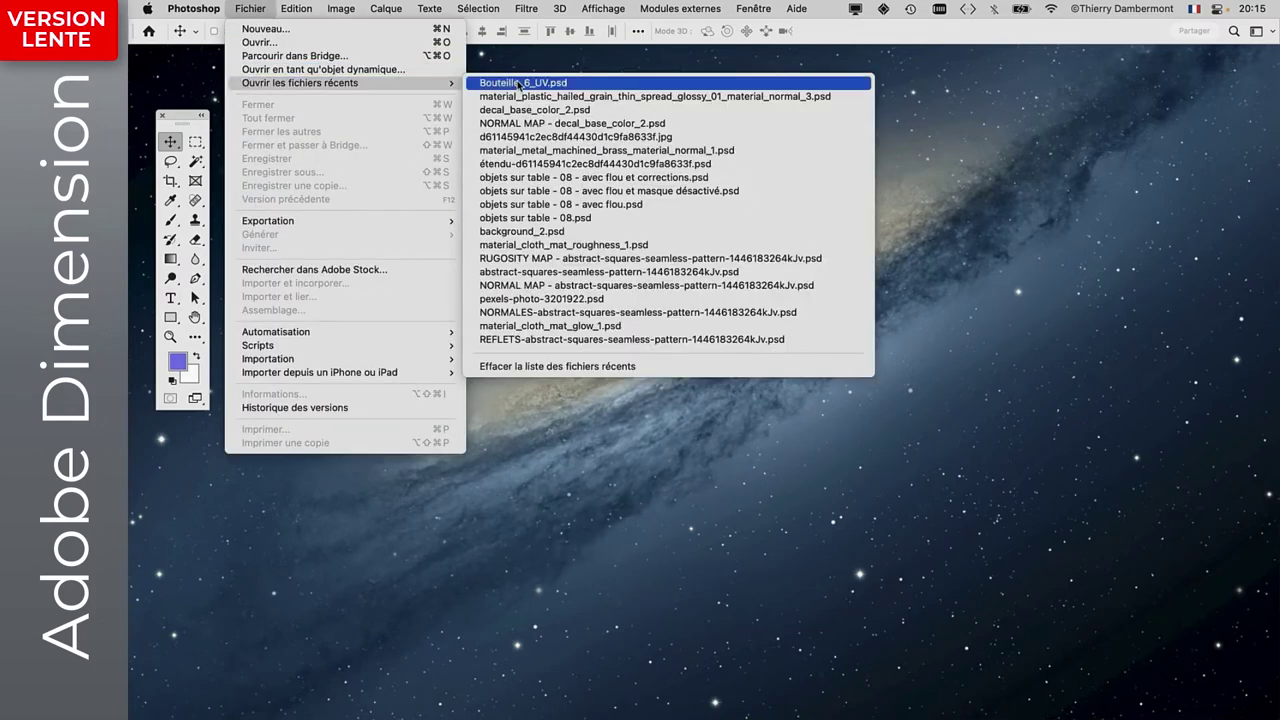
click(519, 84)
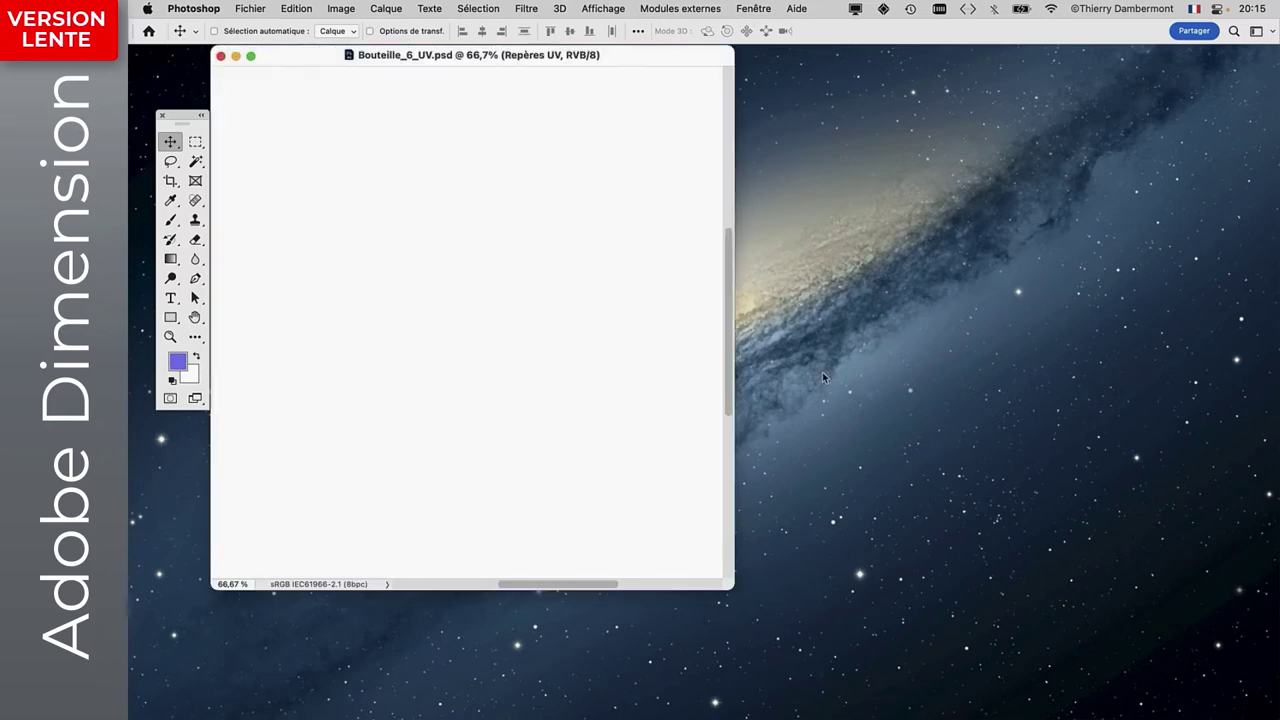
drag(731, 585, 1012, 664)
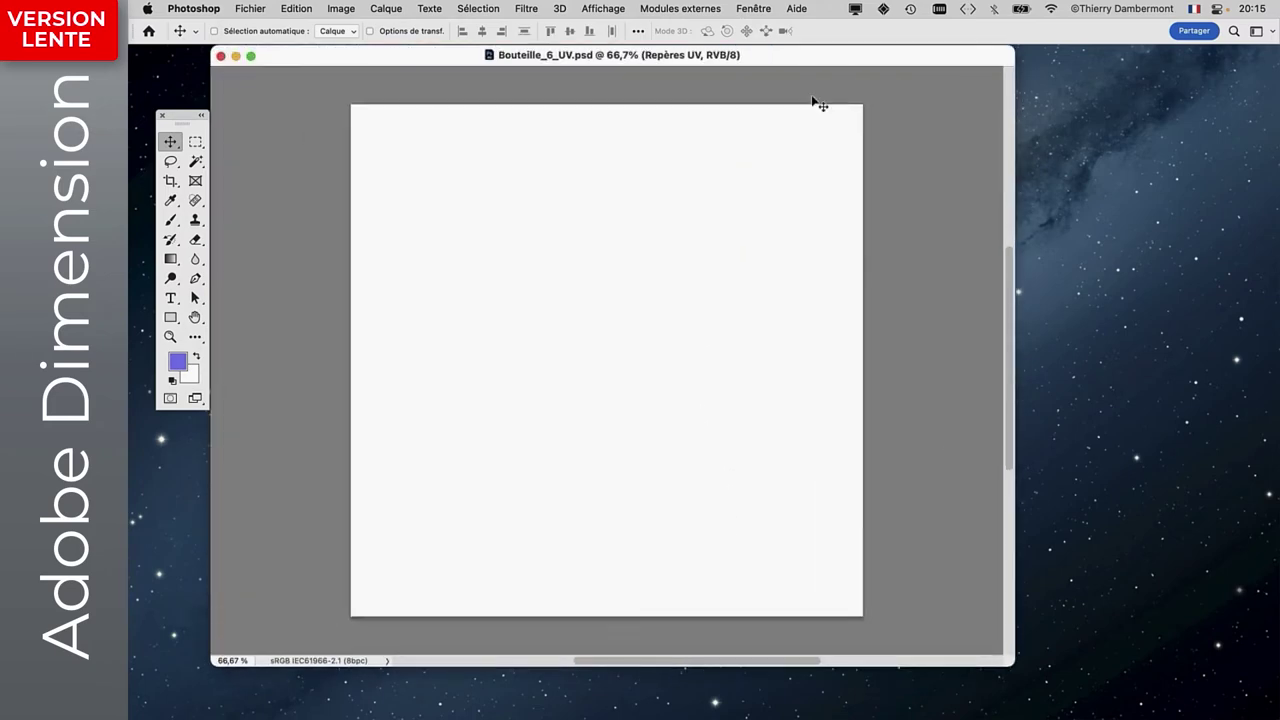
click(760, 8)
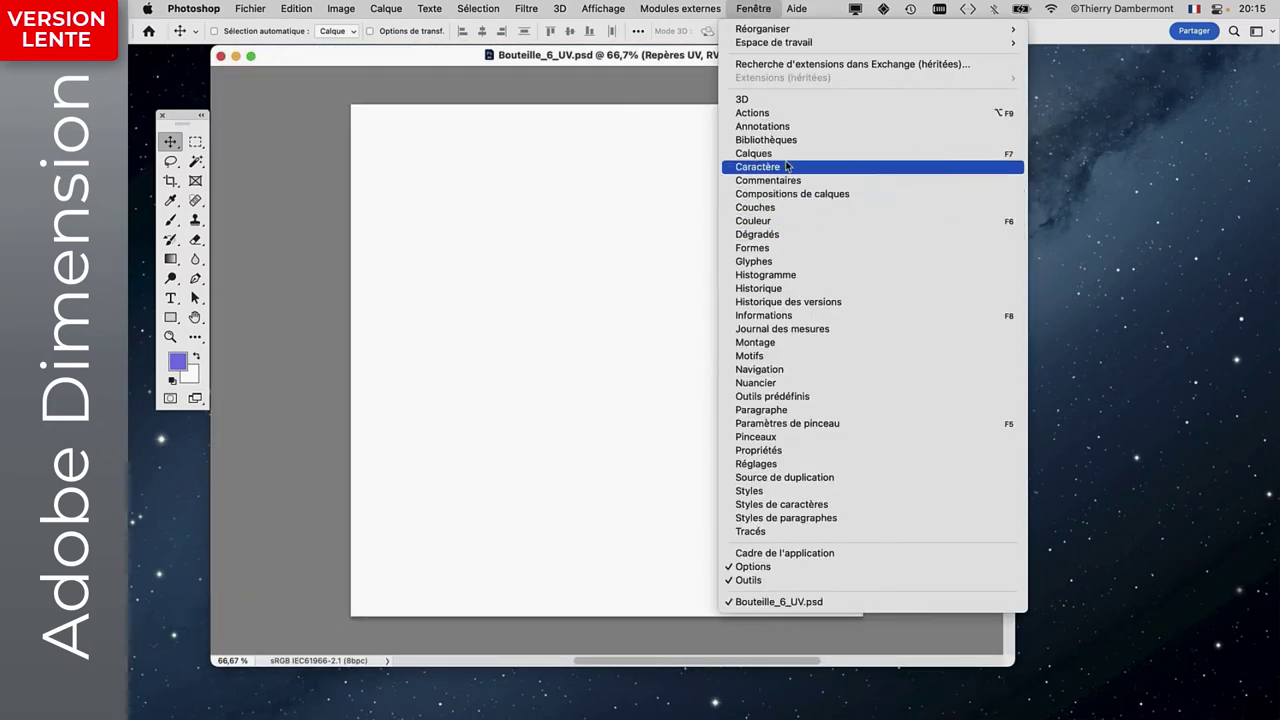
Open the Calques panel and make the Repères UV group and Grille de textures layer visible.
click(740, 164)
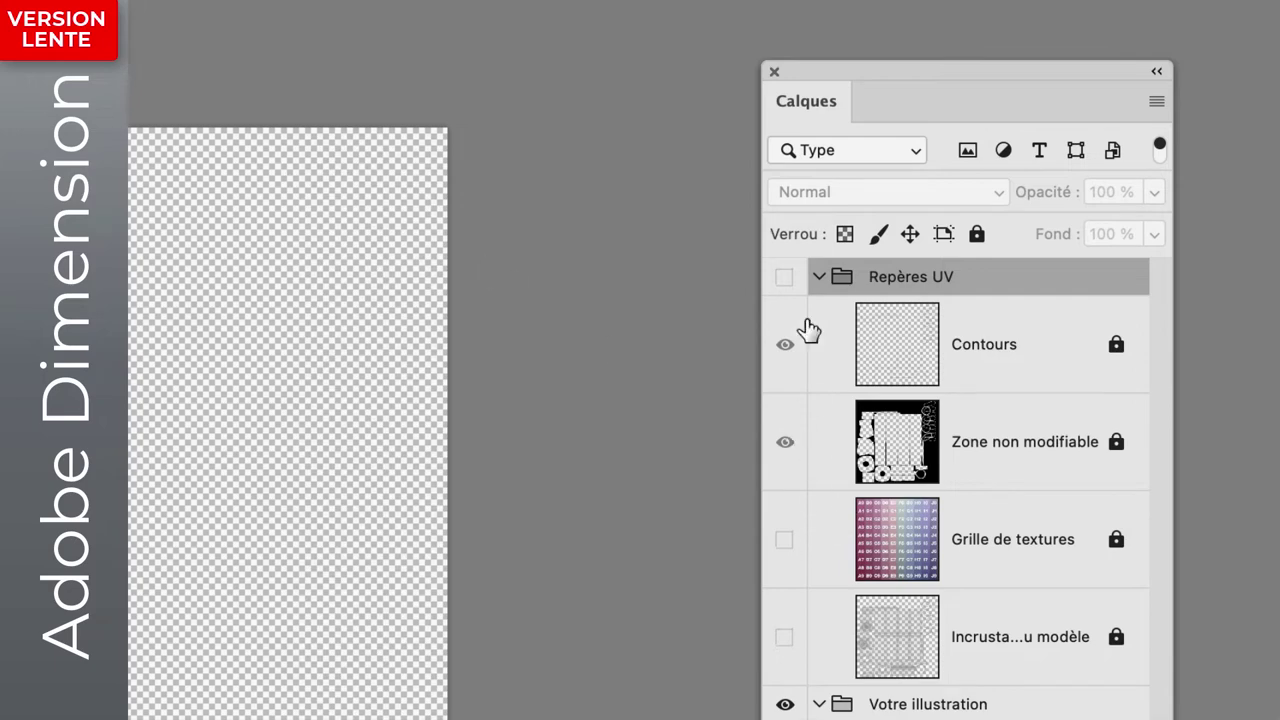
click(785, 277)
click(785, 538)
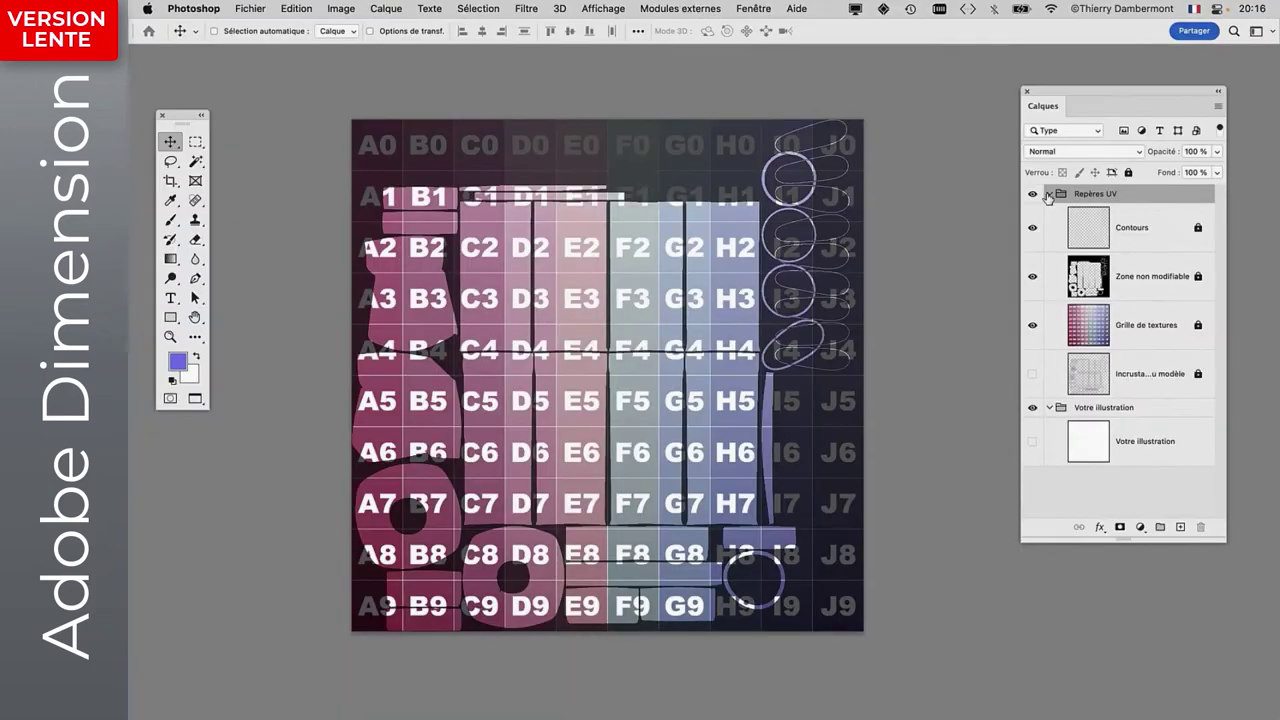
click(1049, 193)
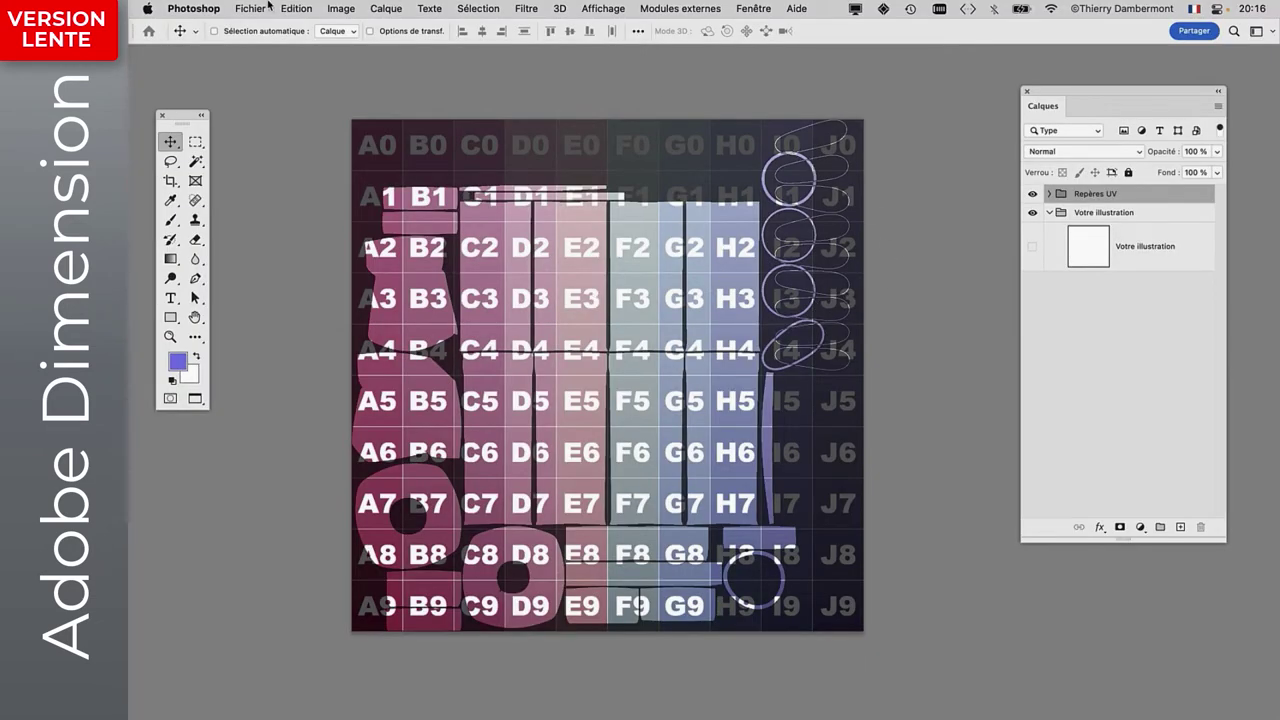
click(245, 8)
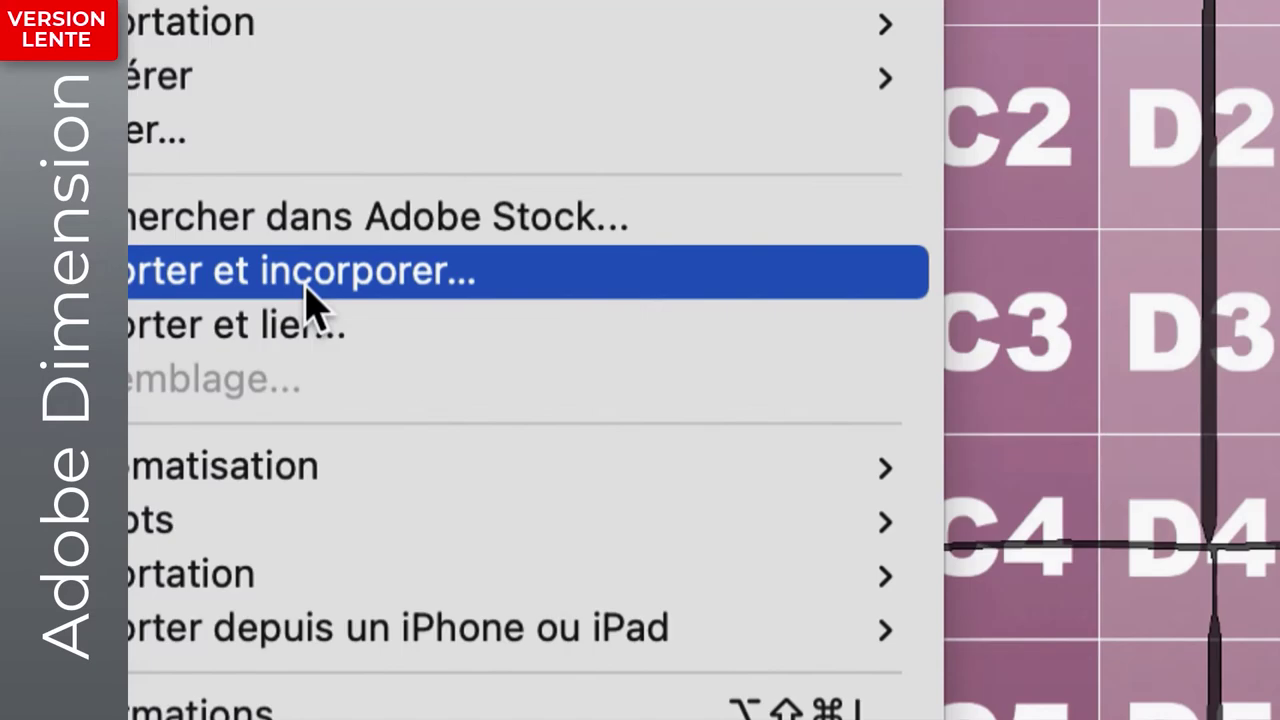
Import and embed the .jpg normal-map image into the UV layout.
click(305, 285)
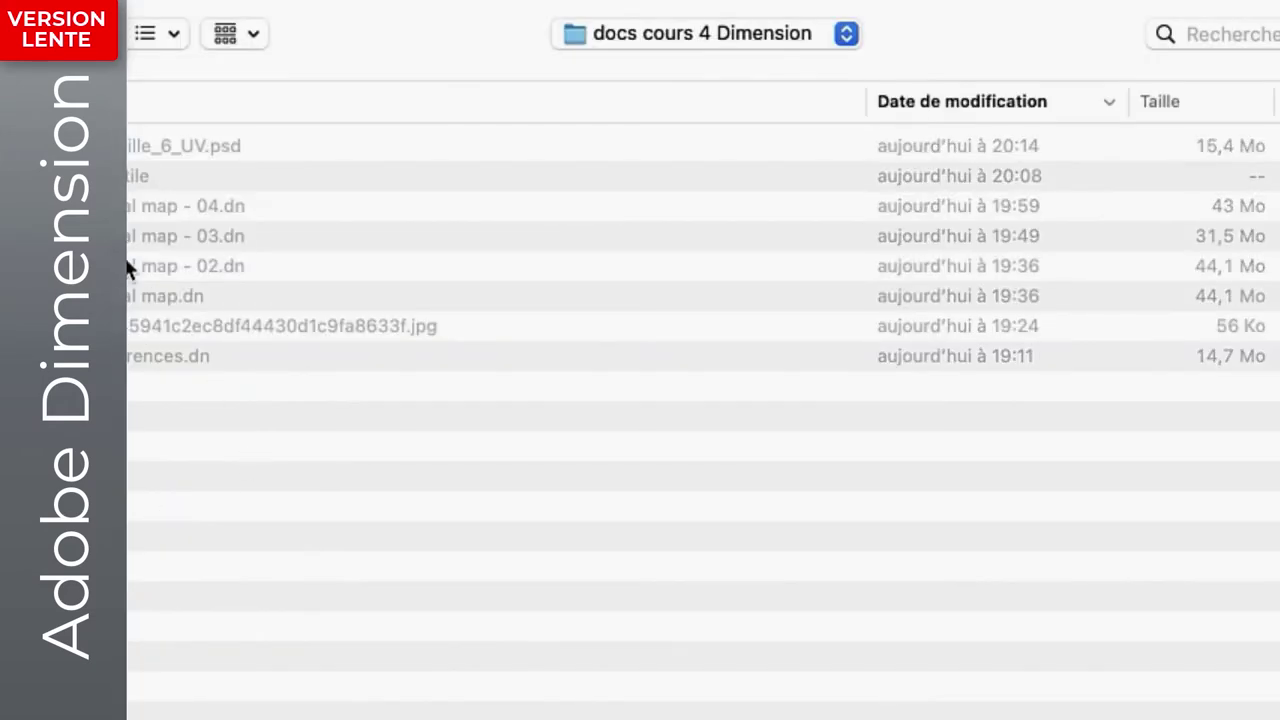
click(157, 330)
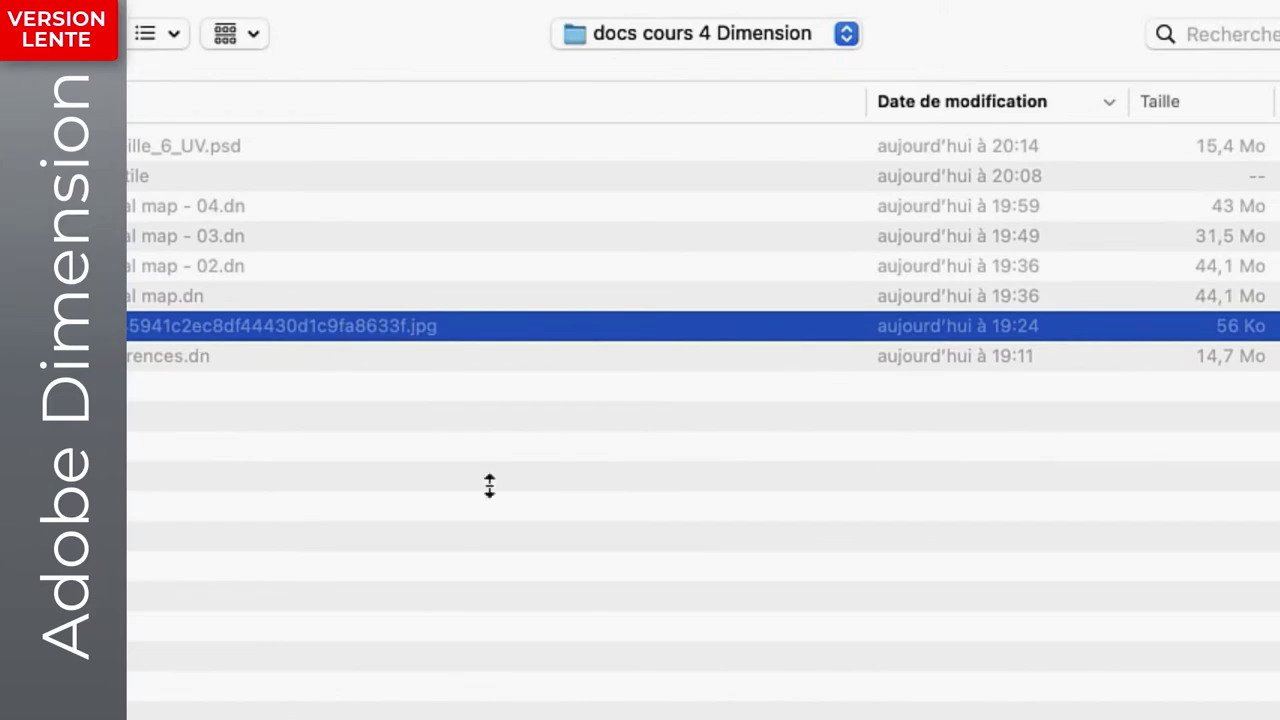
key(Return)
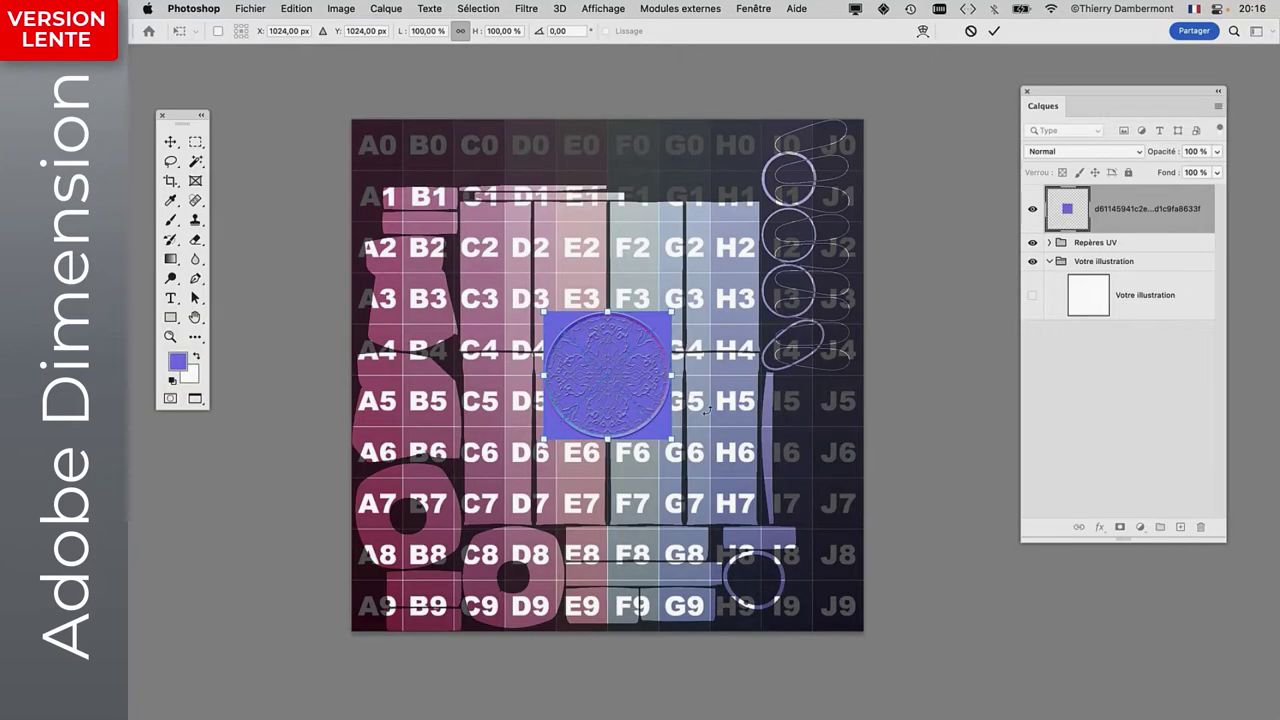
drag(638, 391, 736, 288)
alt+scroll(738, 288, up, 3)
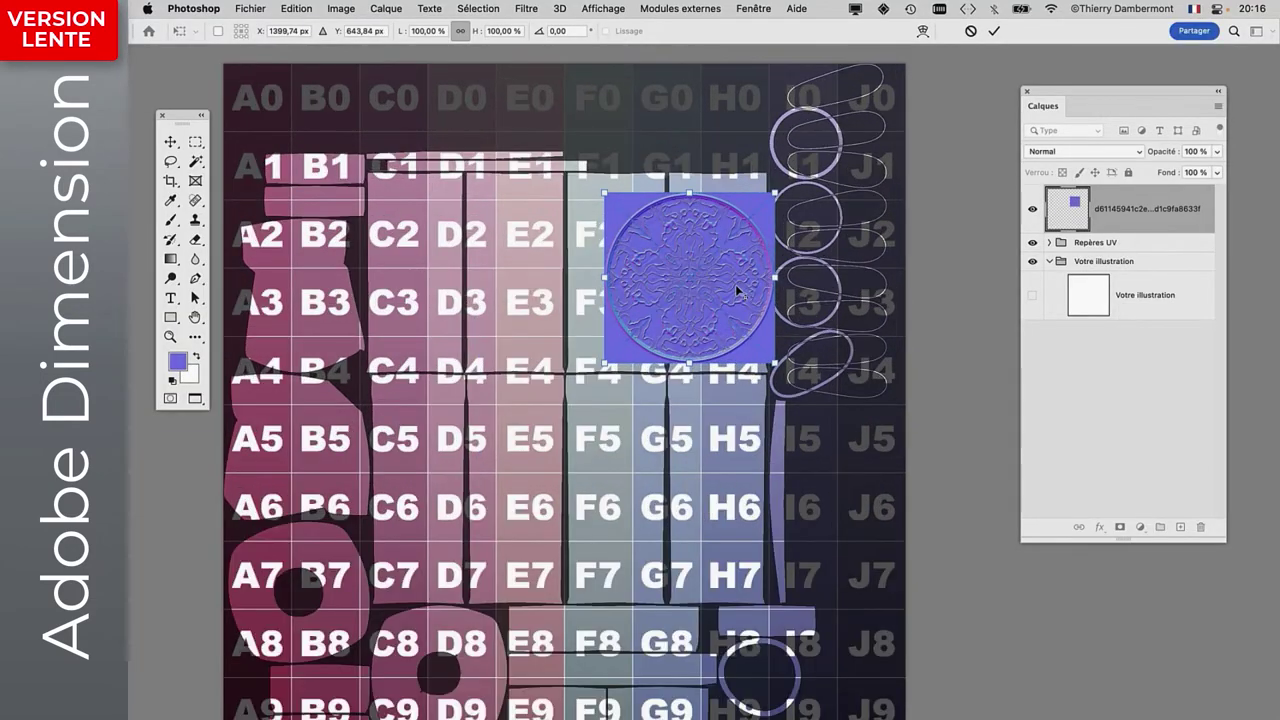
alt+scroll(740, 291, up, 3)
scroll(736, 297, up, 2)
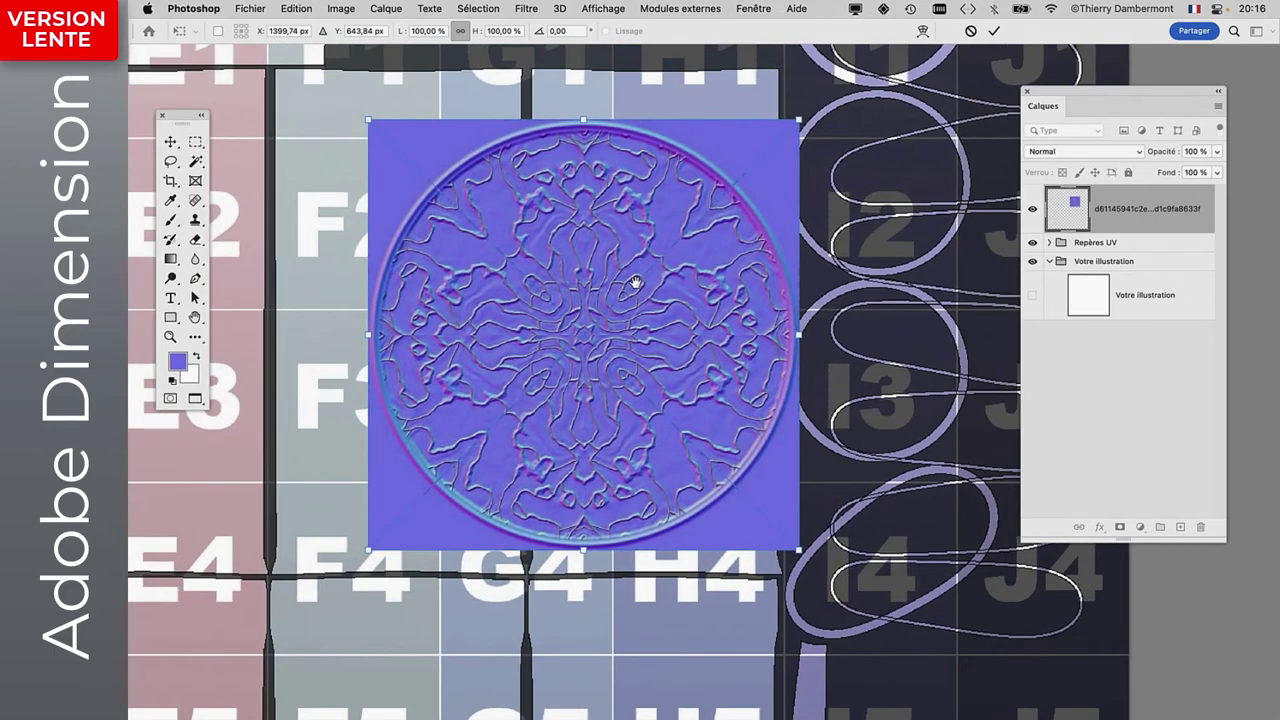
Scale the placed normal map to about 48% and position it over cells G1–H2.
drag(369, 118, 515, 266)
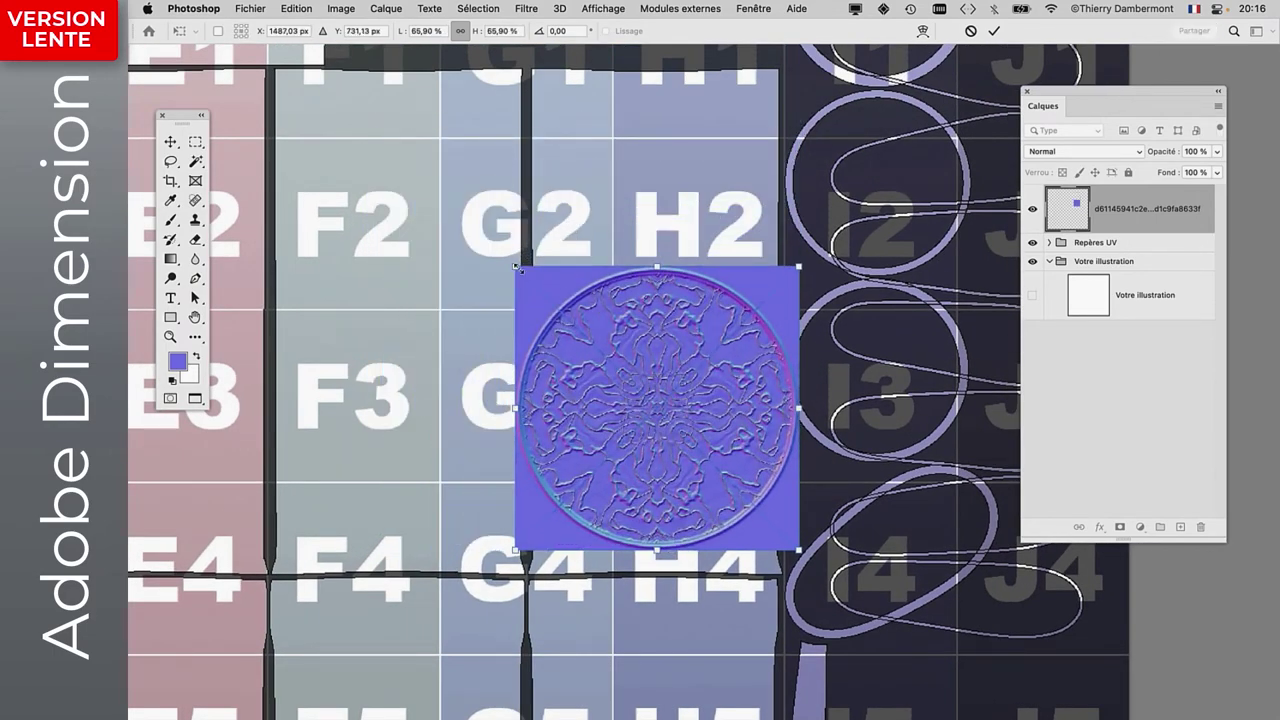
drag(515, 266, 529, 257)
drag(673, 385, 651, 213)
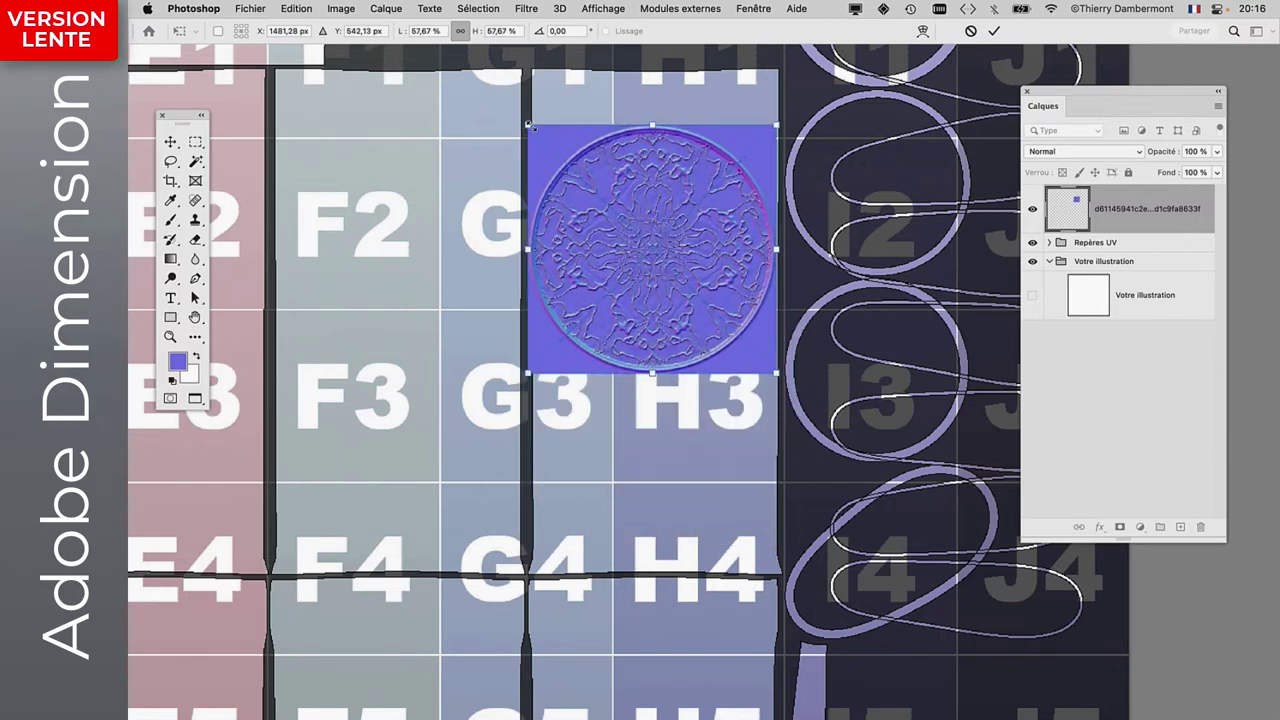
drag(528, 126, 571, 163)
drag(668, 229, 645, 173)
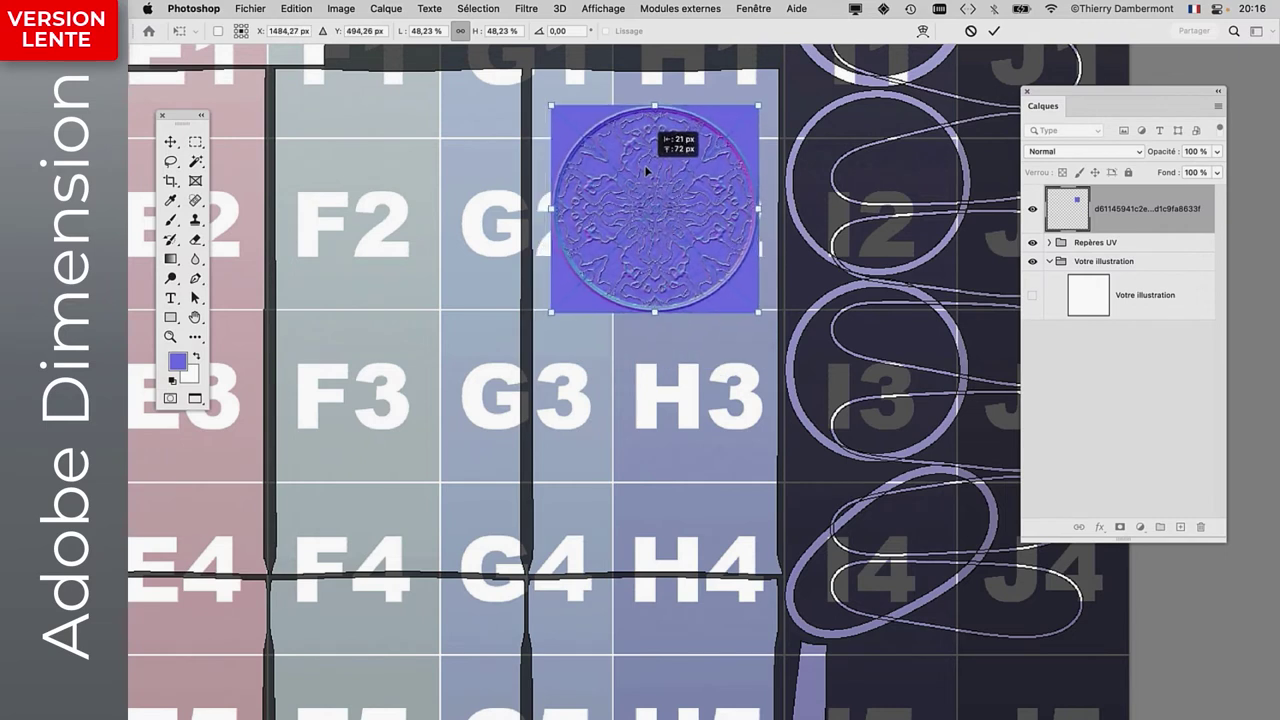
click(996, 31)
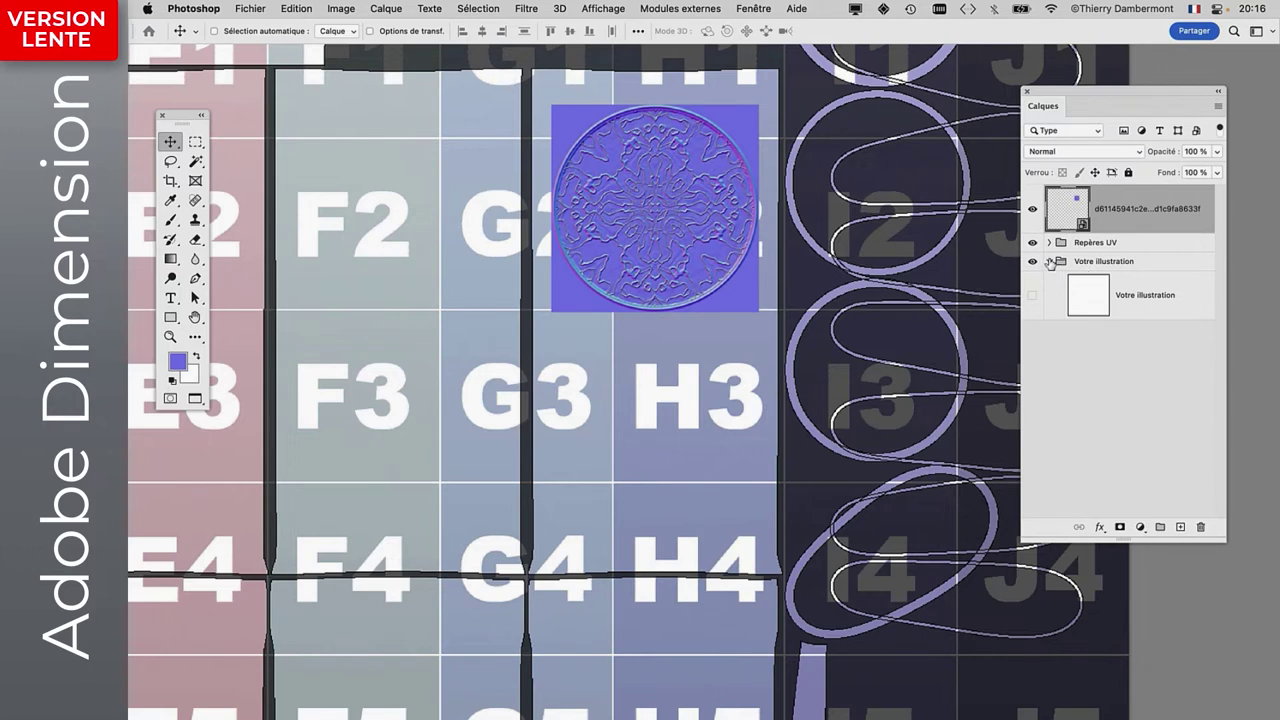
Collapse the Votre illustration group, expand Repères UV, and compare the texture with guides off and on.
click(1049, 261)
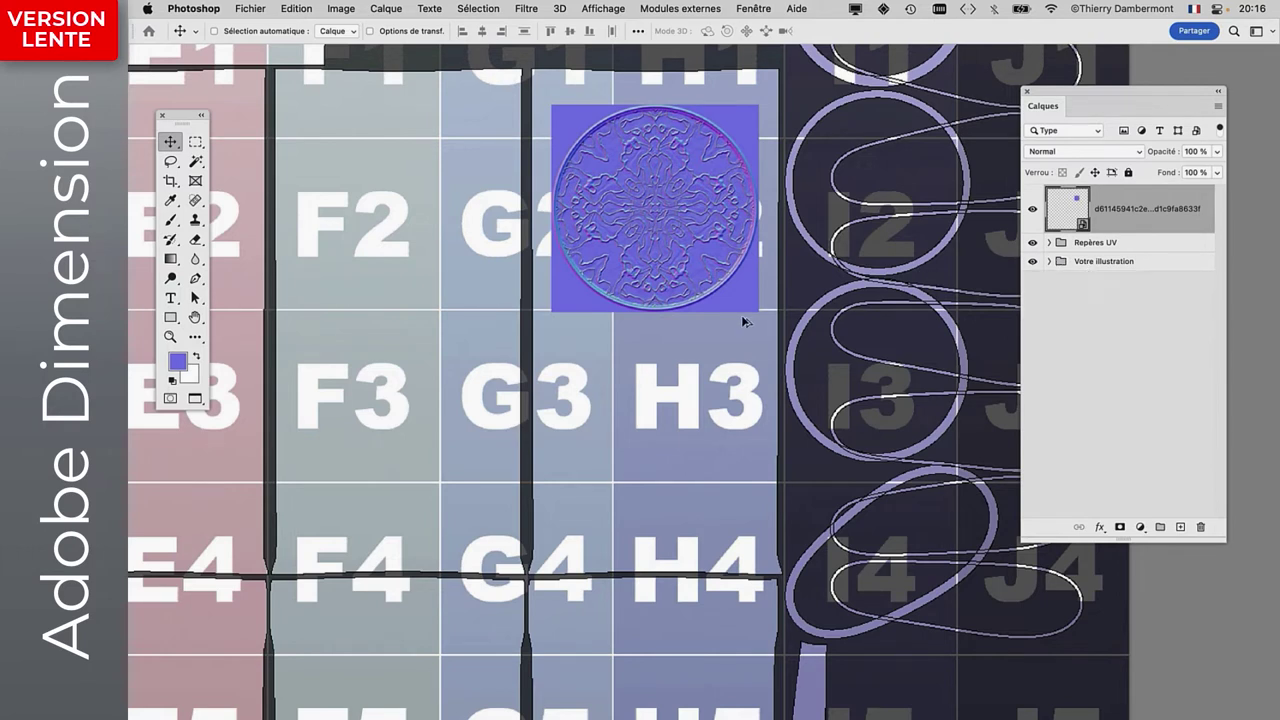
click(1049, 243)
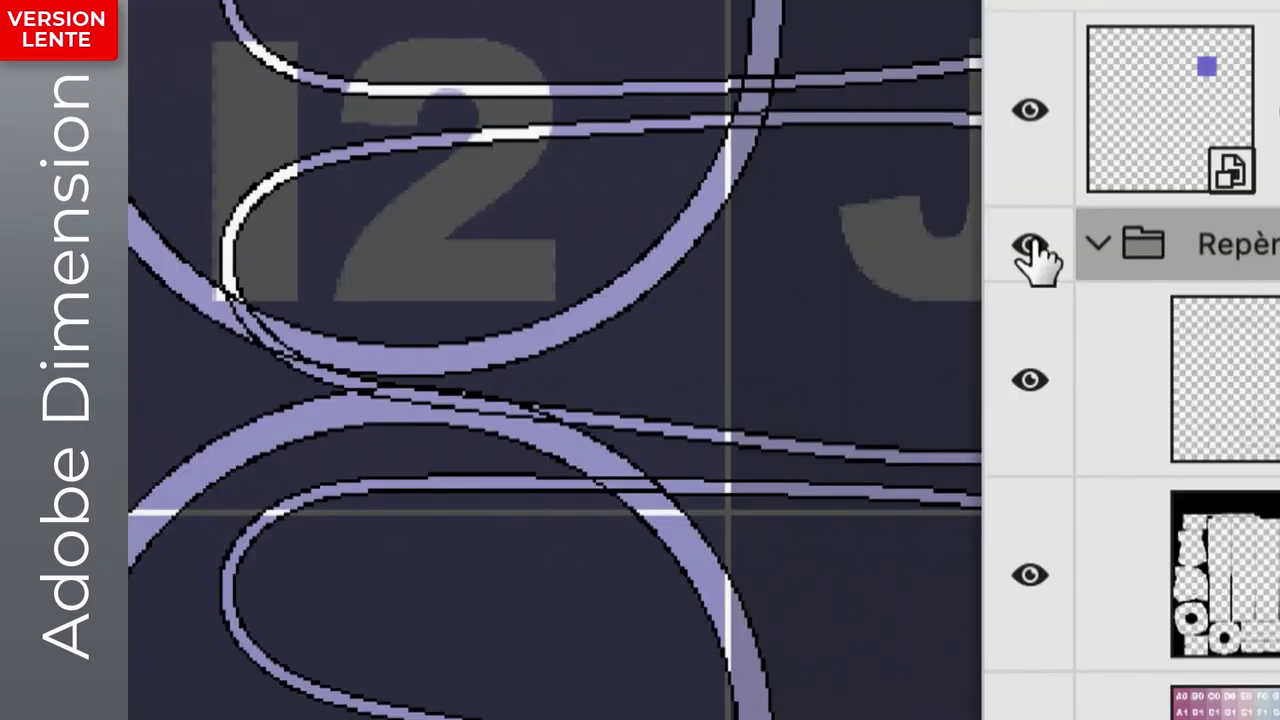
click(1030, 246)
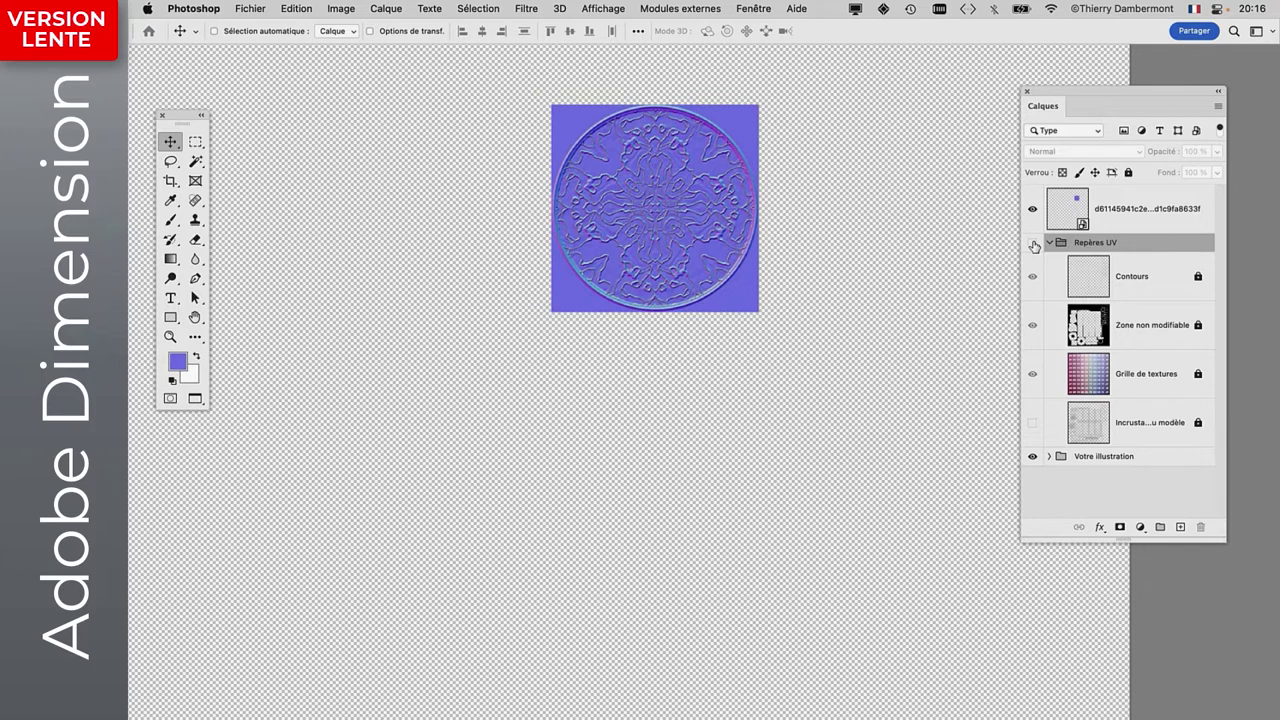
click(1034, 246)
alt+scroll(829, 355, down, 1)
alt+scroll(829, 355, down, 2)
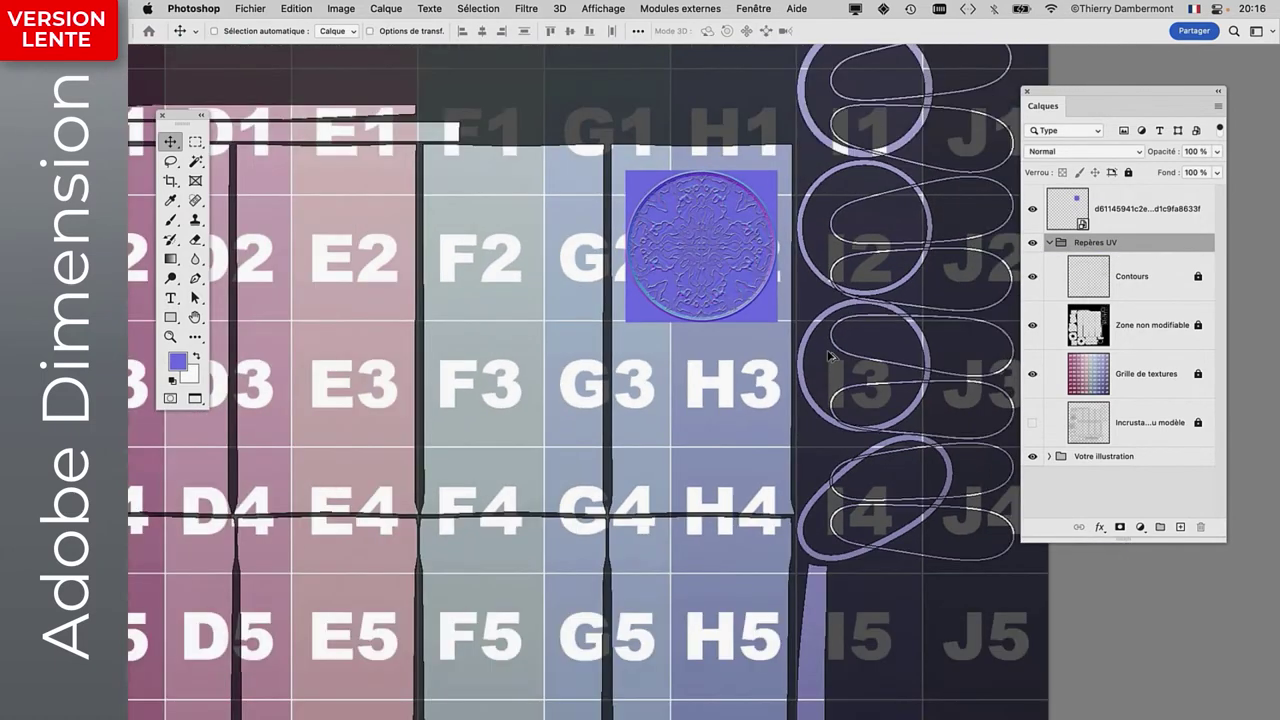
alt+scroll(829, 355, down, 1)
alt+scroll(829, 355, down, 1)
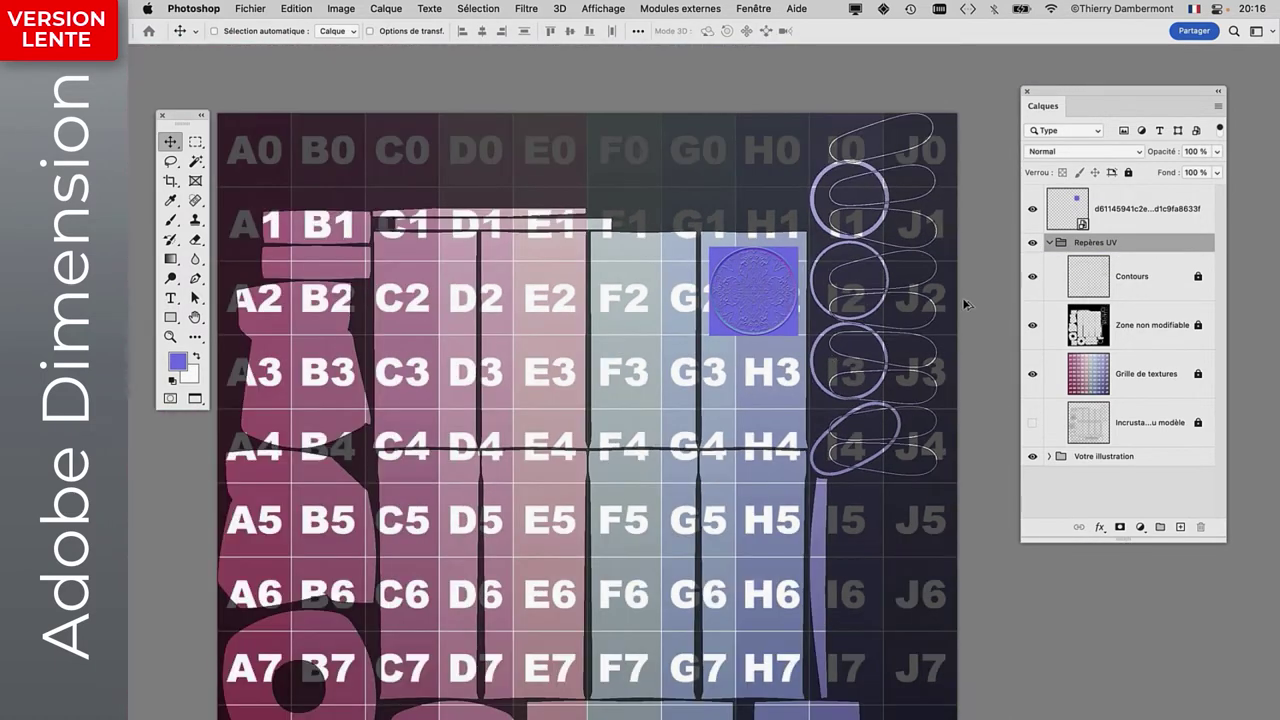
Check the texture alone by toggling the Repères UV guides, then leave them hidden and collapse the group.
click(1033, 247)
click(1033, 247)
click(1033, 247)
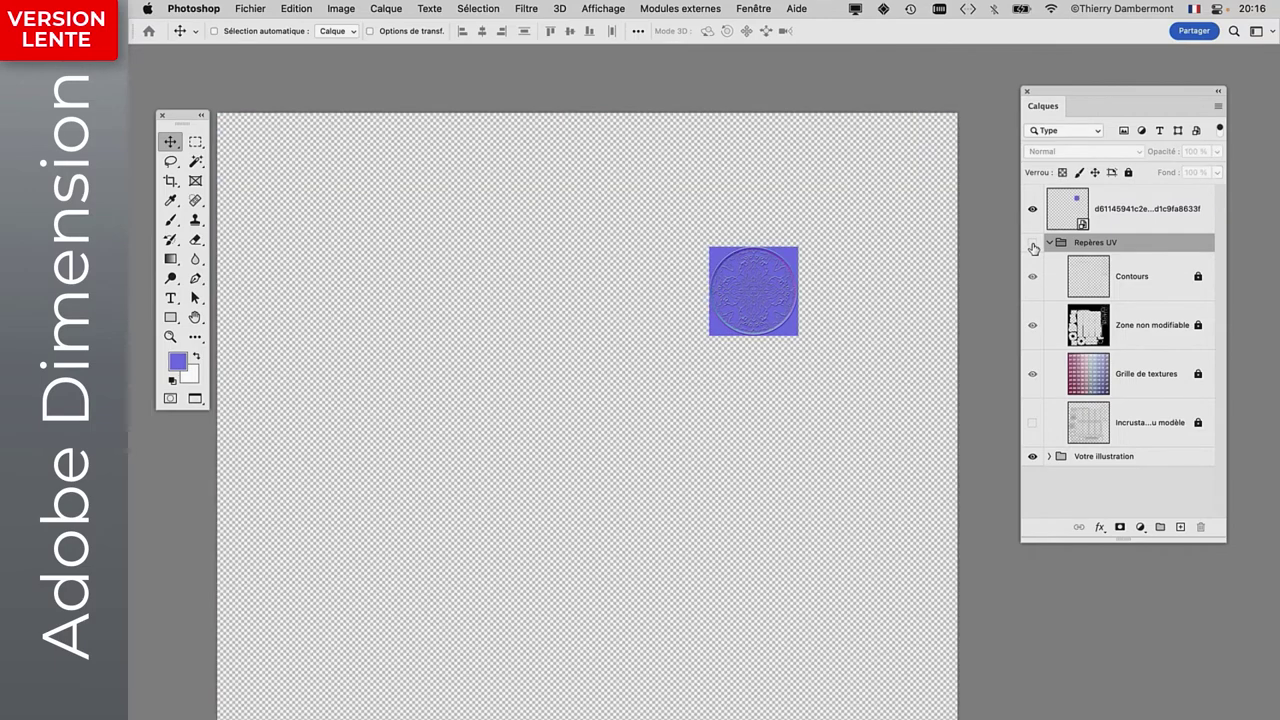
click(1033, 247)
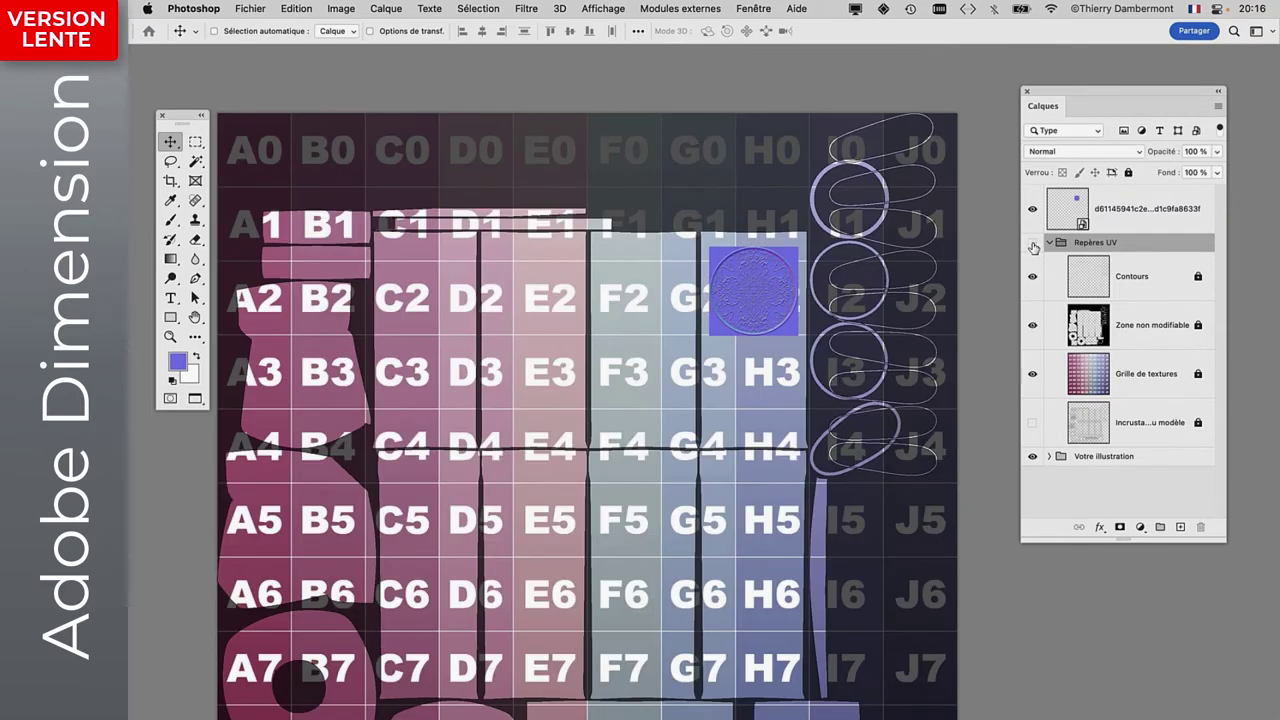
click(1033, 247)
click(1033, 247)
click(1033, 247)
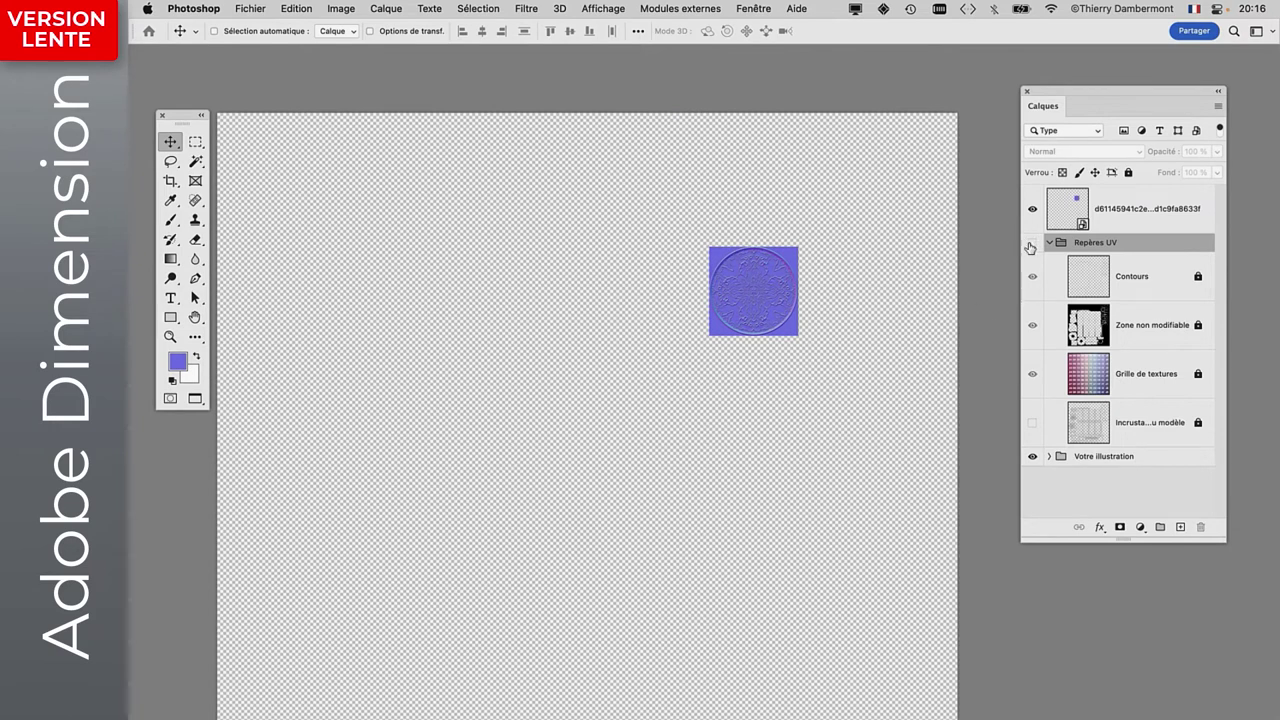
click(1032, 245)
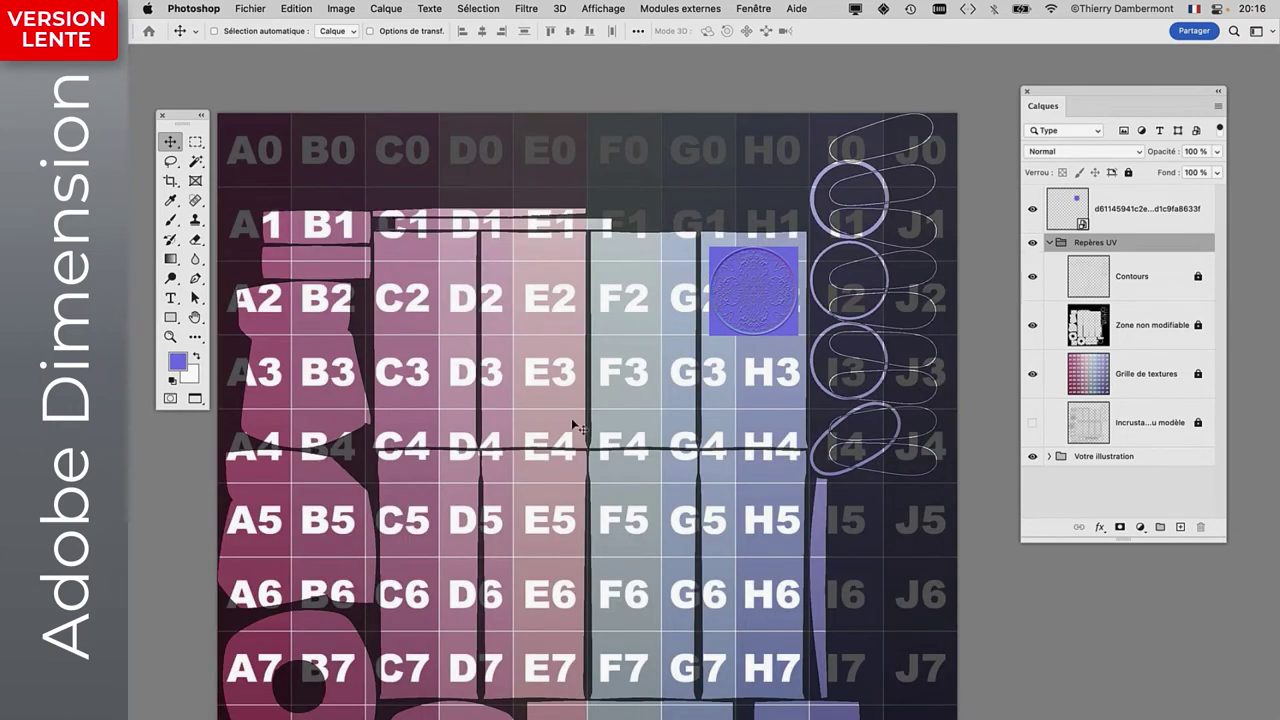
scroll(575, 427, down, 5)
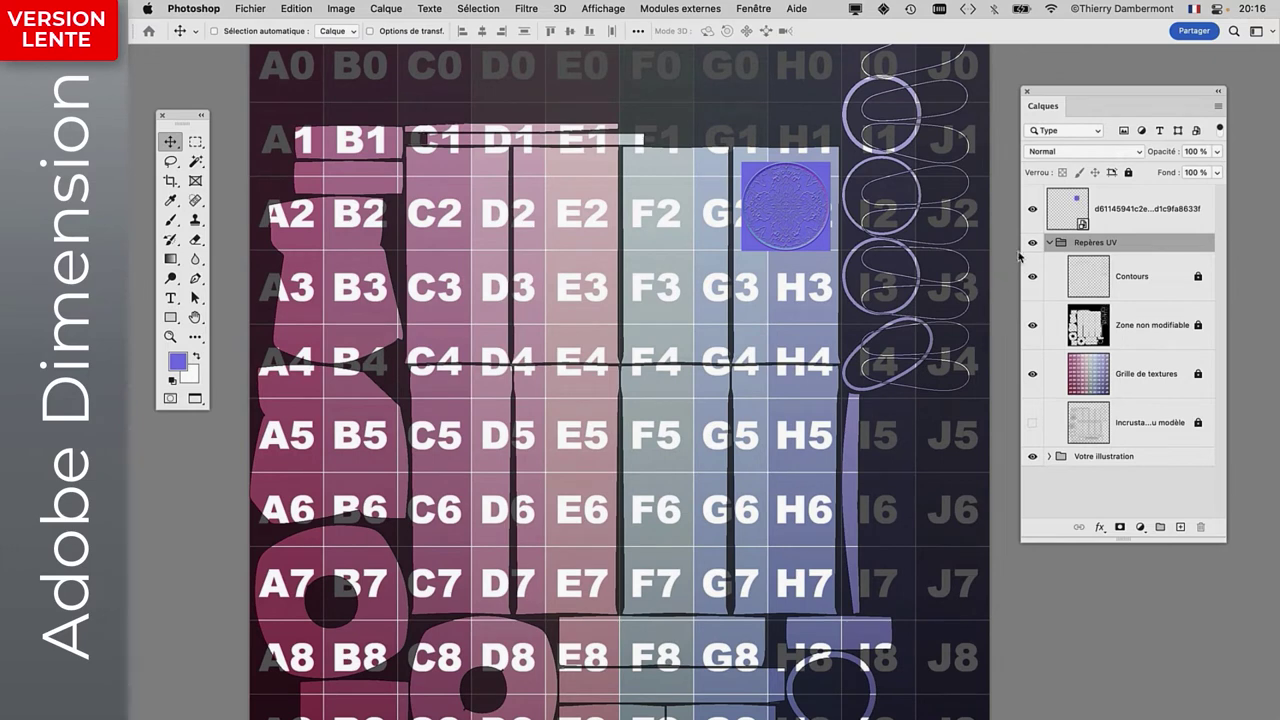
click(1032, 244)
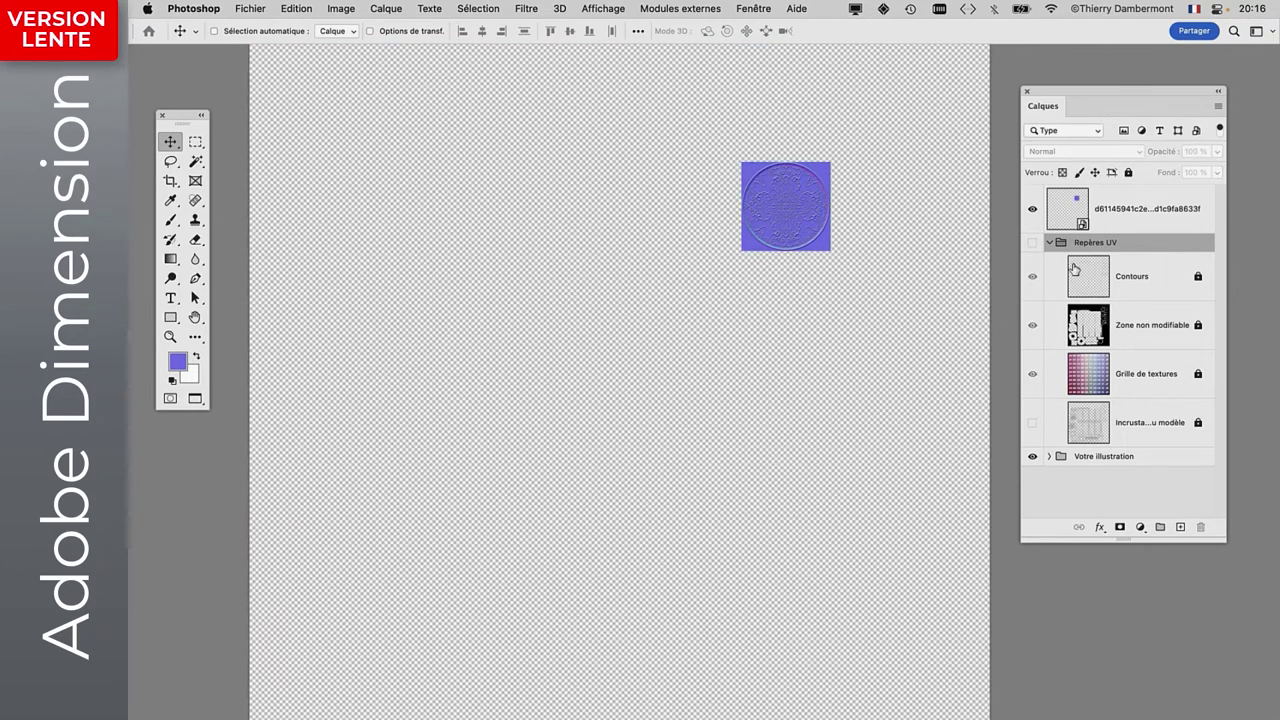
click(1049, 243)
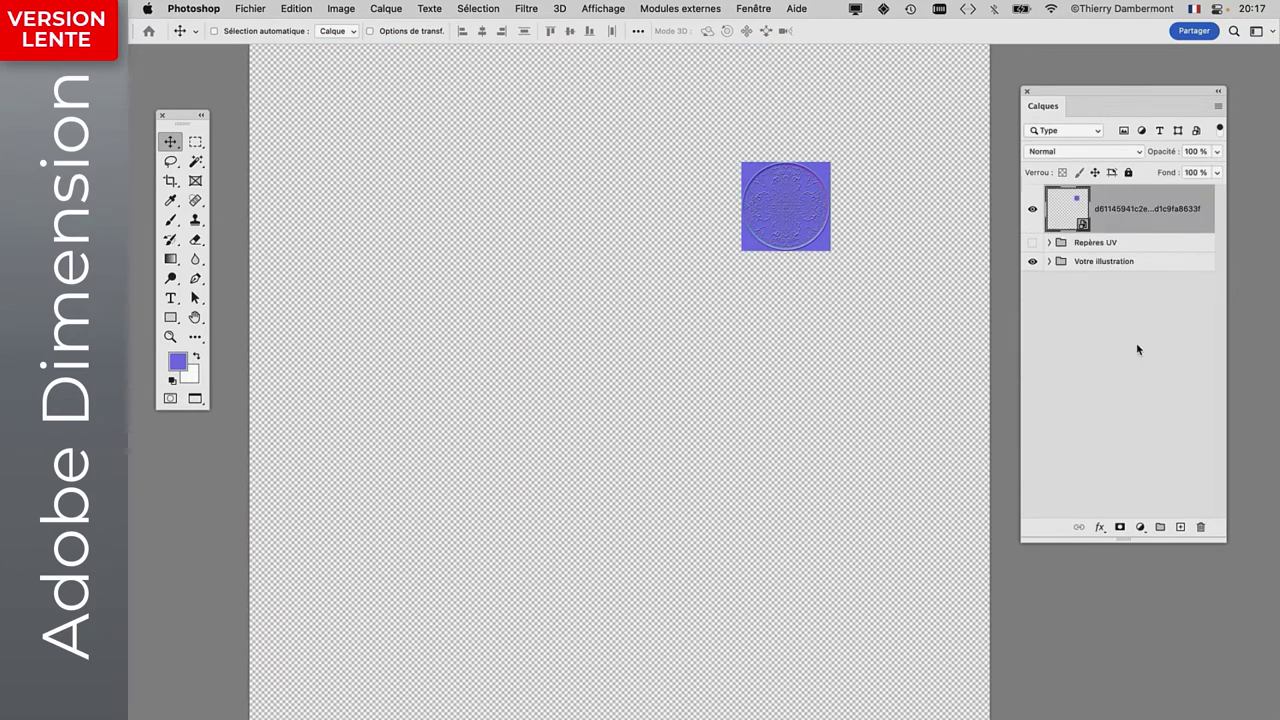
Add a new layer, Calque 1, fill it with the foreground colour, and begin Save As.
click(1180, 528)
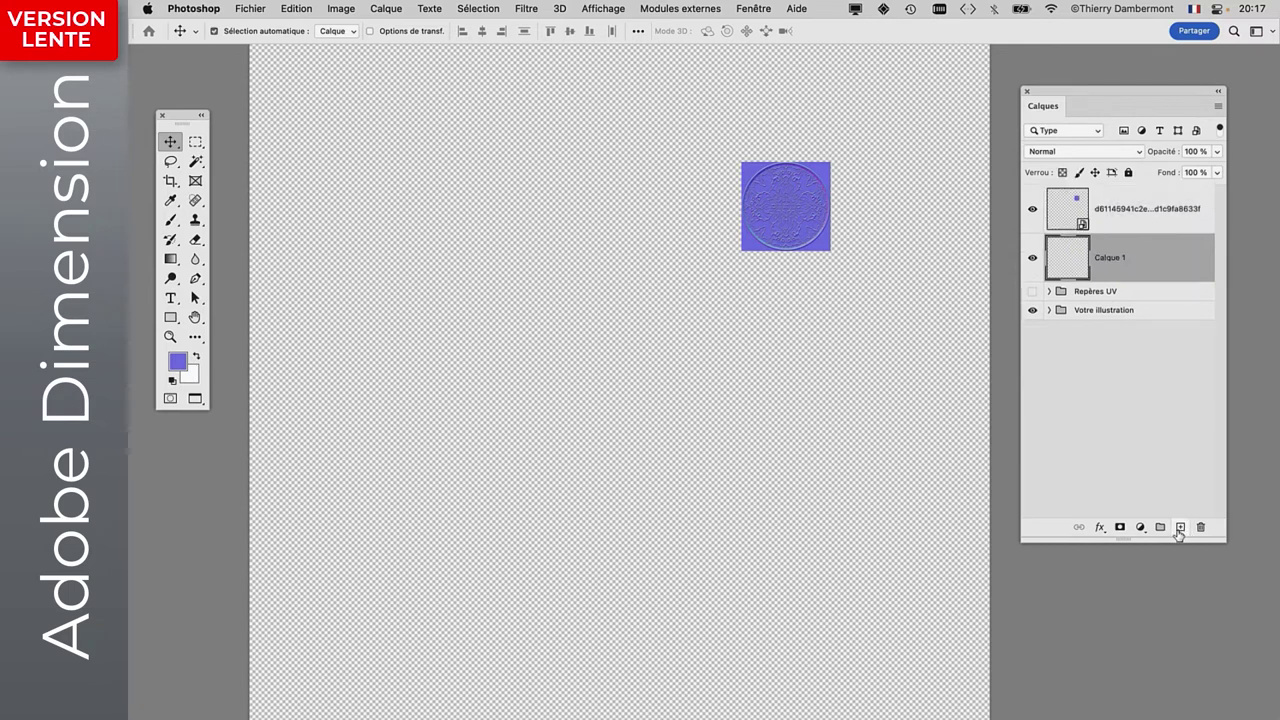
key(shift+F5)
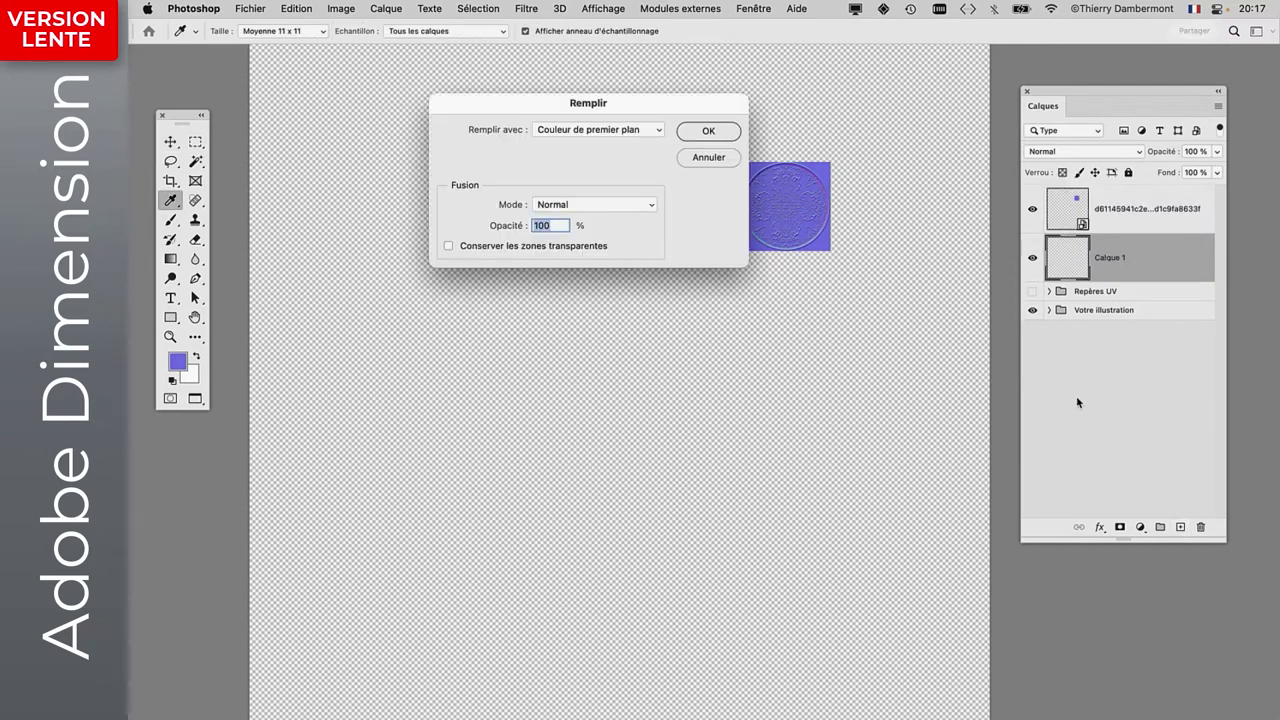
click(708, 158)
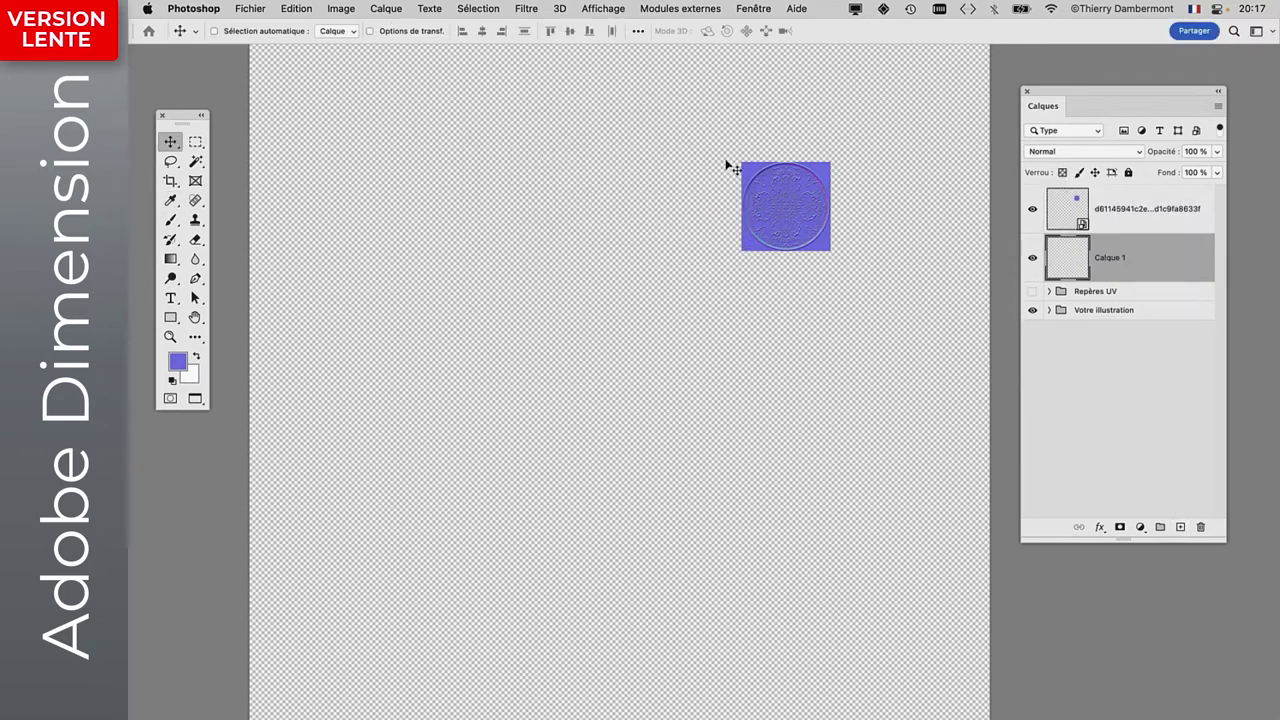
key(alt+BackSpace)
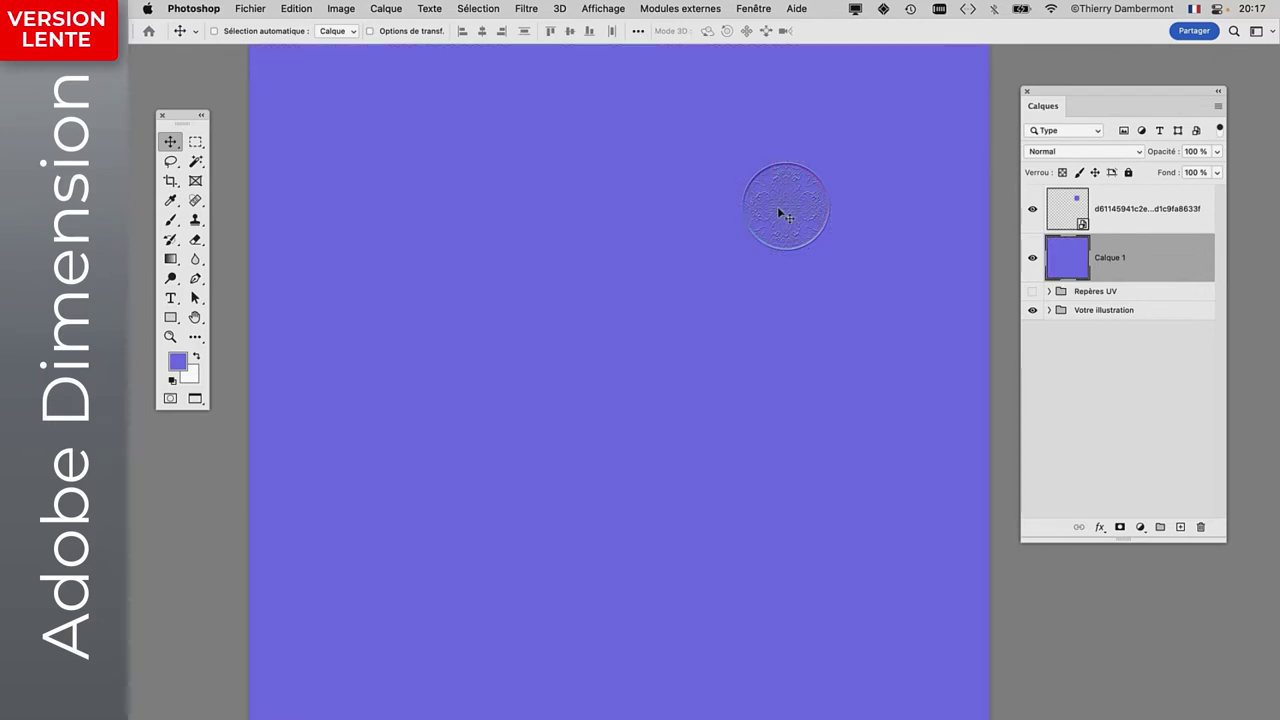
click(251, 8)
click(280, 168)
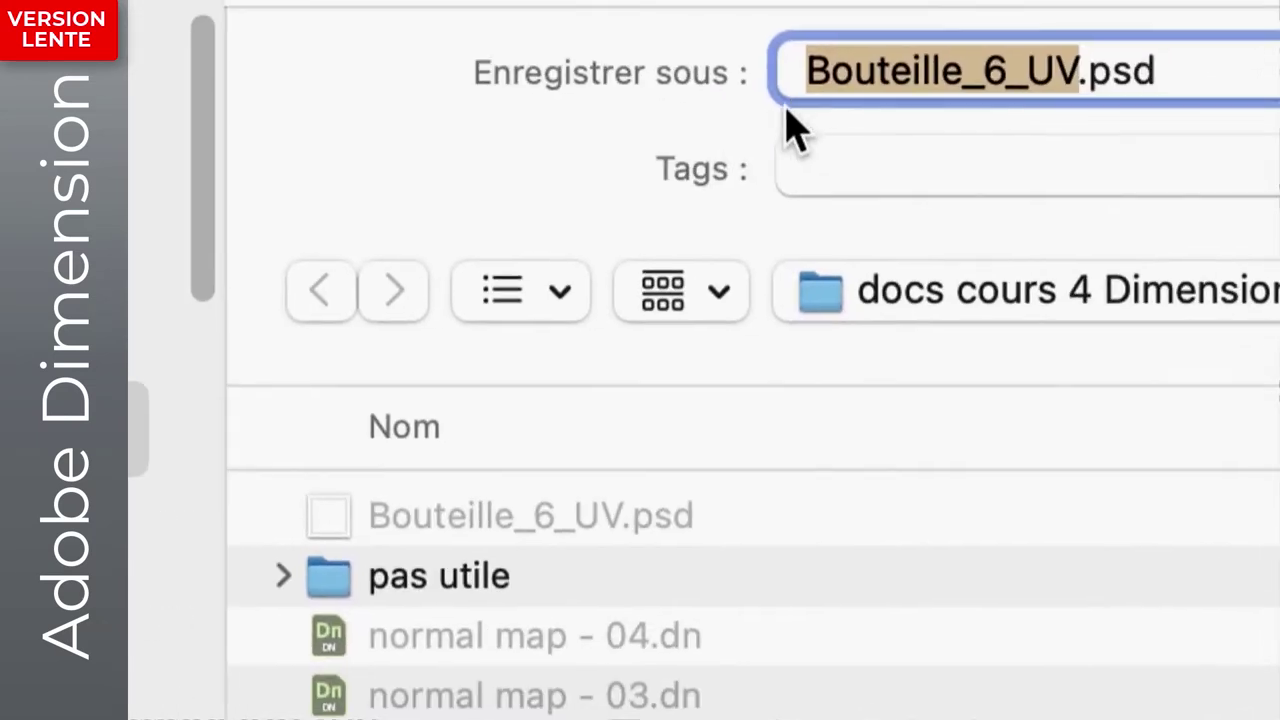
Prefix the file name with NORMAL MAP_ and save it as NORMAL MAP_Bouteille_6_UV.psd.
click(792, 100)
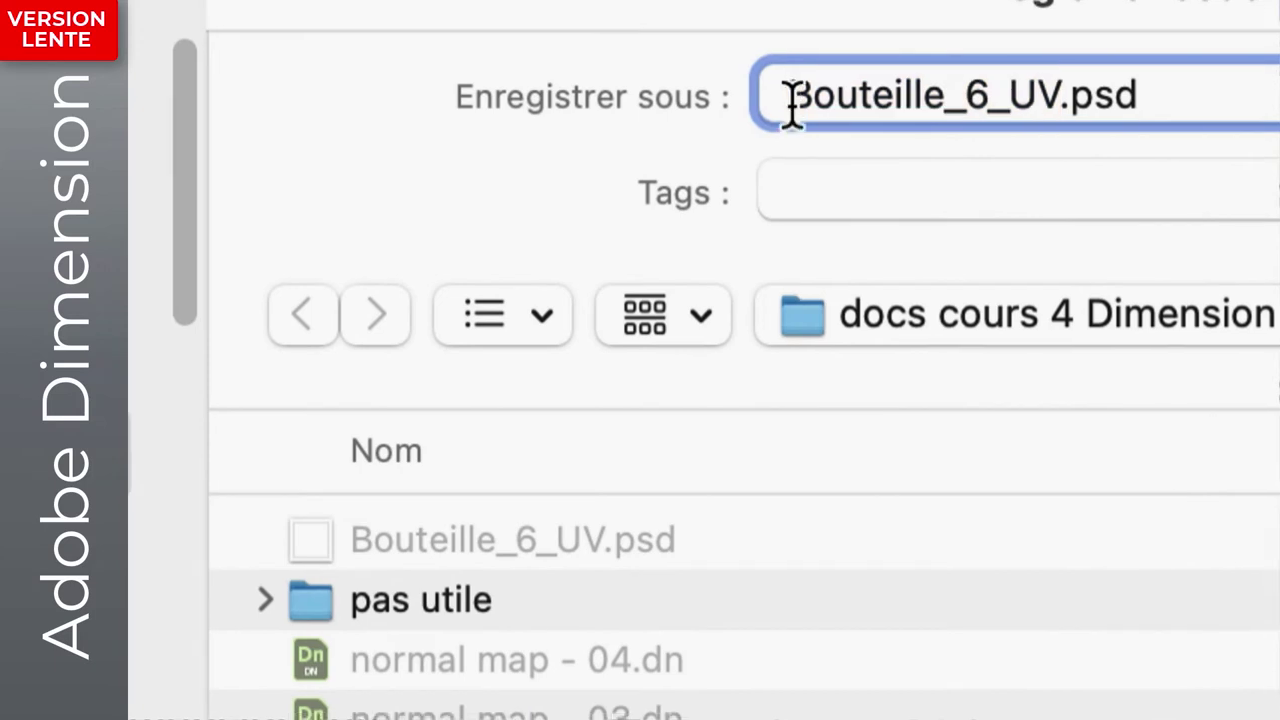
text(NORMA)
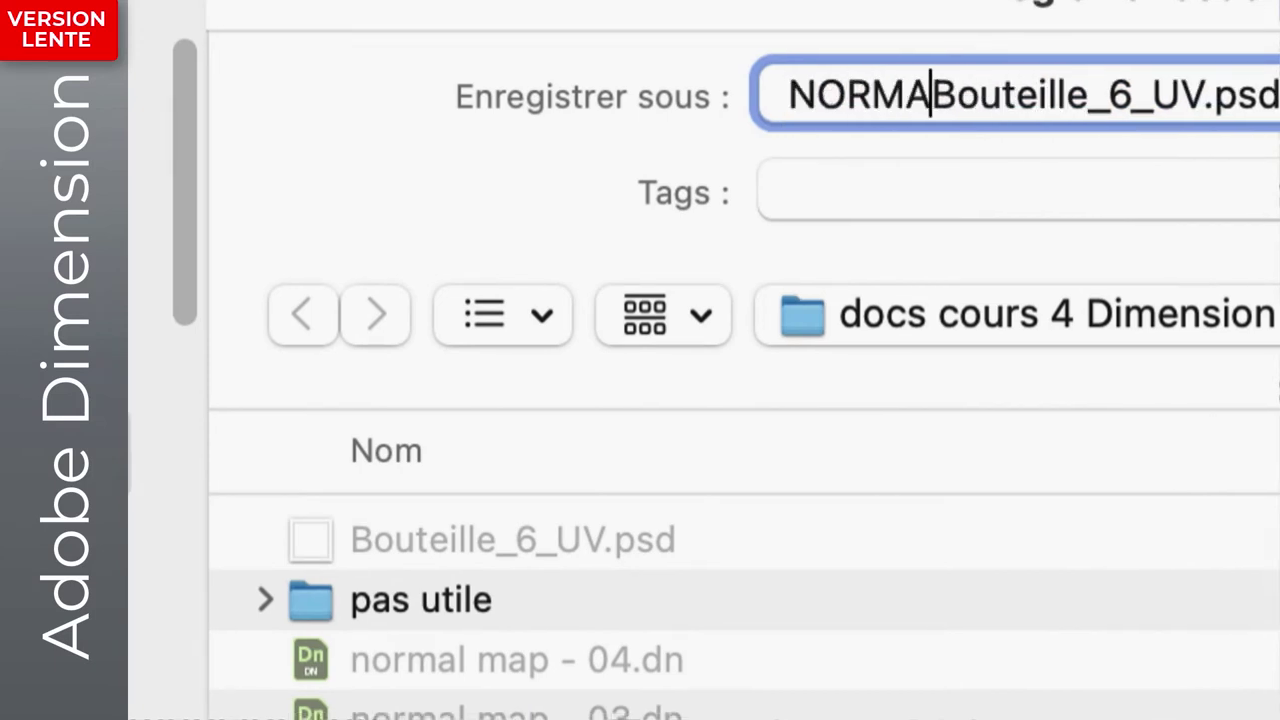
text(L MAP)
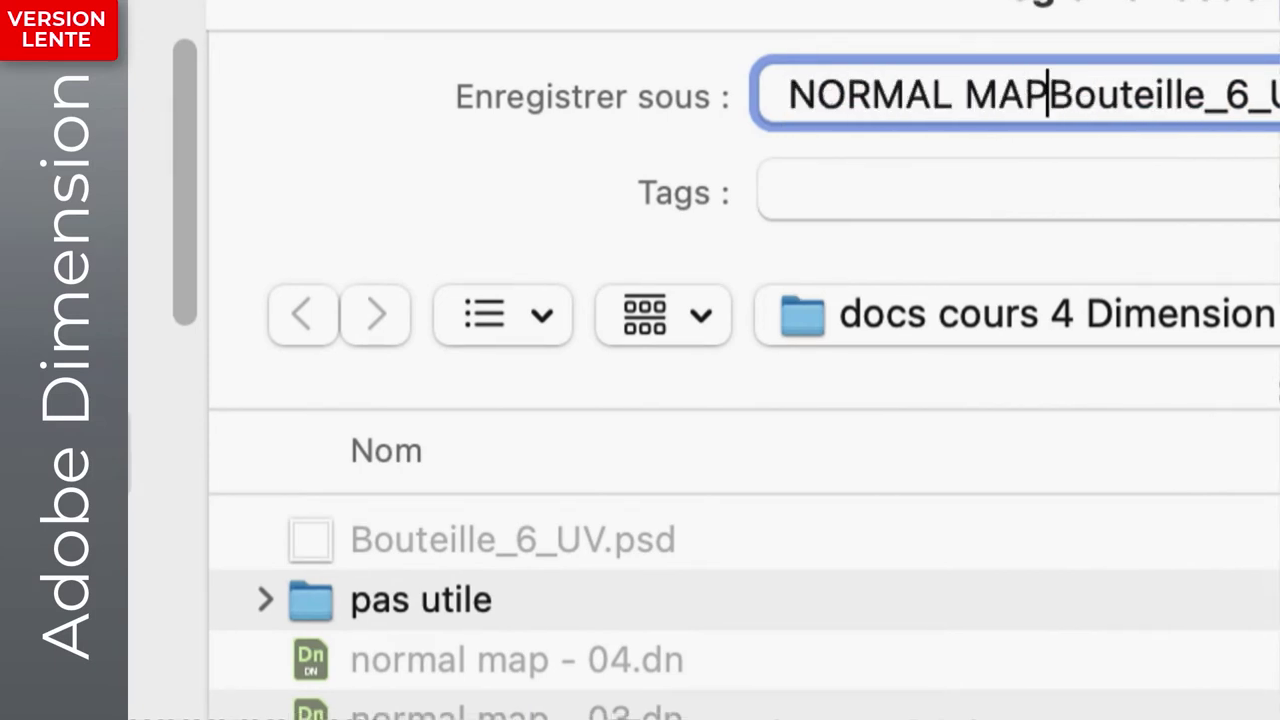
text(_)
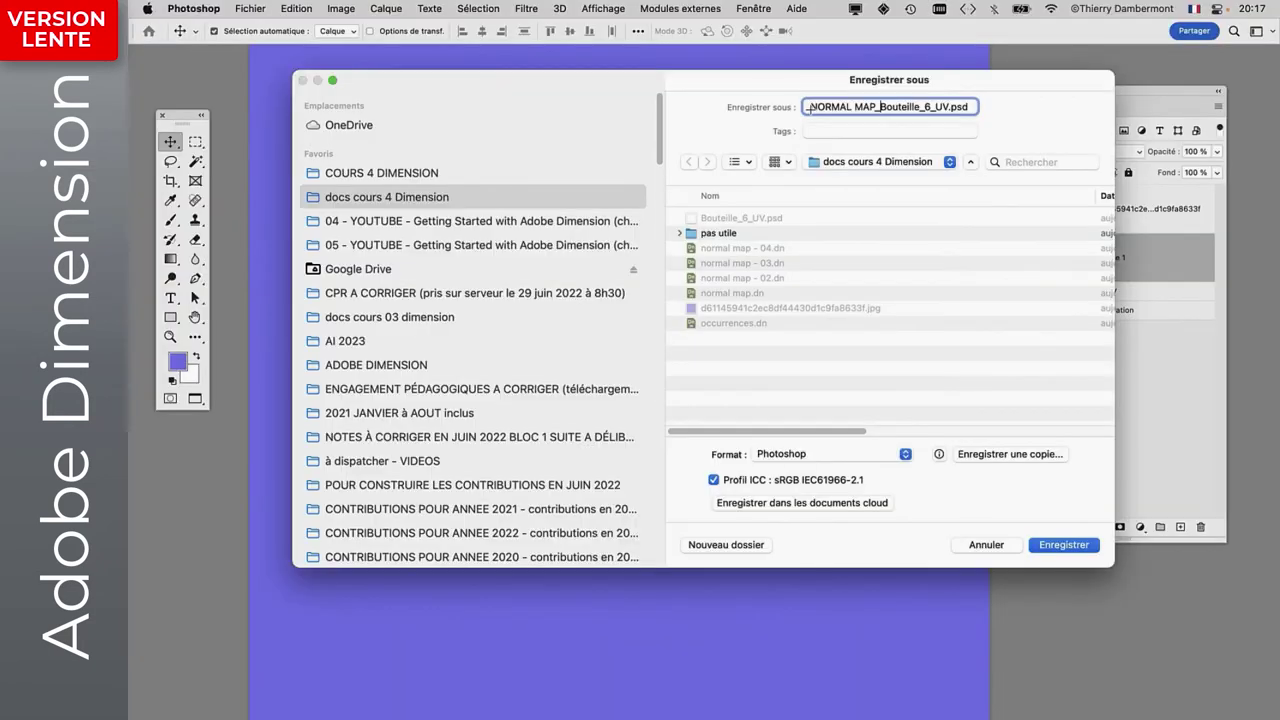
click(1083, 544)
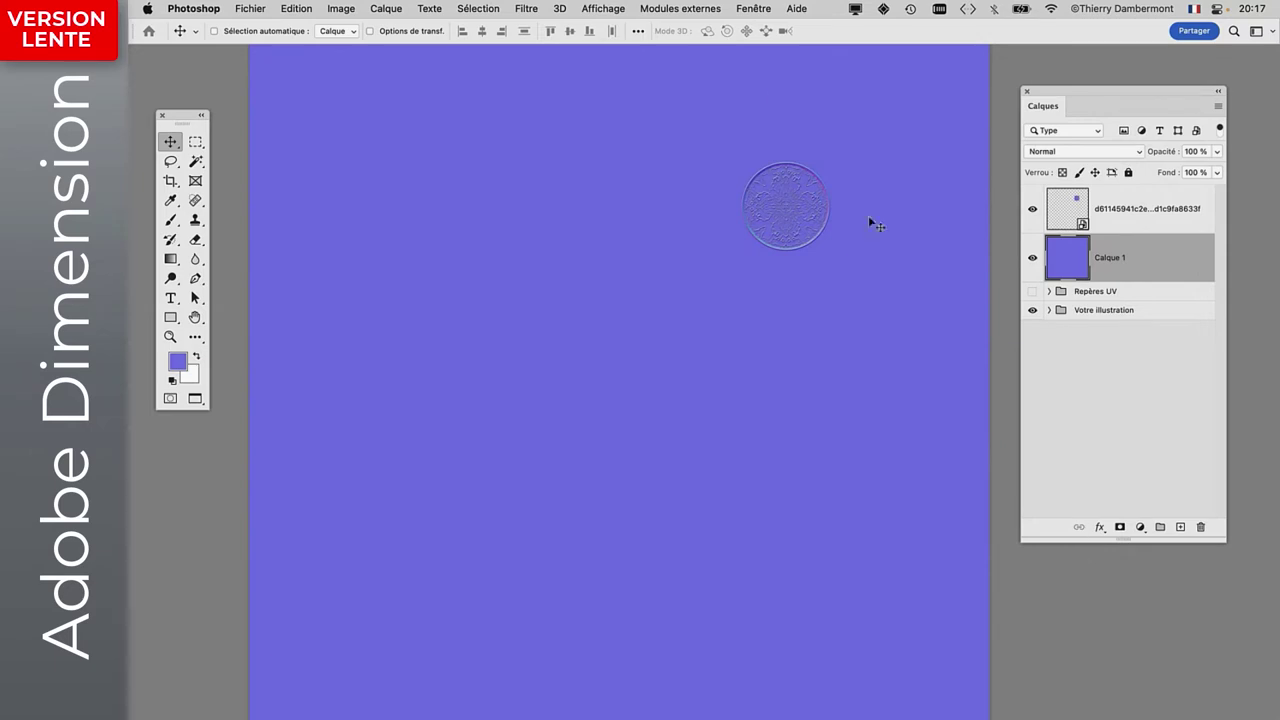
Replace the red bottle material's normal map with NORMAL MAP_Bouteille_6_UV.psd and inspect the embossed coin.
key(super+Tab)
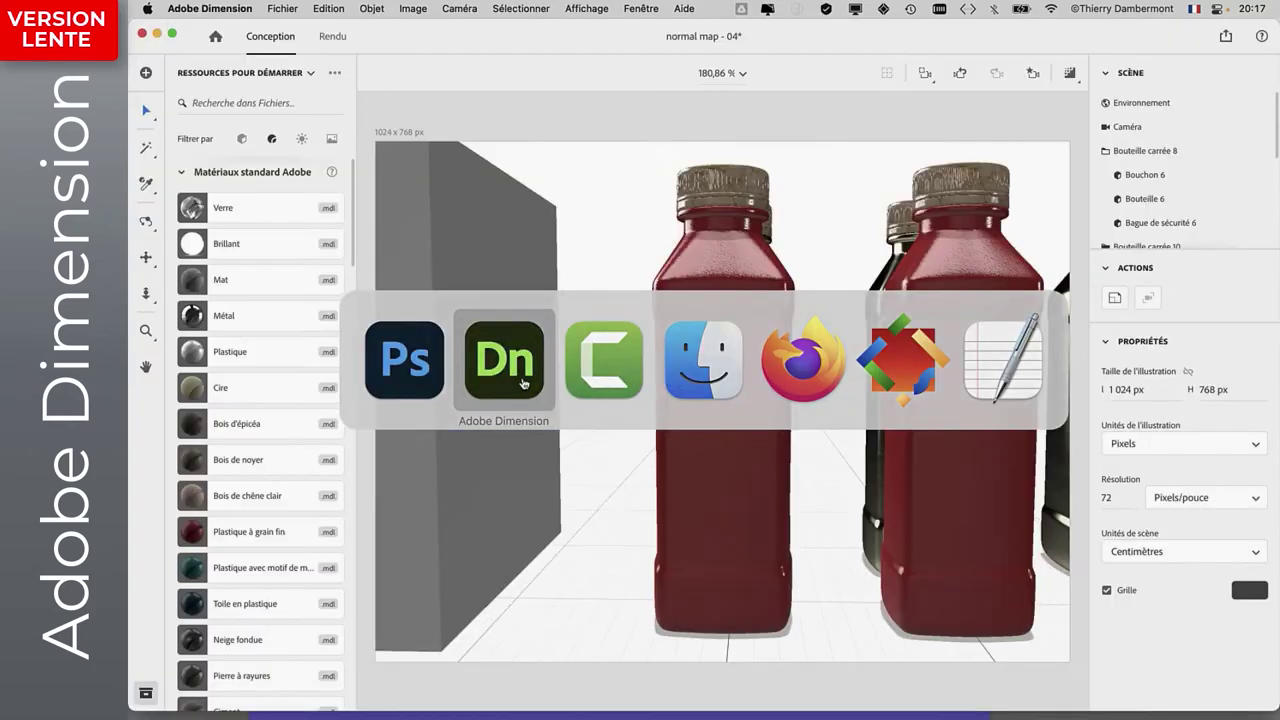
click(697, 292)
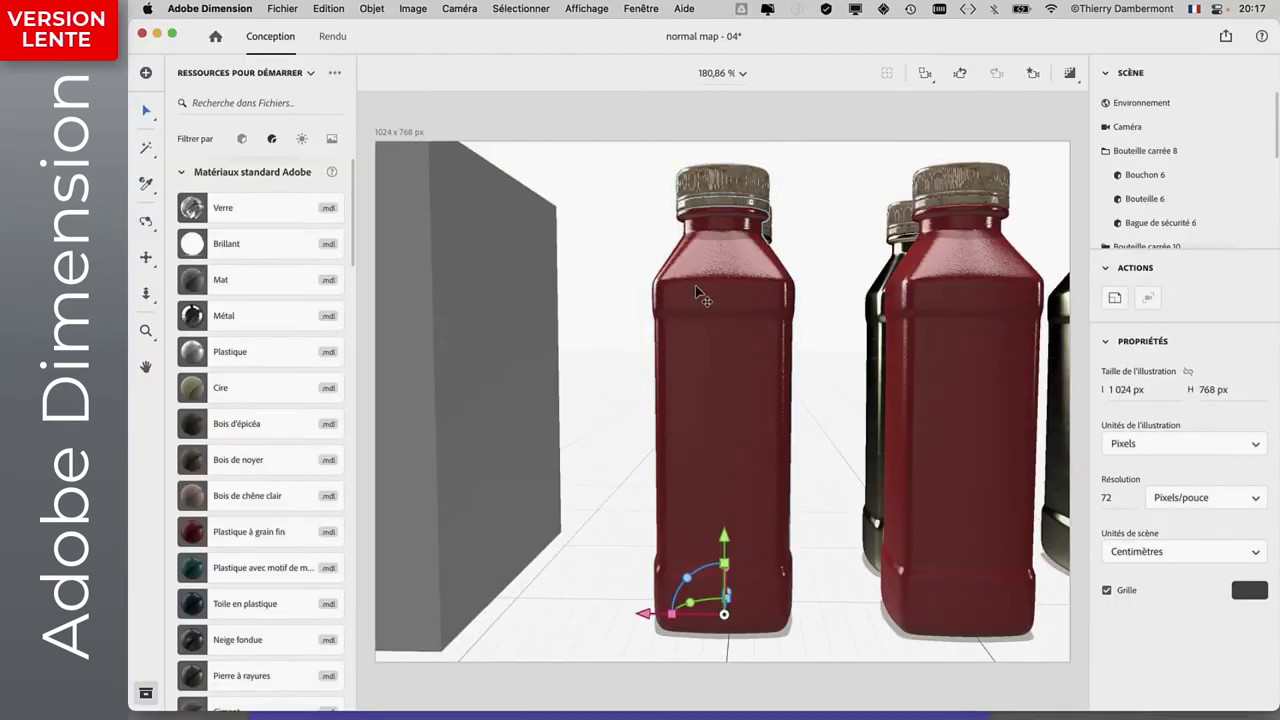
double_click(697, 292)
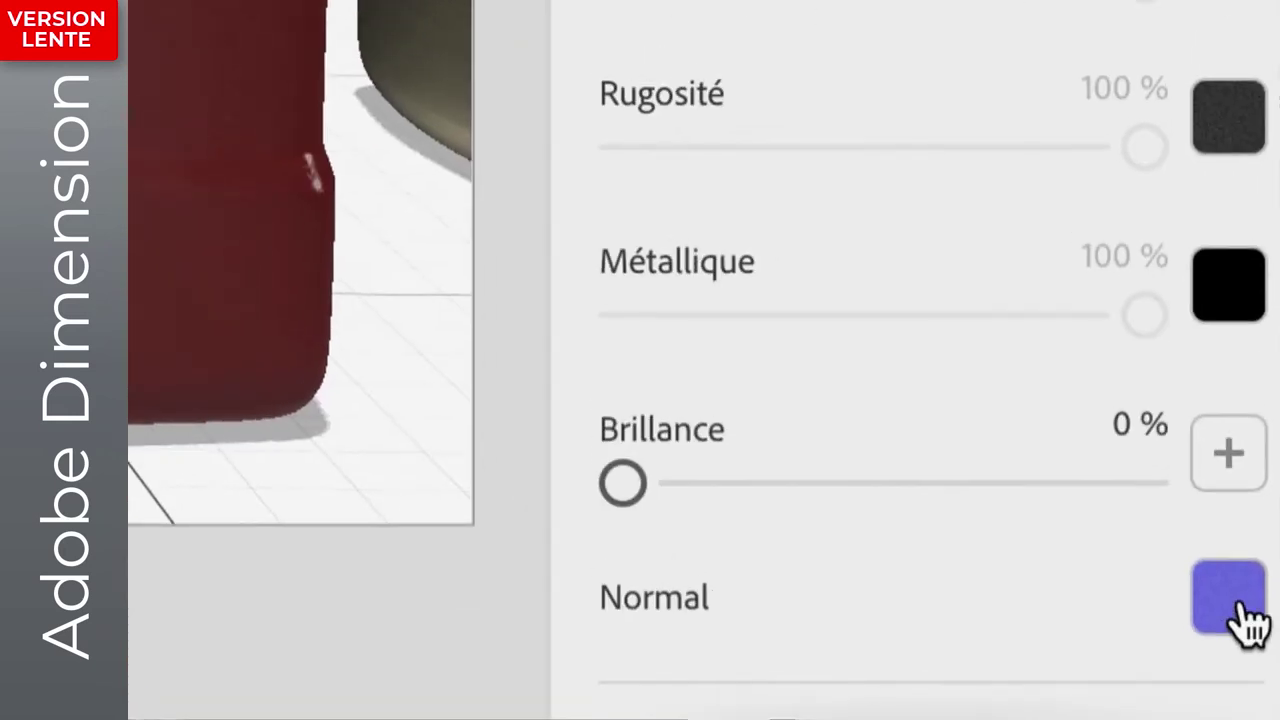
click(1238, 605)
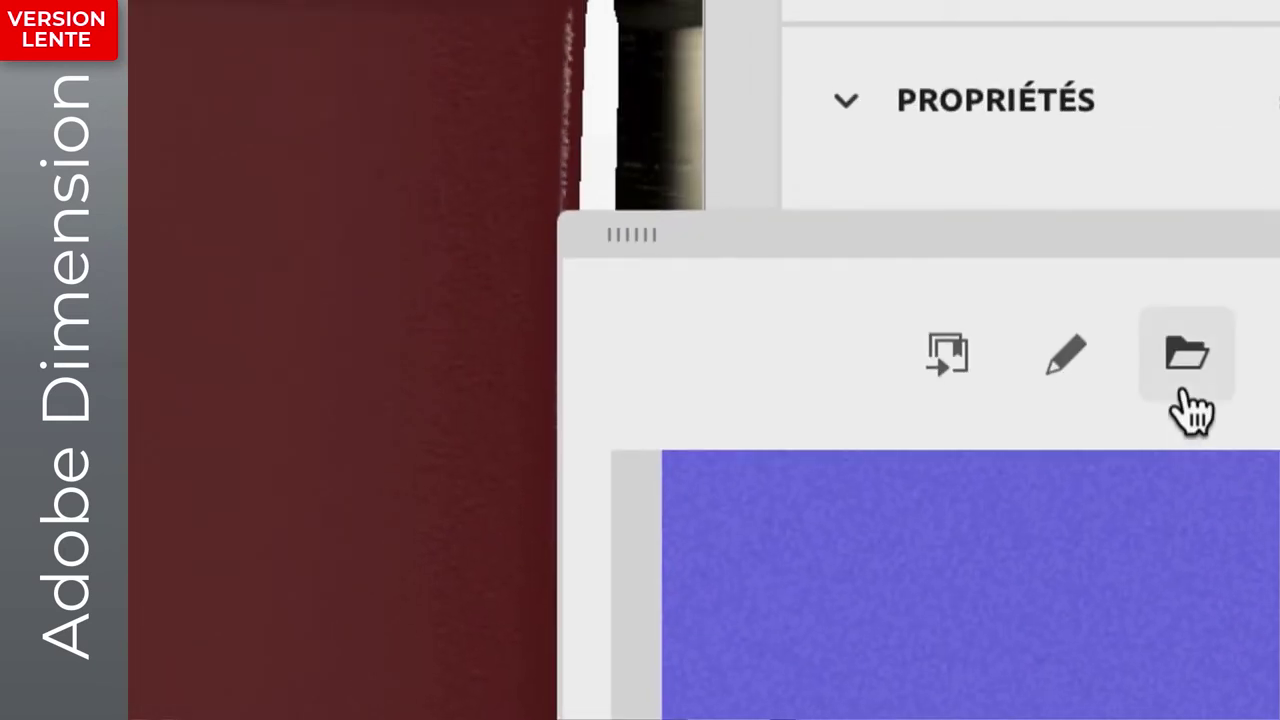
click(1207, 395)
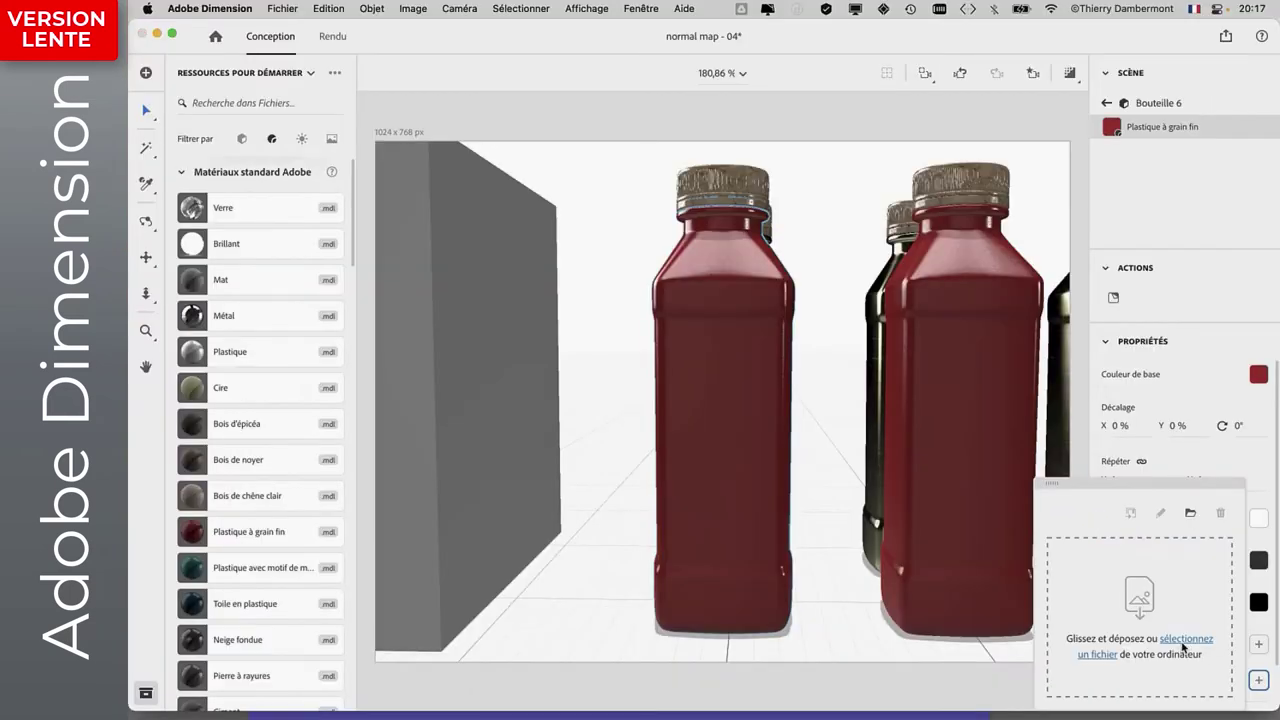
click(1184, 647)
click(768, 137)
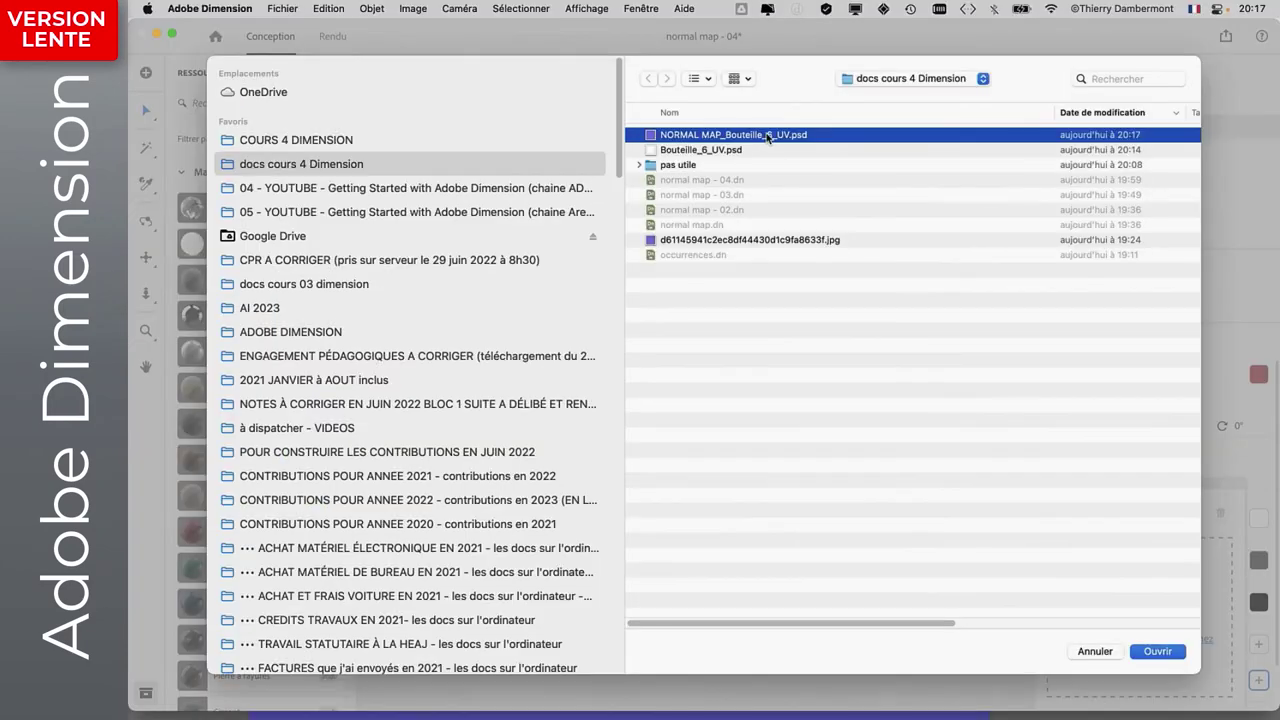
click(1182, 655)
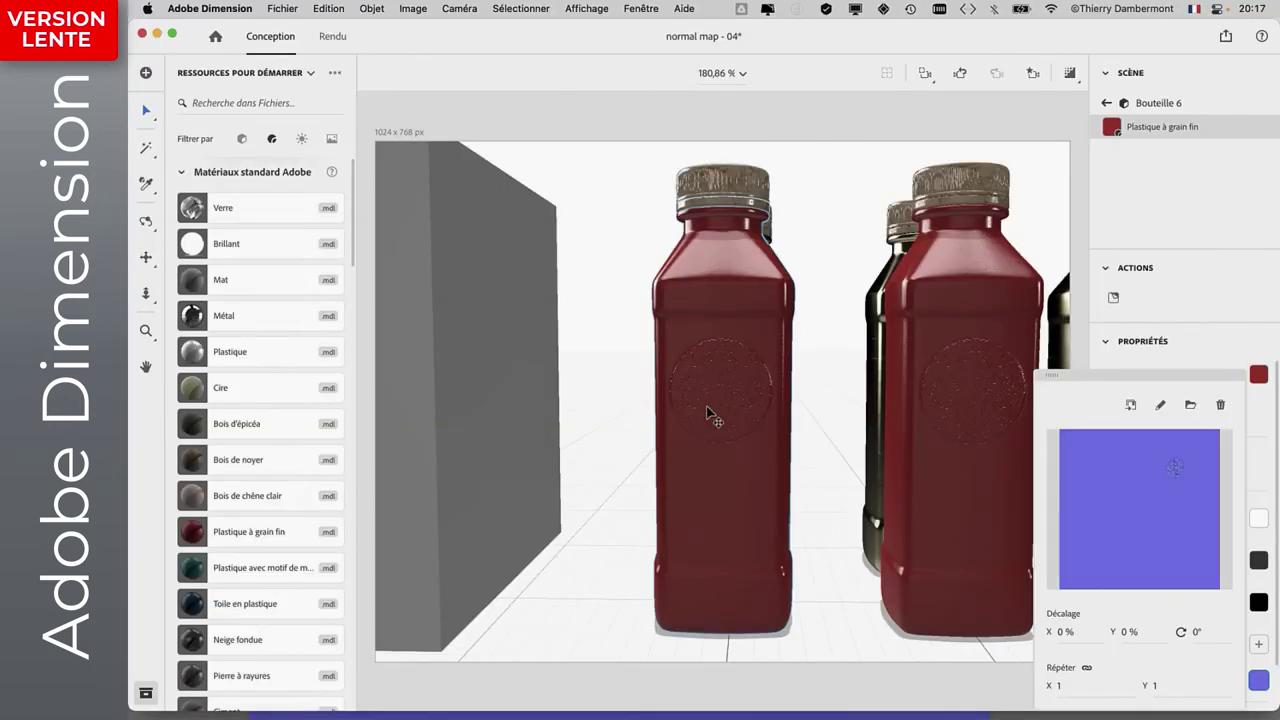
mouse_move(766, 434)
middle_down()
mouse_move(602, 362)
mouse_move(946, 397)
mouse_move(685, 423)
middle_up()
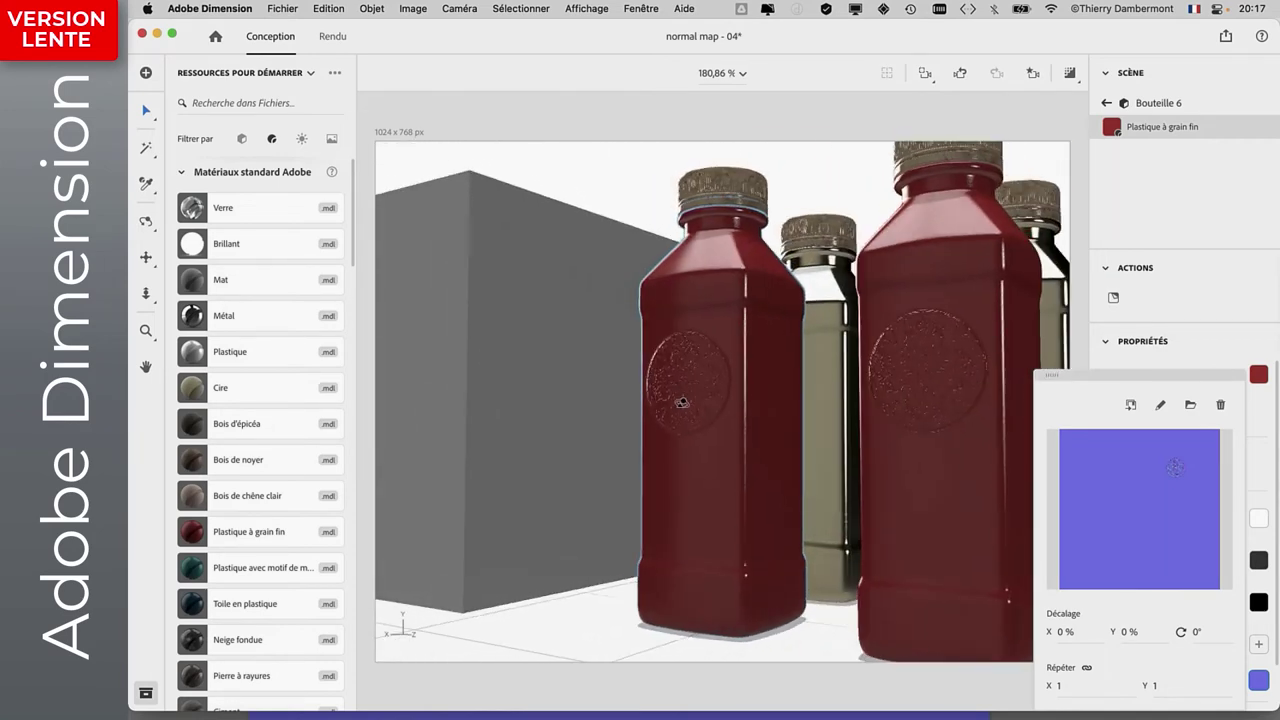
drag(1096, 369, 506, 232)
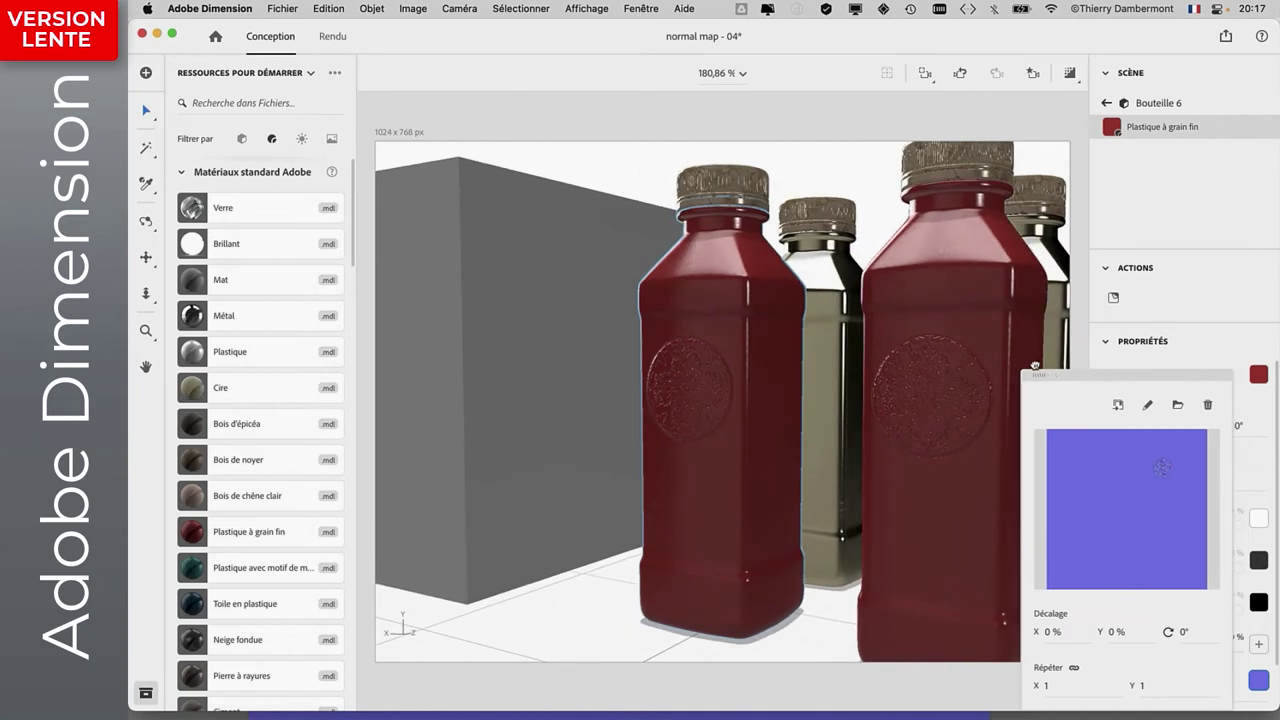
Change the bottle base colour from an image to solid purple and set Densité to 0.
click(1259, 376)
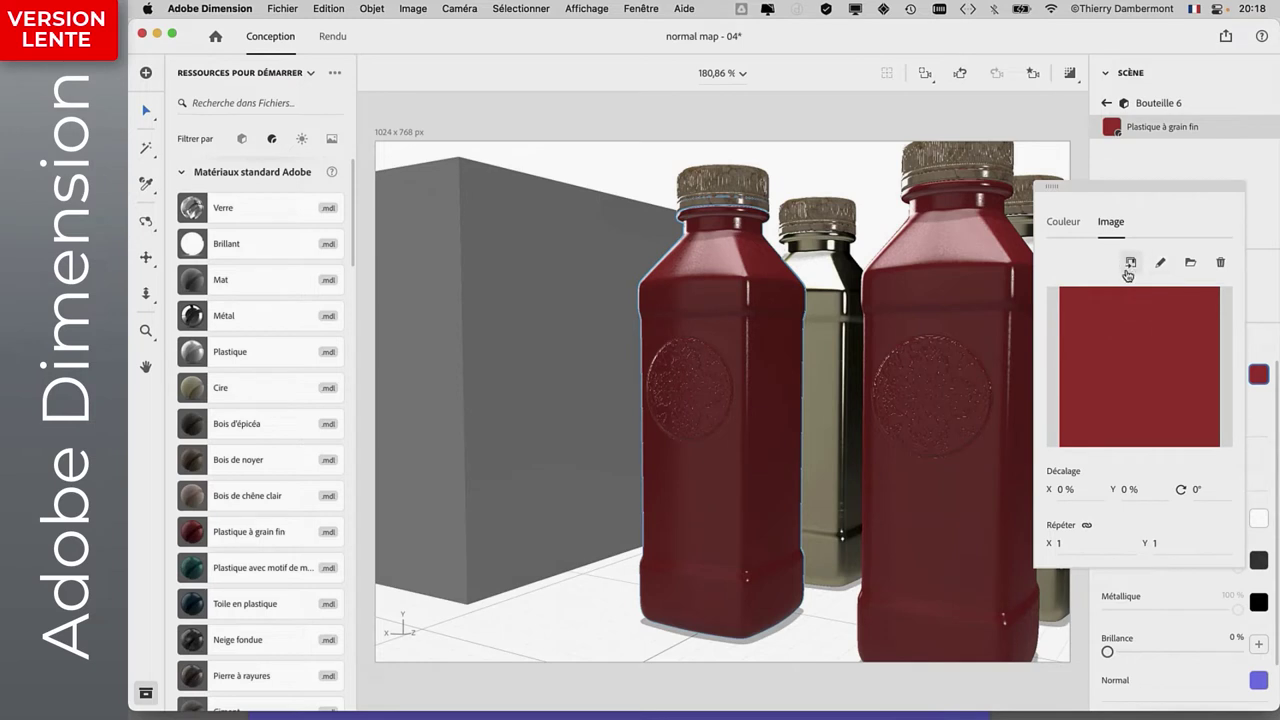
click(1063, 222)
drag(1047, 475, 1124, 475)
drag(1120, 314, 1143, 355)
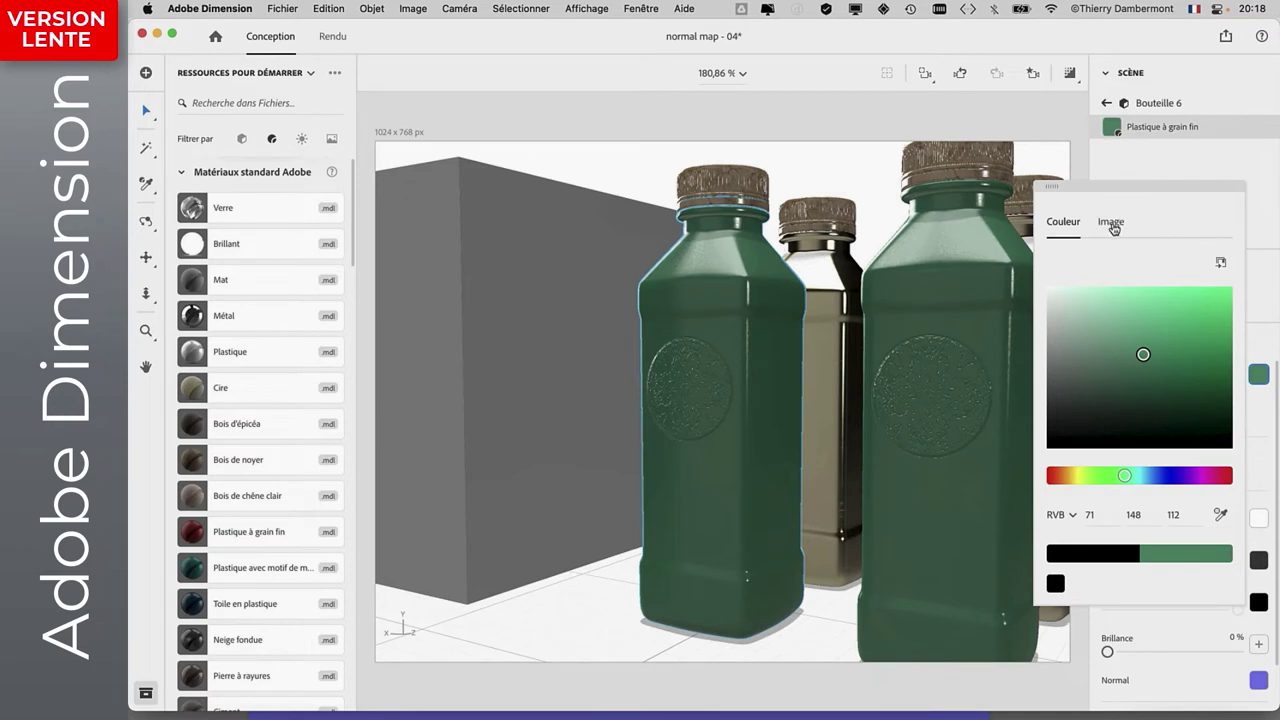
click(1190, 477)
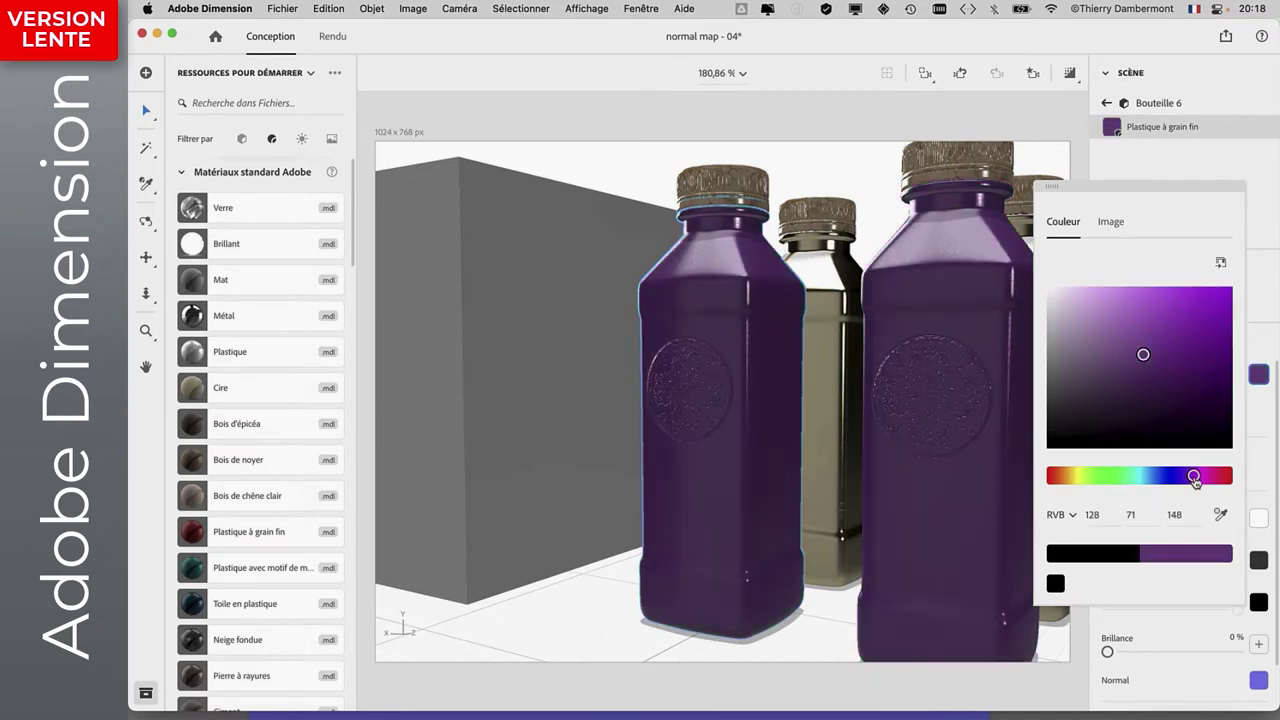
click(1122, 642)
mouse_move(1221, 646)
mouse_down()
mouse_move(1110, 621)
mouse_move(1184, 595)
mouse_up()
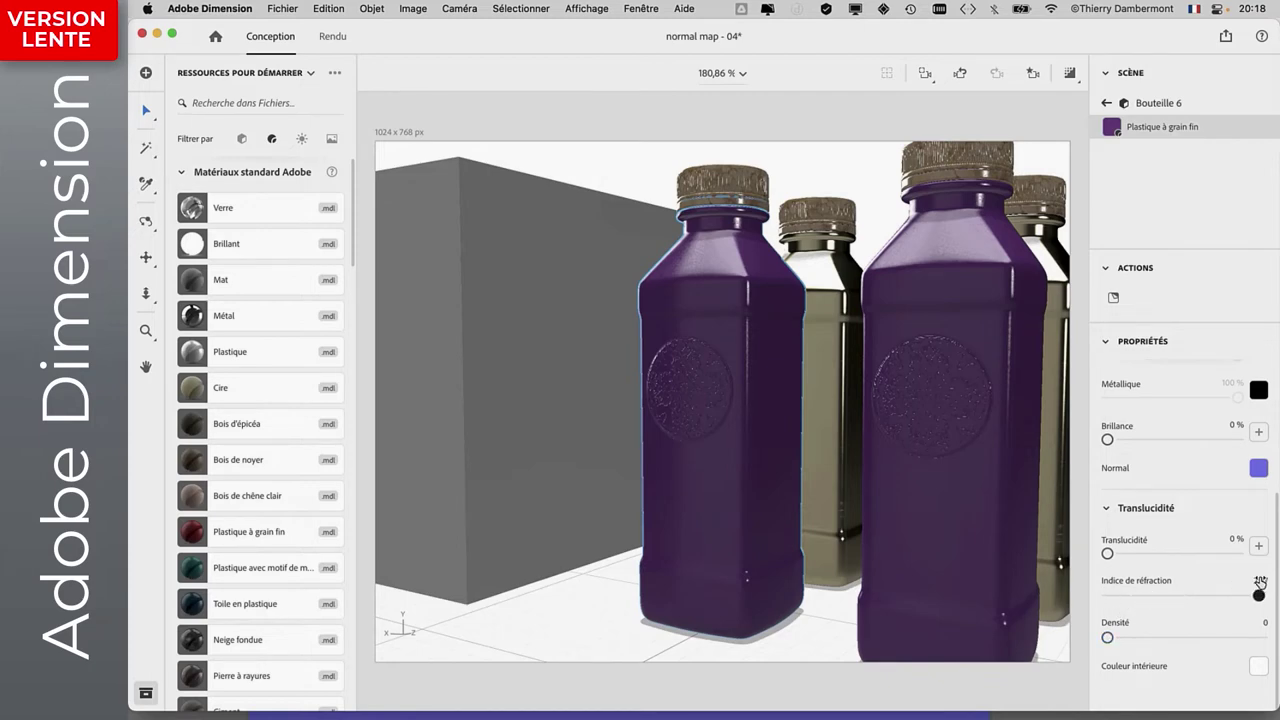
mouse_move(955, 425)
middle_down()
mouse_move(1060, 376)
mouse_move(886, 371)
mouse_move(951, 388)
mouse_move(702, 421)
mouse_move(684, 477)
middle_up()
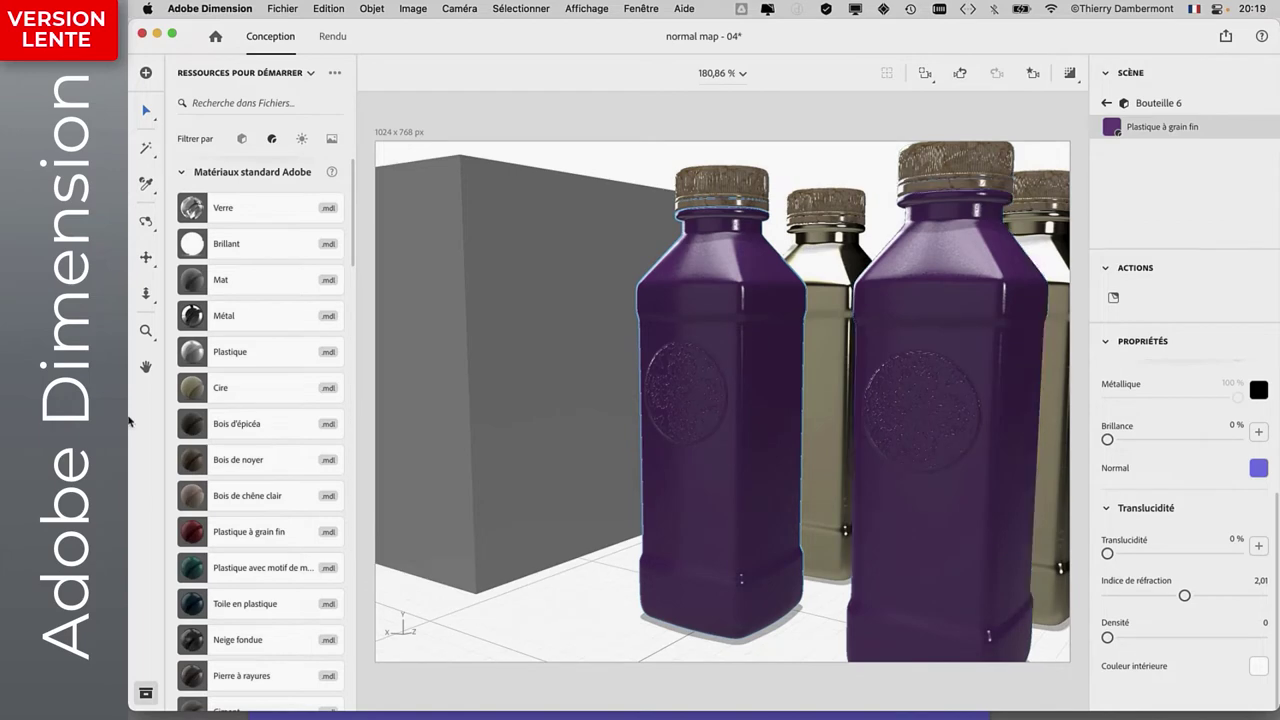
mouse_move(157, 566)
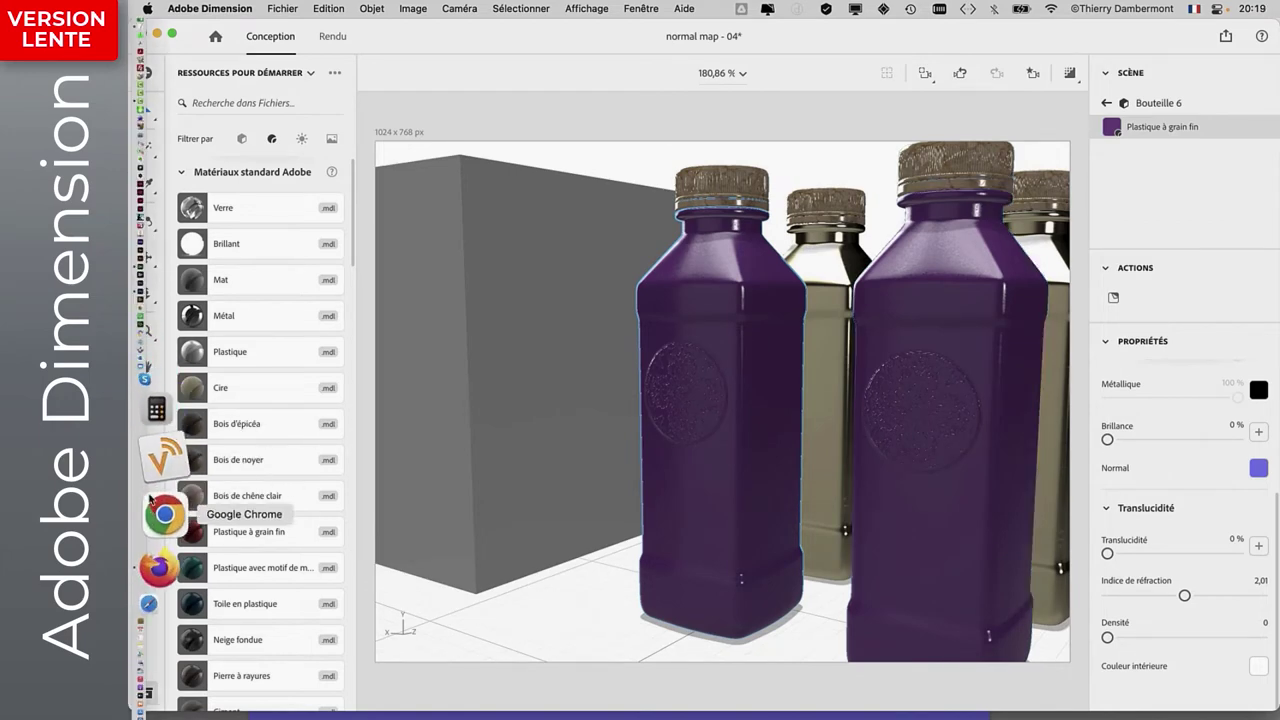
Open bing.com in a new Firefox tab and search for 'forest'.
click(160, 505)
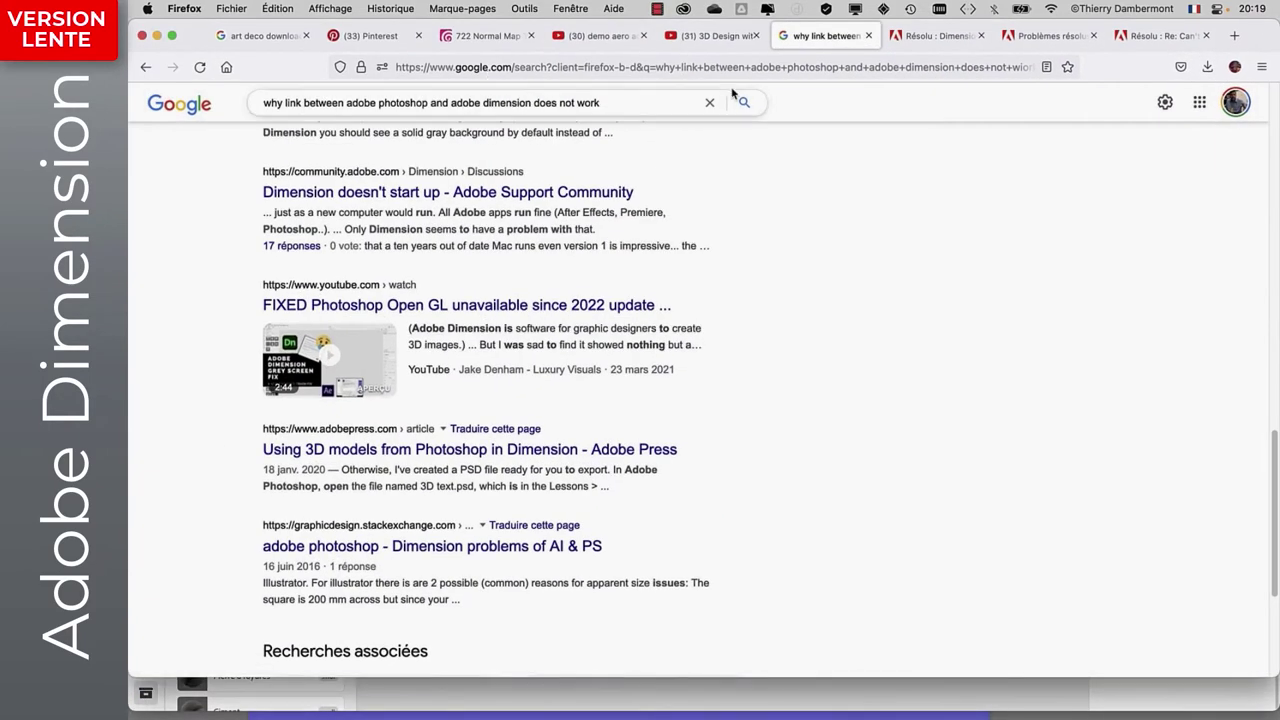
click(1234, 35)
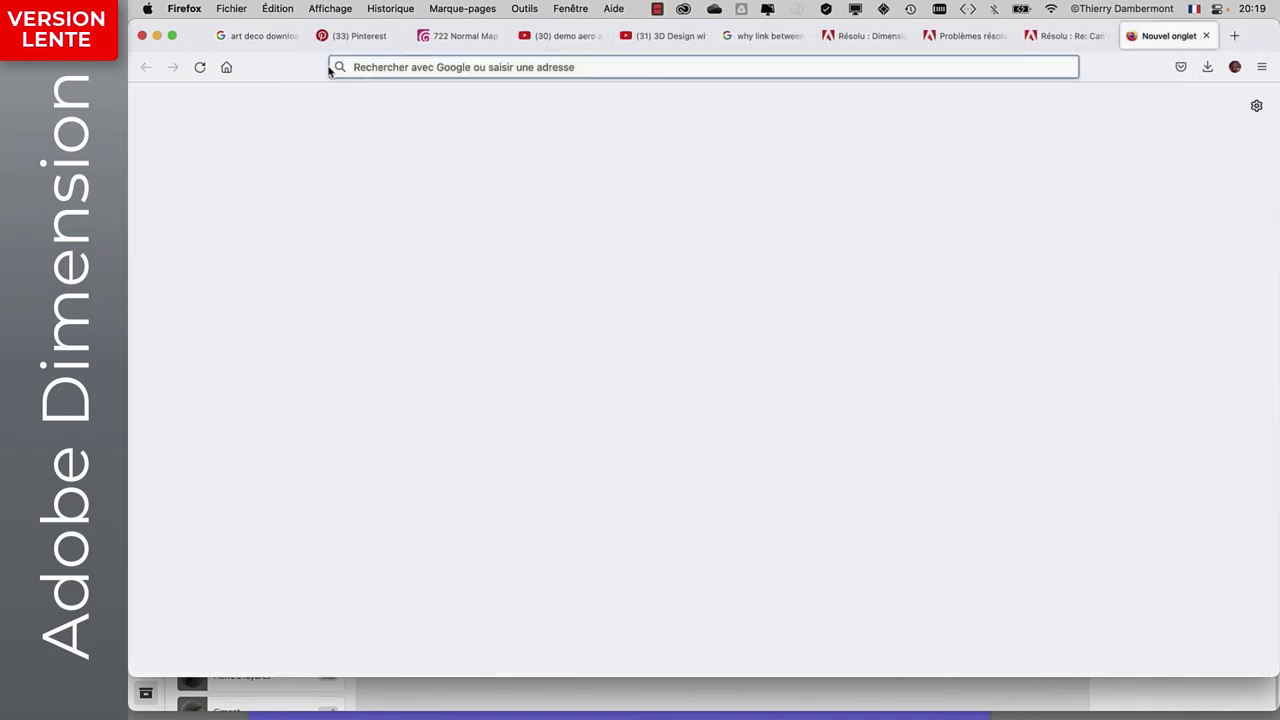
text(bing)
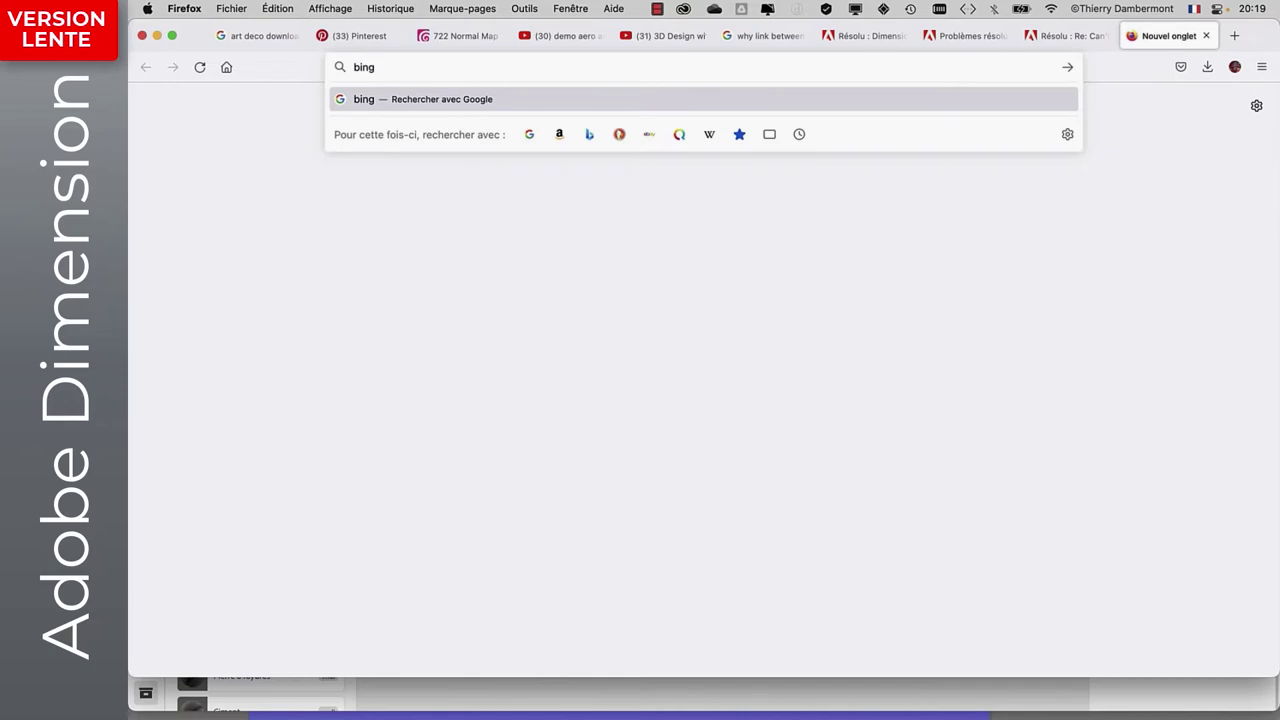
text(?)
text(.com)
key(Return)
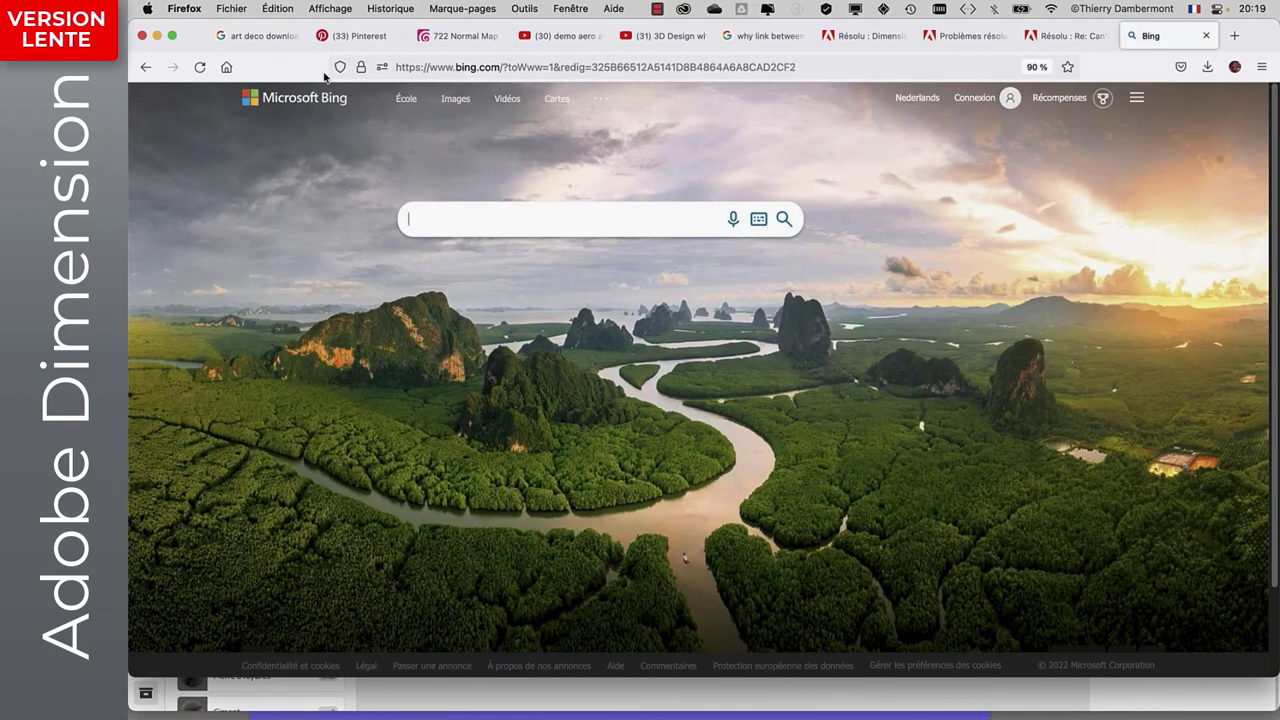
click(440, 212)
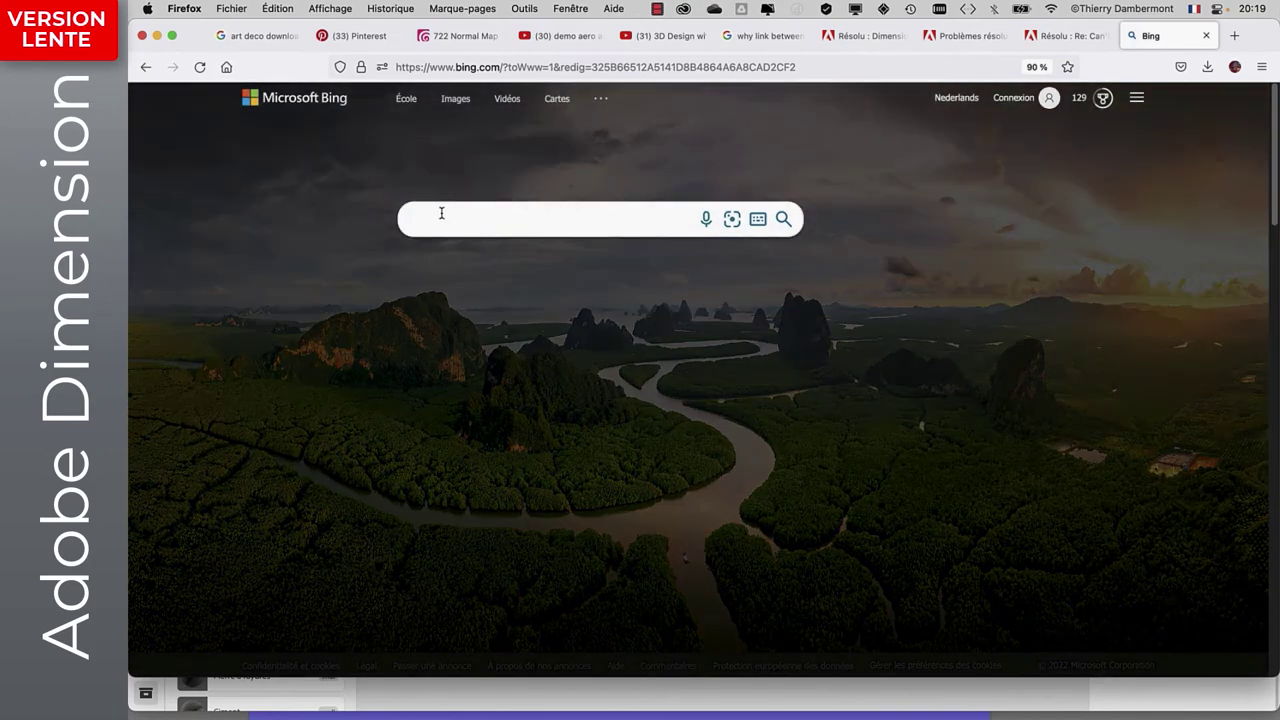
text(forest)
key(Return)
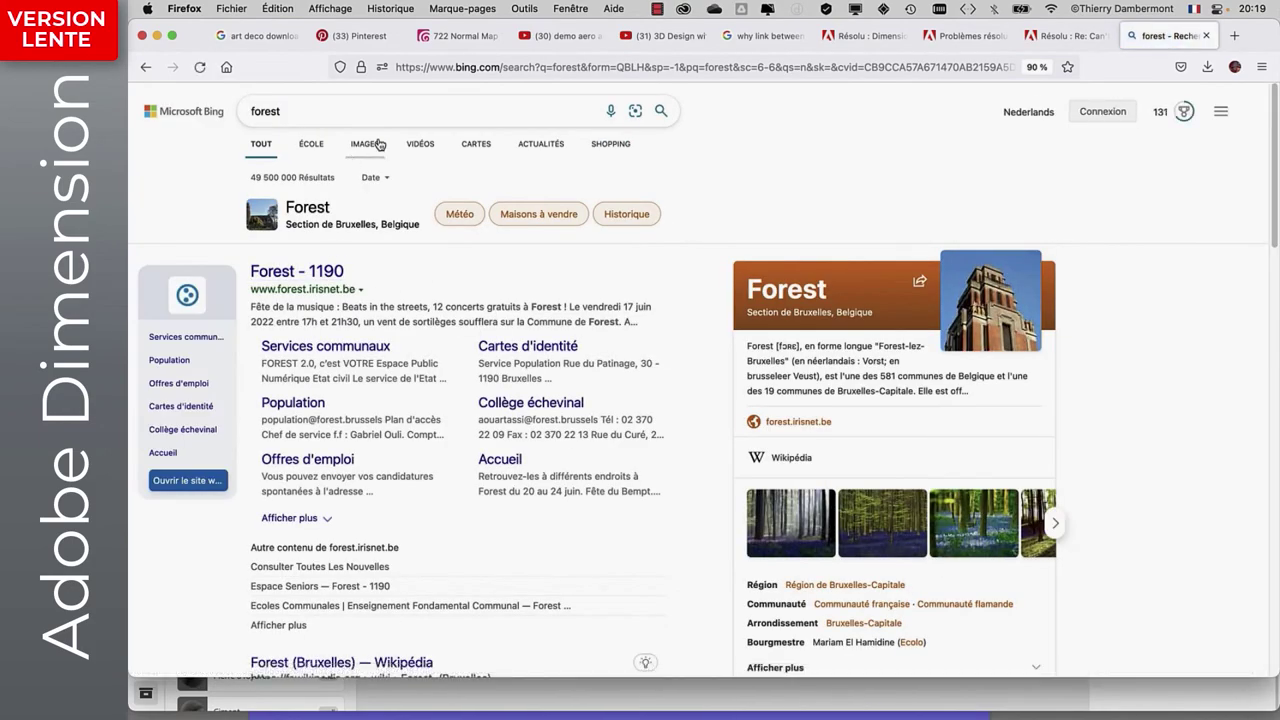
Filter forest image results to public domain and download the foggy forest photo as foggy-forest-1799871.jpg.
click(372, 148)
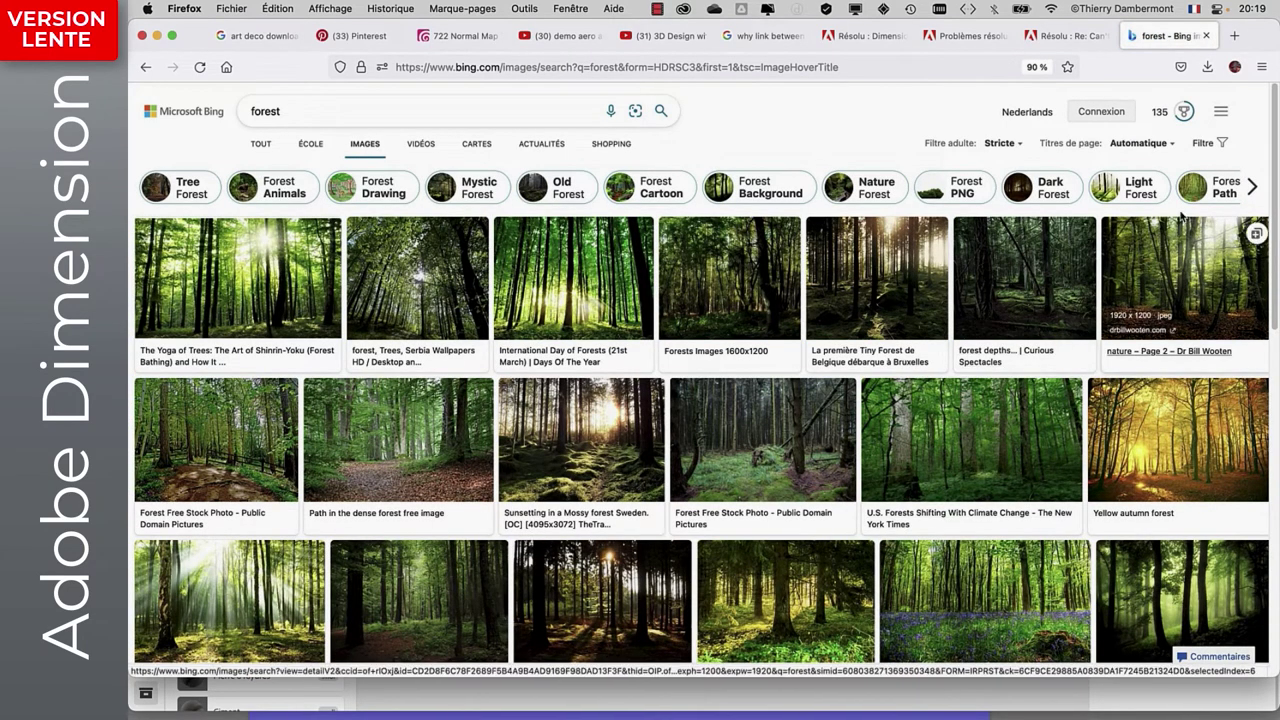
click(1204, 145)
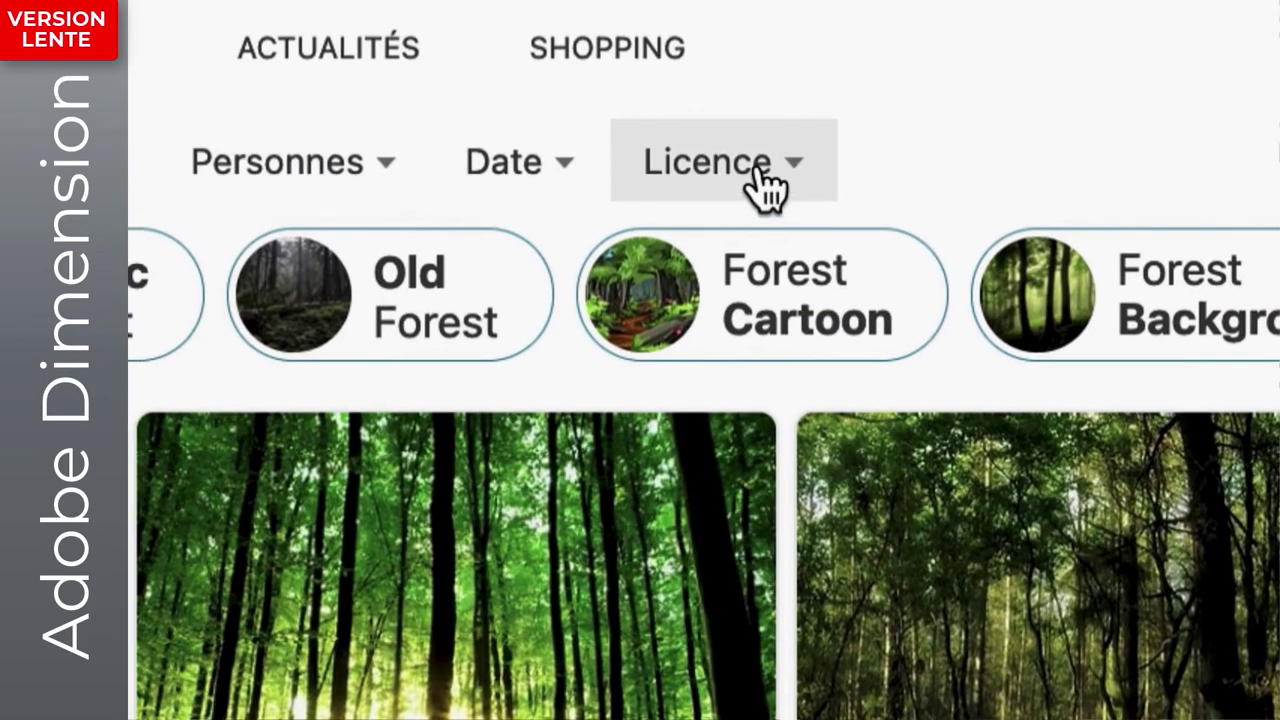
click(765, 188)
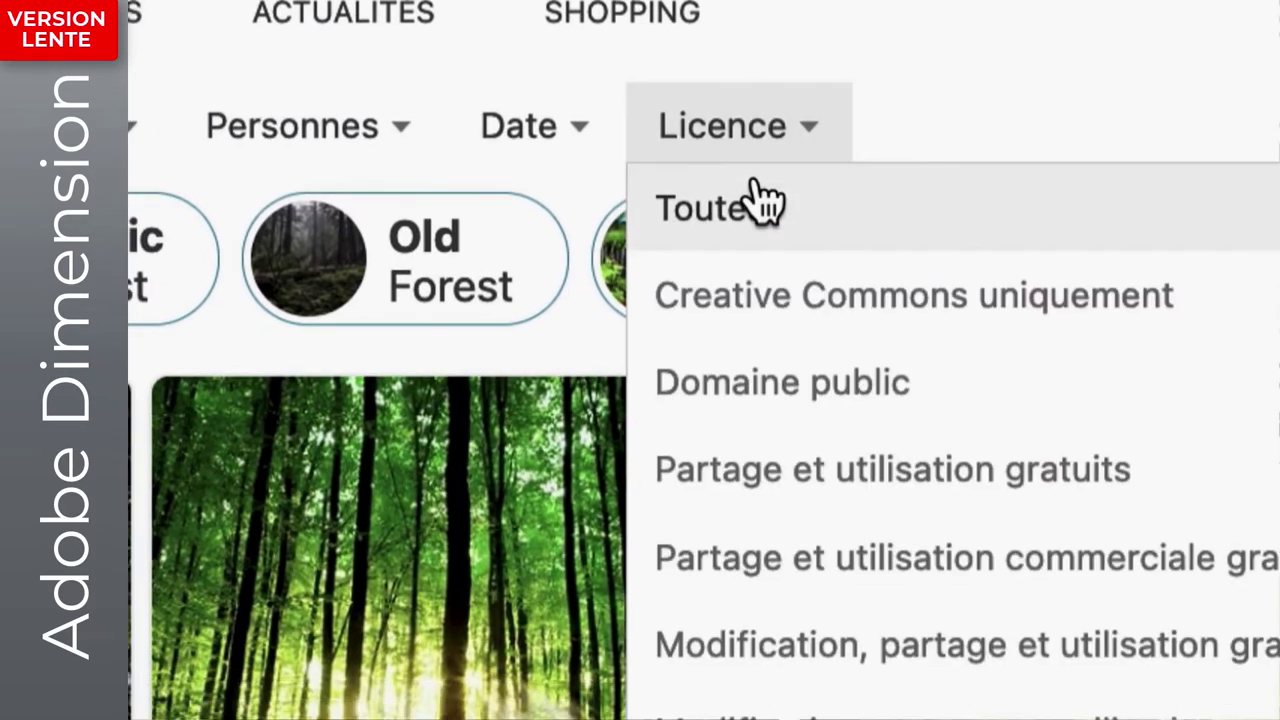
click(763, 243)
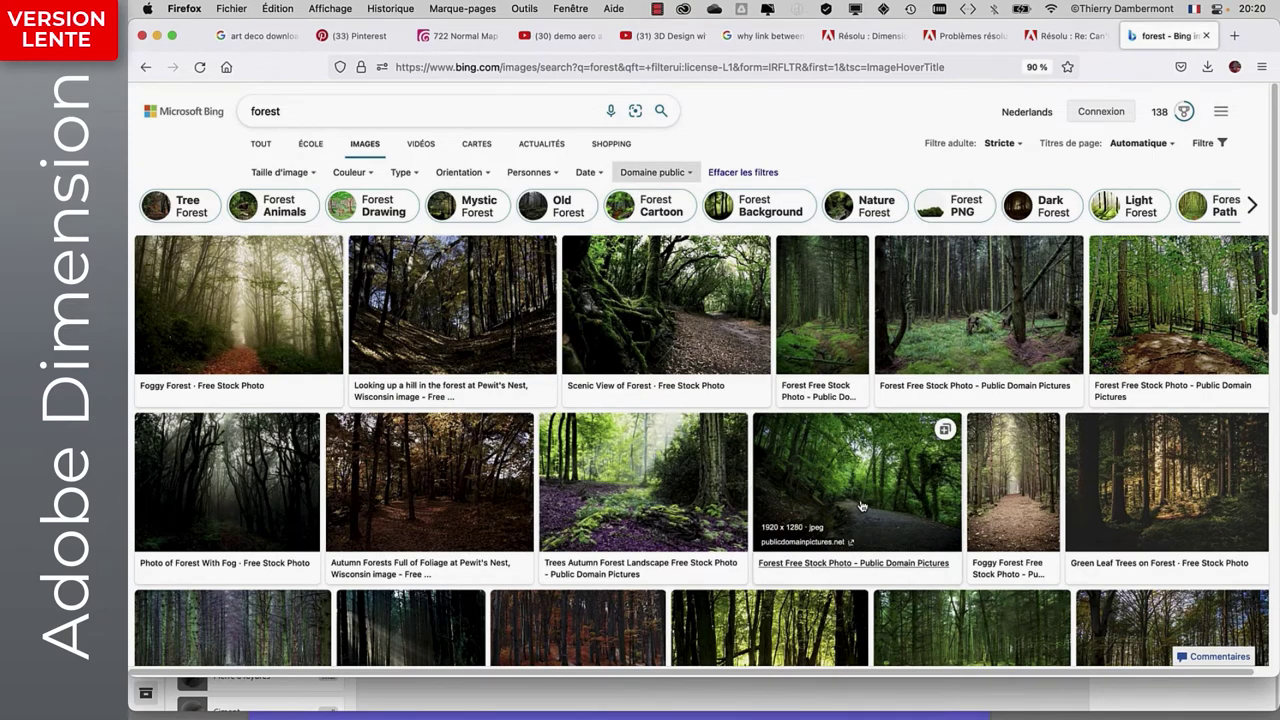
click(206, 294)
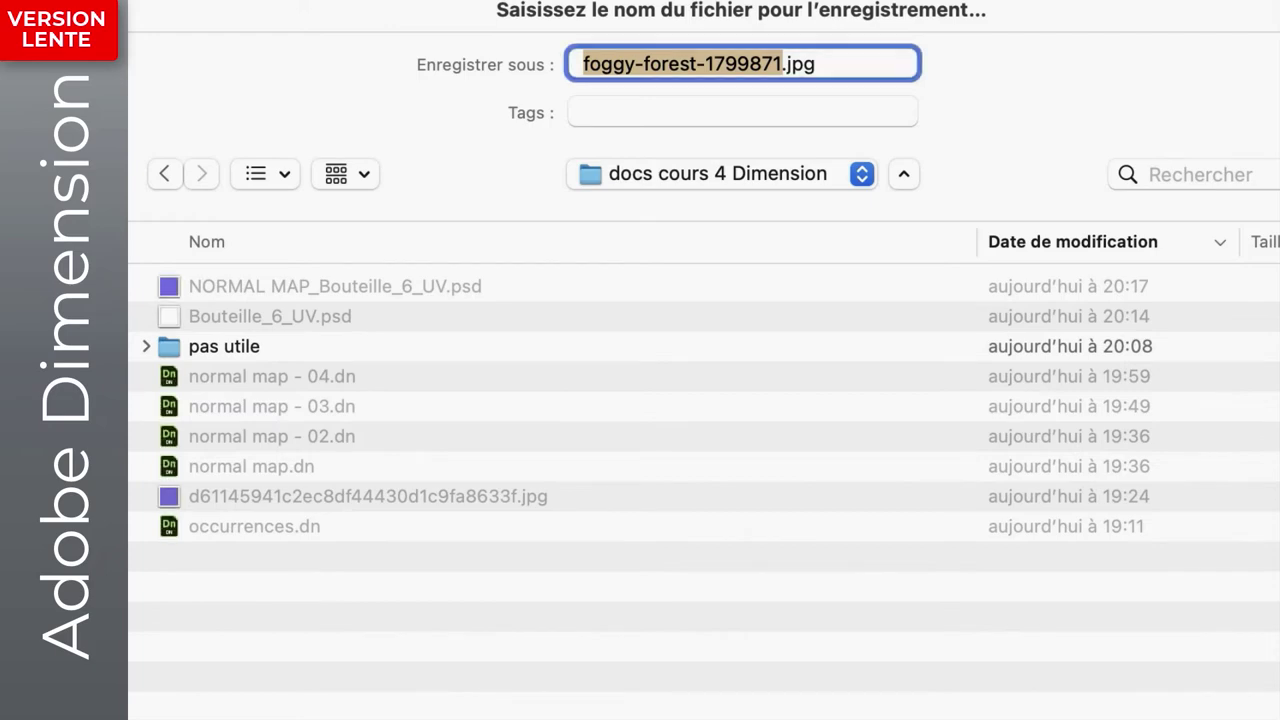
key(Return)
key(super+Tab)
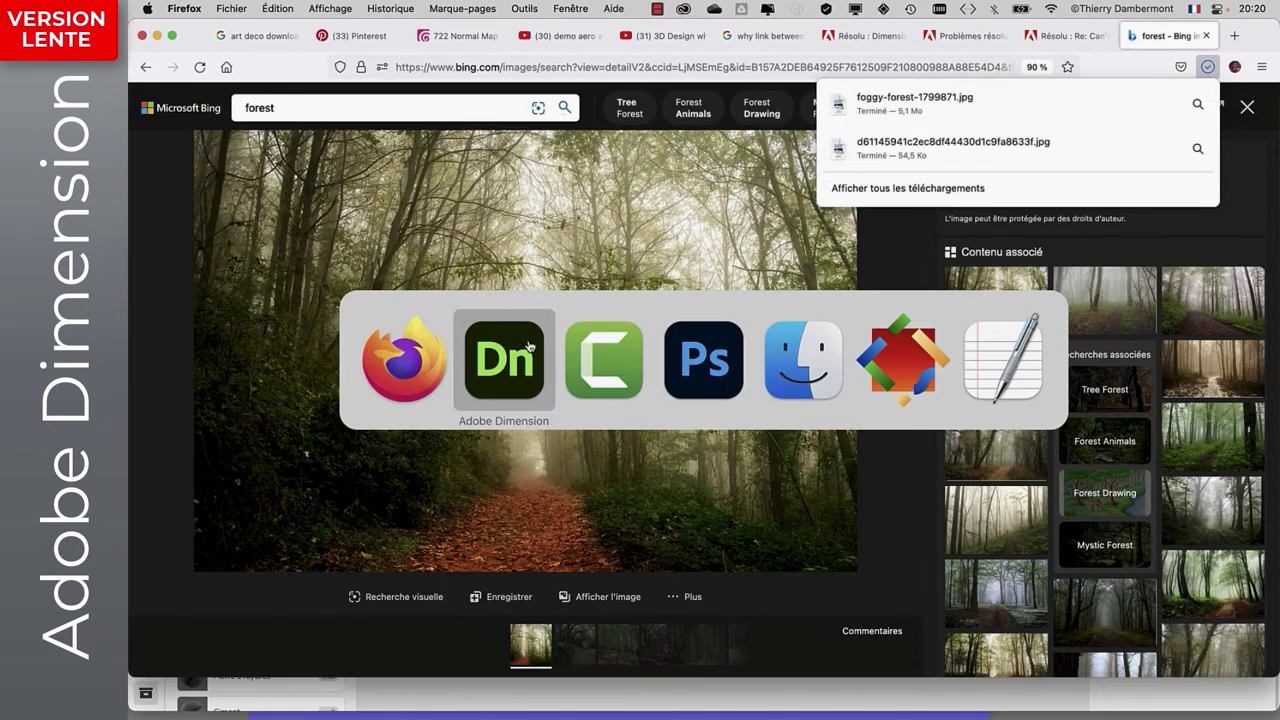
Save as IMAGE DE FOND_Bouteille_6_UV.psd, hide the coin and blue layers, and show Repères UV.
click(681, 349)
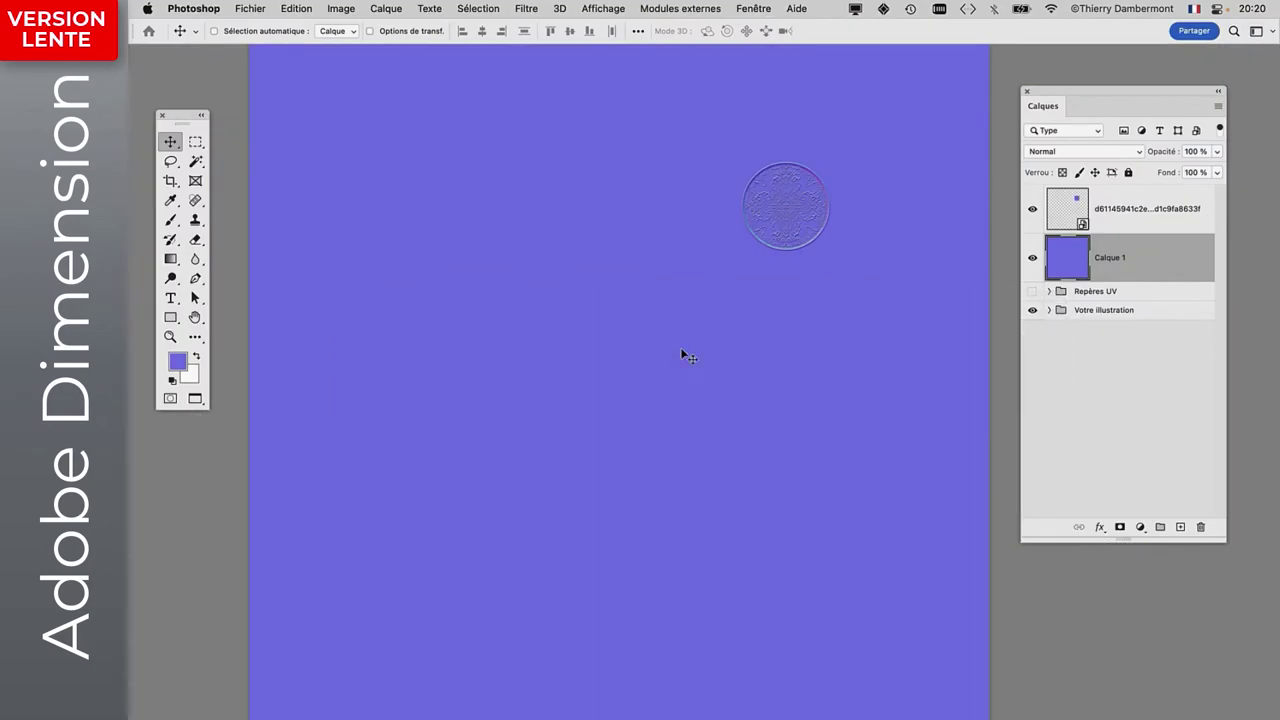
alt+scroll(686, 430, down, 3)
alt+scroll(686, 430, down, 1)
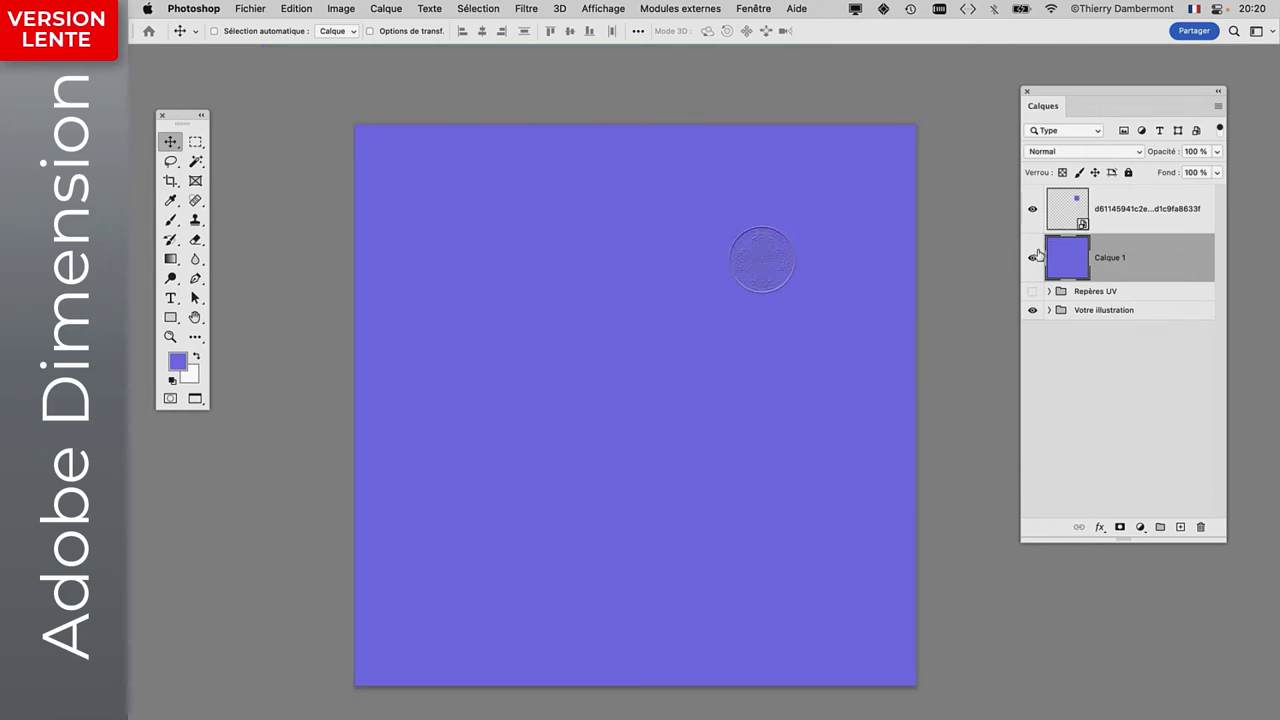
click(252, 8)
click(296, 174)
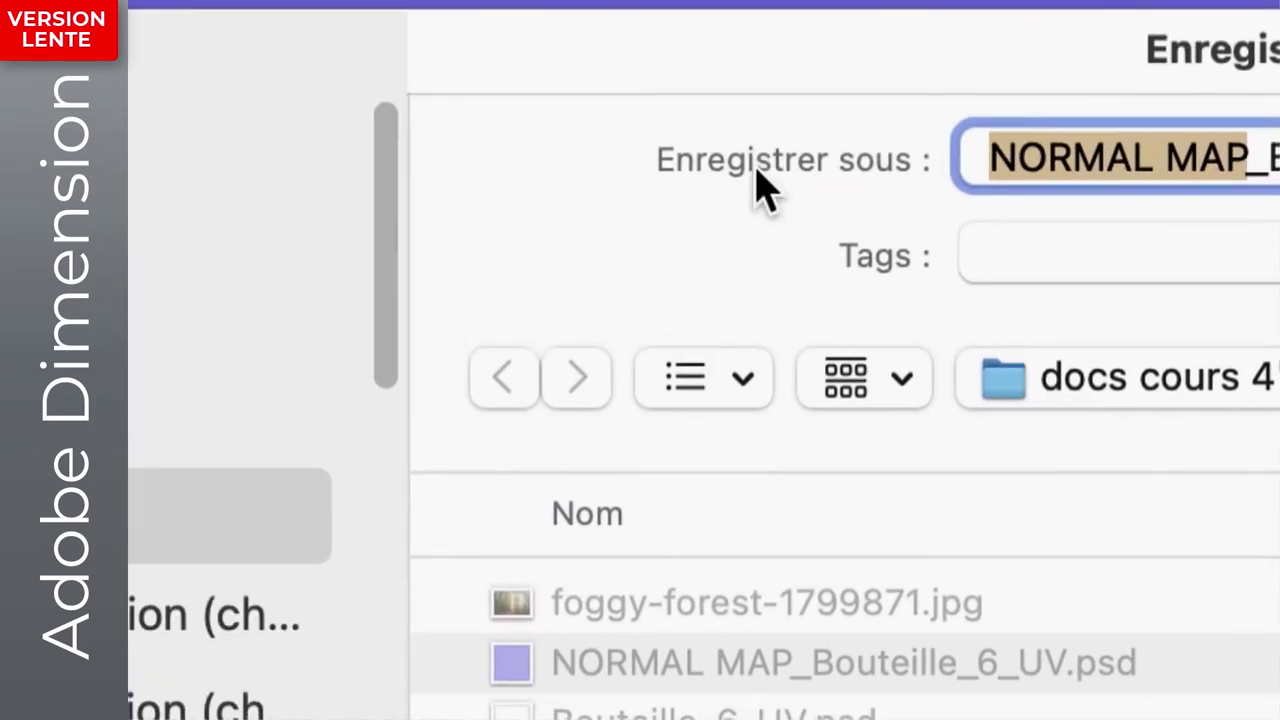
text(IMAGE DE FO)
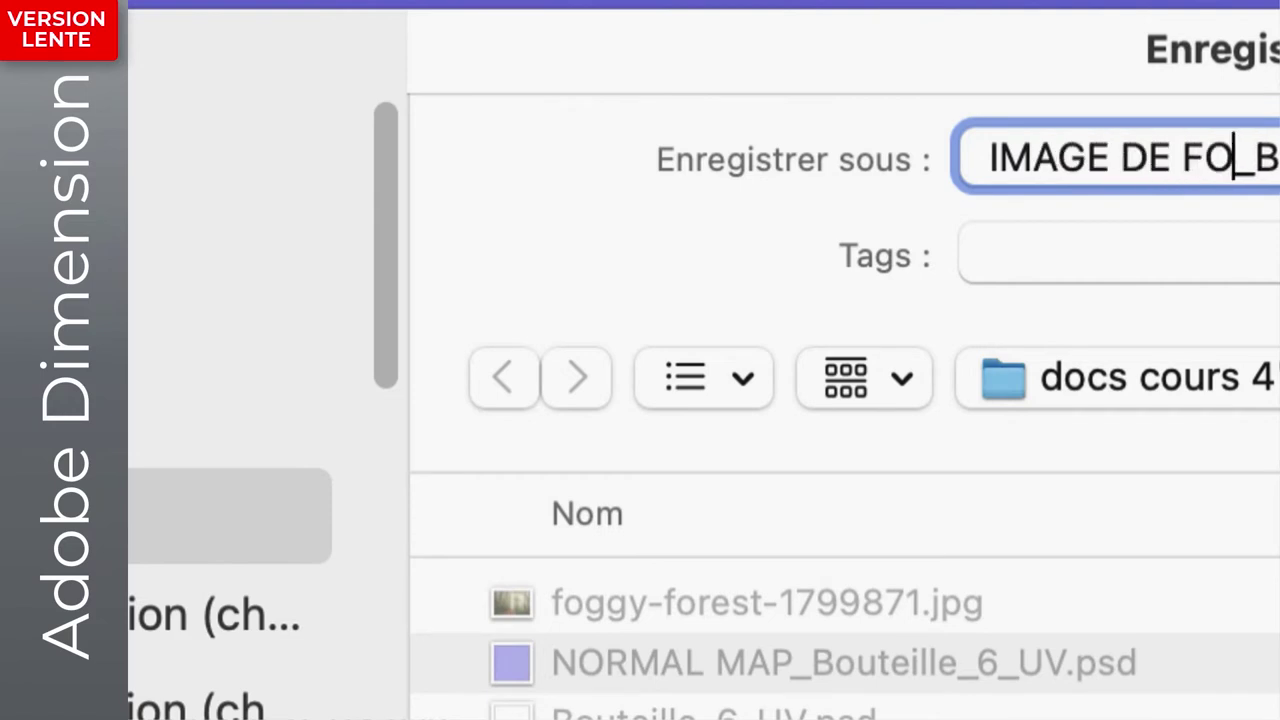
text(ND)
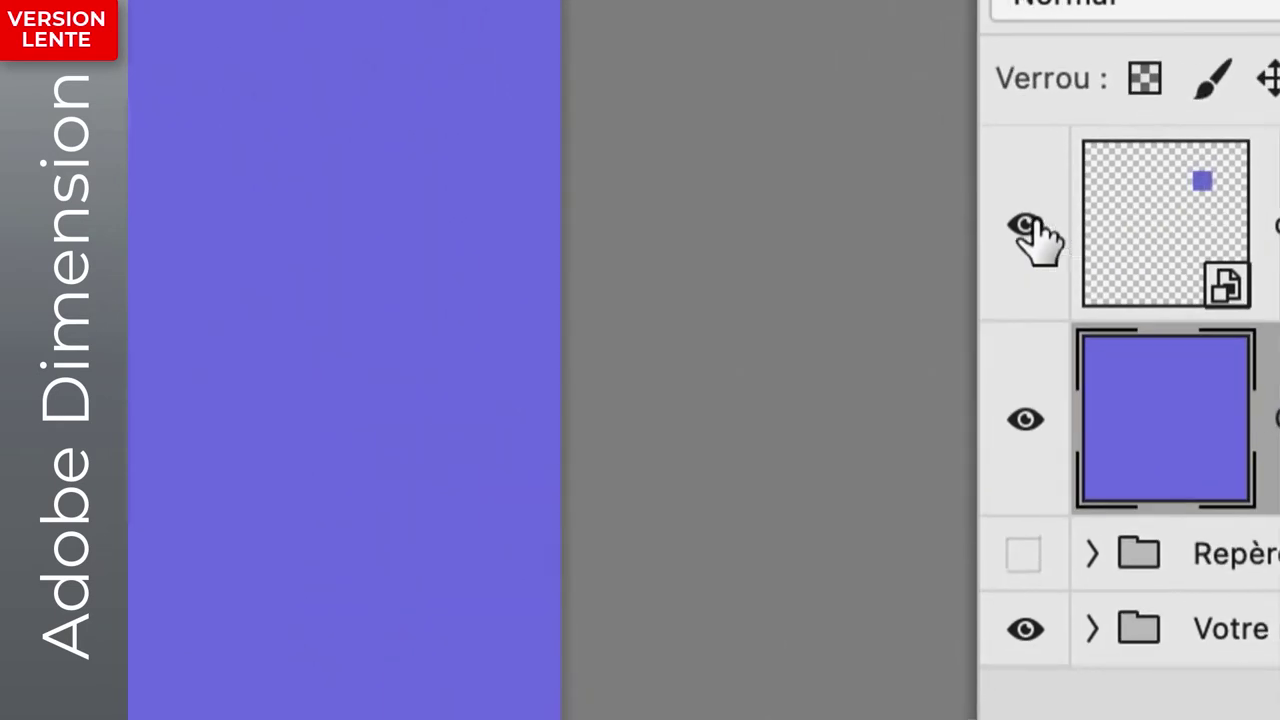
drag(1035, 237, 1025, 418)
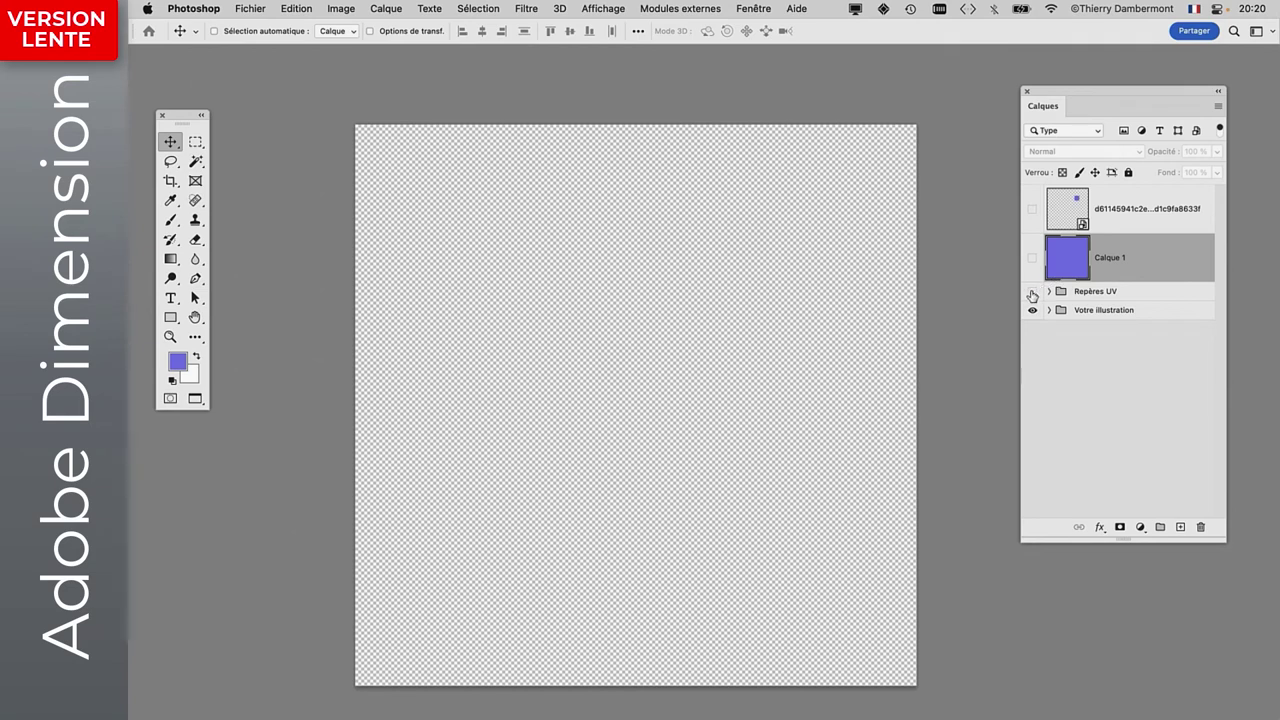
click(1032, 292)
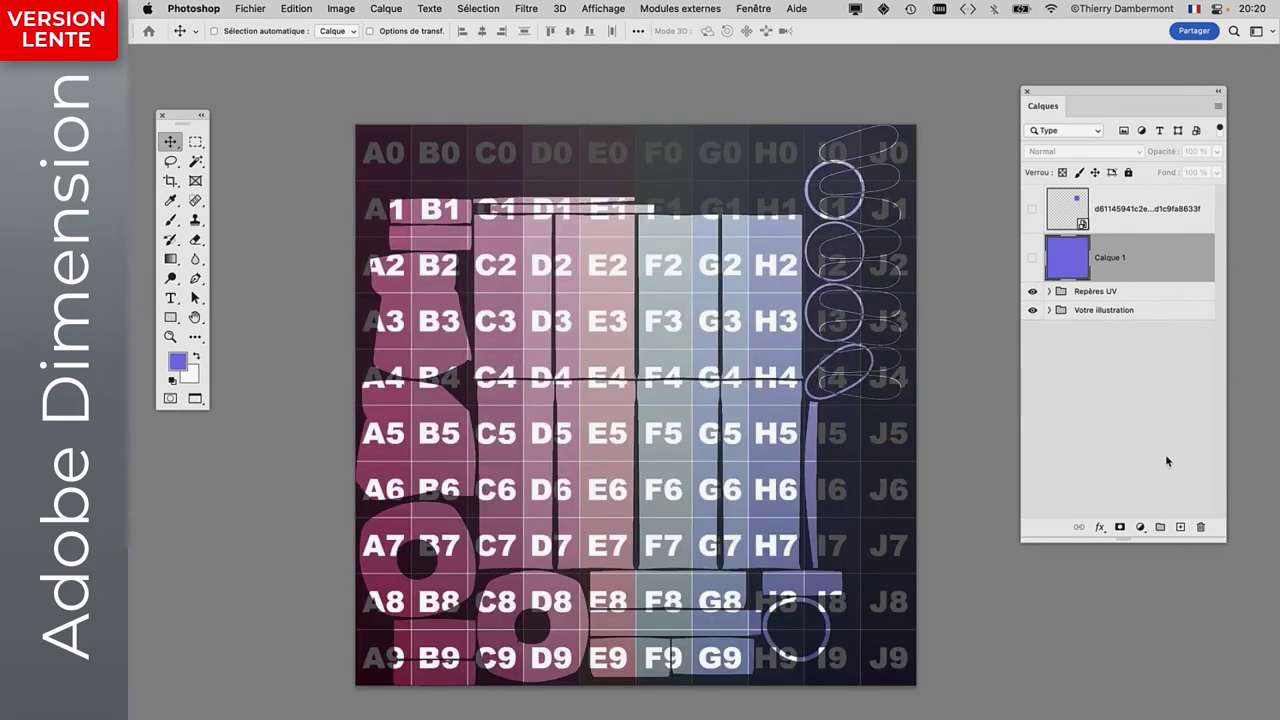
Place foggy-forest-1799871.jpg as an embedded layer above the Repères UV group.
click(1133, 293)
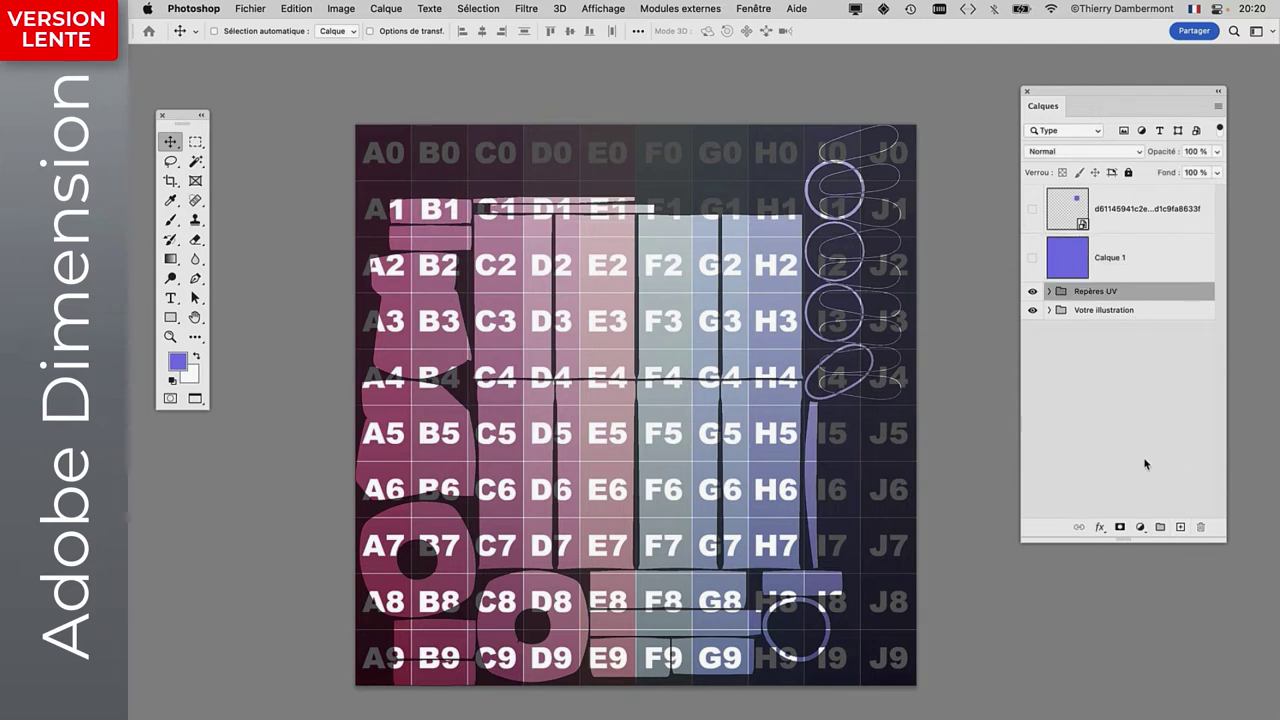
click(1181, 528)
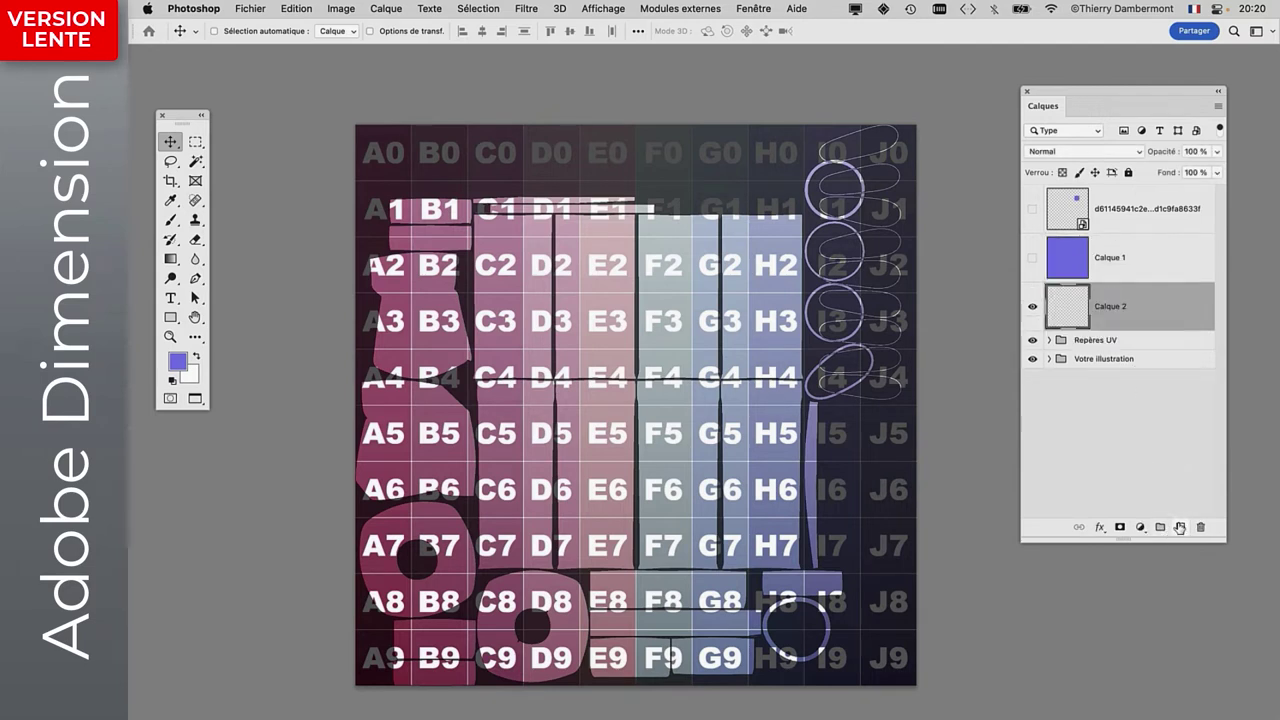
key(ctrl+z)
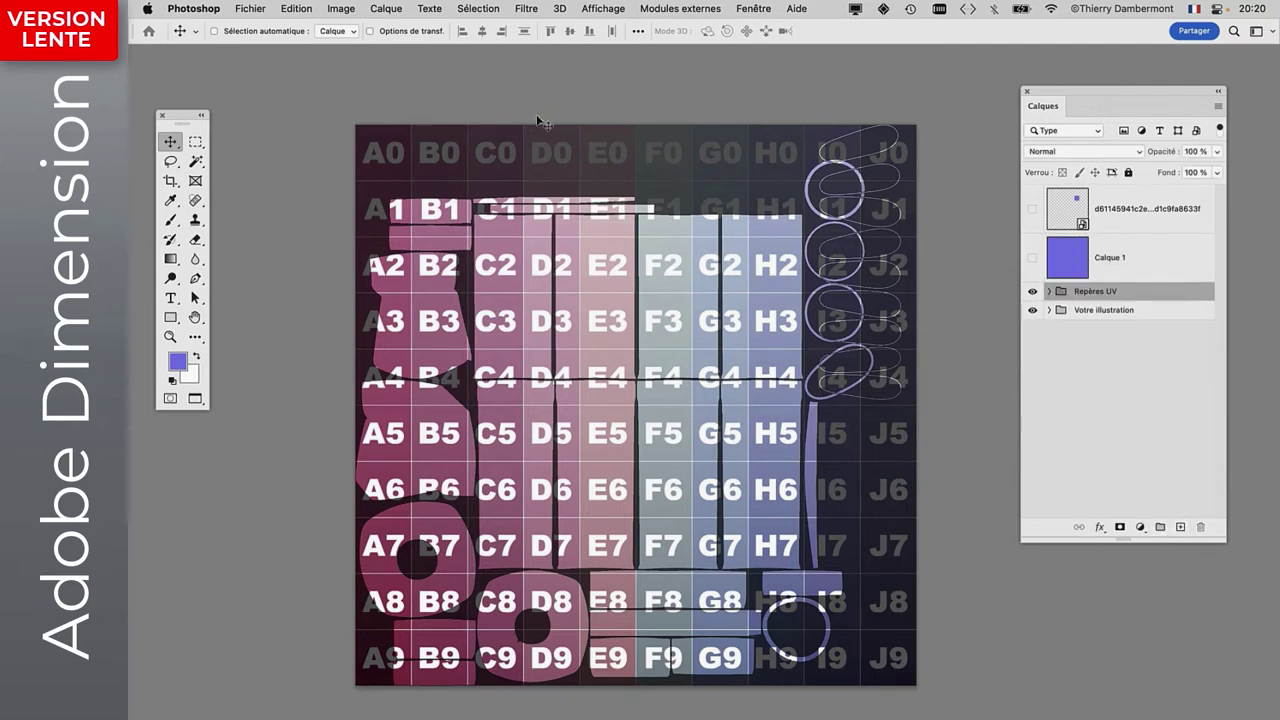
click(252, 8)
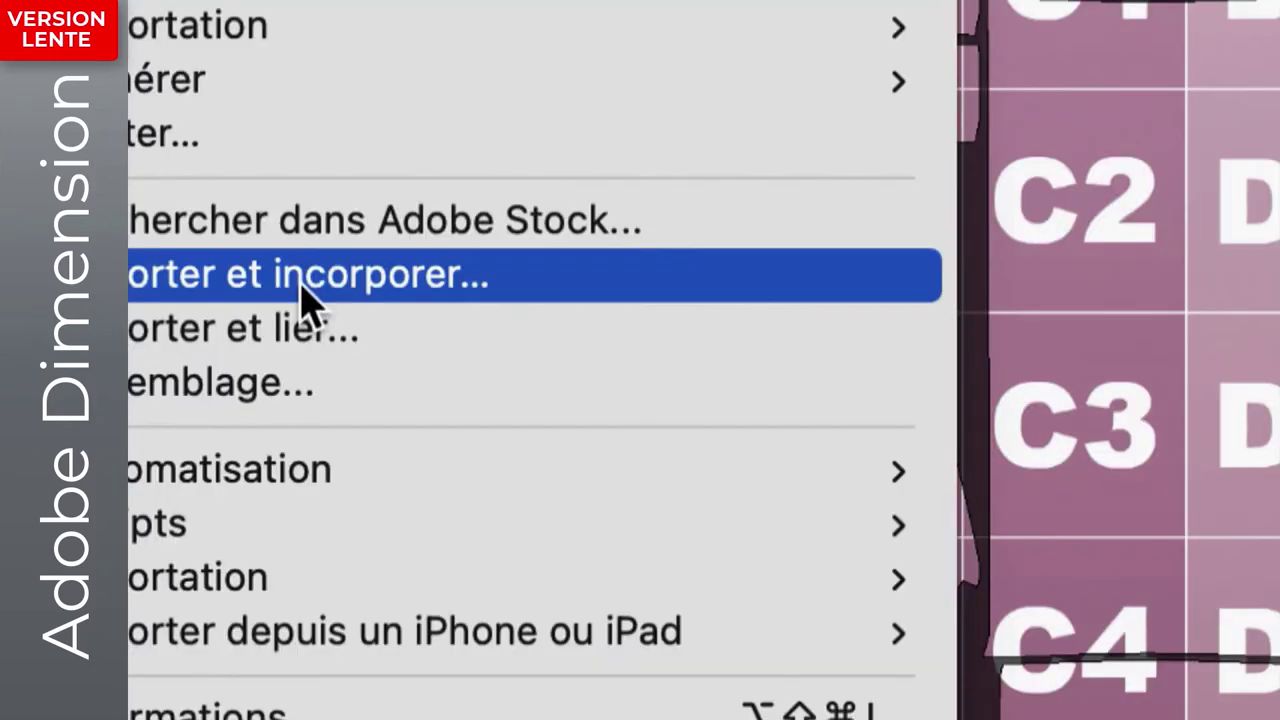
click(305, 300)
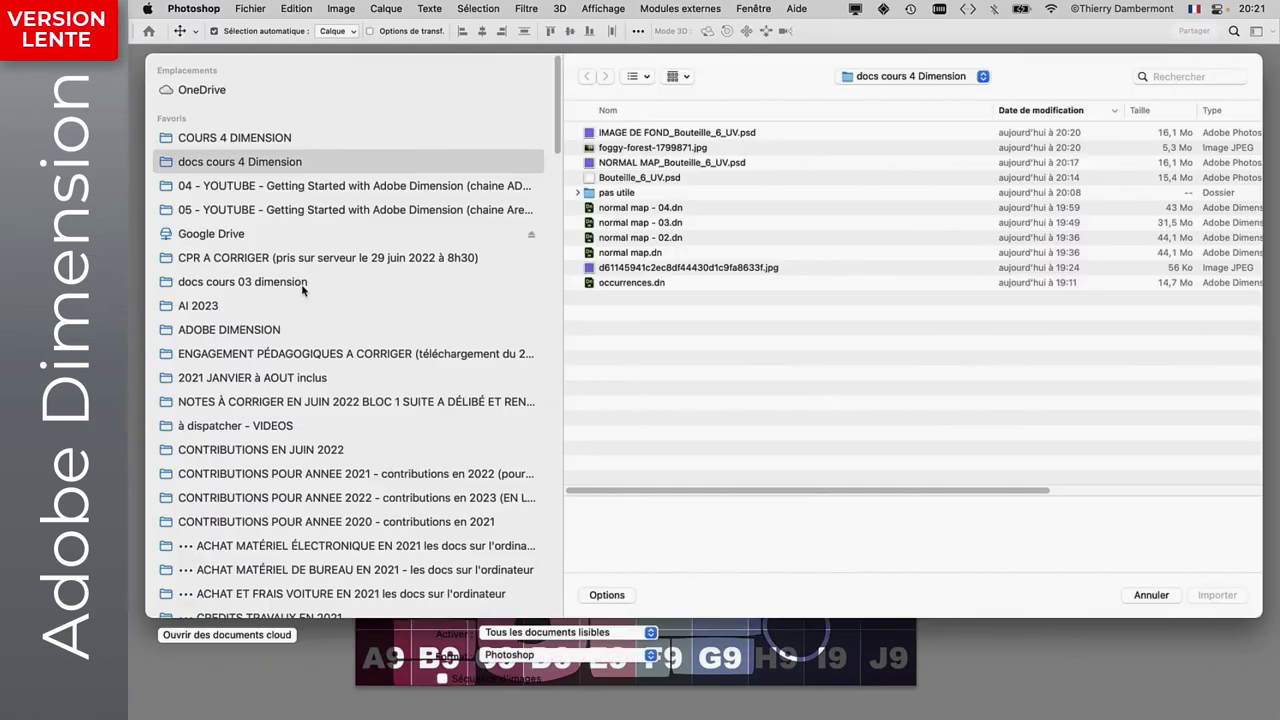
click(634, 152)
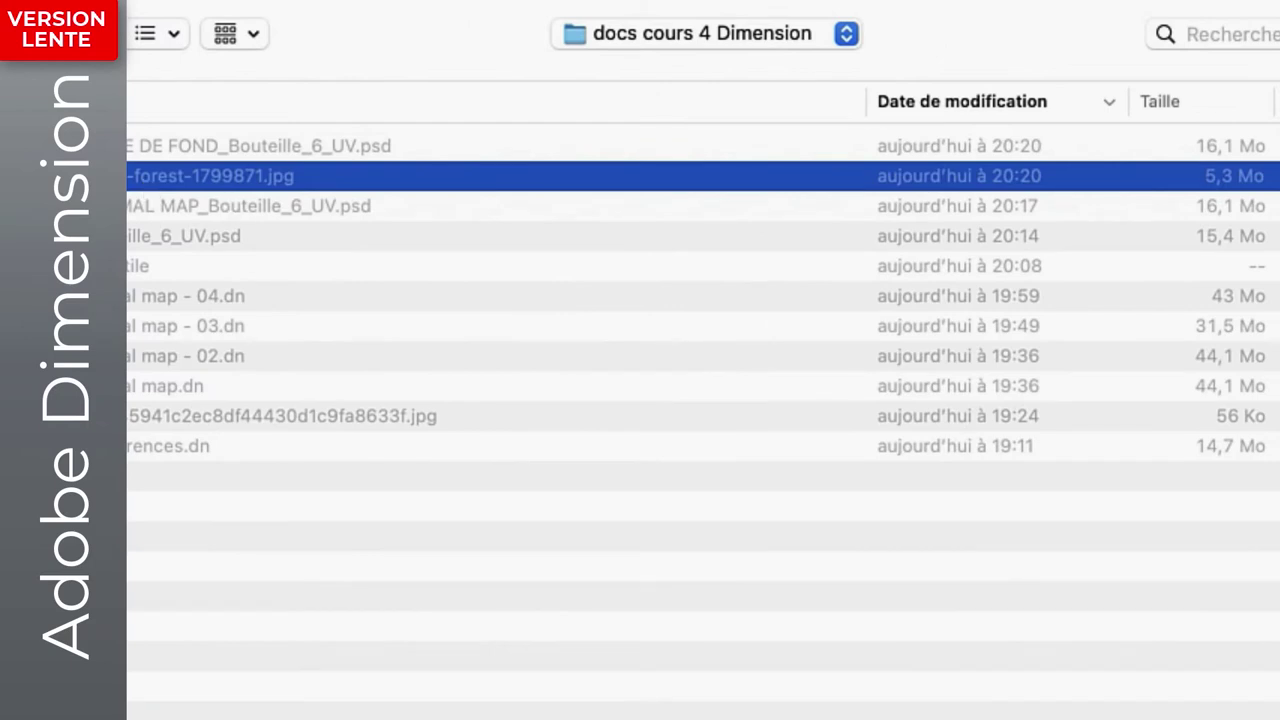
key(Return)
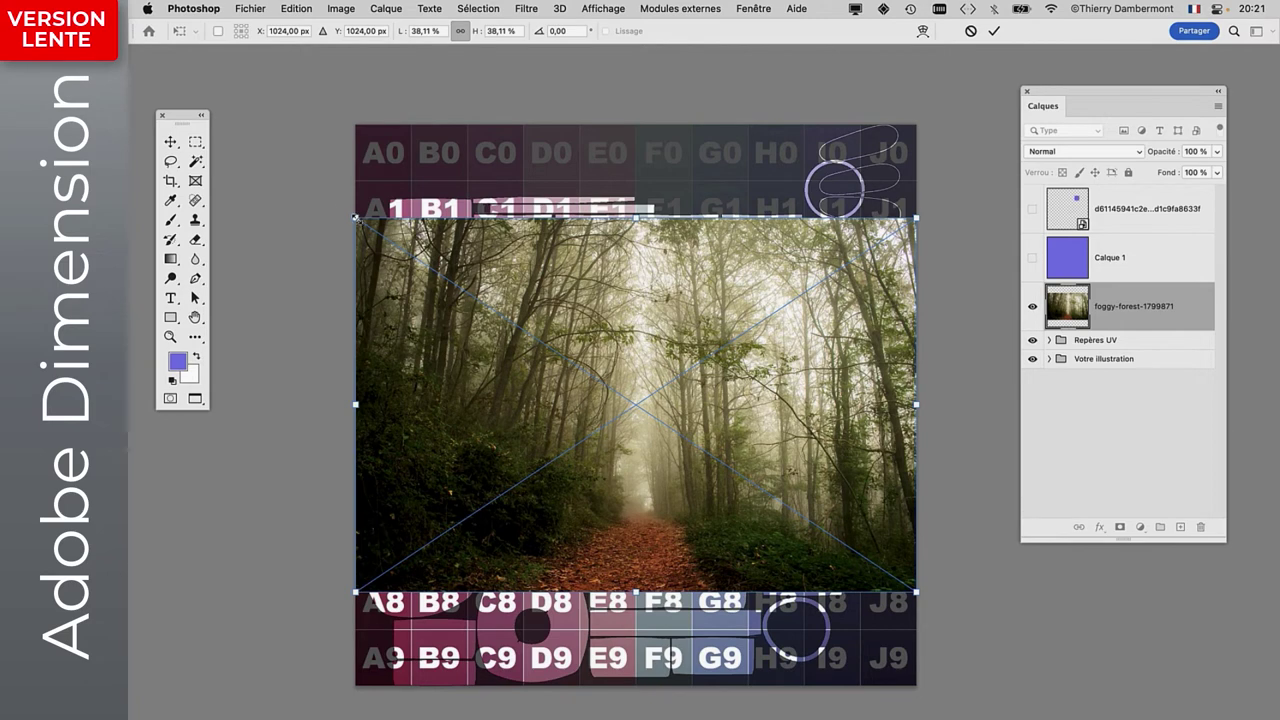
Enlarge and position the forest photo over the UV template, then hide its layer.
alt+drag(355, 216, 280, 167)
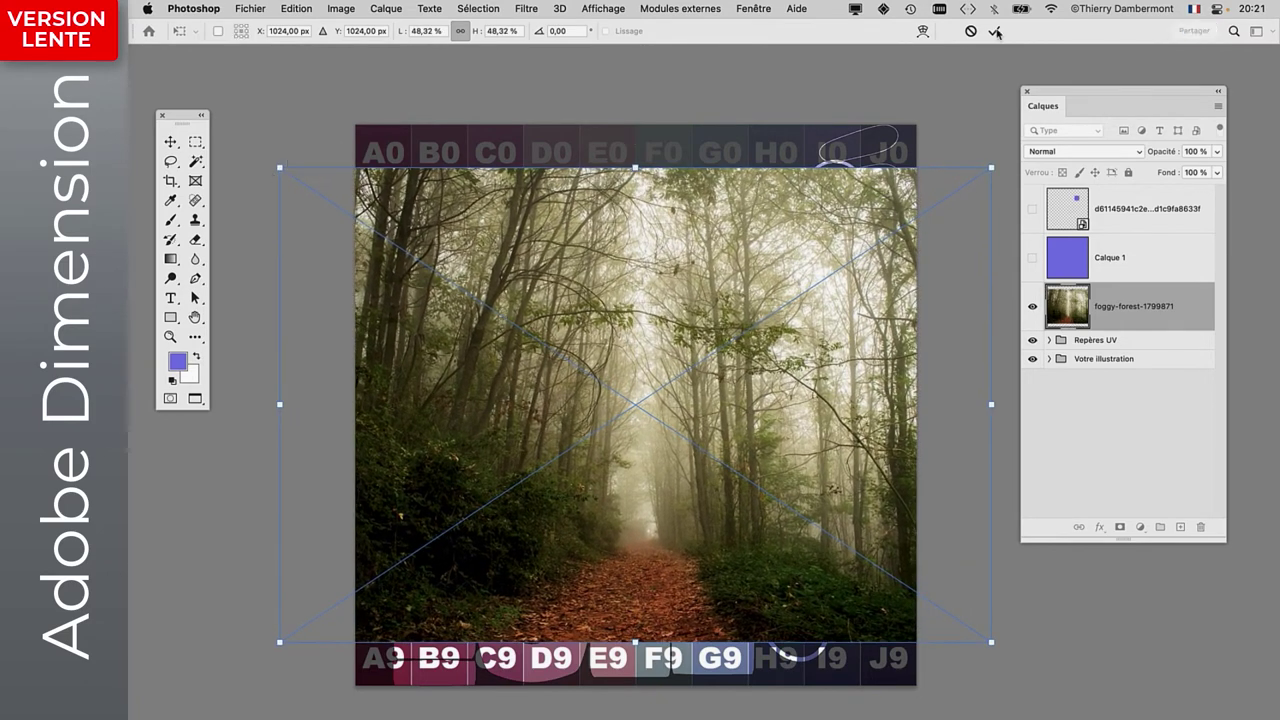
click(995, 31)
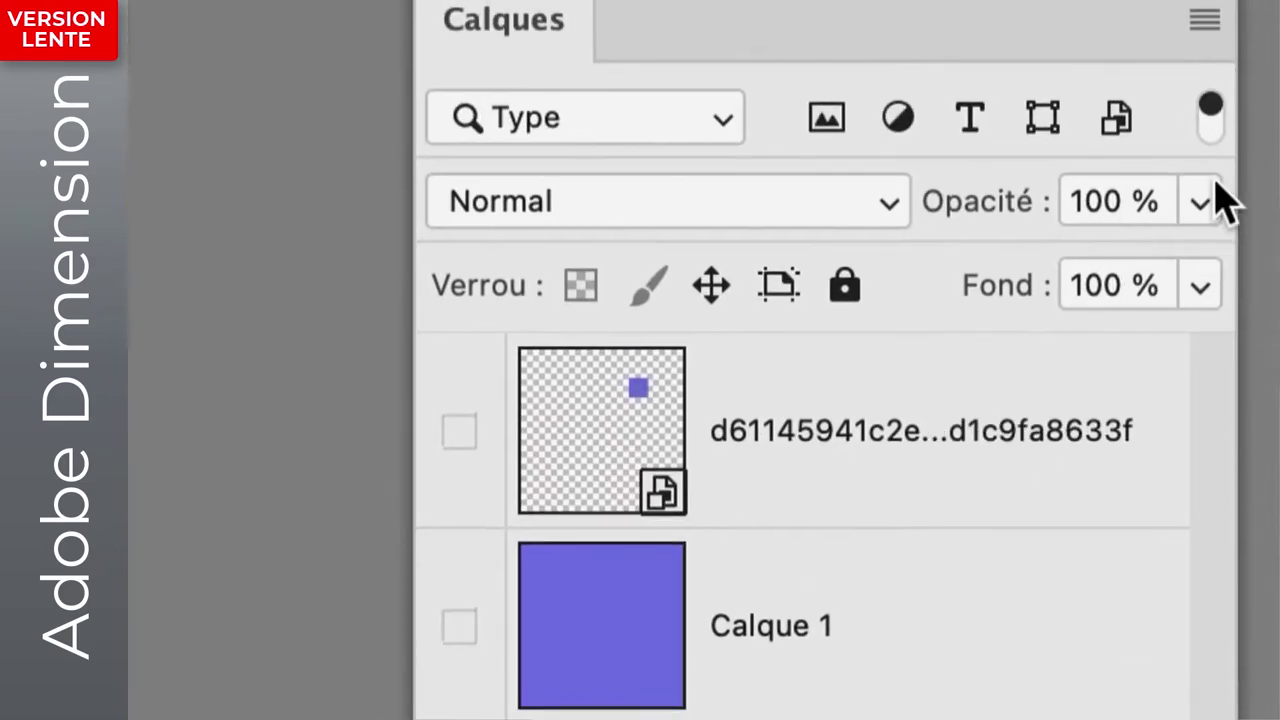
click(1210, 186)
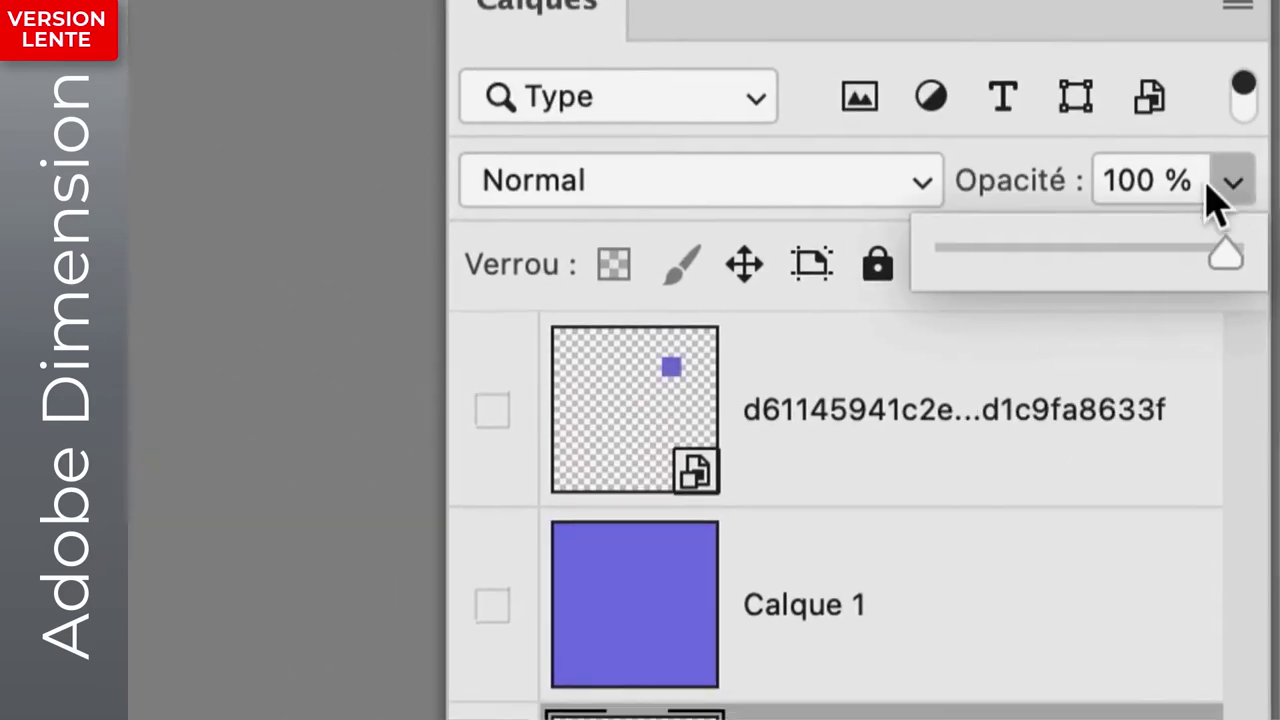
drag(1207, 183, 1104, 240)
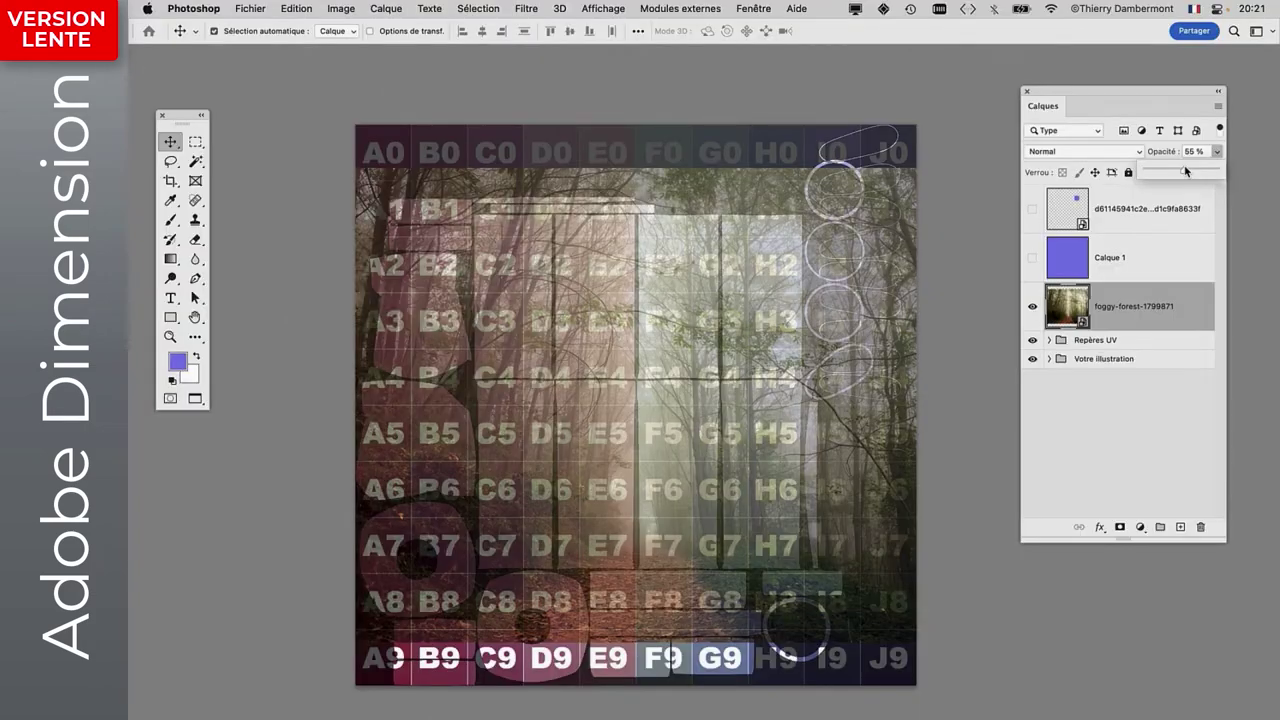
mouse_move(878, 350)
mouse_down()
mouse_move(806, 365)
mouse_move(818, 343)
mouse_up()
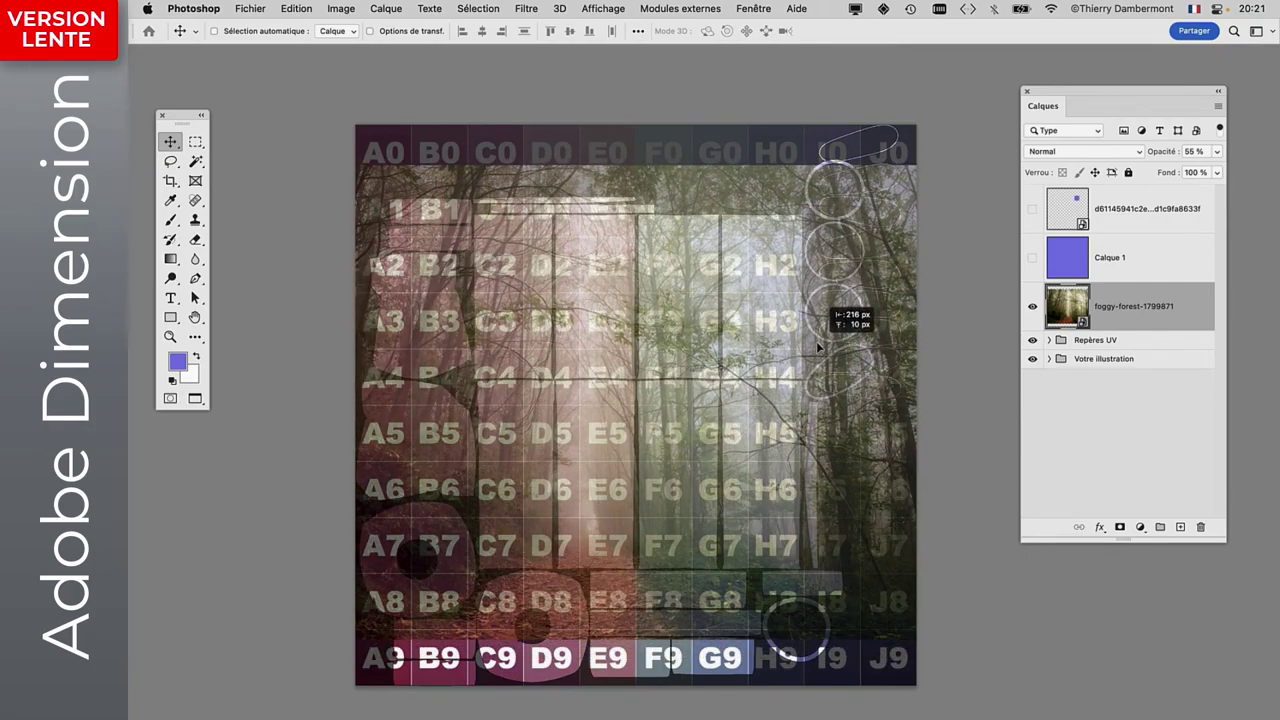
drag(818, 343, 824, 336)
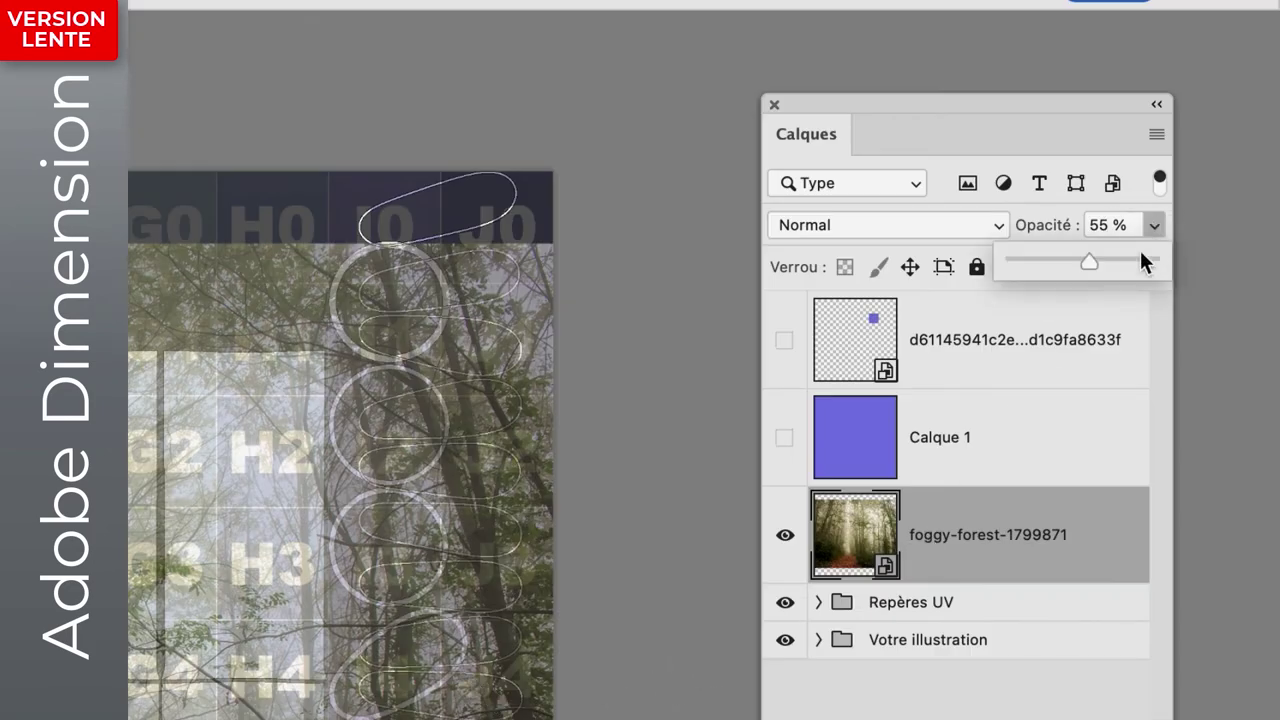
drag(1155, 225, 1172, 262)
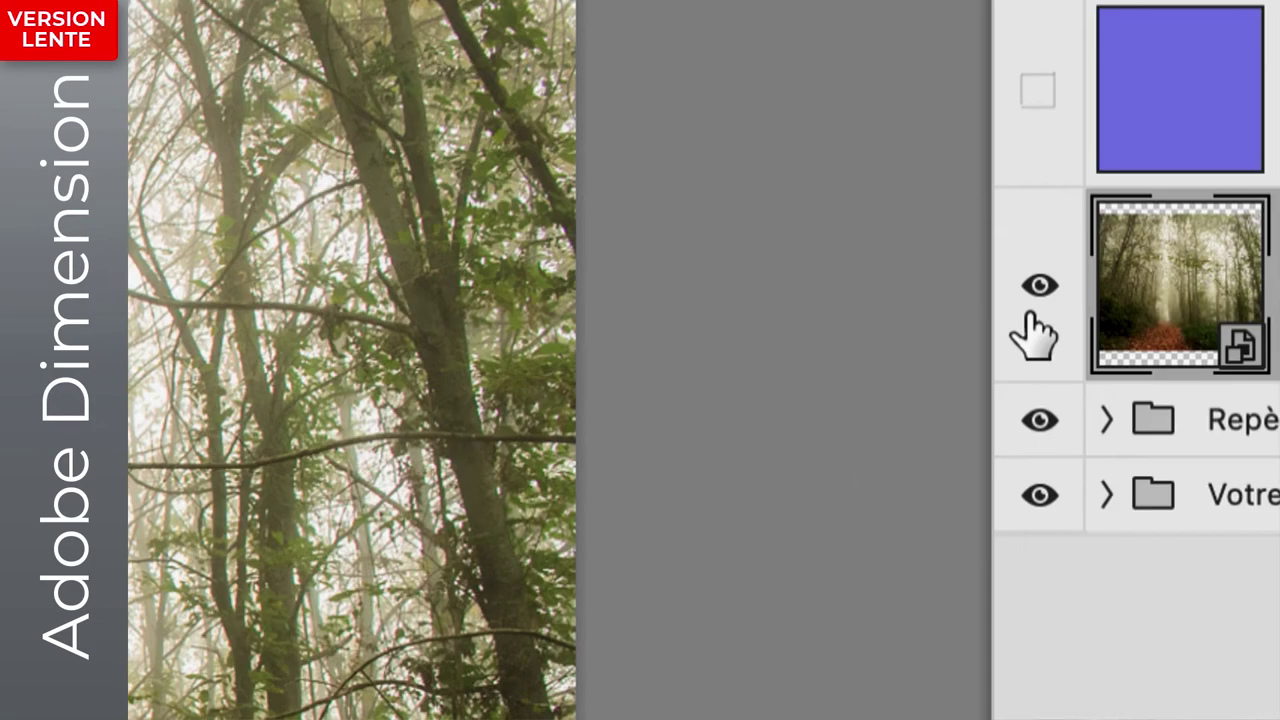
click(1039, 287)
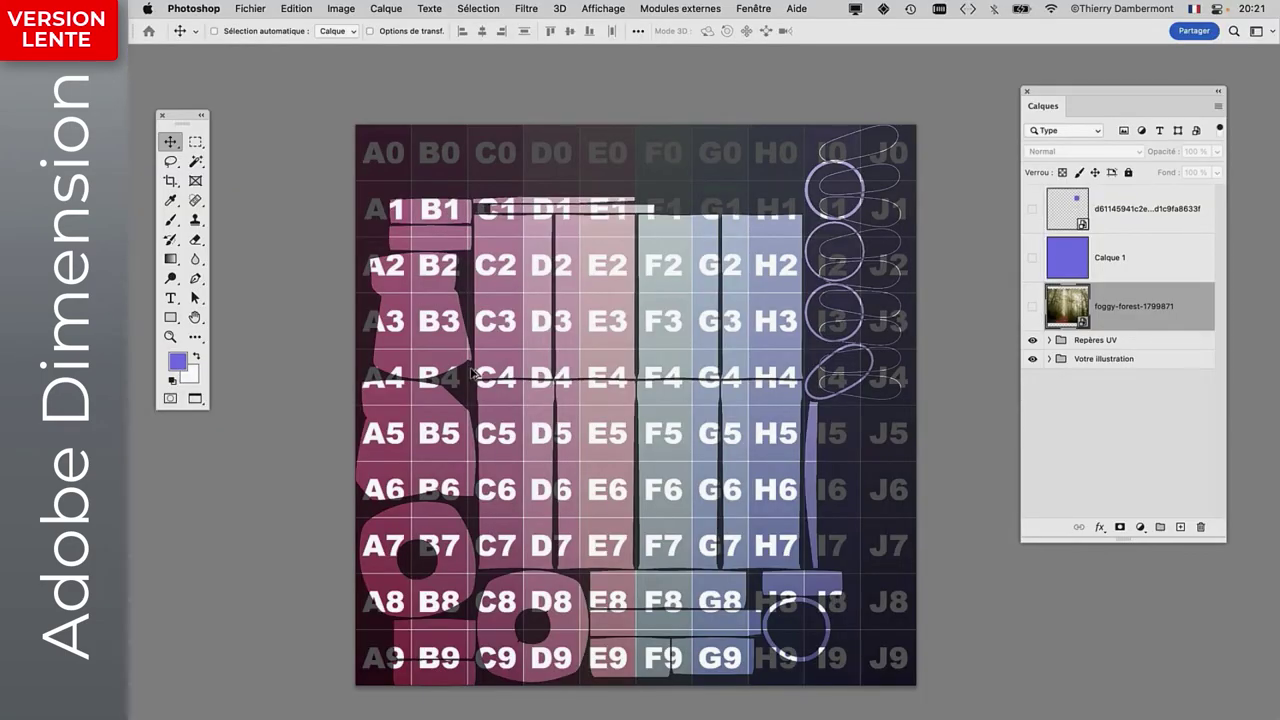
Select the label area from C1 down to H7 with the Rectangular Marquee.
alt+scroll(440, 350, up, 2)
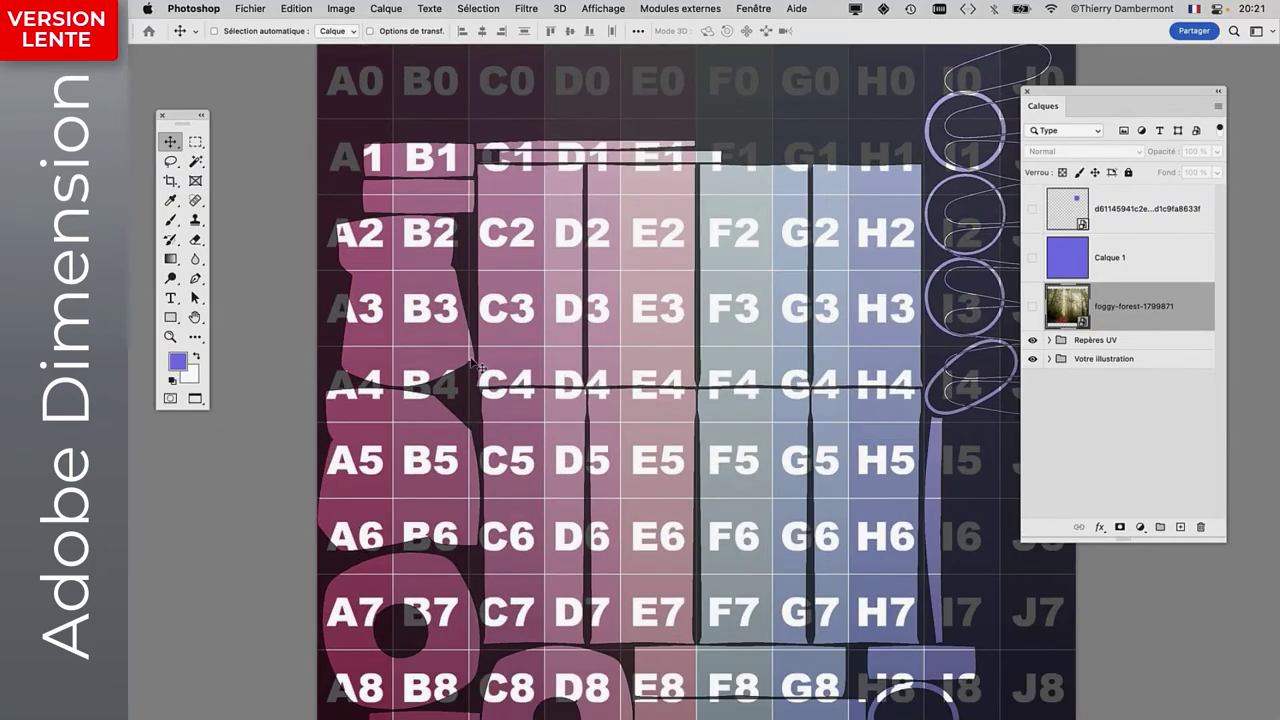
alt+scroll(405, 335, up, 2)
drag(401, 332, 367, 308)
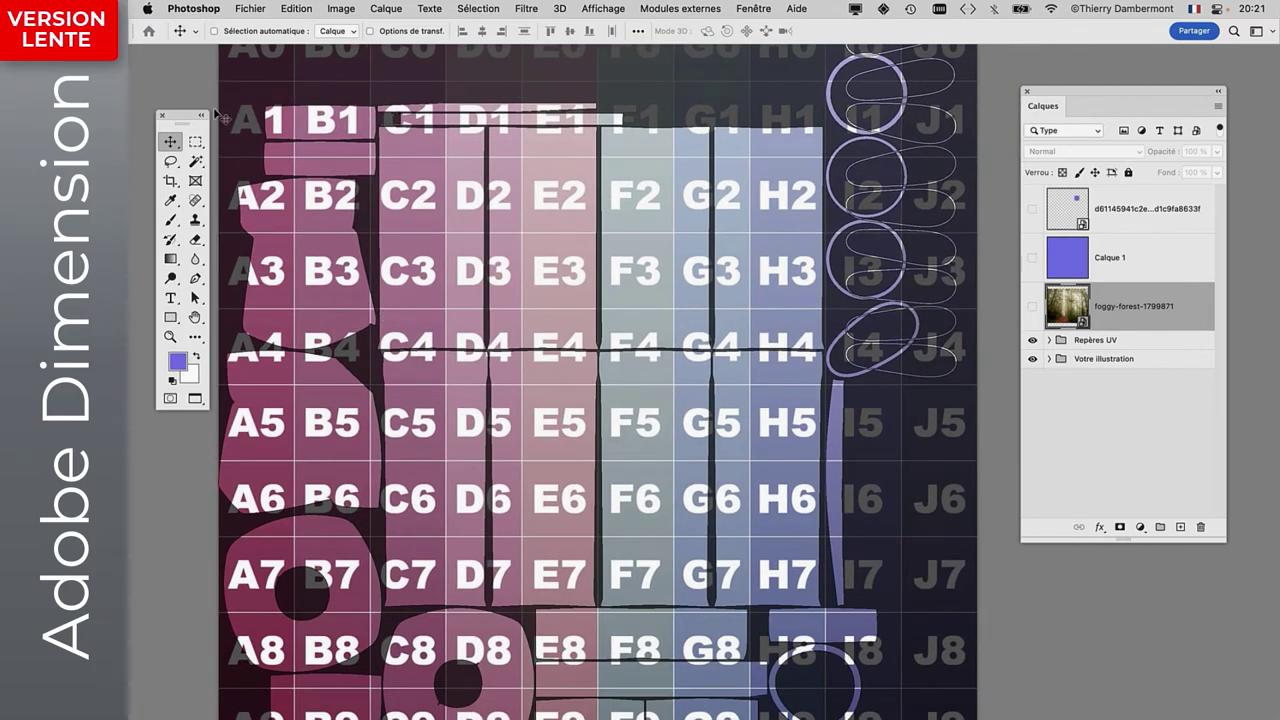
click(193, 144)
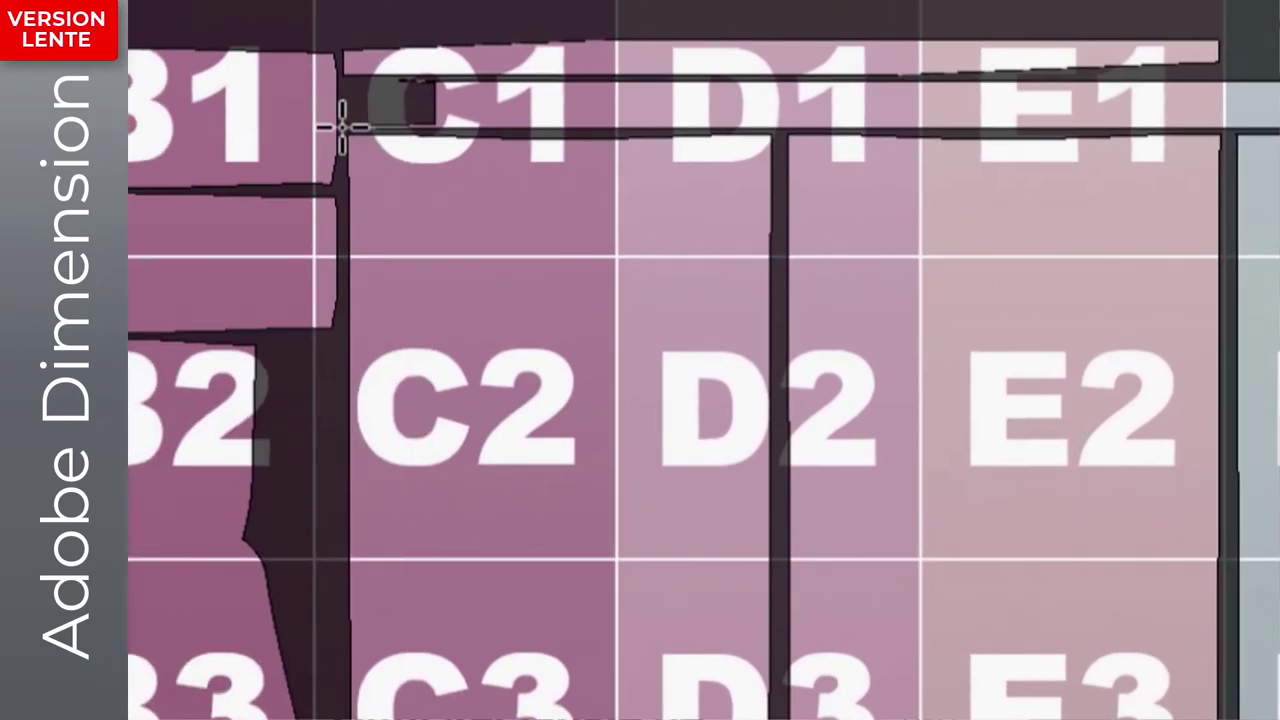
mouse_move(341, 127)
mouse_down()
mouse_move(696, 388)
mouse_move(696, 515)
mouse_up()
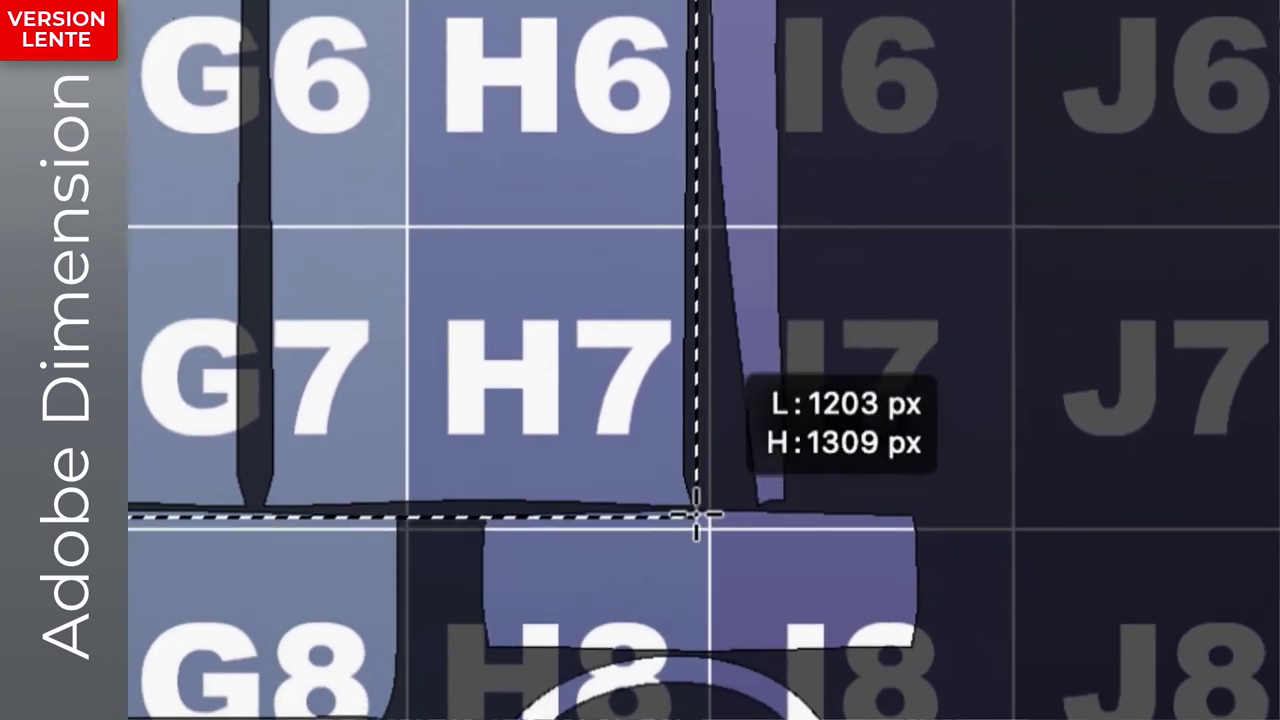
drag(696, 515, 696, 512)
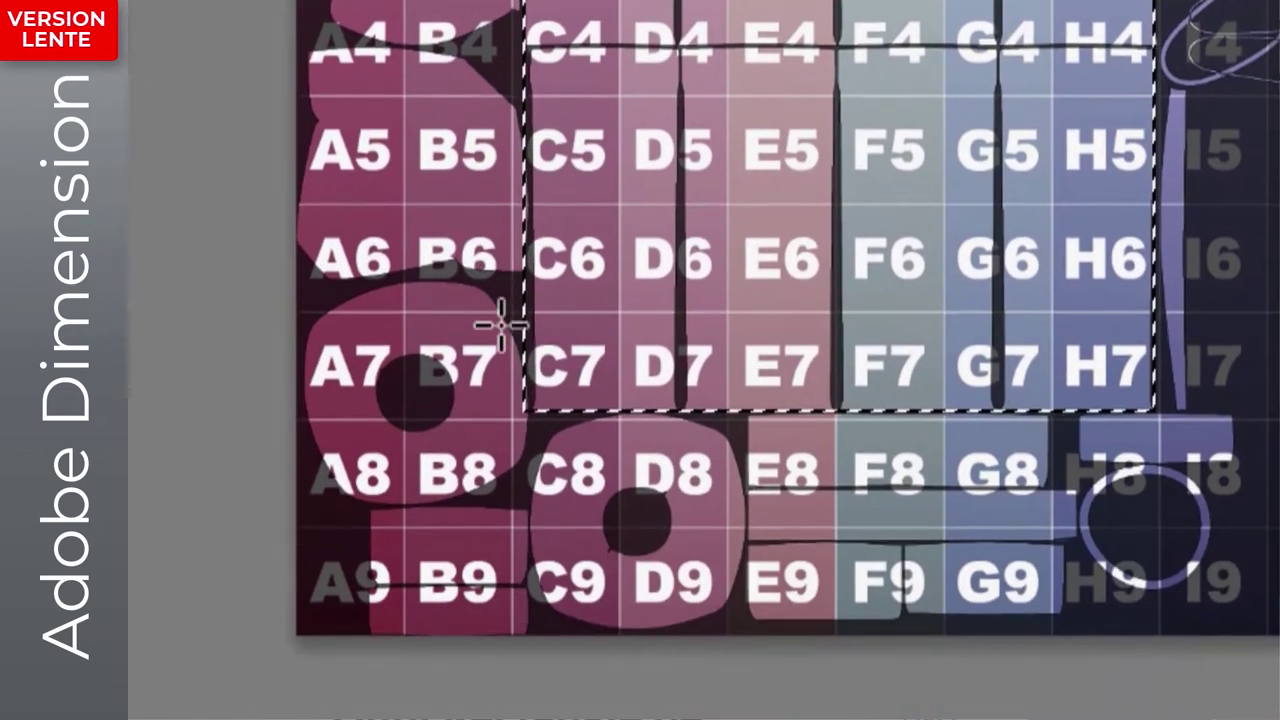
shift+drag(508, 334, 511, 347)
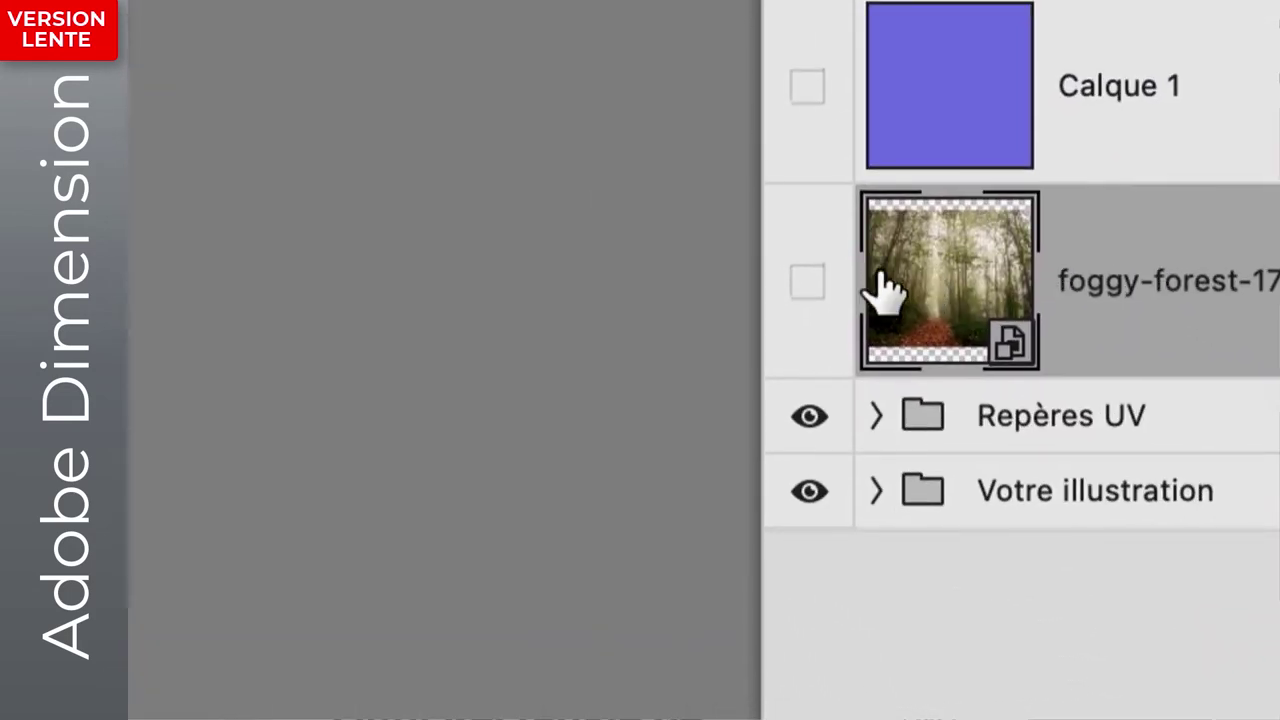
Mask the foggy forest layer to the label selection, hide the UV guides, and save.
click(808, 282)
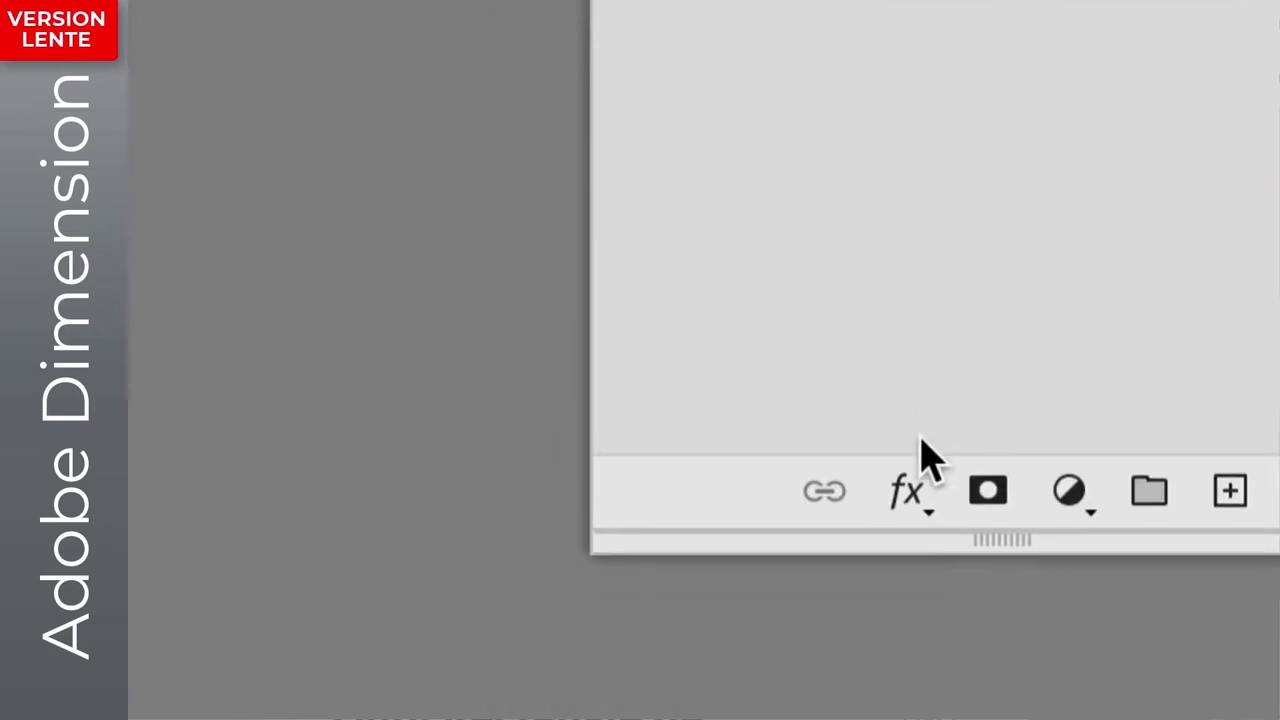
click(988, 490)
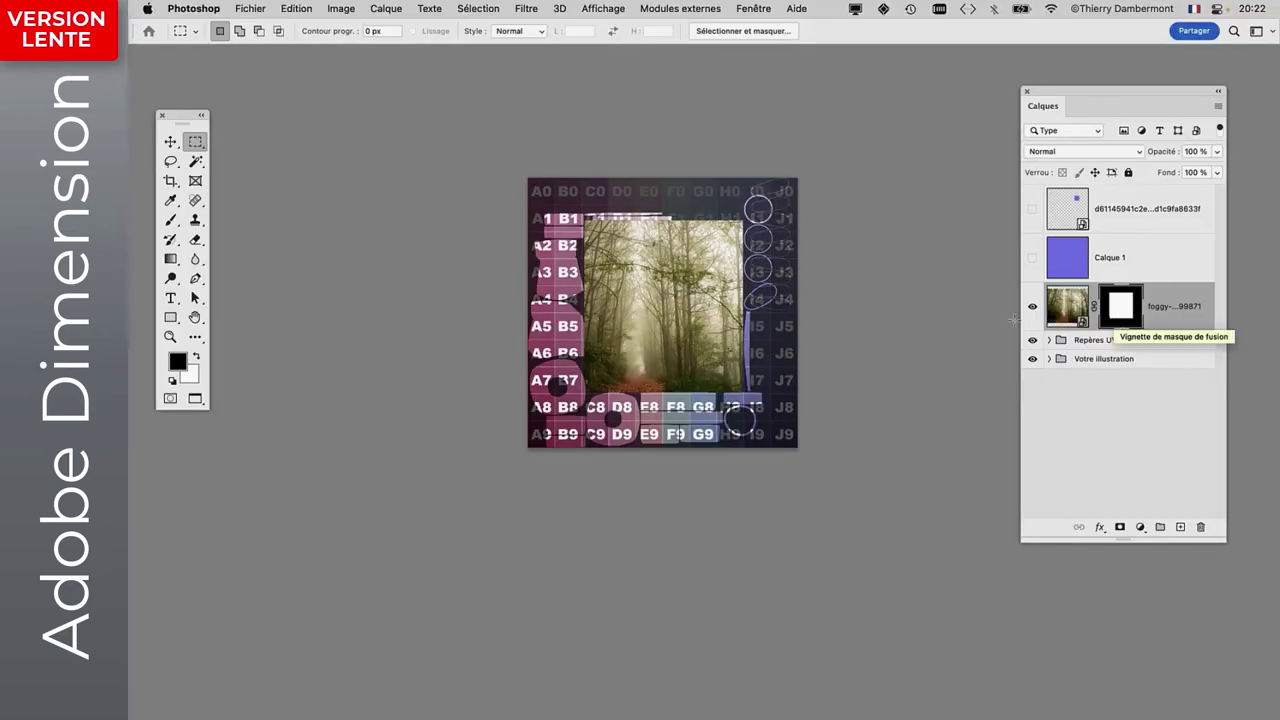
alt+scroll(712, 307, up, 3)
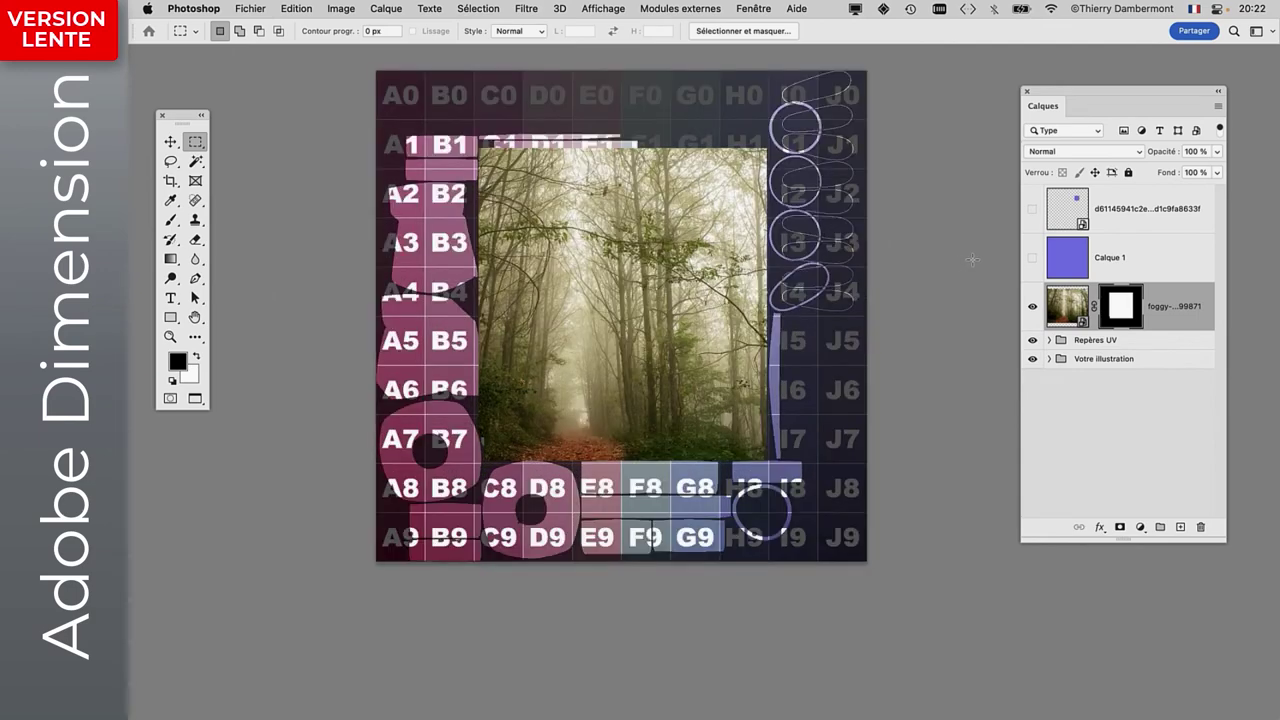
click(1034, 341)
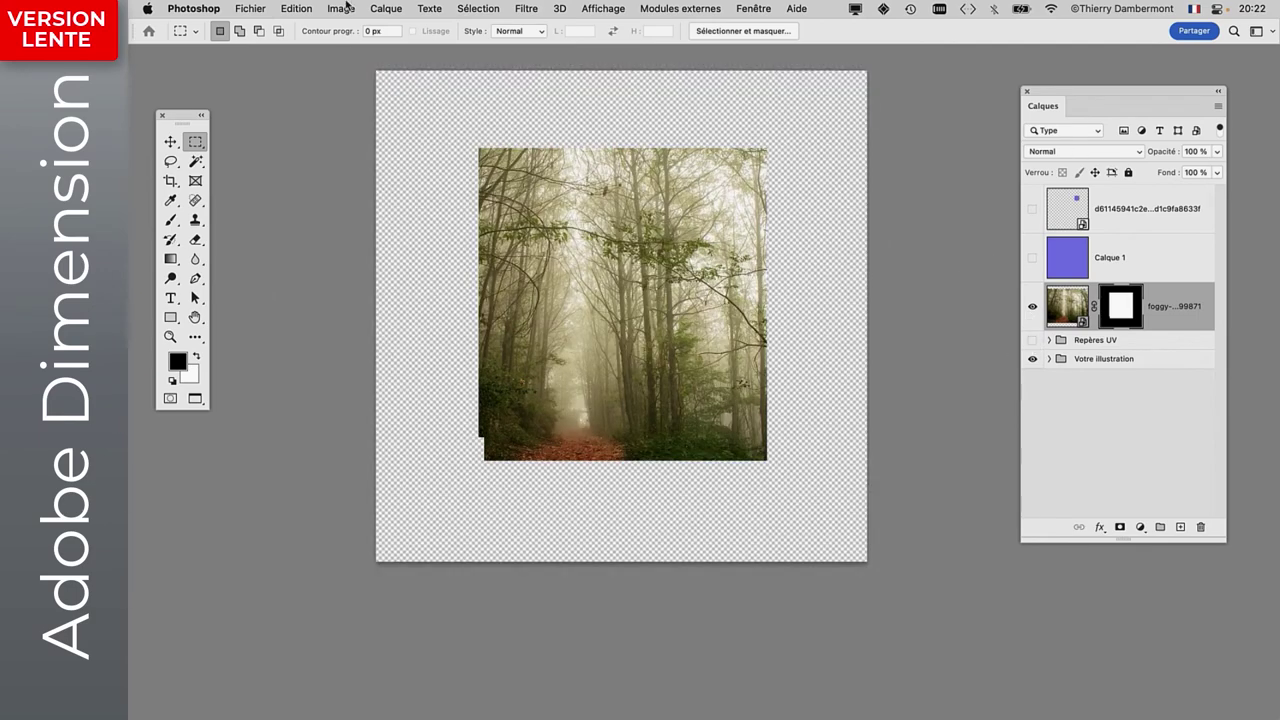
click(252, 8)
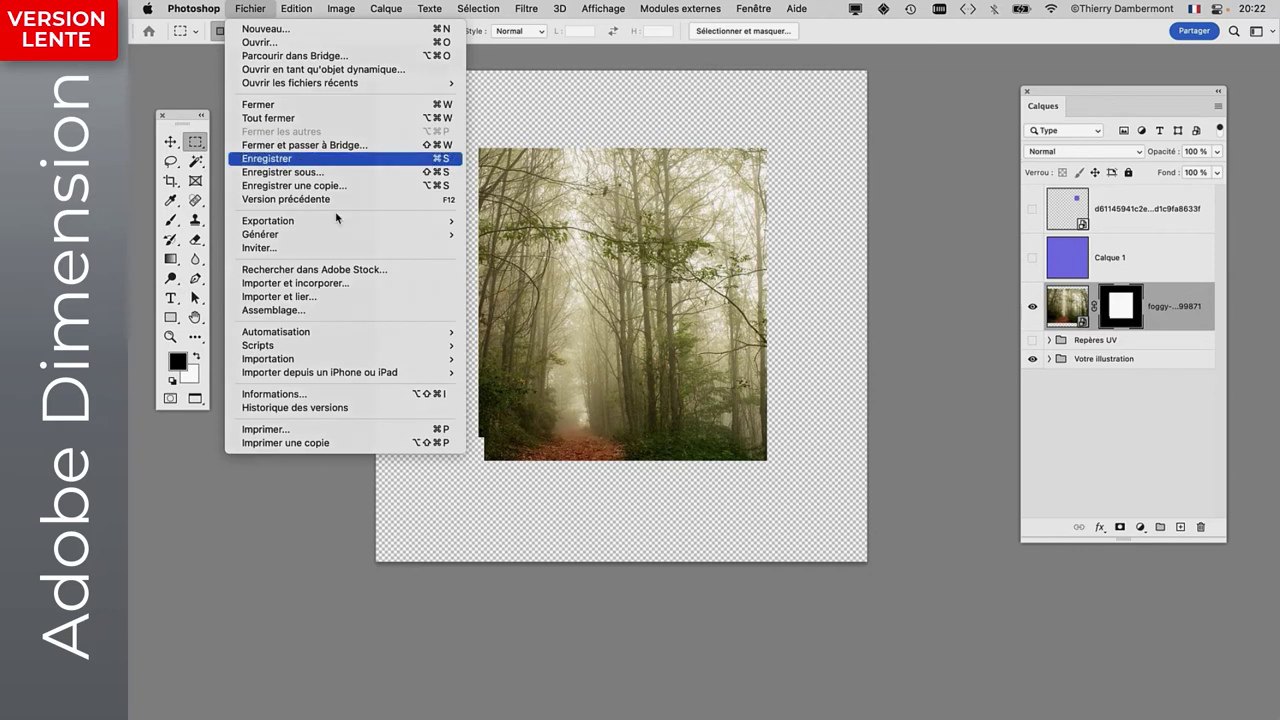
key(super+Tab)
key(super+Tab)
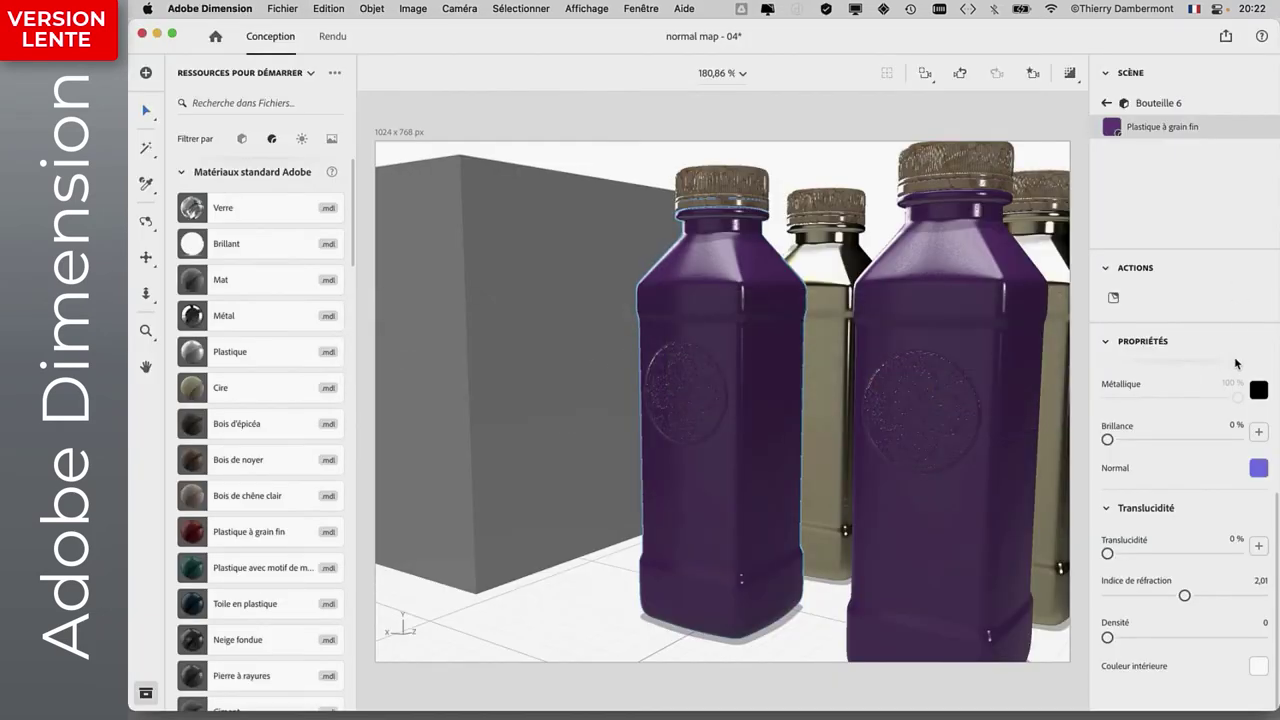
Load IMAGE DE FOND_Bouteille_6_UV.psd as the bottles' base colour image.
scroll(1225, 384, up, 5)
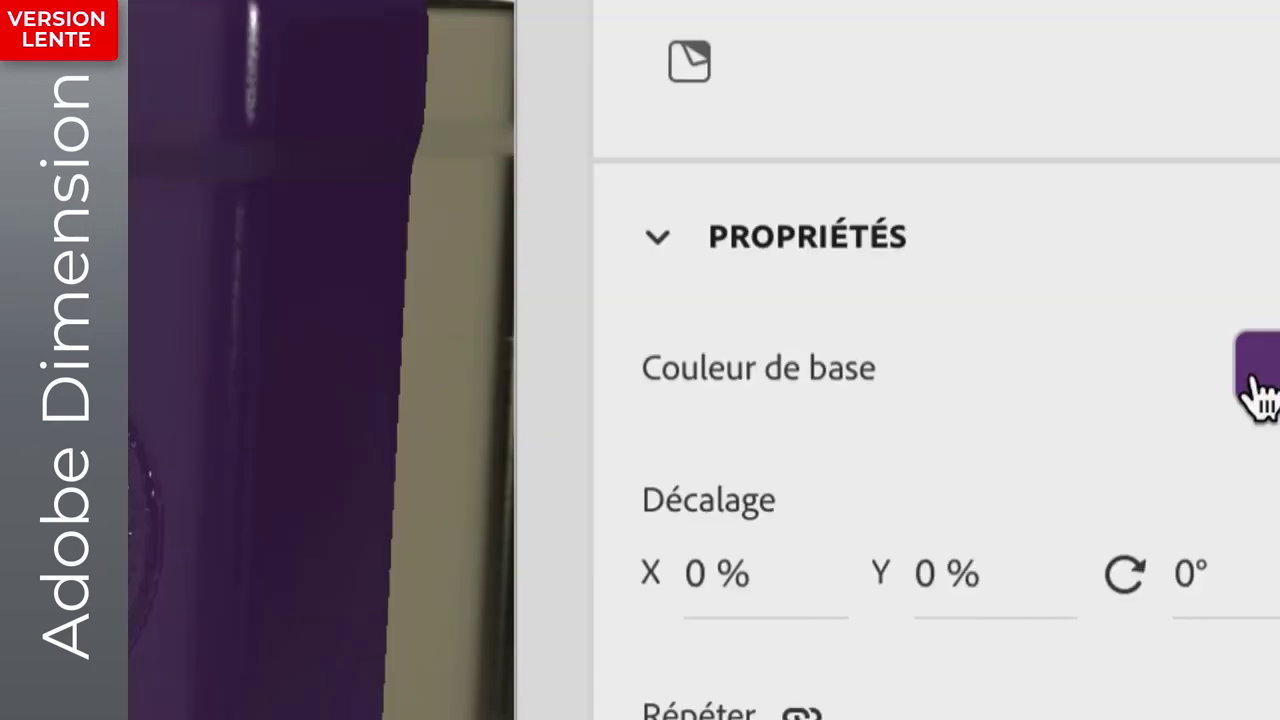
click(1255, 370)
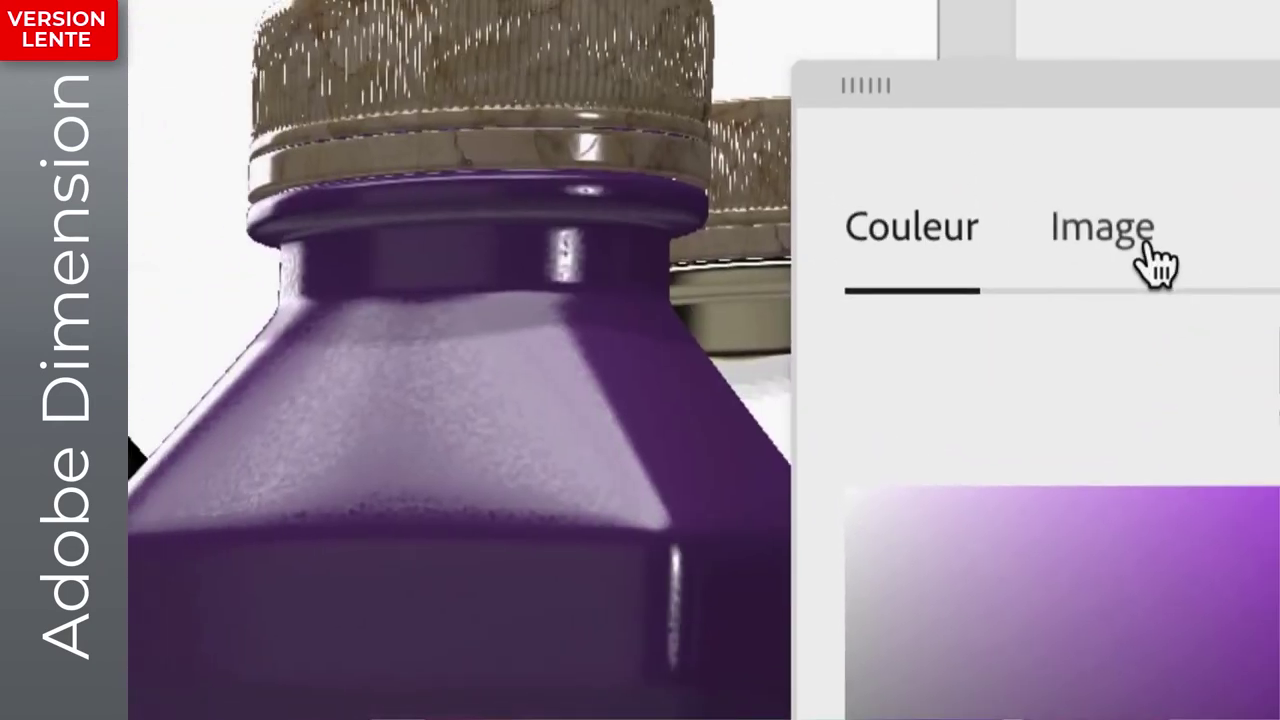
click(1150, 260)
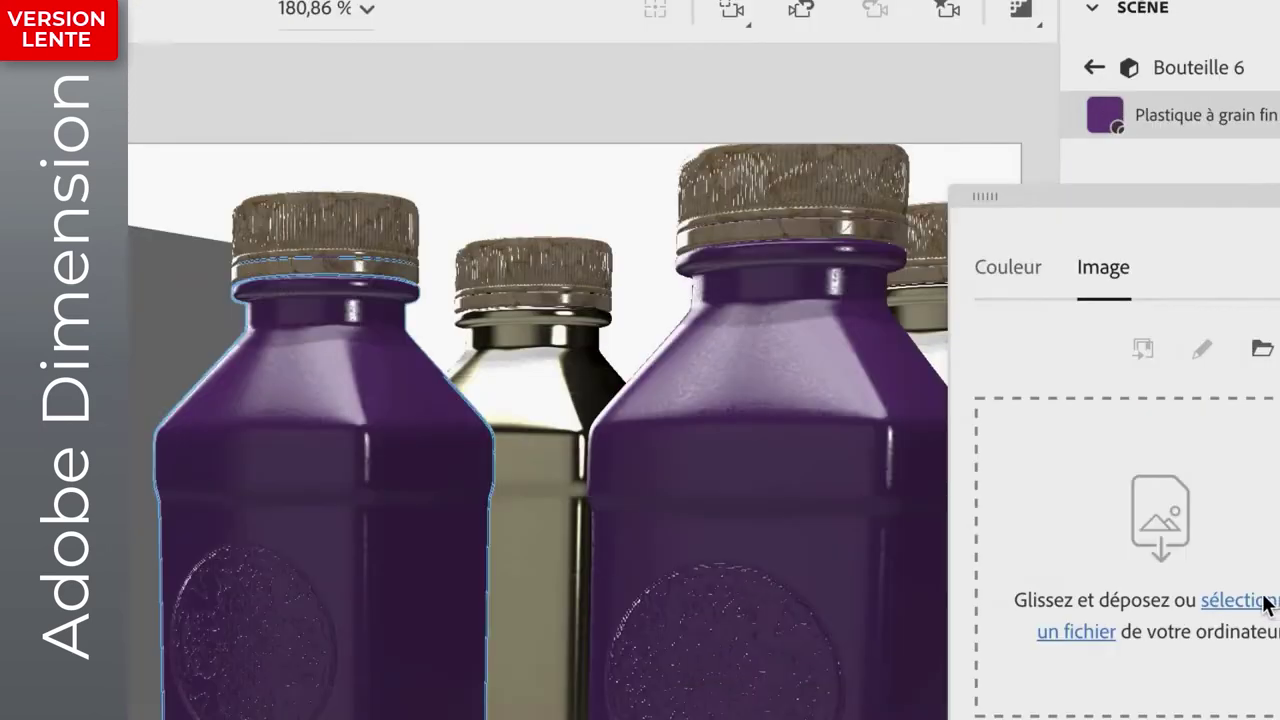
click(1199, 373)
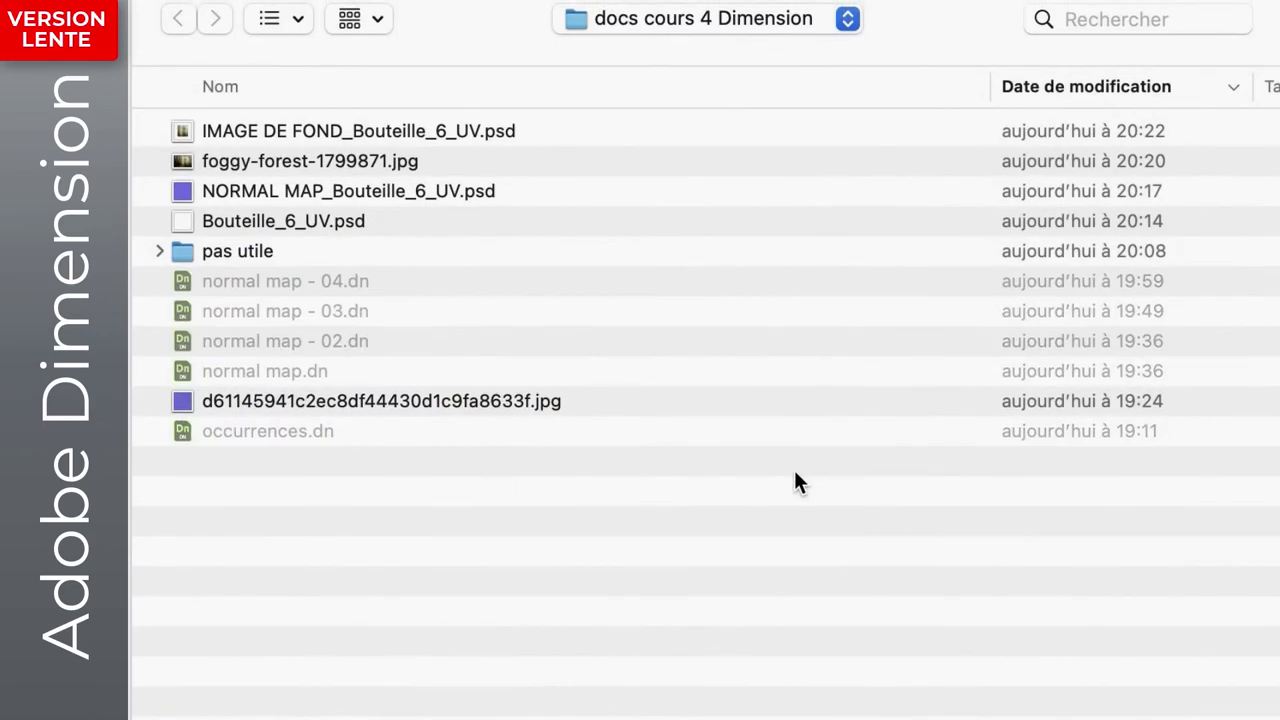
click(253, 130)
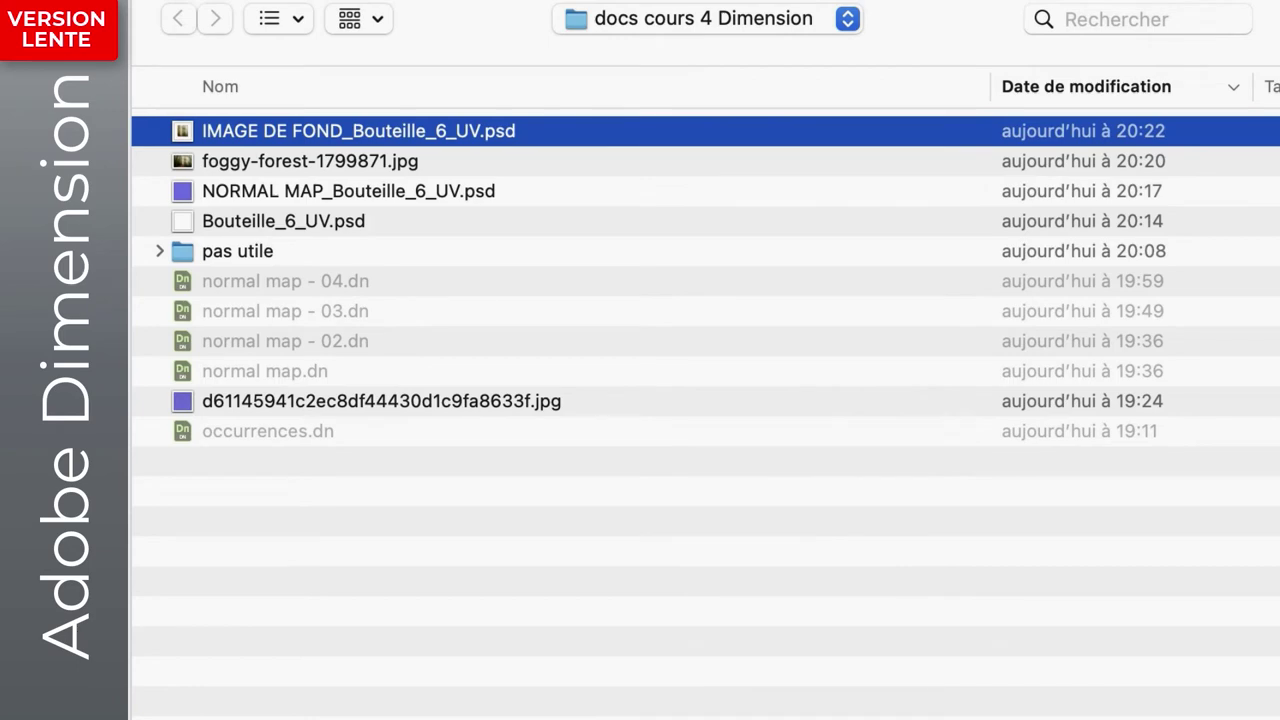
key(Return)
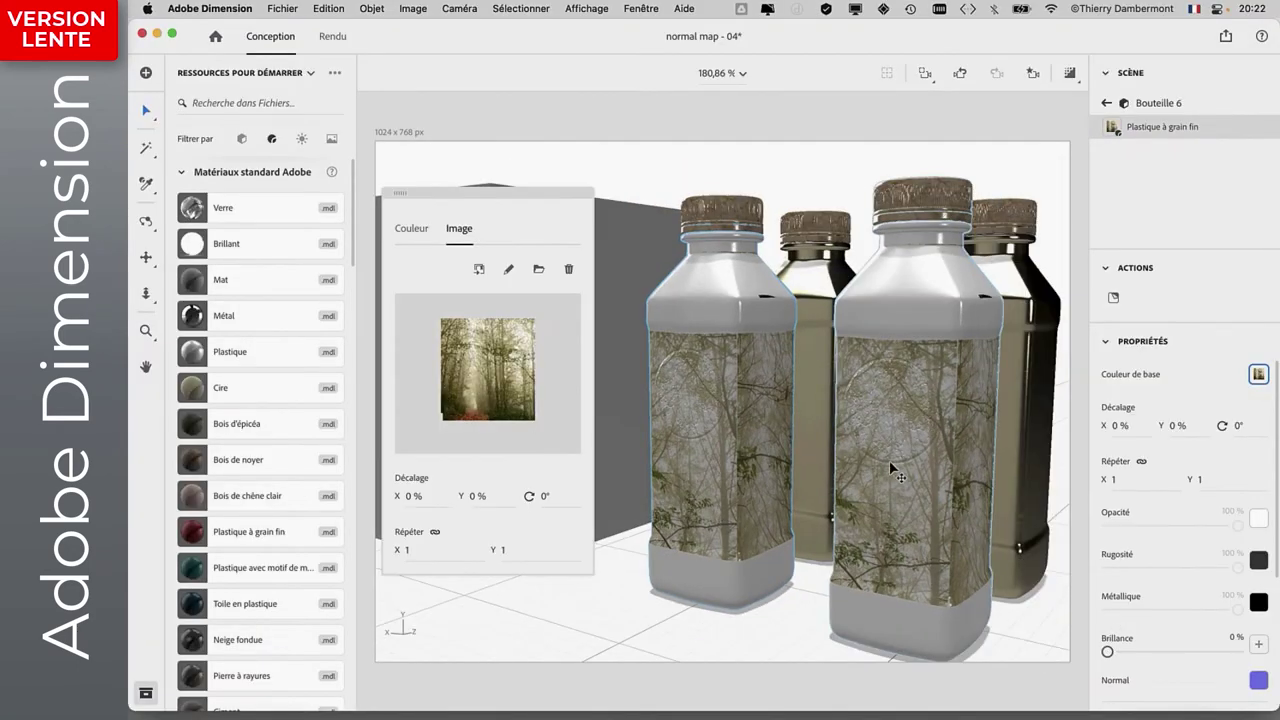
Orbit around the bottles to check the forest label, then return to Photoshop.
mouse_move(893, 468)
right_down()
mouse_move(818, 418)
mouse_move(880, 428)
mouse_move(722, 455)
mouse_move(651, 437)
mouse_move(743, 443)
mouse_move(629, 441)
mouse_move(811, 433)
right_up()
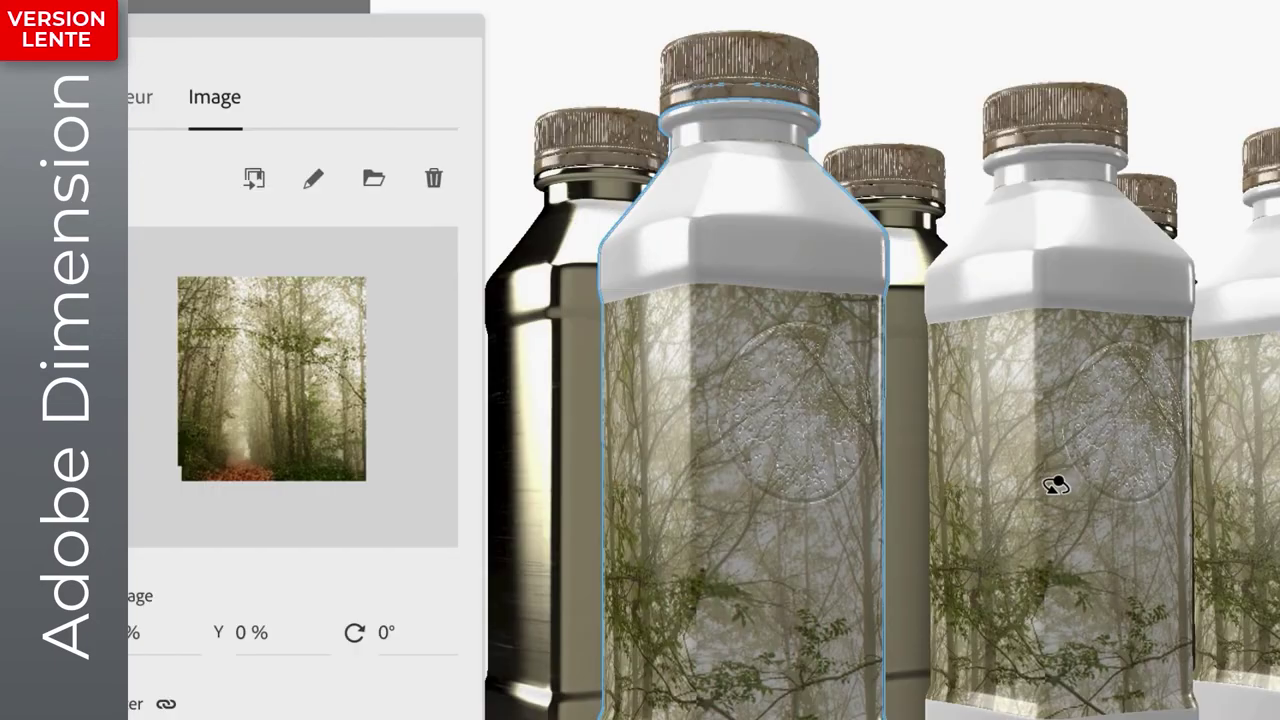
mouse_move(914, 505)
right_down()
mouse_move(1066, 497)
mouse_move(980, 491)
mouse_move(1068, 502)
mouse_move(889, 523)
mouse_move(923, 531)
mouse_move(889, 549)
mouse_move(608, 527)
mouse_move(929, 520)
mouse_move(563, 491)
mouse_move(670, 553)
mouse_move(943, 526)
mouse_move(980, 443)
right_up()
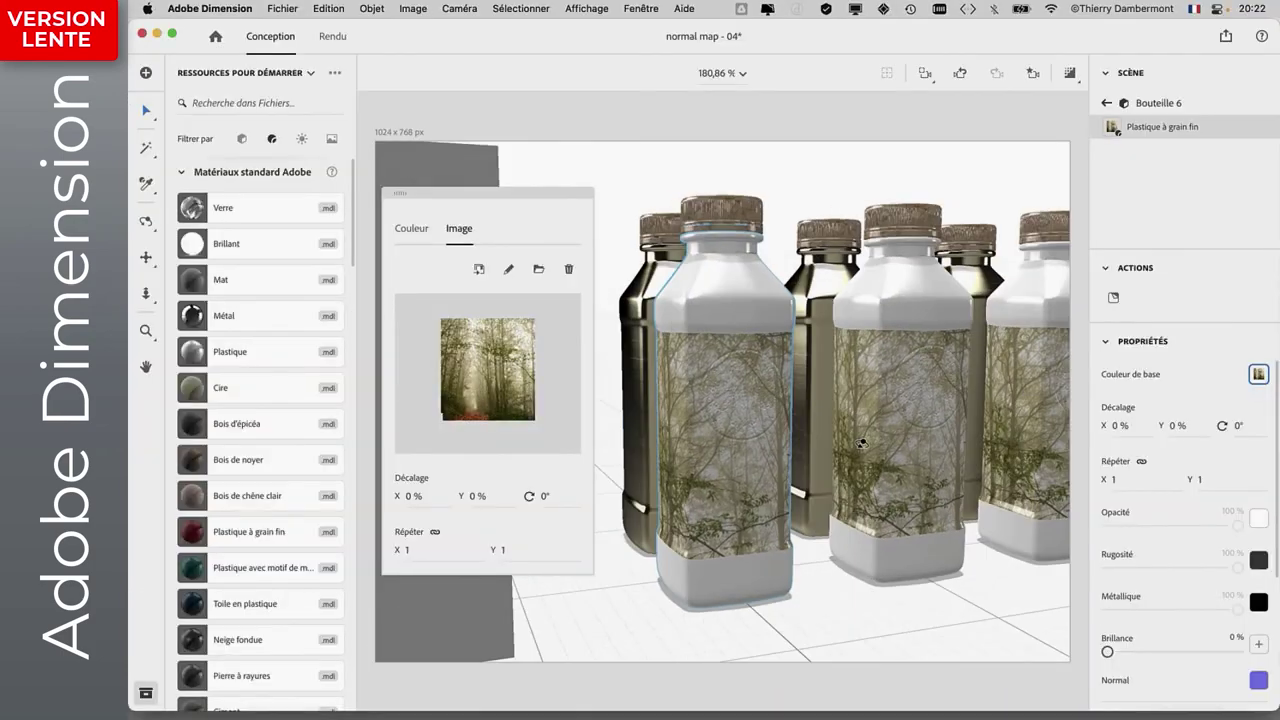
right_drag(880, 422, 757, 397)
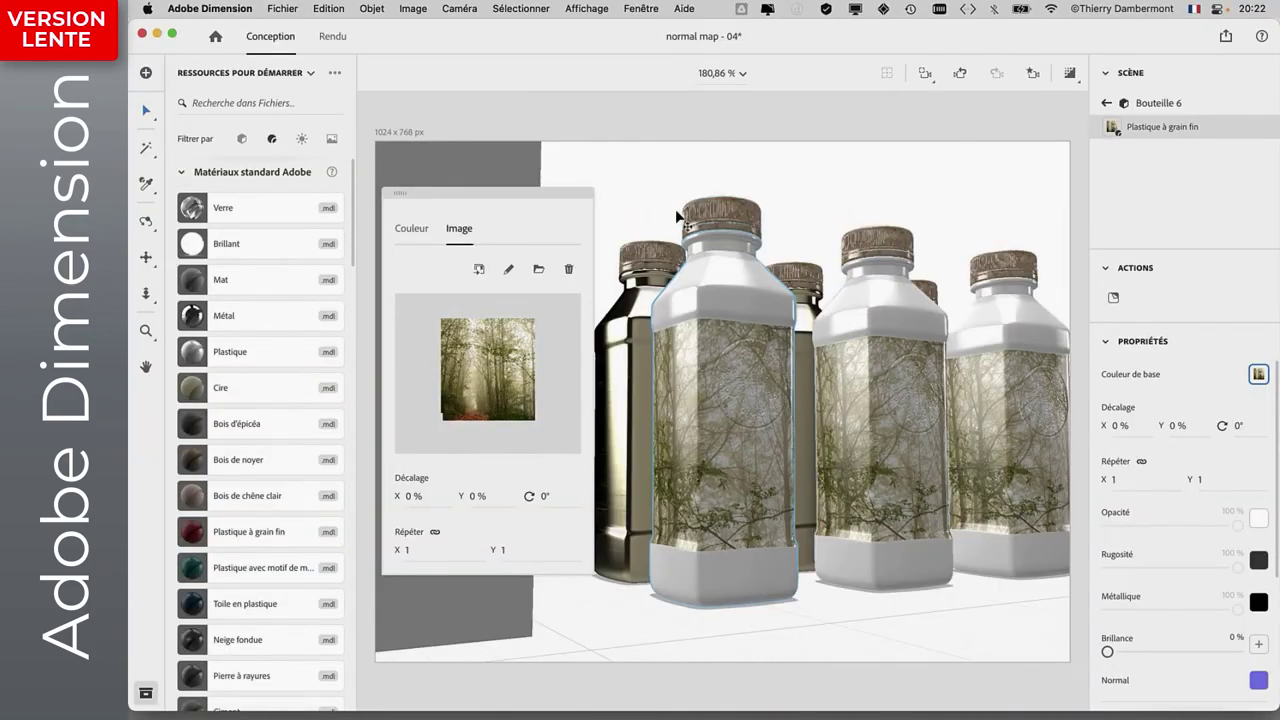
key(super+Tab)
click(510, 356)
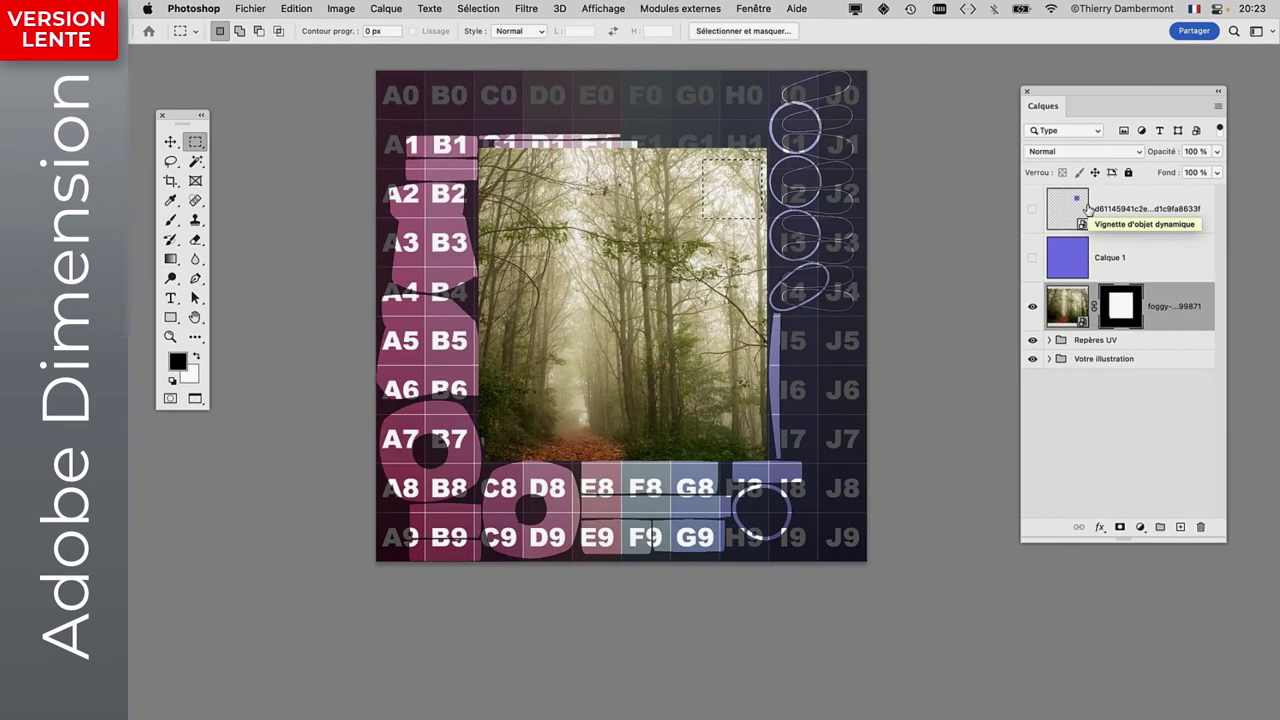
Show the normal-map layer and draw an elliptical selection over the disc.
click(1032, 209)
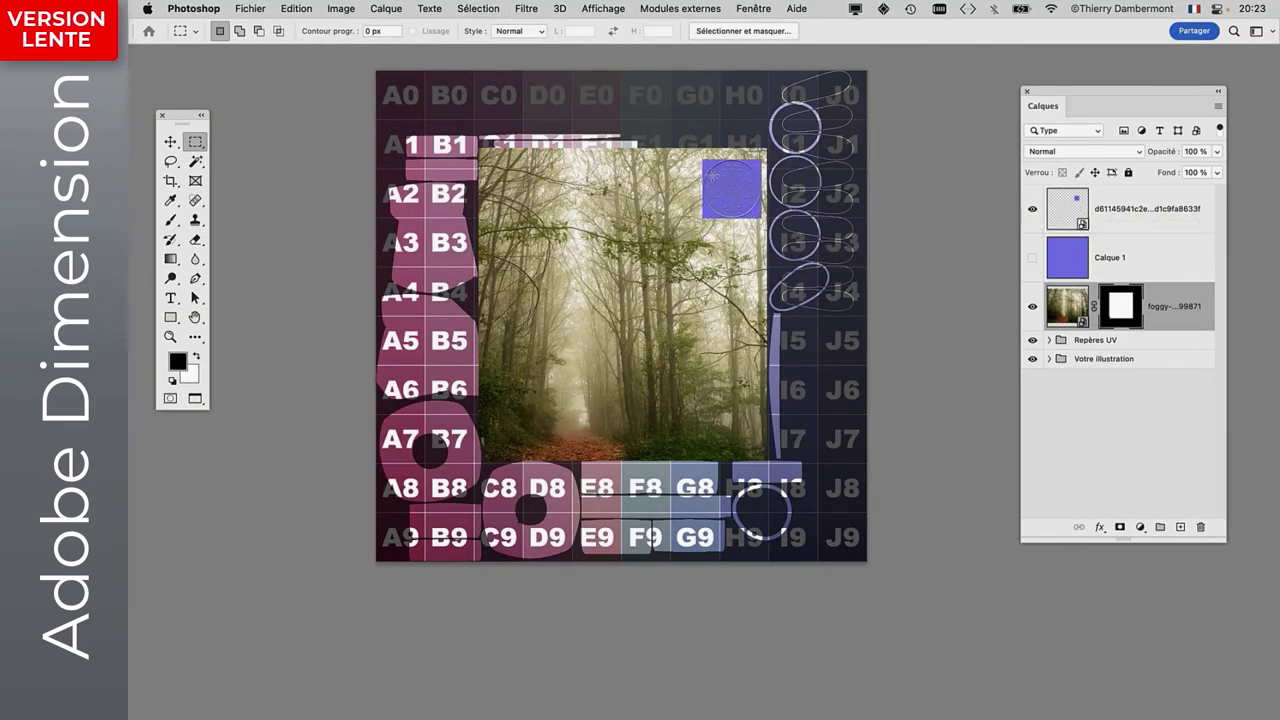
alt+scroll(711, 175, up, 5)
alt+scroll(735, 176, up, 5)
alt+scroll(740, 185, down, 3)
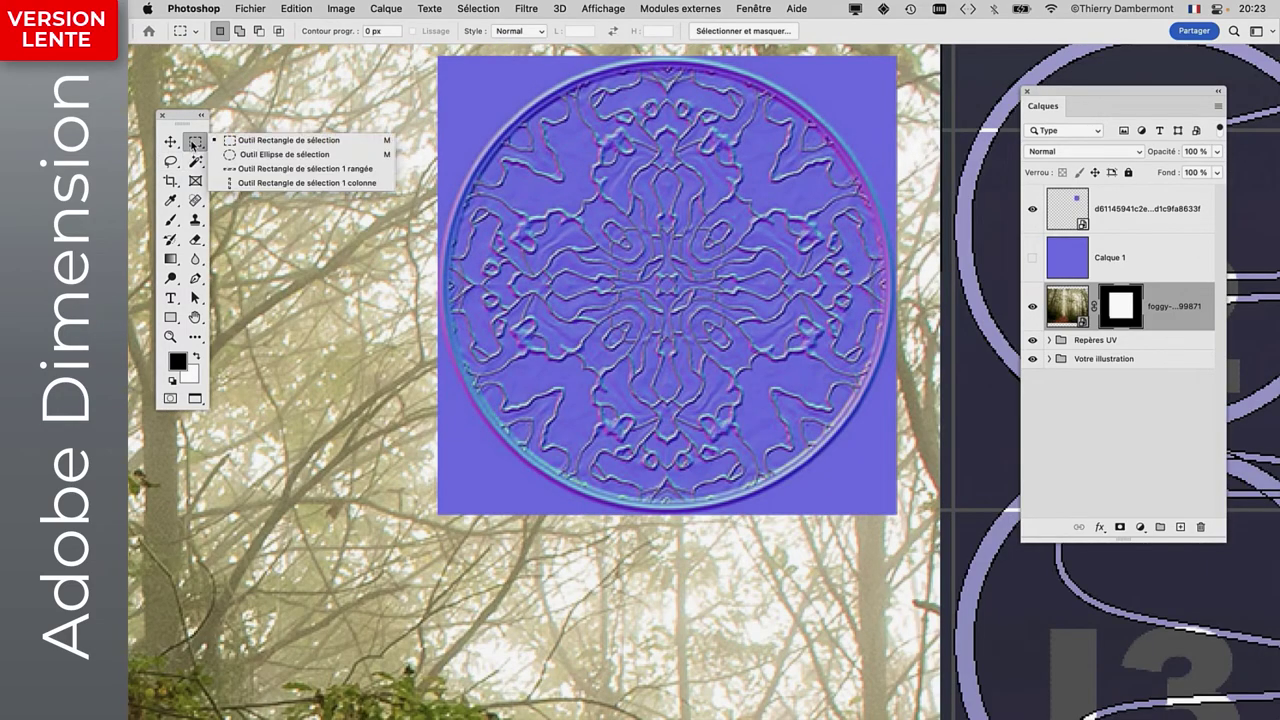
drag(193, 144, 245, 156)
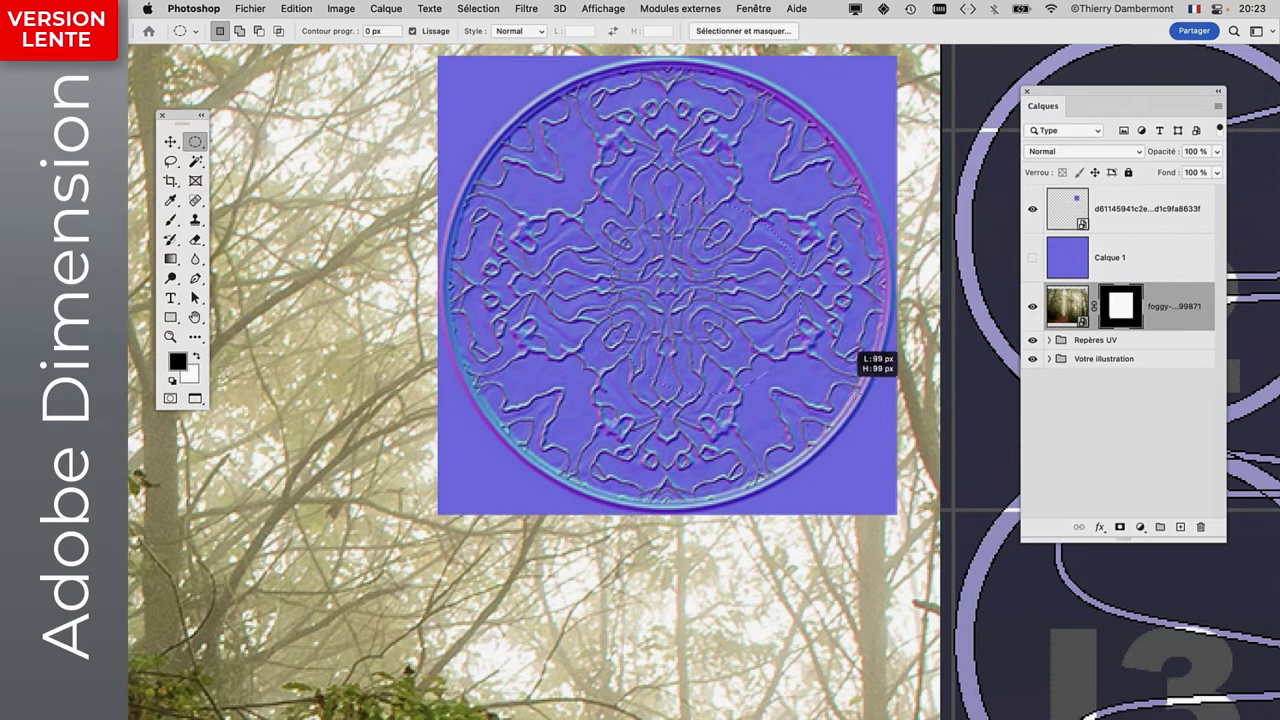
drag(614, 205, 808, 404)
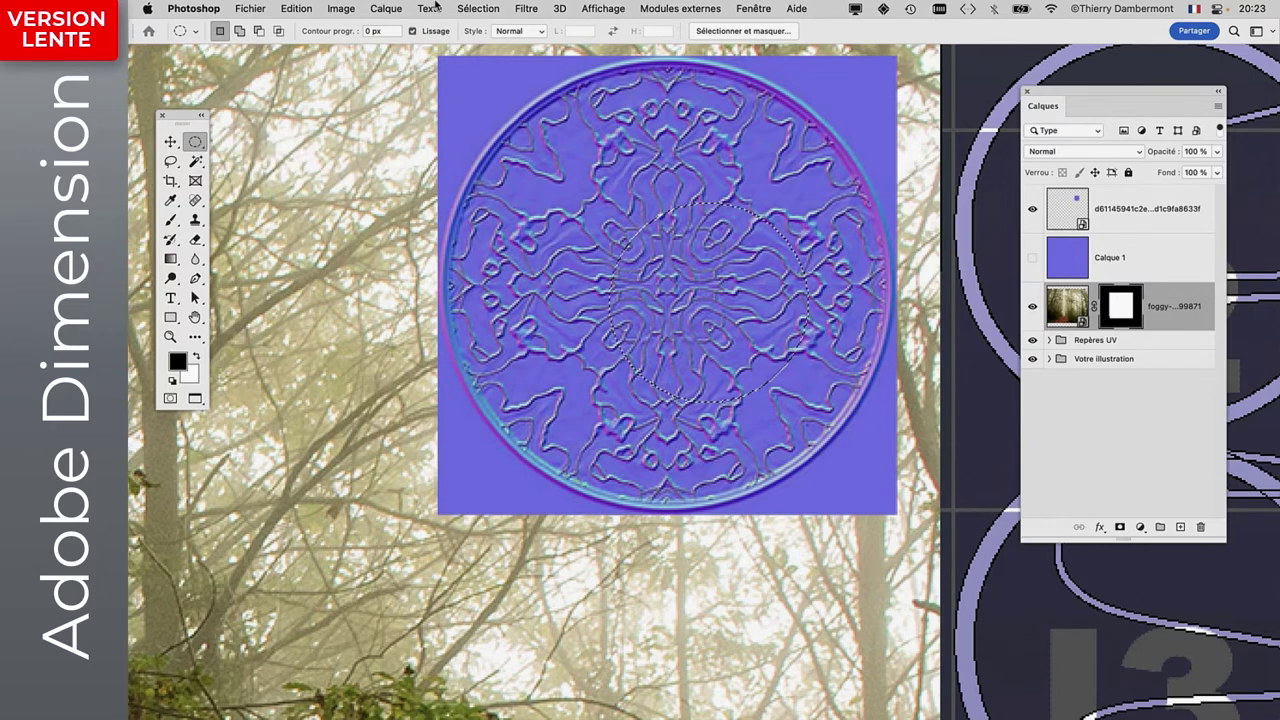
Transform the selection to about 229,78 % and align it with the coin's rim.
click(478, 8)
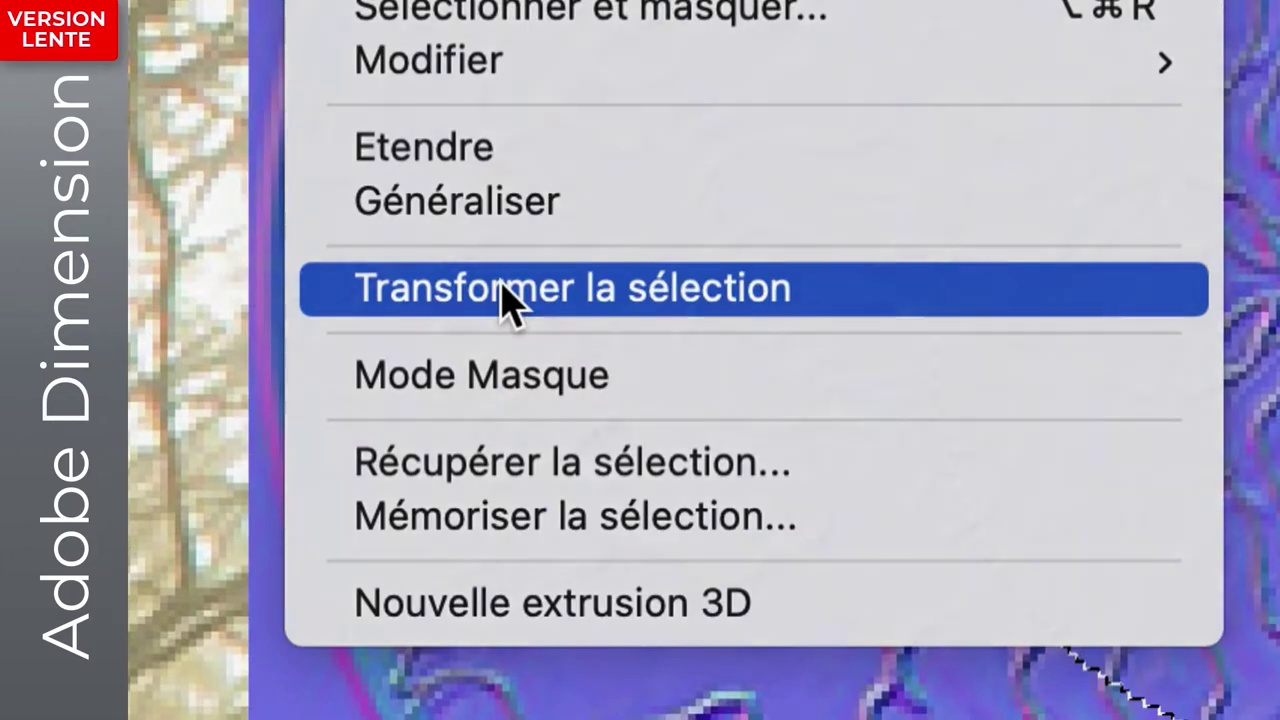
click(503, 290)
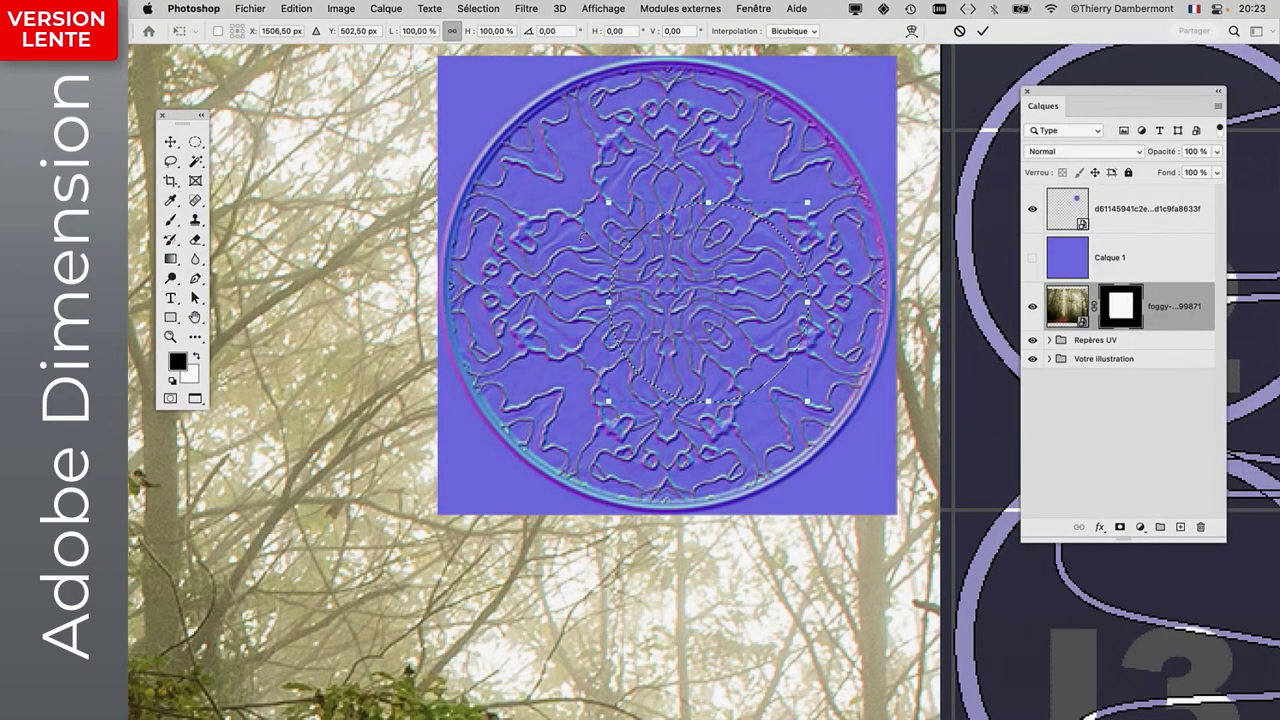
drag(808, 401, 930, 523)
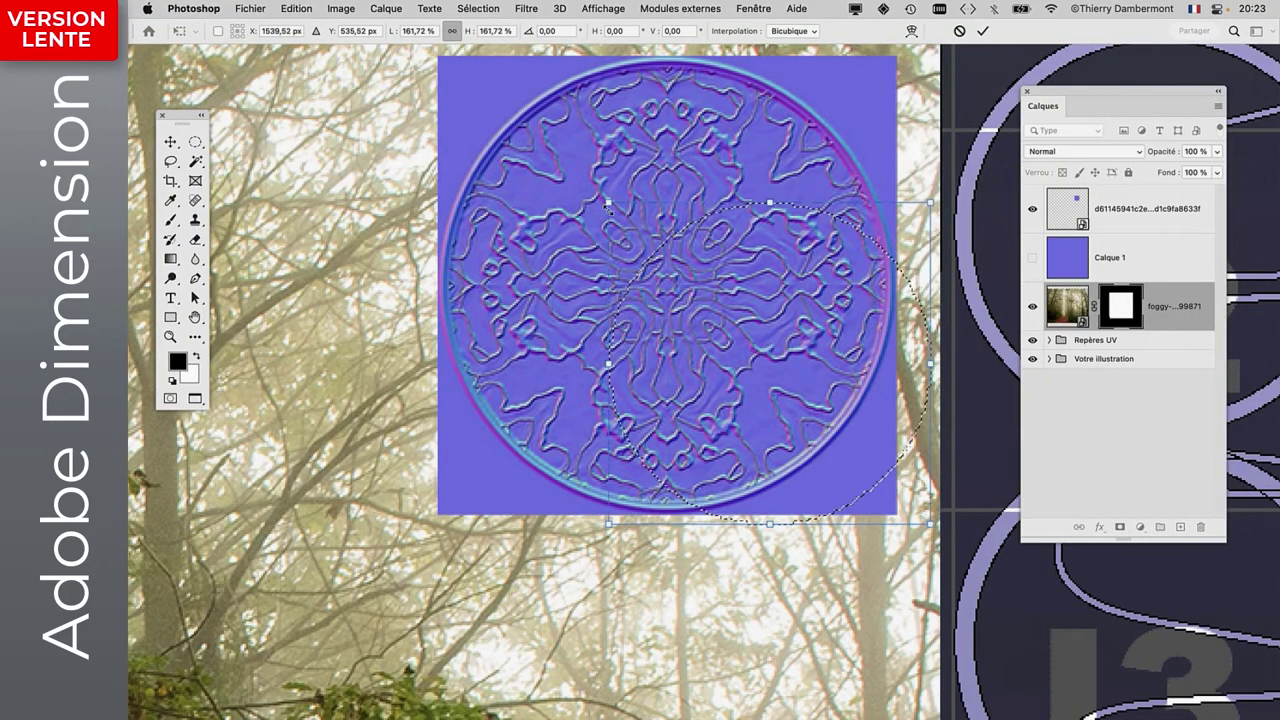
drag(608, 202, 436, 102)
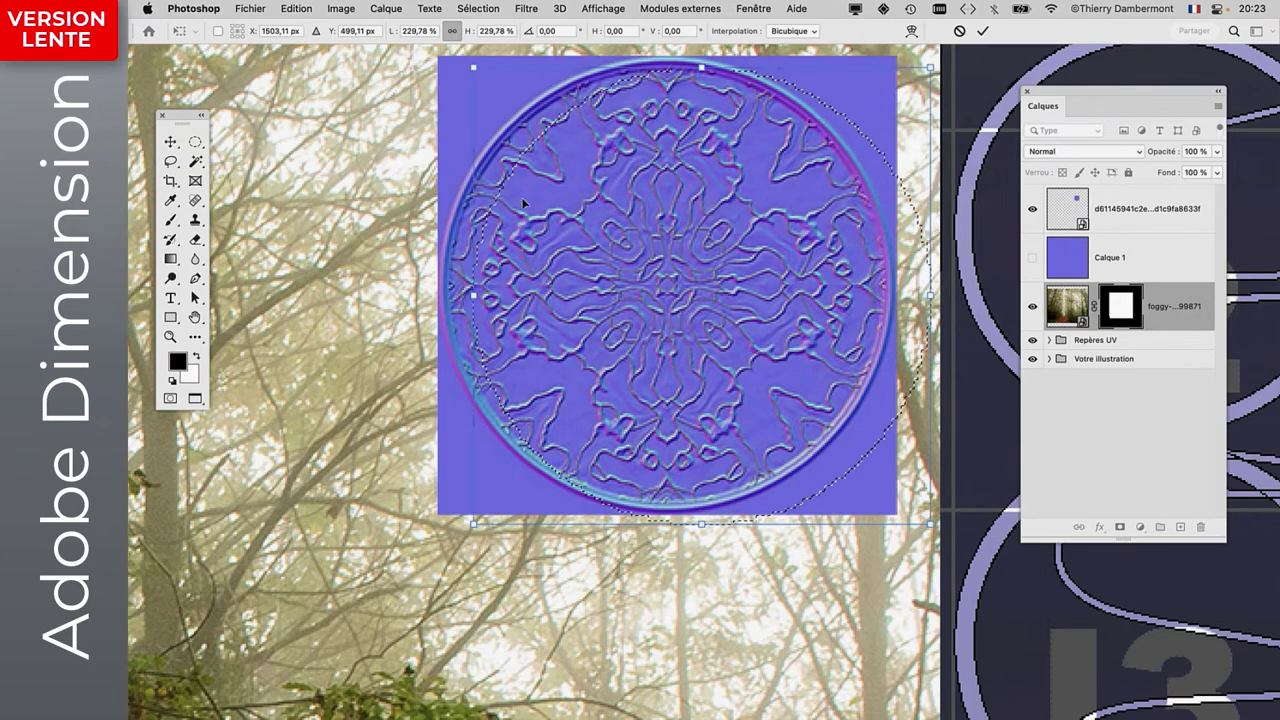
drag(727, 343, 700, 336)
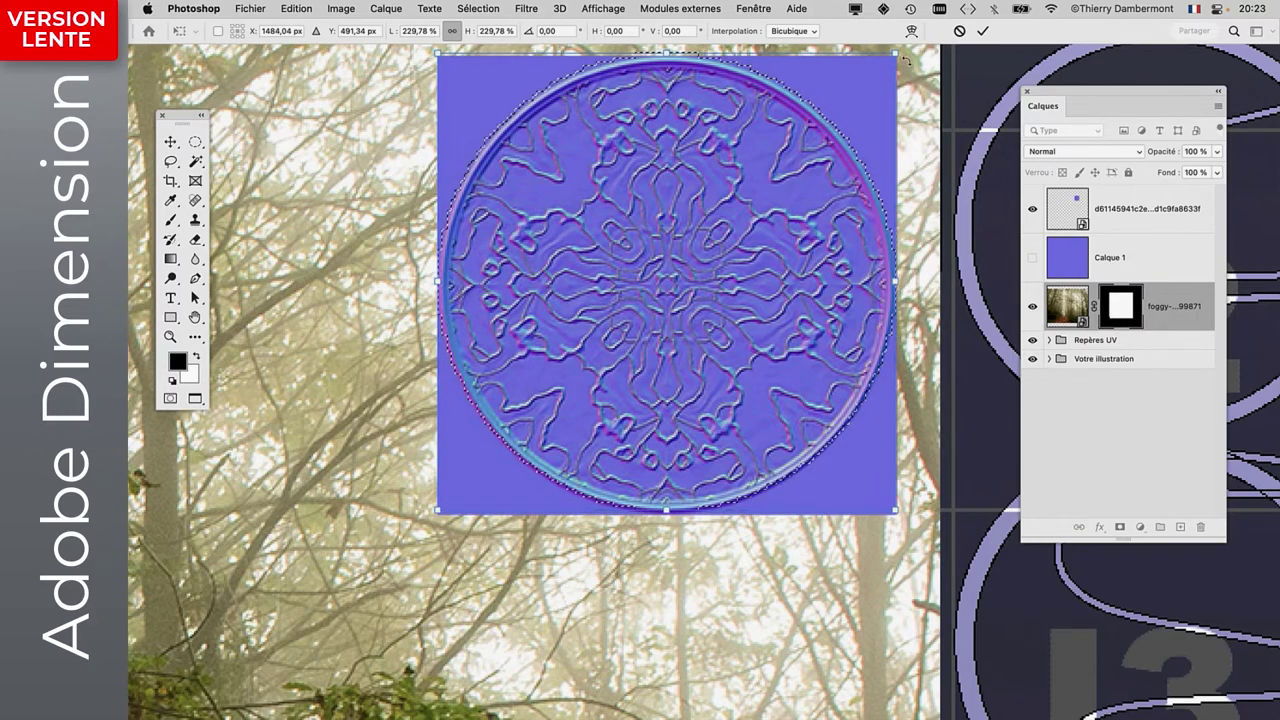
key(Return)
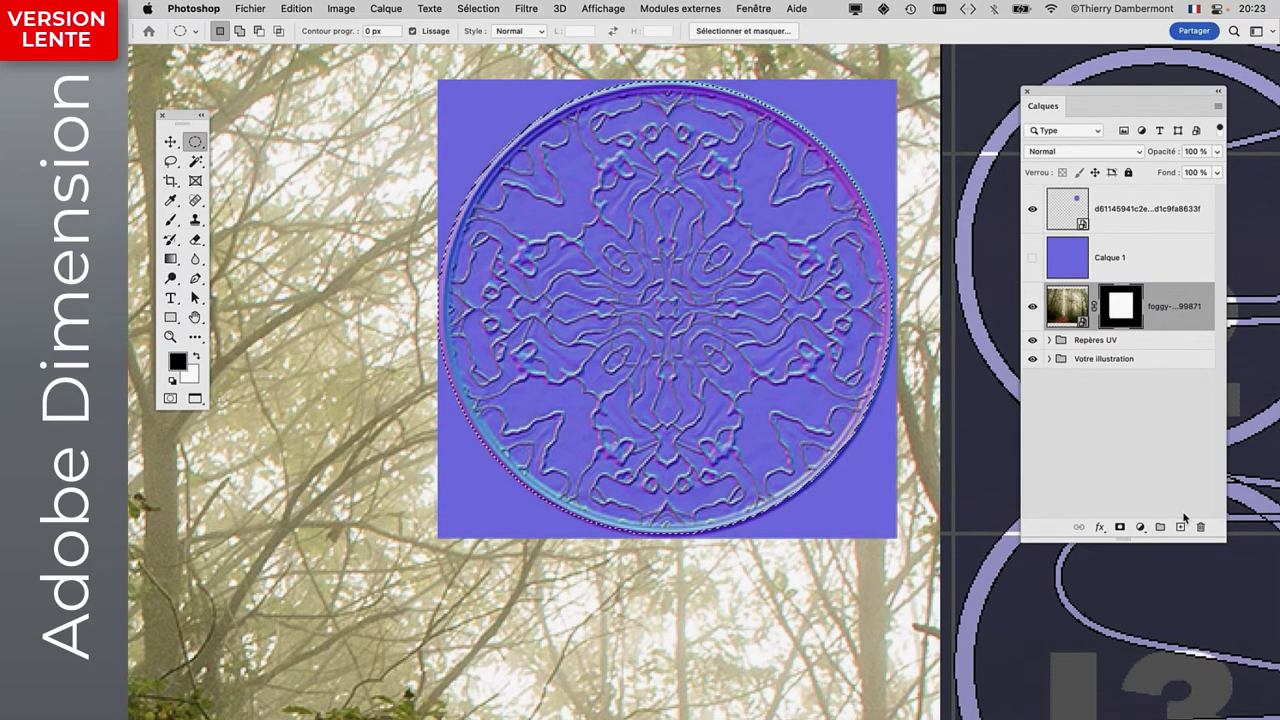
Fill the circular selection with light green on a new layer, Calque 2.
click(1180, 526)
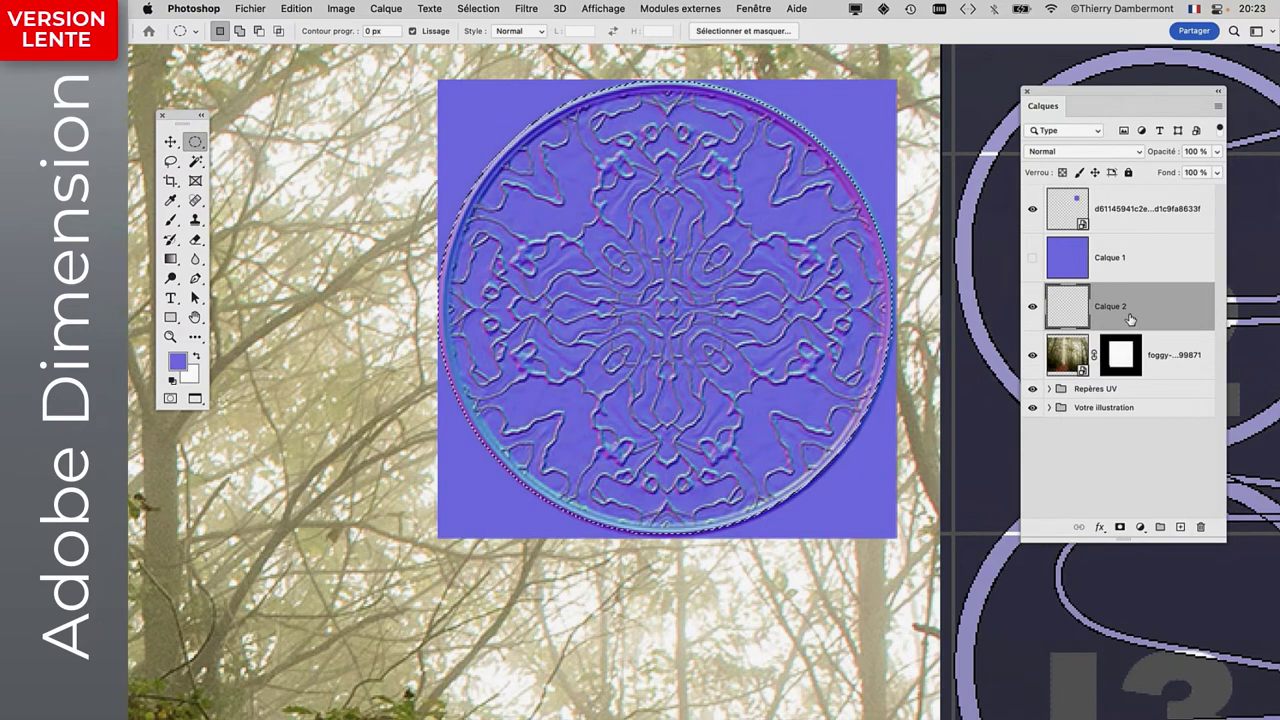
key(shift+F5)
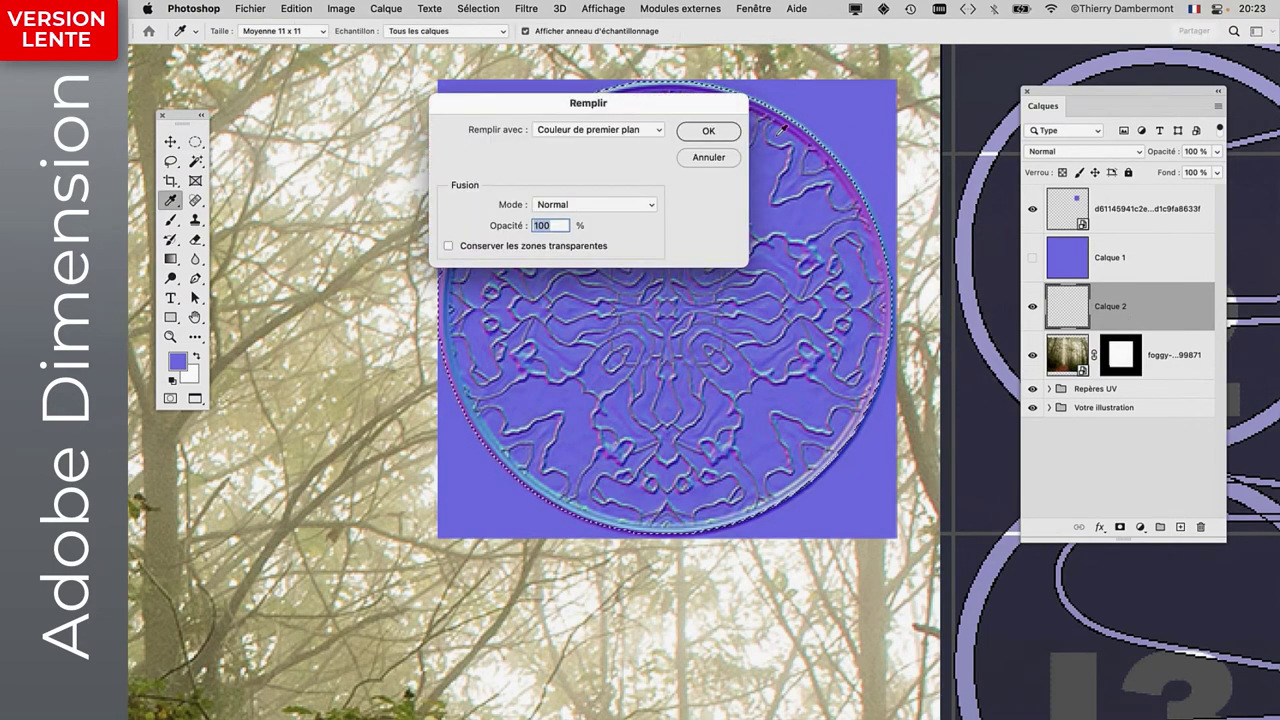
click(562, 136)
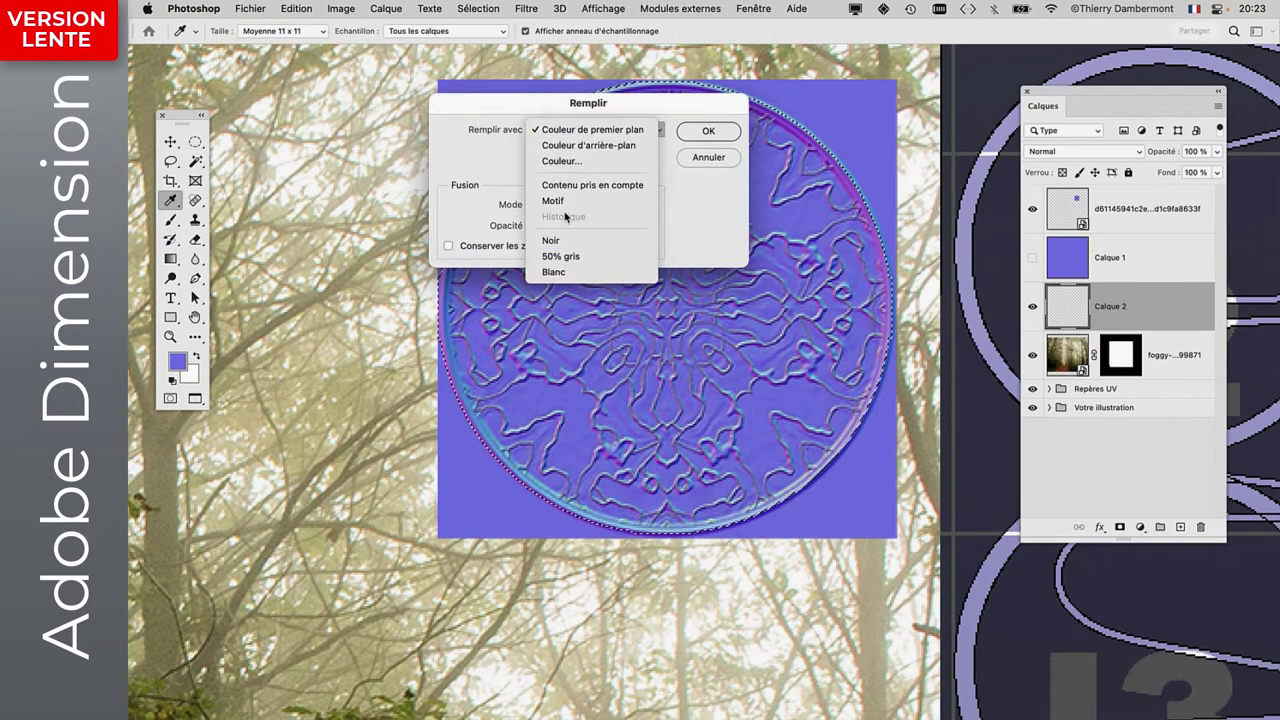
click(561, 161)
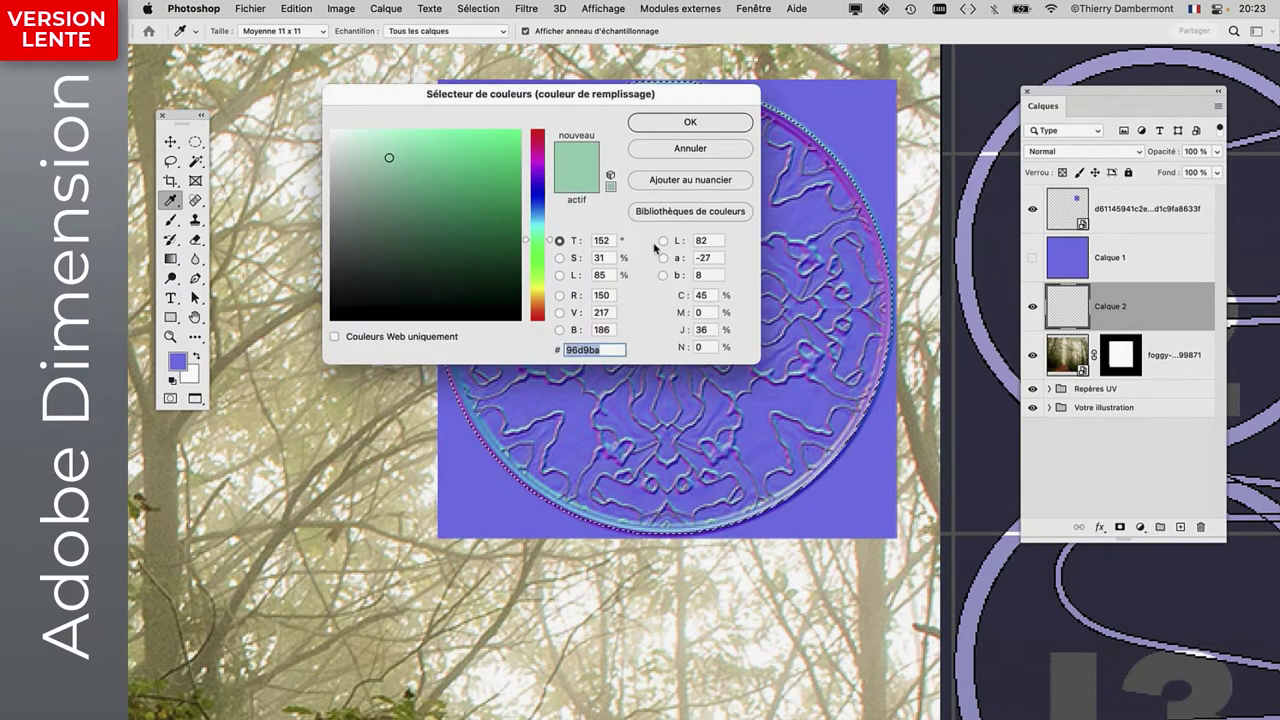
click(436, 159)
click(655, 117)
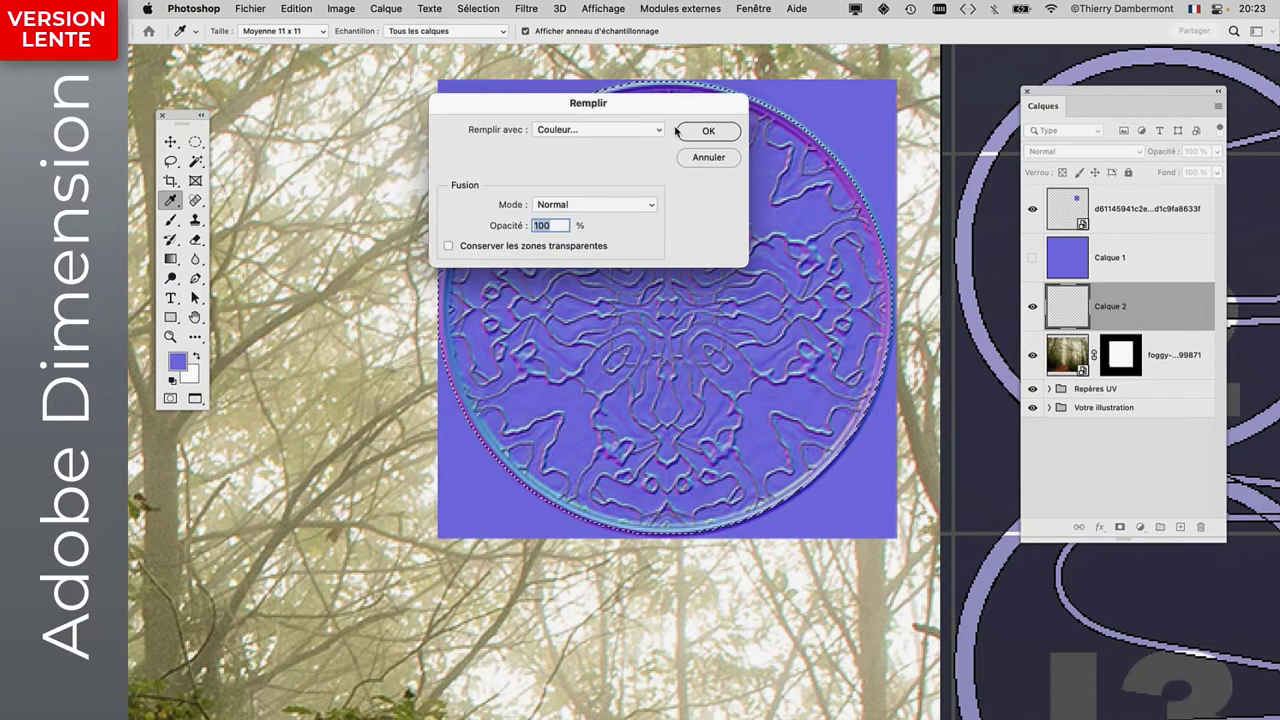
click(704, 129)
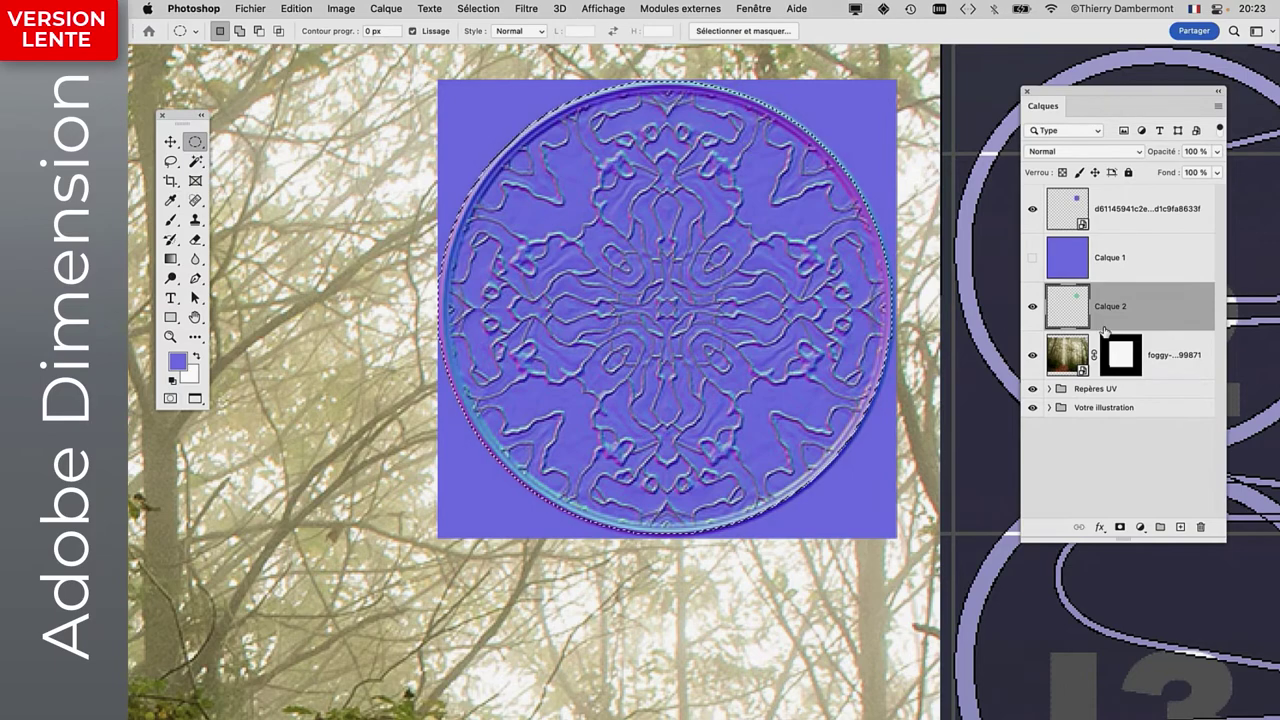
Hide the purple normal-map layer and switch to Adobe Dimension.
click(1033, 210)
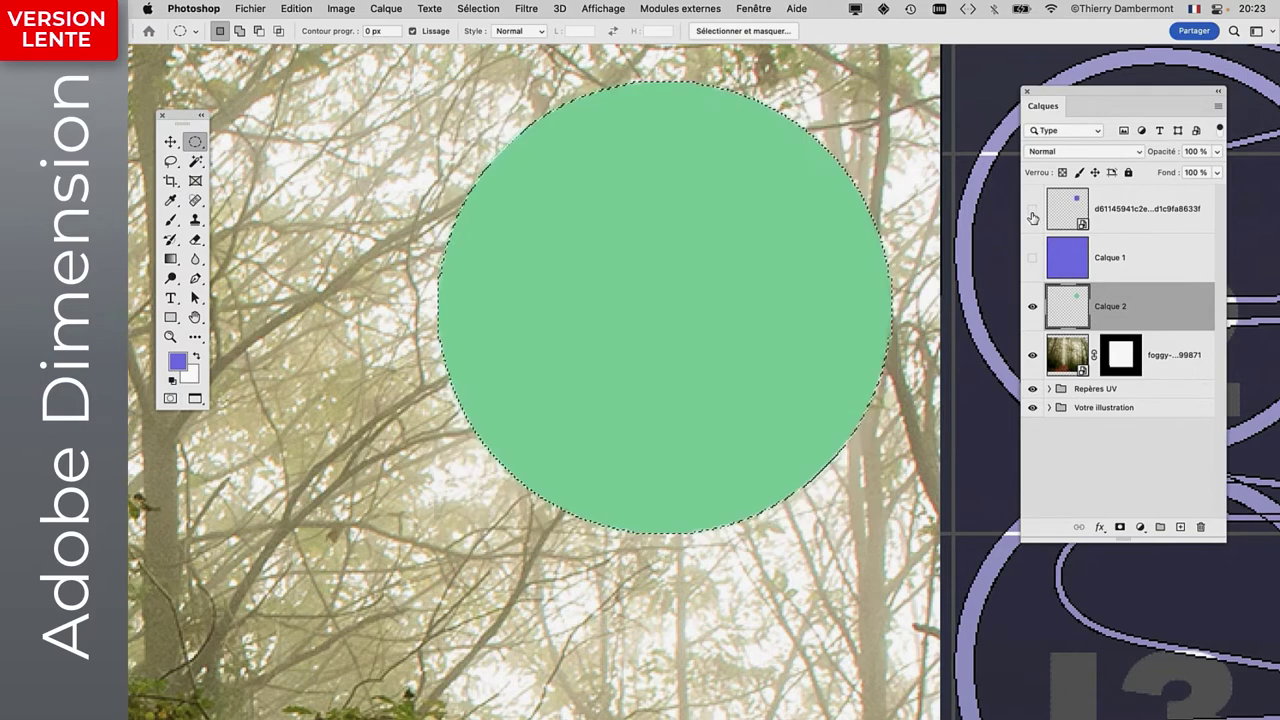
alt+scroll(797, 482, down, 2)
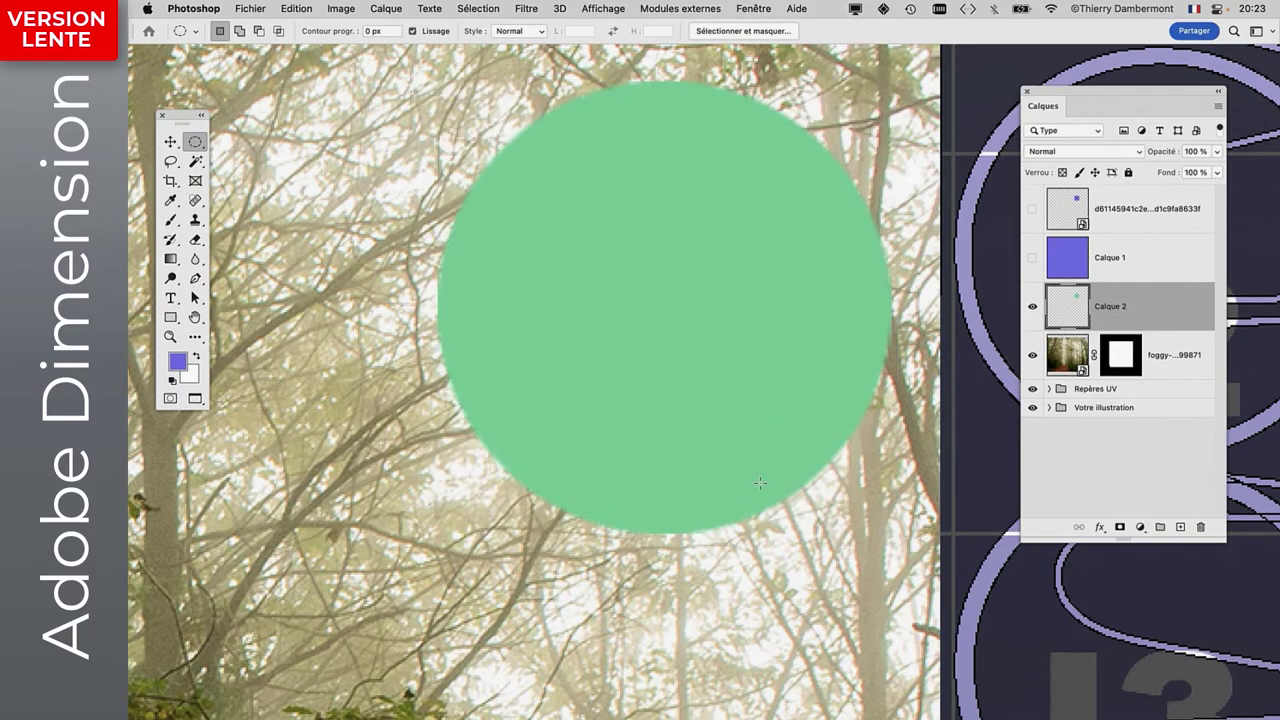
alt+scroll(785, 485, down, 2)
alt+scroll(765, 489, down, 2)
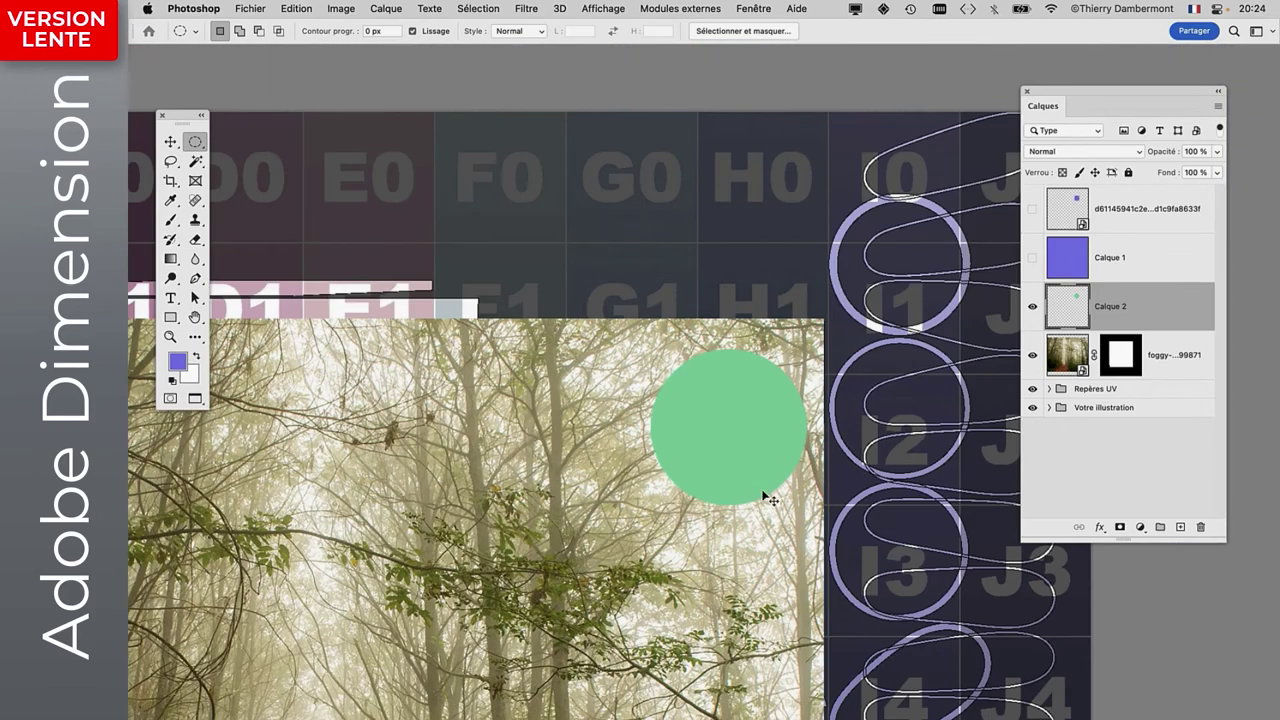
key(super+Tab)
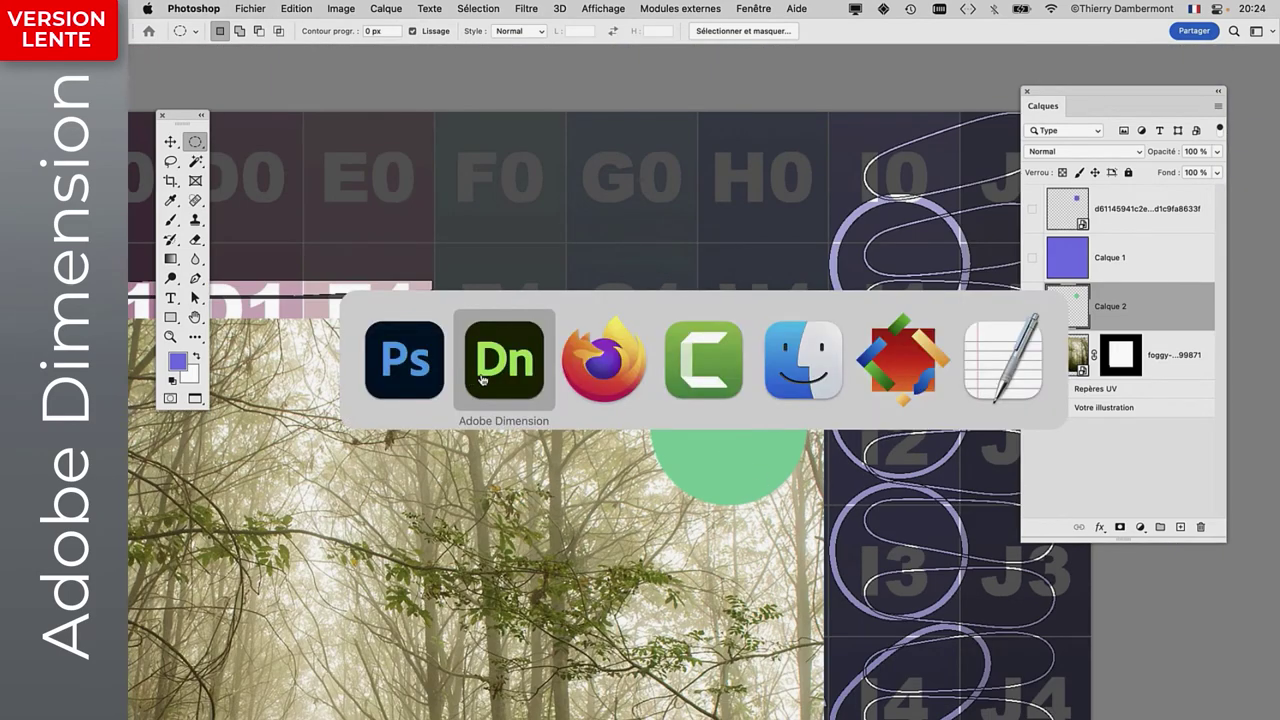
click(481, 378)
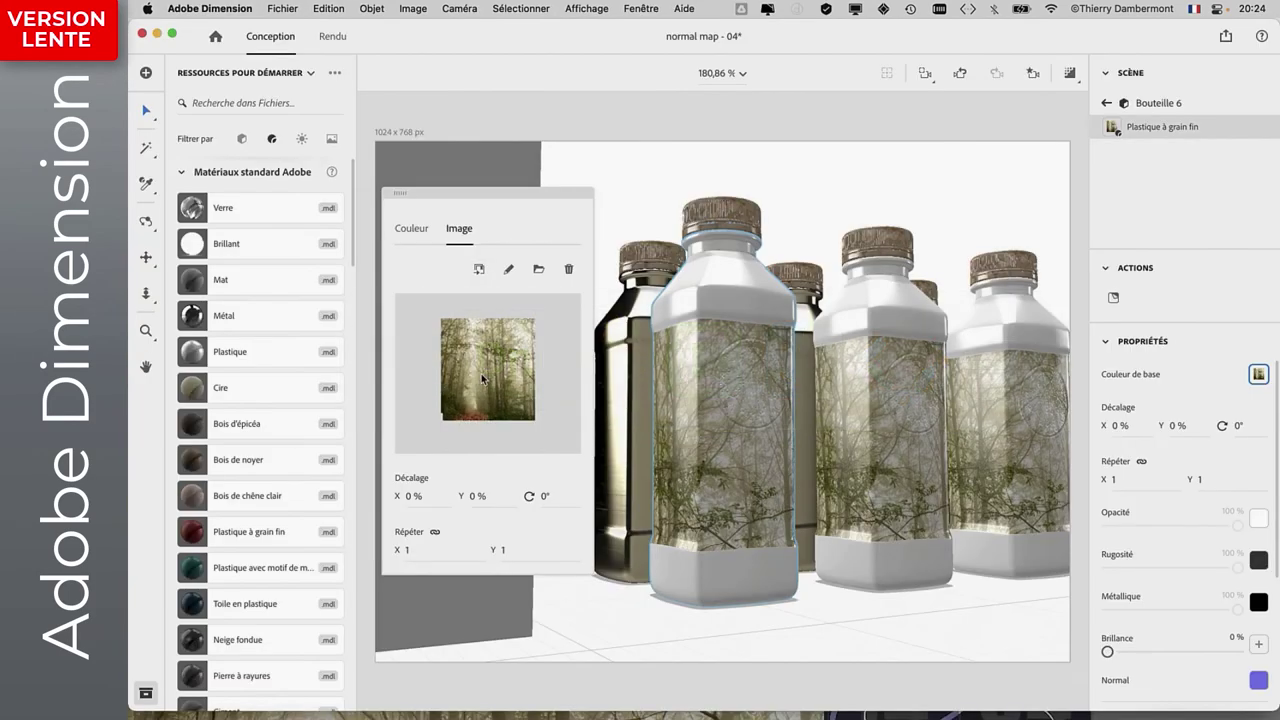
Refresh the base colour texture so bottles show green discs and lettered grid bands.
click(1257, 376)
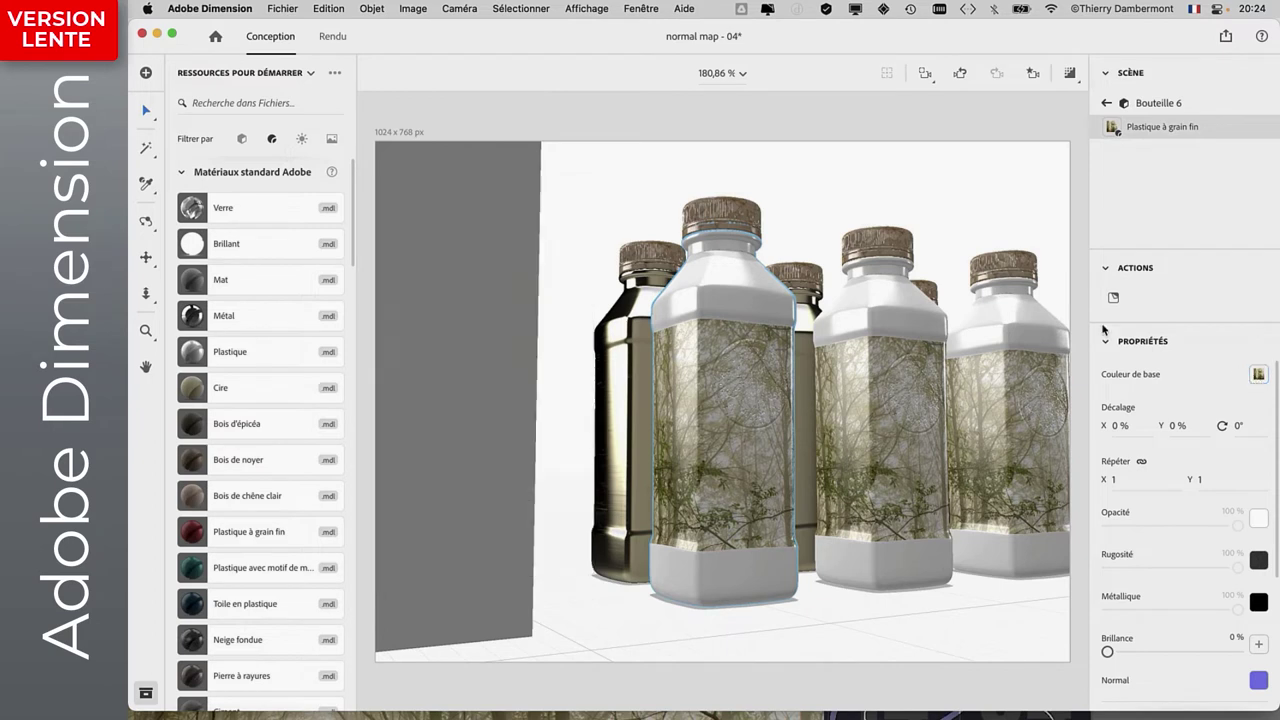
click(1261, 376)
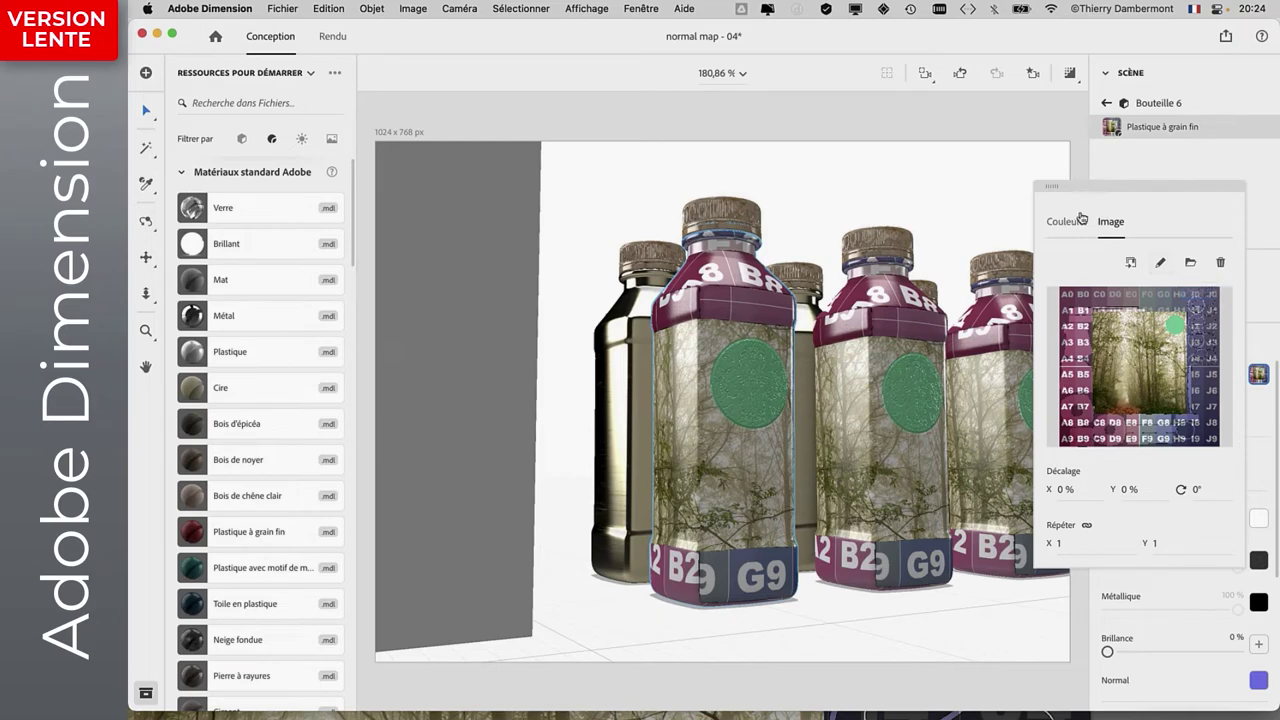
drag(1070, 197, 244, 204)
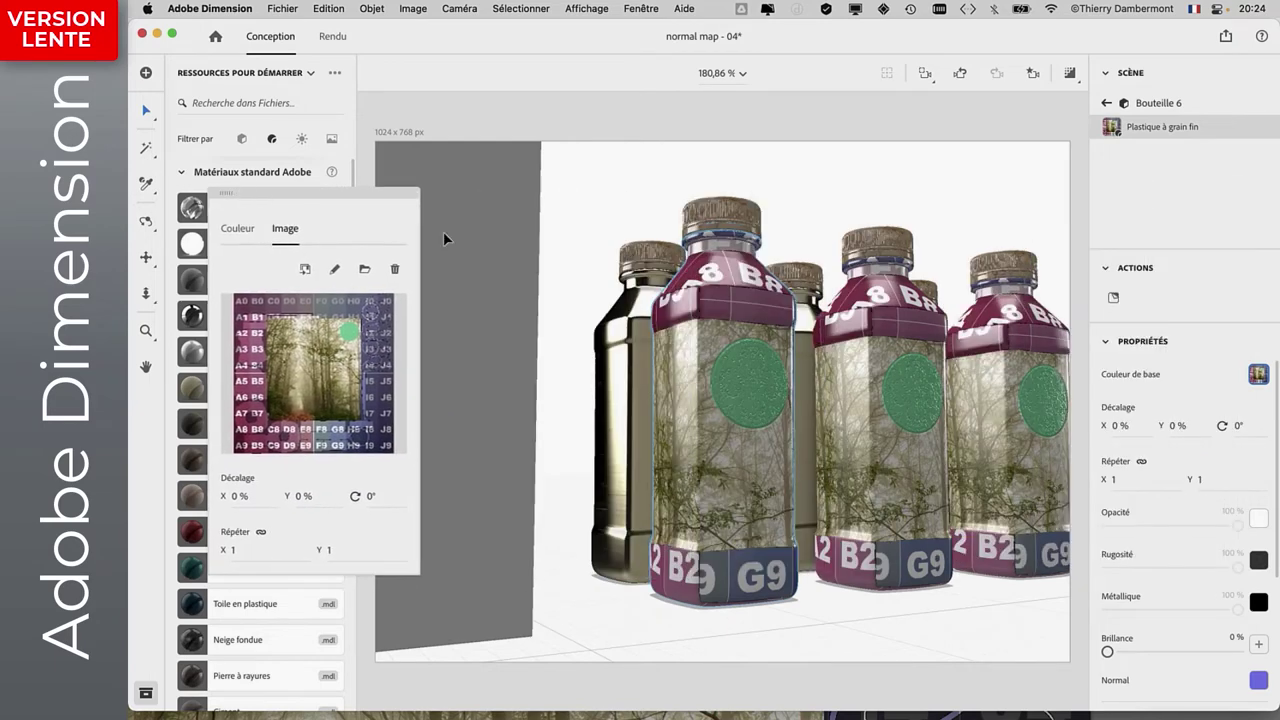
click(478, 300)
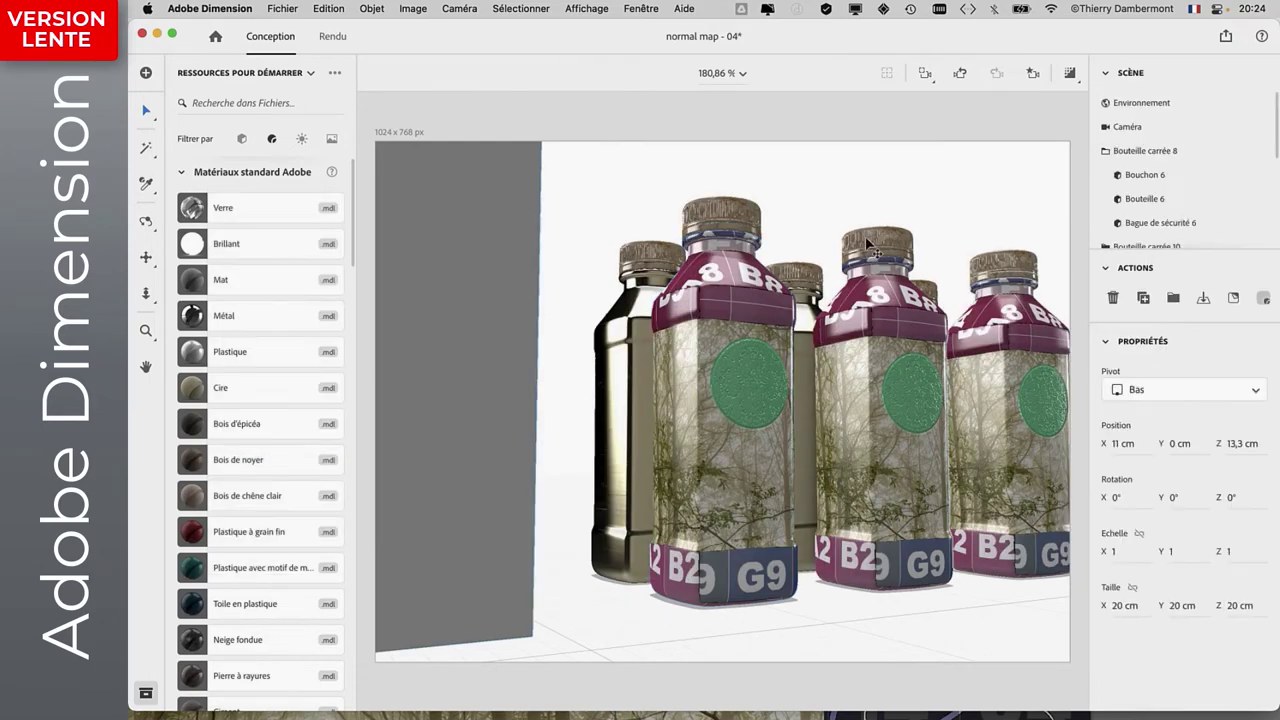
Hide the Repères UV guide grid group in Photoshop, then return to Dimension.
key(super+Tab)
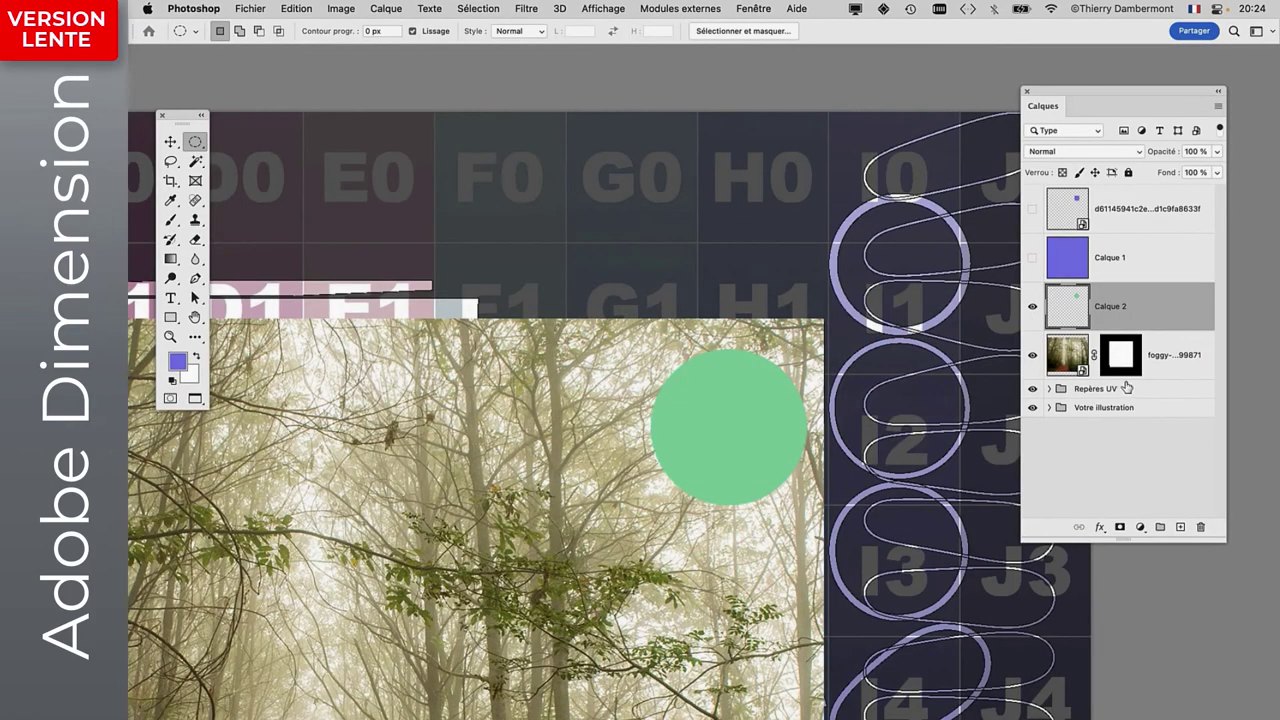
alt+scroll(787, 375, down, 1)
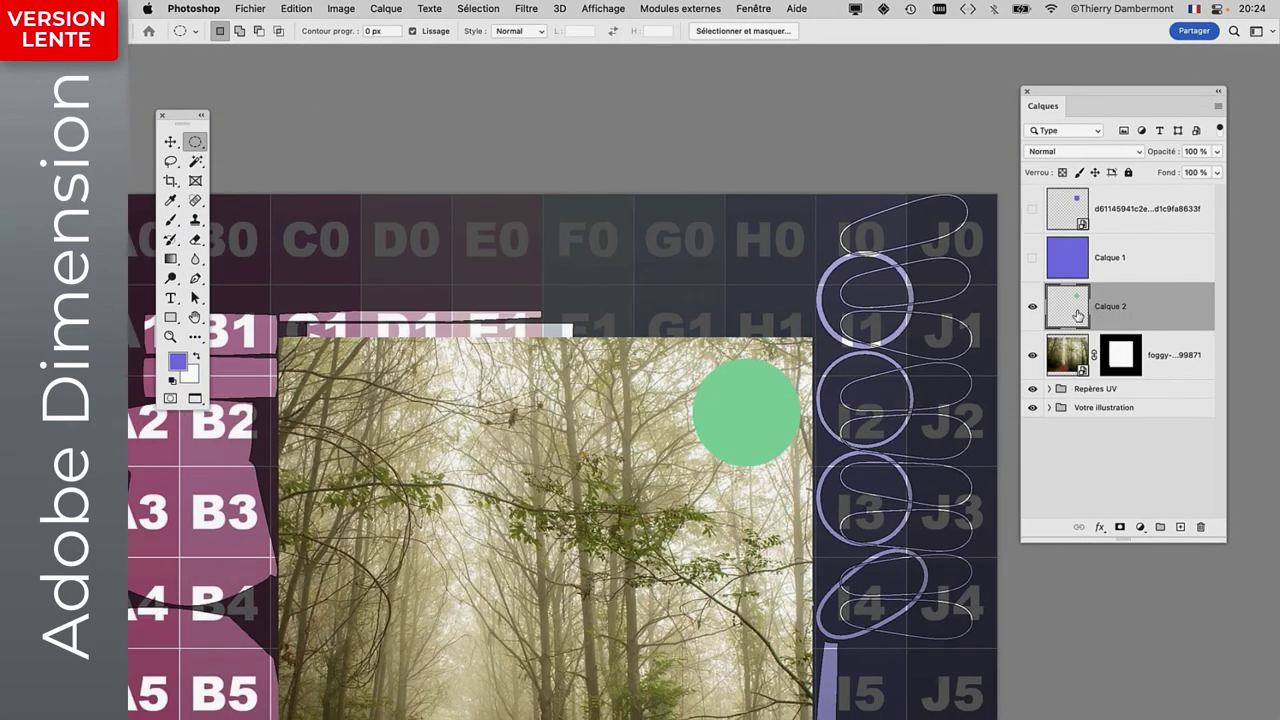
click(1033, 389)
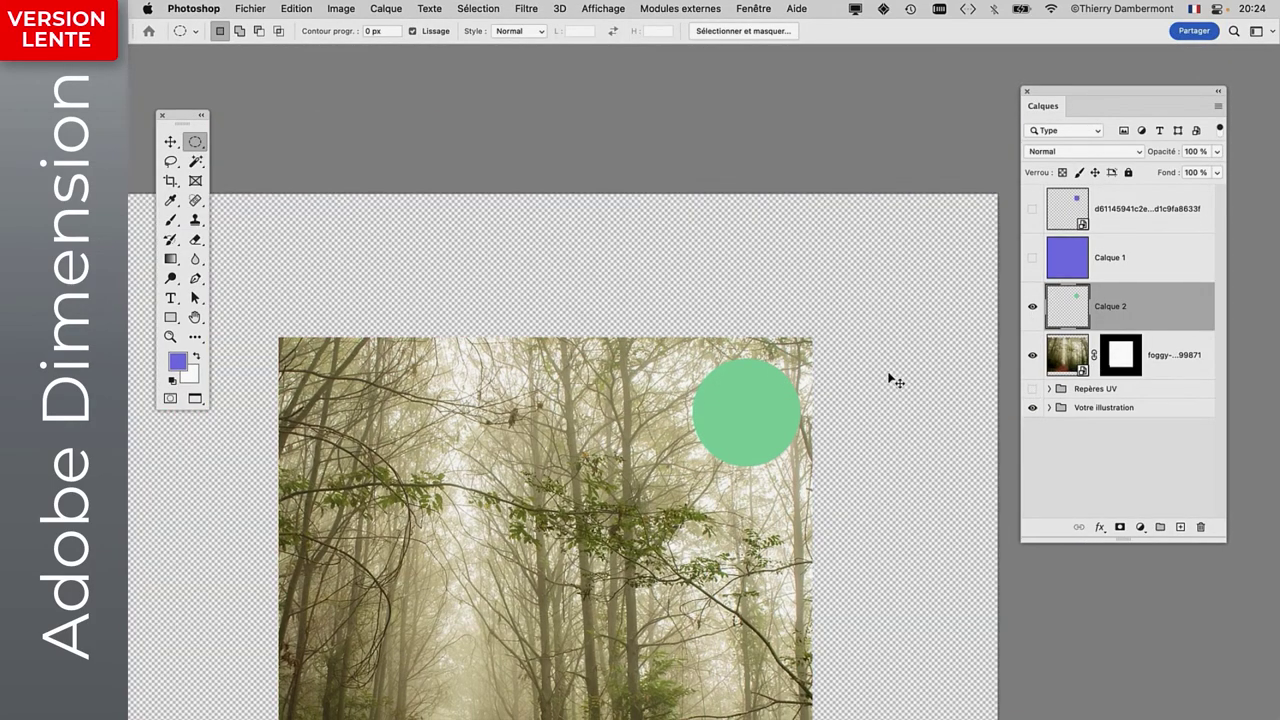
key(super+Tab)
key(super+Tab)
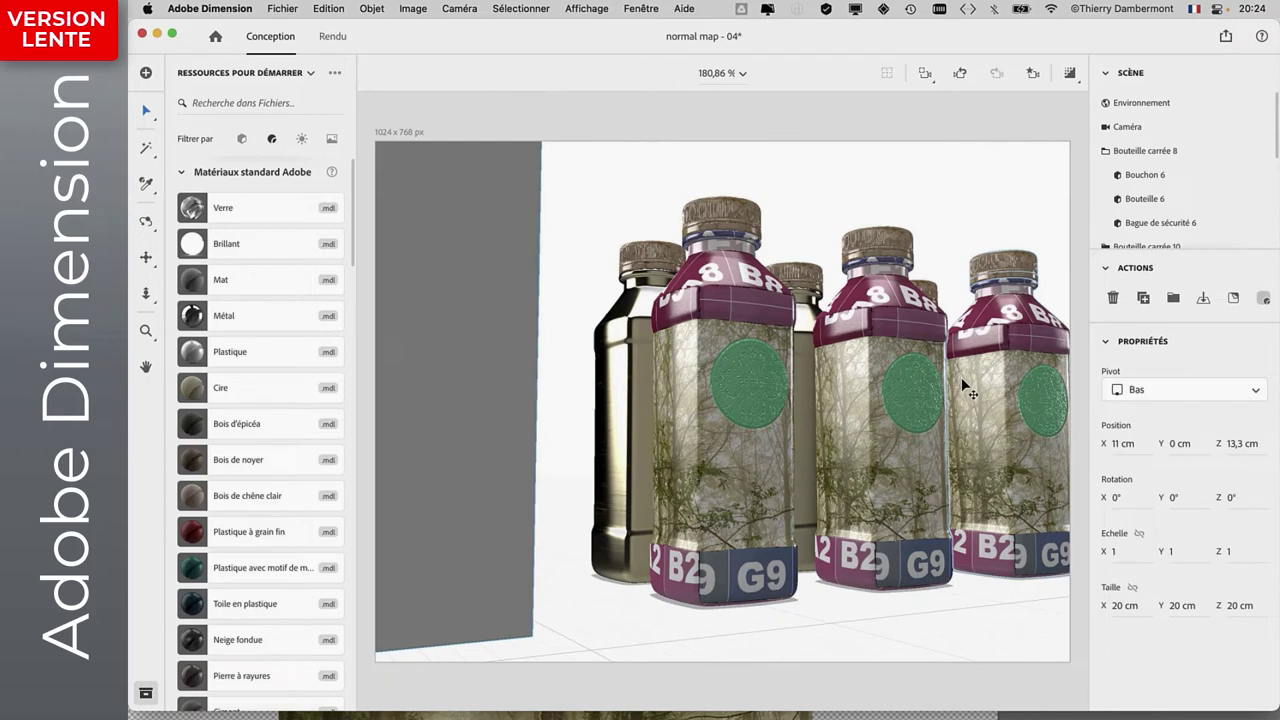
Swap the bottle material's base colour image for a fresh IMAGE DE FOND_Bouteille_6_UV.psd.
right_drag(982, 220, 848, 289)
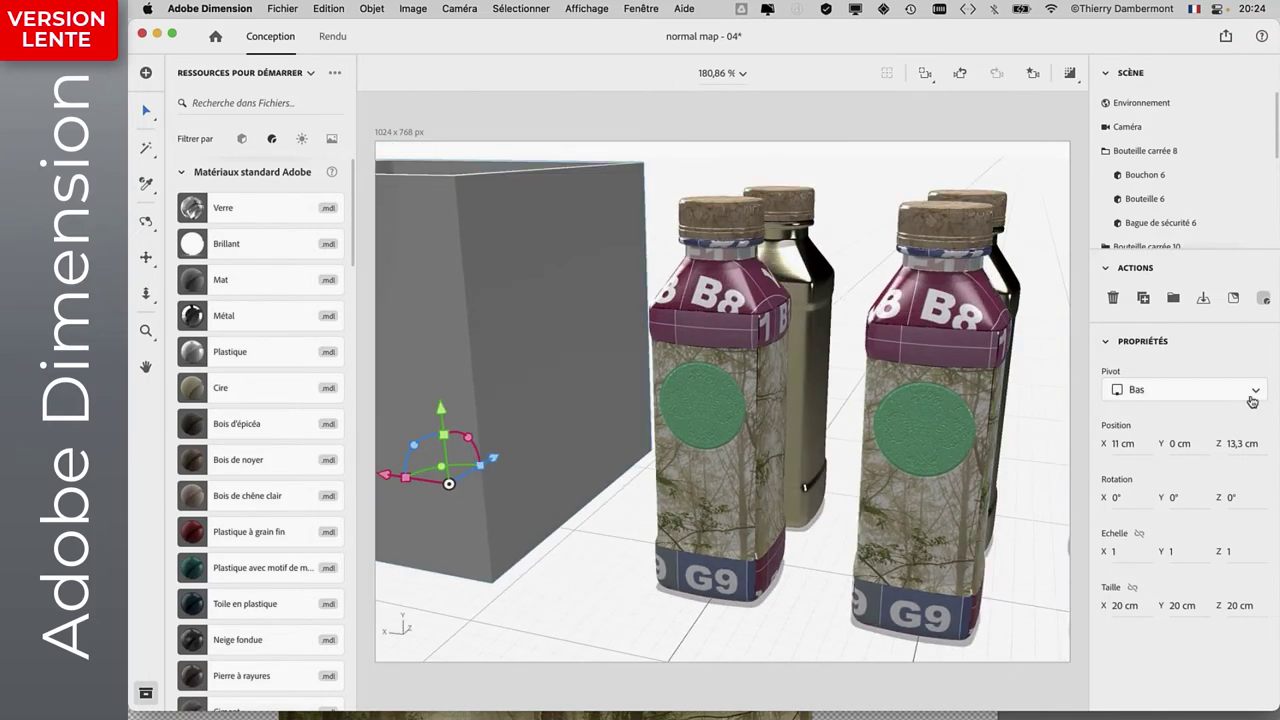
click(761, 390)
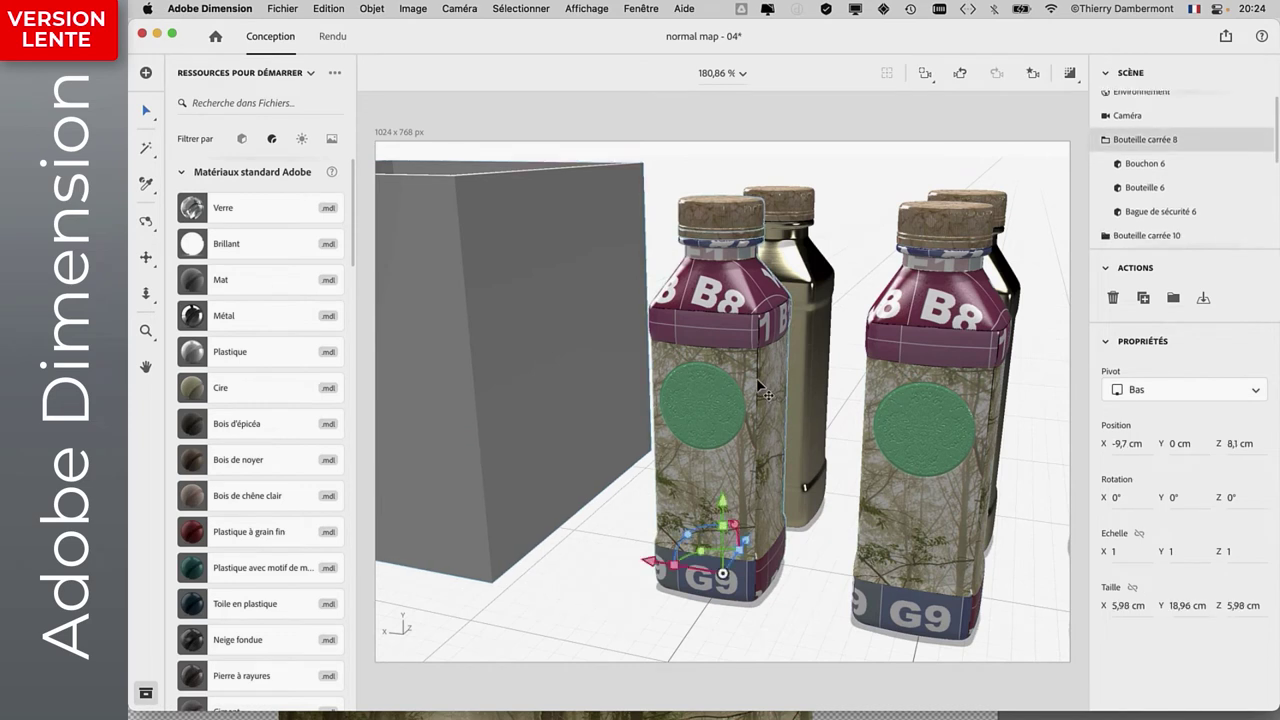
double_click(759, 385)
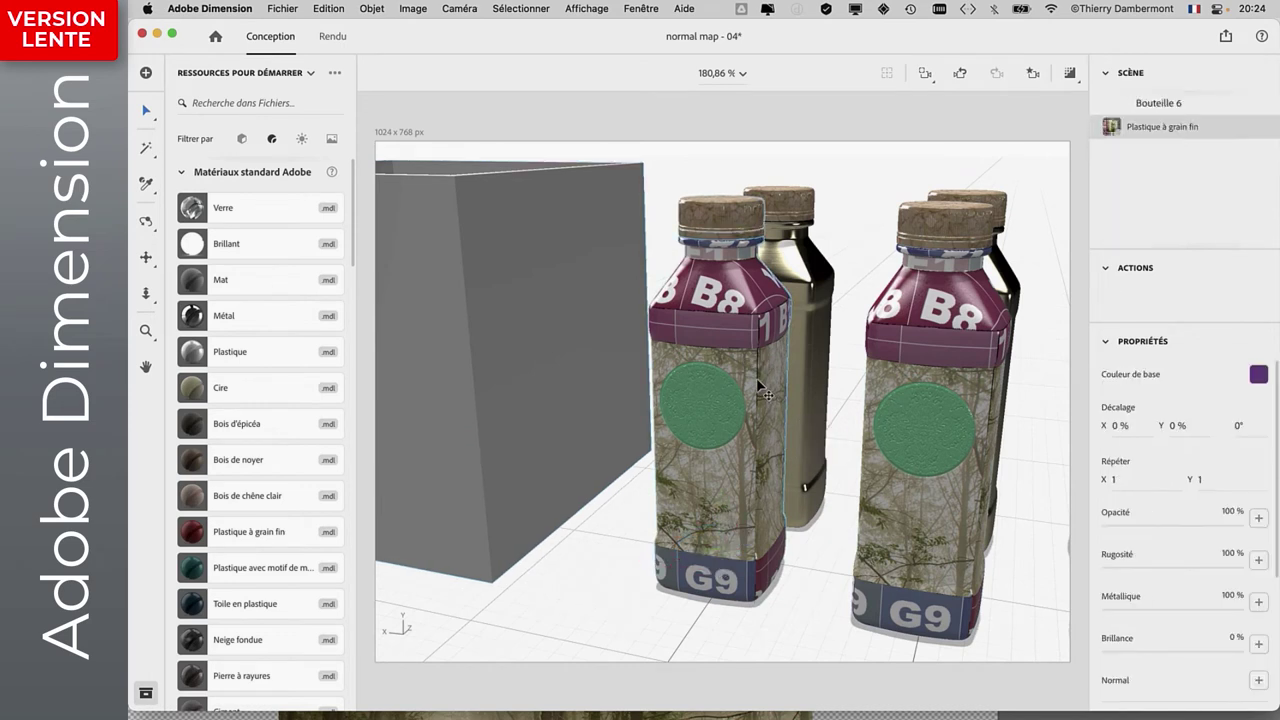
click(1257, 376)
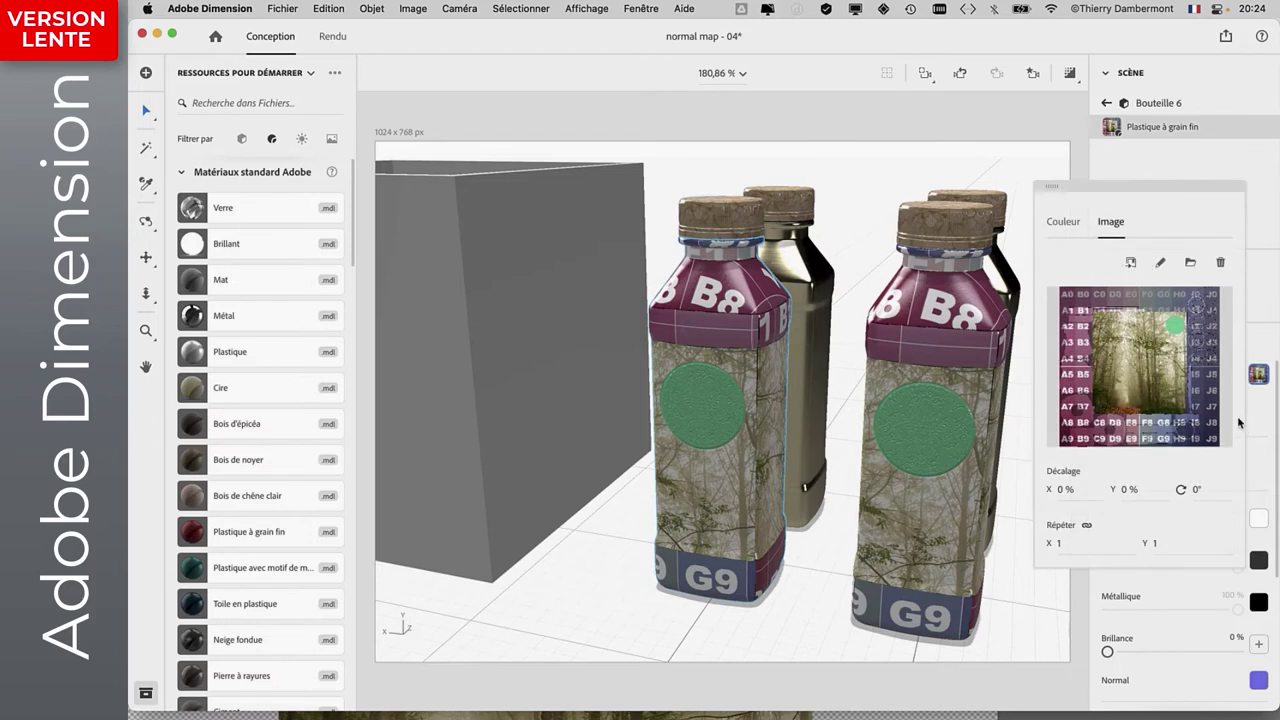
click(1219, 263)
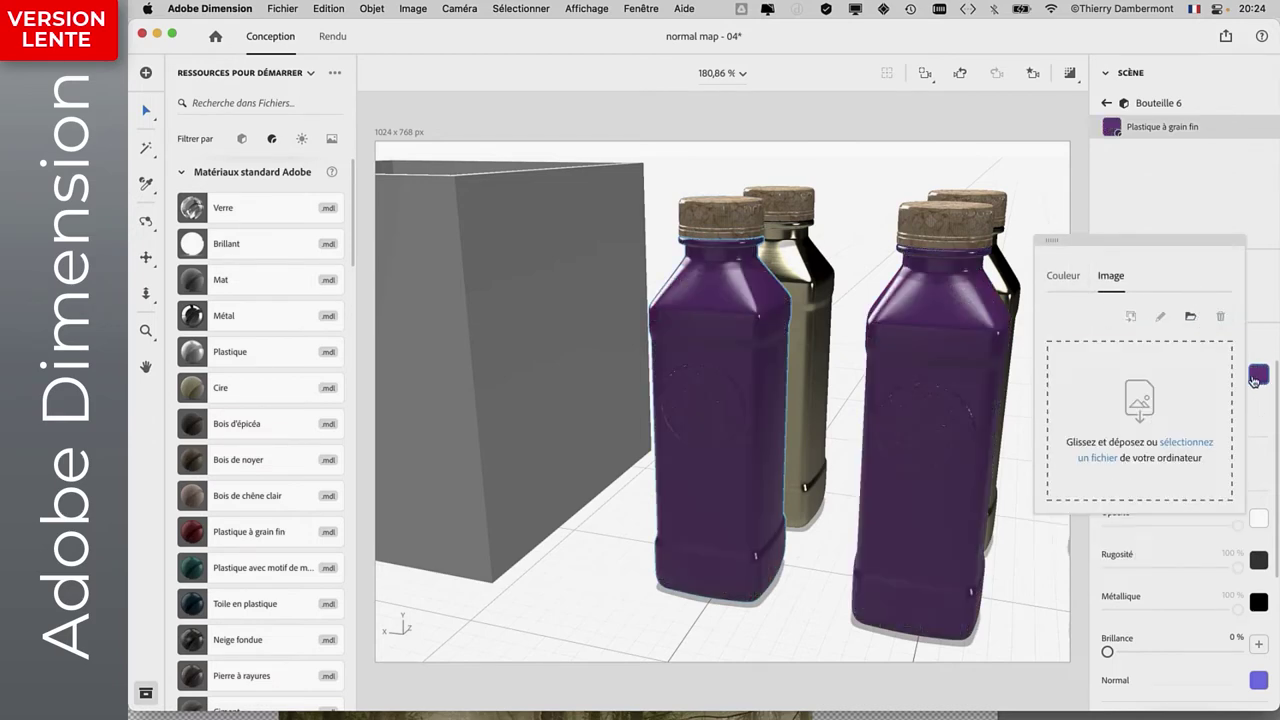
click(1170, 448)
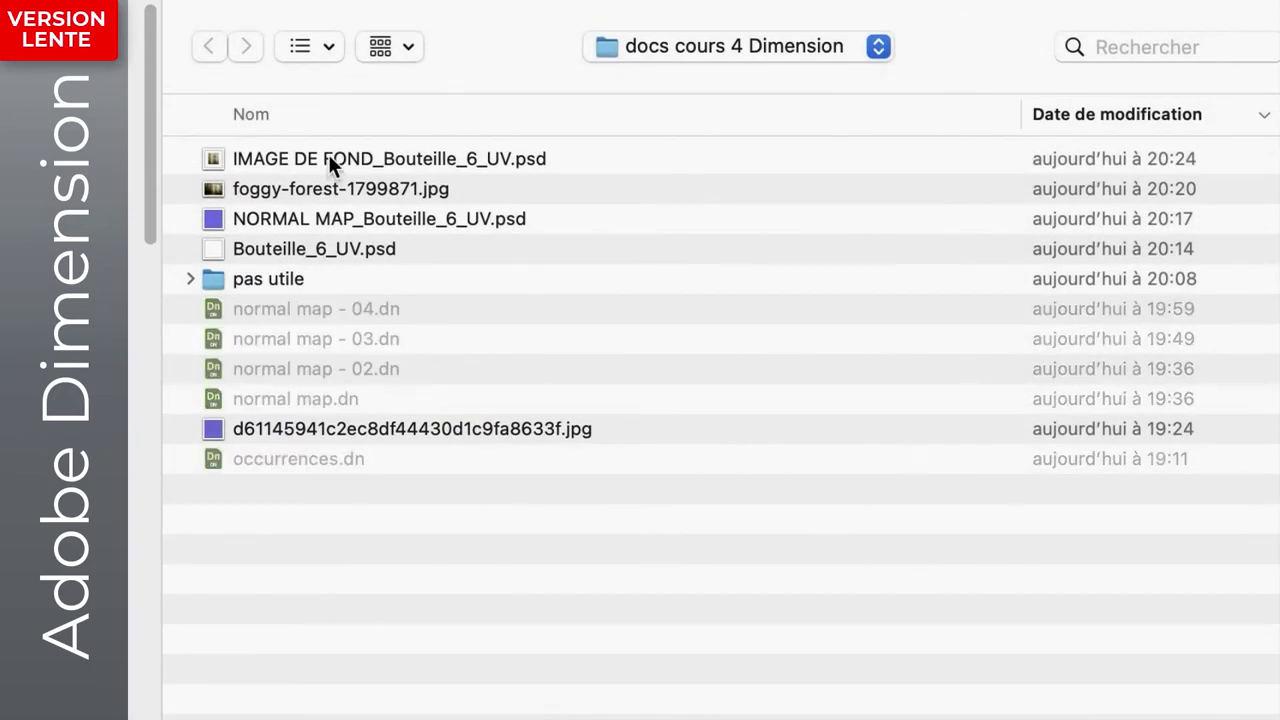
click(328, 160)
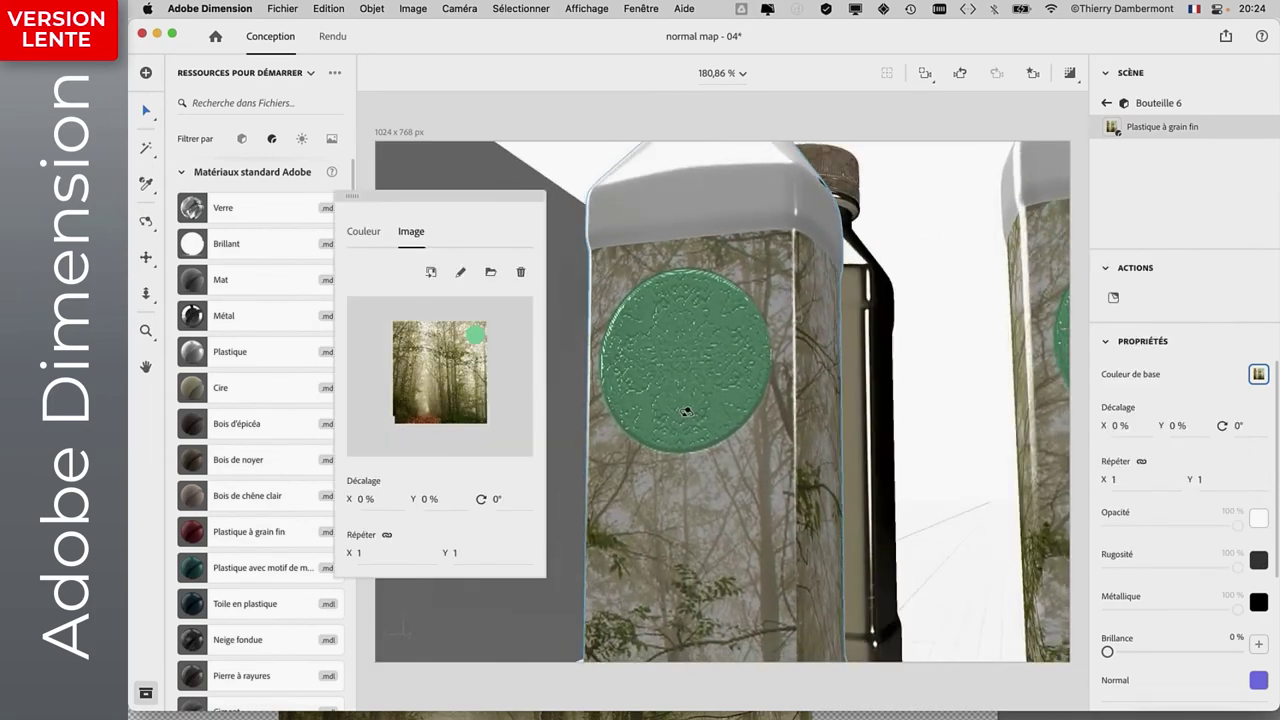
Orbit to view the grid-free forest label on the bottles.
mouse_move(686, 411)
right_down()
mouse_move(873, 453)
mouse_move(830, 471)
mouse_move(791, 518)
mouse_move(790, 505)
right_up()
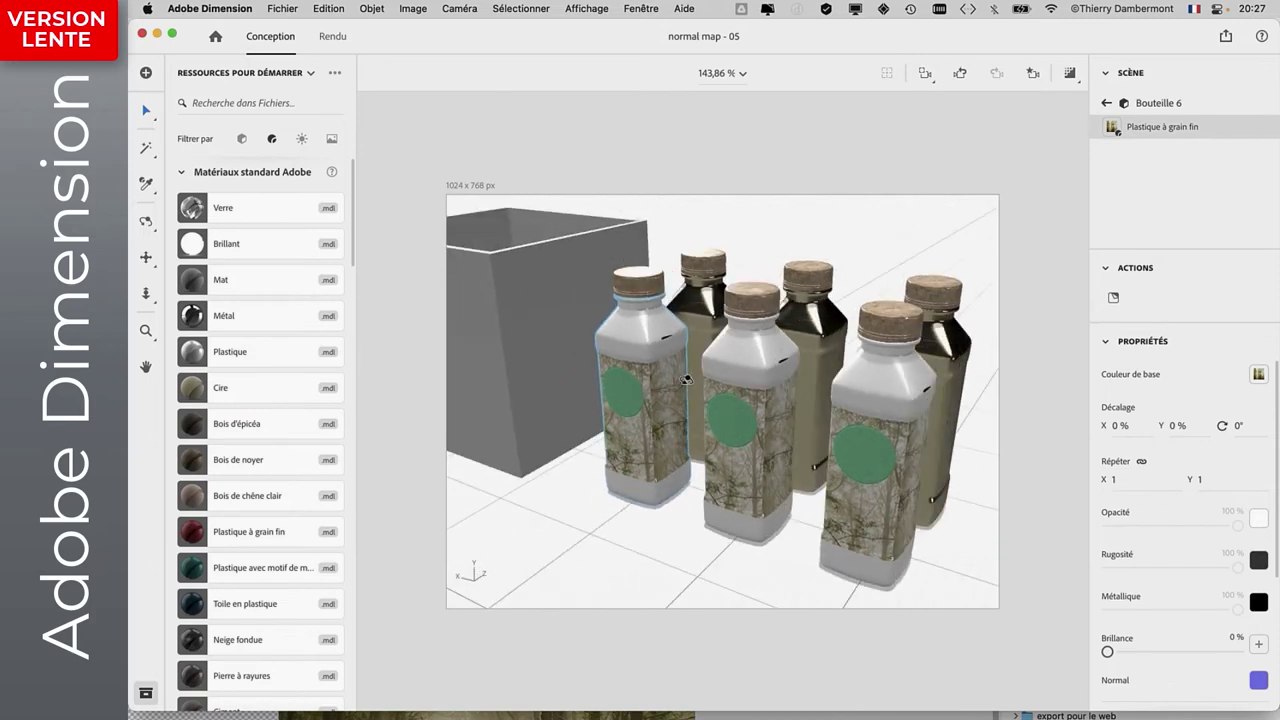
mouse_move(737, 394)
right_down()
mouse_move(557, 394)
mouse_move(671, 388)
mouse_move(775, 412)
right_up()
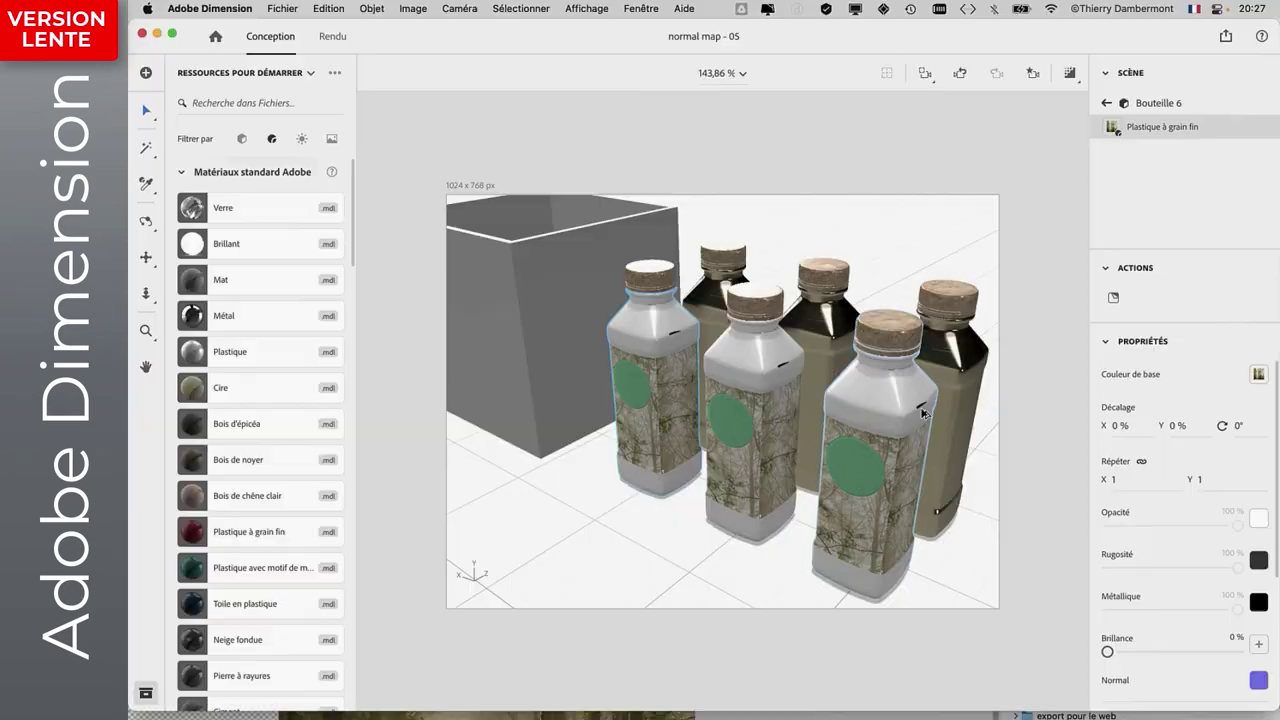
key(super+Tab)
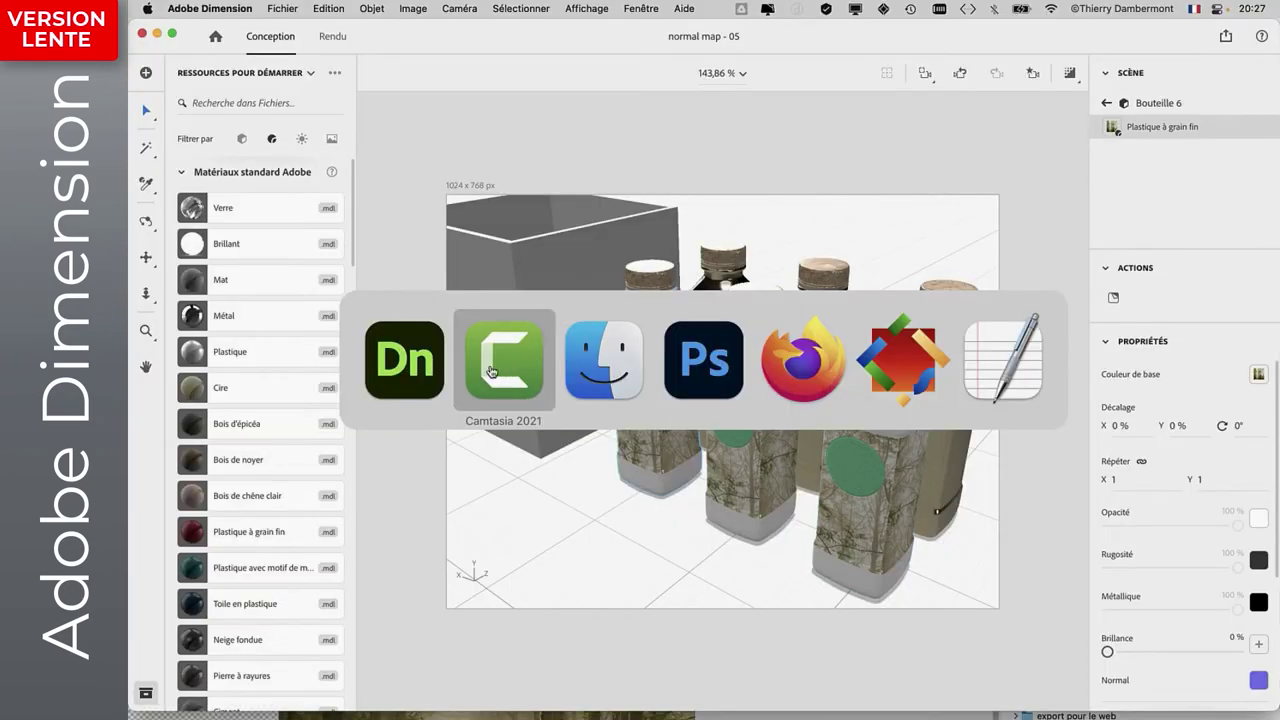
Show the UV grid again and check where the forest photo lies against it.
click(671, 366)
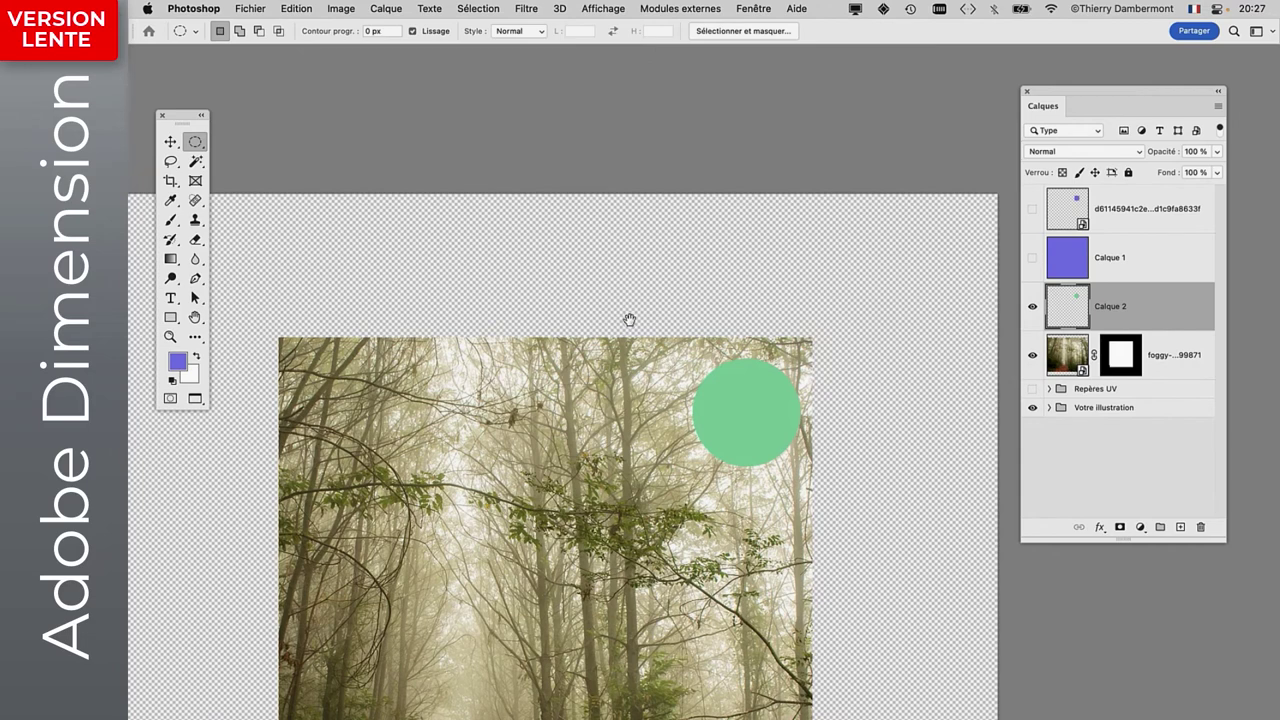
mouse_move(630, 319)
mouse_down()
mouse_move(786, 163)
mouse_move(817, 81)
mouse_up()
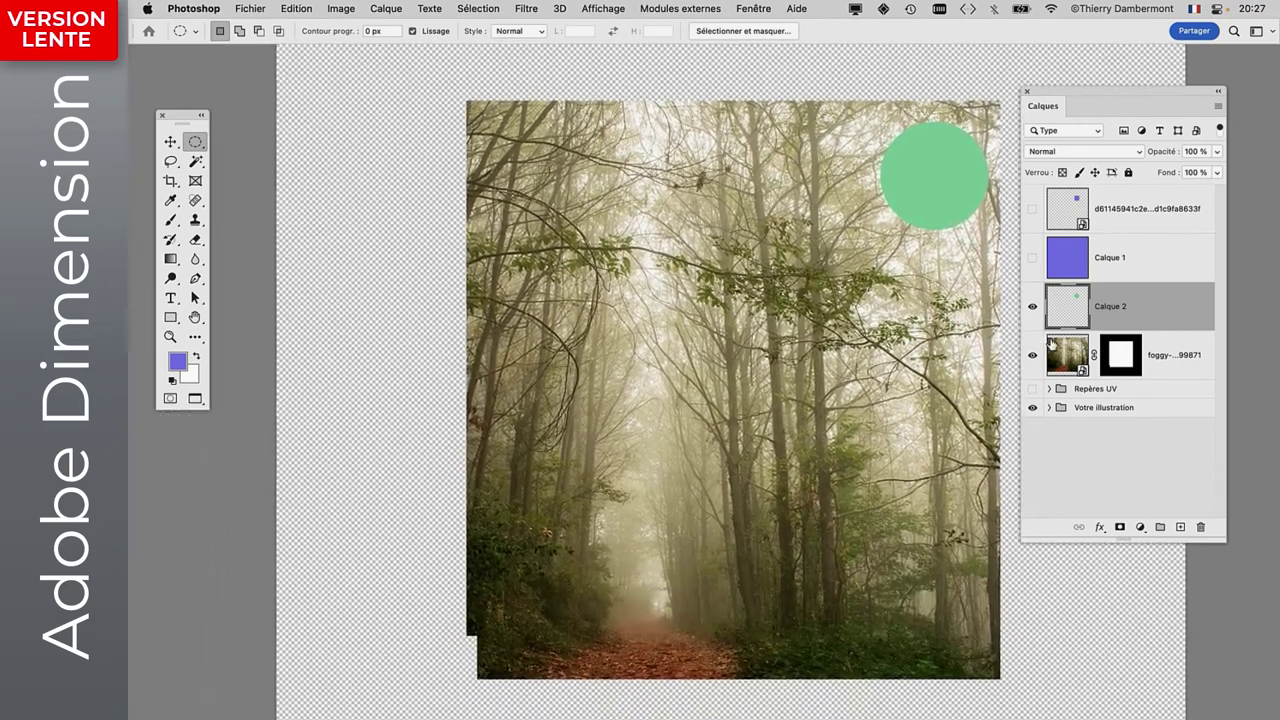
click(1034, 392)
mouse_move(504, 361)
mouse_down()
mouse_move(396, 321)
mouse_move(444, 426)
mouse_up()
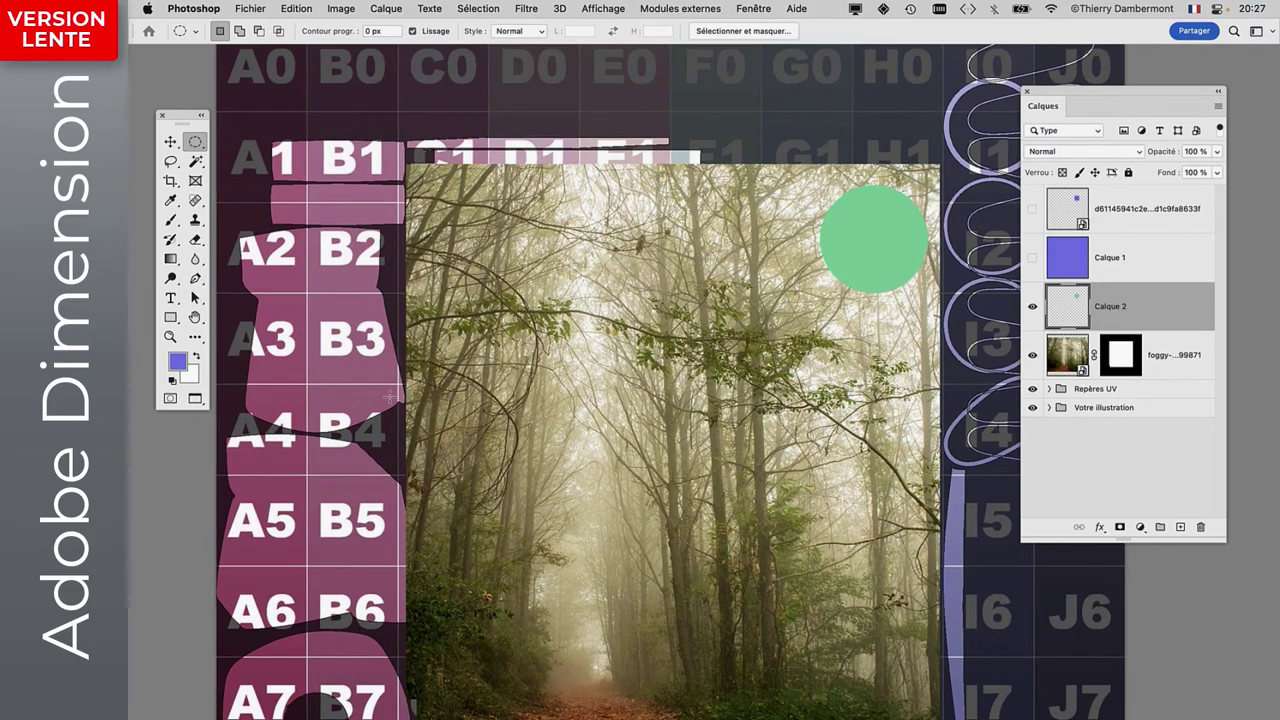
alt+scroll(390, 397, up, 3)
alt+scroll(552, 443, up, 2)
scroll(552, 420, down, 5)
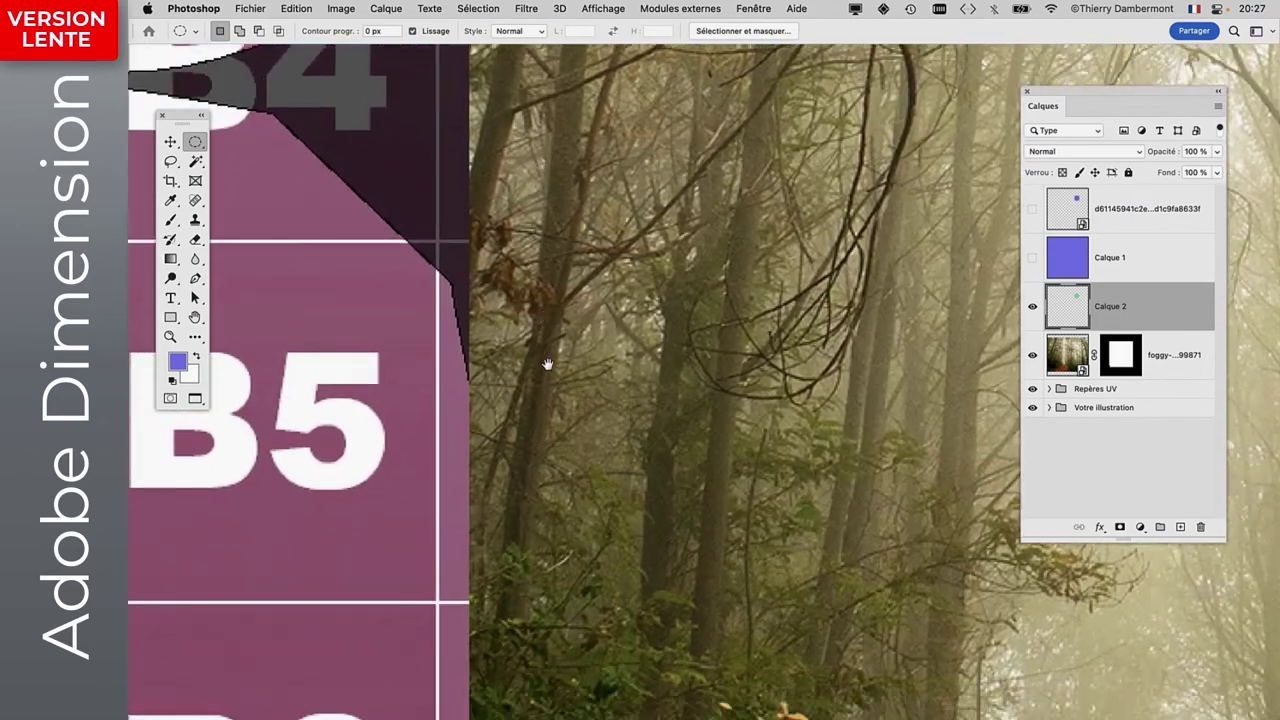
scroll(547, 364, down, 3)
scroll(552, 409, down, 5)
scroll(580, 400, down, 2)
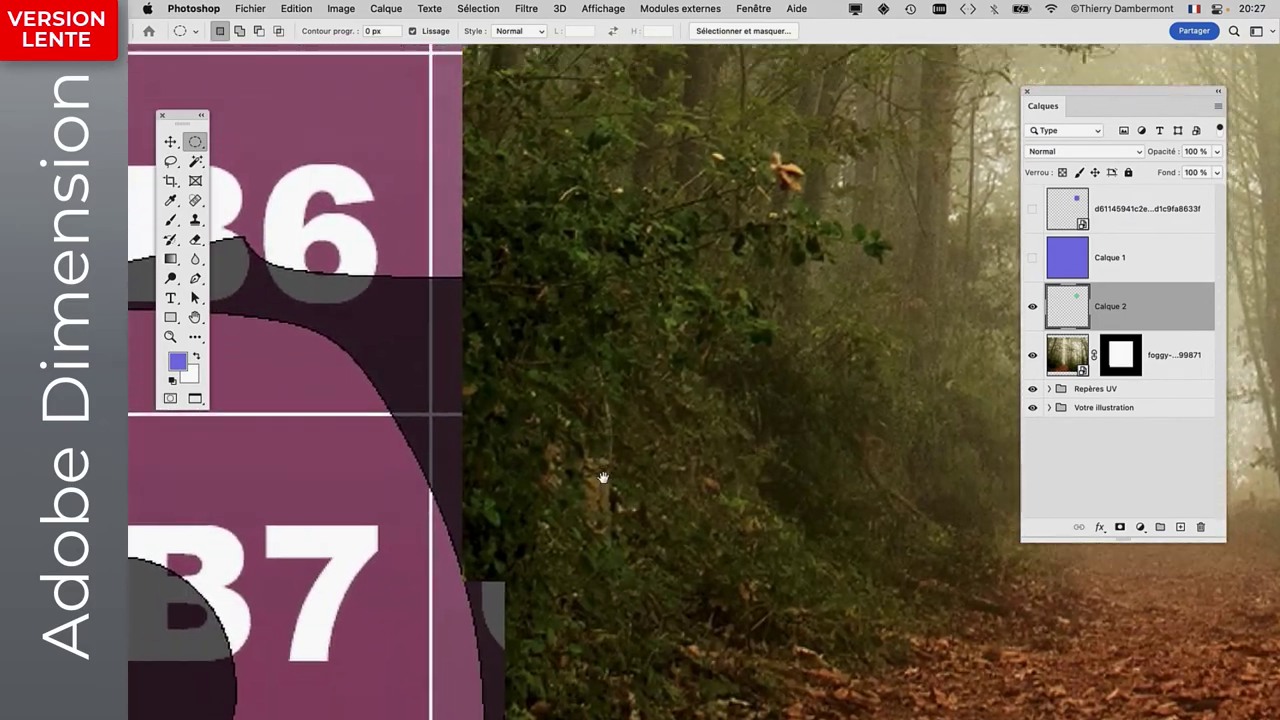
scroll(600, 480, down, 3)
scroll(653, 448, right, 2)
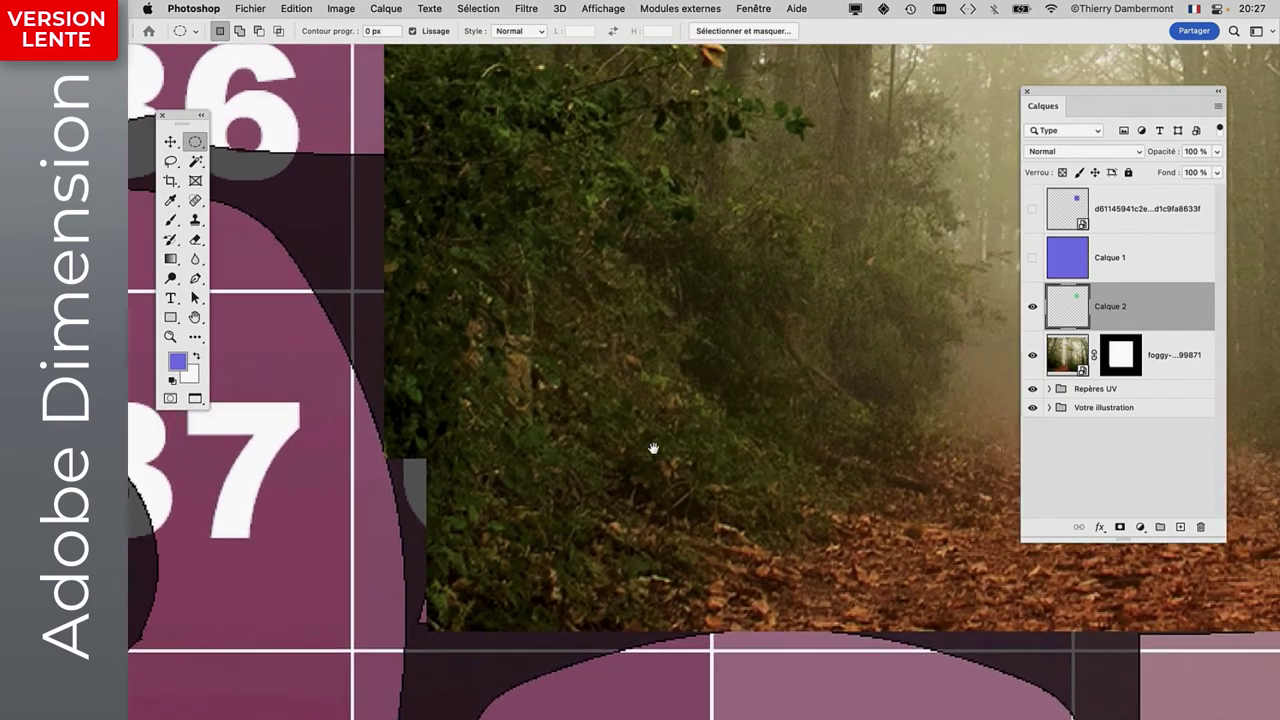
mouse_move(653, 448)
mouse_down()
mouse_move(686, 429)
mouse_move(591, 440)
mouse_move(908, 511)
mouse_up()
alt+scroll(957, 464, down, 3)
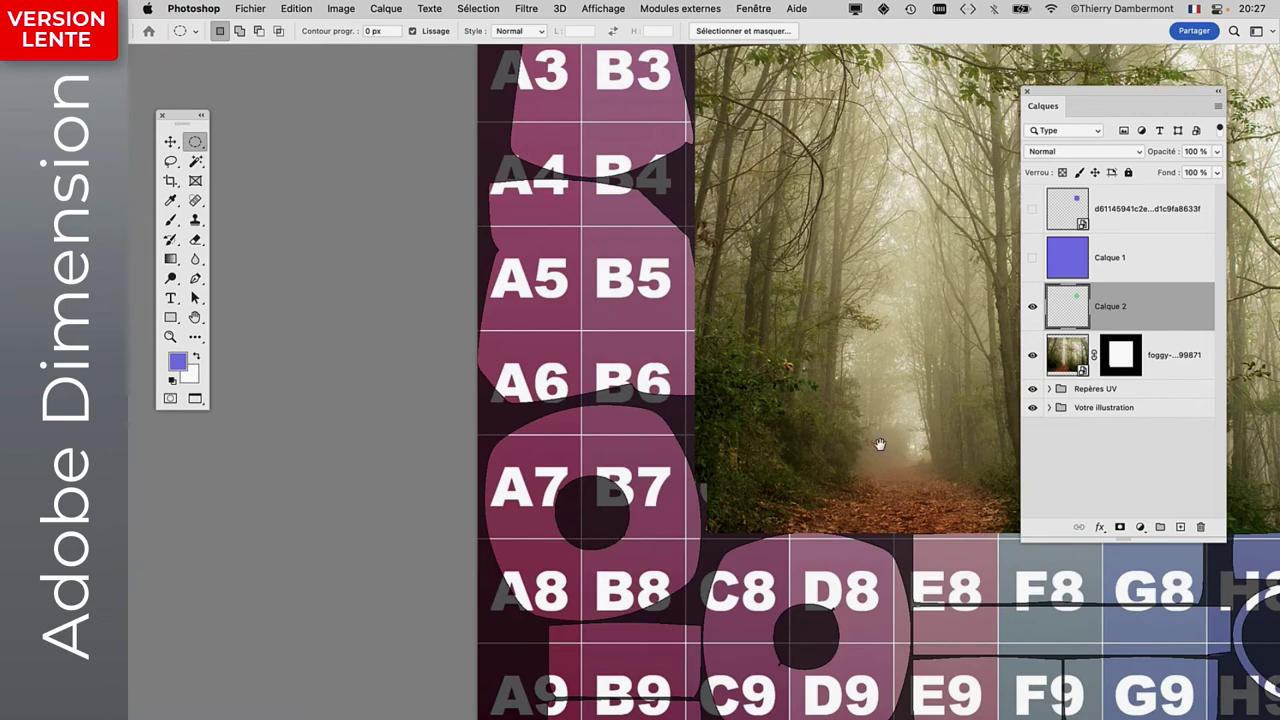
drag(880, 444, 645, 477)
Test the forest photo at 59 % opacity, undo back to full, then return to Dimension.
click(1075, 358)
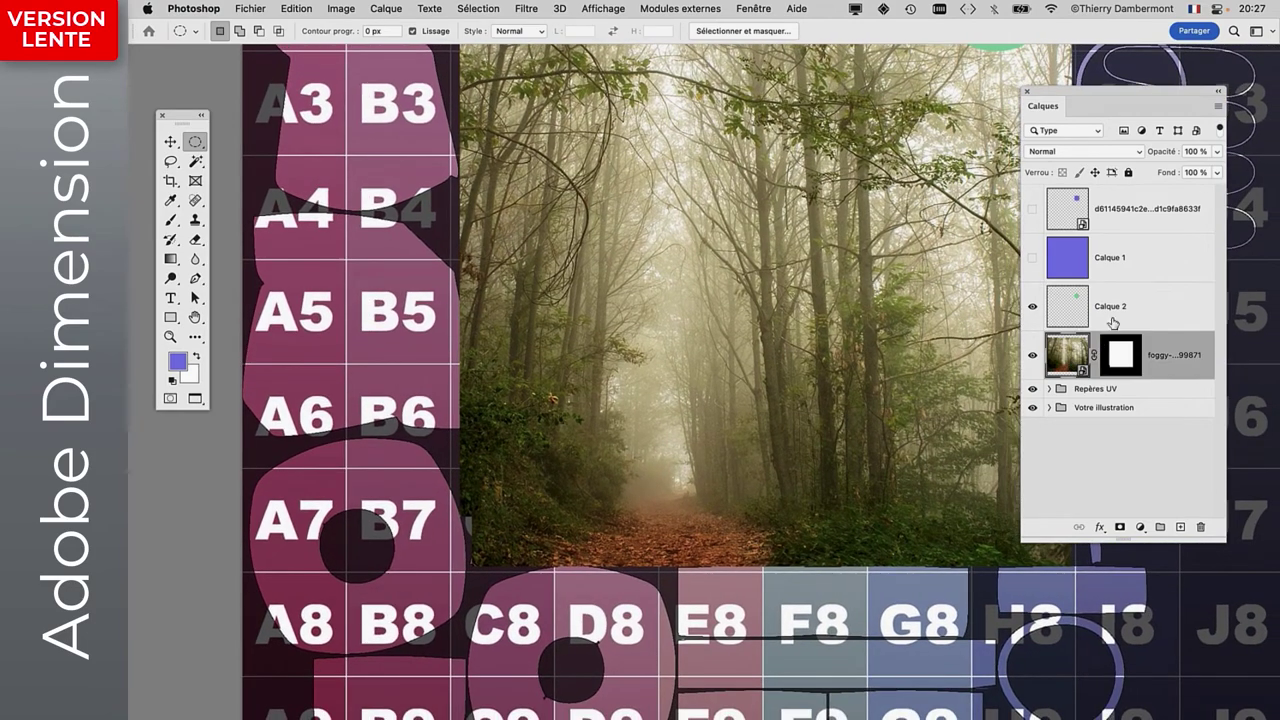
click(1216, 151)
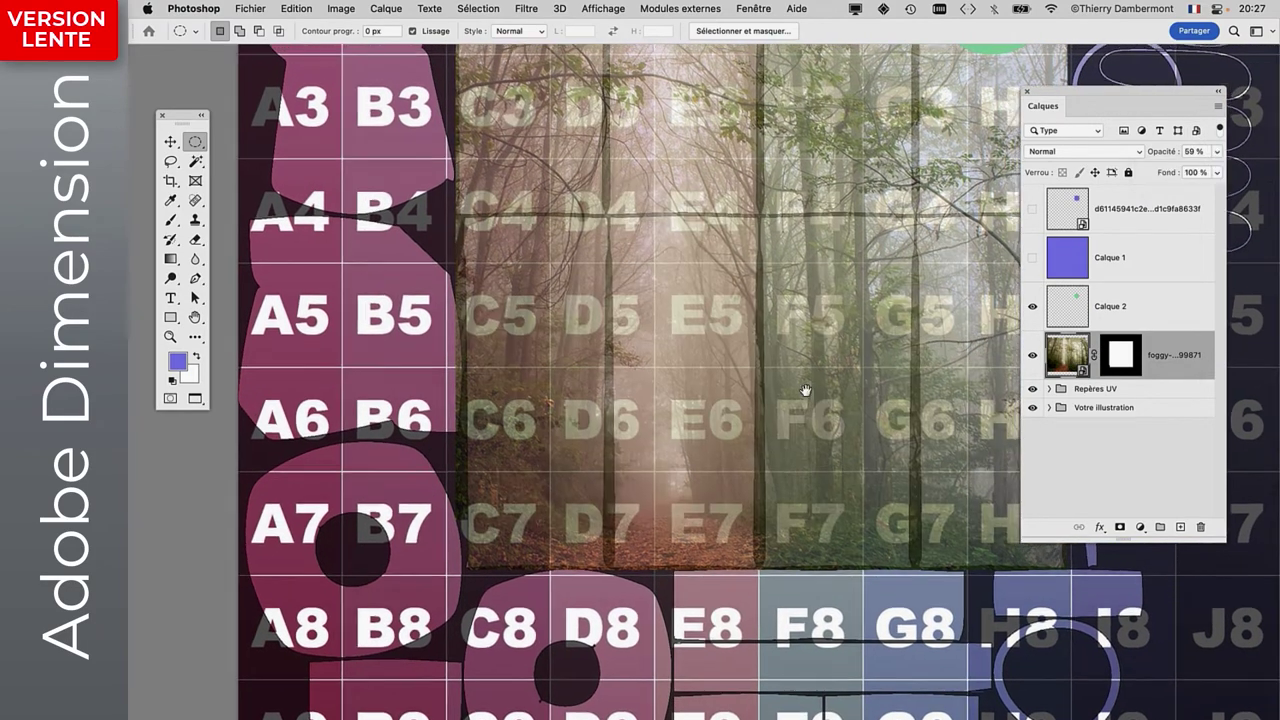
drag(806, 393, 759, 399)
alt+scroll(428, 397, up, 3)
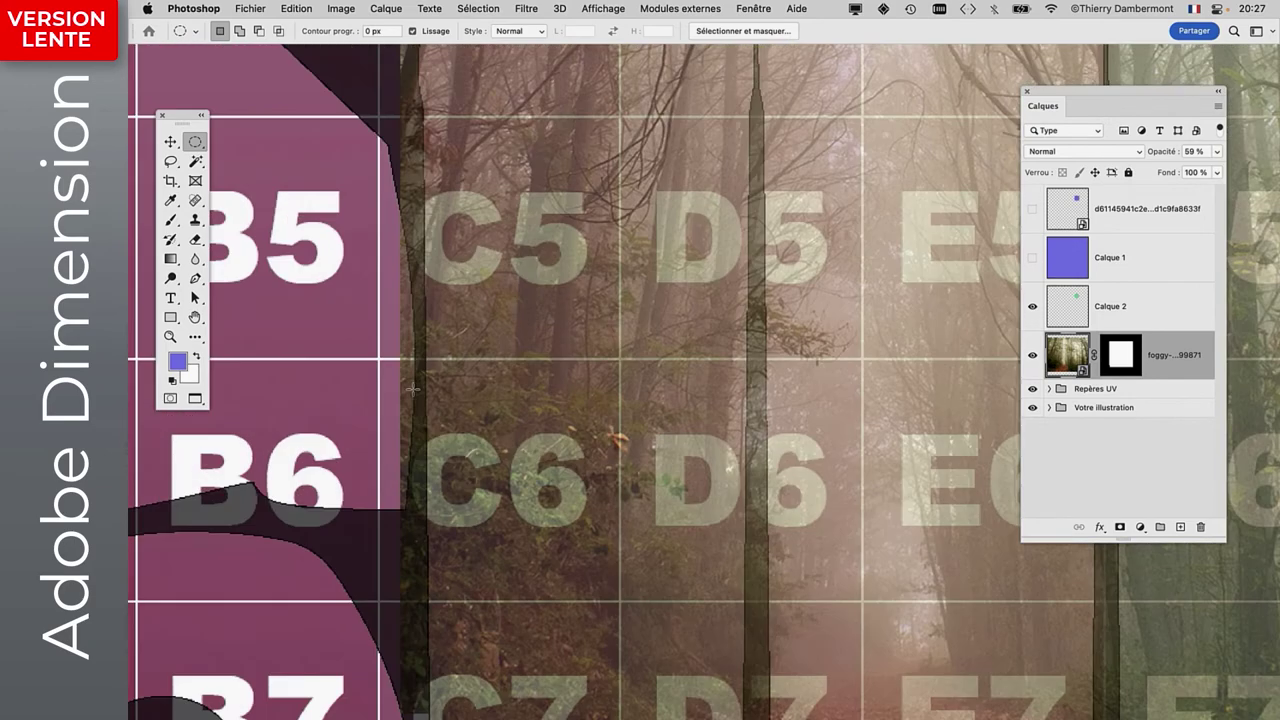
alt+scroll(410, 386, up, 2)
alt+scroll(410, 383, down, 1)
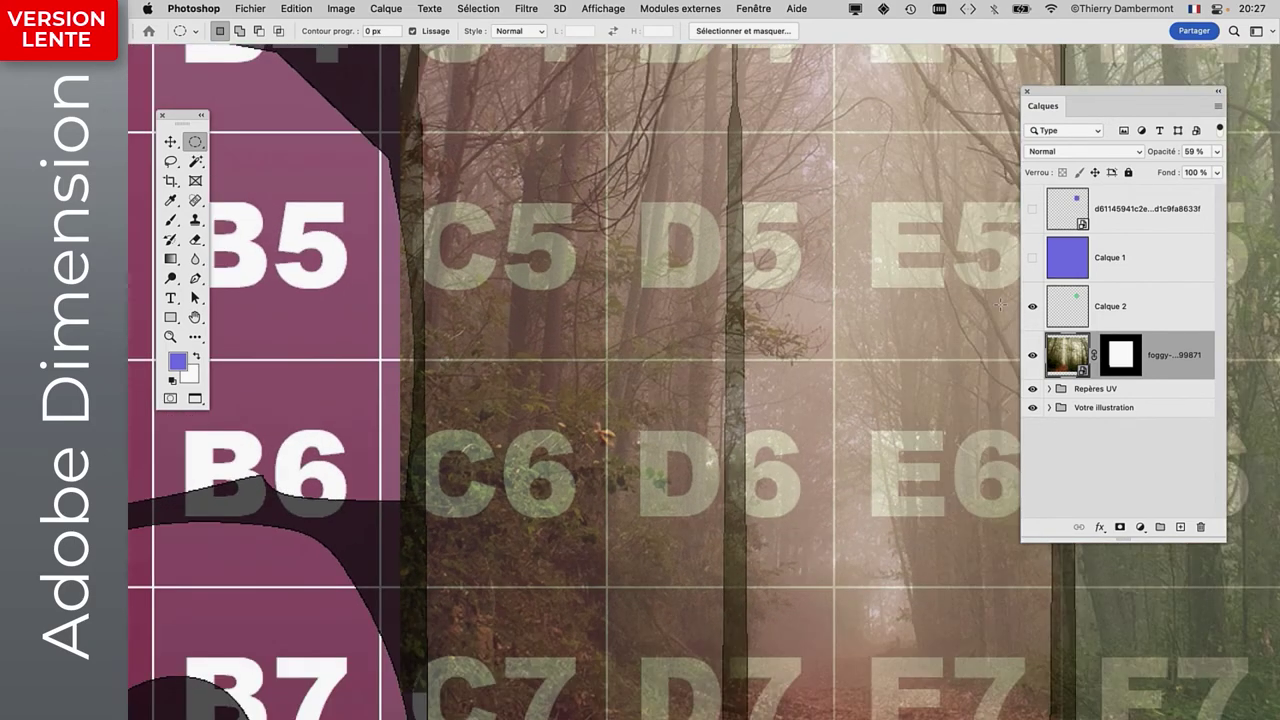
key(ctrl+z)
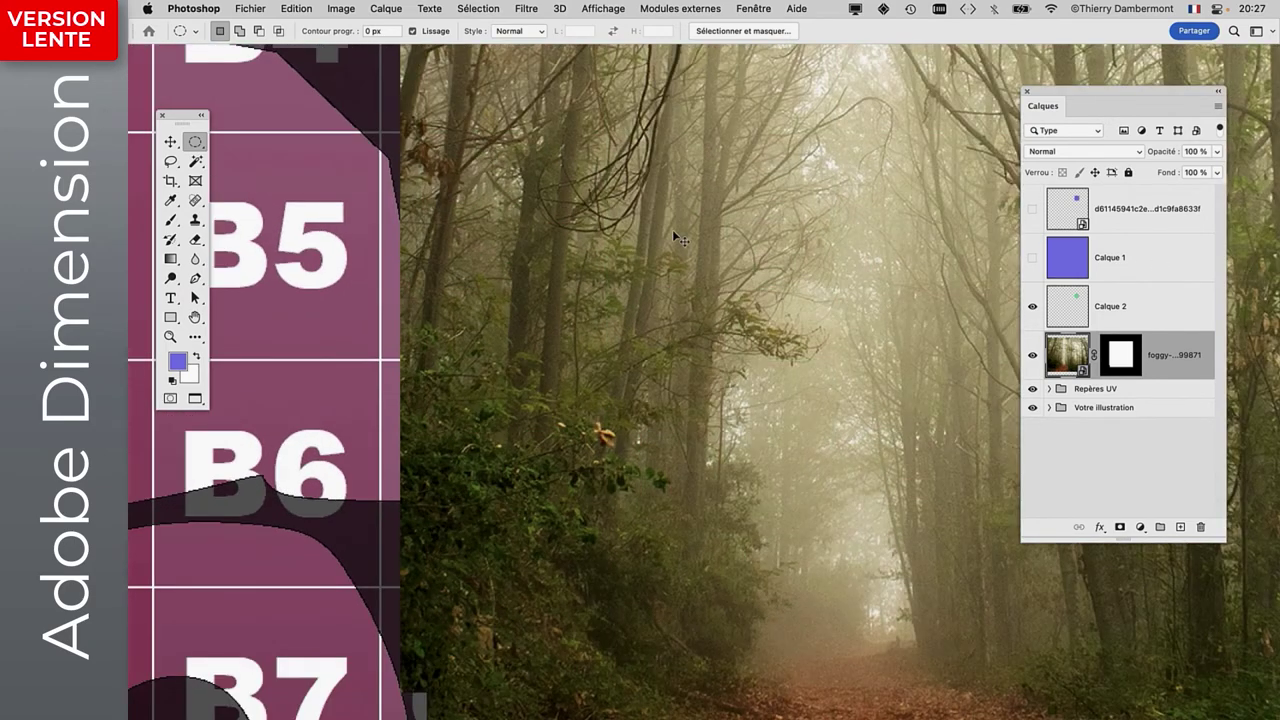
alt+scroll(716, 294, down, 6)
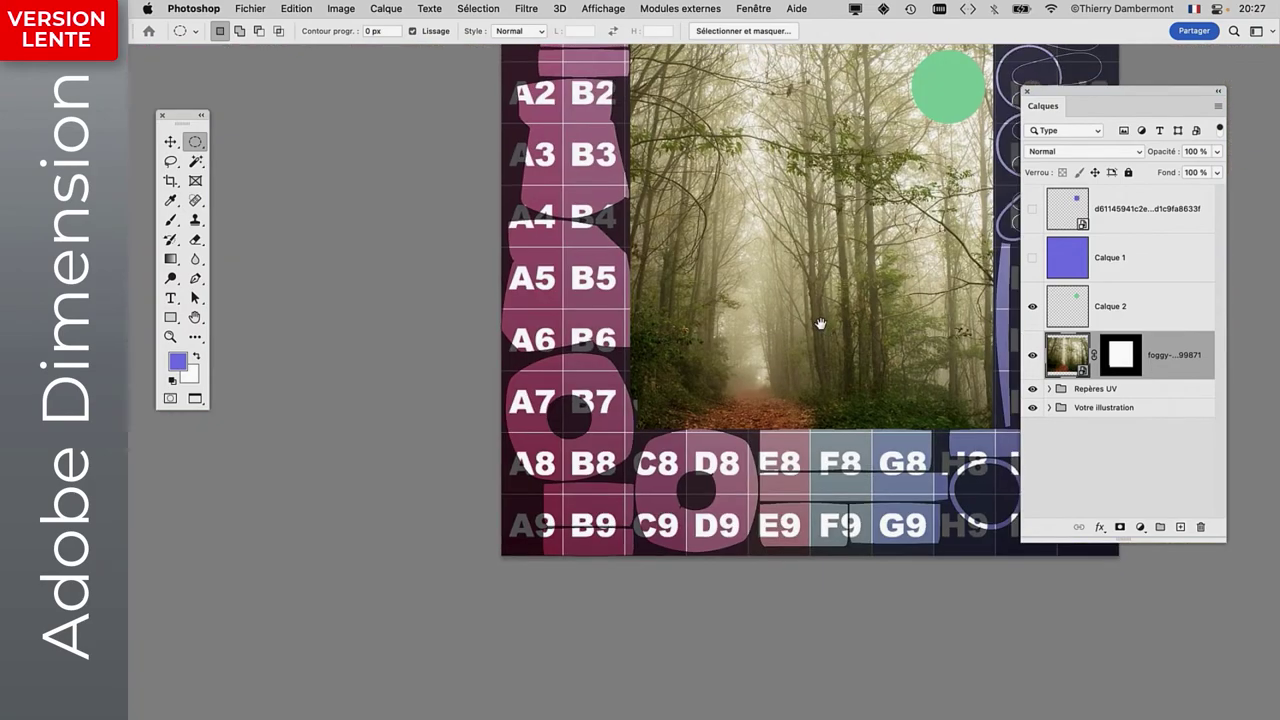
key(super+Tab)
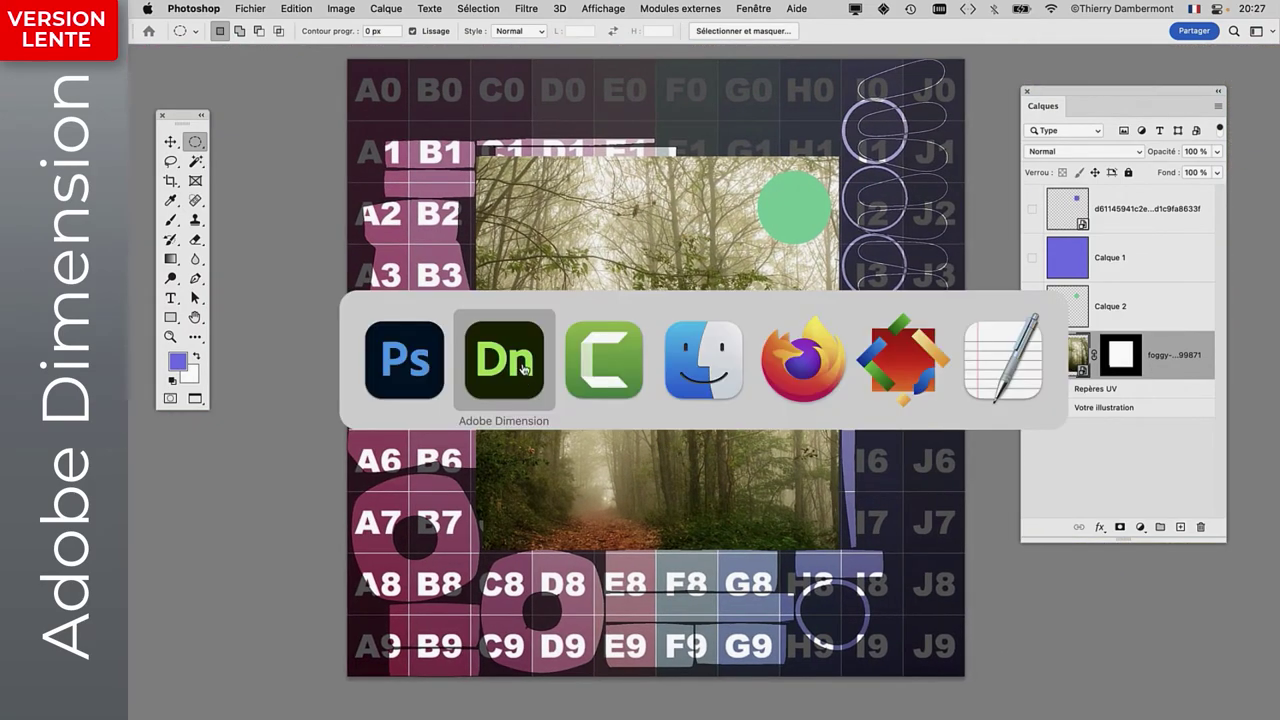
click(524, 368)
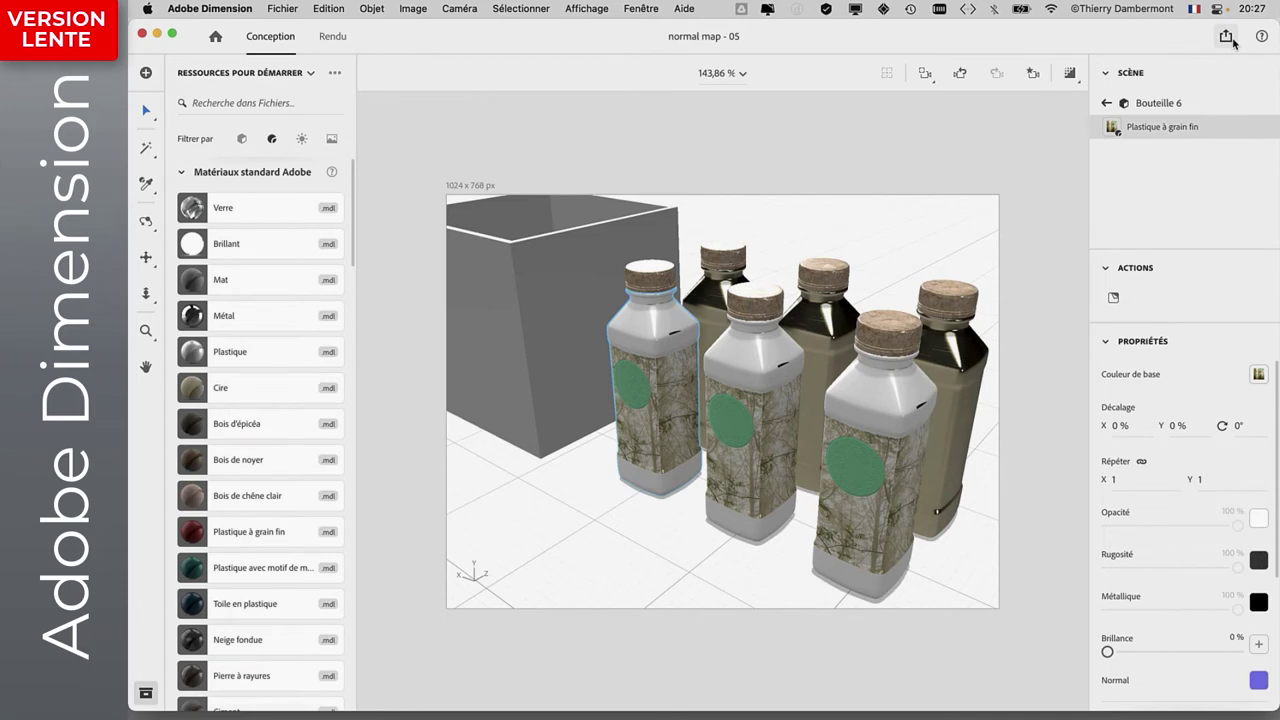
Publish the scene as 3D web scene 'normal map - 04' and create its public link.
click(1234, 43)
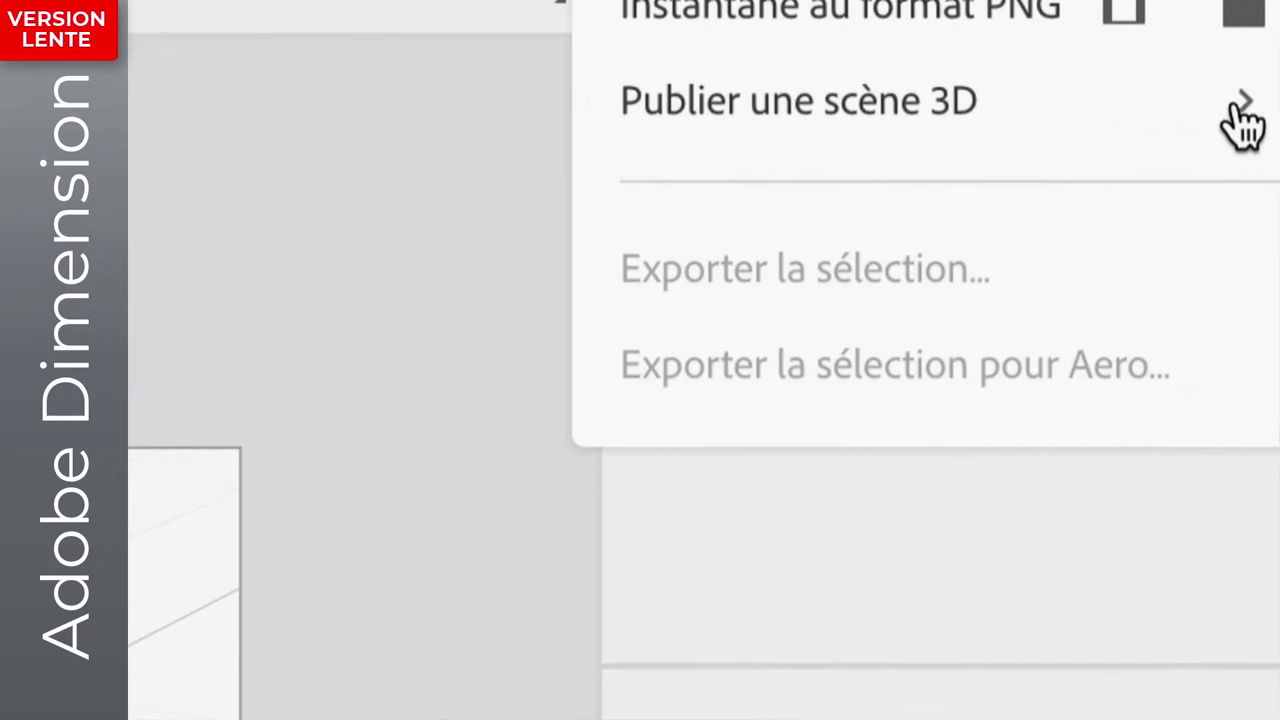
click(1237, 105)
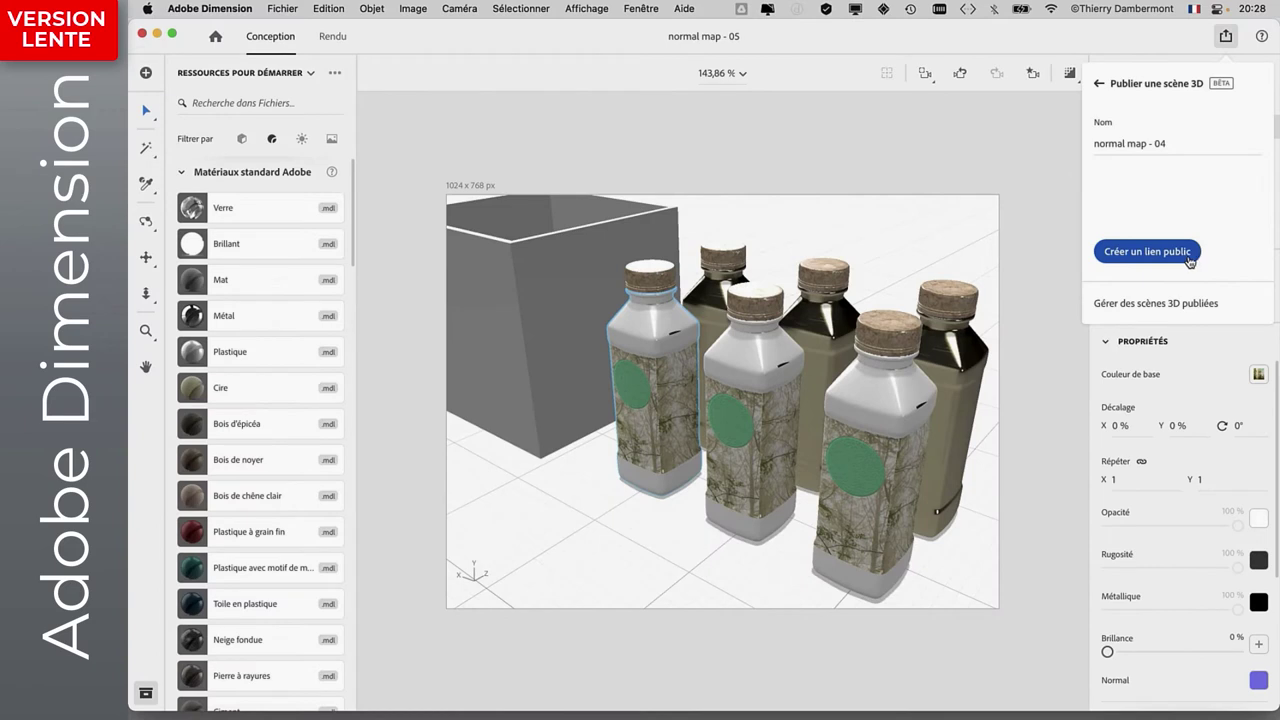
click(1187, 258)
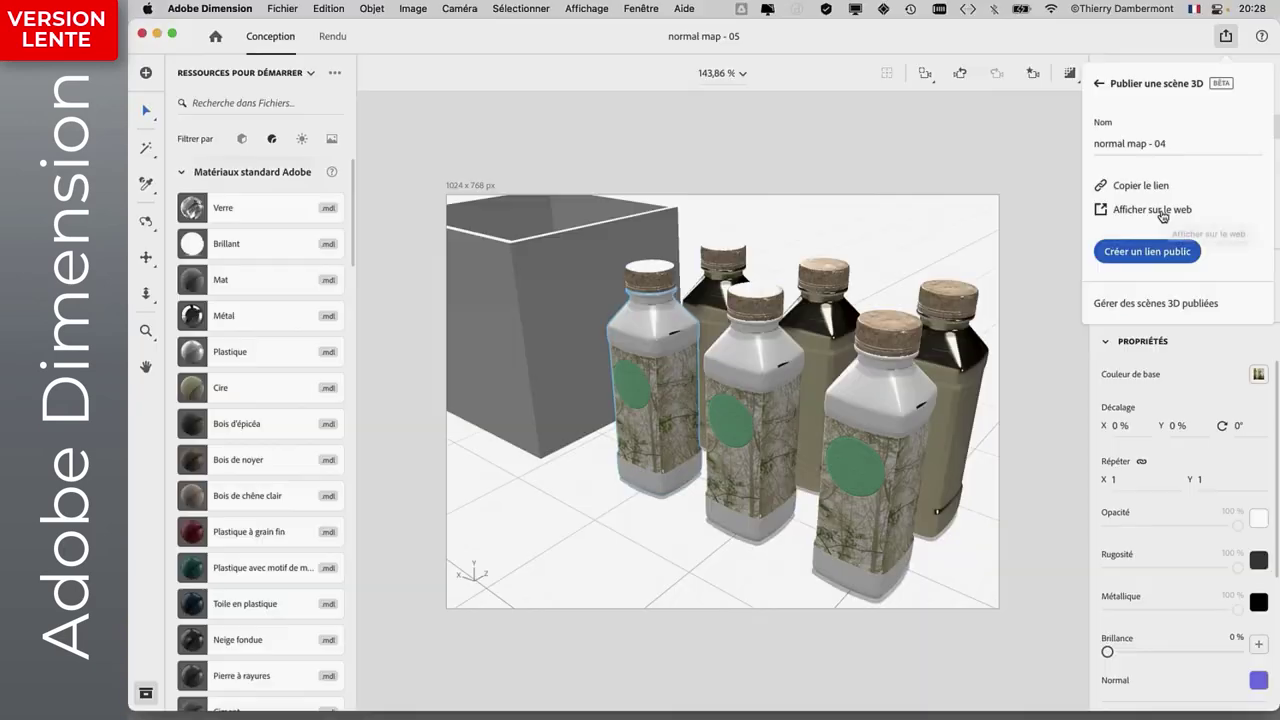
View 'normal map - 04' in the browser, orbiting and zooming around the bottles, then return.
click(1152, 210)
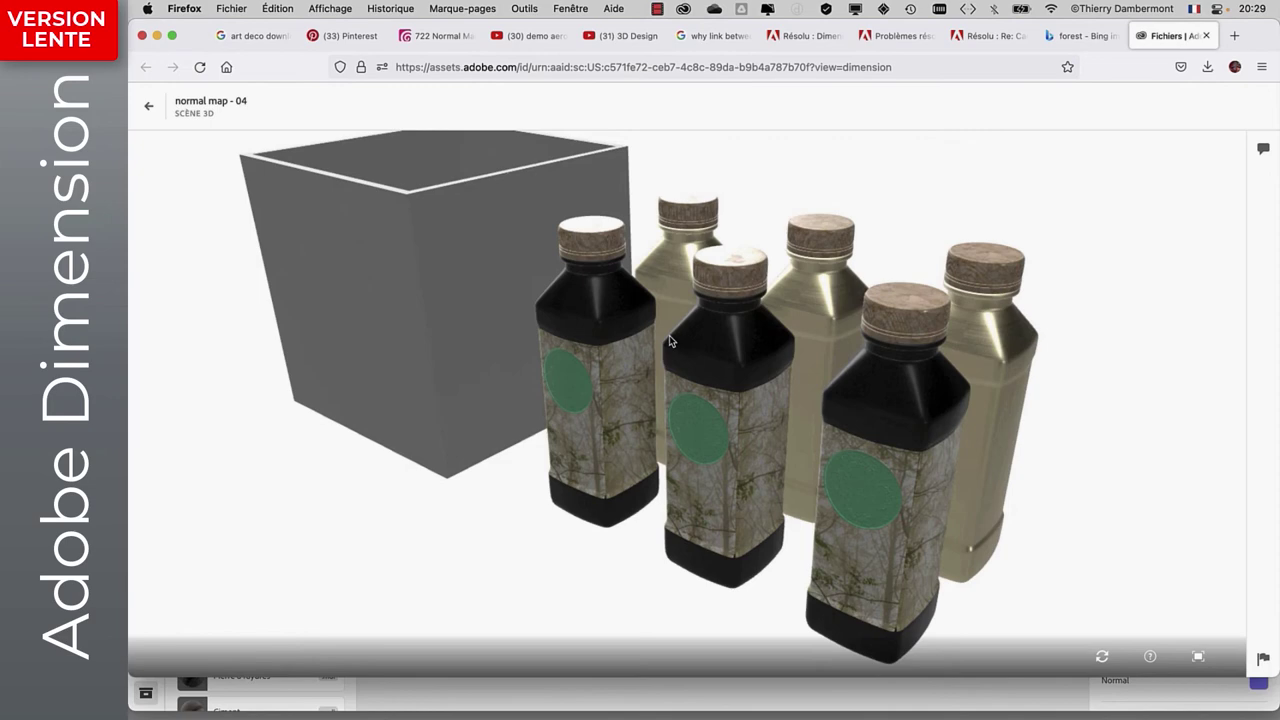
mouse_move(669, 341)
mouse_down()
mouse_move(908, 258)
mouse_move(562, 304)
mouse_move(928, 390)
mouse_move(903, 408)
mouse_move(716, 361)
mouse_move(510, 384)
mouse_move(712, 338)
mouse_move(669, 309)
mouse_move(695, 359)
mouse_move(492, 350)
mouse_up()
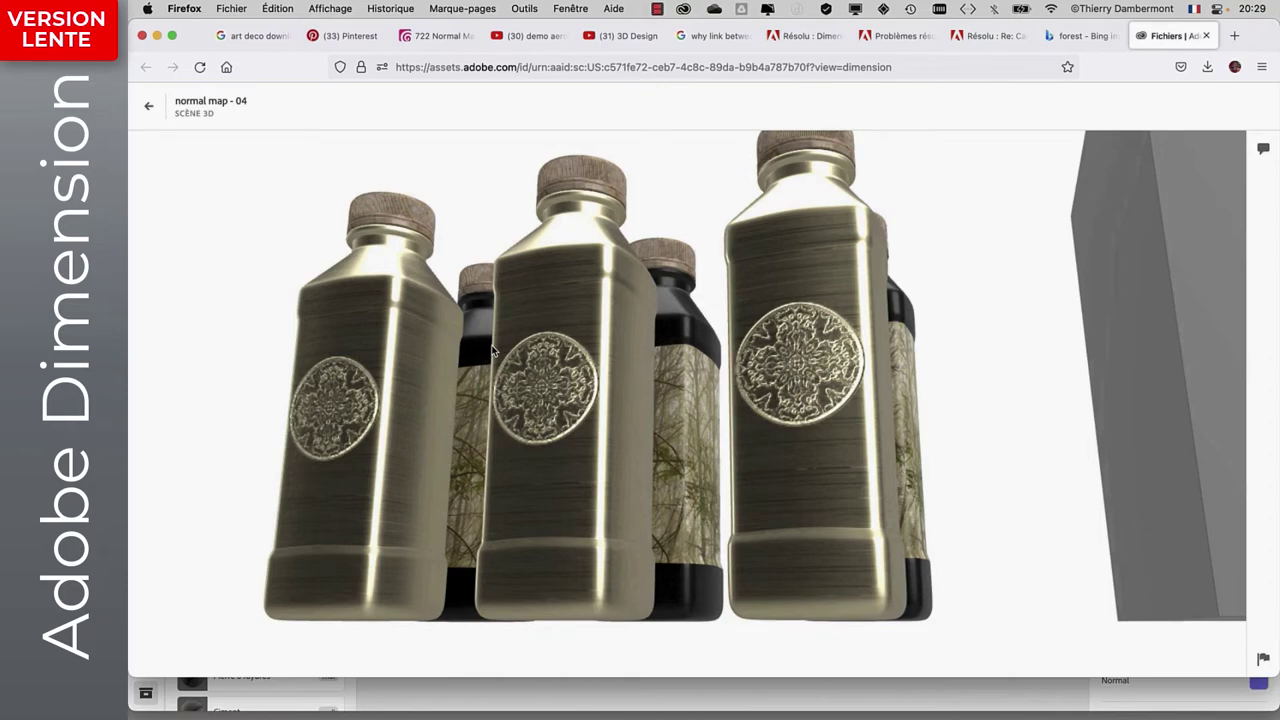
mouse_move(492, 350)
mouse_down()
mouse_move(507, 187)
mouse_move(1026, 318)
mouse_move(1141, 120)
mouse_move(1034, 243)
mouse_move(747, 373)
mouse_move(509, 266)
mouse_move(480, 229)
mouse_move(477, 206)
mouse_move(500, 197)
mouse_up()
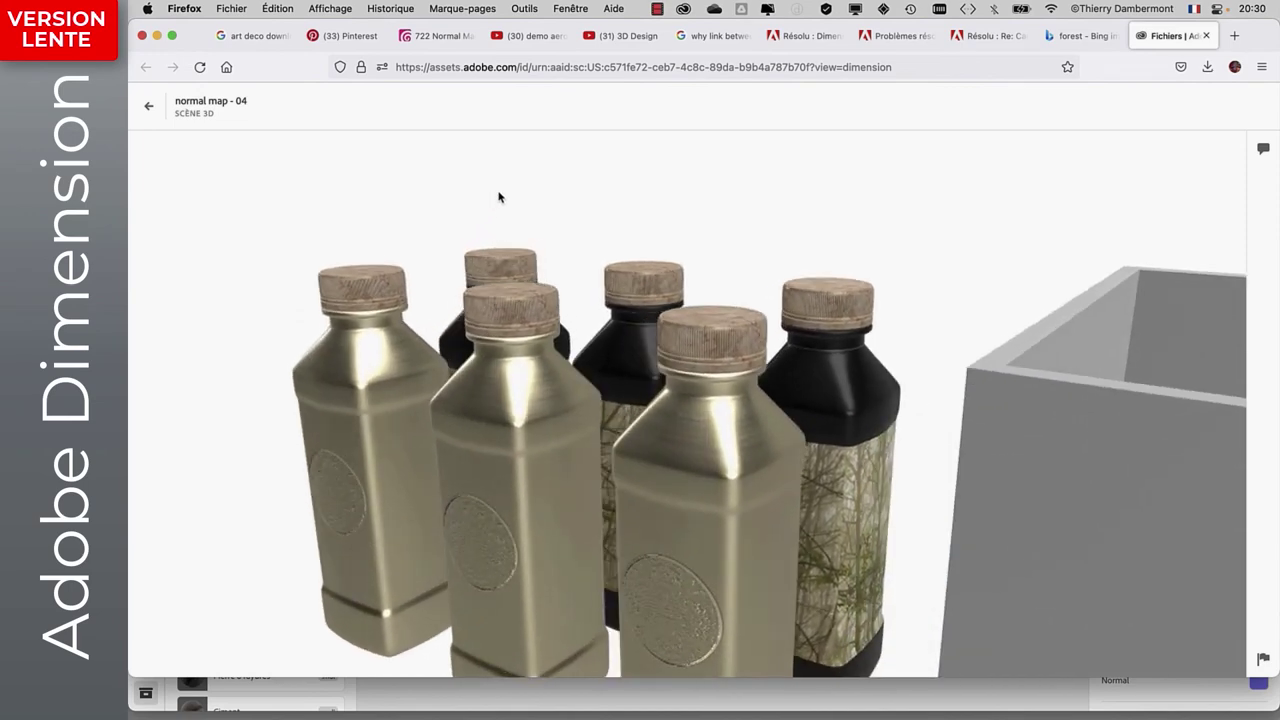
drag(797, 344, 782, 391)
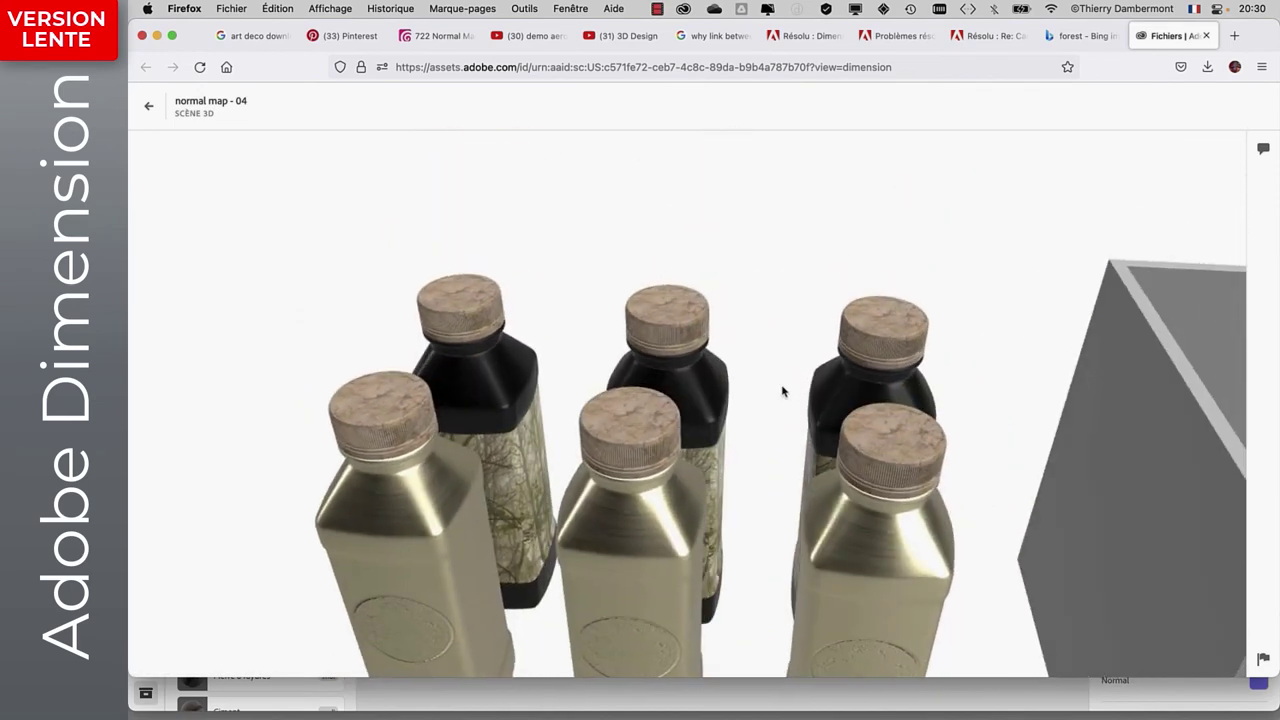
scroll(782, 388, down, 2)
scroll(782, 388, down, 3)
scroll(782, 388, down, 1)
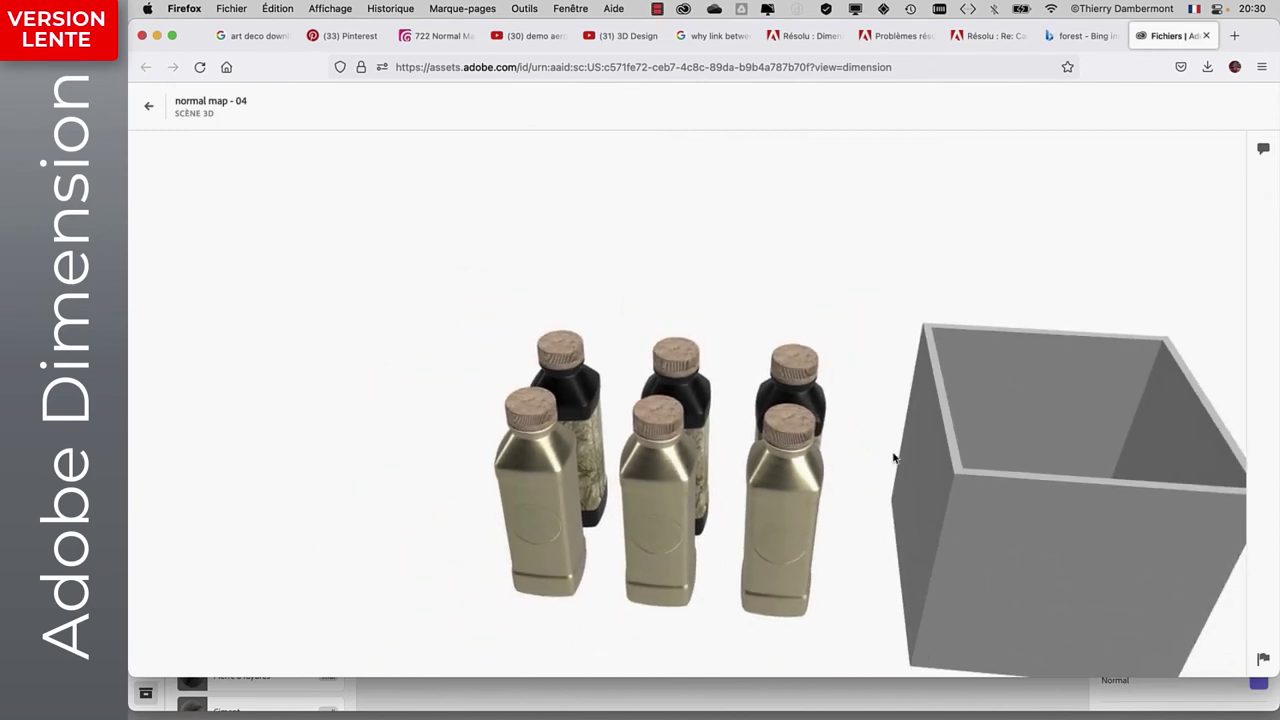
mouse_move(882, 428)
mouse_down()
mouse_move(897, 380)
mouse_move(896, 463)
mouse_move(871, 471)
mouse_move(966, 375)
mouse_move(1143, 380)
mouse_move(1012, 448)
mouse_move(1171, 483)
mouse_move(900, 451)
mouse_move(997, 367)
mouse_up()
key(super+Tab)
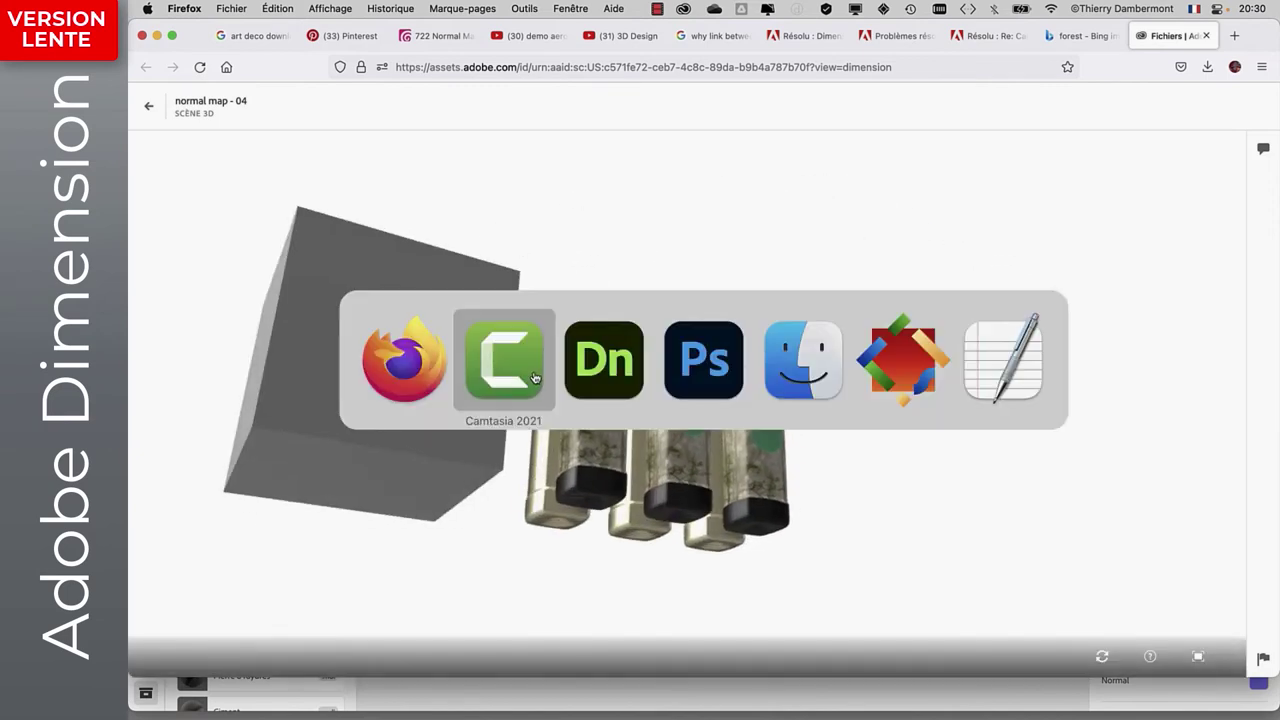
key(super+Tab)
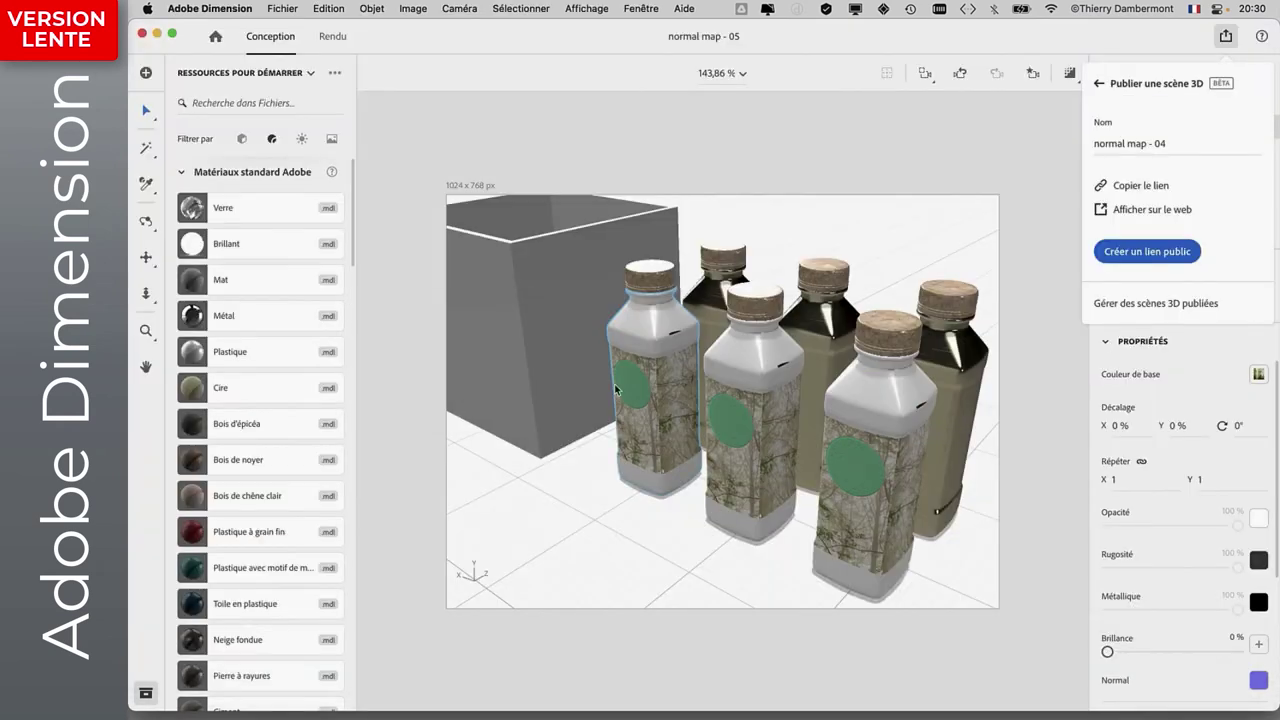
Select all the bottles, start Exporter la sélection pour Aero, then cancel it.
click(951, 190)
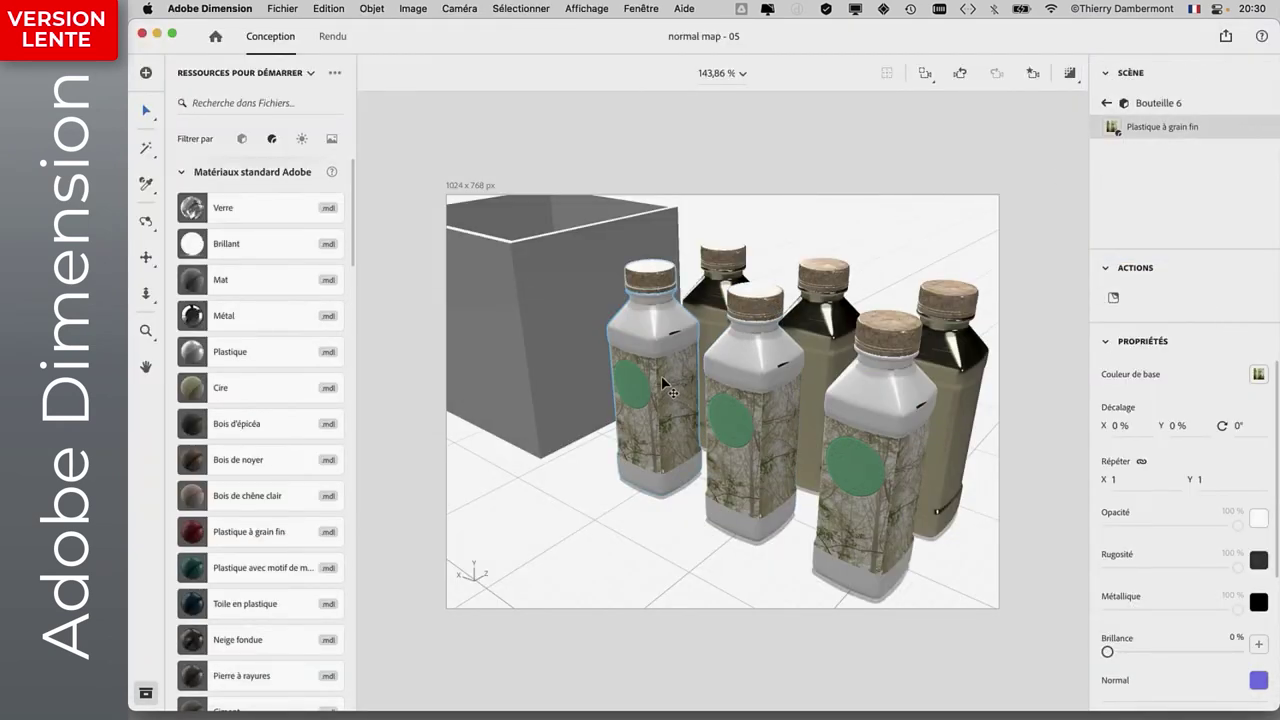
drag(1010, 225, 686, 486)
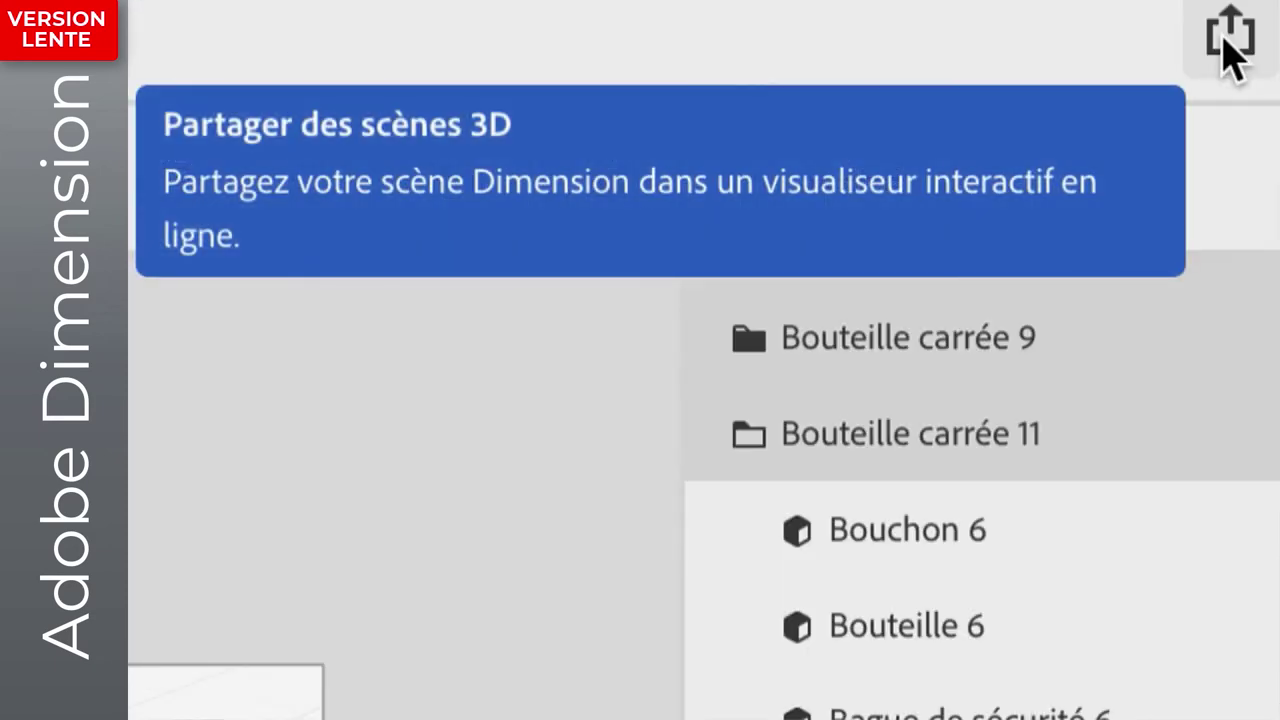
click(1229, 45)
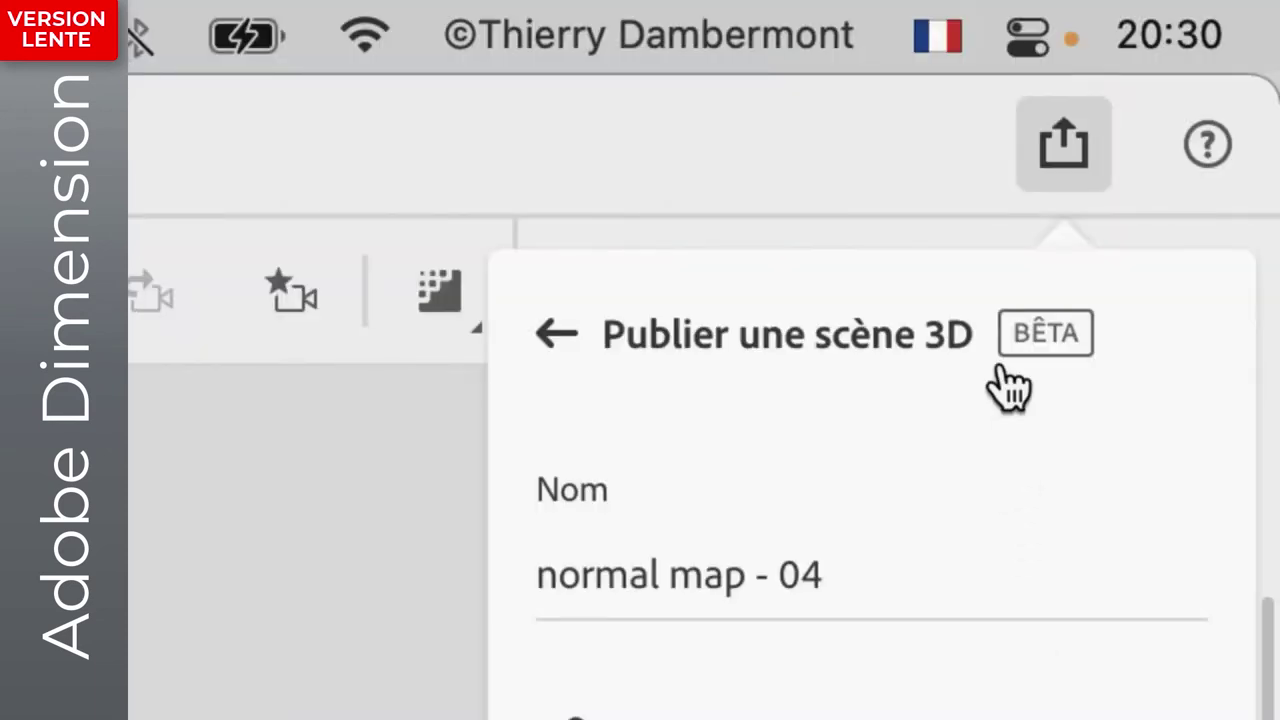
click(558, 336)
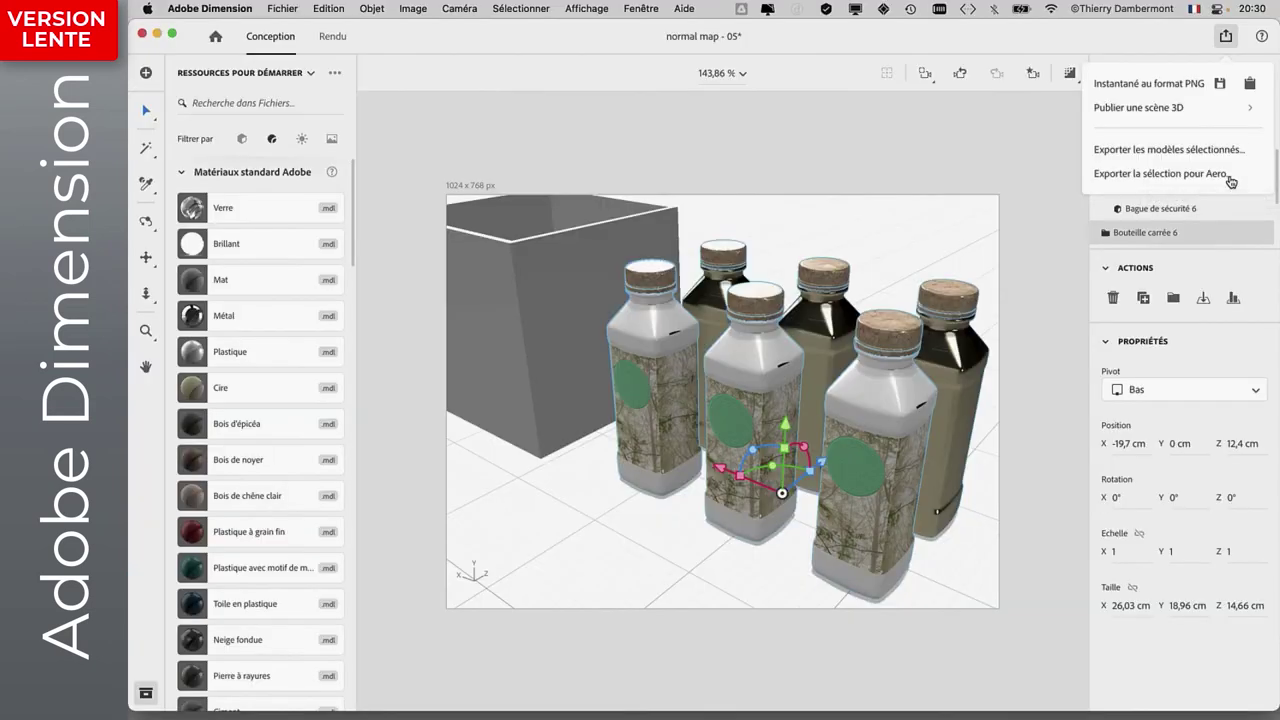
click(1231, 178)
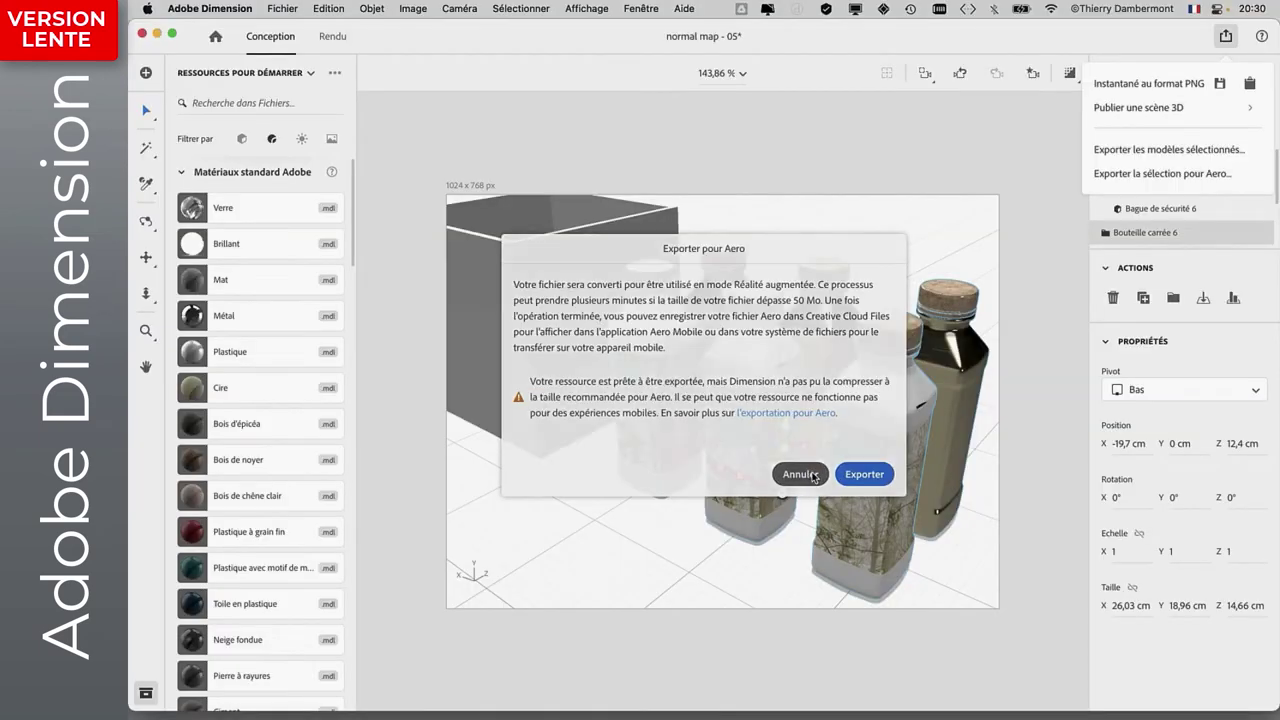
click(800, 474)
key(super+Tab)
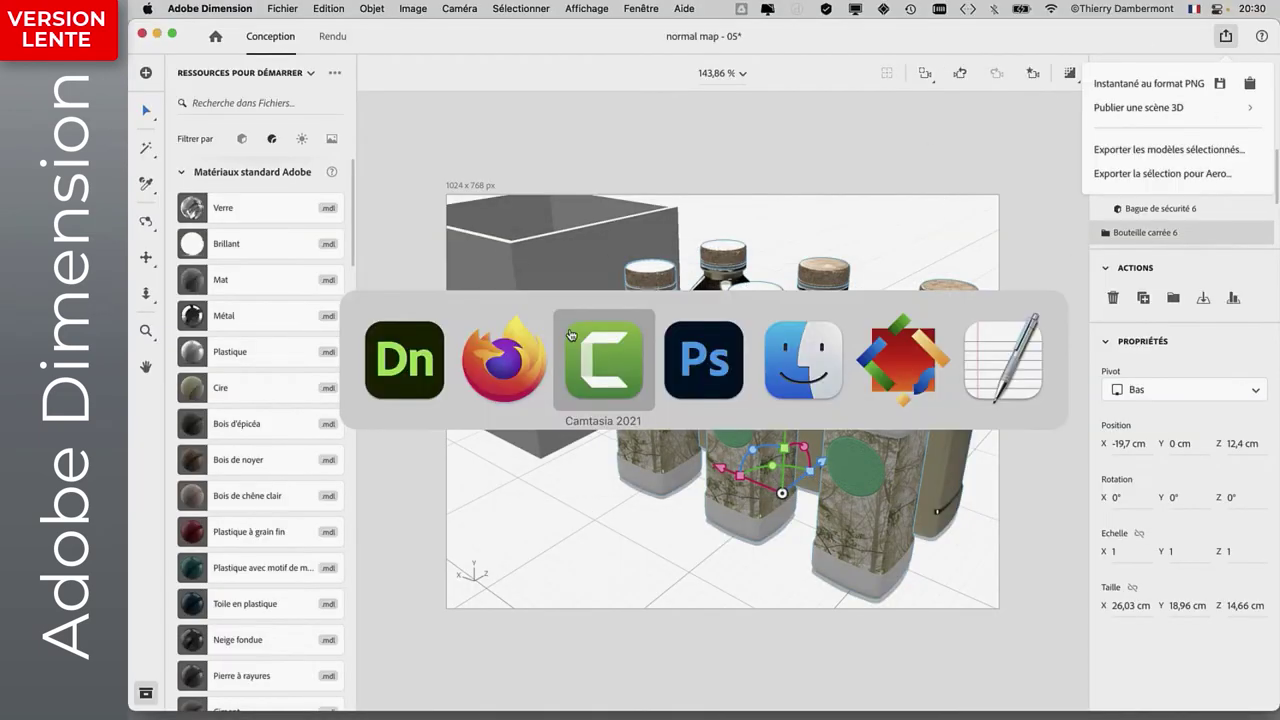
Play the Aero & Dimension YouTube video in Firefox in theater mode from 7:46, page zoomed to 110%.
click(500, 365)
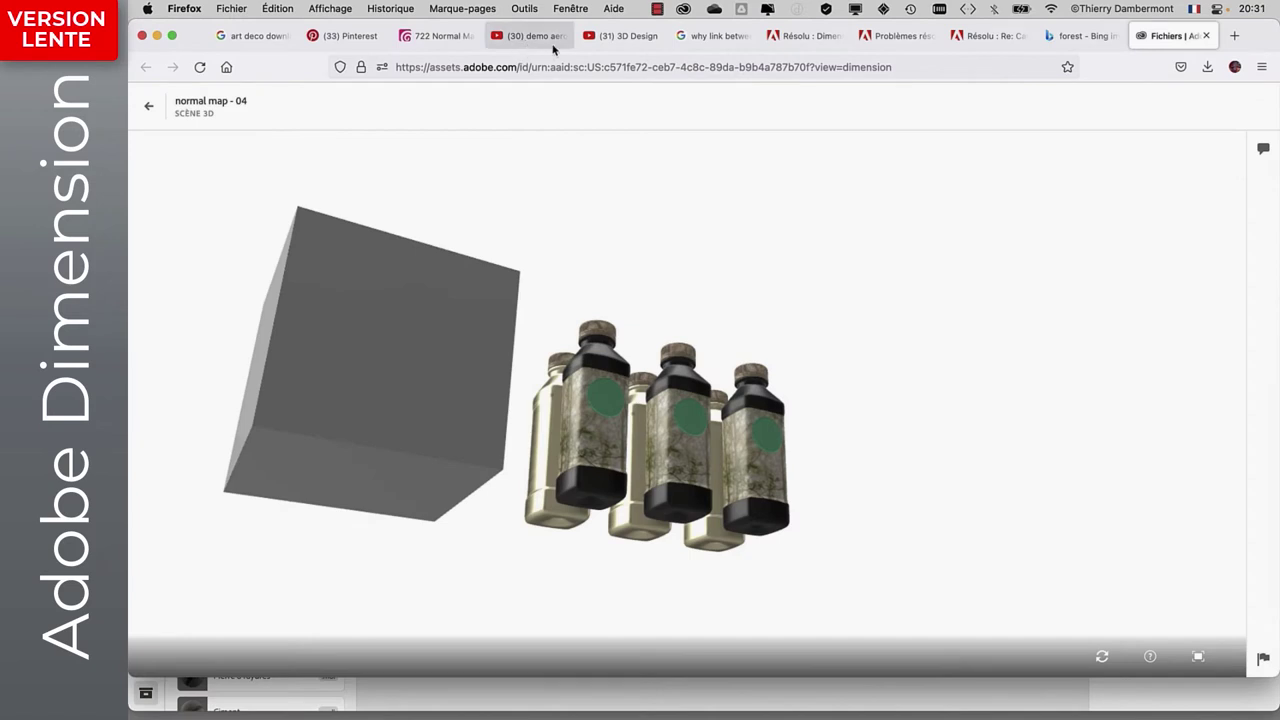
click(617, 40)
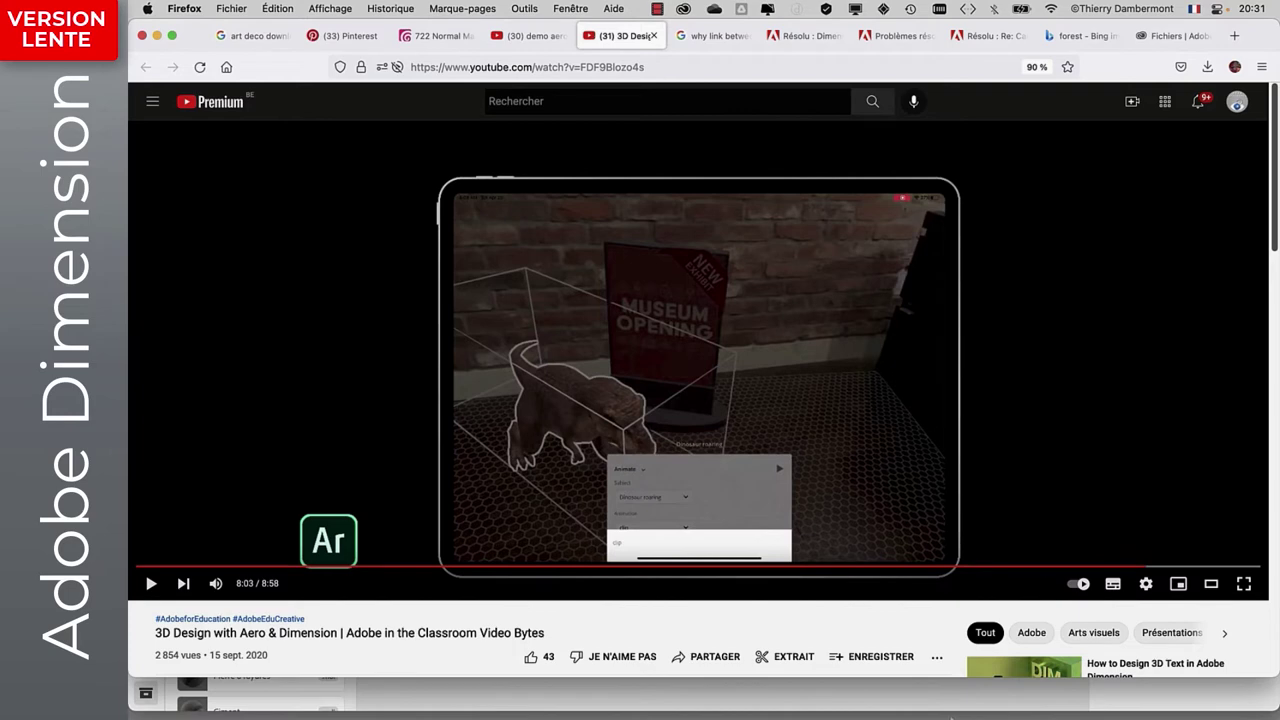
key(ctrl+plus)
key(ctrl+plus)
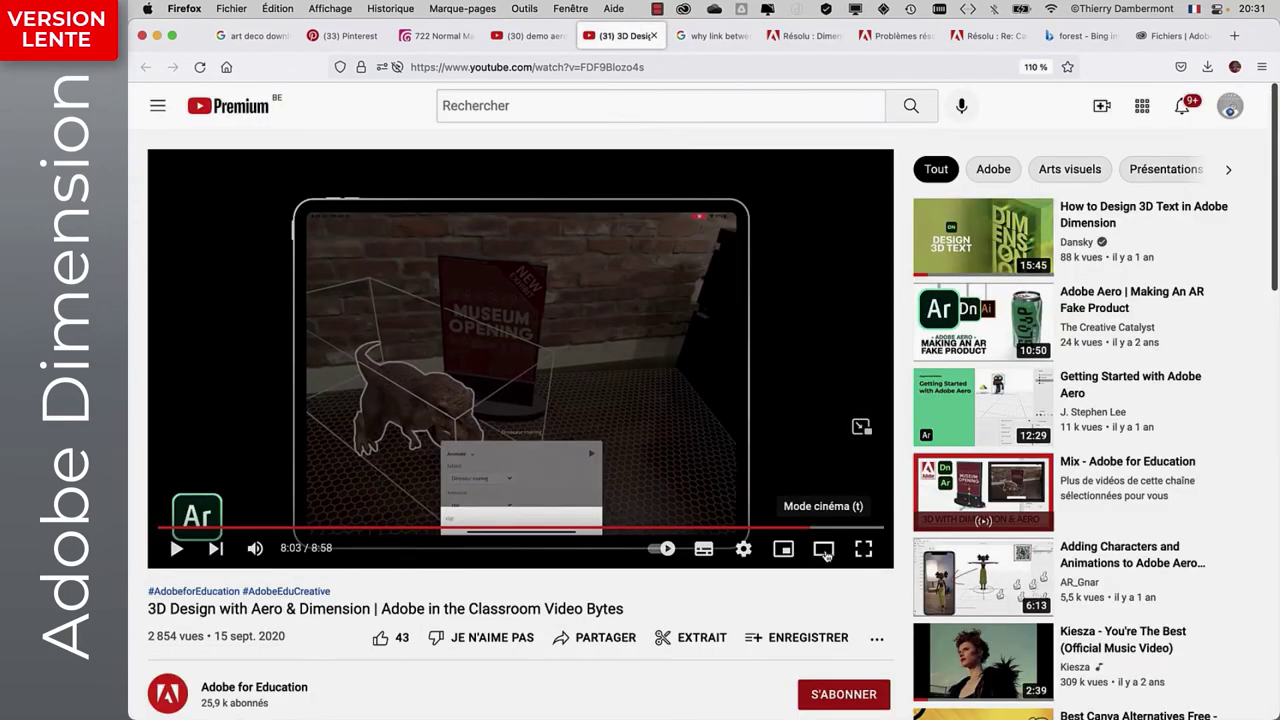
click(824, 550)
mouse_move(1150, 584)
mouse_down()
mouse_move(1112, 585)
mouse_move(1151, 584)
mouse_up()
click(155, 605)
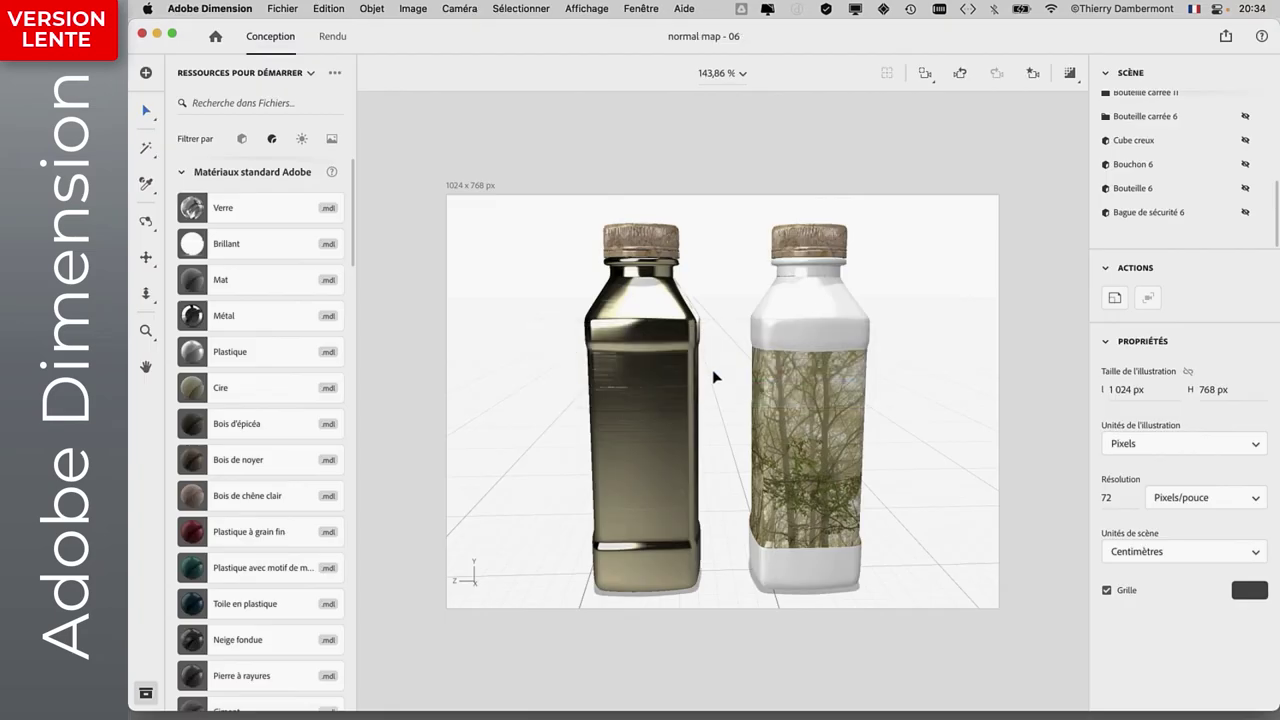
Lock the Bouteille carrée 11 bottle group with Objet > Verrouiller/Déverrouiller, then view the bottles from above.
scroll(712, 375, down, 3)
scroll(712, 375, down, 2)
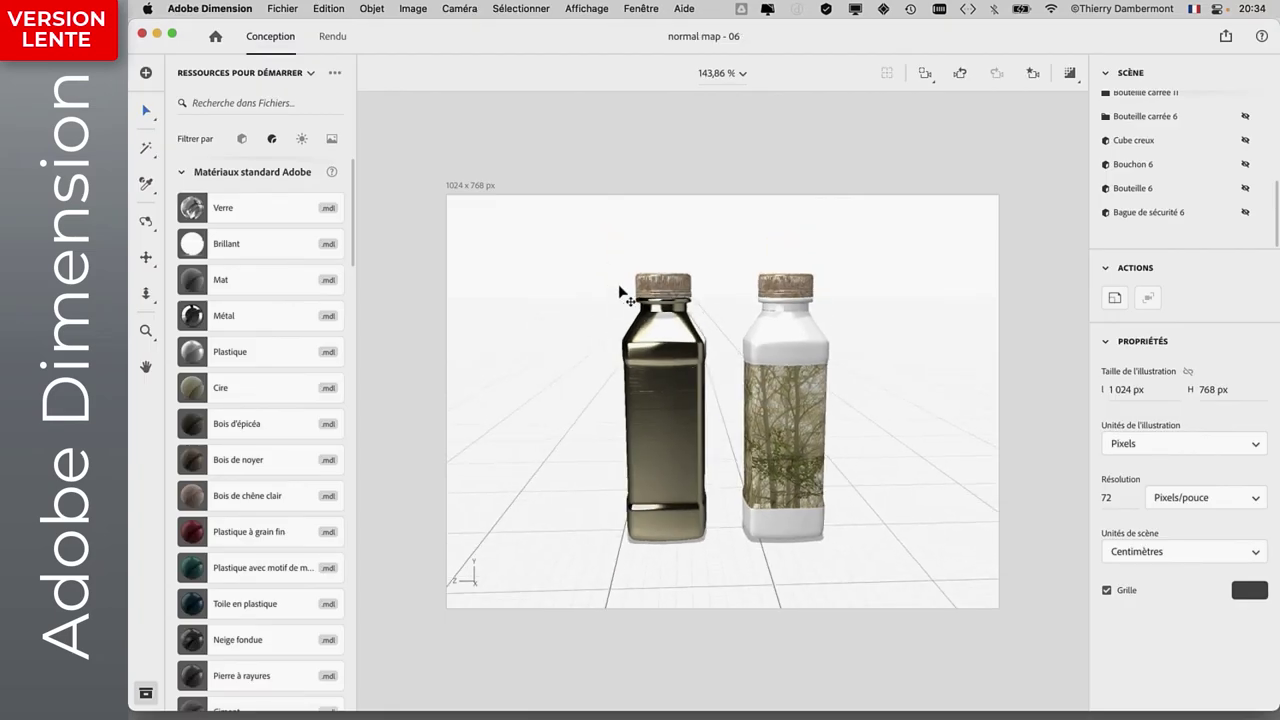
click(835, 460)
click(684, 285)
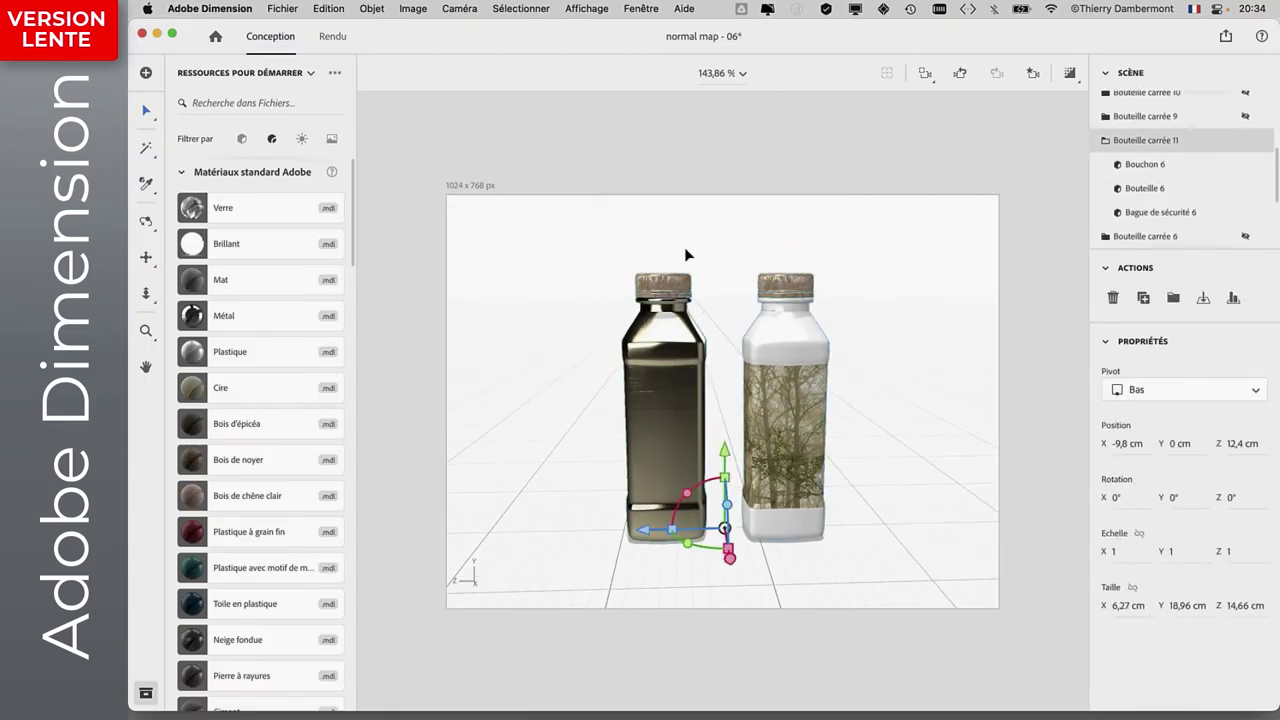
click(372, 9)
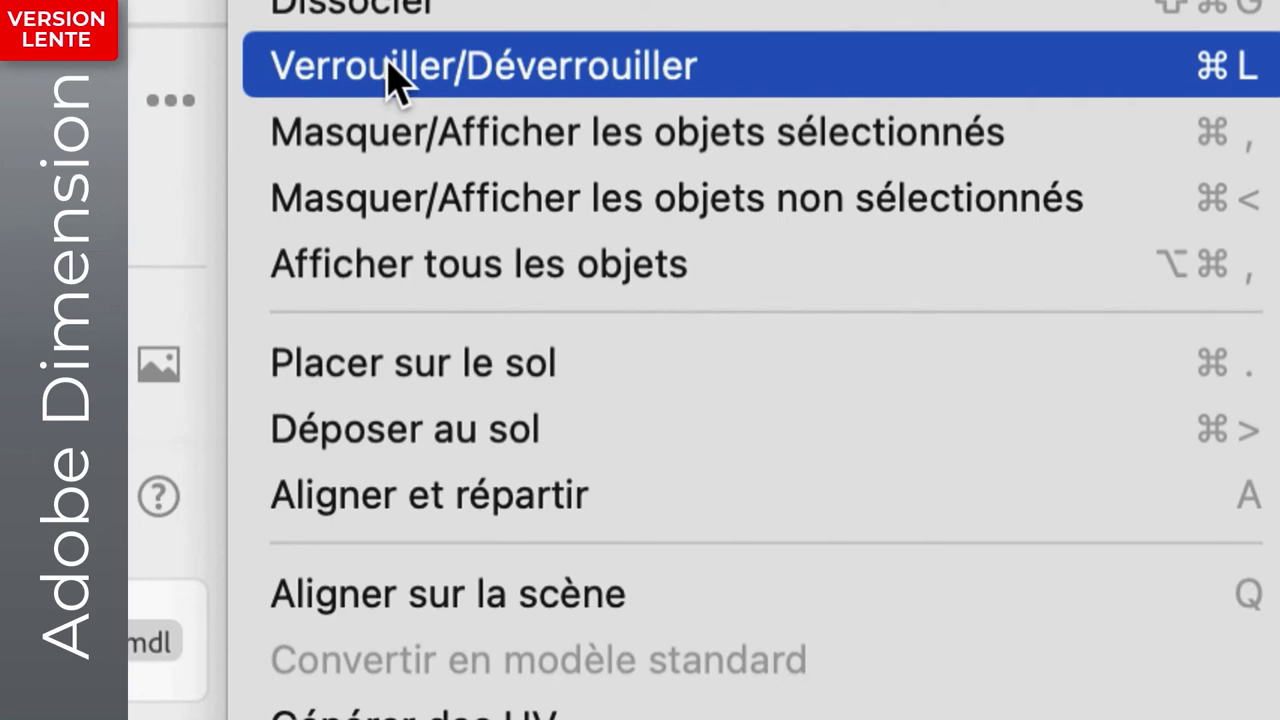
click(390, 68)
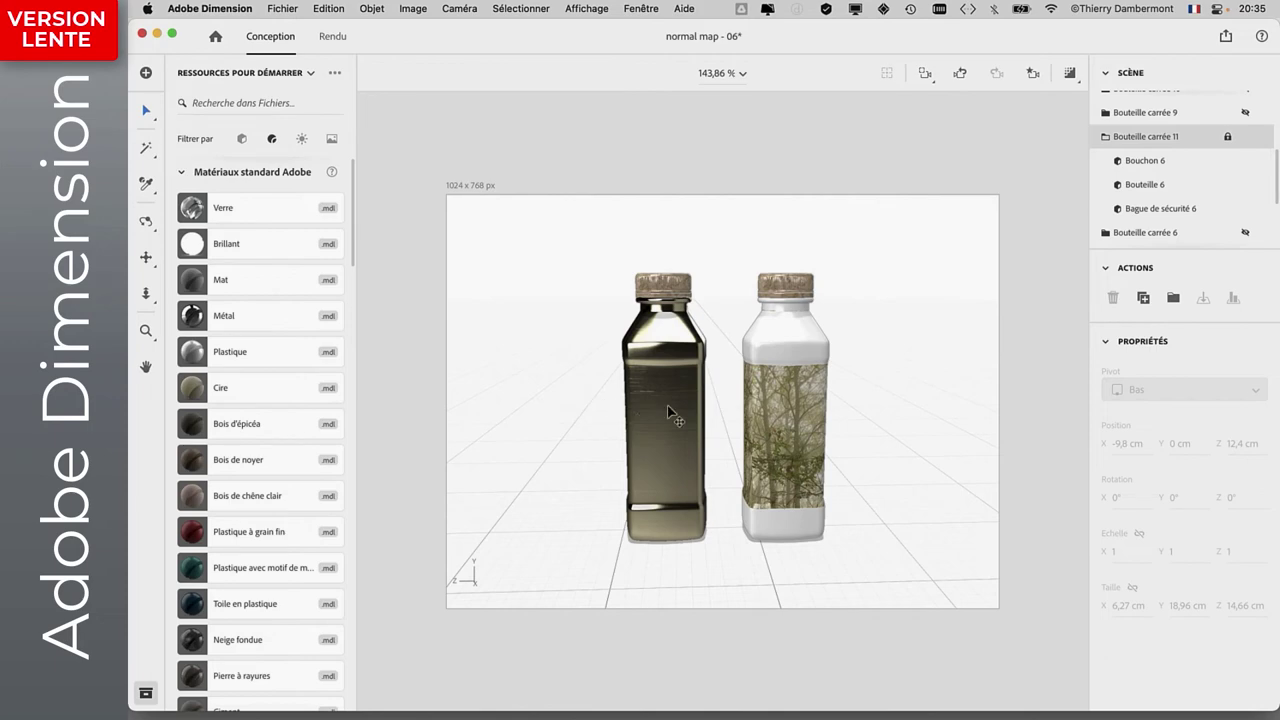
mouse_move(614, 409)
mouse_down()
mouse_move(732, 465)
mouse_move(914, 431)
mouse_move(817, 323)
mouse_move(674, 411)
mouse_move(549, 434)
mouse_move(500, 392)
mouse_up()
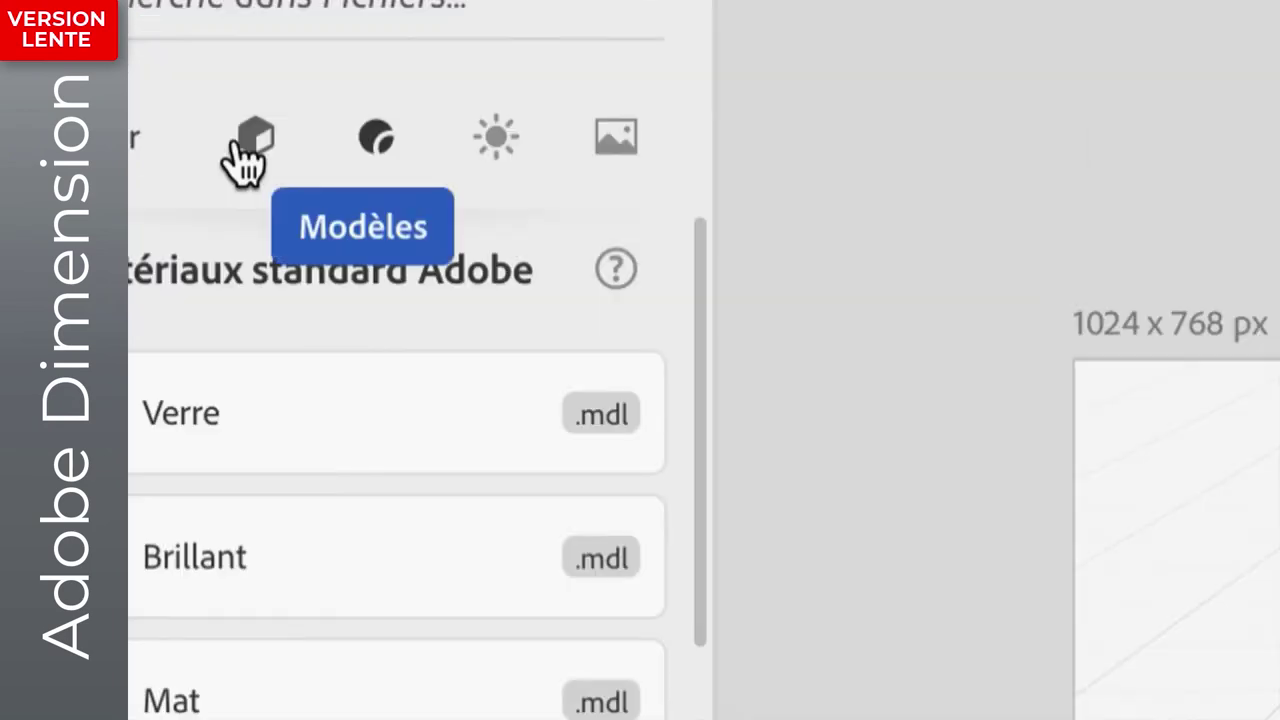
Add a 3D text object from Formes de base and frame the view around it.
click(239, 142)
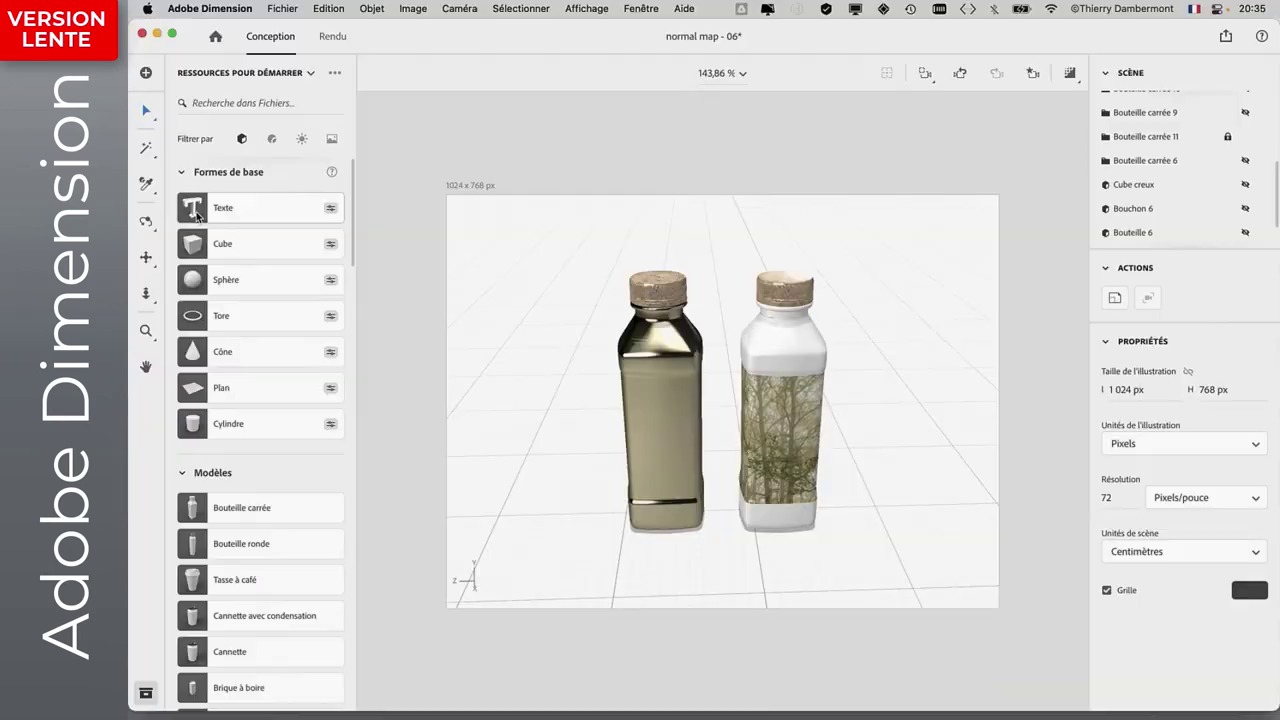
click(196, 213)
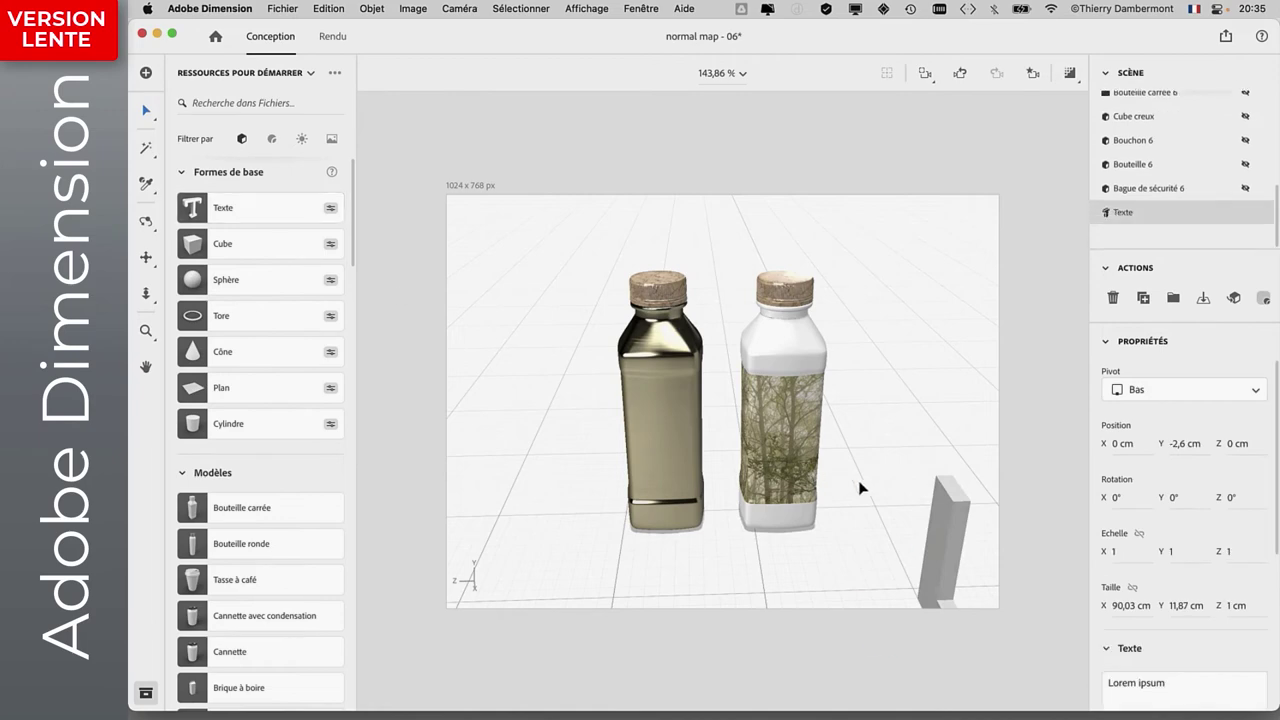
key(f)
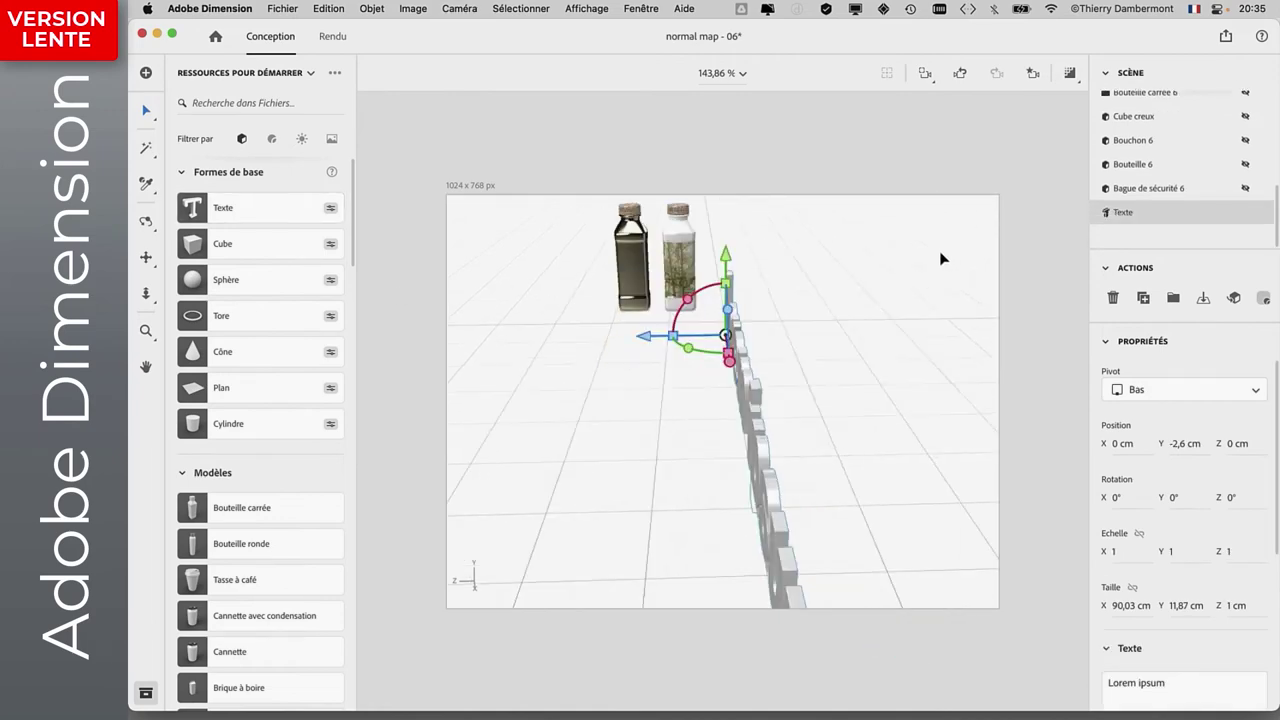
mouse_move(760, 398)
right_down()
mouse_move(710, 433)
mouse_move(837, 417)
mouse_move(894, 383)
mouse_move(751, 397)
right_up()
Orbit the view so the Lorem ipsum text runs diagonally, then select the text object.
click(654, 449)
right_drag(654, 449, 769, 451)
mouse_move(864, 248)
right_down()
mouse_move(808, 400)
mouse_move(800, 486)
mouse_move(748, 497)
mouse_move(894, 517)
mouse_move(851, 466)
mouse_move(838, 478)
right_up()
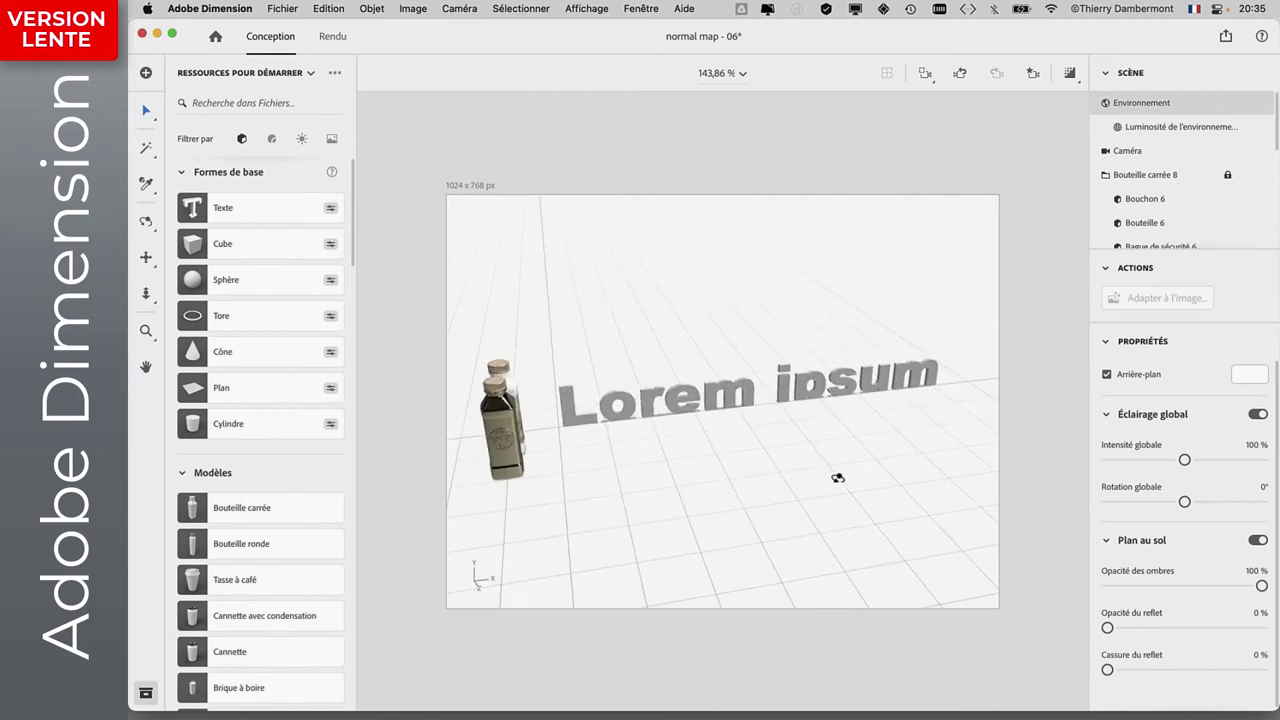
click(750, 404)
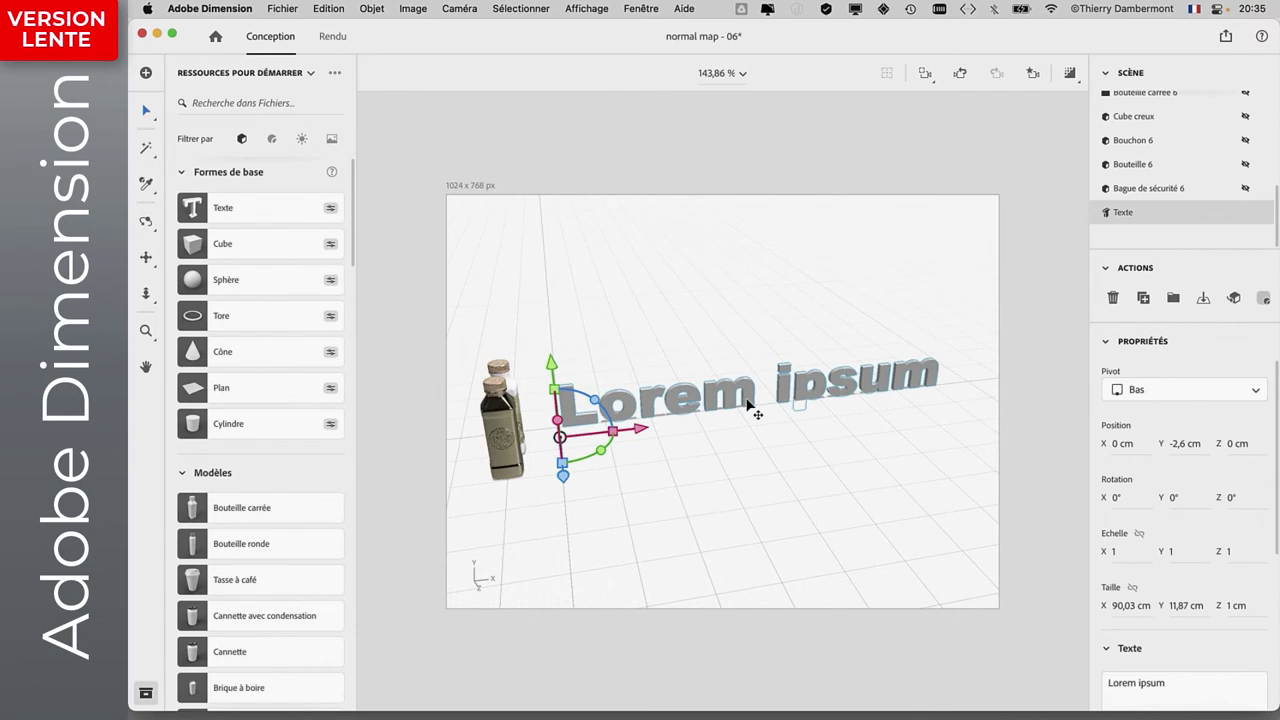
scroll(1250, 440, down, 5)
scroll(1254, 438, down, 1)
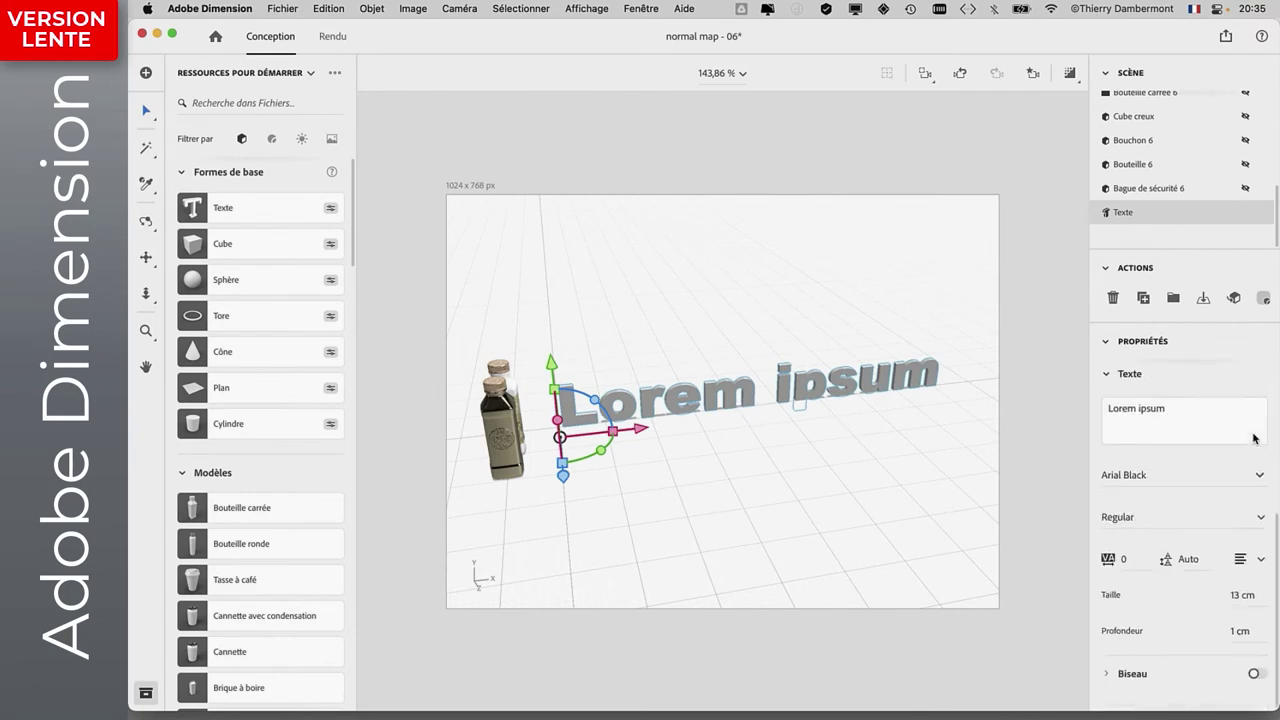
scroll(1236, 430, up, 1)
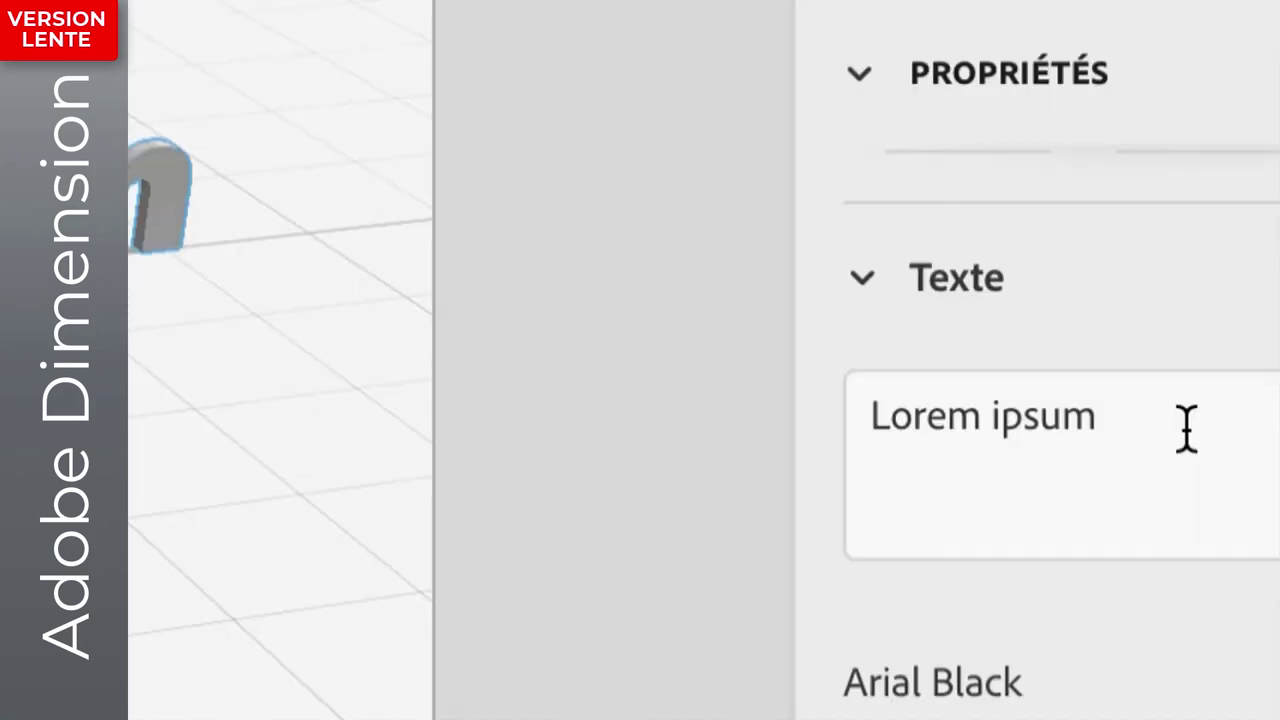
Replace the 3D text 'Lorem ipsum' with 'California'.
click(1186, 430)
drag(1096, 420, 871, 420)
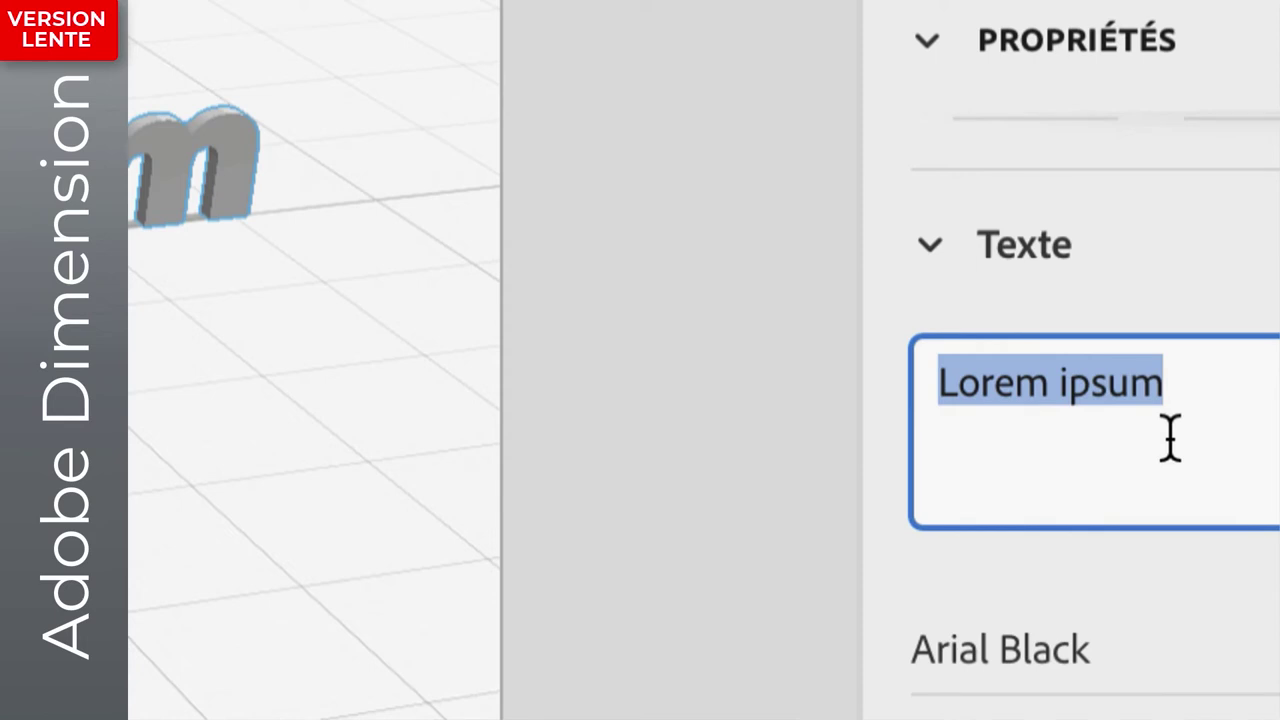
text(Calif)
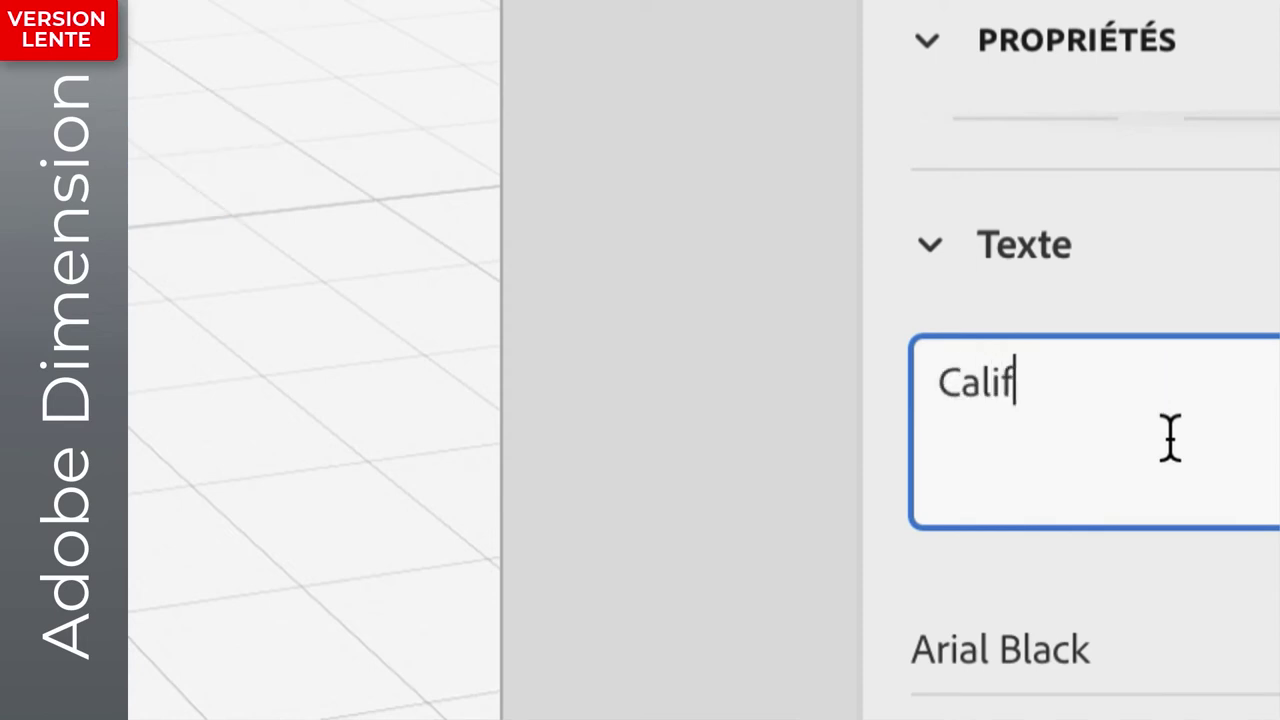
text(ornia)
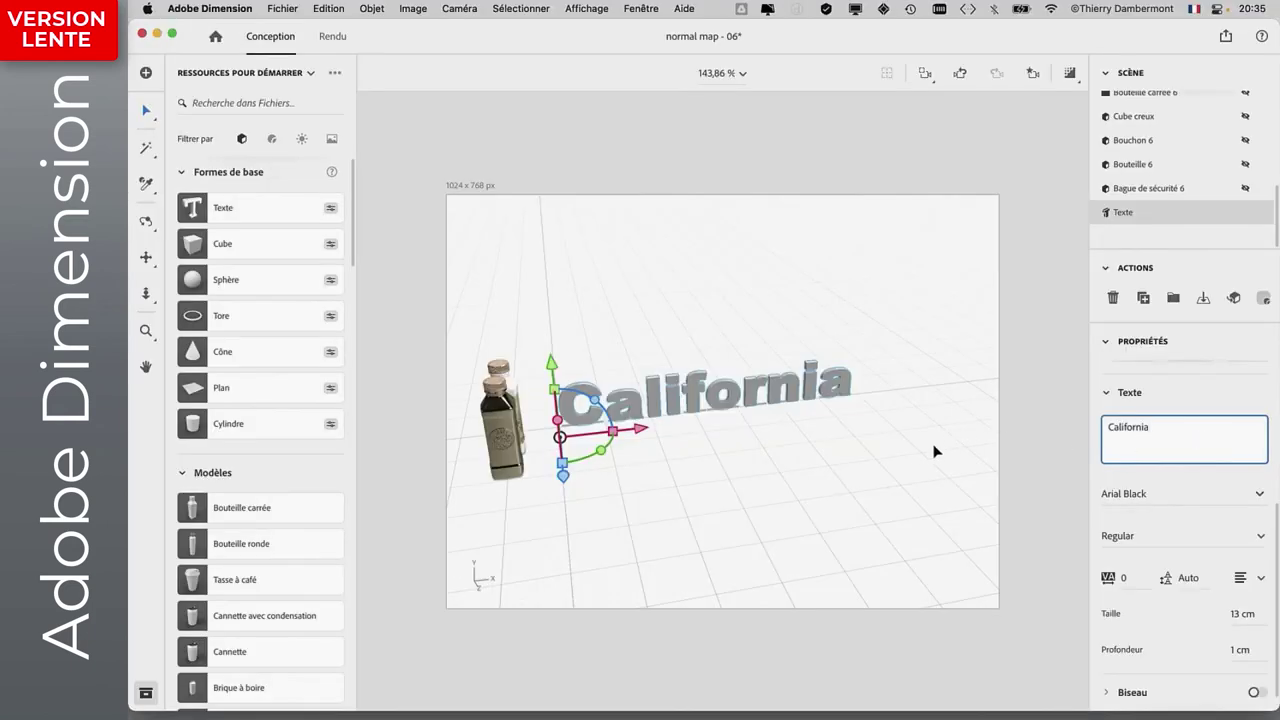
mouse_move(934, 451)
middle_down()
mouse_move(857, 457)
mouse_move(935, 454)
middle_up()
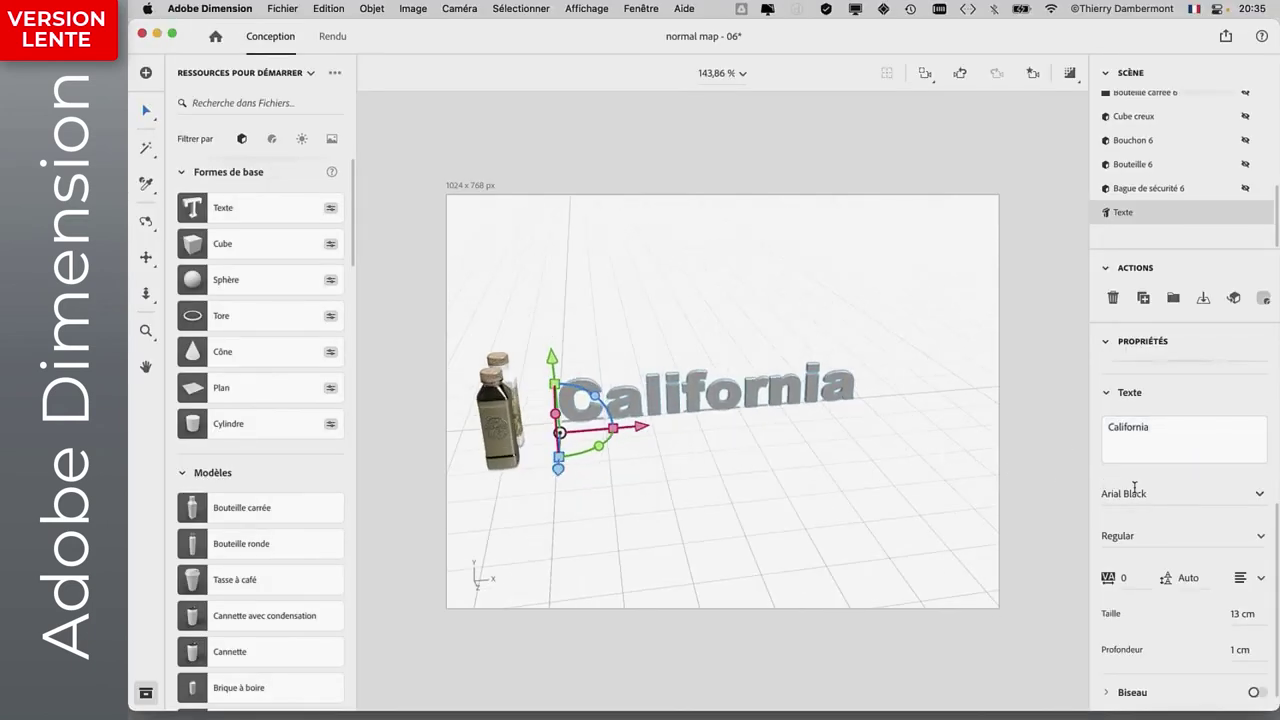
Set the text font to Bauhaus 93.
click(1257, 496)
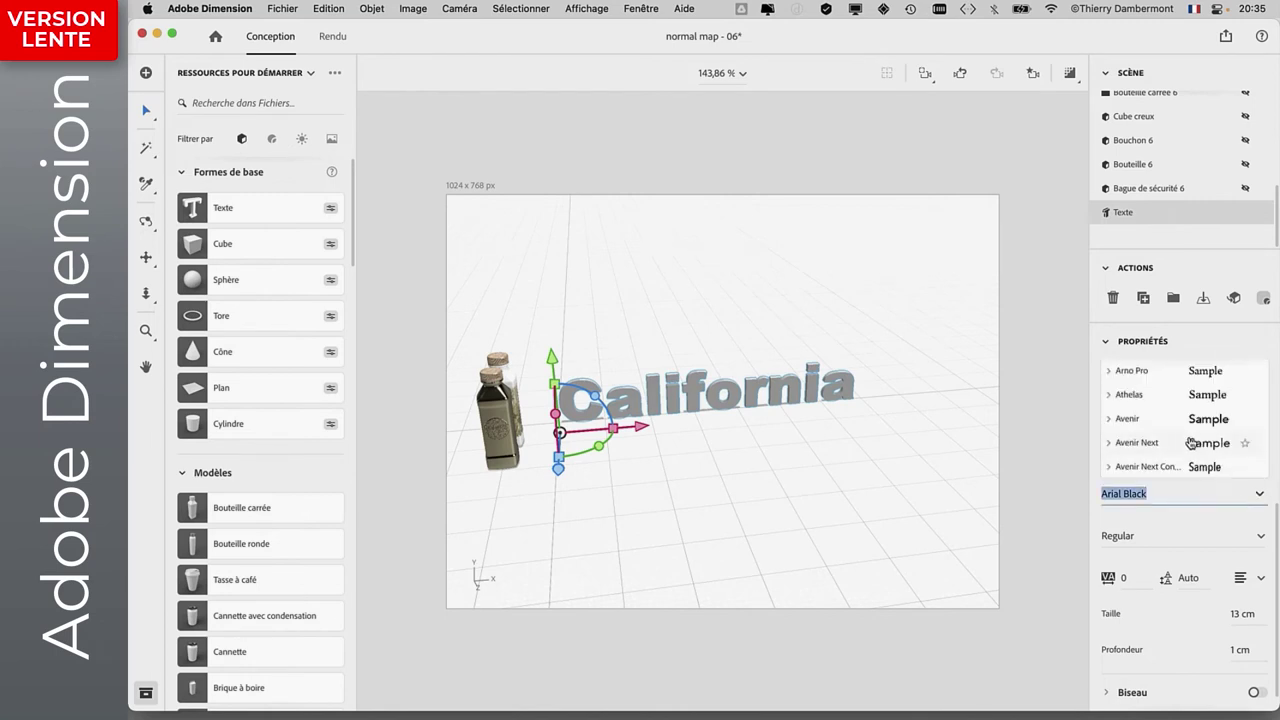
click(1152, 398)
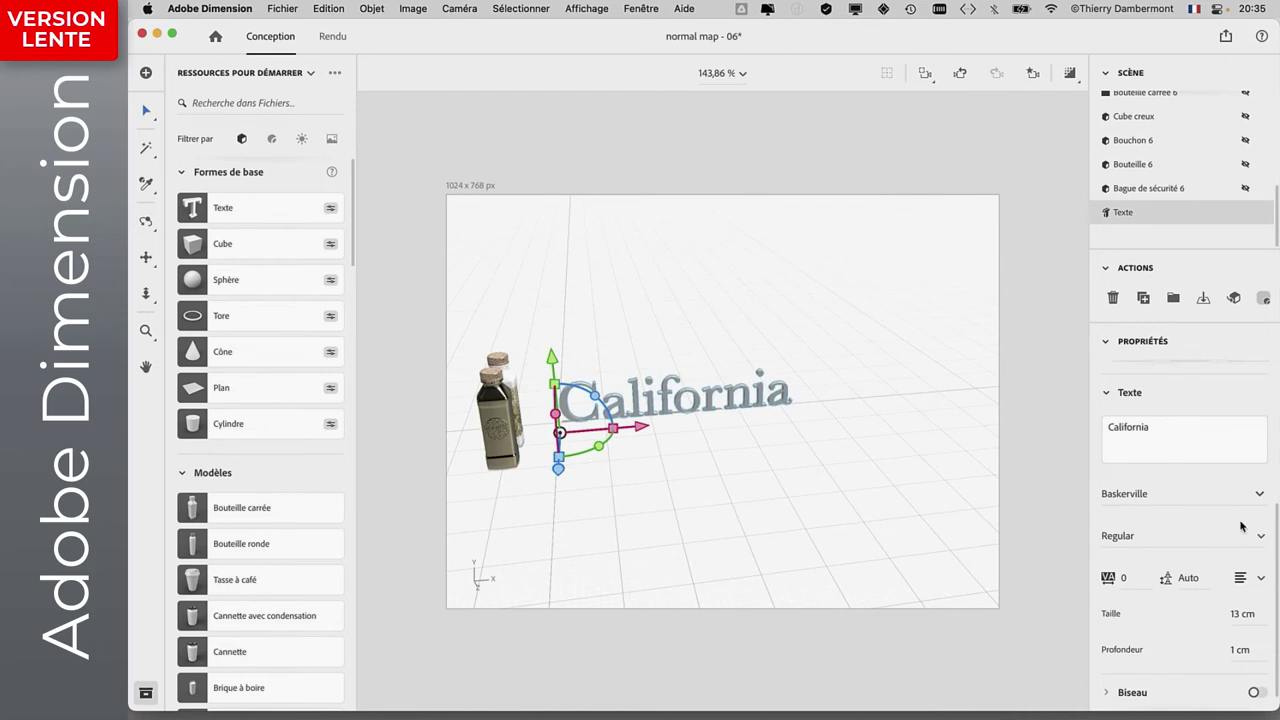
click(1259, 496)
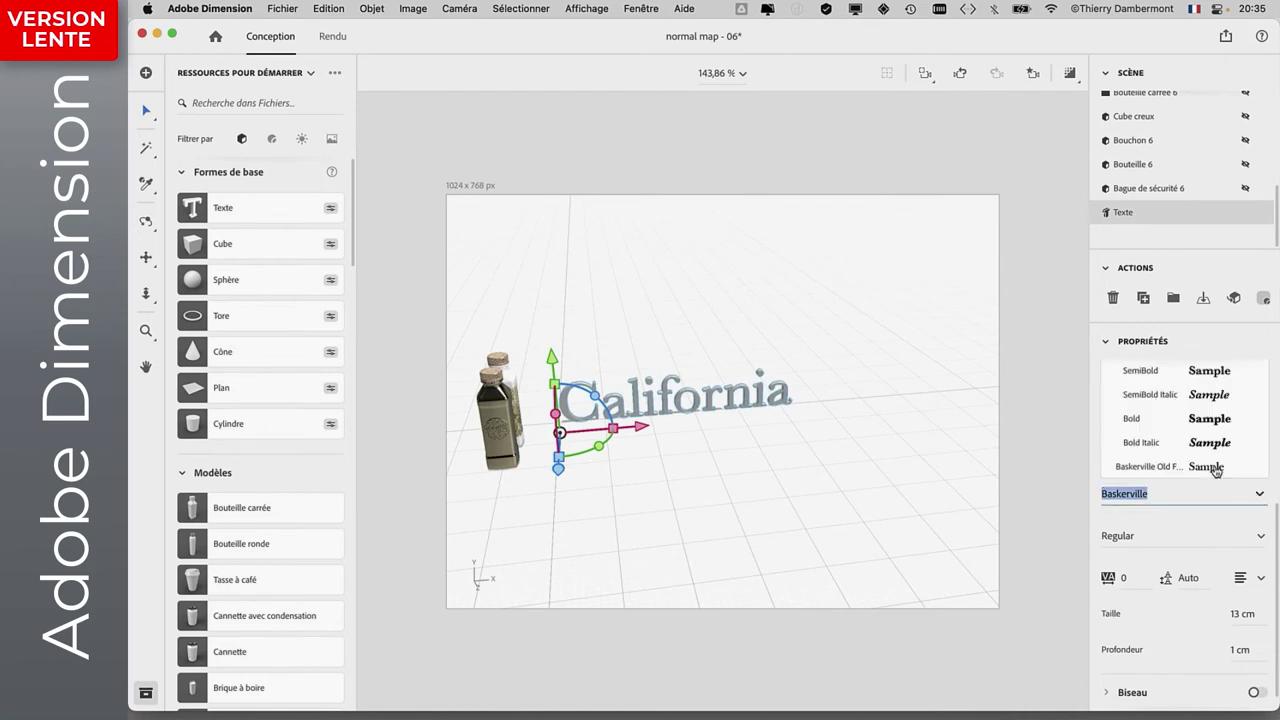
scroll(1189, 428, down, 2)
scroll(1190, 432, down, 3)
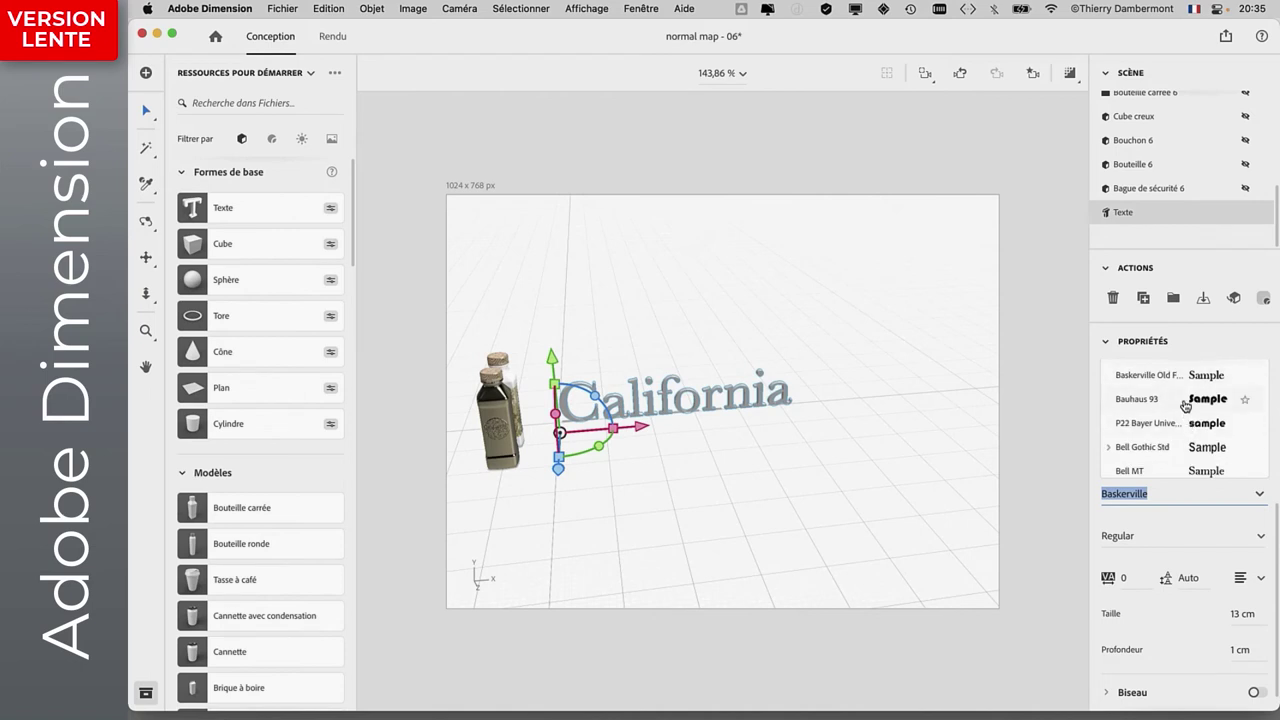
click(1185, 401)
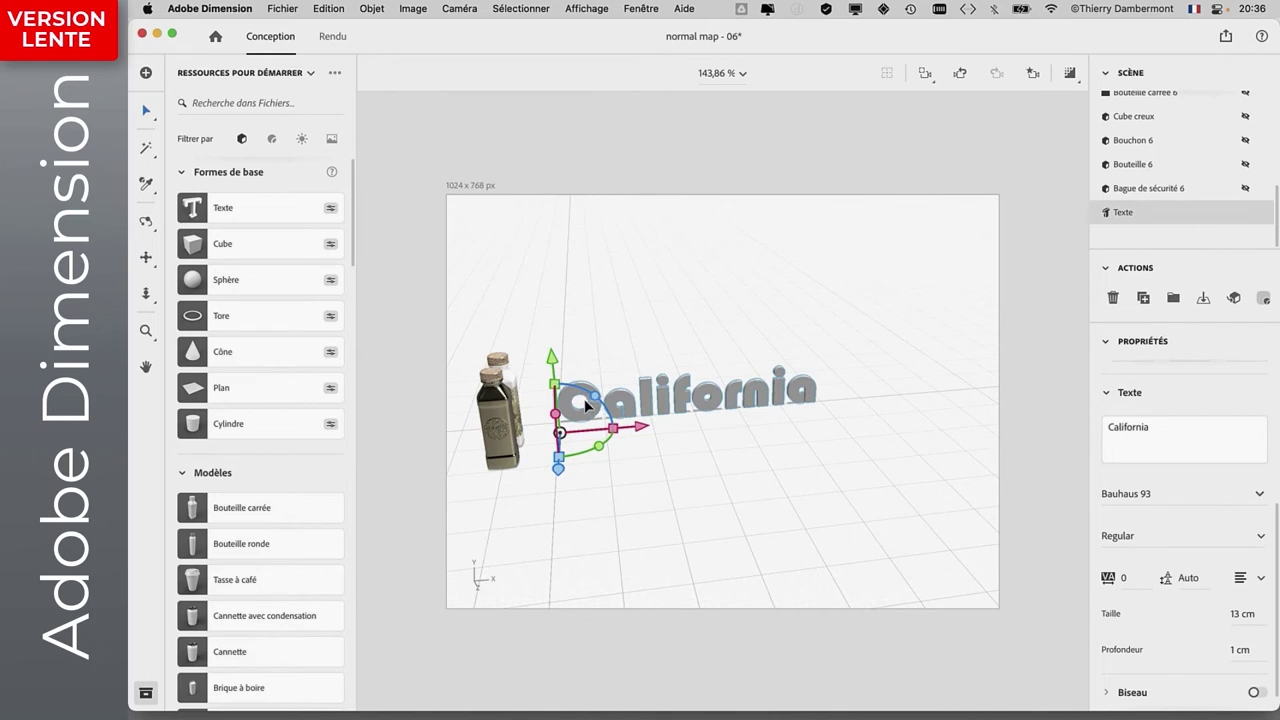
scroll(586, 404, down, 2)
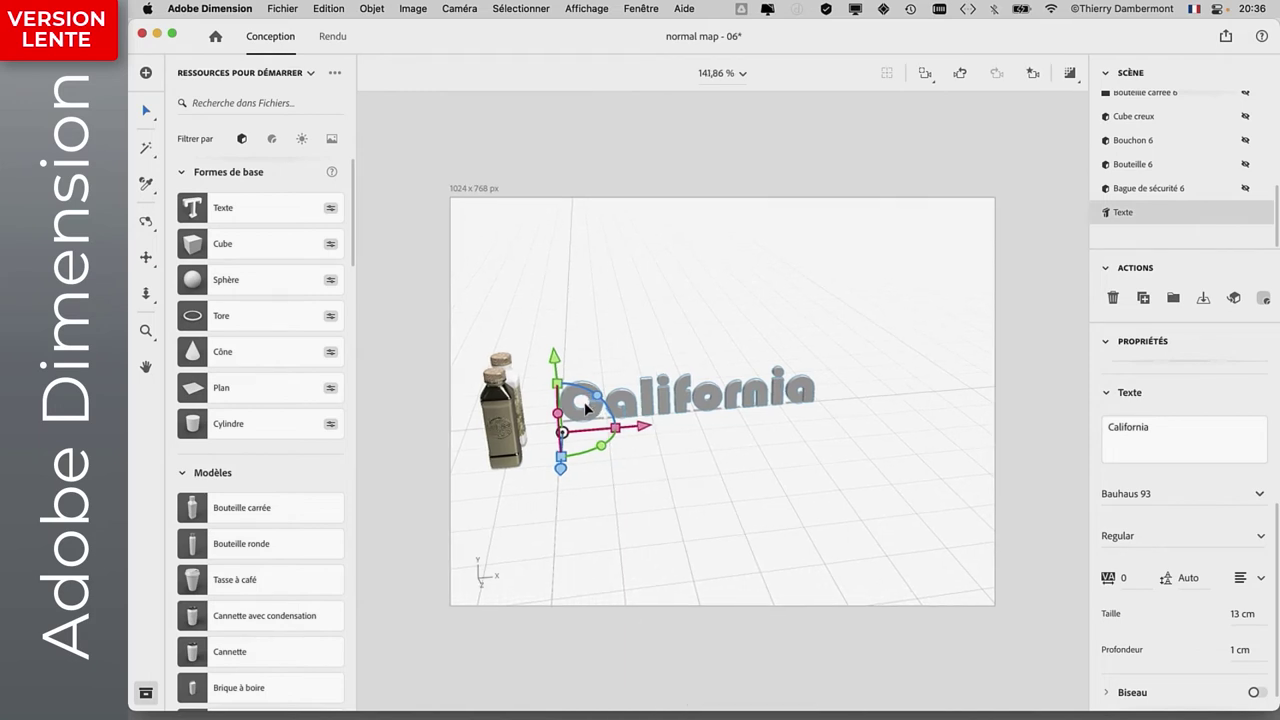
scroll(586, 408, up, 3)
scroll(591, 418, up, 3)
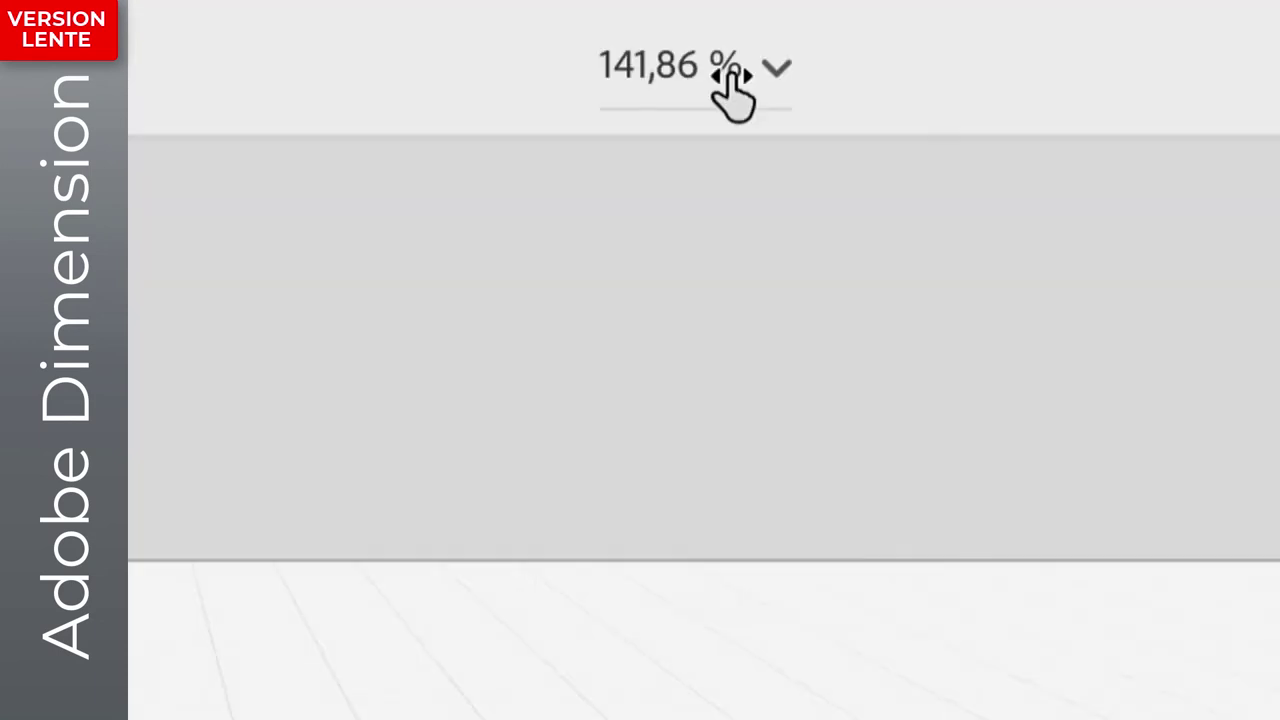
Zoom the canvas to 200%, face California head-on, and save as new version 'normal map - 07'.
click(729, 72)
click(775, 70)
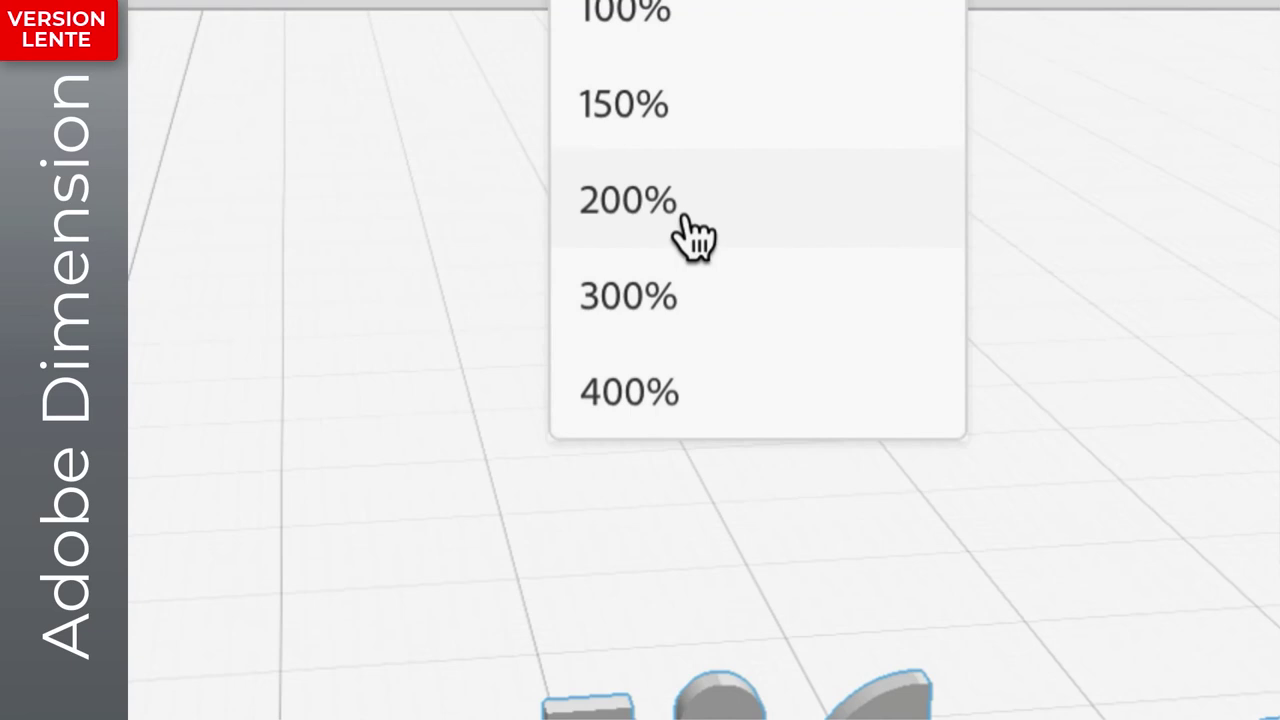
click(688, 222)
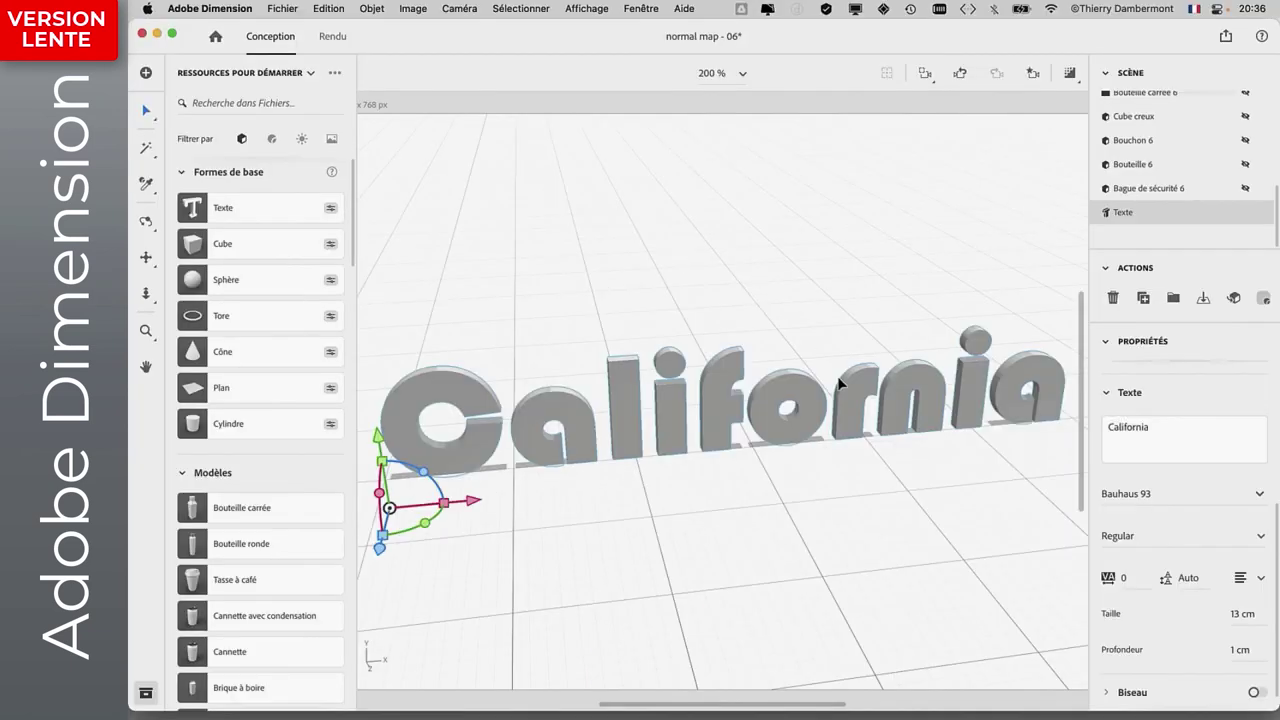
right_drag(840, 383, 804, 304)
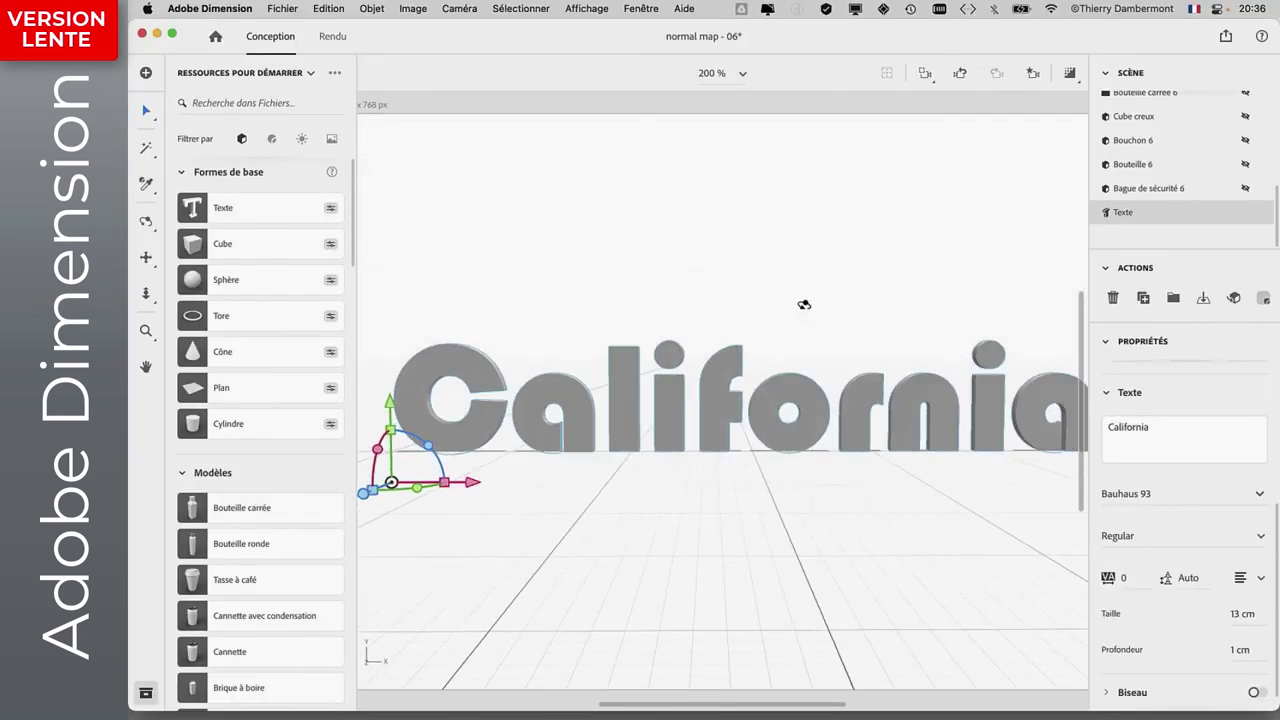
click(283, 8)
click(292, 143)
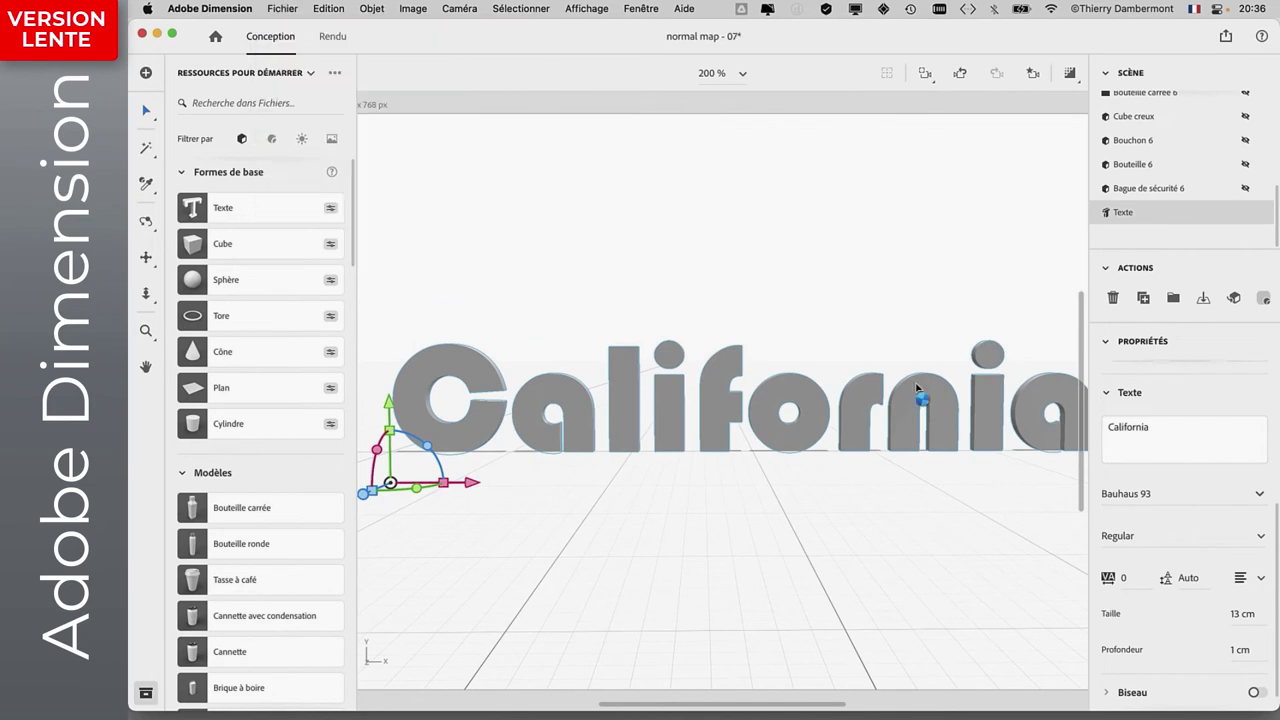
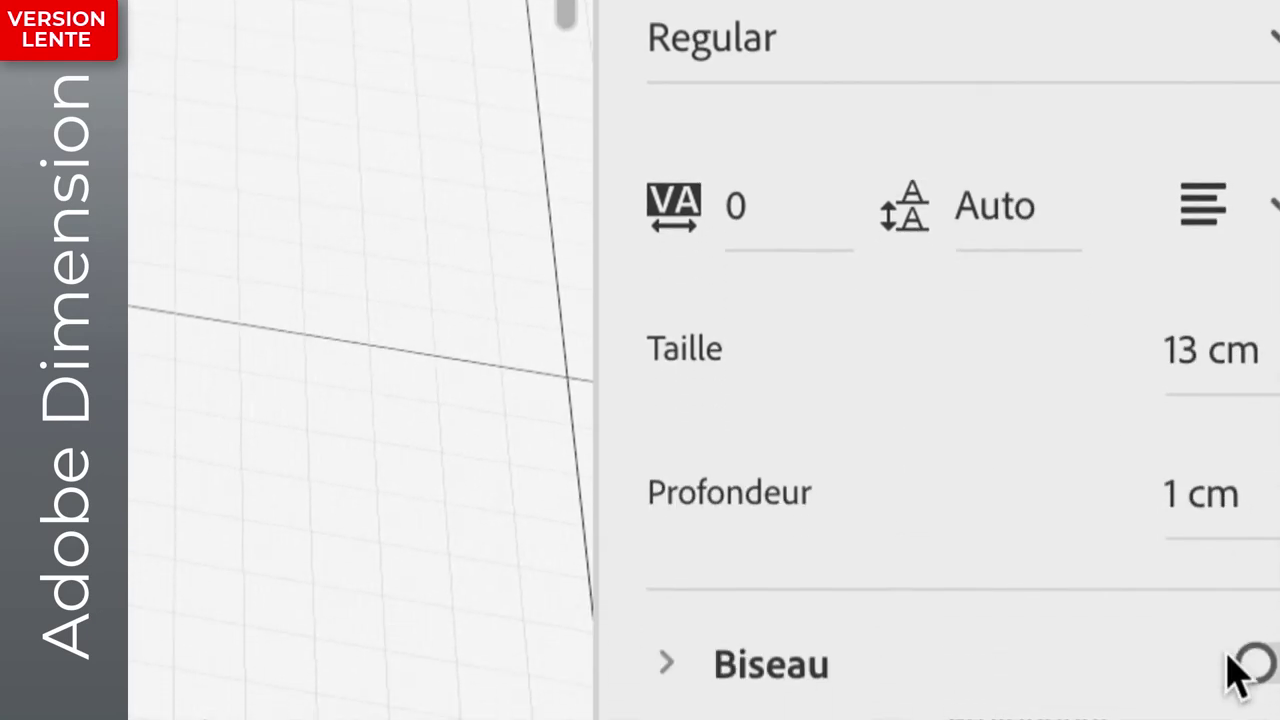
Scrub the text depth from 1 cm to 7 cm and orbit to inspect the thicker letters.
drag(1222, 628, 1224, 640)
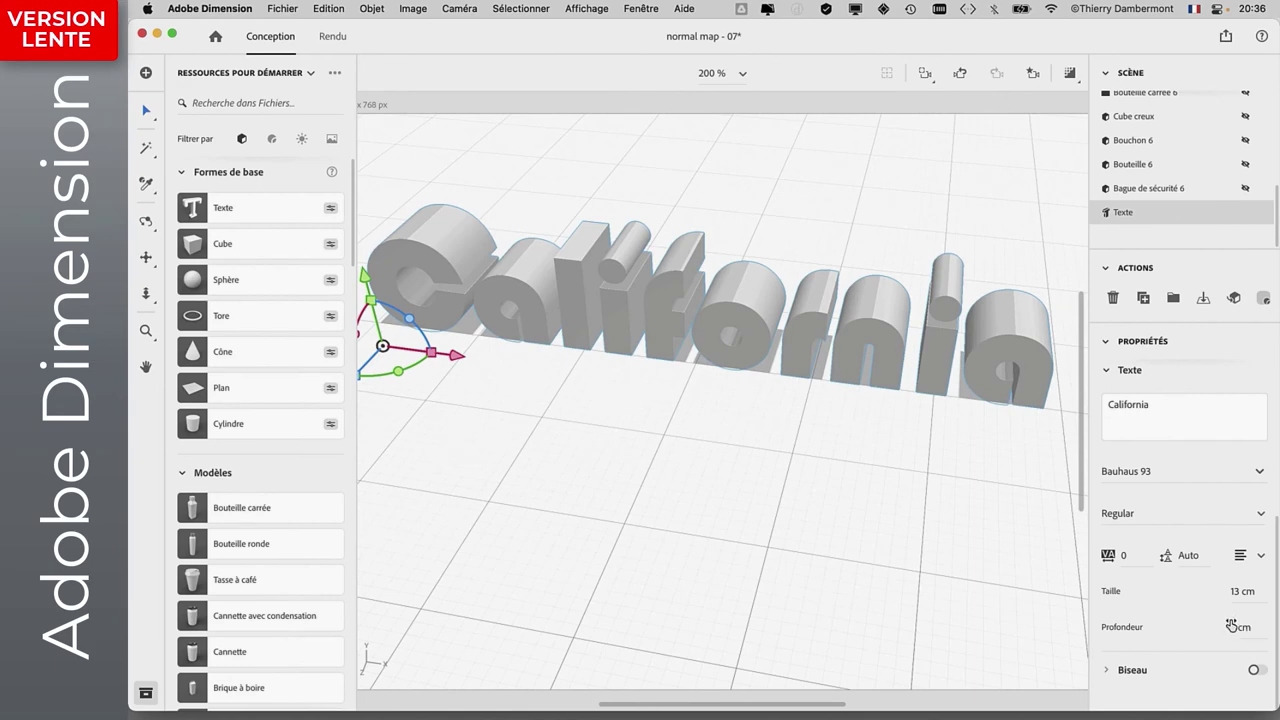
mouse_move(913, 479)
right_down()
mouse_move(908, 449)
mouse_move(951, 354)
mouse_move(1015, 511)
mouse_move(1023, 494)
mouse_move(854, 514)
mouse_move(843, 434)
mouse_move(751, 351)
right_up()
scroll(751, 351, up, 2)
scroll(748, 348, up, 2)
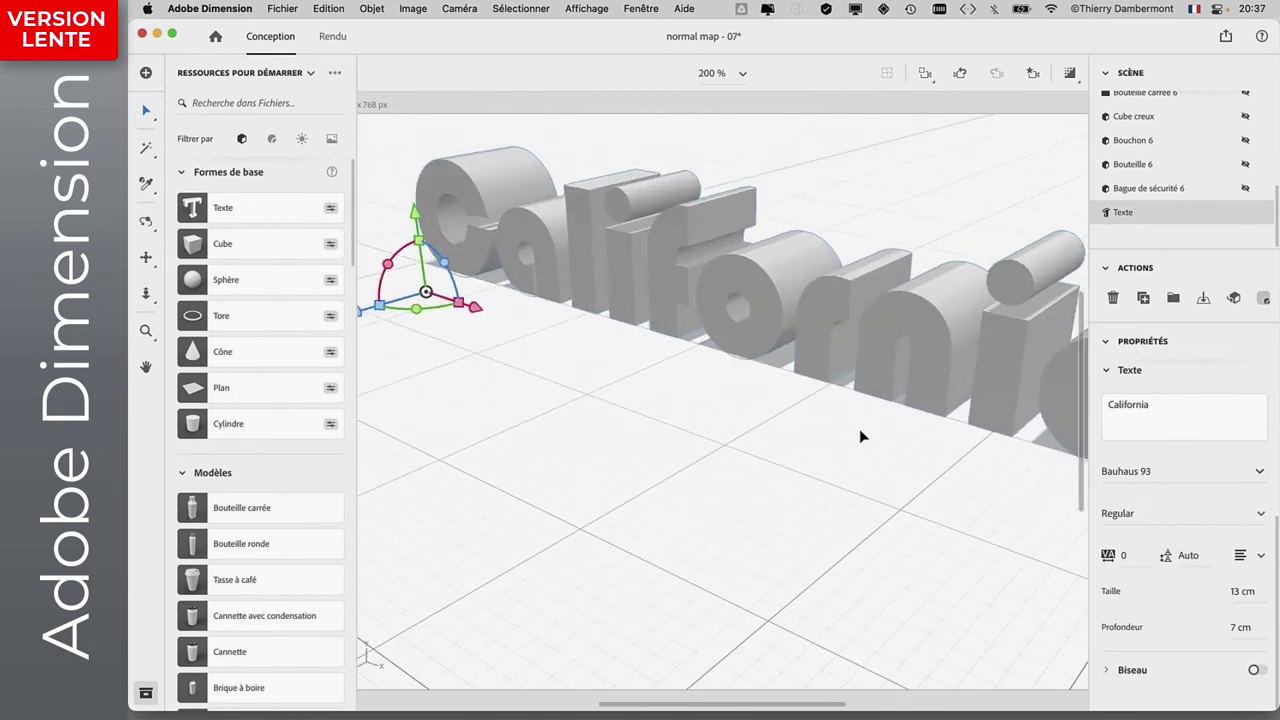
scroll(847, 421, down, 2)
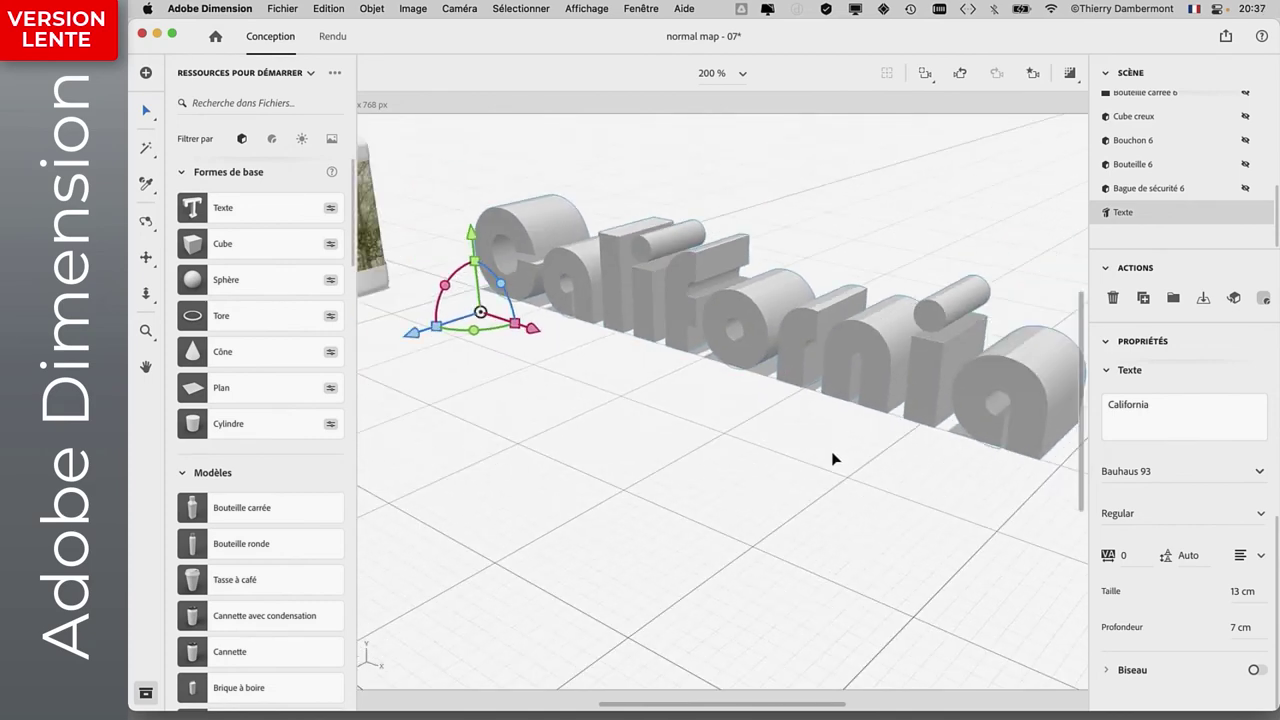
mouse_move(831, 451)
right_down()
mouse_move(814, 457)
mouse_move(891, 448)
mouse_move(866, 461)
right_up()
middle_drag(863, 449, 836, 468)
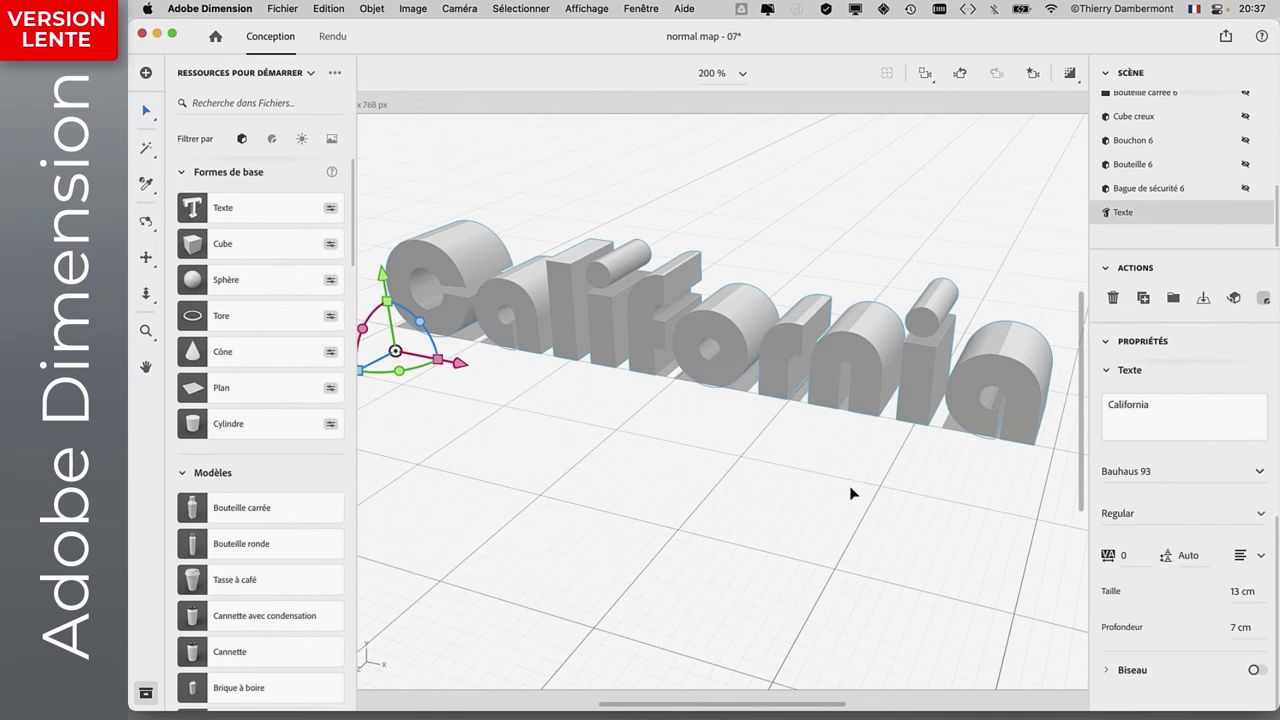
scroll(1138, 160, up, 2)
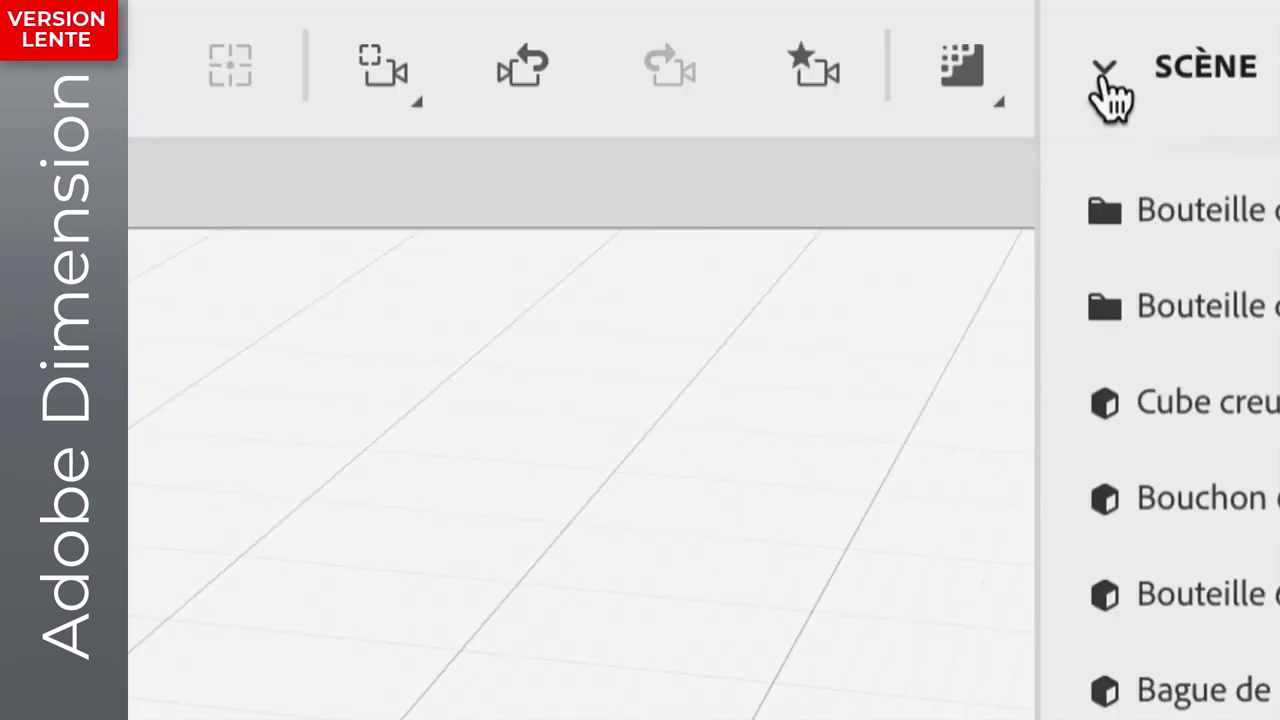
Select the scene camera and widen its field of view (Champ angulaire) to 118°.
click(1106, 76)
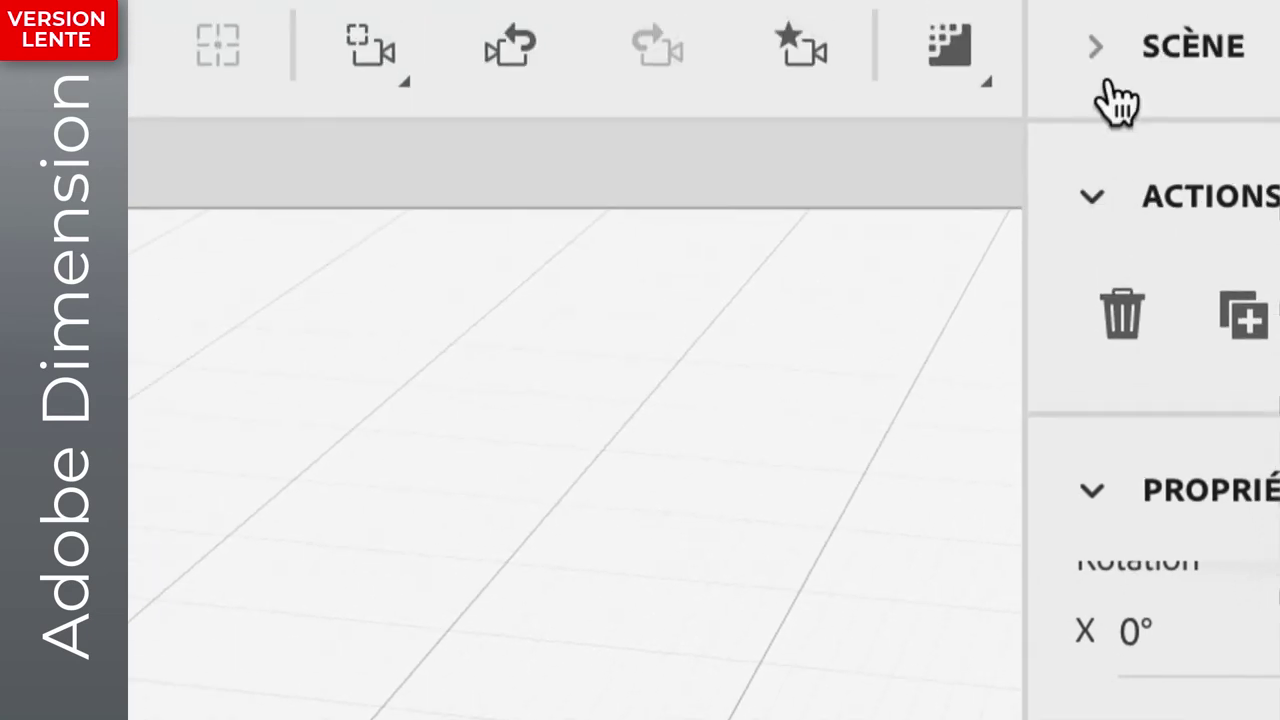
click(1100, 76)
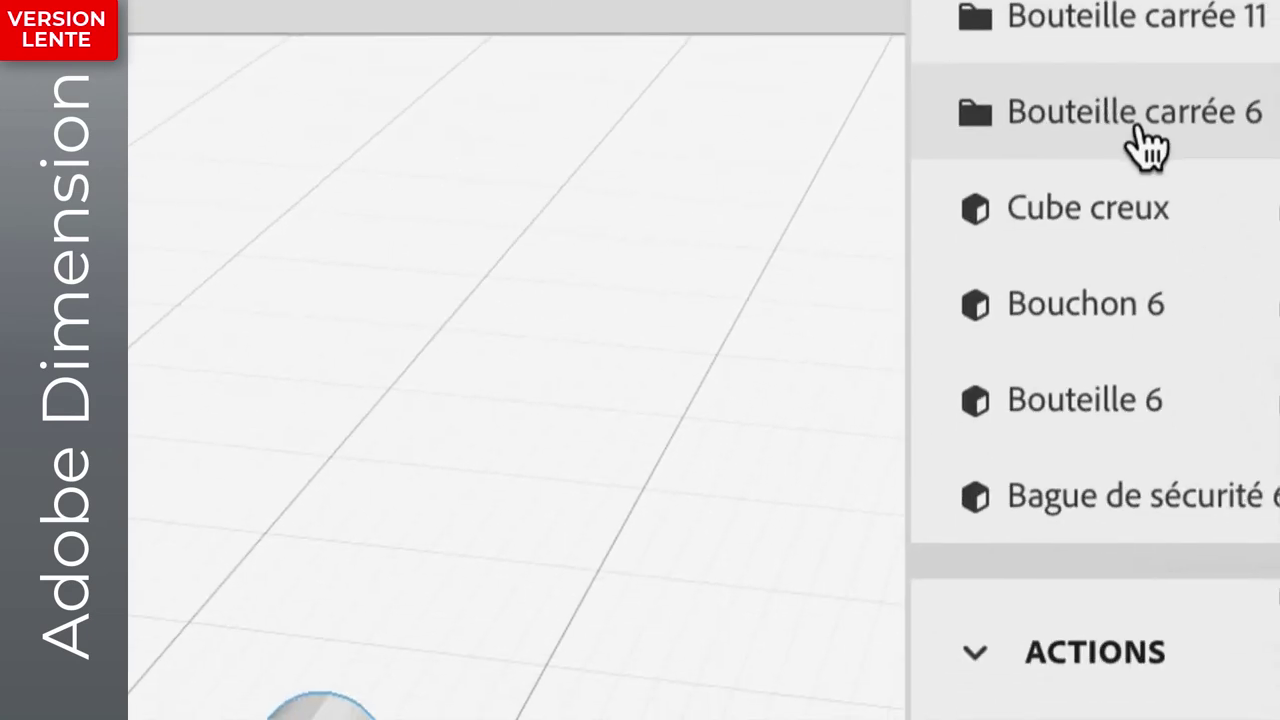
scroll(1148, 143, up, 5)
click(1145, 140)
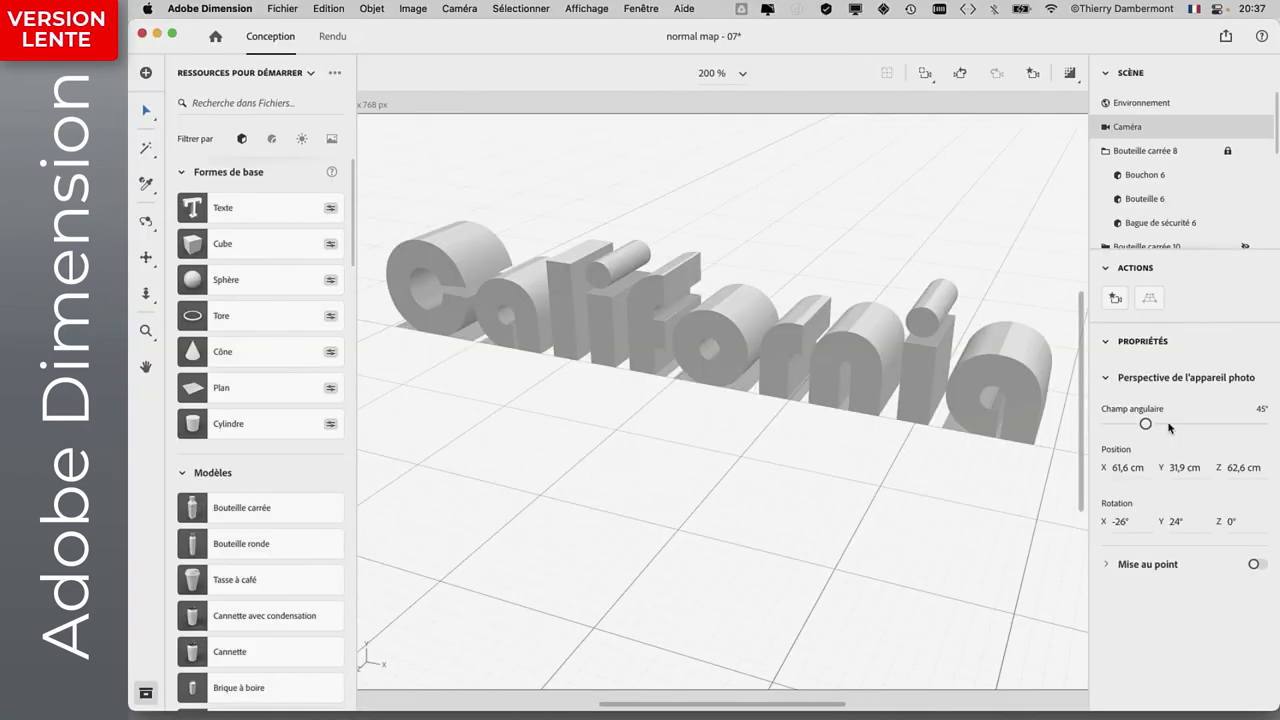
mouse_move(1145, 424)
mouse_down()
mouse_move(1112, 424)
mouse_move(1153, 424)
mouse_up()
mouse_move(780, 265)
mouse_down()
mouse_move(897, 266)
mouse_move(670, 267)
mouse_up()
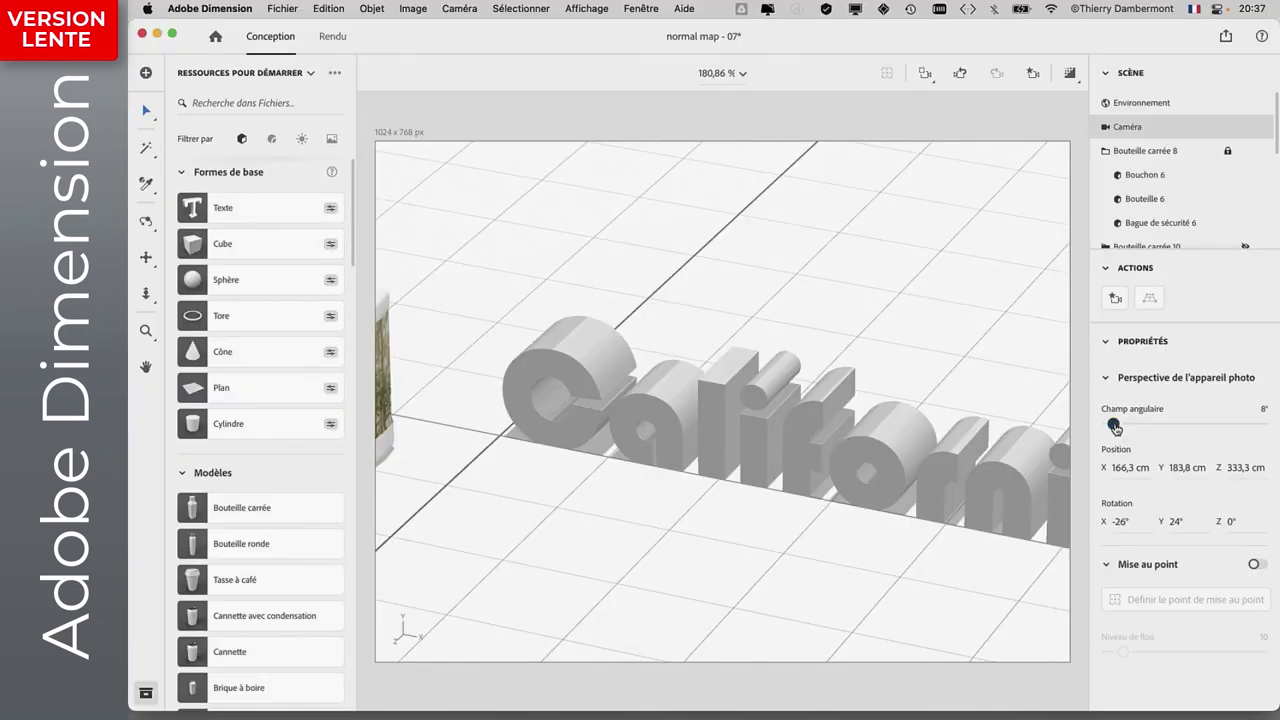
drag(1115, 426, 1182, 425)
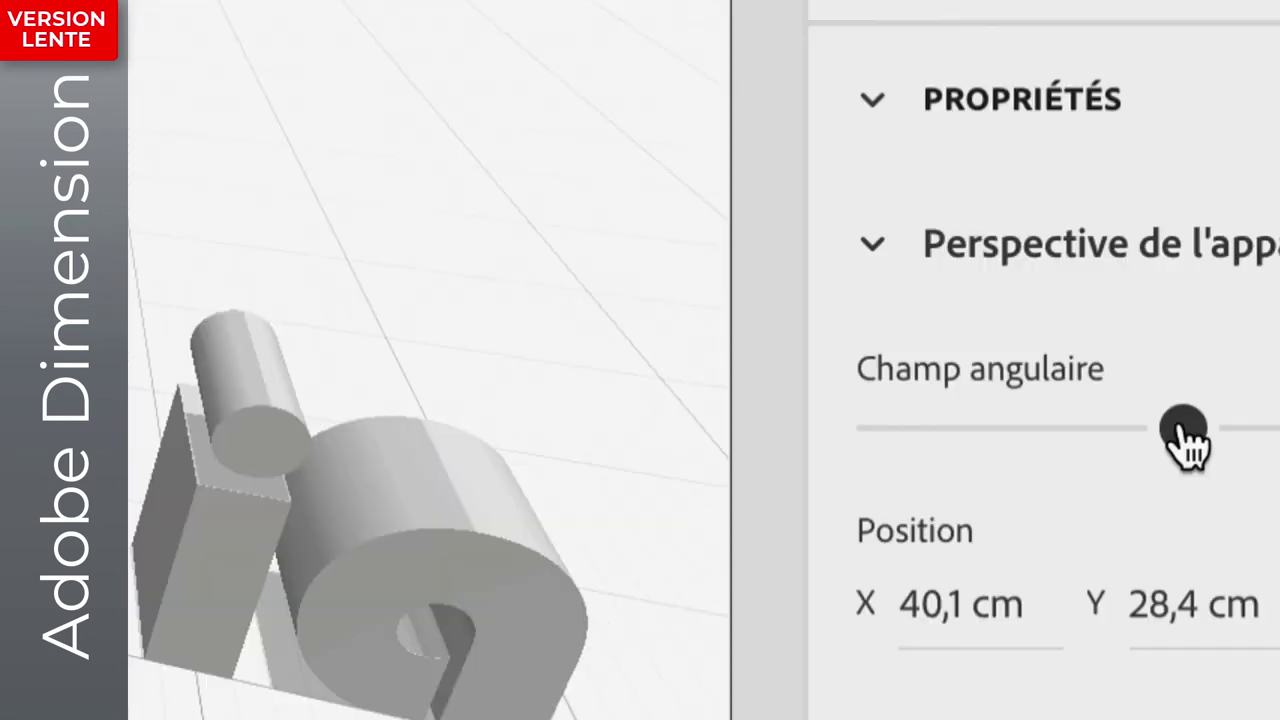
mouse_move(1185, 440)
mouse_down()
mouse_move(1200, 445)
mouse_move(1209, 424)
mouse_up()
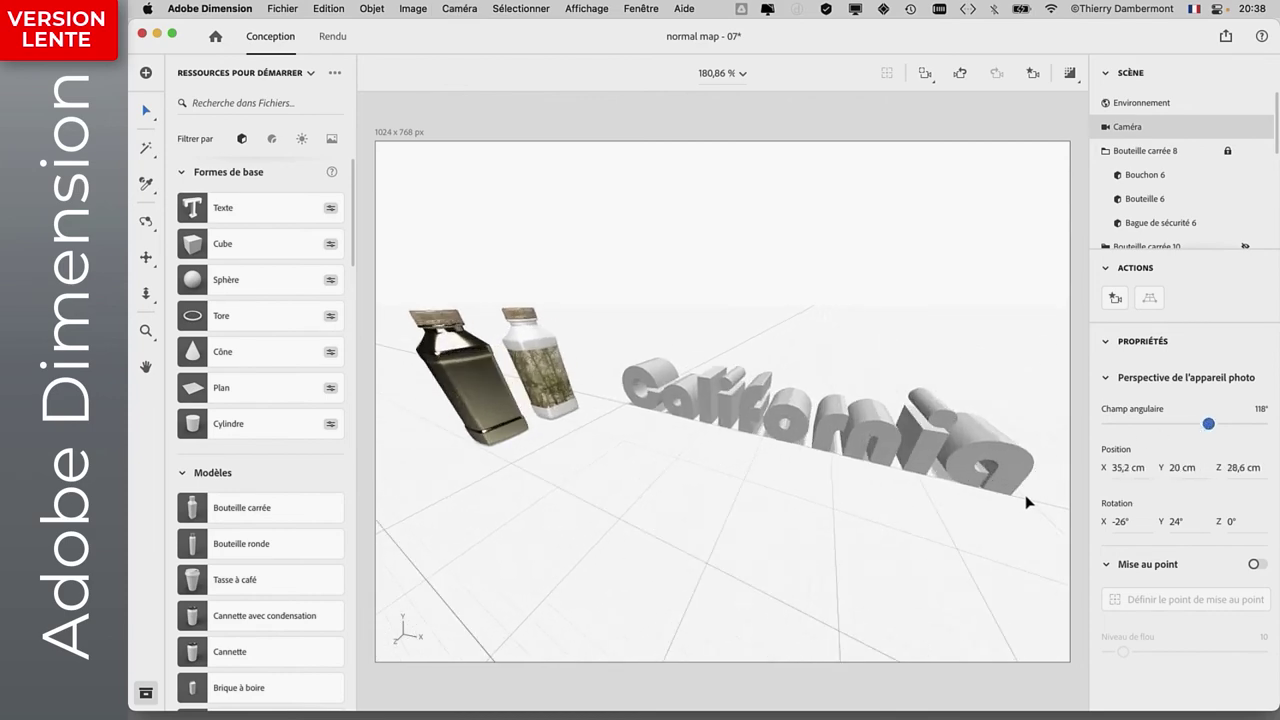
Orbit and pan the camera so the California text faces it beside the bottles.
mouse_move(1026, 502)
mouse_down()
mouse_move(1037, 449)
mouse_move(971, 394)
mouse_move(1063, 434)
mouse_move(831, 477)
mouse_move(917, 500)
mouse_move(905, 528)
mouse_move(749, 520)
mouse_move(783, 535)
mouse_move(897, 505)
mouse_move(900, 477)
mouse_move(930, 465)
mouse_move(878, 451)
mouse_move(886, 465)
mouse_move(723, 506)
mouse_move(786, 423)
mouse_move(812, 515)
mouse_move(820, 505)
mouse_up()
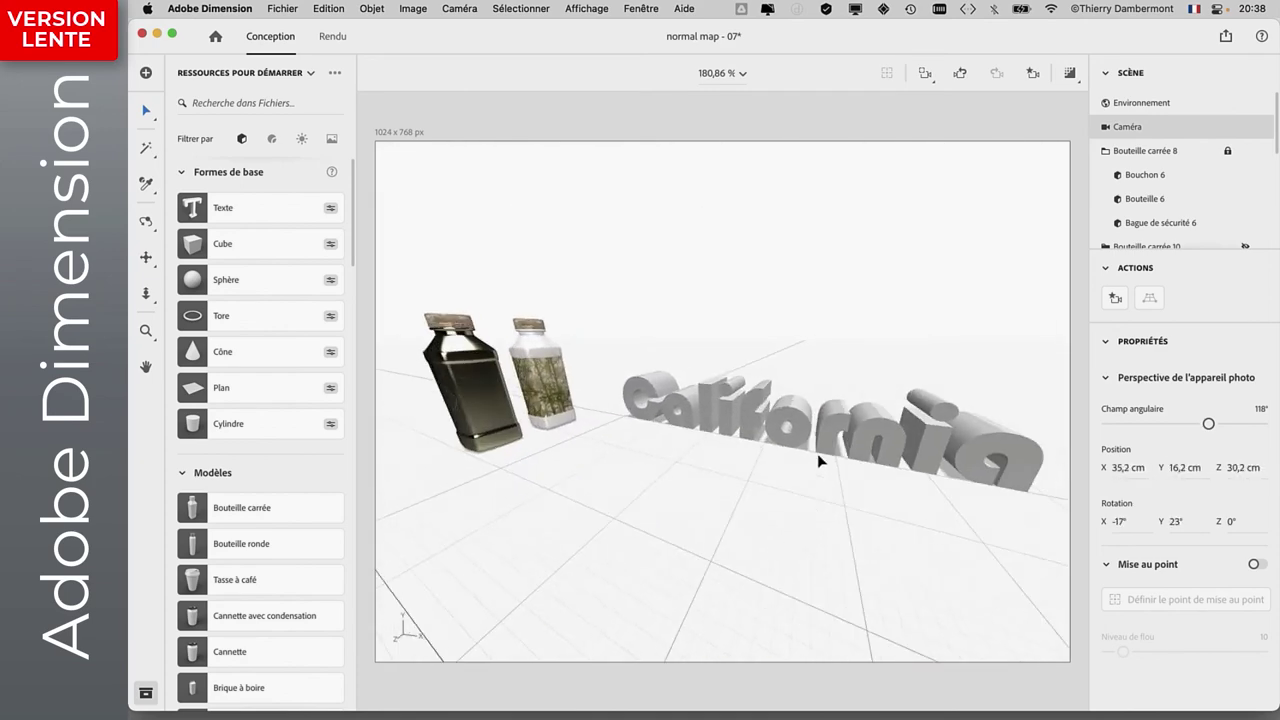
mouse_move(823, 456)
mouse_down()
mouse_move(694, 420)
mouse_move(774, 424)
mouse_move(737, 491)
mouse_move(826, 471)
mouse_up()
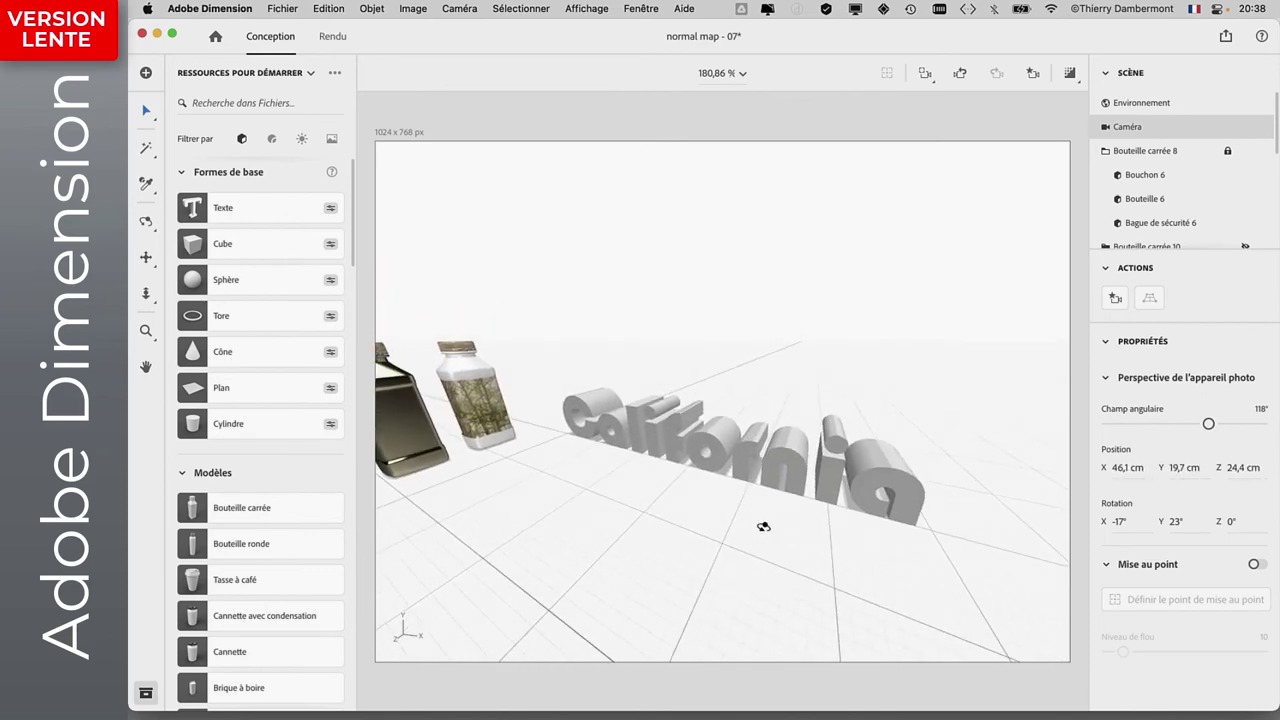
mouse_move(763, 527)
mouse_down()
mouse_move(911, 494)
mouse_move(917, 516)
mouse_move(900, 523)
mouse_move(1043, 371)
mouse_up()
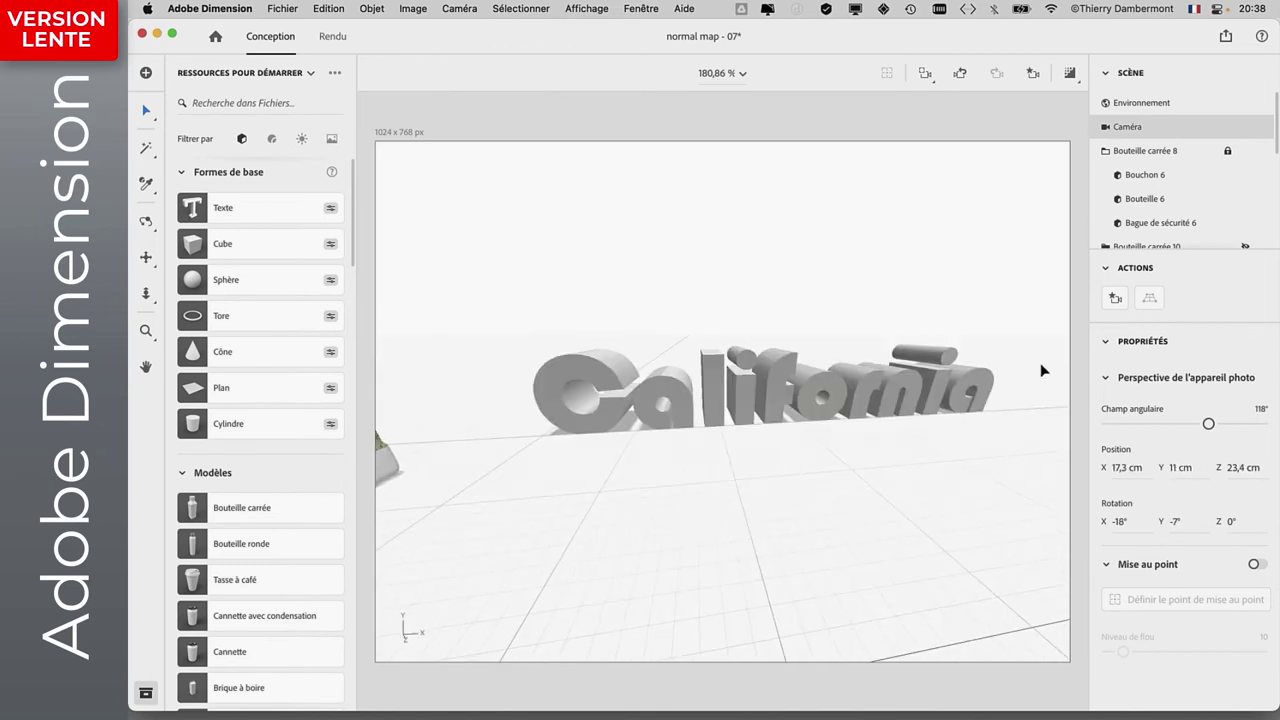
Select the California text and reduce its depth (Profondeur) to 4 cm.
click(805, 415)
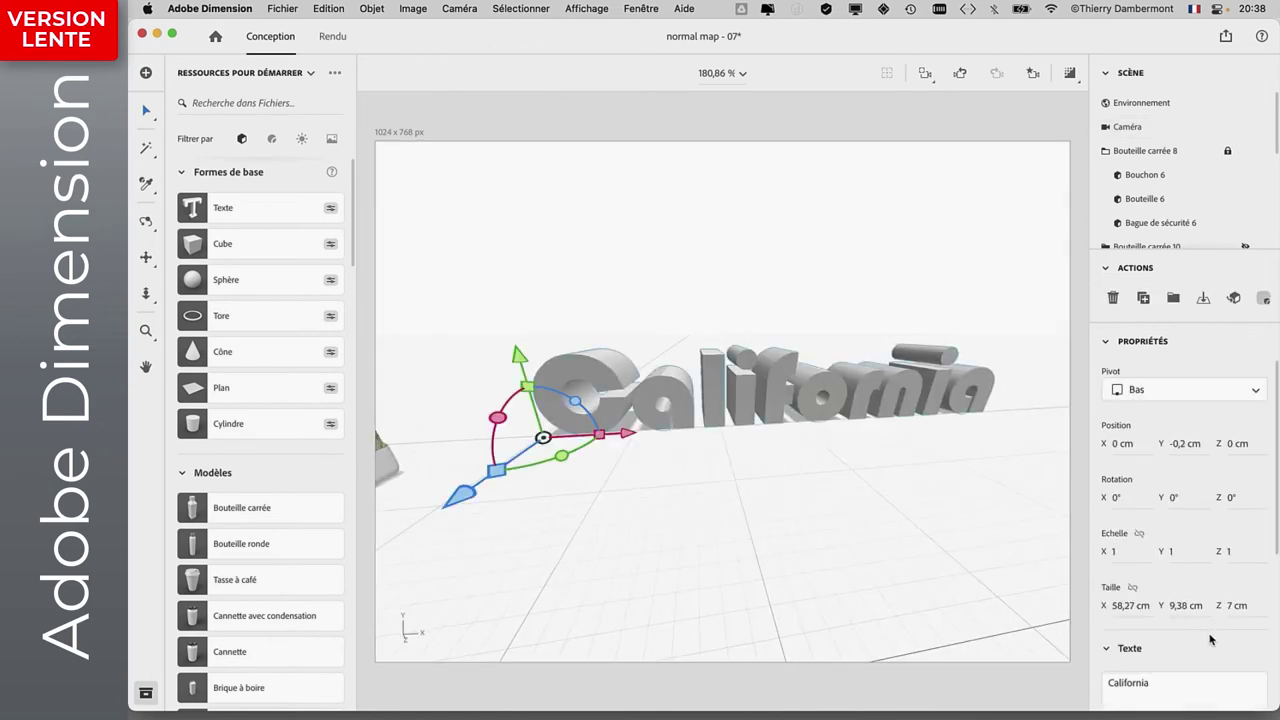
scroll(1210, 638, down, 1)
scroll(1210, 638, down, 1)
scroll(1208, 635, down, 4)
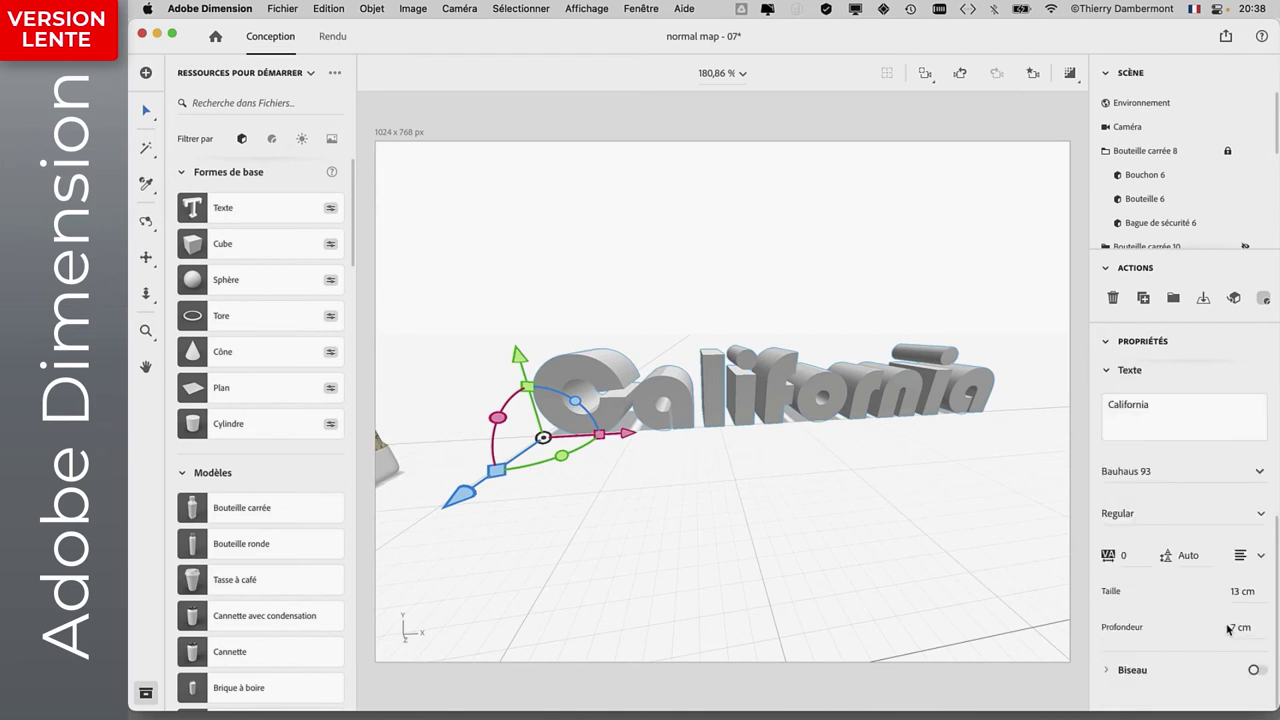
drag(1237, 632, 1215, 632)
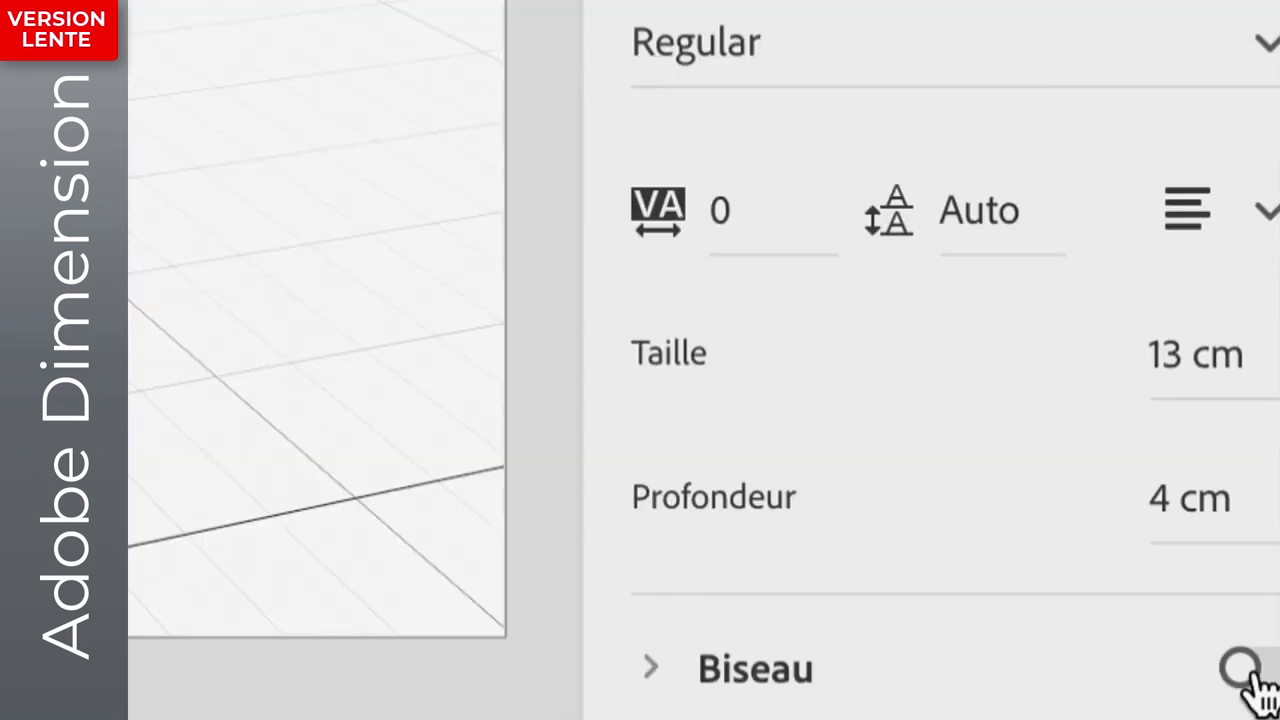
Switch on a Classique bevel, then zoom and orbit in close to the bevelled letters.
click(1245, 668)
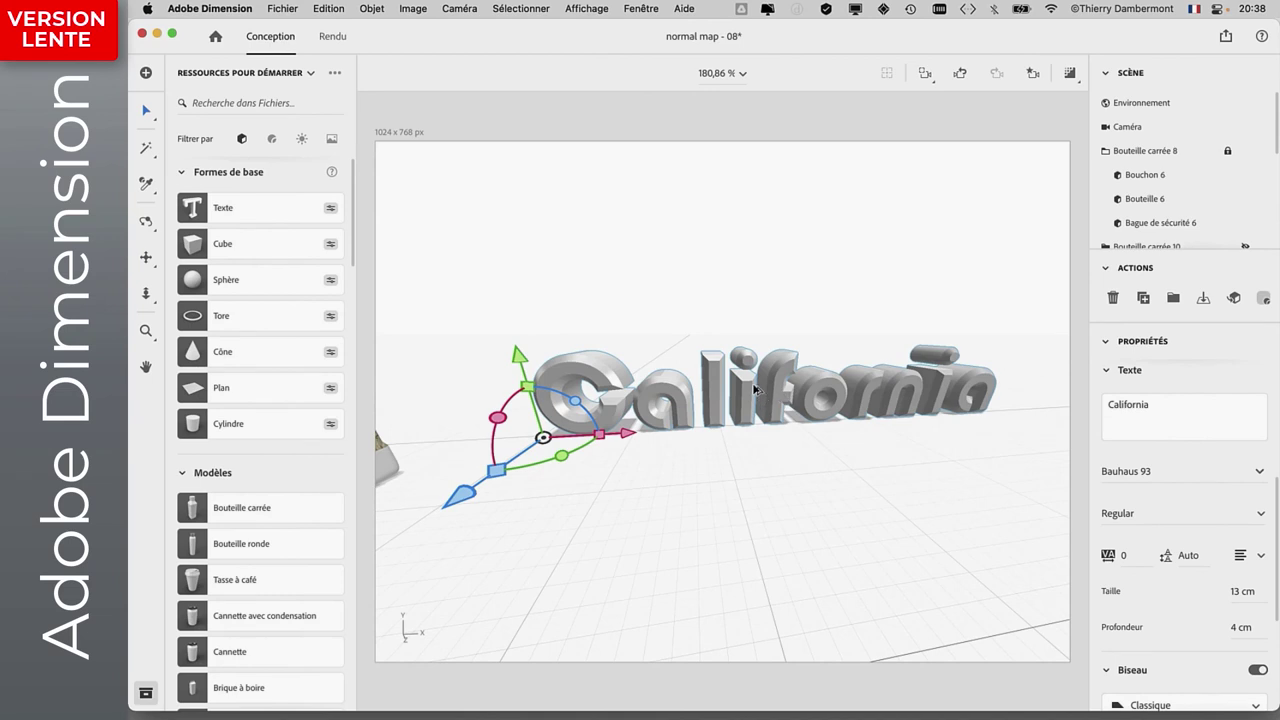
scroll(755, 390, down, 1)
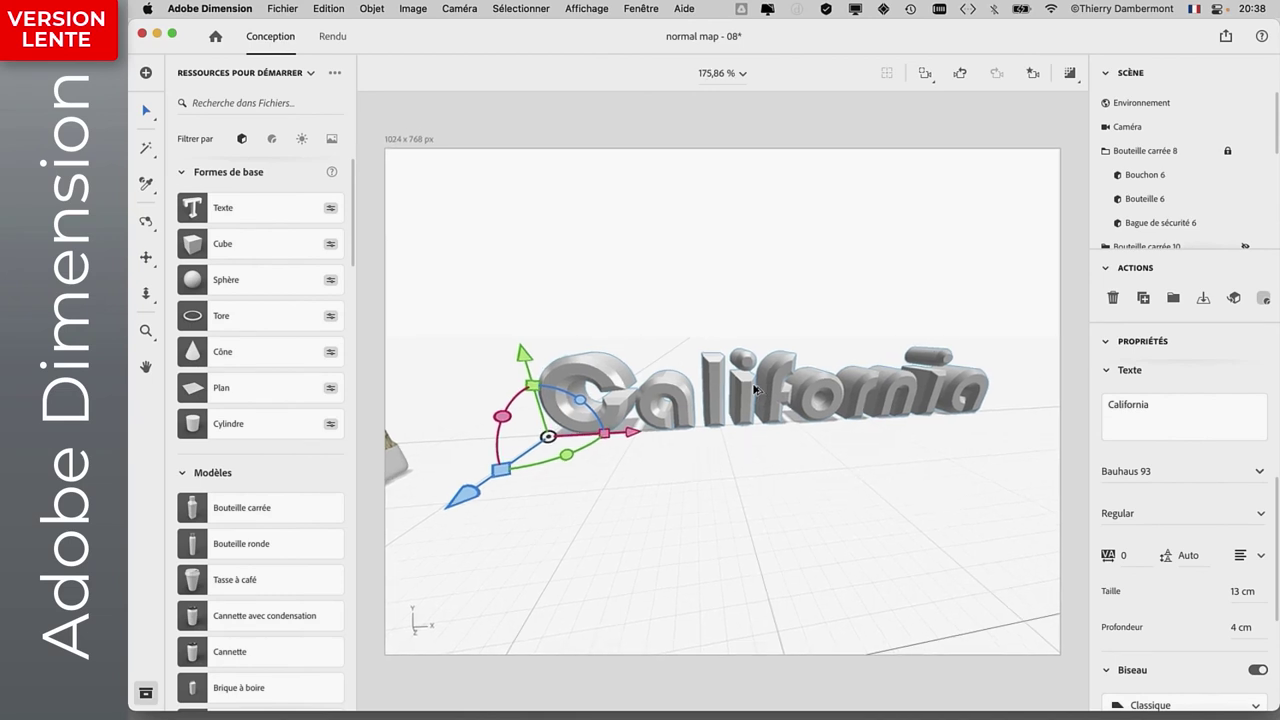
scroll(755, 390, up, 2)
scroll(754, 392, up, 3)
scroll(753, 393, up, 3)
scroll(752, 395, up, 3)
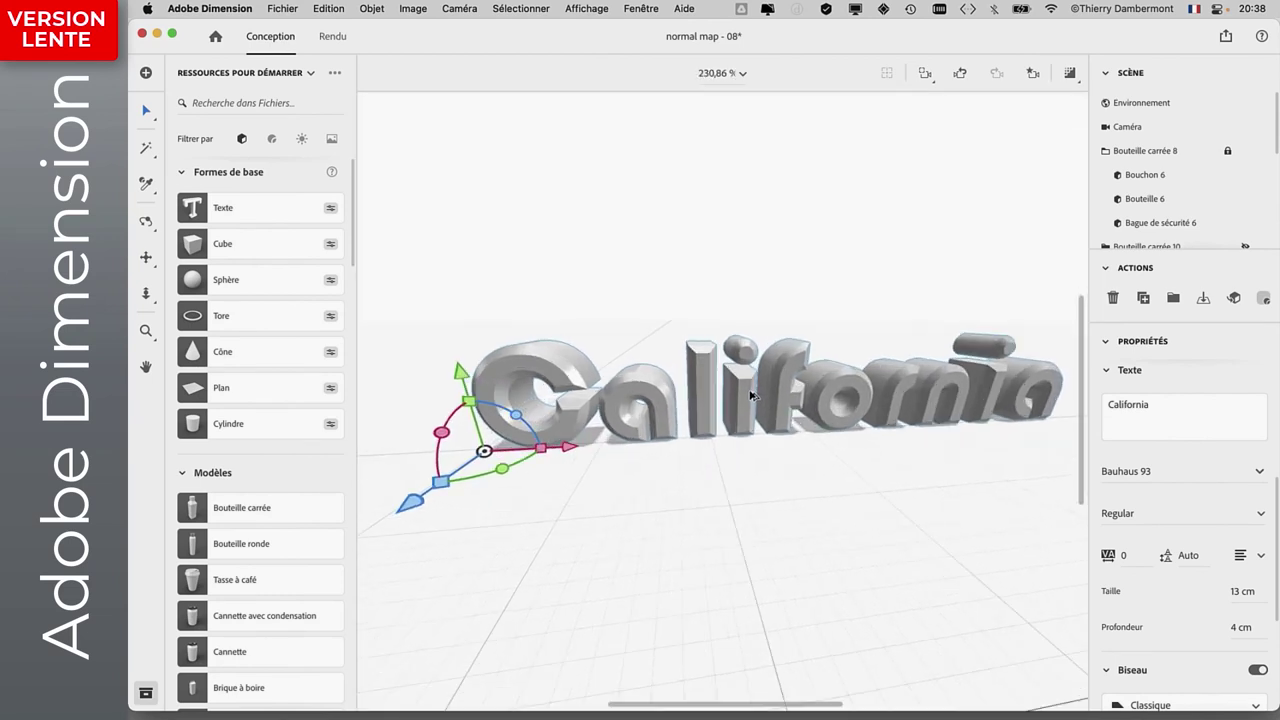
scroll(751, 396, up, 3)
scroll(751, 398, up, 3)
scroll(752, 400, up, 3)
scroll(752, 402, up, 3)
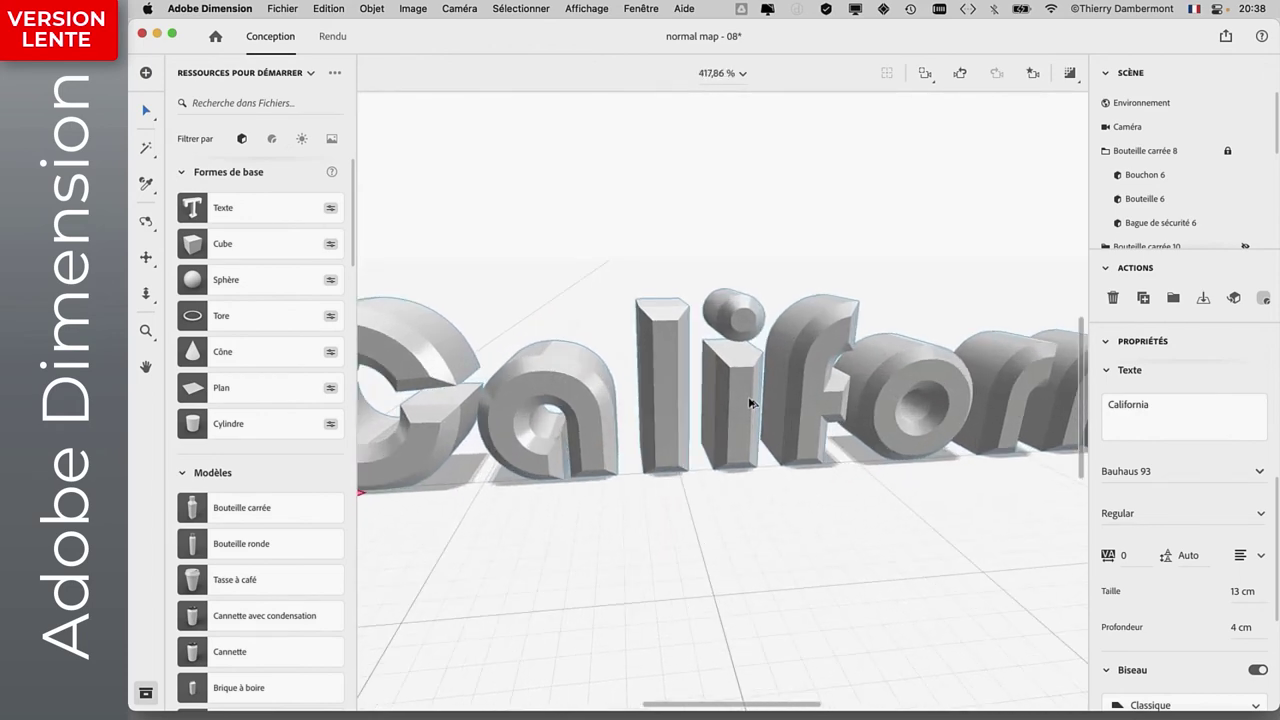
scroll(752, 404, up, 1)
scroll(752, 404, up, 1)
scroll(752, 404, up, 1)
scroll(752, 404, up, 1)
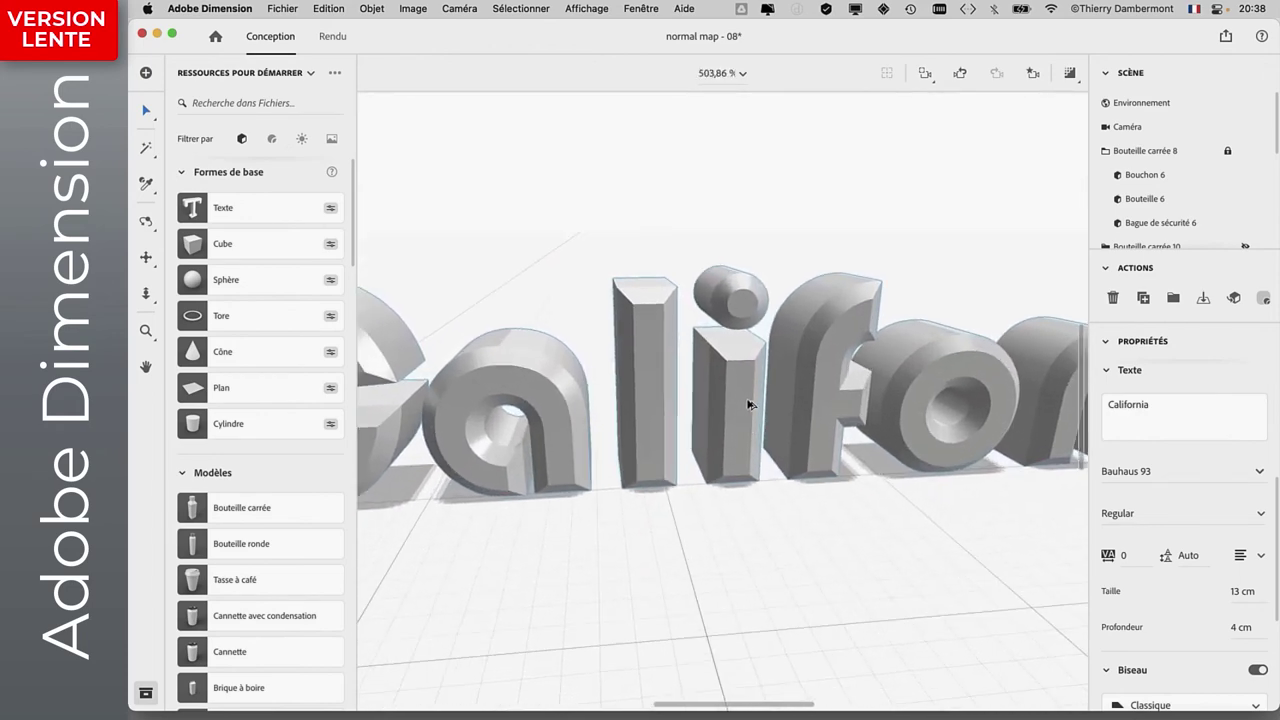
mouse_move(769, 427)
right_down()
mouse_move(646, 409)
mouse_move(737, 429)
mouse_move(814, 423)
right_up()
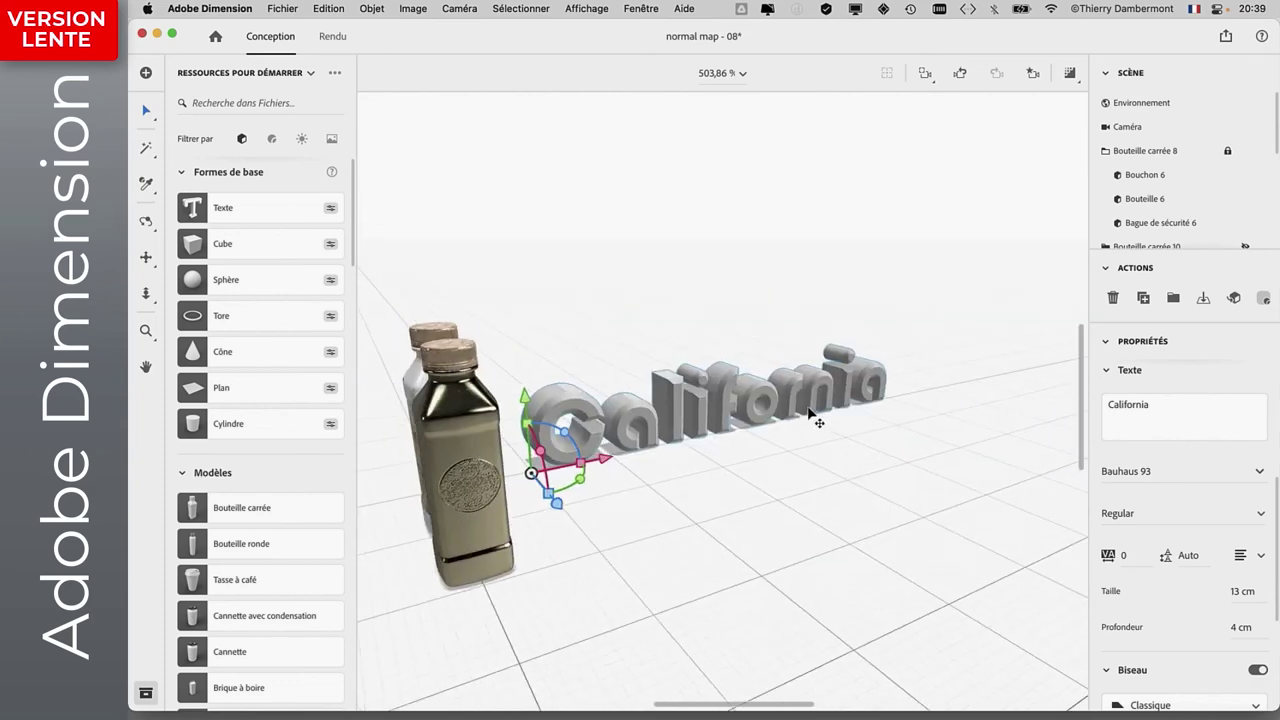
scroll(810, 417, up, 2)
right_drag(820, 420, 718, 401)
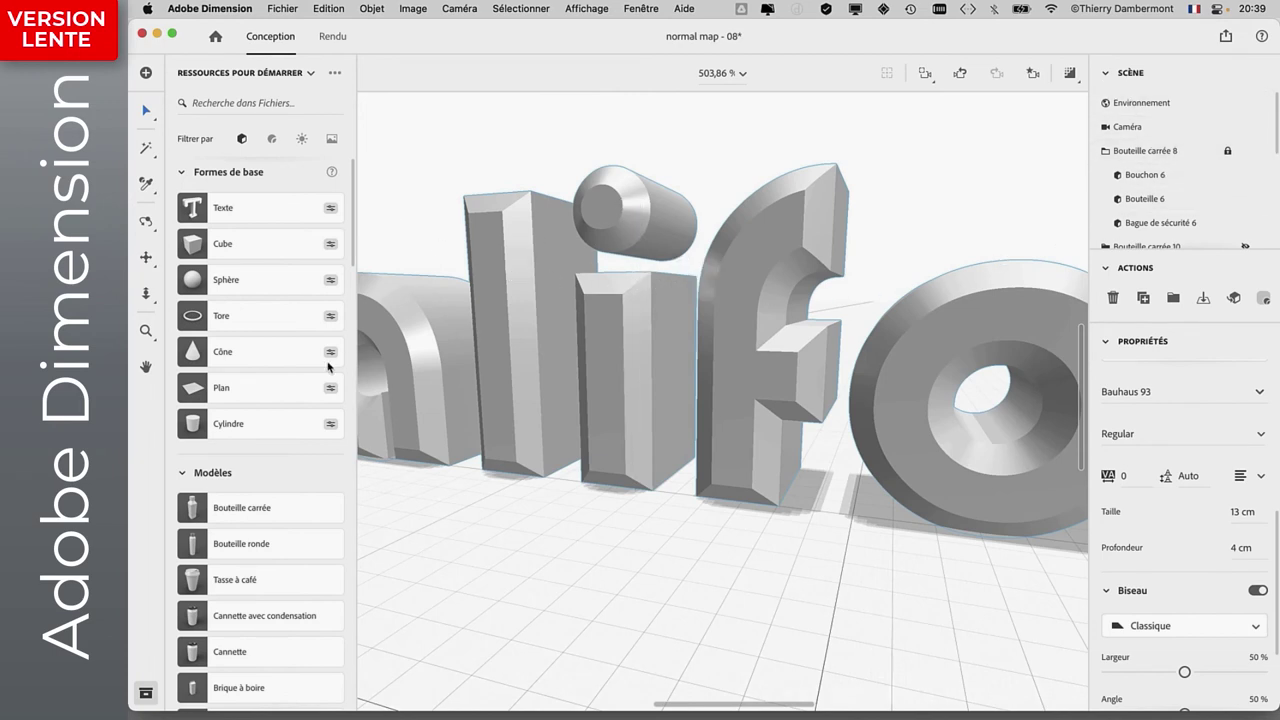
Filter Starter Assets to materials and try Métal brossé irisé on the text.
scroll(263, 462, down, 1)
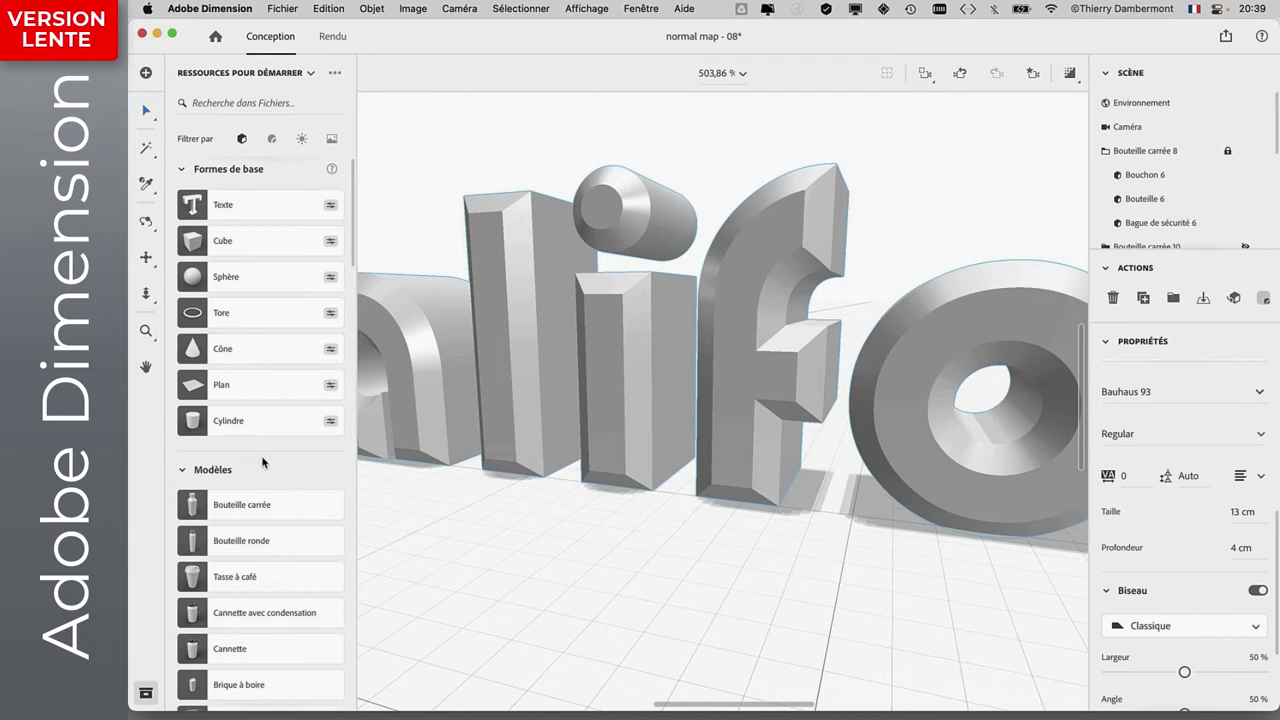
click(270, 141)
scroll(247, 349, down, 2)
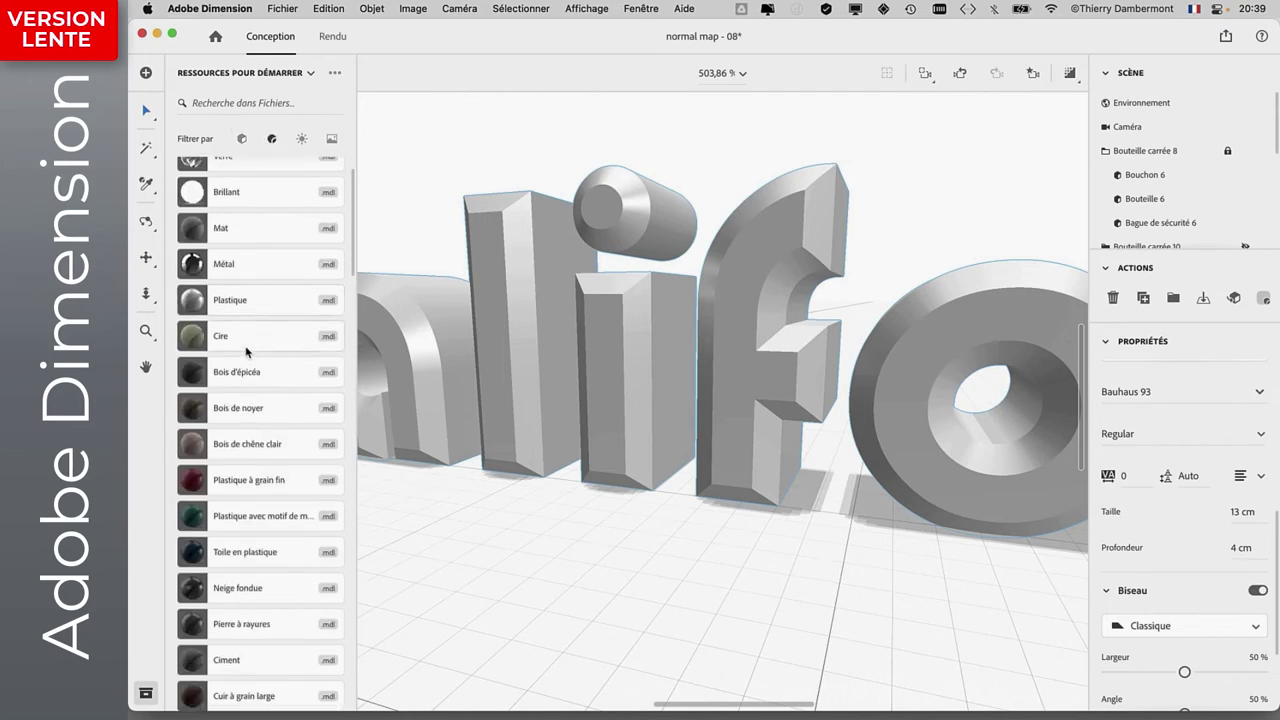
scroll(235, 390, down, 5)
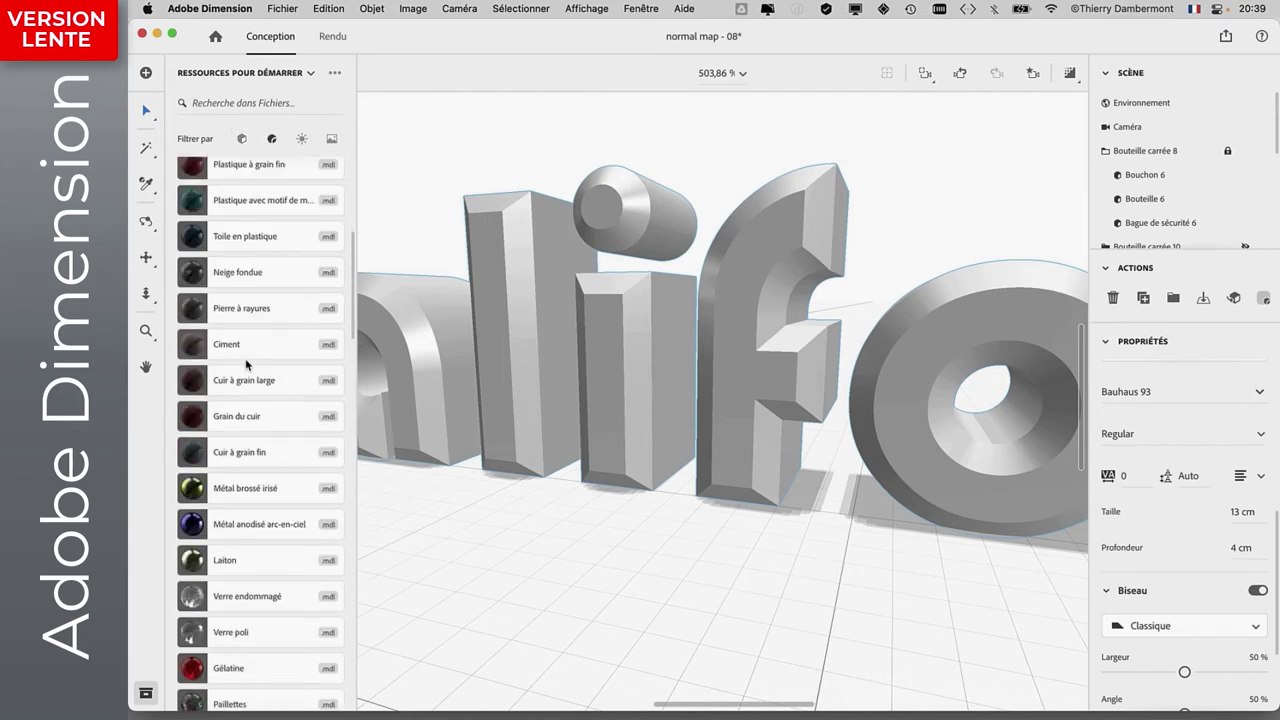
click(229, 486)
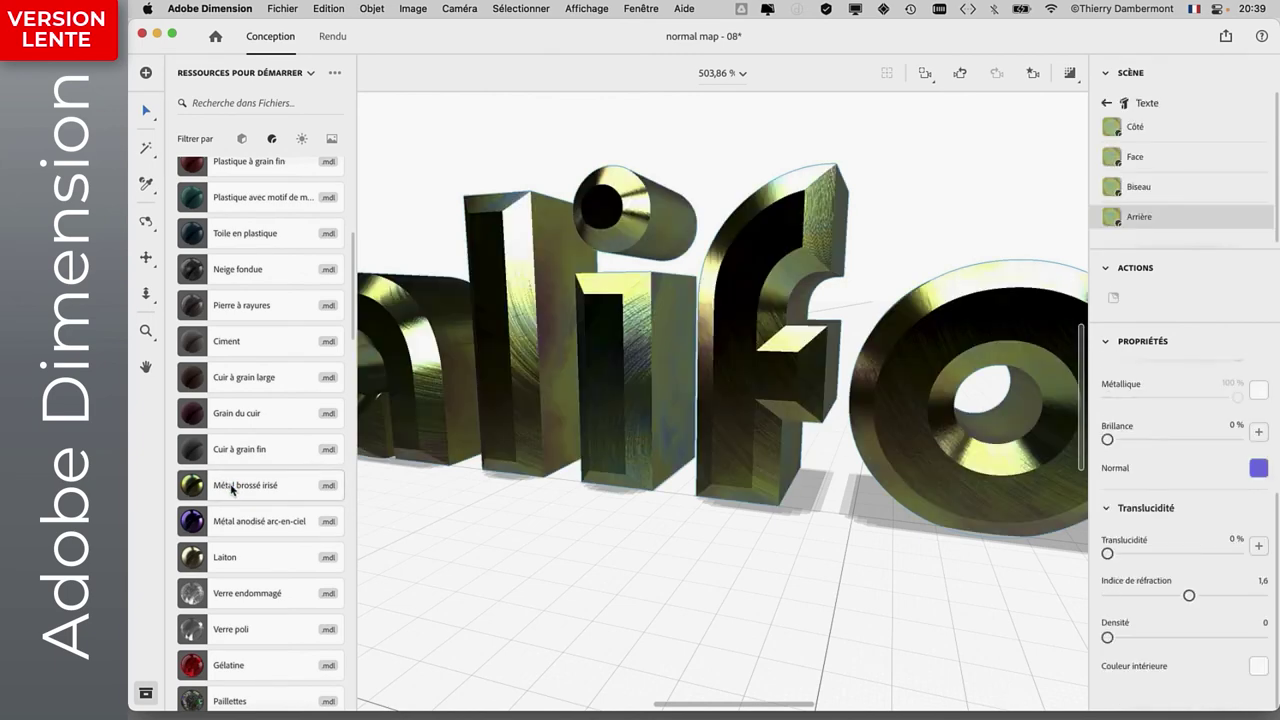
Apply a shiny metal material with Métallique at 100% and orbit to inspect the letters.
scroll(235, 510, down, 1)
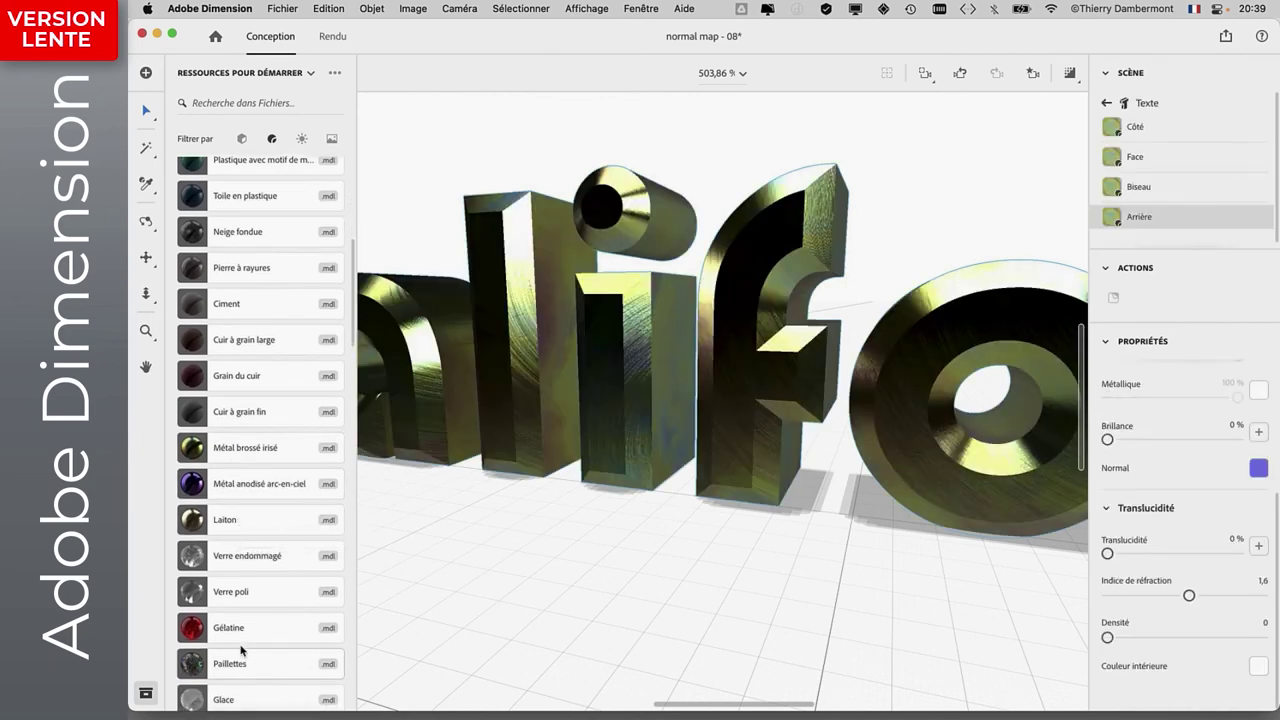
scroll(240, 500, up, 7)
click(229, 293)
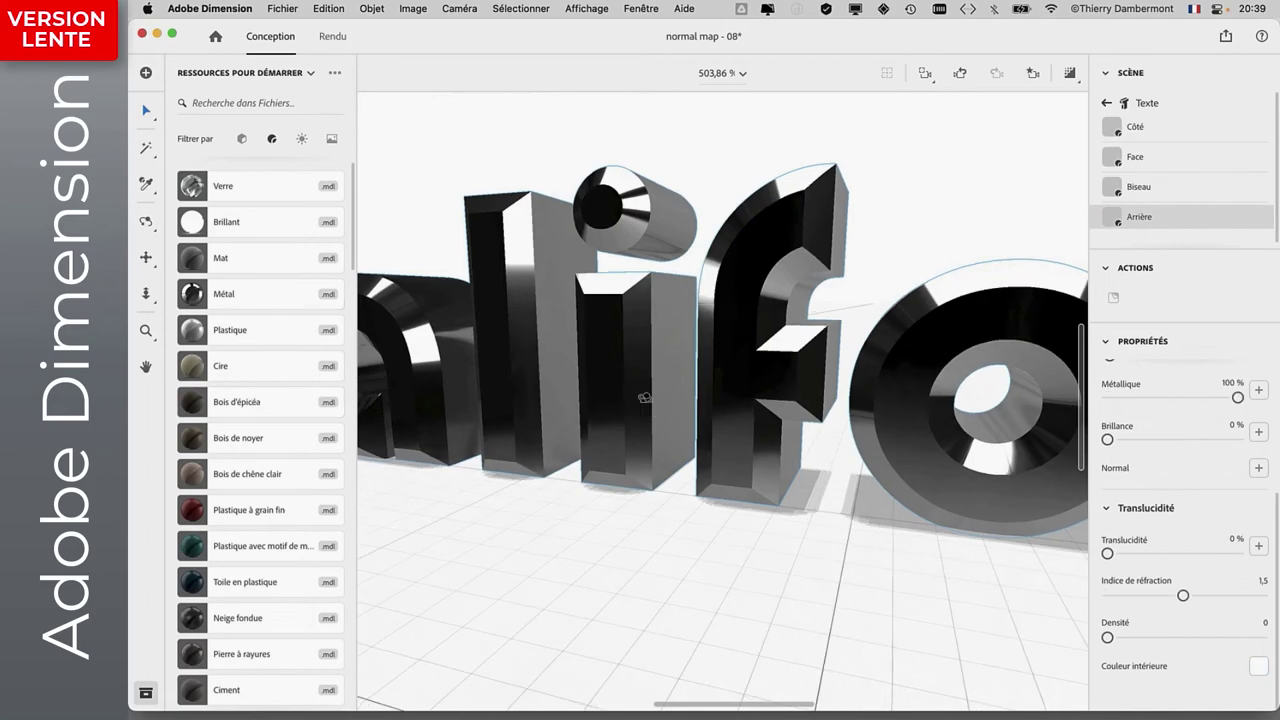
mouse_move(440, 418)
middle_down()
mouse_move(793, 356)
mouse_move(595, 433)
mouse_move(697, 443)
mouse_move(763, 423)
mouse_move(807, 397)
mouse_move(663, 406)
mouse_move(590, 442)
mouse_move(594, 457)
mouse_move(666, 466)
middle_up()
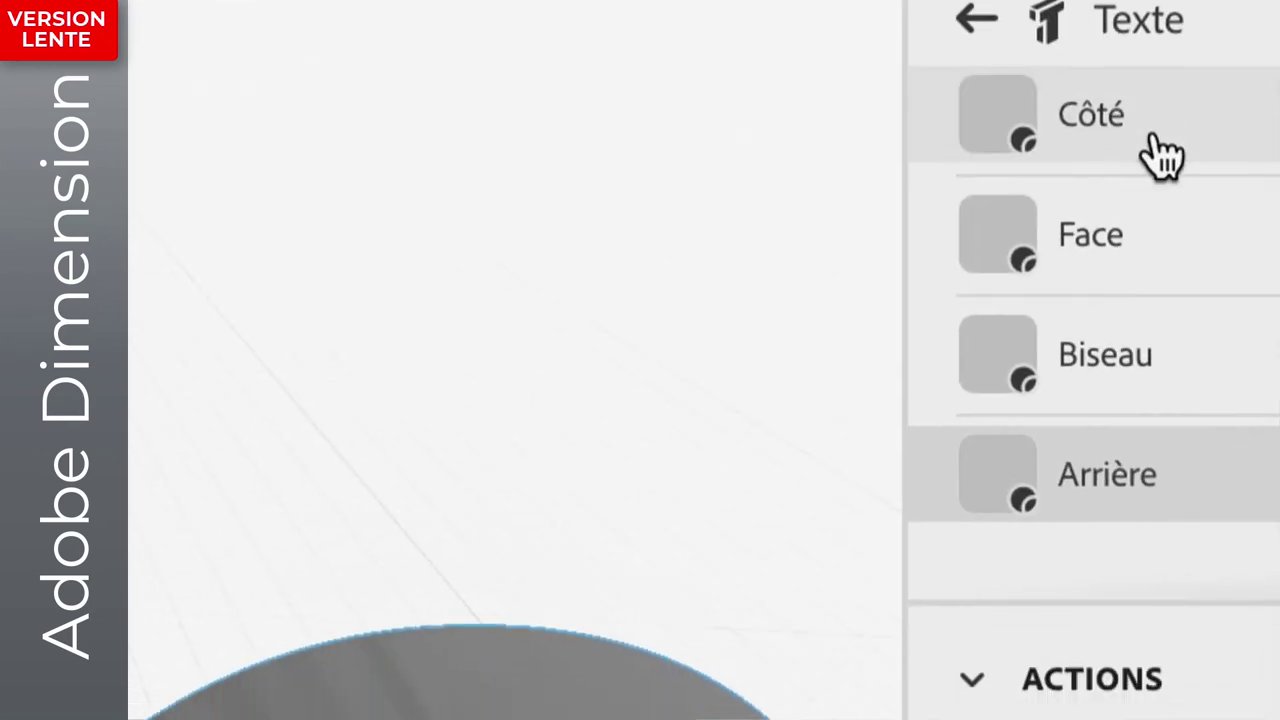
List the text's material parts and give the Face the green Plastique avec motif material.
click(1084, 75)
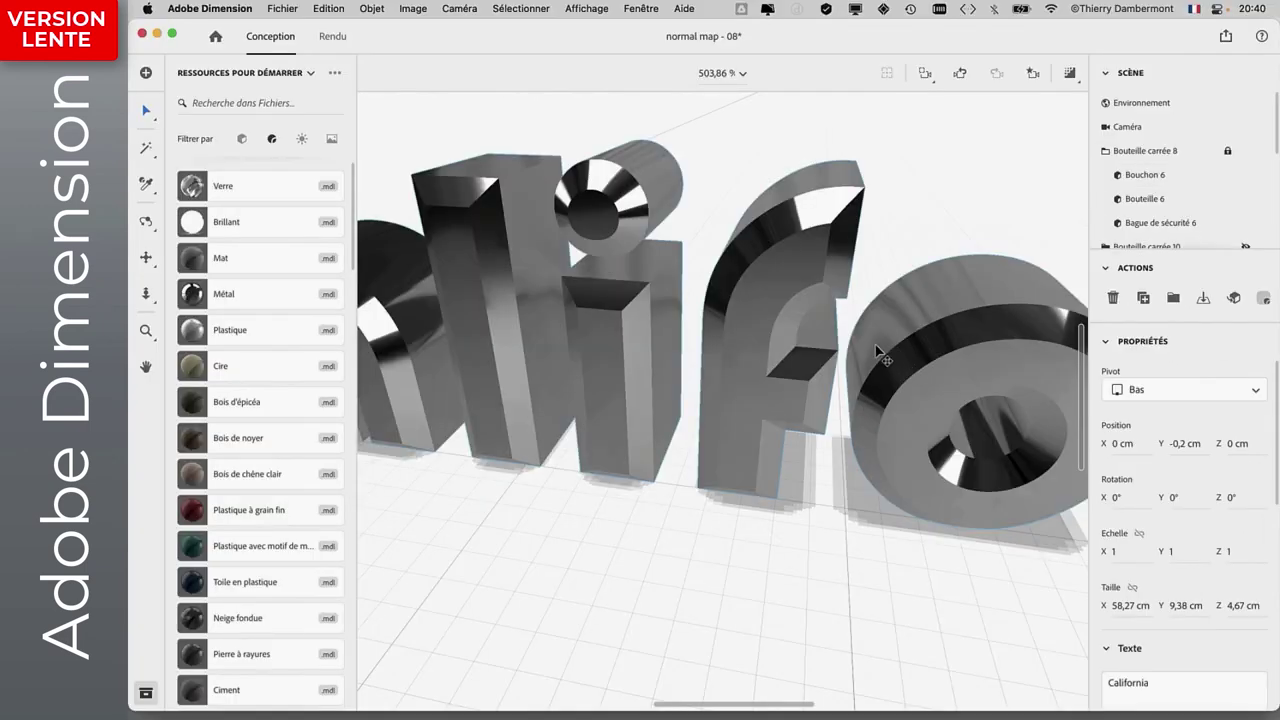
click(748, 477)
click(747, 472)
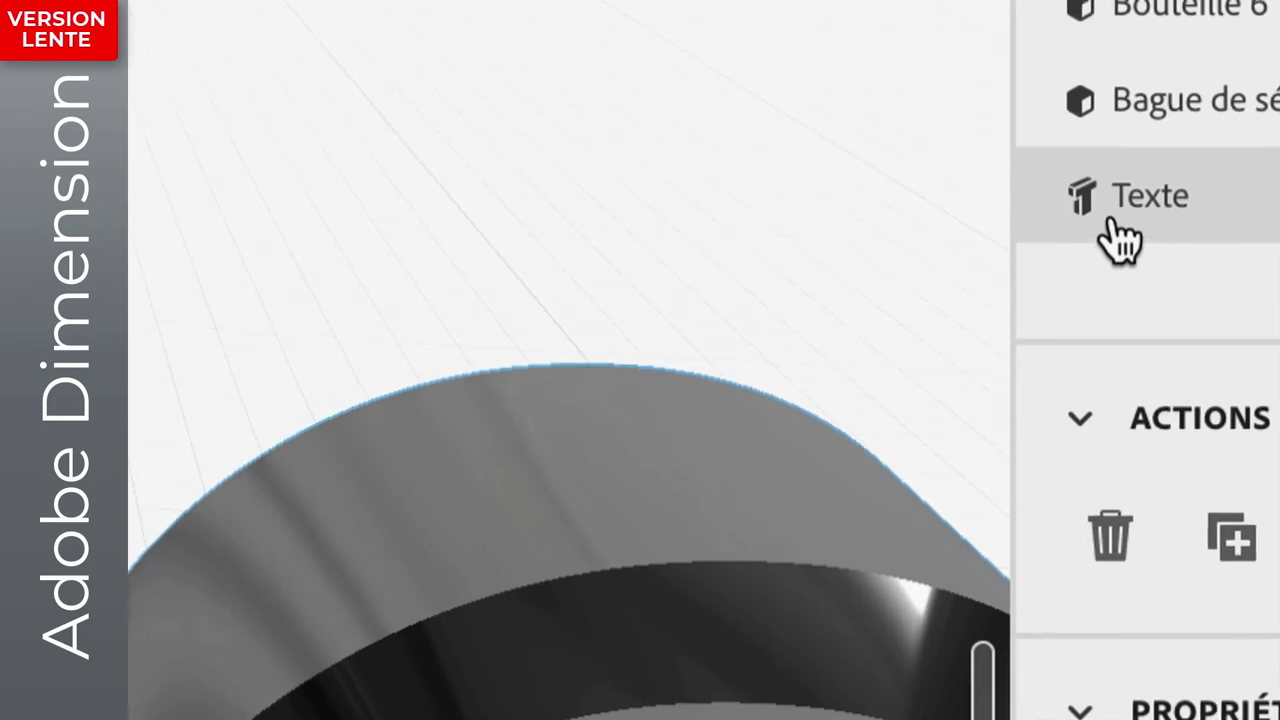
double_click(1115, 235)
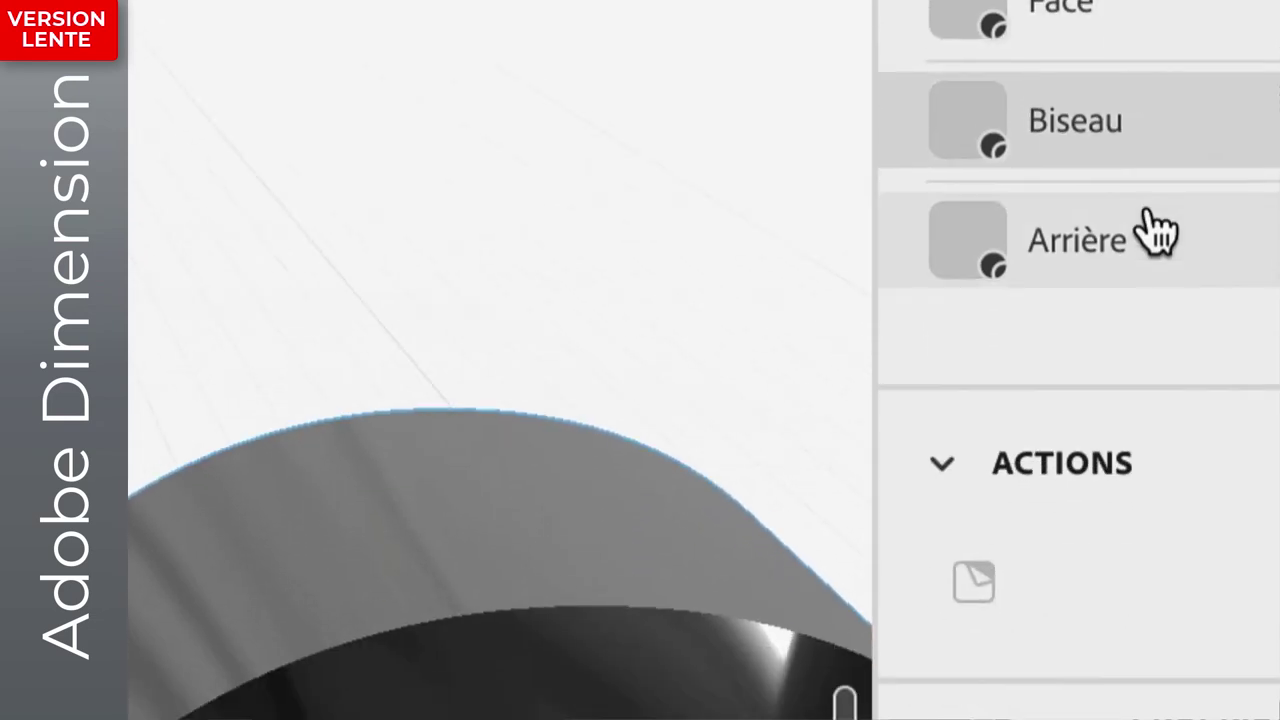
click(1155, 232)
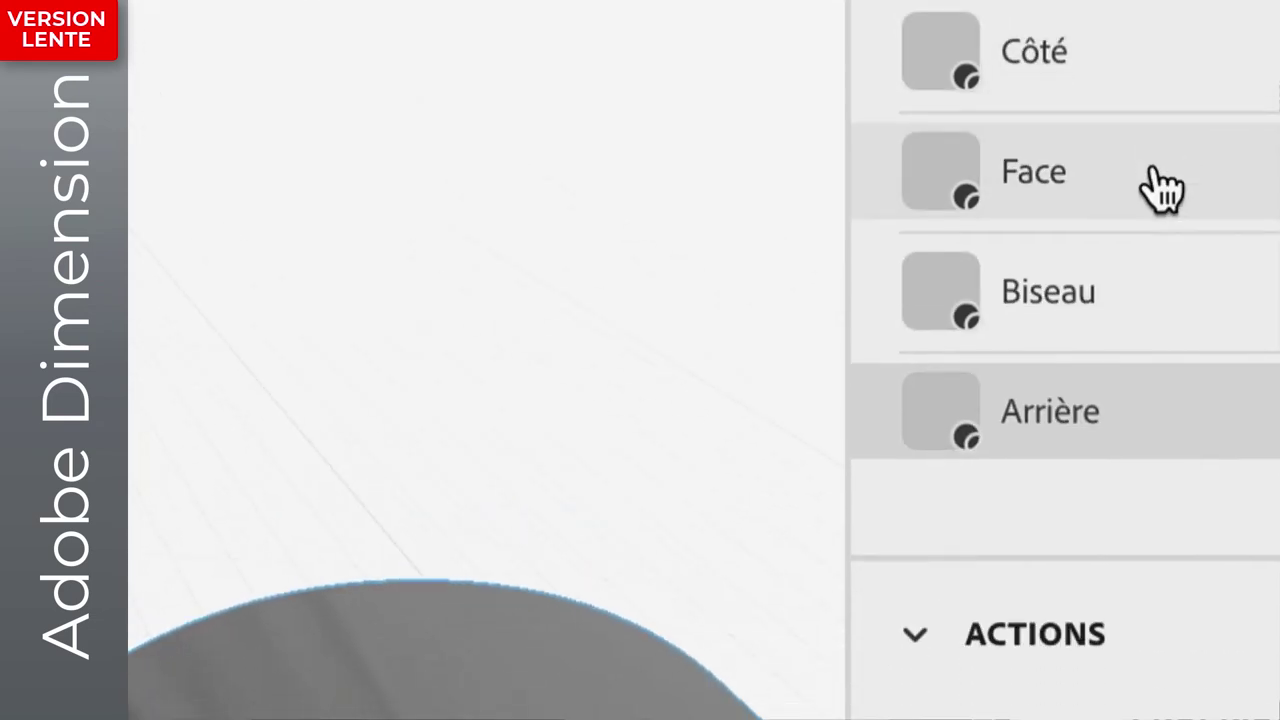
click(1158, 186)
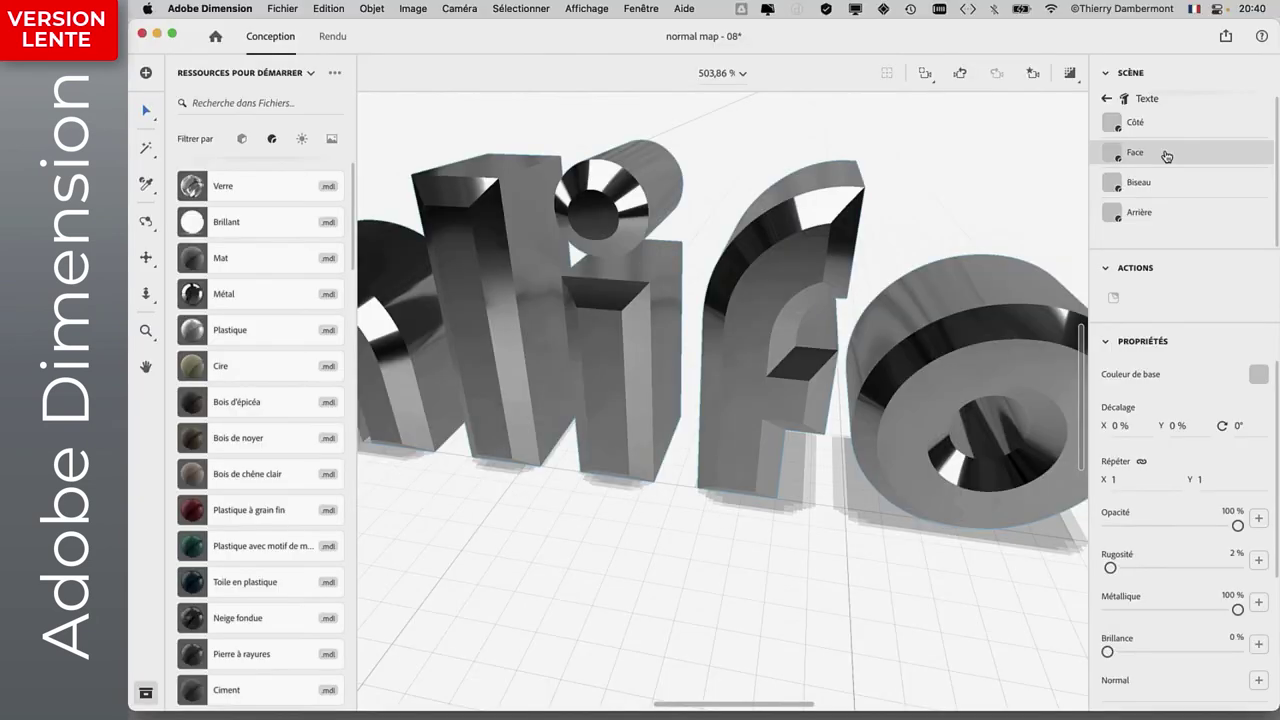
scroll(256, 334, down, 2)
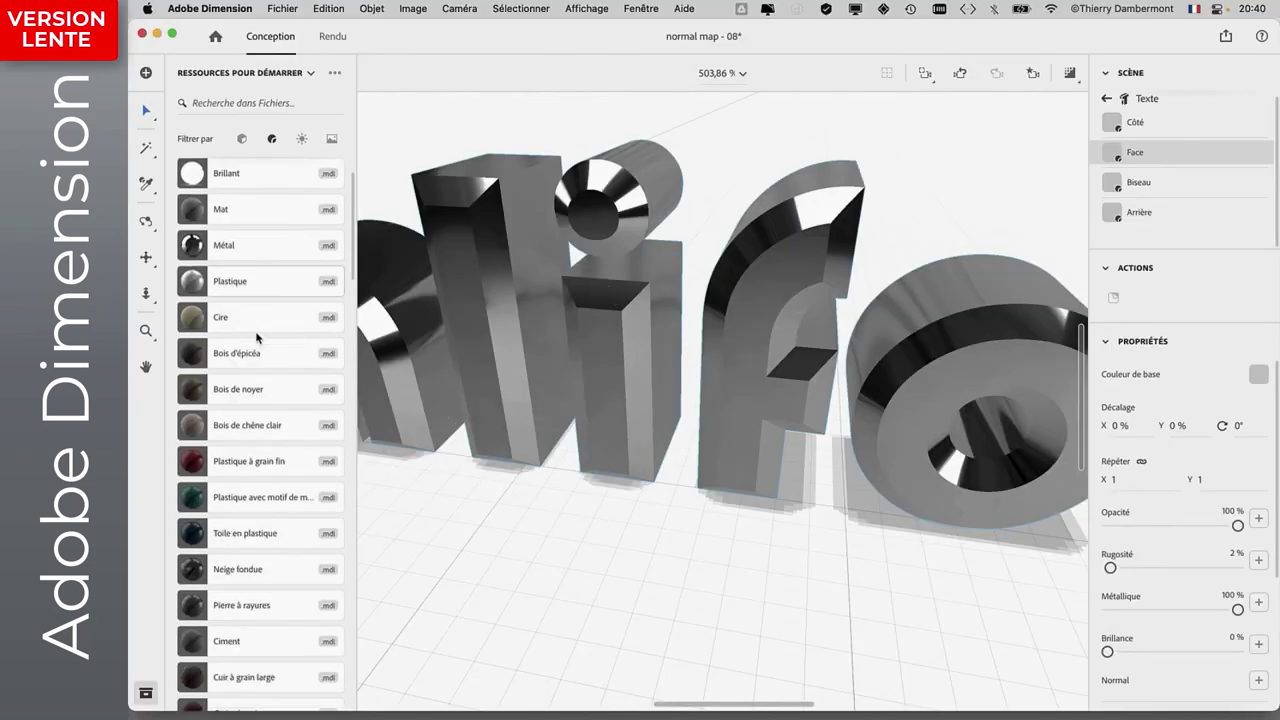
scroll(256, 340, down, 1)
scroll(253, 348, down, 2)
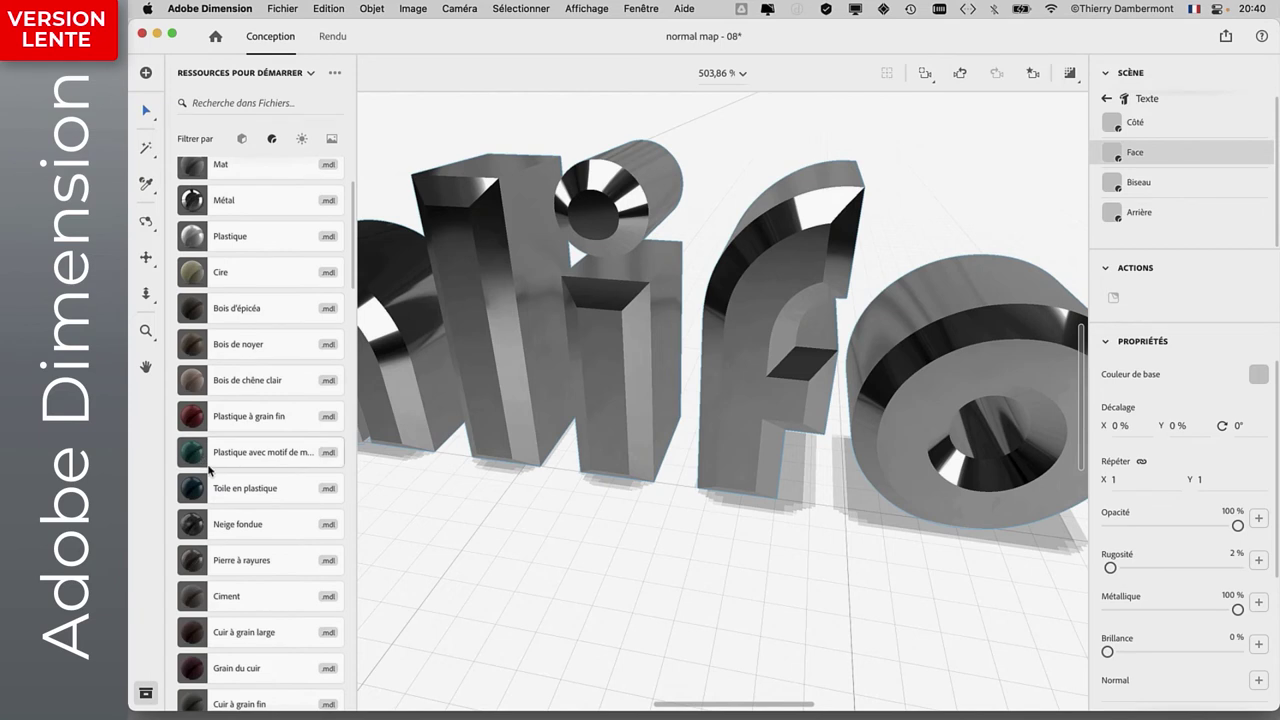
click(197, 456)
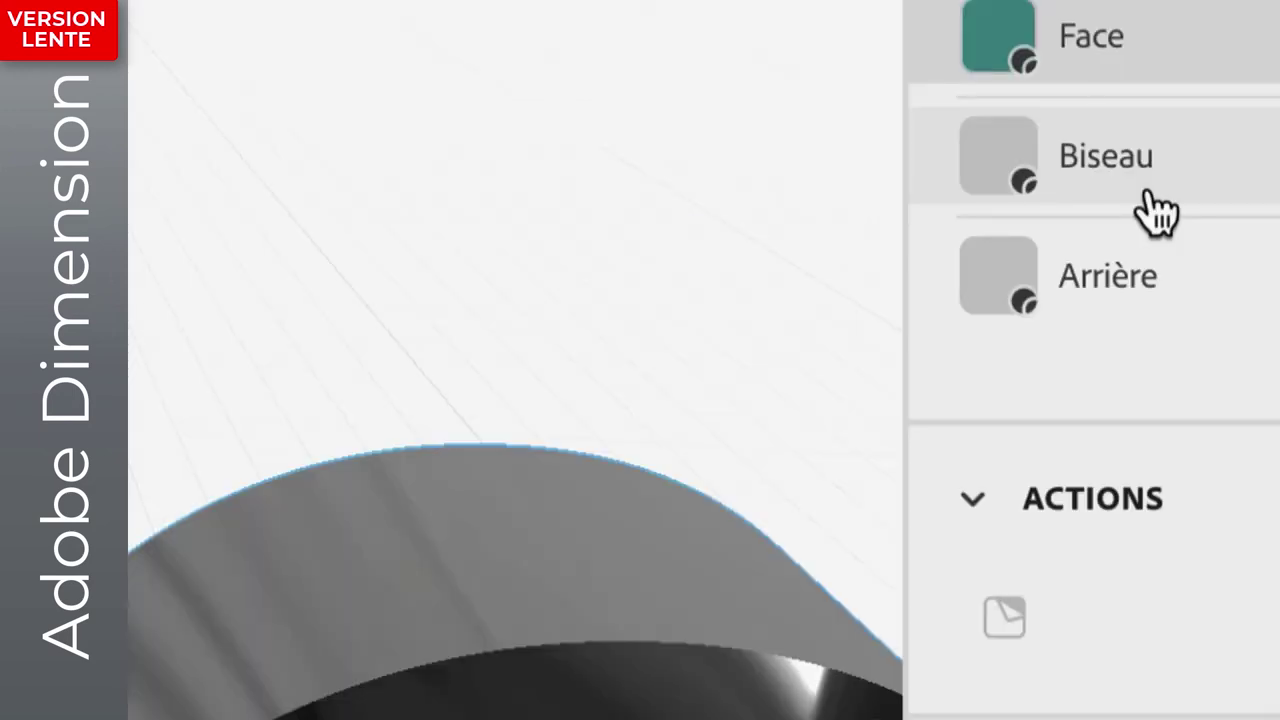
Try several materials on the Biseau, settling on Métal anodisé arc-en-ciel.
click(1157, 212)
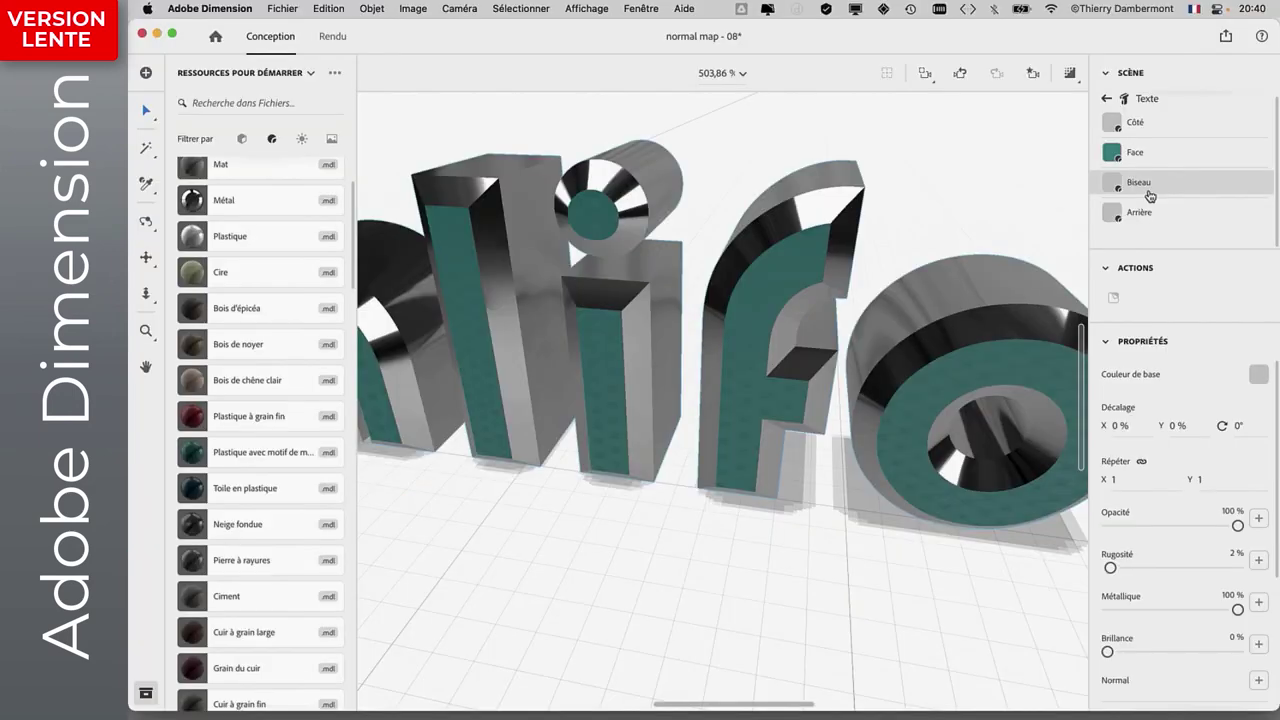
click(265, 455)
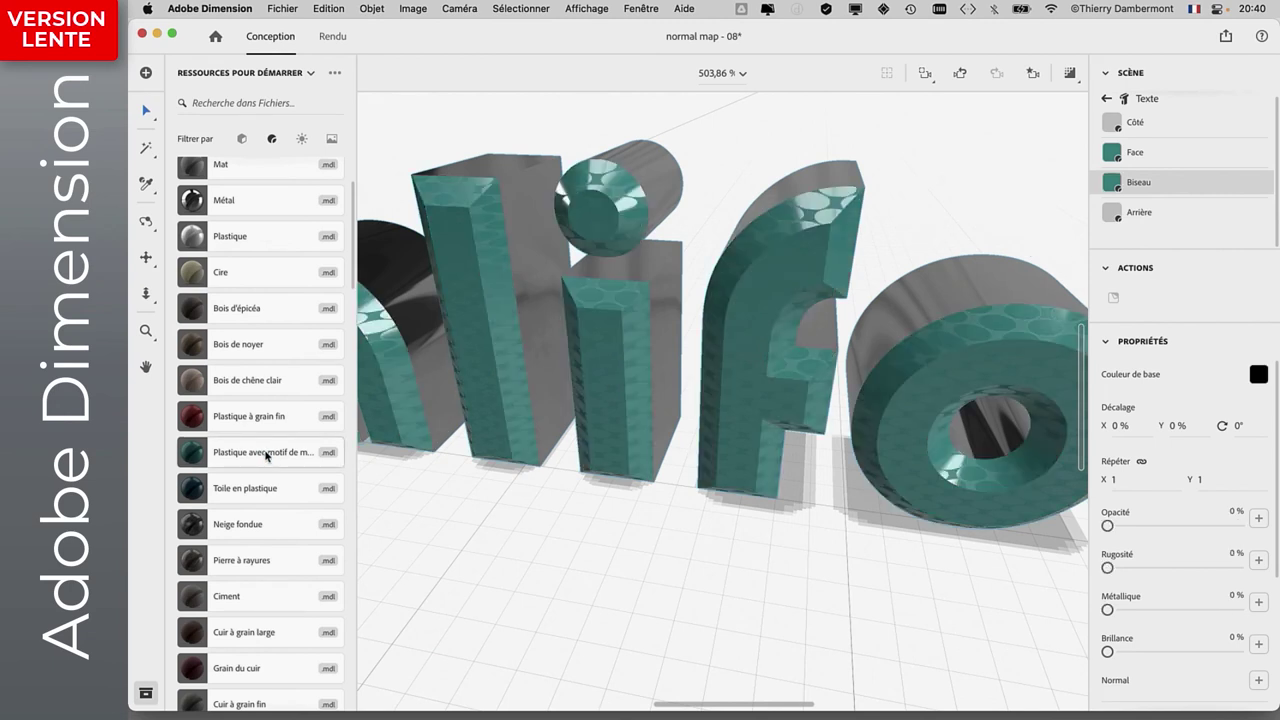
click(250, 428)
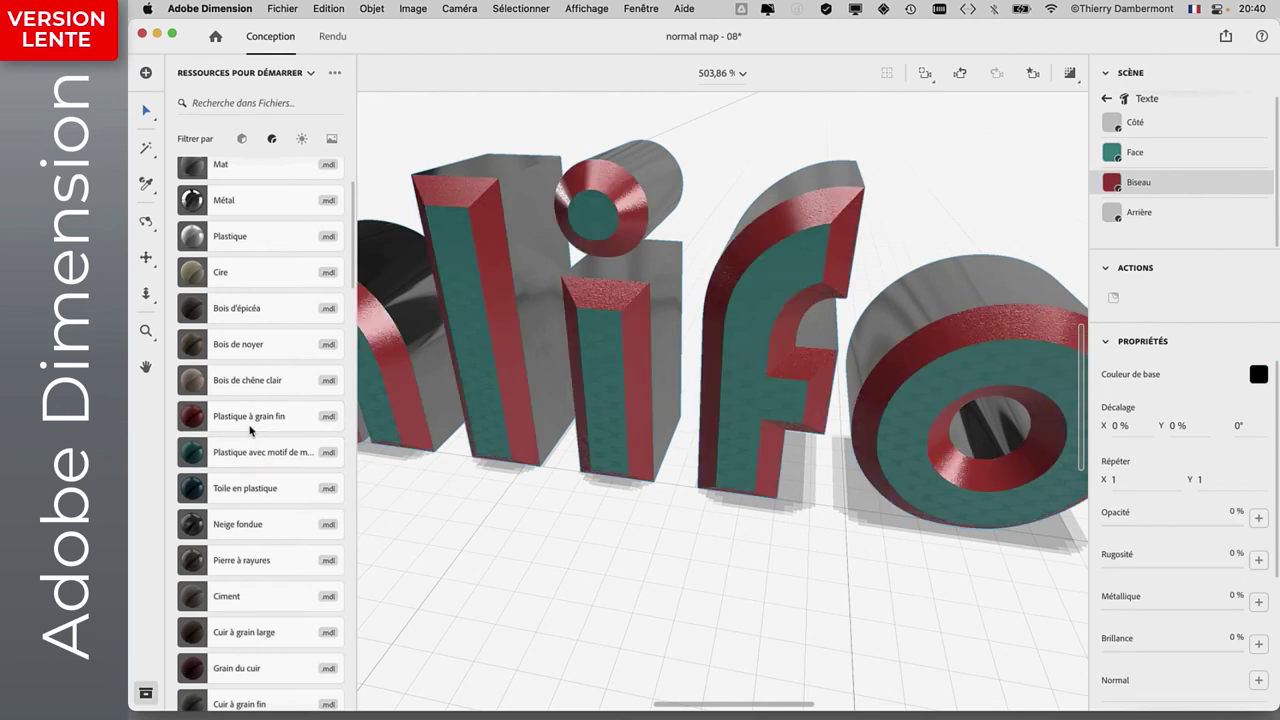
click(245, 488)
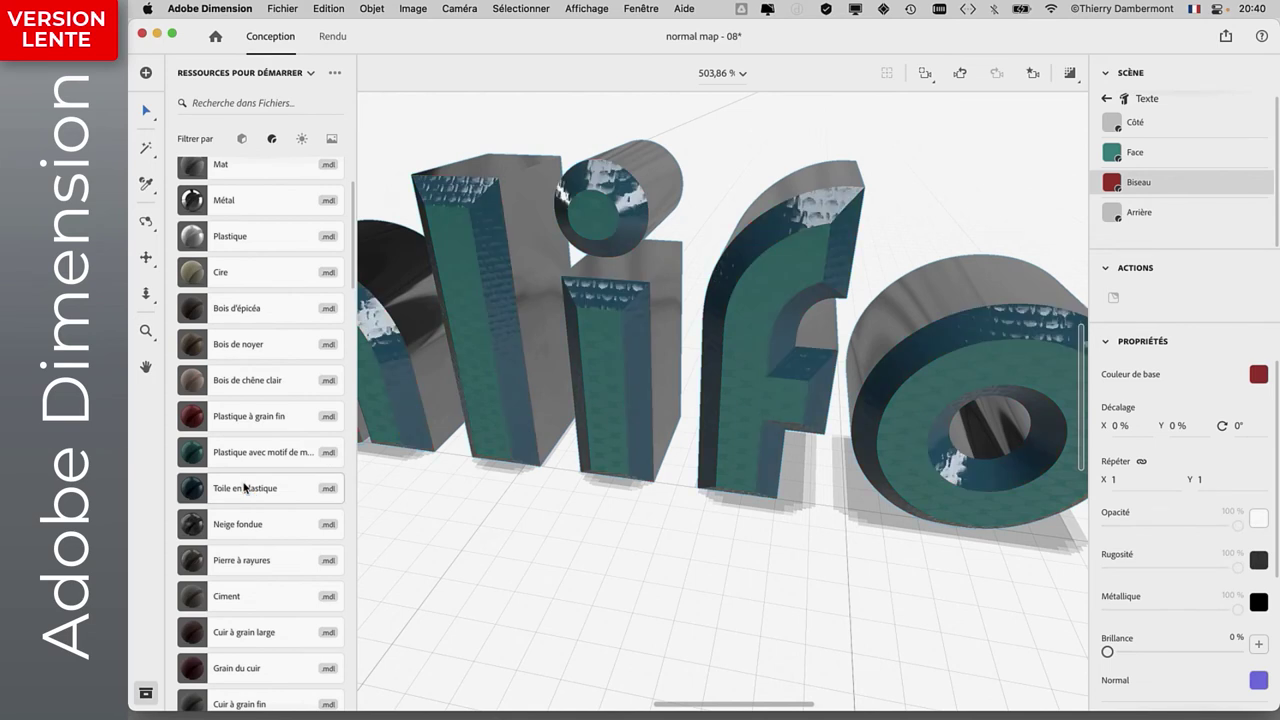
click(226, 533)
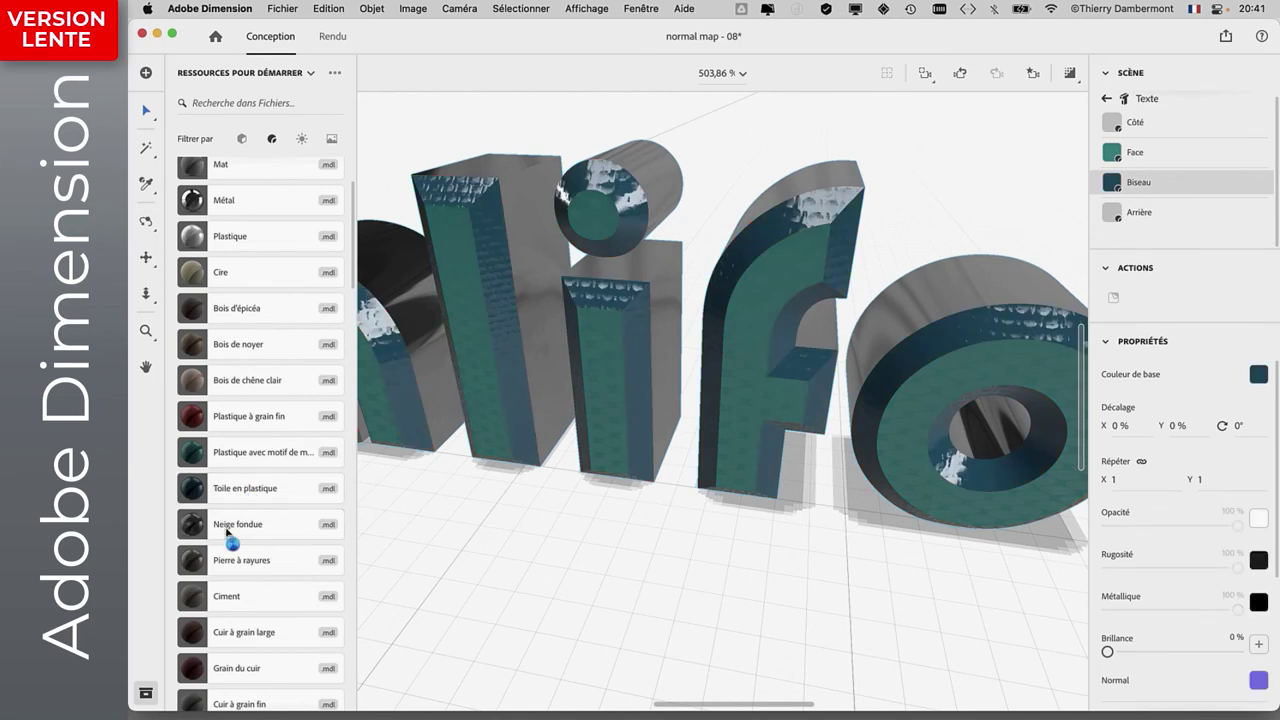
click(233, 557)
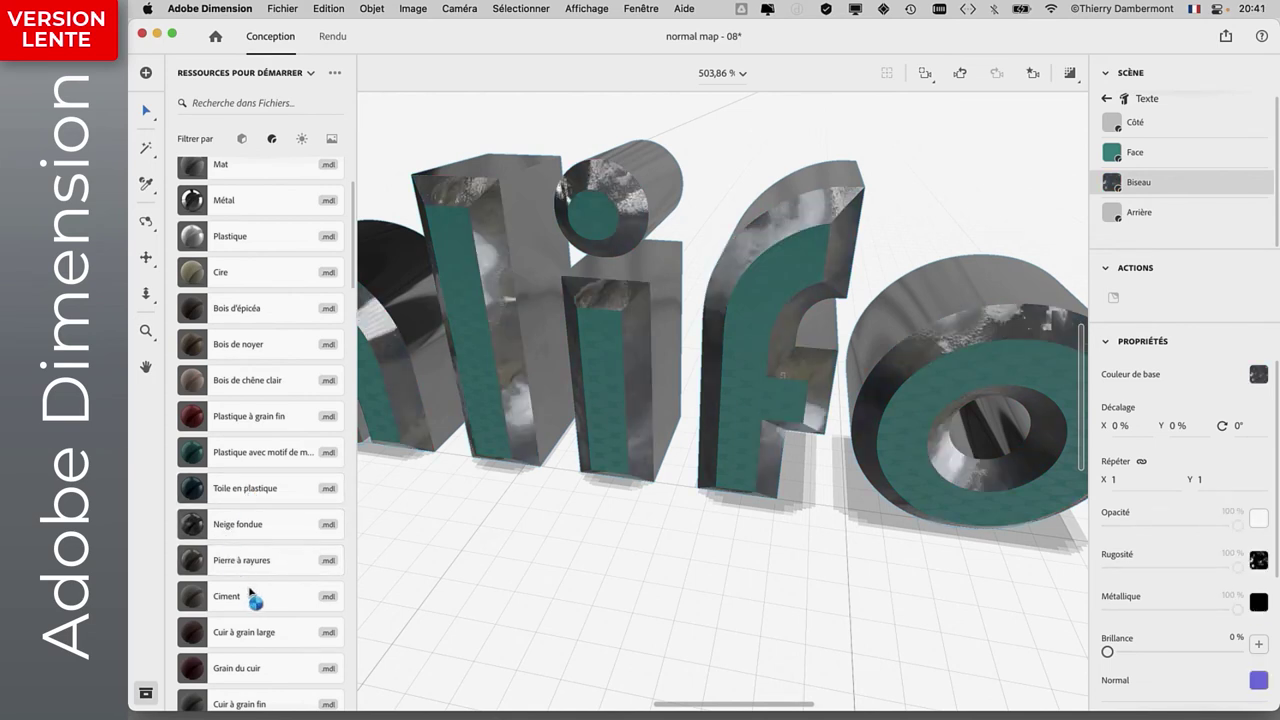
scroll(242, 635, down, 1)
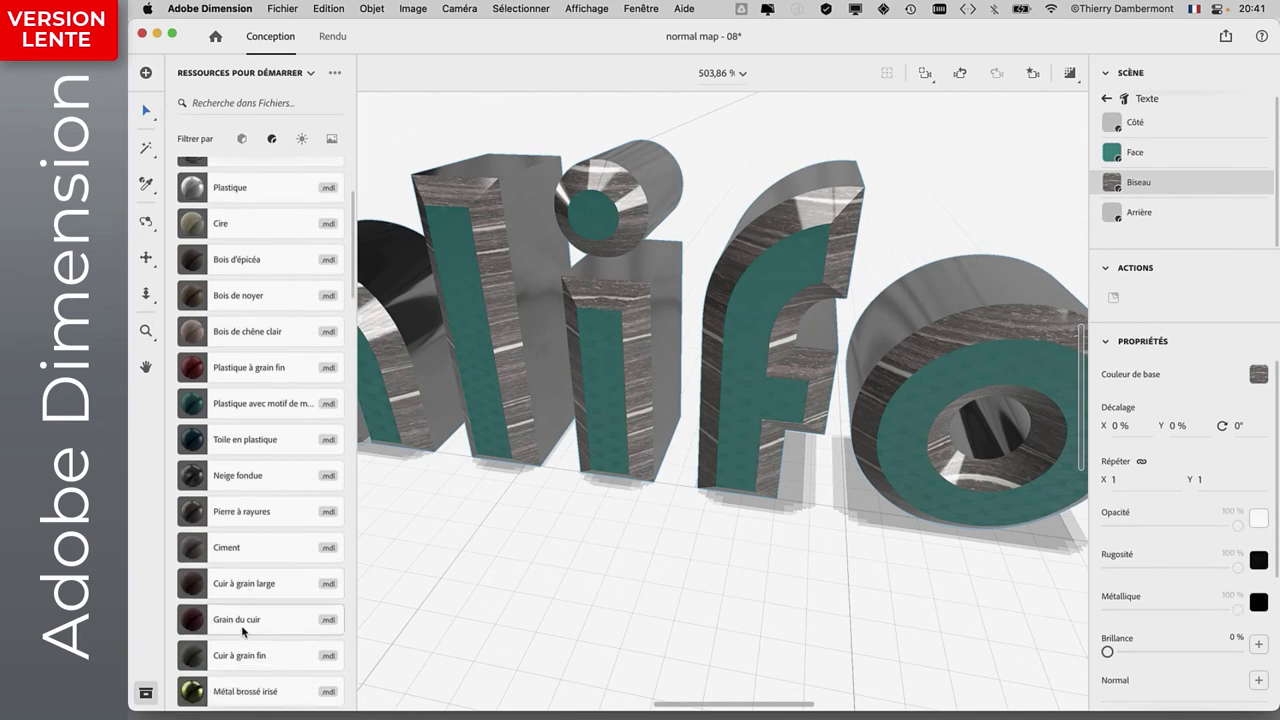
scroll(242, 635, down, 1)
scroll(242, 635, down, 1)
scroll(242, 632, down, 1)
scroll(242, 631, down, 1)
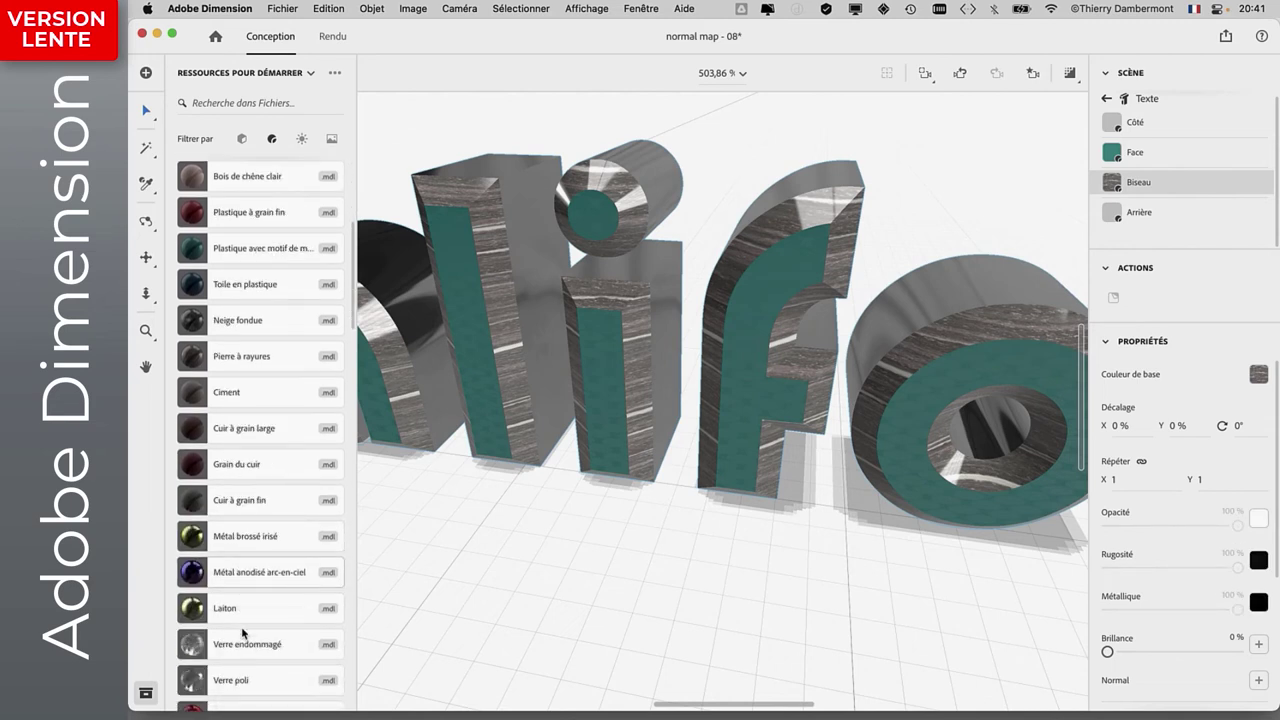
scroll(243, 632, down, 1)
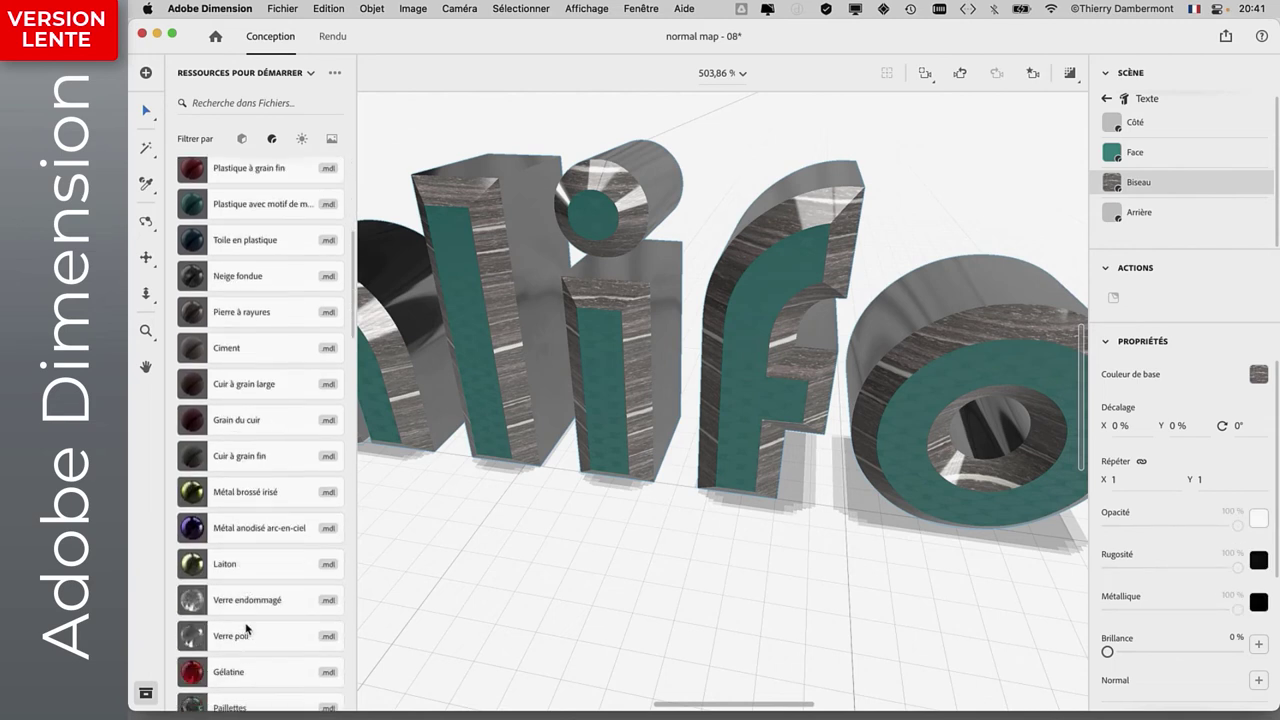
click(241, 532)
Orbit around the lettering and preview the bevel's roughness texture map.
drag(241, 532, 381, 352)
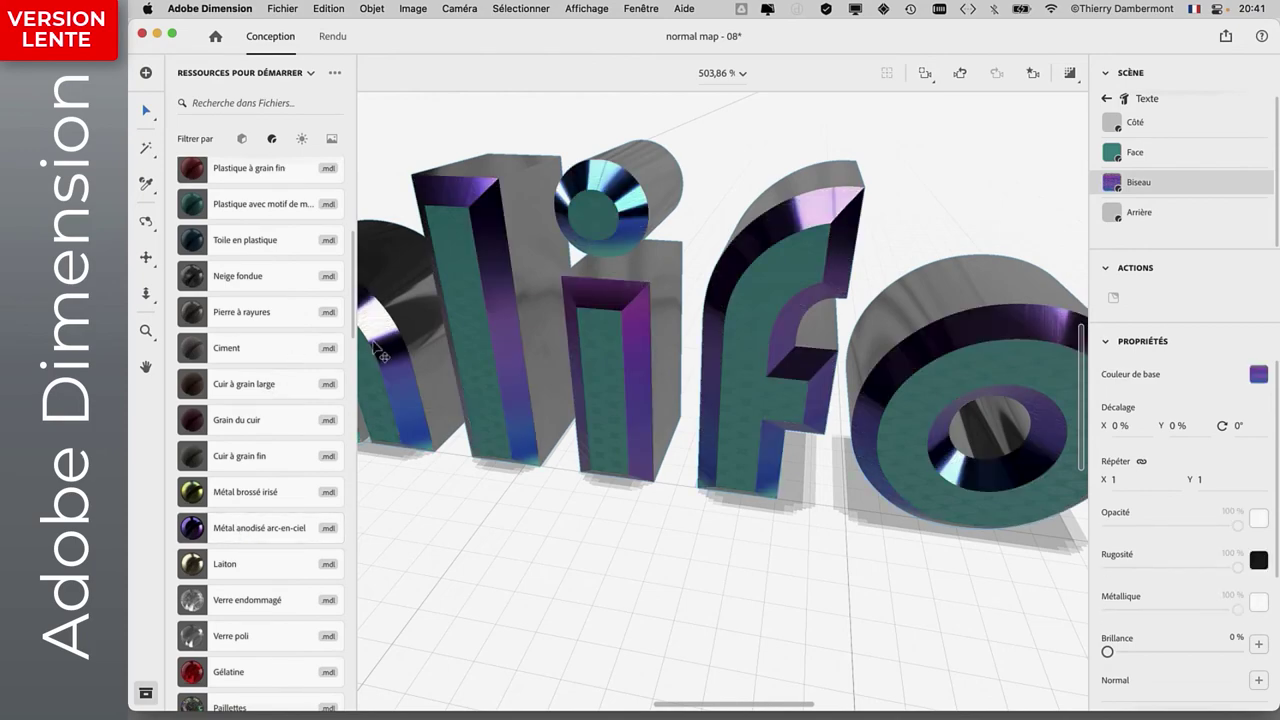
mouse_move(673, 553)
middle_down()
mouse_move(747, 466)
mouse_move(872, 441)
mouse_move(778, 397)
mouse_move(871, 391)
mouse_move(821, 446)
mouse_move(655, 490)
mouse_move(646, 603)
mouse_move(862, 479)
mouse_move(723, 514)
middle_up()
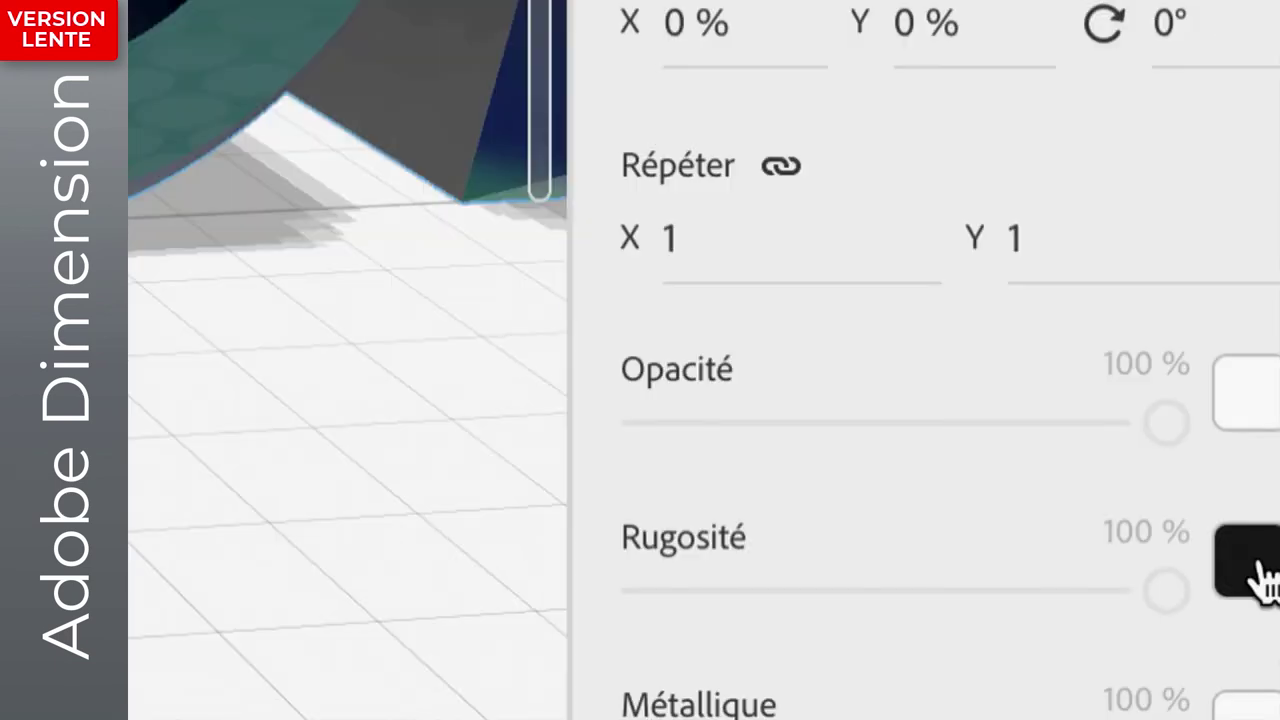
click(1258, 575)
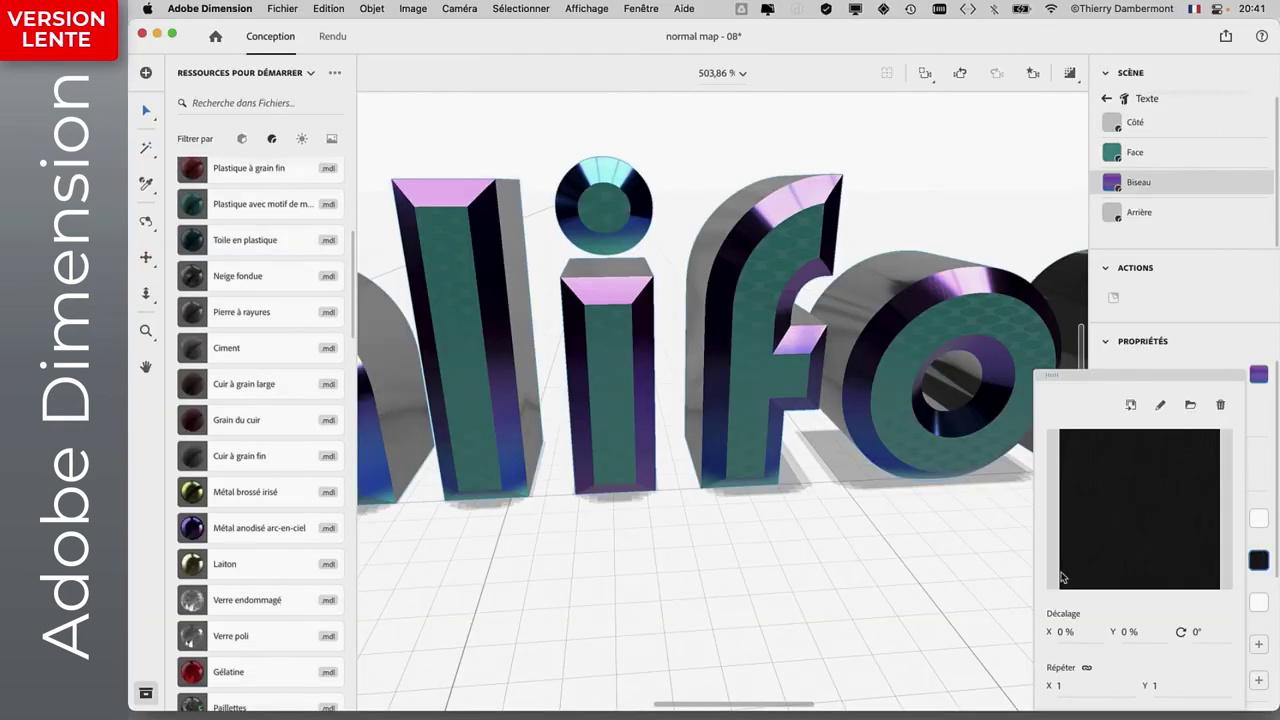
Reselect the text and inspect the Face material's roughness texture map.
click(930, 578)
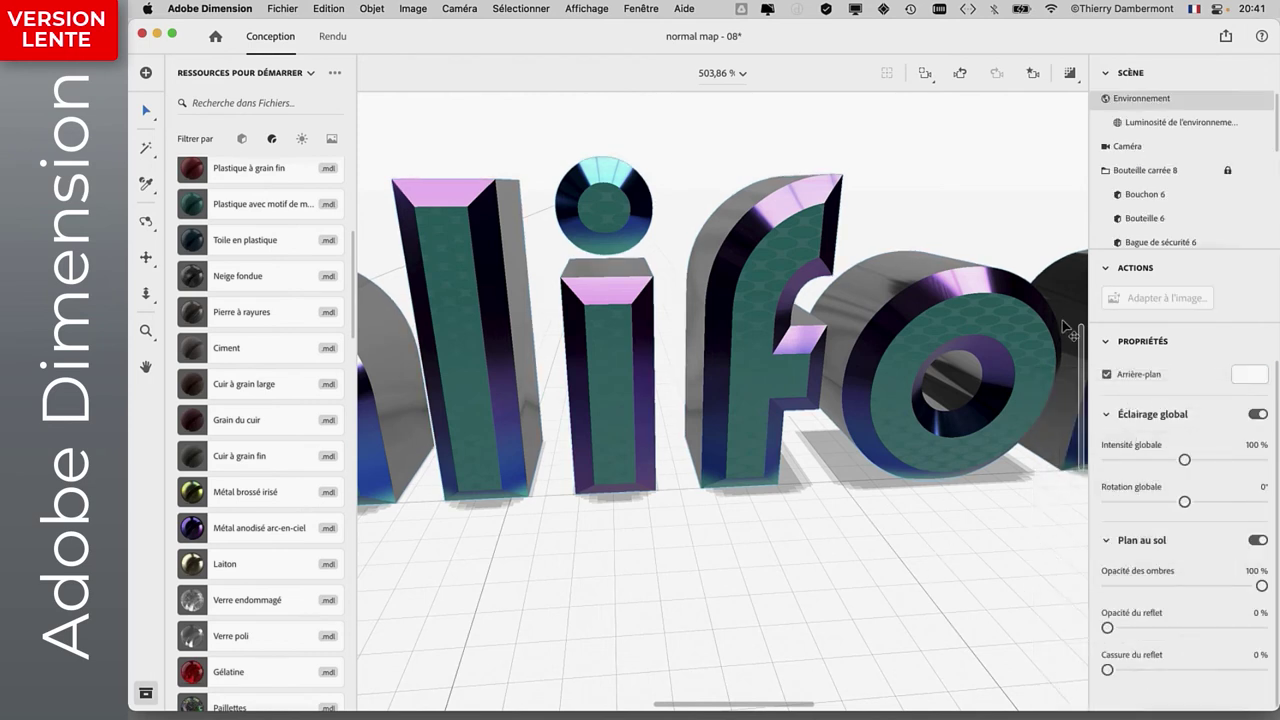
click(775, 366)
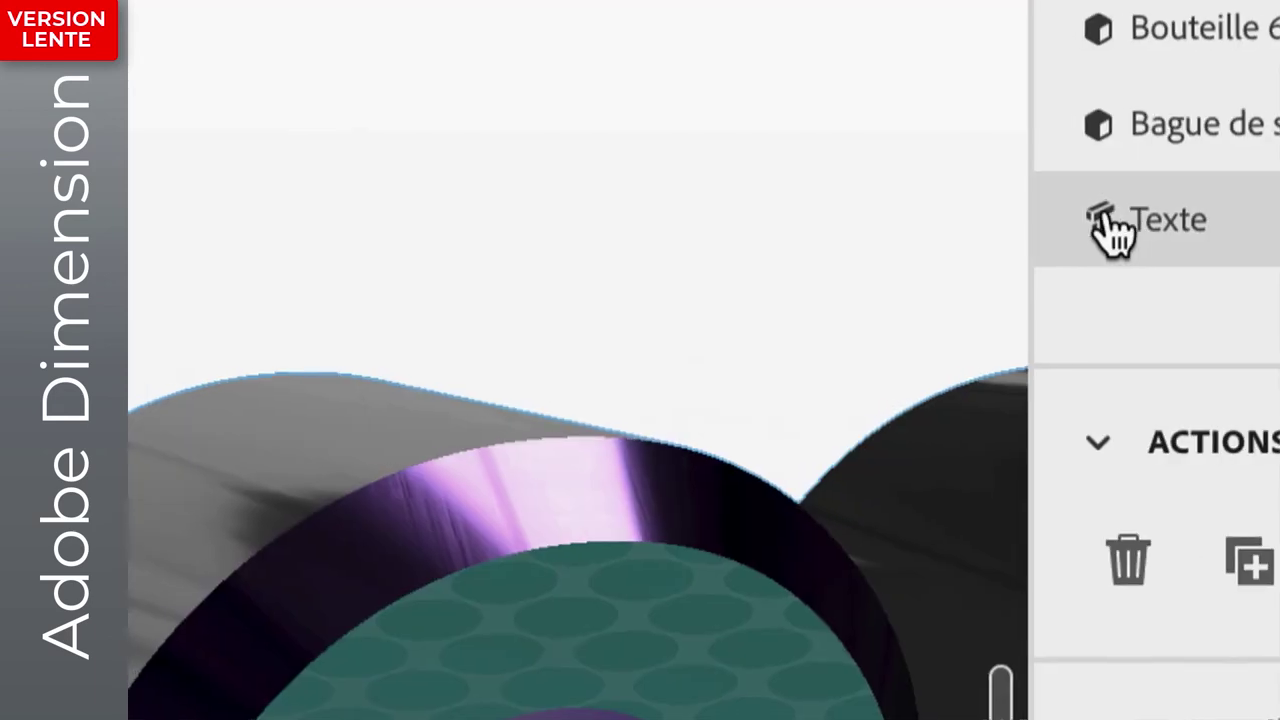
double_click(1110, 228)
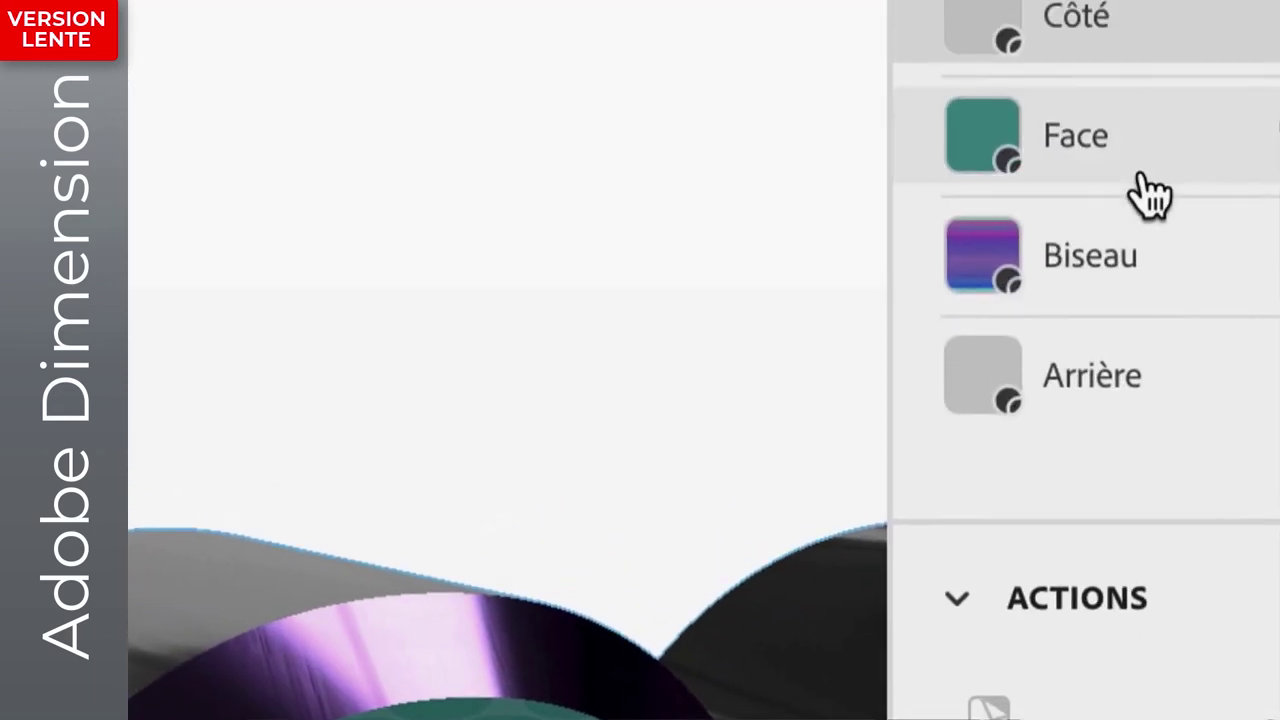
click(1141, 175)
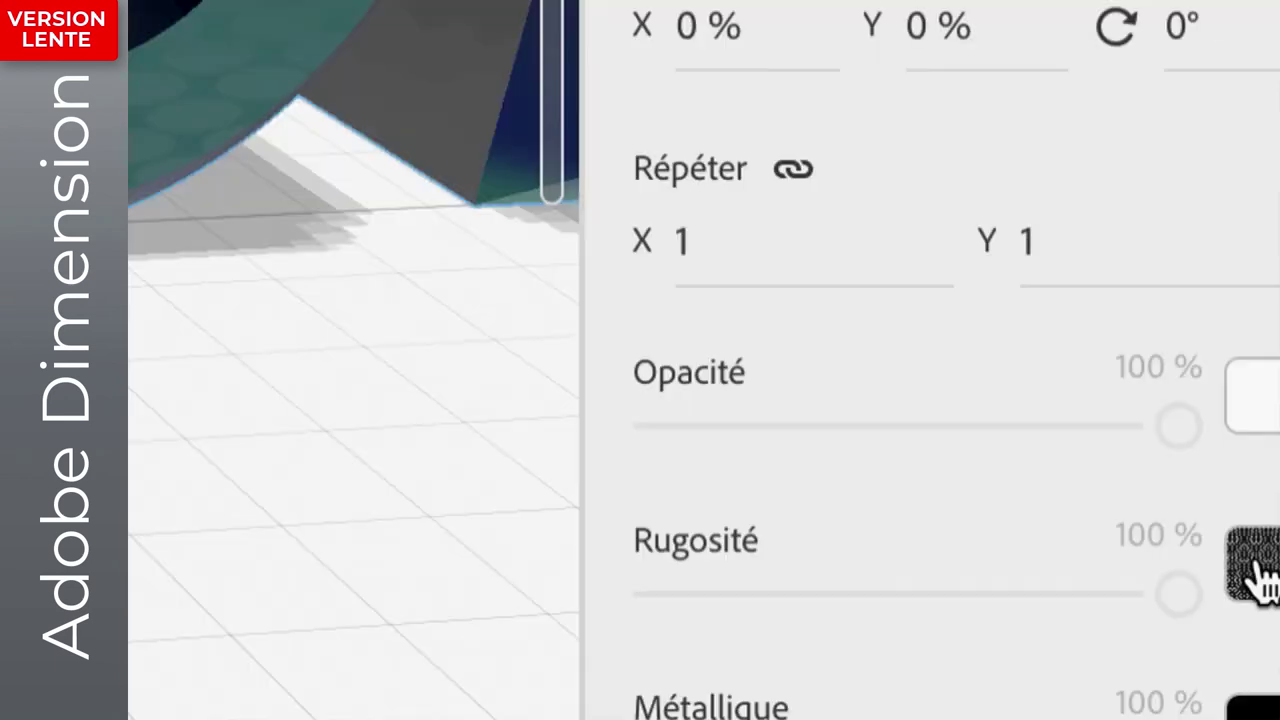
click(1255, 575)
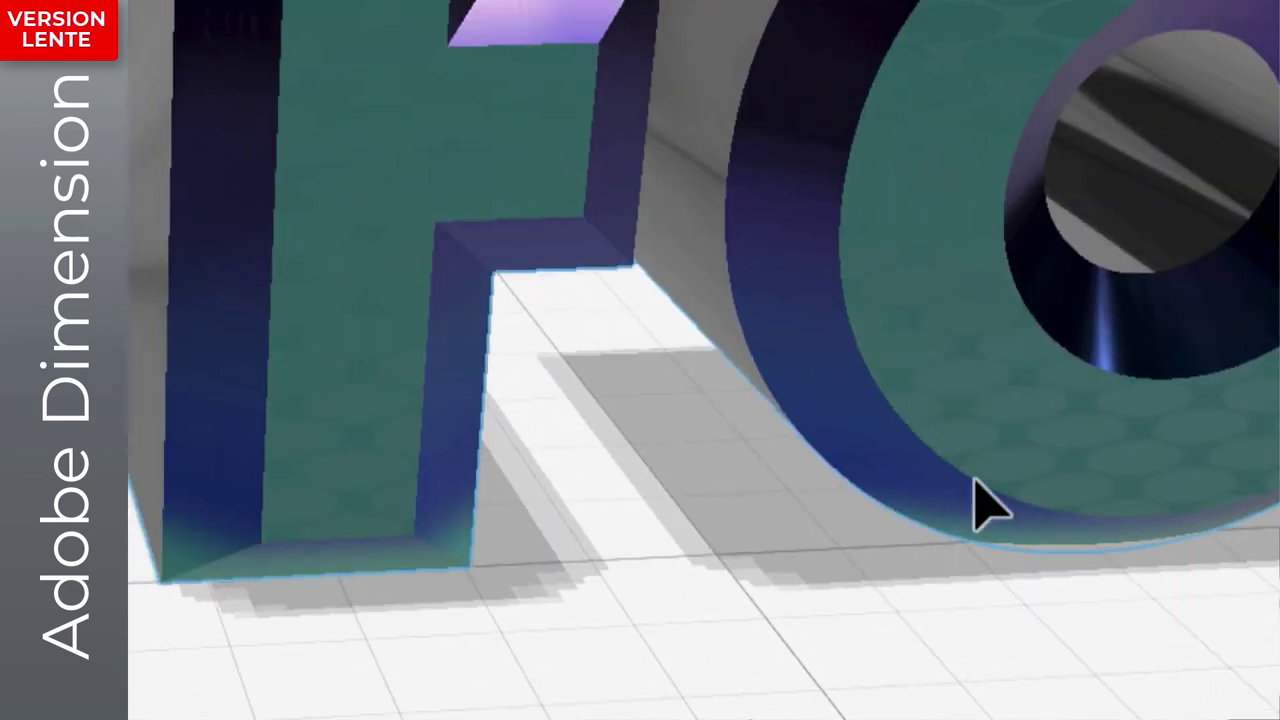
Orbit the view to see the letters from several angles.
drag(985, 510, 1006, 514)
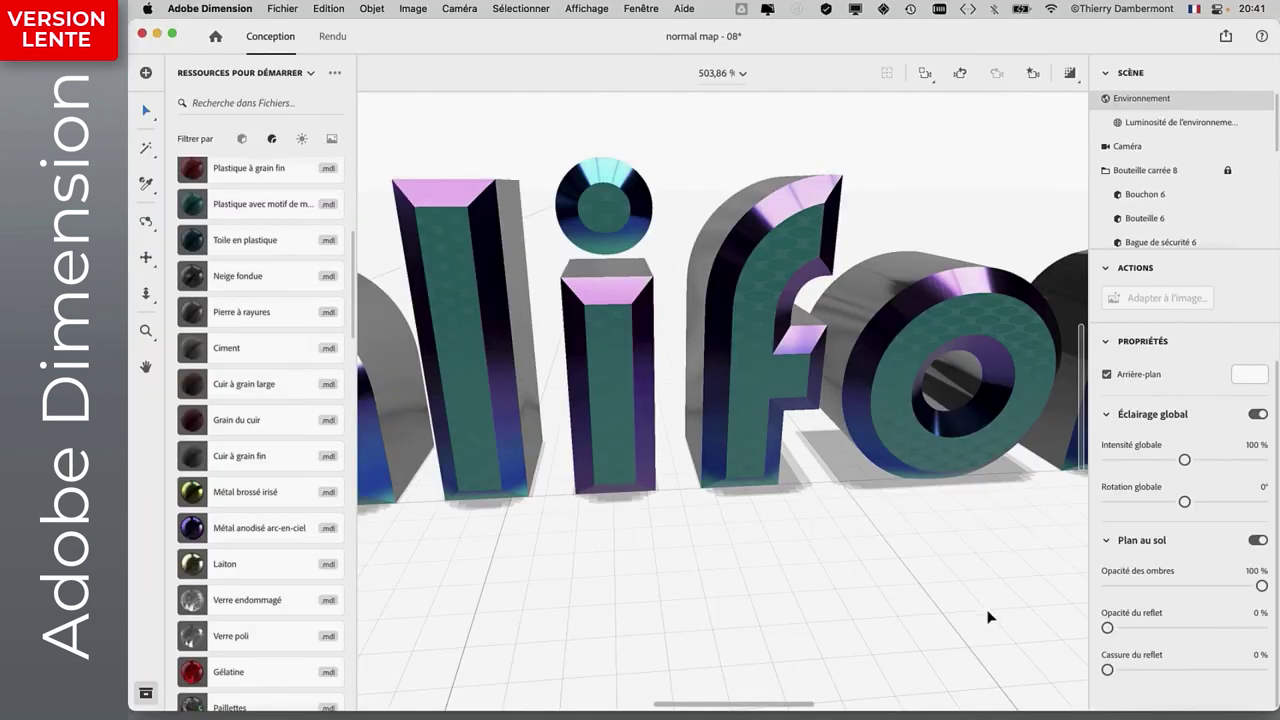
mouse_move(621, 565)
right_down()
mouse_move(551, 486)
mouse_move(600, 575)
mouse_move(386, 273)
right_up()
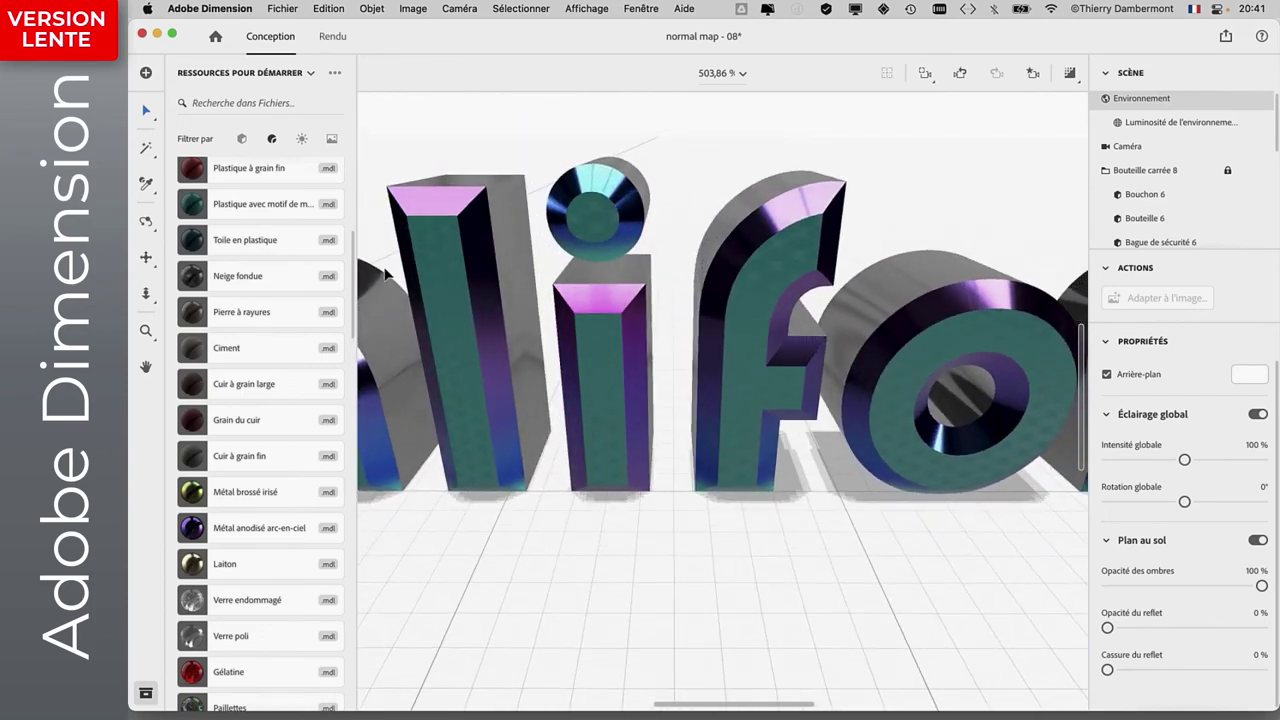
mouse_move(845, 477)
right_down()
mouse_move(752, 363)
mouse_move(800, 415)
right_up()
scroll(1225, 557, down, 1)
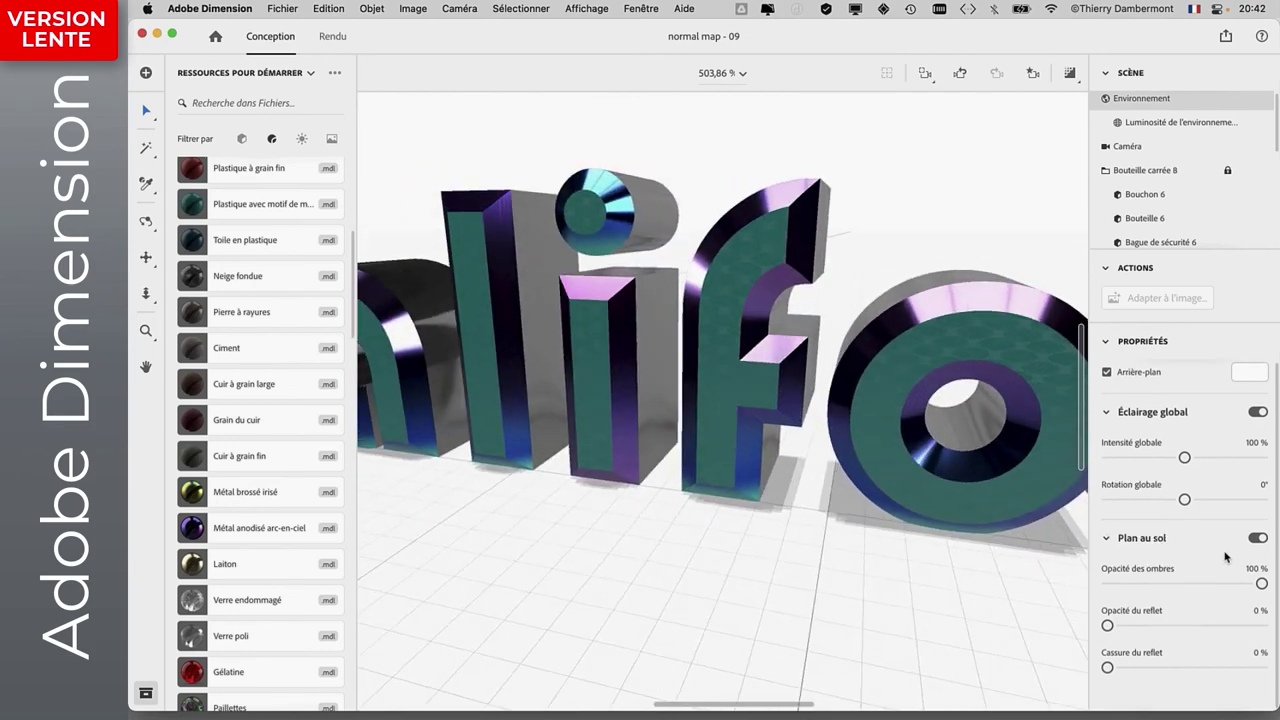
Change the text's bevel shape to the stepped Étape profile.
click(881, 400)
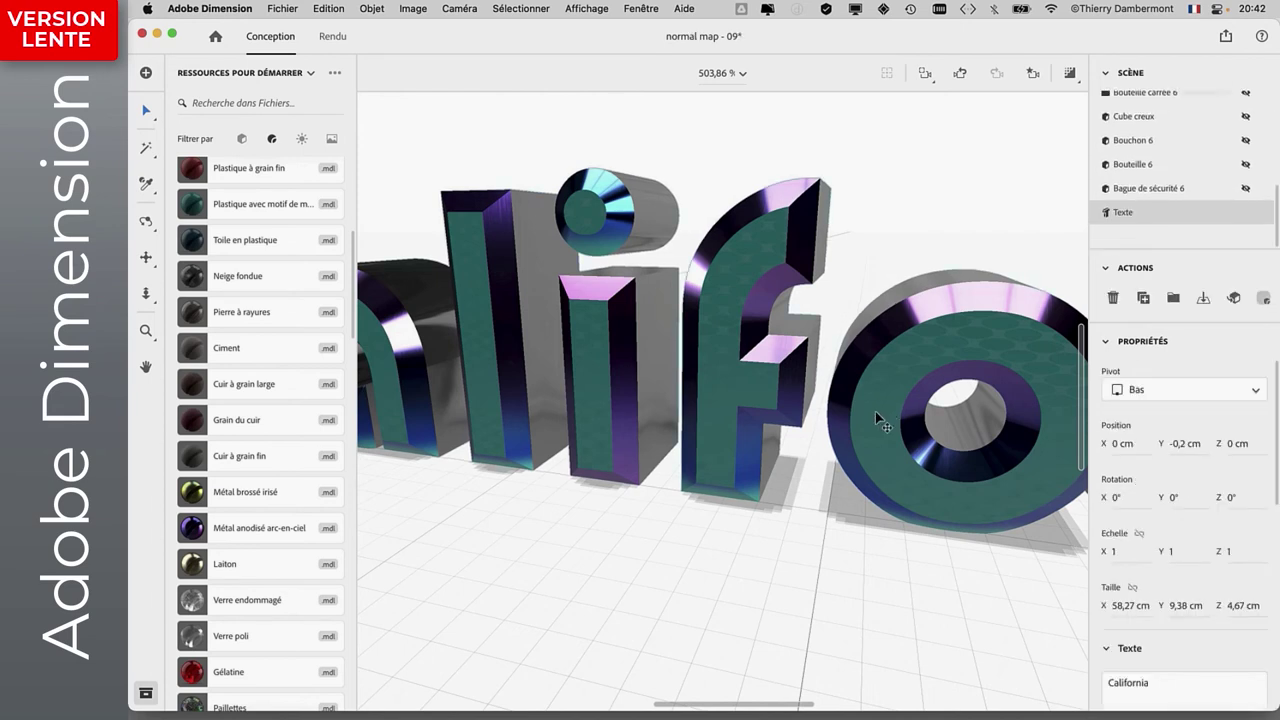
scroll(1226, 497, down, 5)
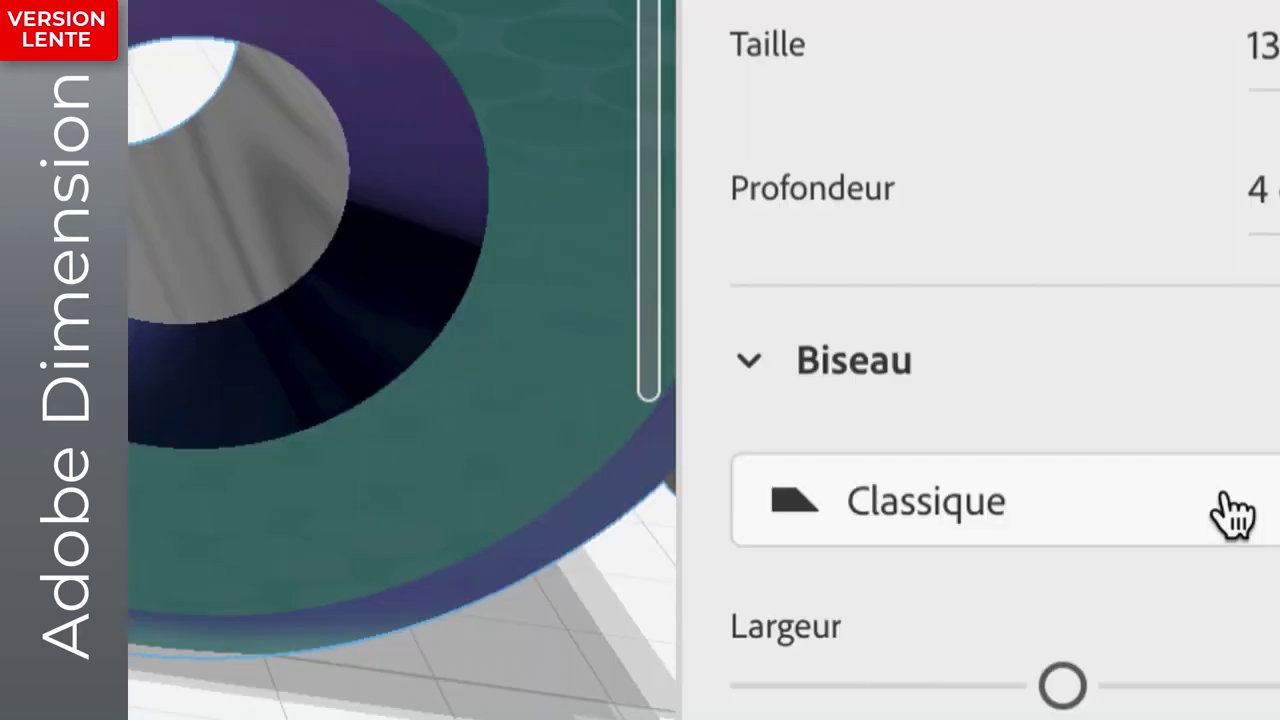
click(1235, 512)
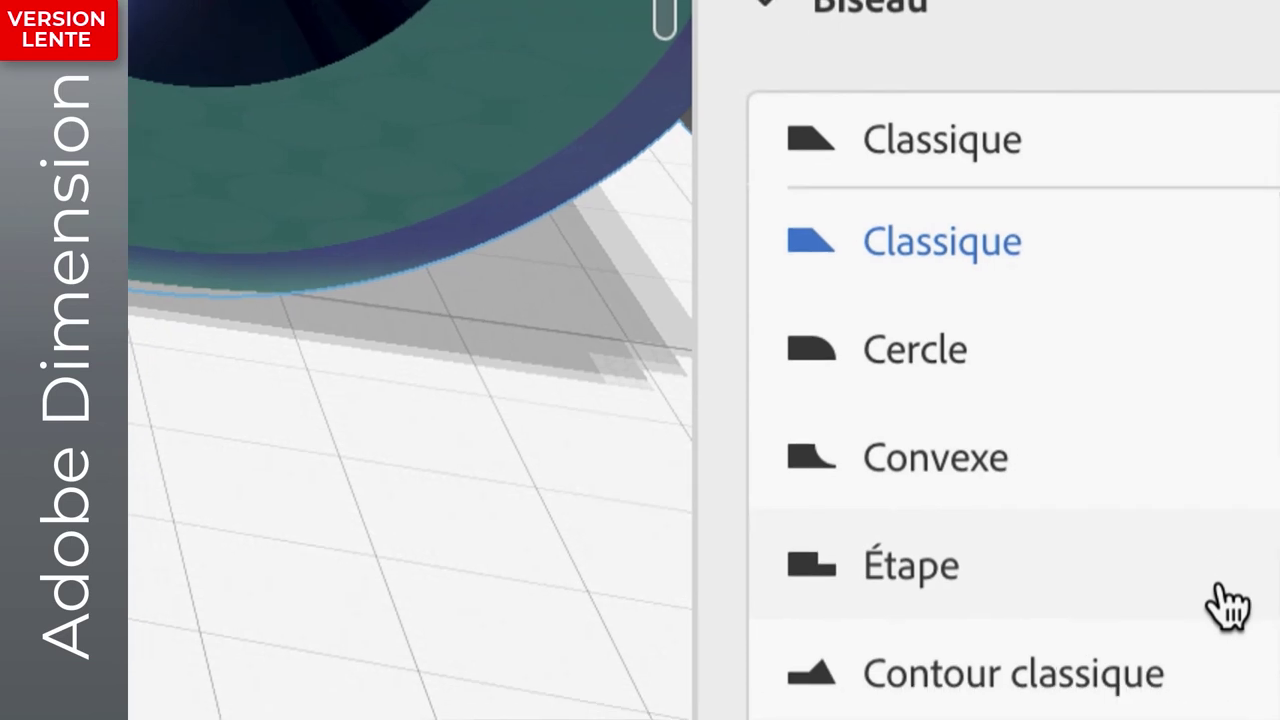
click(1228, 603)
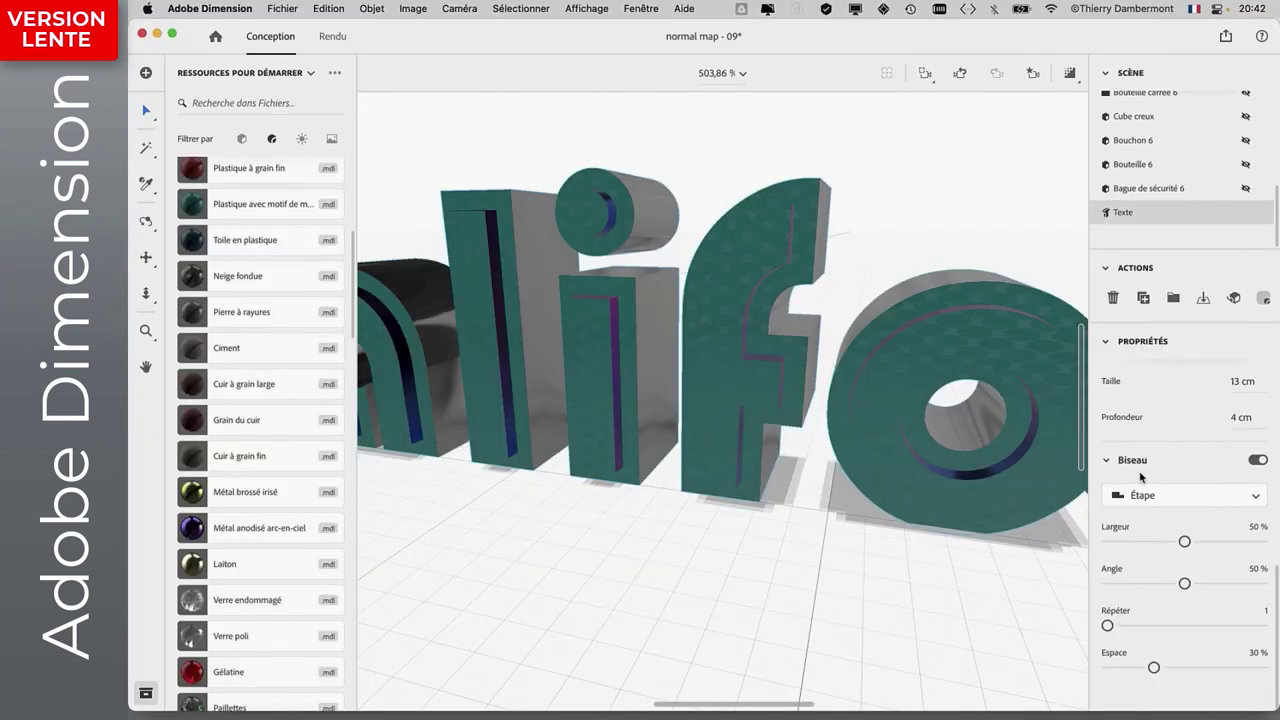
scroll(830, 461, up, 5)
mouse_move(830, 461)
mouse_down()
mouse_move(683, 429)
mouse_move(660, 480)
mouse_move(700, 611)
mouse_move(749, 643)
mouse_move(837, 523)
mouse_up()
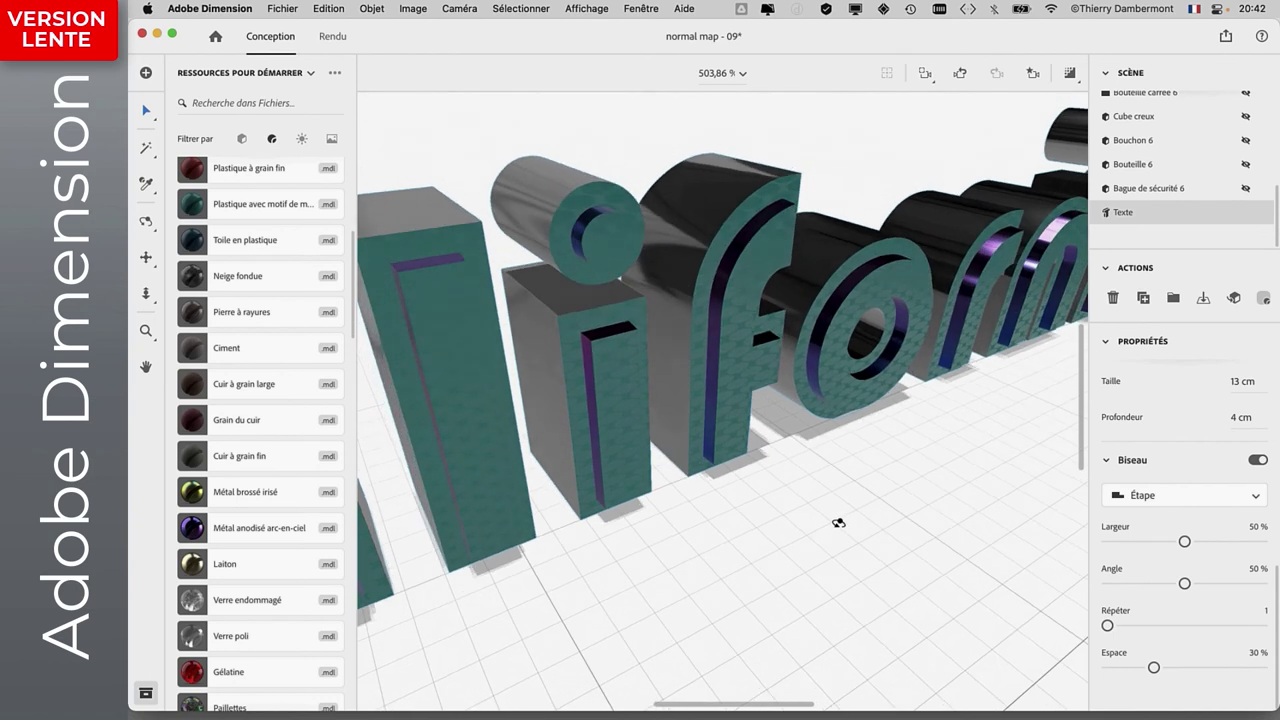
Set the stepped bevel's Répéter to 2 and orbit to view the letters from the front.
click(960, 557)
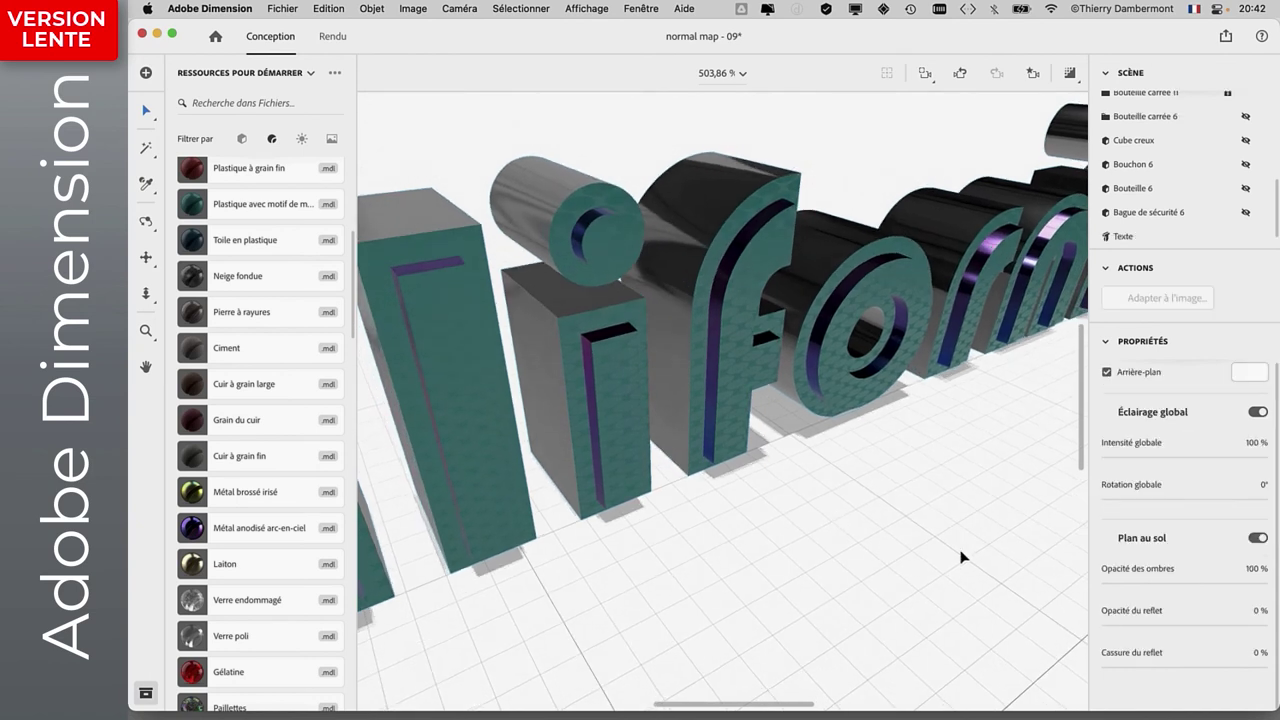
click(756, 428)
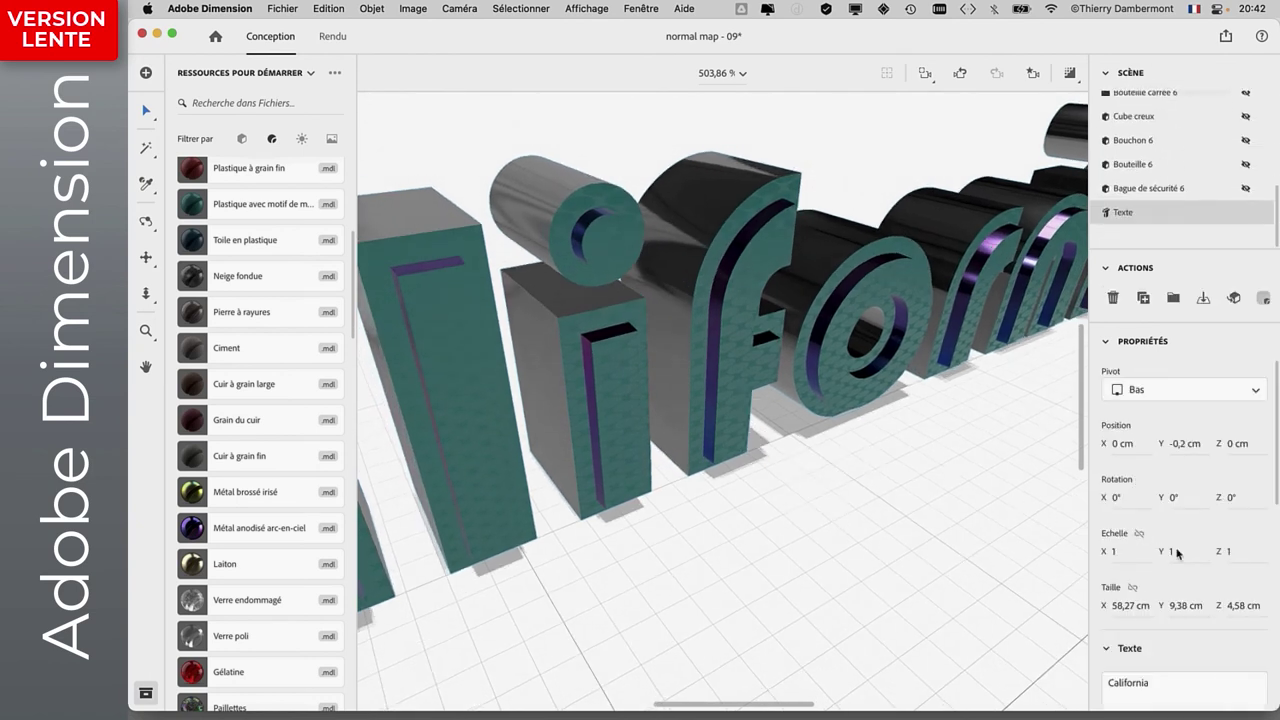
scroll(1177, 553, down, 5)
click(1121, 626)
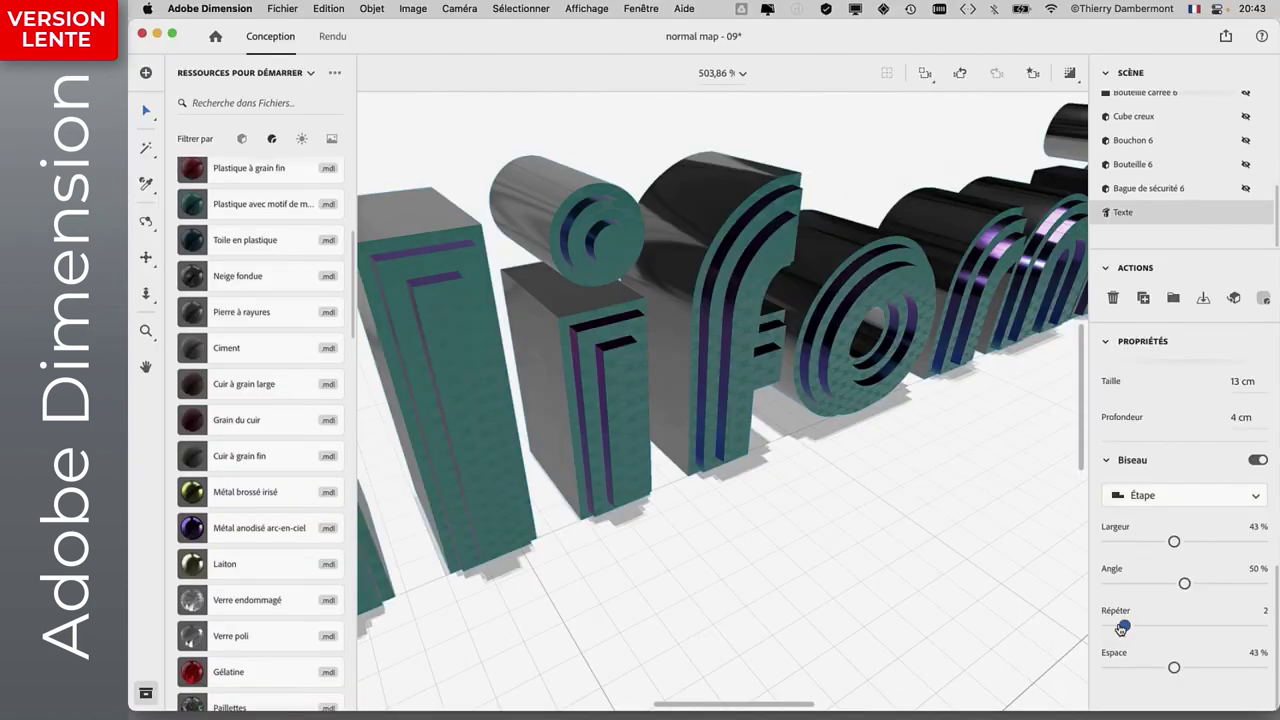
mouse_move(1122, 626)
mouse_down()
mouse_move(1108, 626)
mouse_move(1157, 622)
mouse_move(1147, 618)
mouse_up()
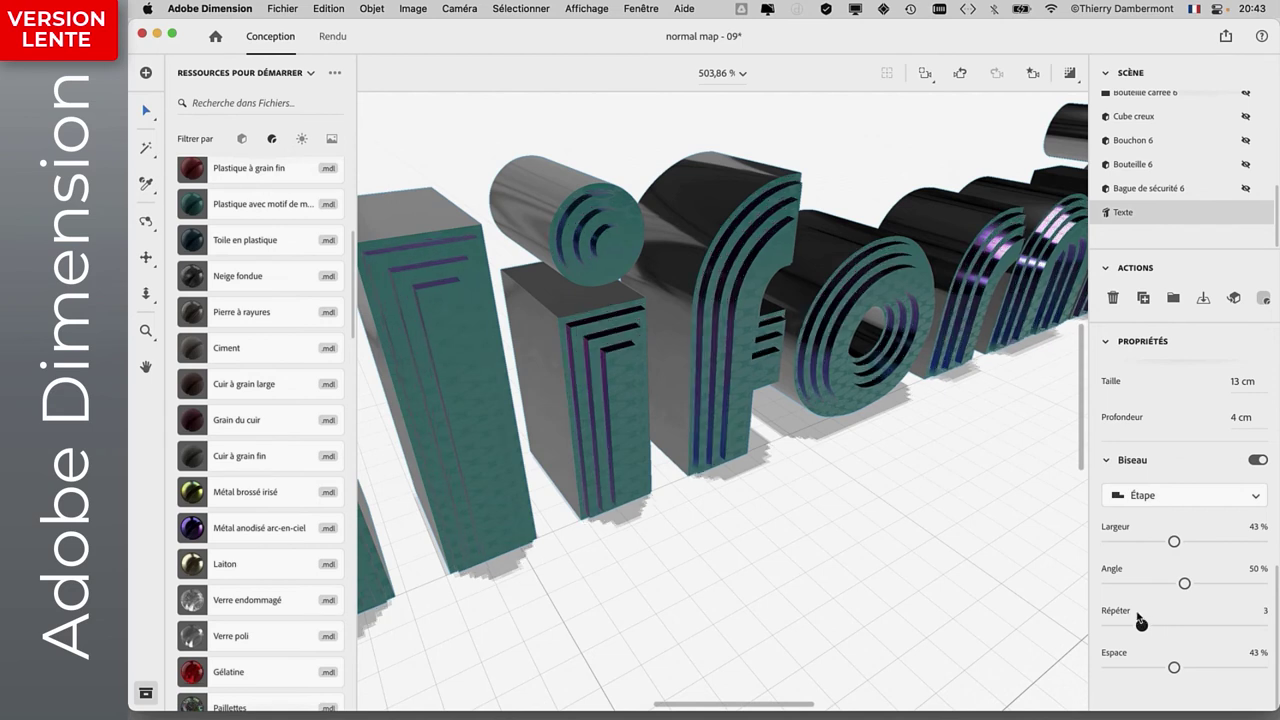
drag(1138, 618, 1133, 614)
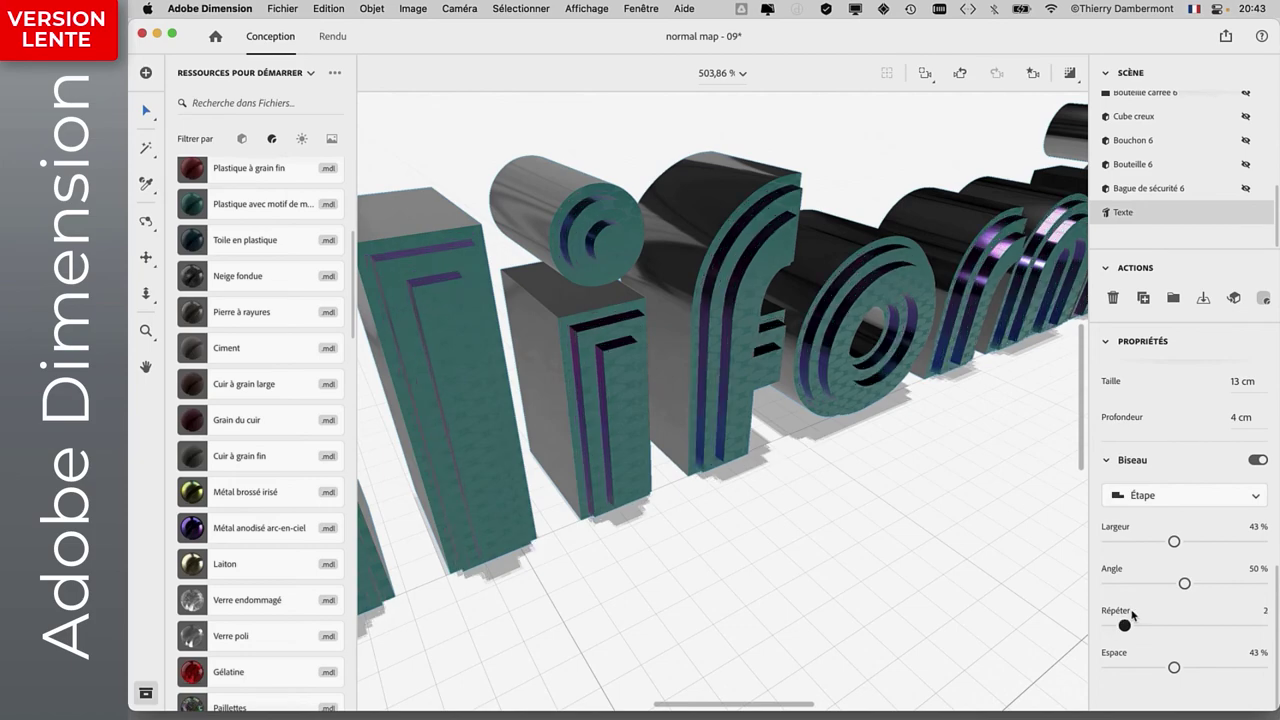
mouse_move(929, 503)
middle_down()
mouse_move(775, 441)
mouse_move(699, 428)
mouse_move(916, 471)
mouse_move(831, 418)
middle_up()
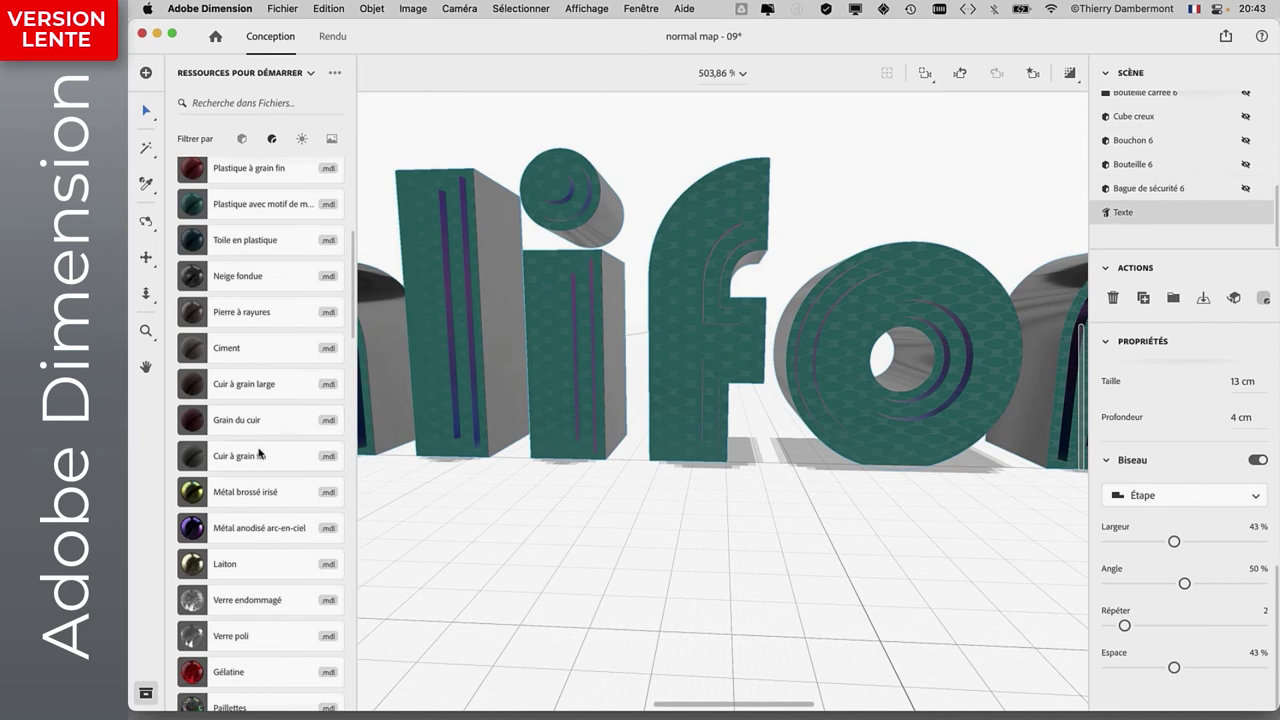
Apply the Laiton brass material to the text and view it from a low side angle.
click(232, 566)
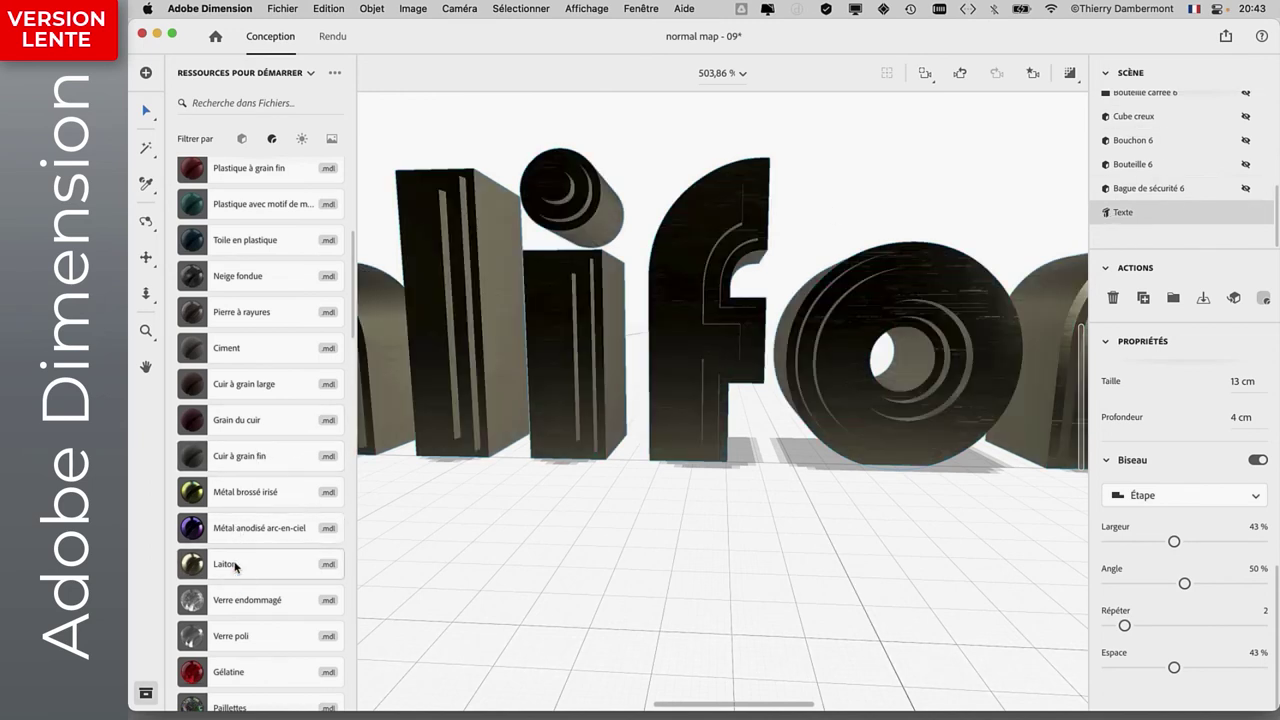
mouse_move(566, 548)
middle_down()
mouse_move(703, 608)
mouse_move(586, 614)
mouse_move(491, 600)
mouse_move(471, 623)
mouse_move(546, 658)
mouse_move(537, 589)
mouse_move(686, 611)
mouse_move(695, 587)
mouse_move(657, 580)
mouse_move(666, 551)
mouse_move(660, 588)
mouse_move(460, 486)
mouse_move(462, 432)
mouse_move(534, 497)
middle_up()
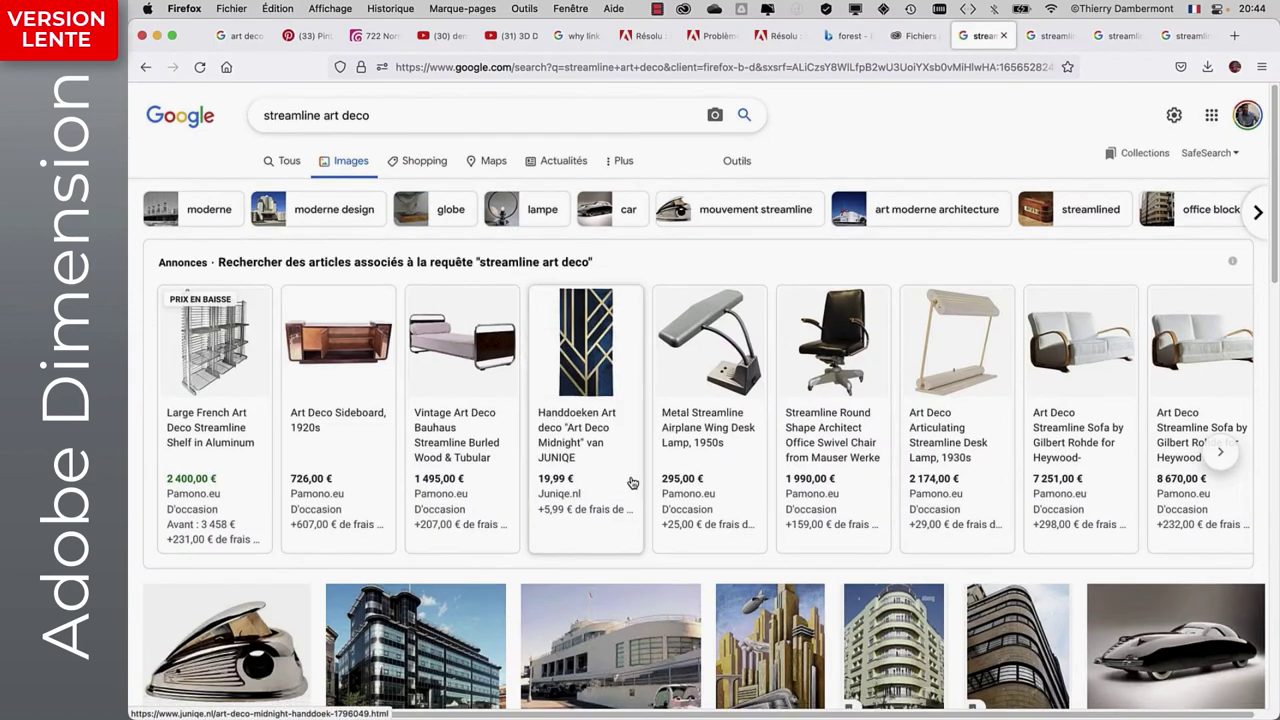
Preview the streamline Art Deco clock, figurehead and building images, then orbit the brass text.
scroll(632, 484, down, 3)
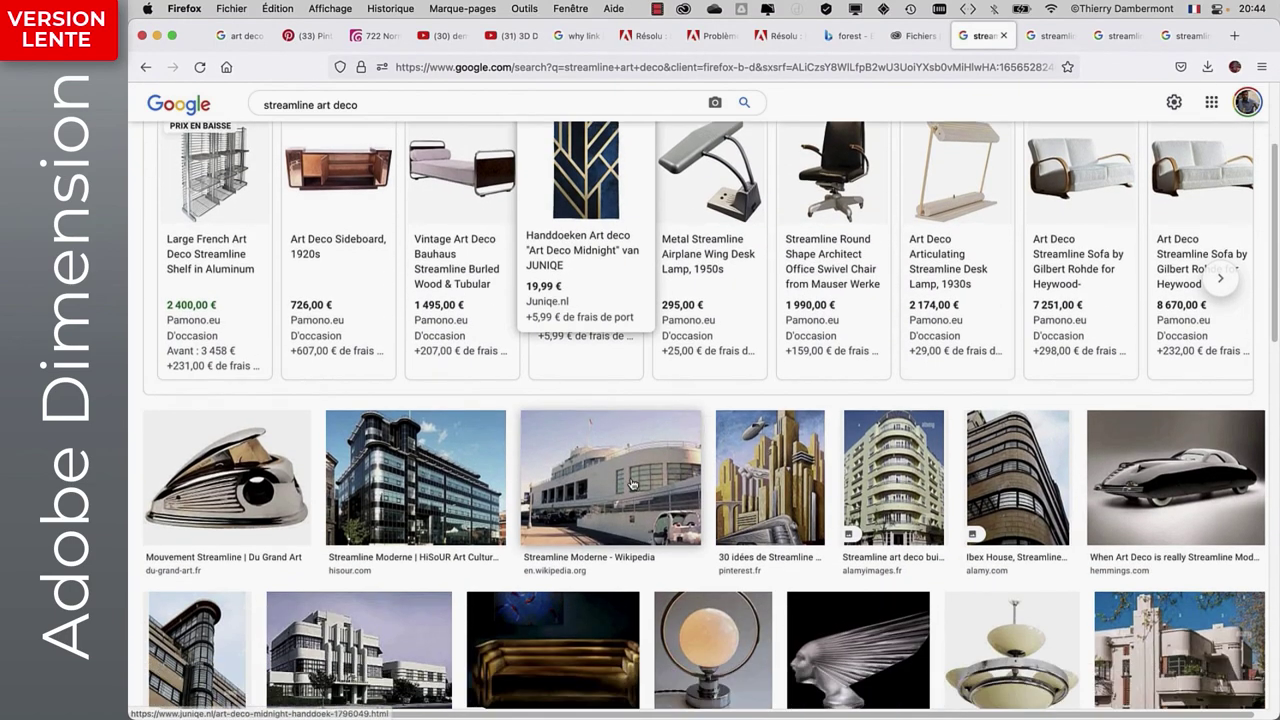
scroll(879, 531, down, 3)
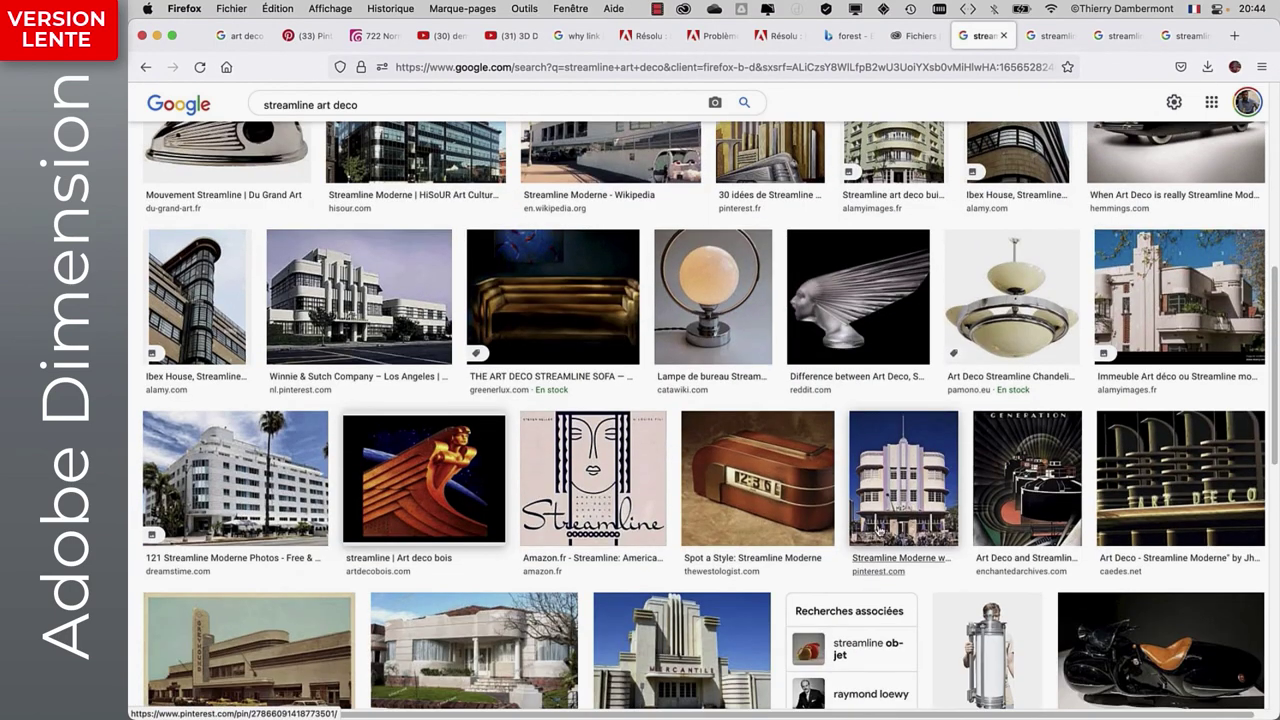
click(790, 470)
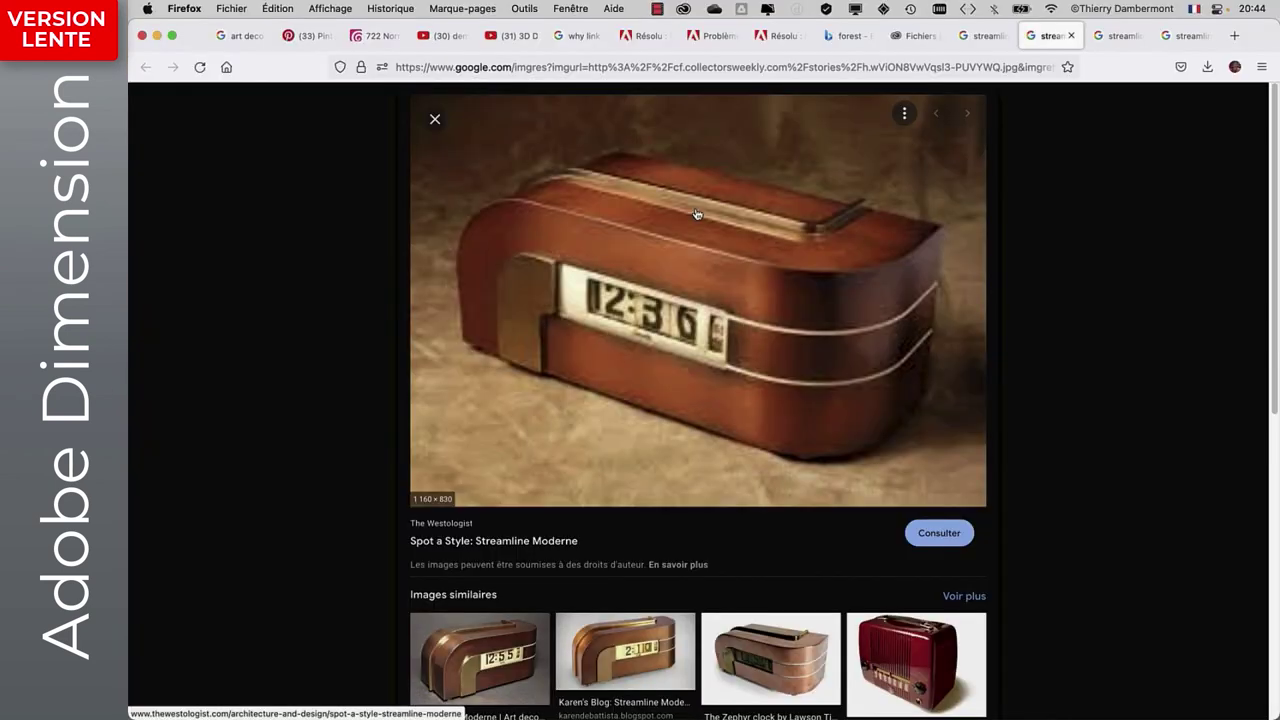
key(Right)
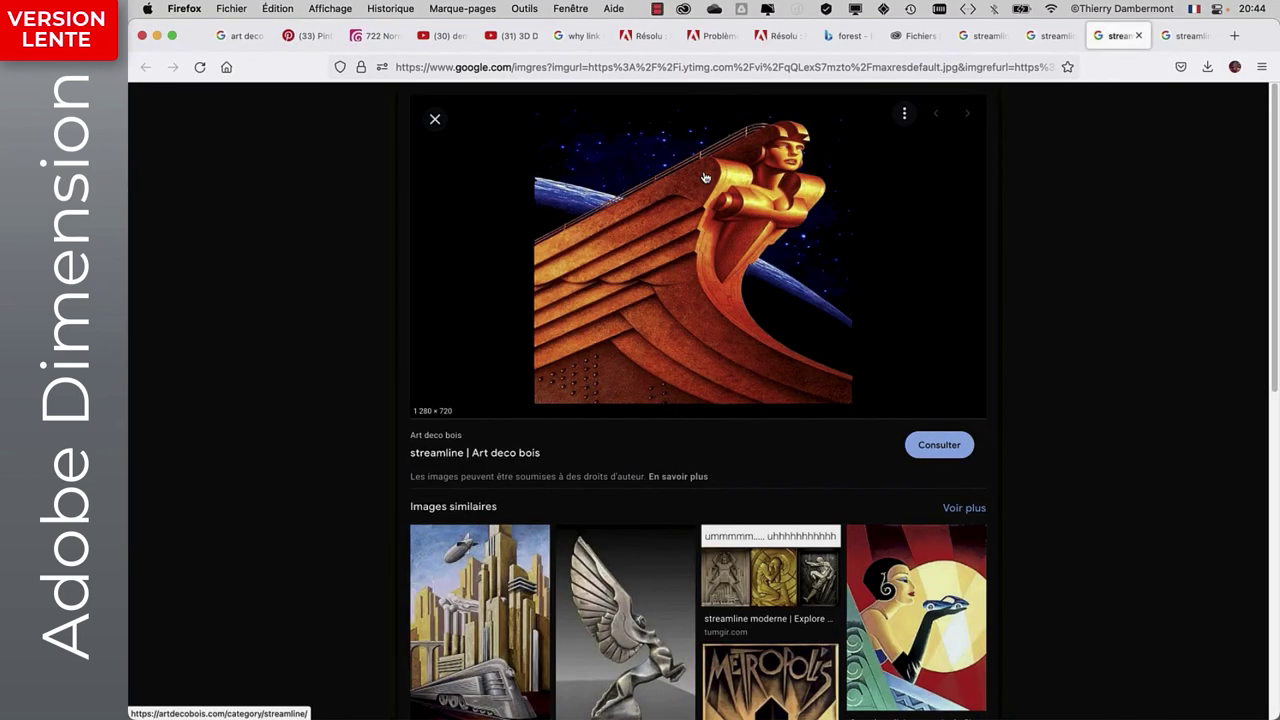
key(ctrl+Tab)
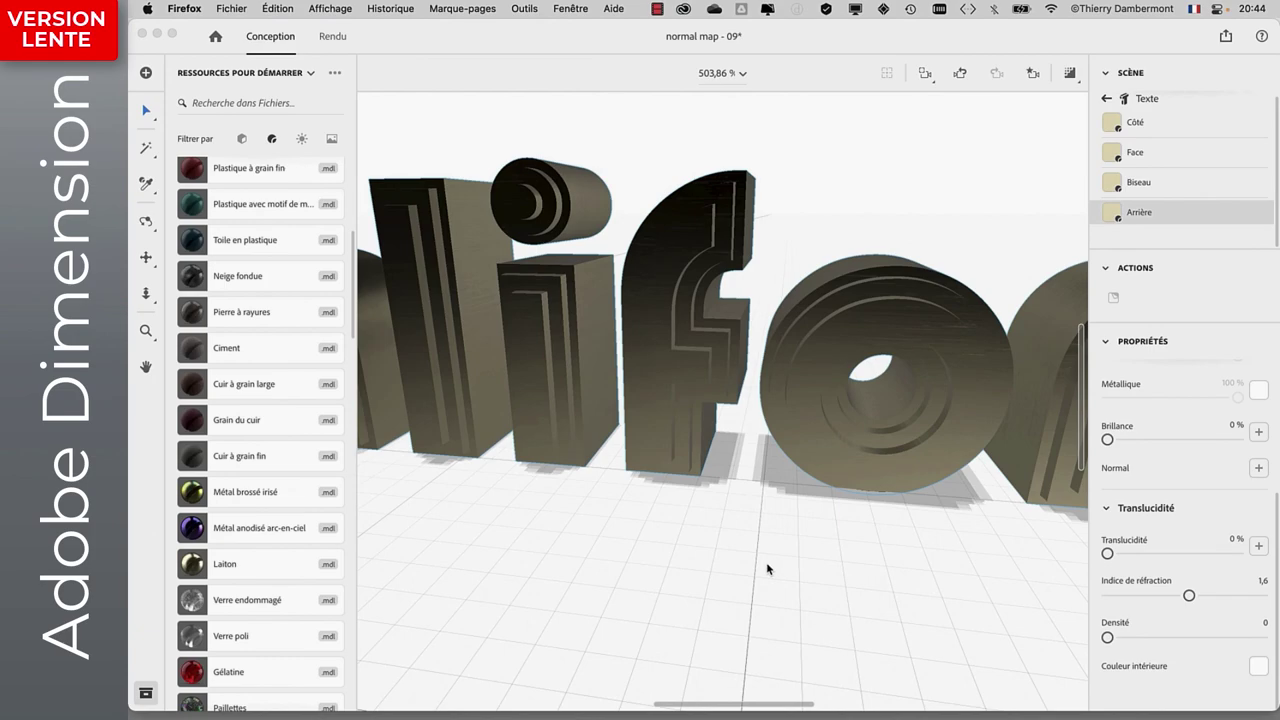
right_drag(767, 569, 884, 511)
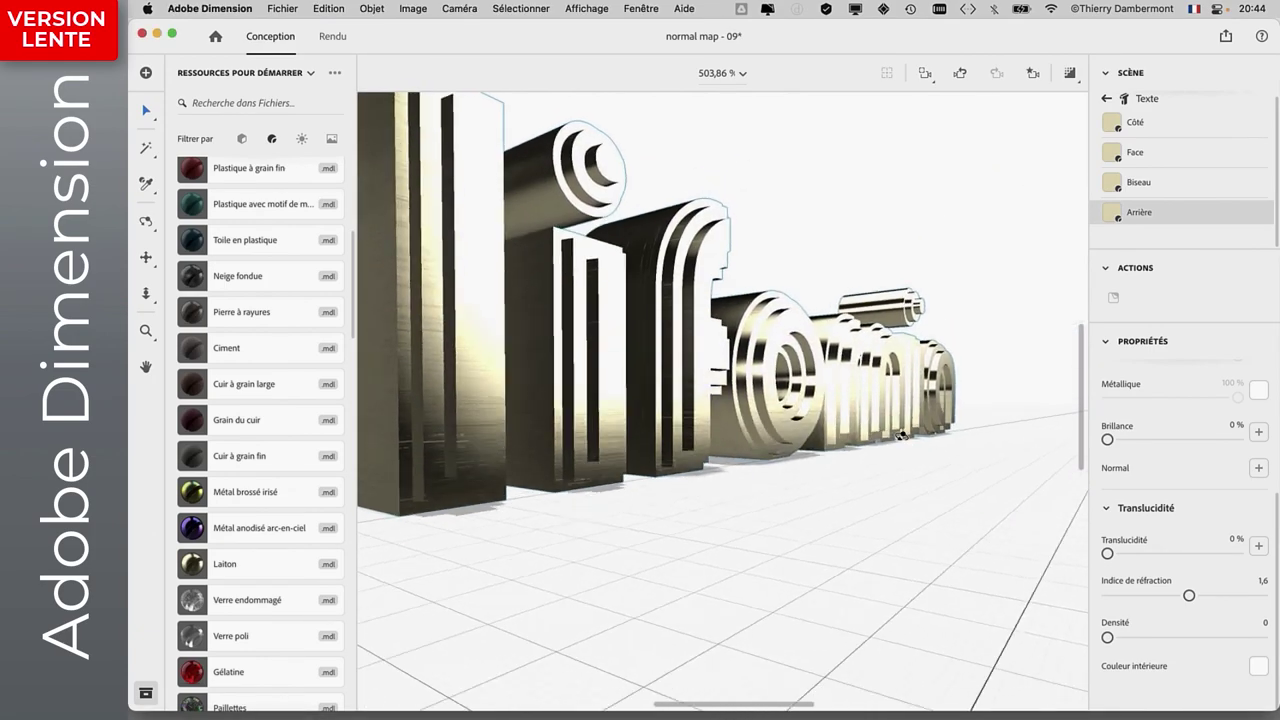
Orbit and dolly out until the whole brass California word is framed.
mouse_move(884, 511)
right_down()
mouse_move(673, 449)
mouse_move(652, 508)
right_up()
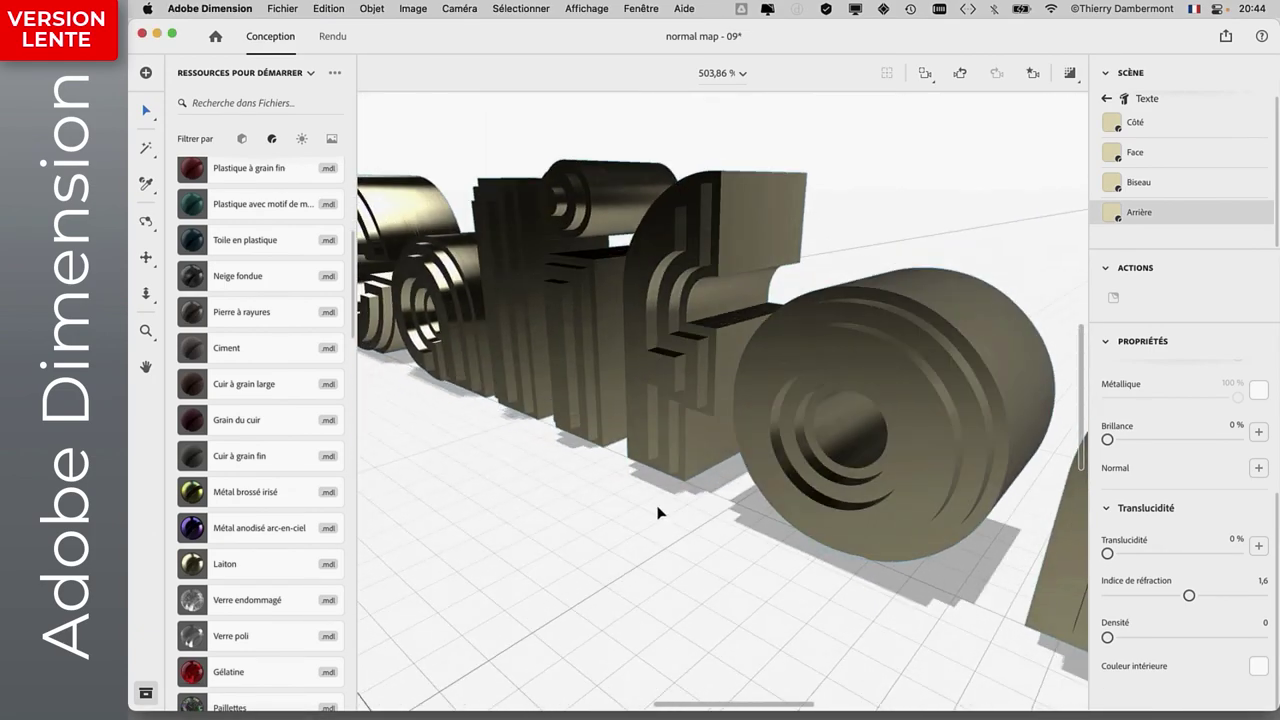
scroll(655, 507, down, 3)
scroll(655, 507, down, 3)
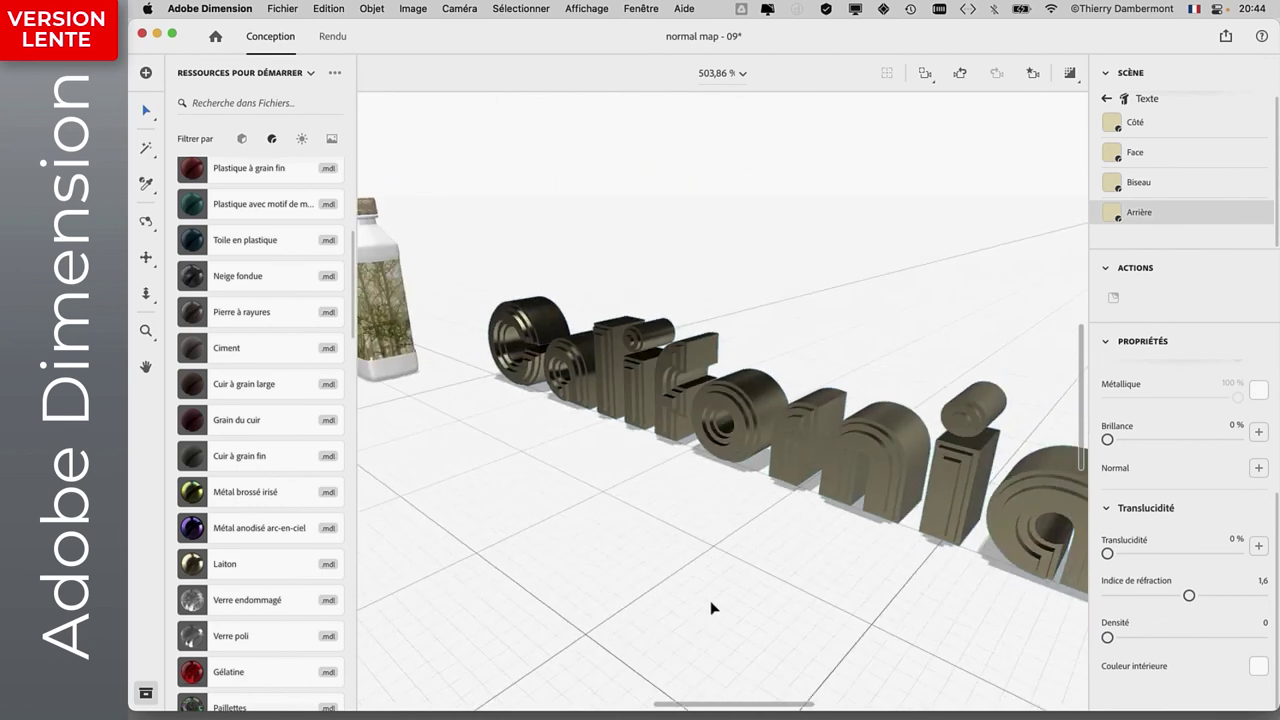
right_drag(654, 514, 893, 610)
scroll(668, 546, down, 2)
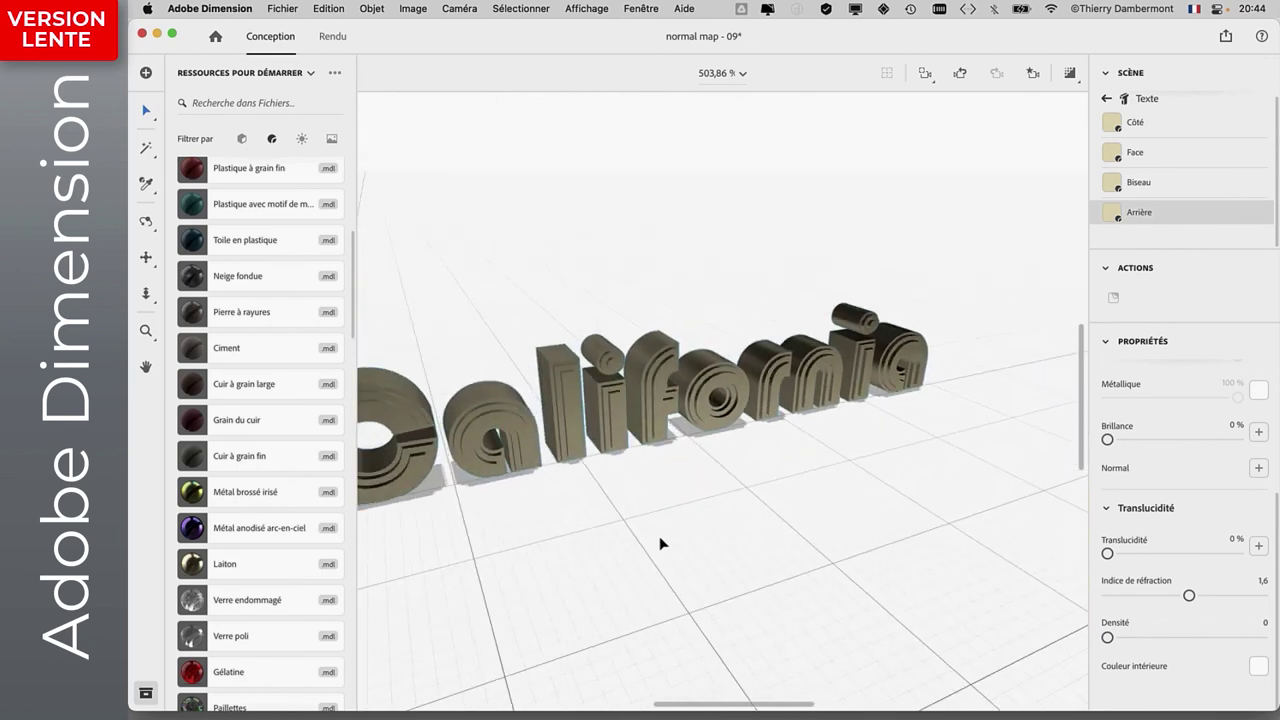
scroll(655, 542, down, 2)
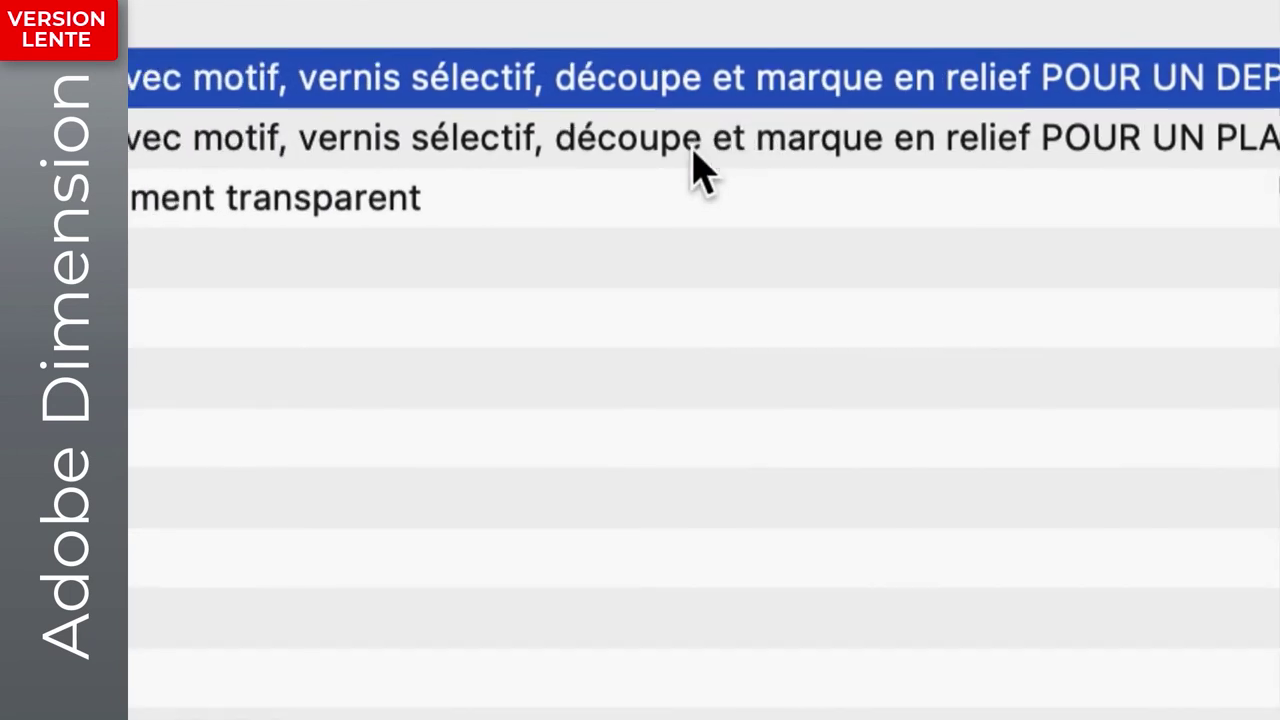
Select the two Photoshop embossing project files, including the flat-layout one, in Finder.
click(697, 160)
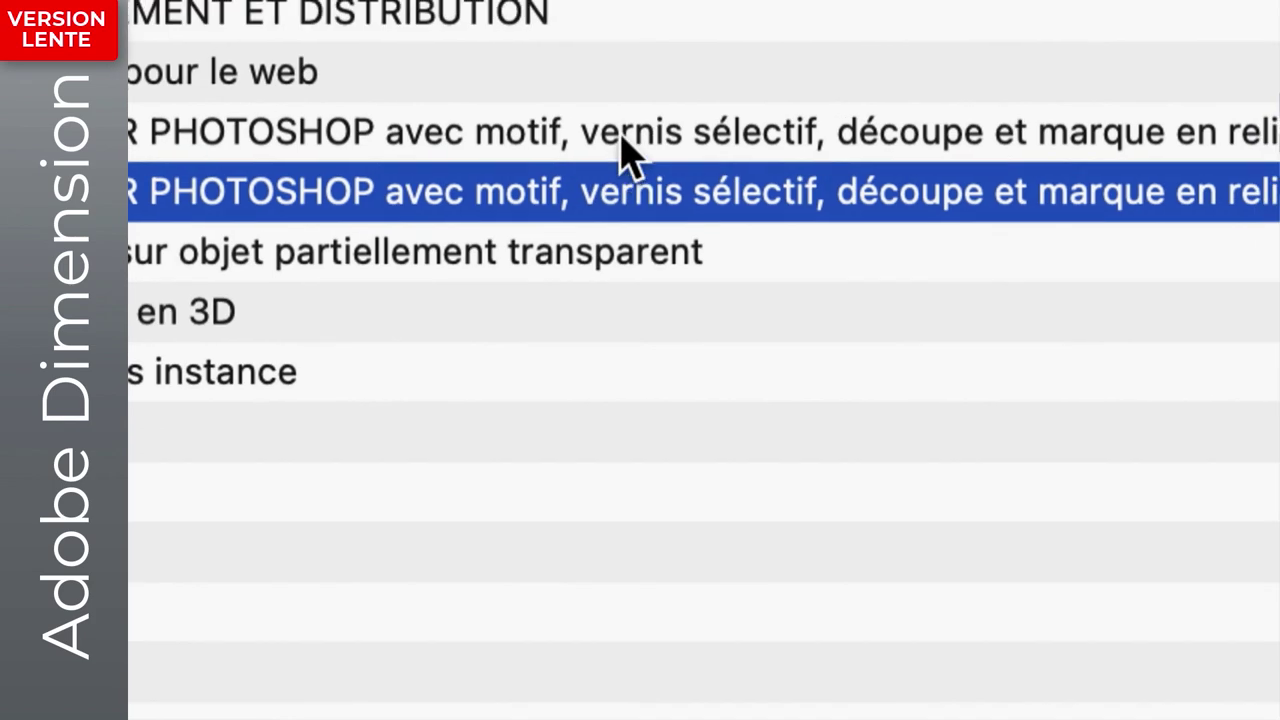
click(620, 145)
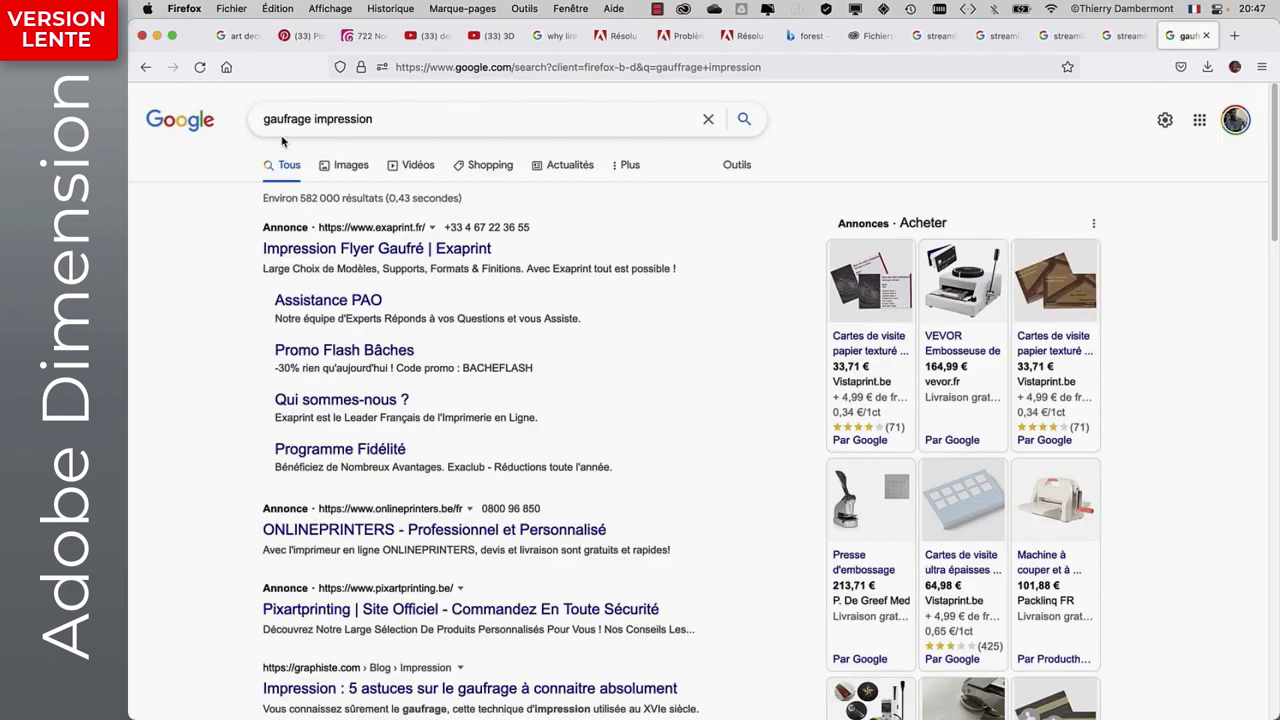
Load and browse the Google image results for 'gaufrage impression'.
key(Return)
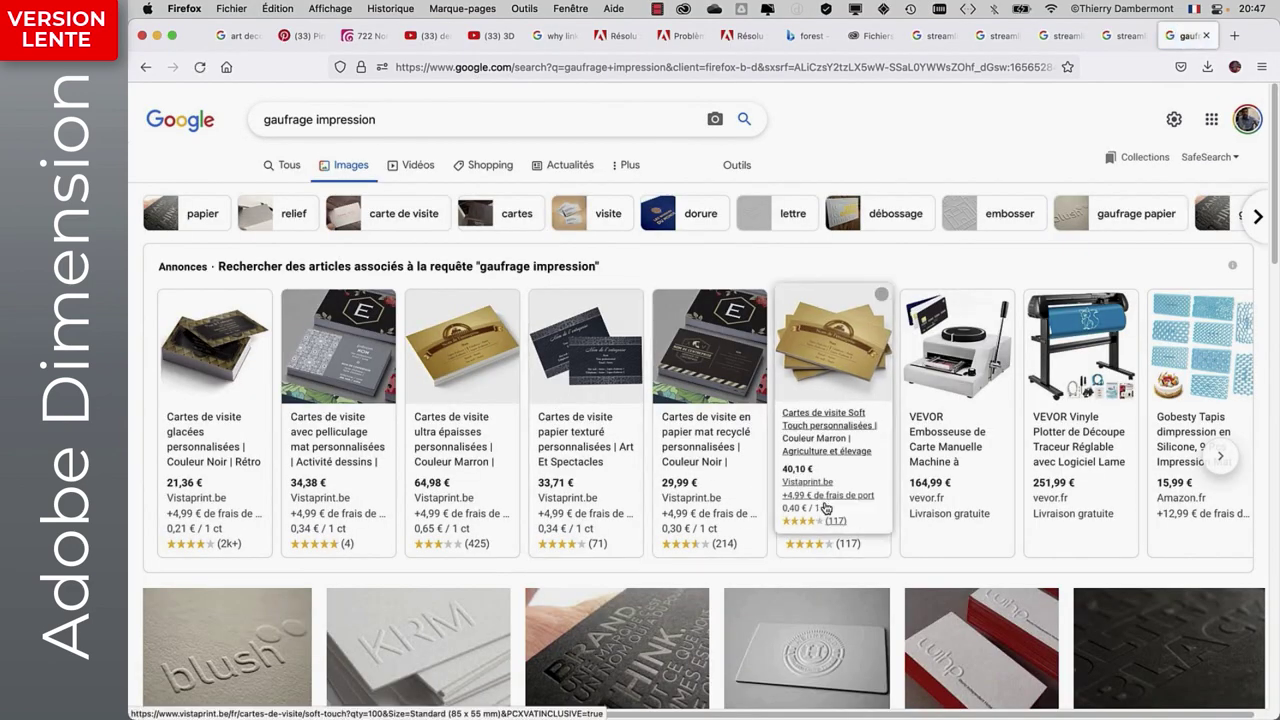
scroll(600, 560, down, 1)
scroll(457, 603, down, 3)
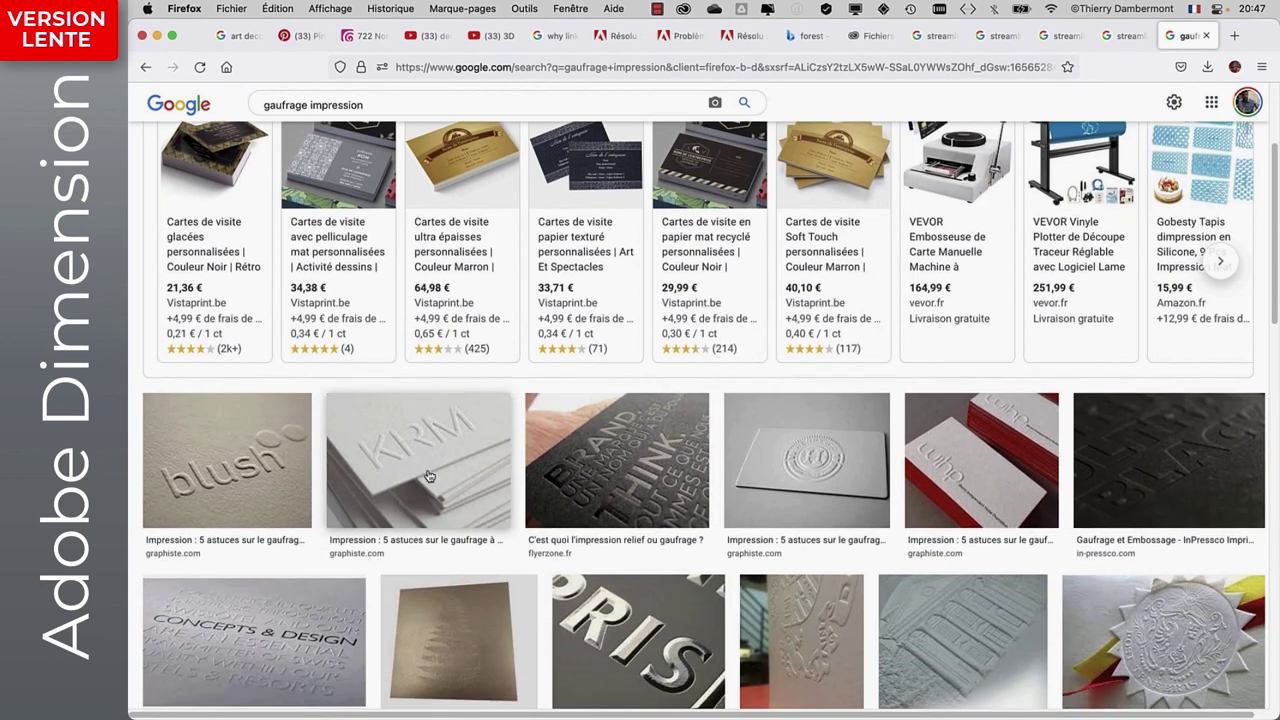
scroll(400, 450, down, 3)
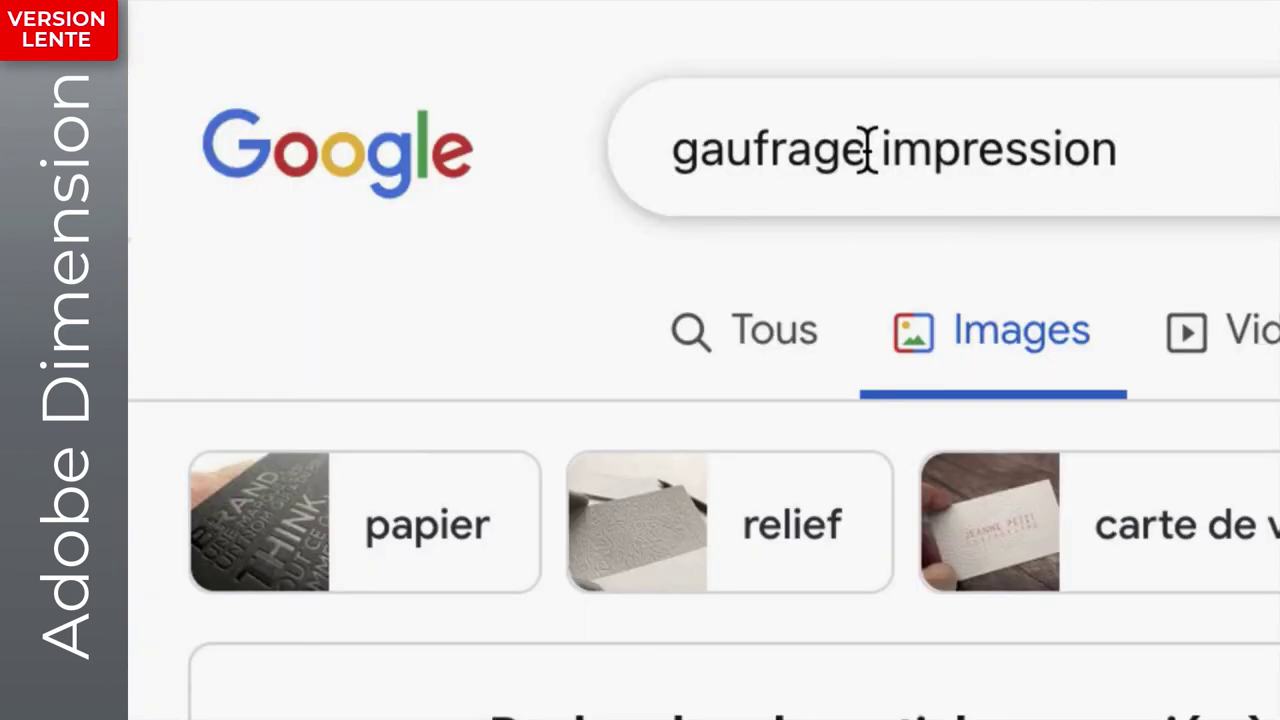
Replace 'gaufrage' with 'dorure' to search 'dorure impression' and browse the gold-foil results.
drag(866, 150, 629, 9)
text(dor)
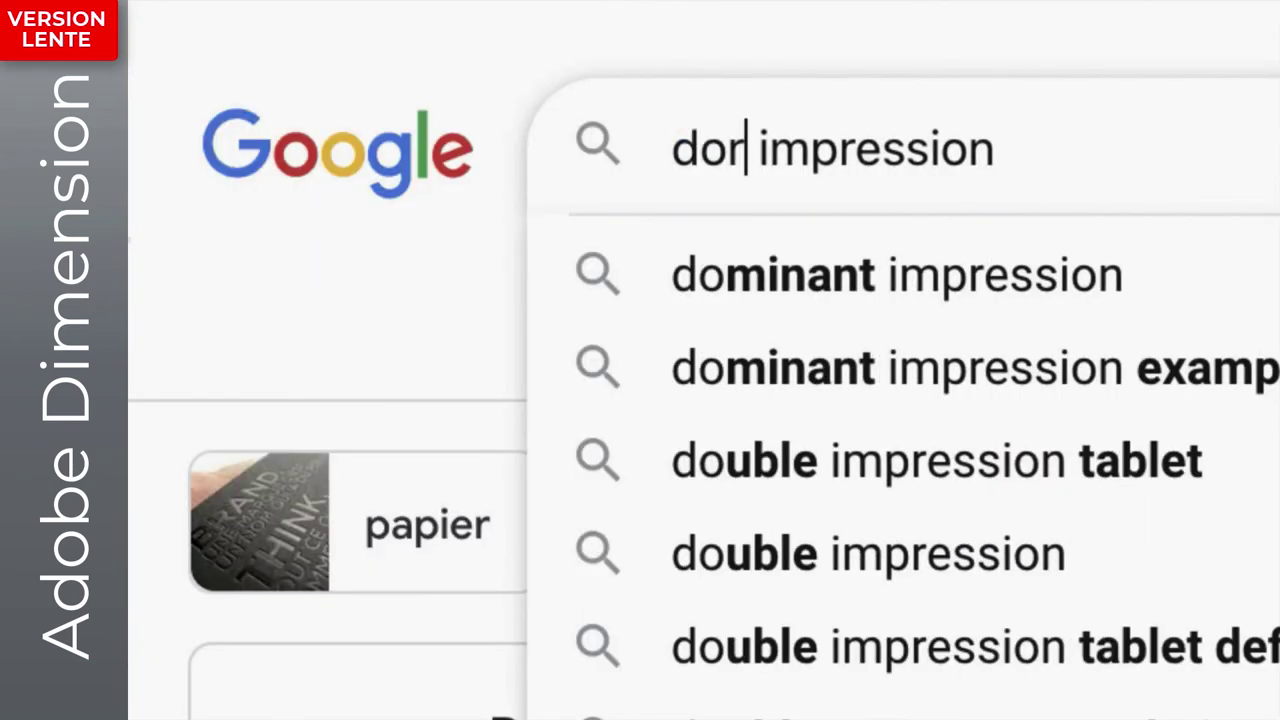
text(ure)
key(Return)
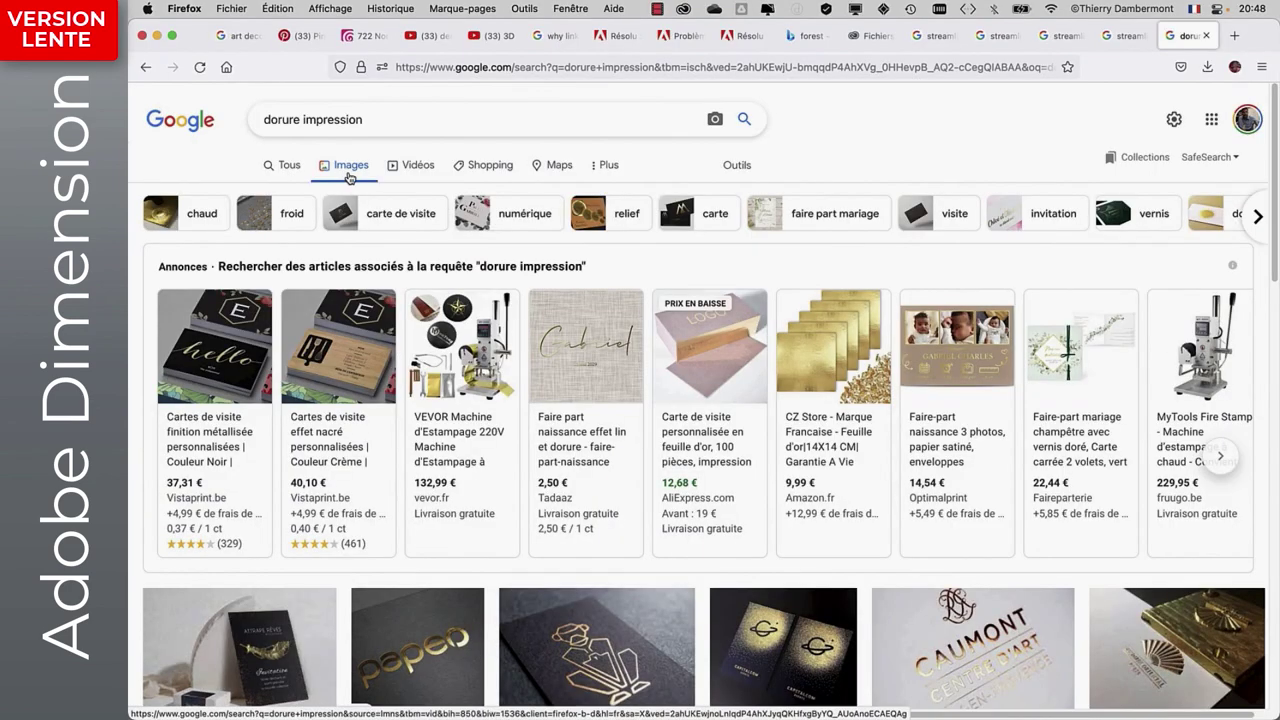
scroll(591, 320, down, 5)
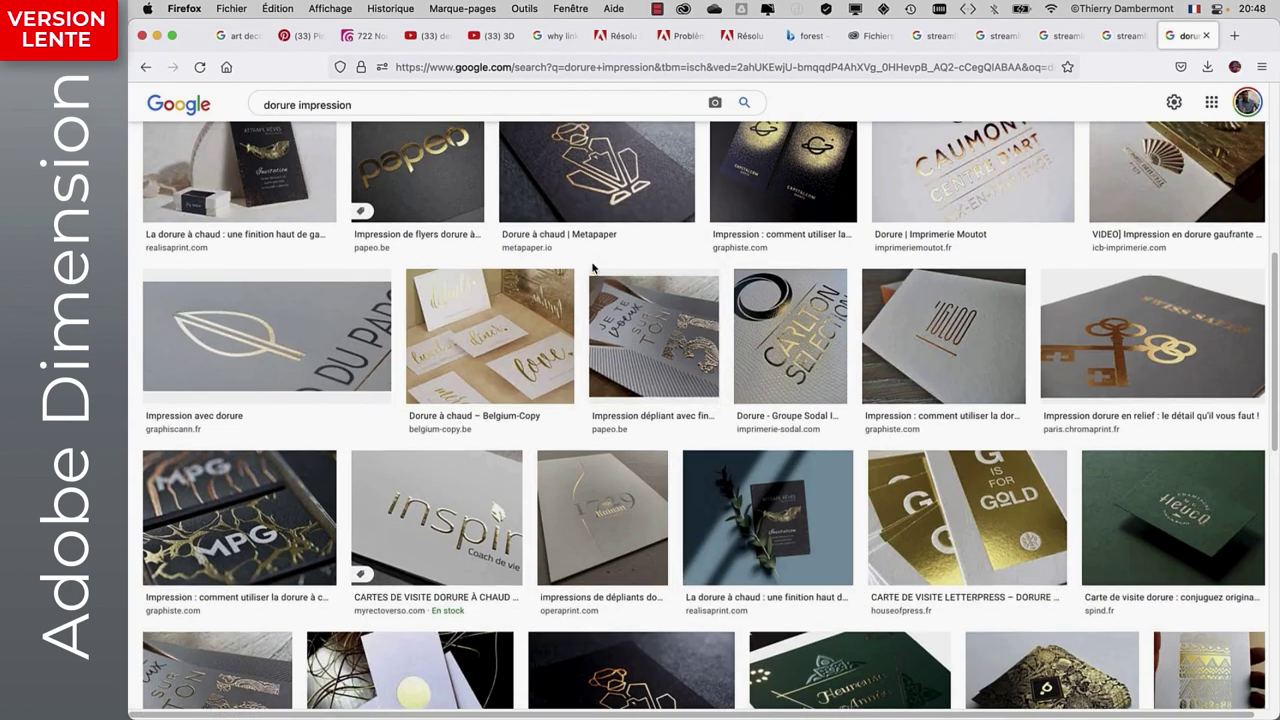
scroll(591, 320, up, 3)
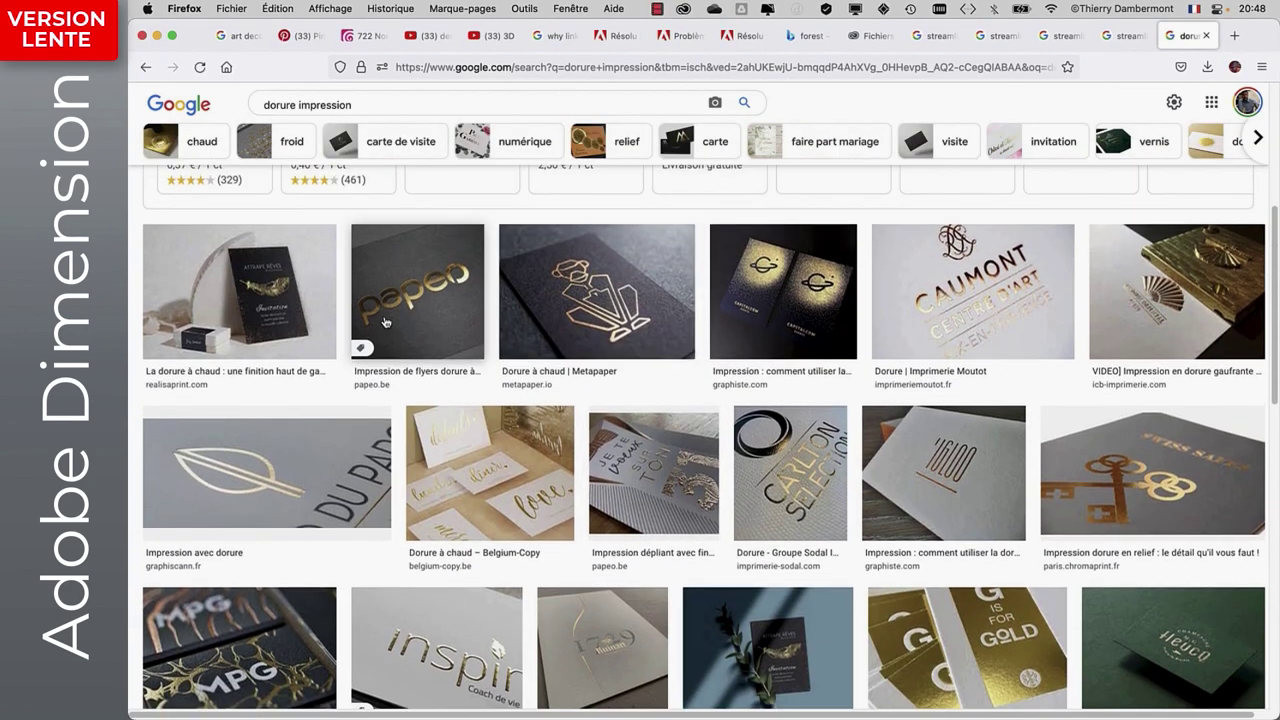